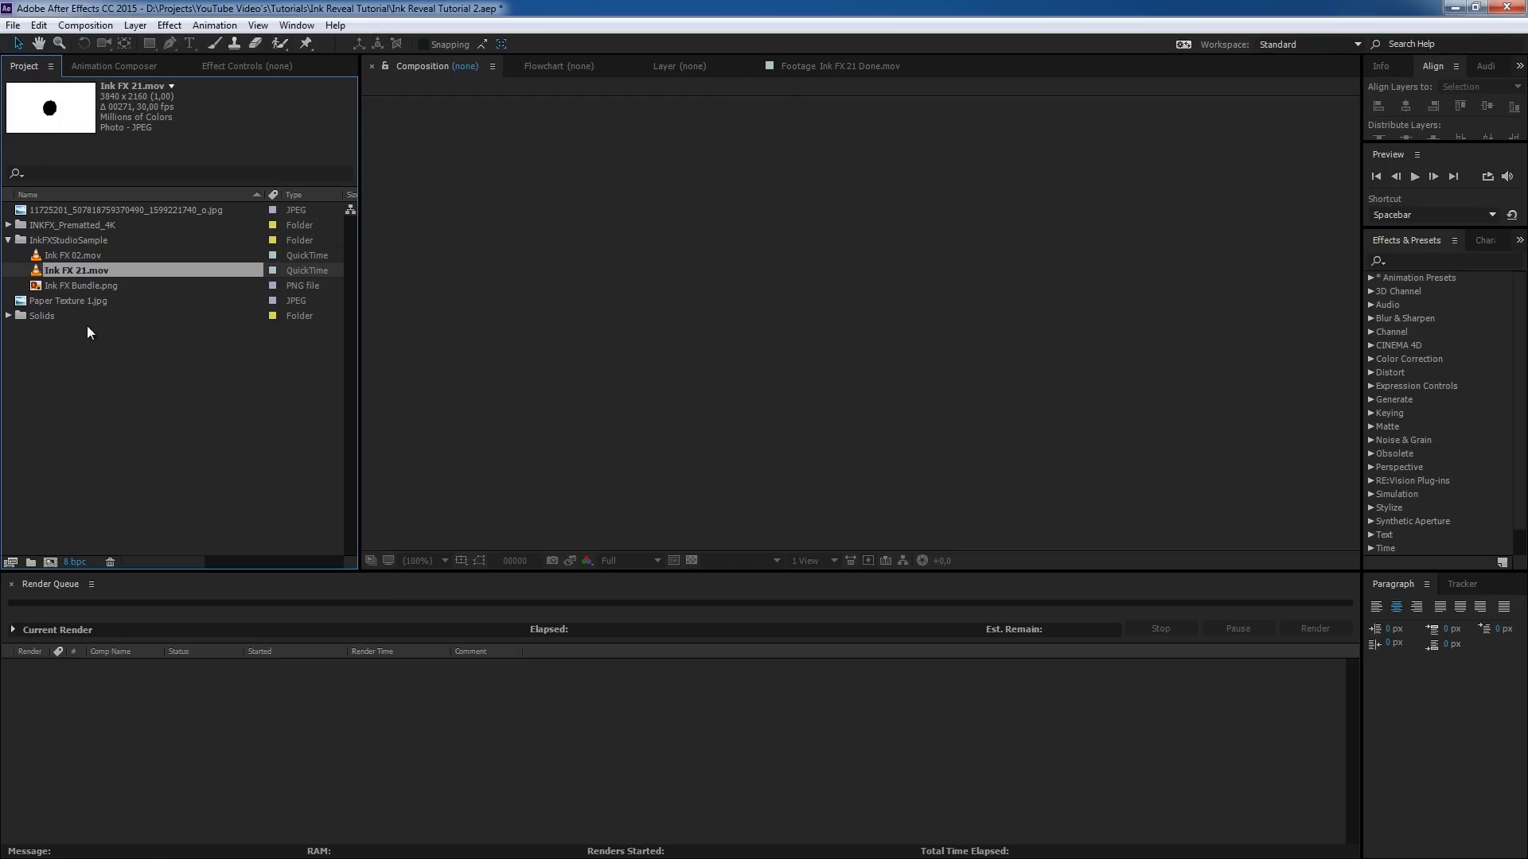
# - Expand the INKFX_Prematted_4K folder and look through its list of ink clips
pyautogui.click(8, 225)
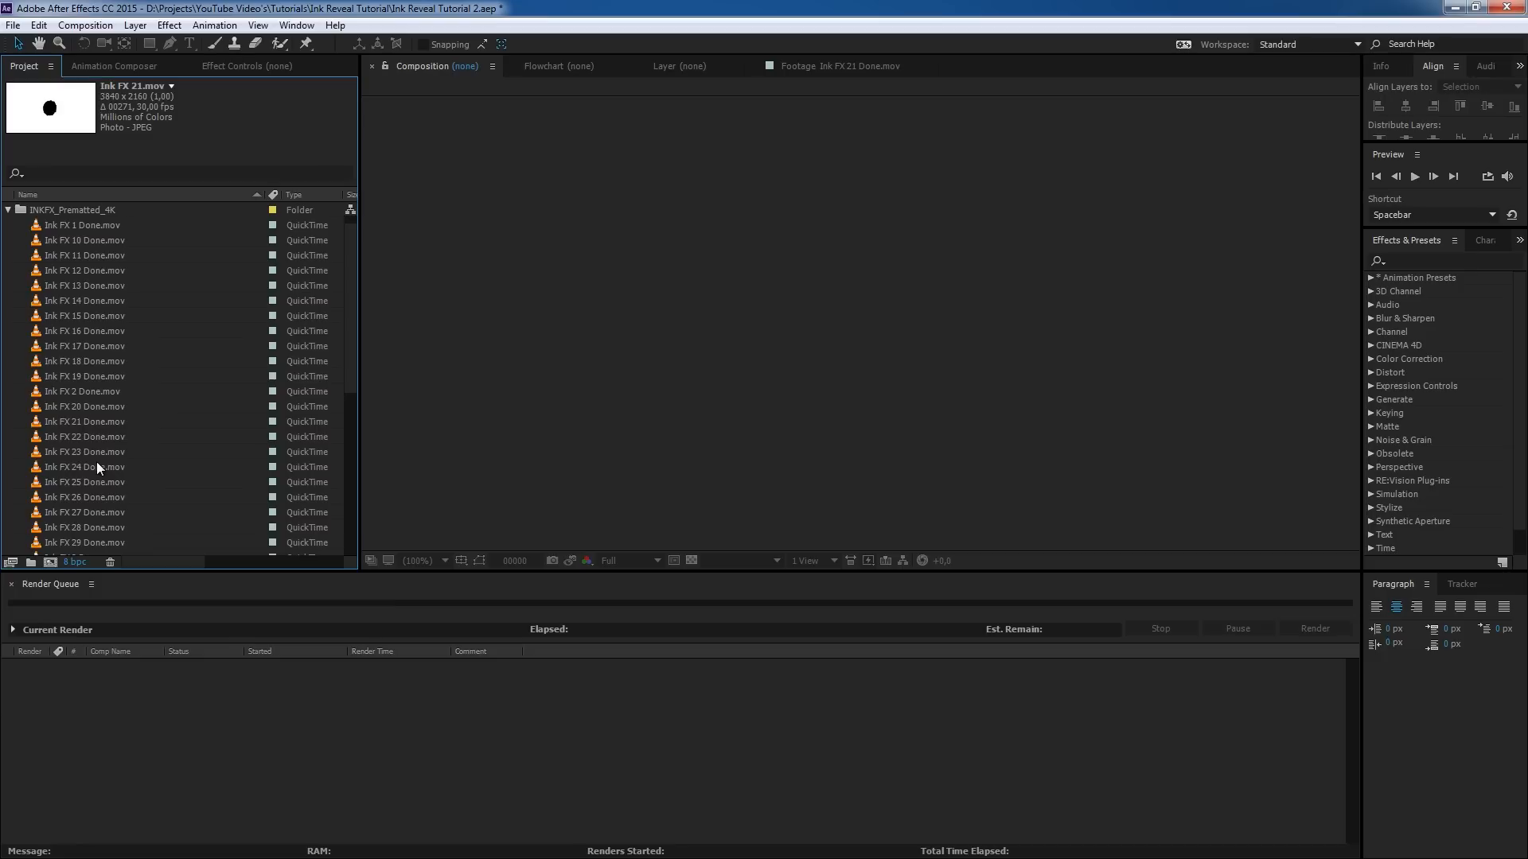
pyautogui.scroll(-7, 97, 462)
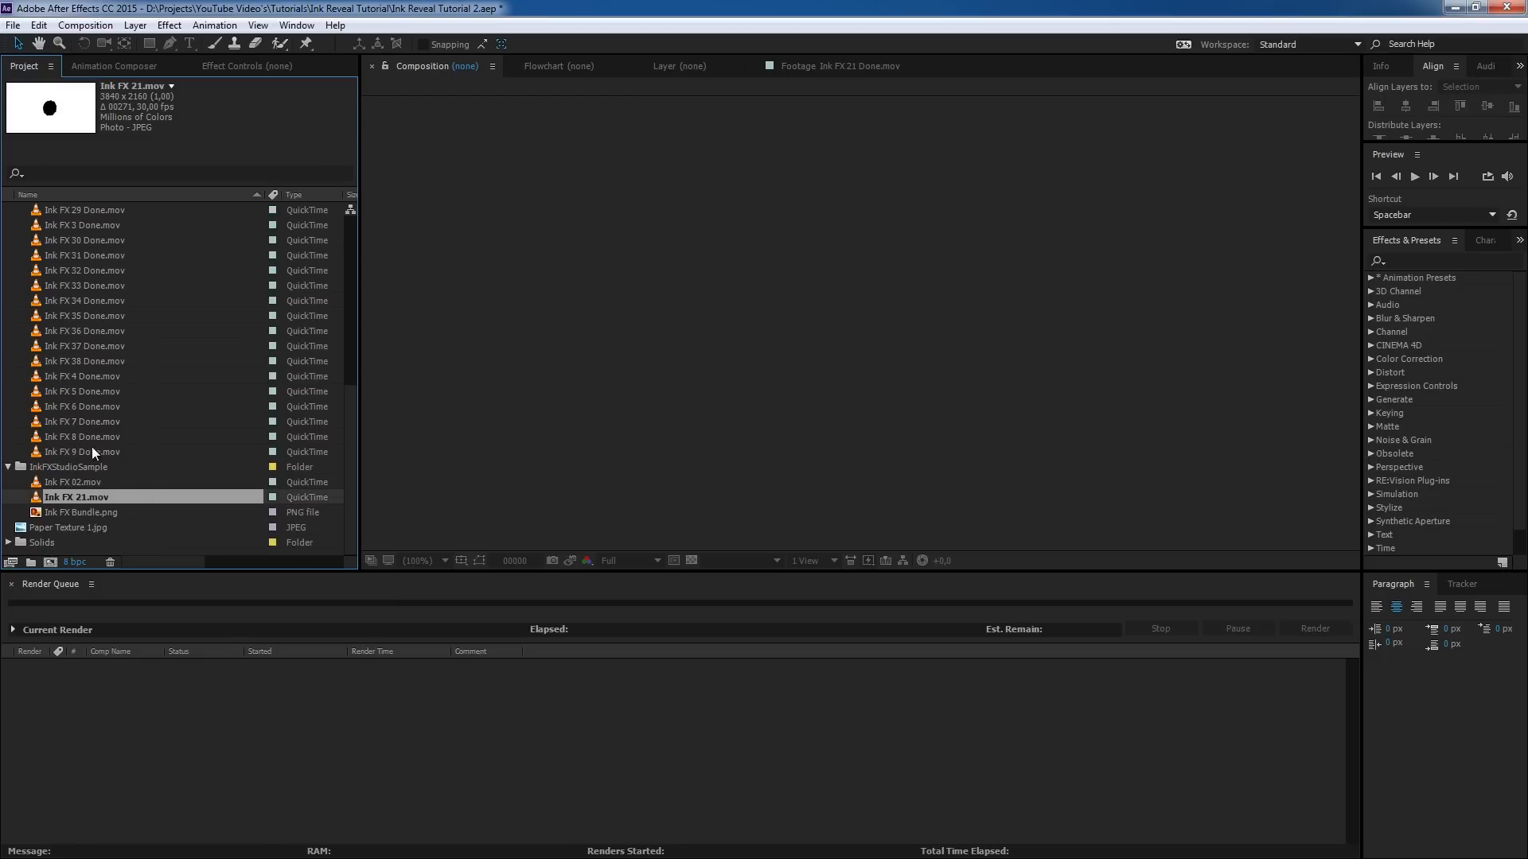
pyautogui.scroll(7, 85, 390)
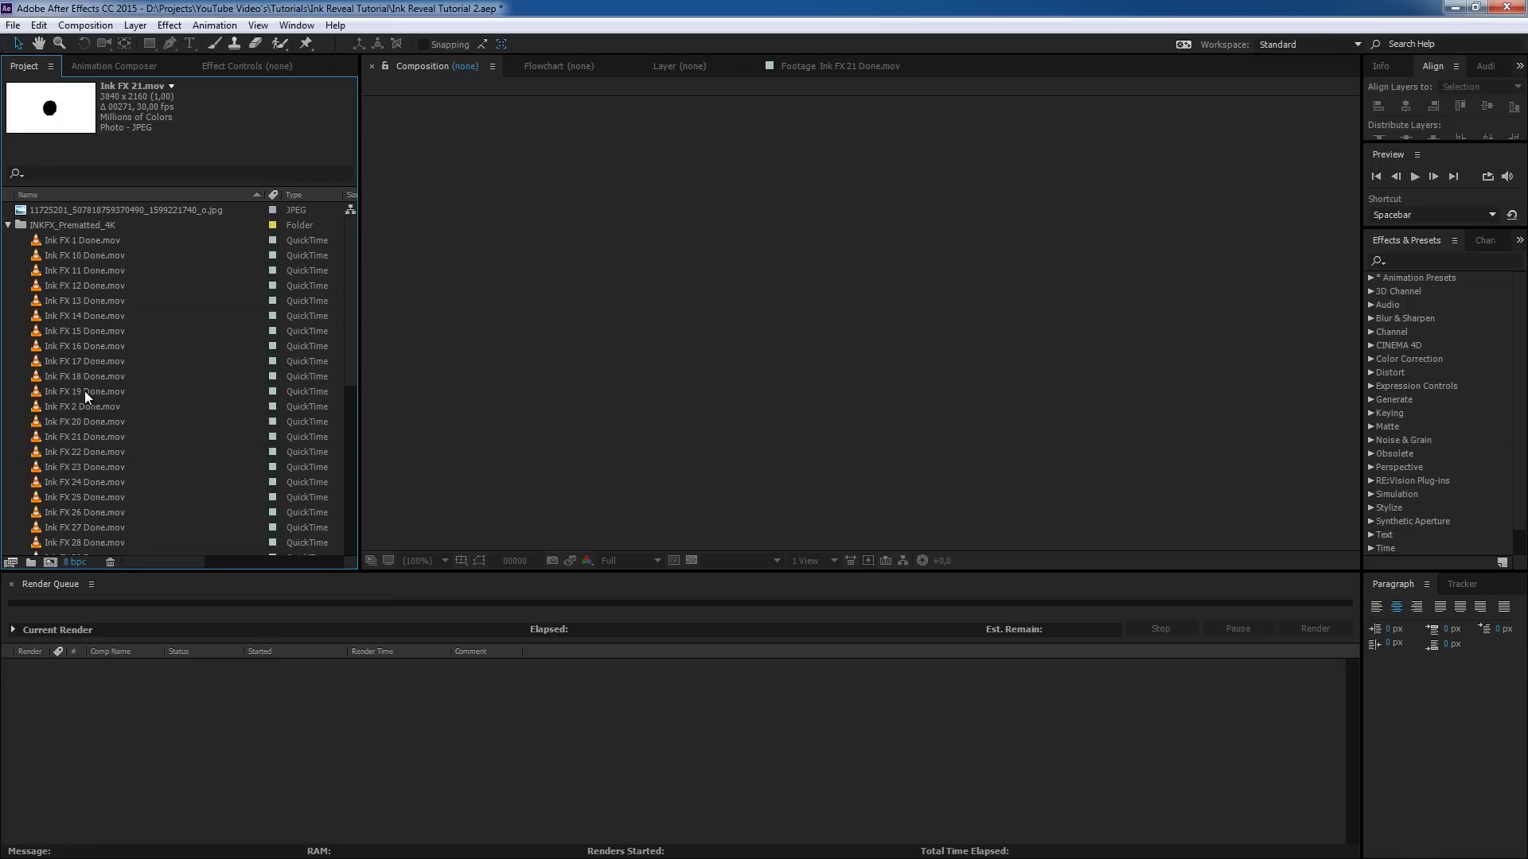
pyautogui.scroll(-7, 85, 390)
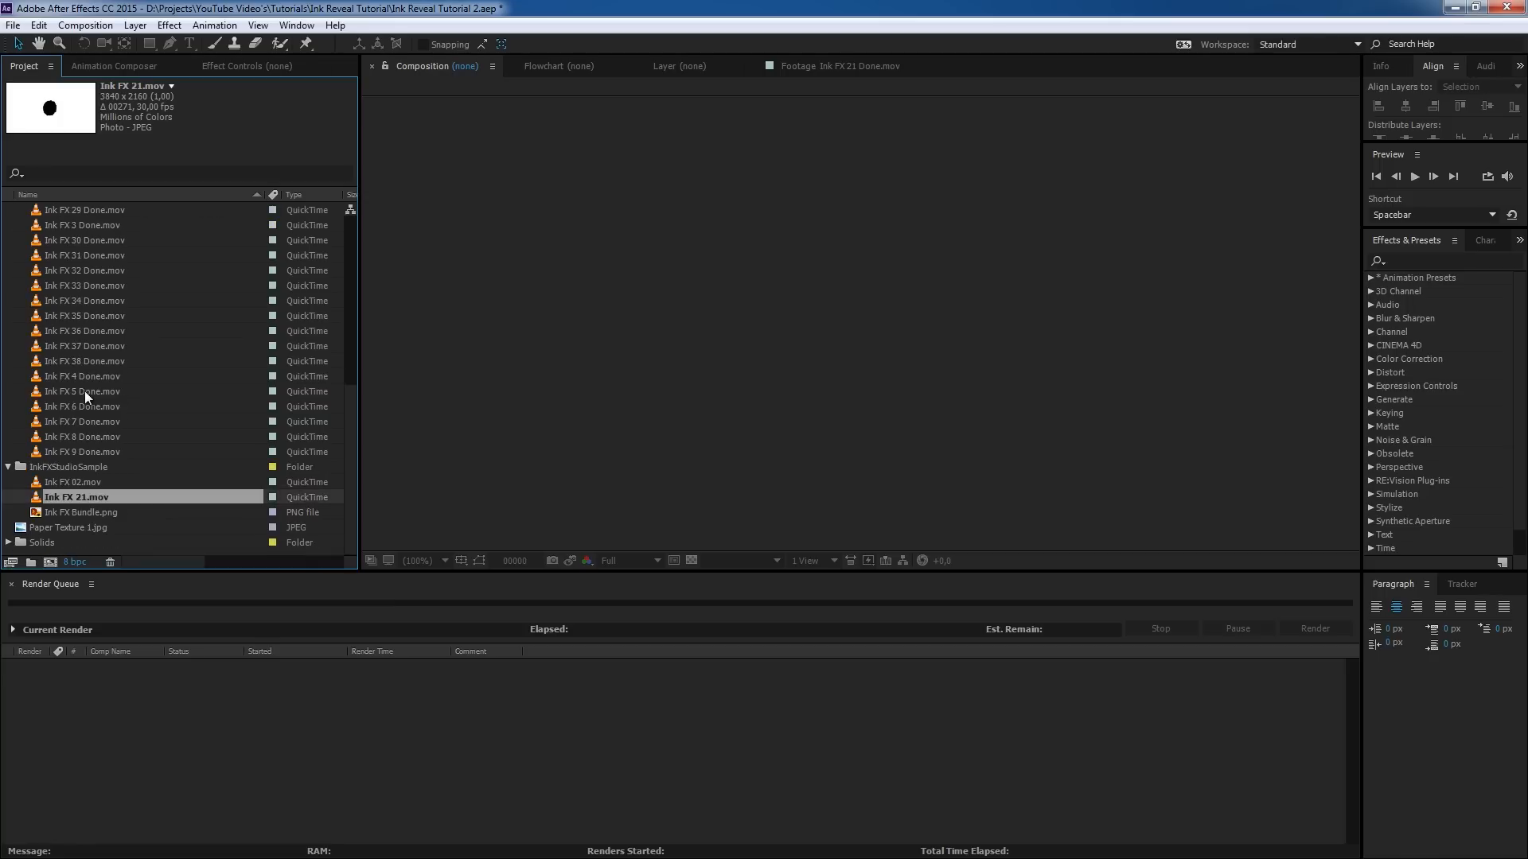
pyautogui.scroll(7, 78, 458)
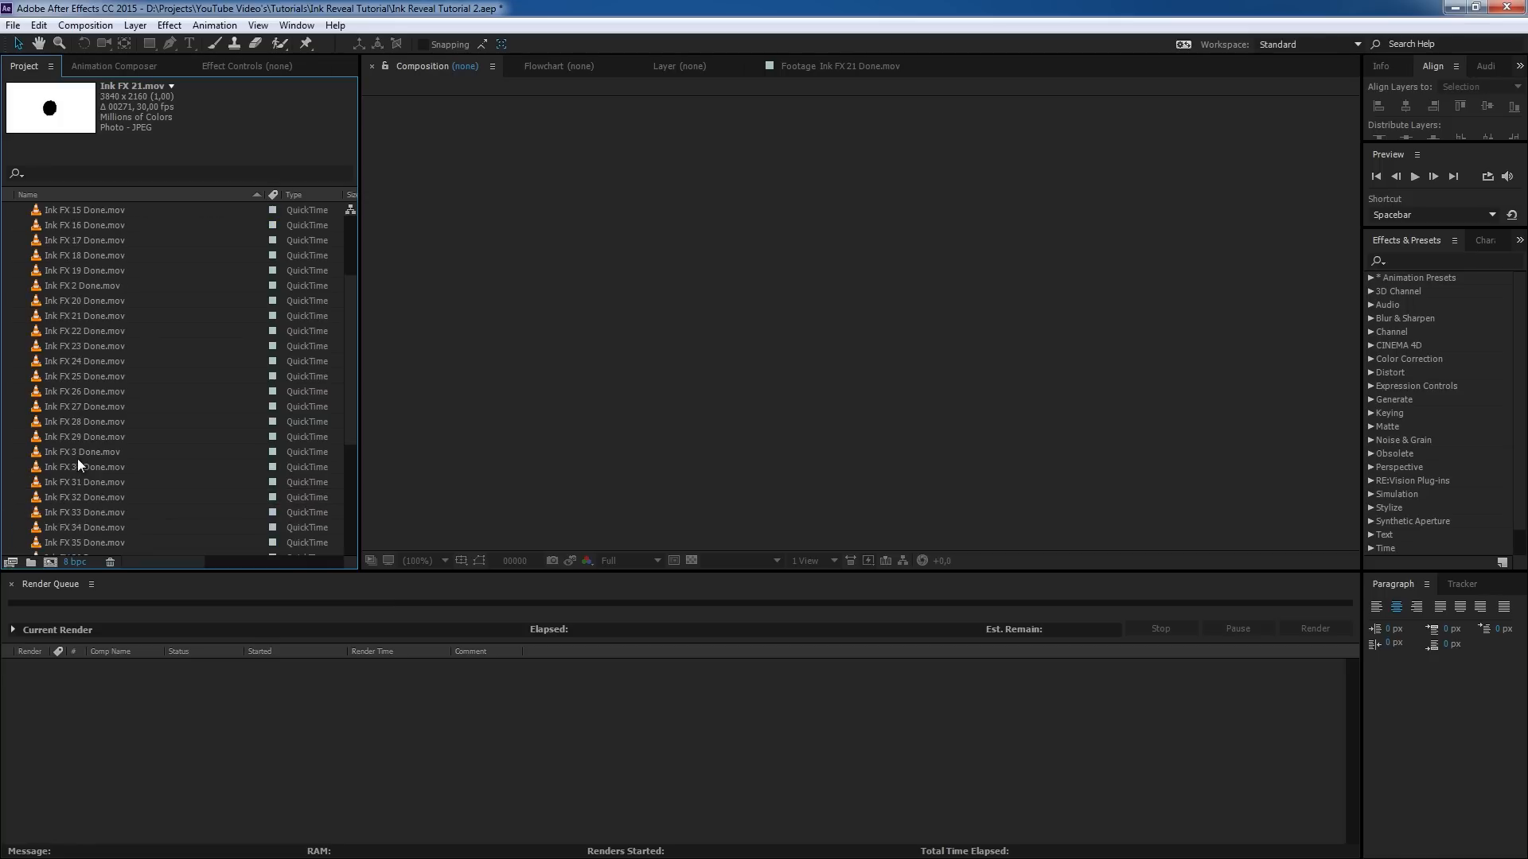
pyautogui.scroll(-7, 89, 254)
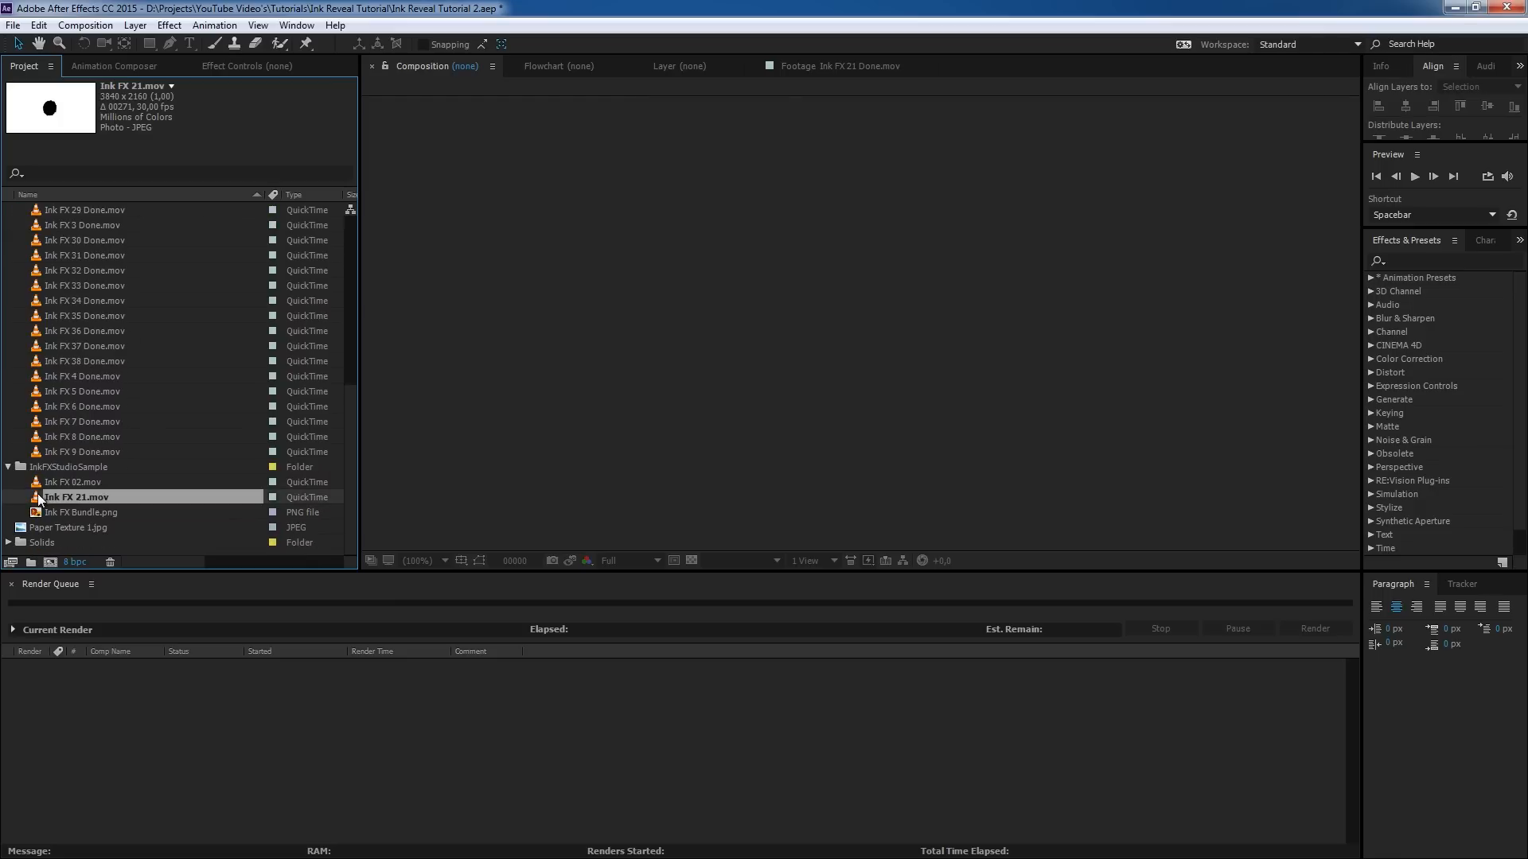
# - Open Ink FX 21.mov from the InkFXStudioSample folder in the footage viewer and preview it near its start
pyautogui.doubleClick(38, 498)
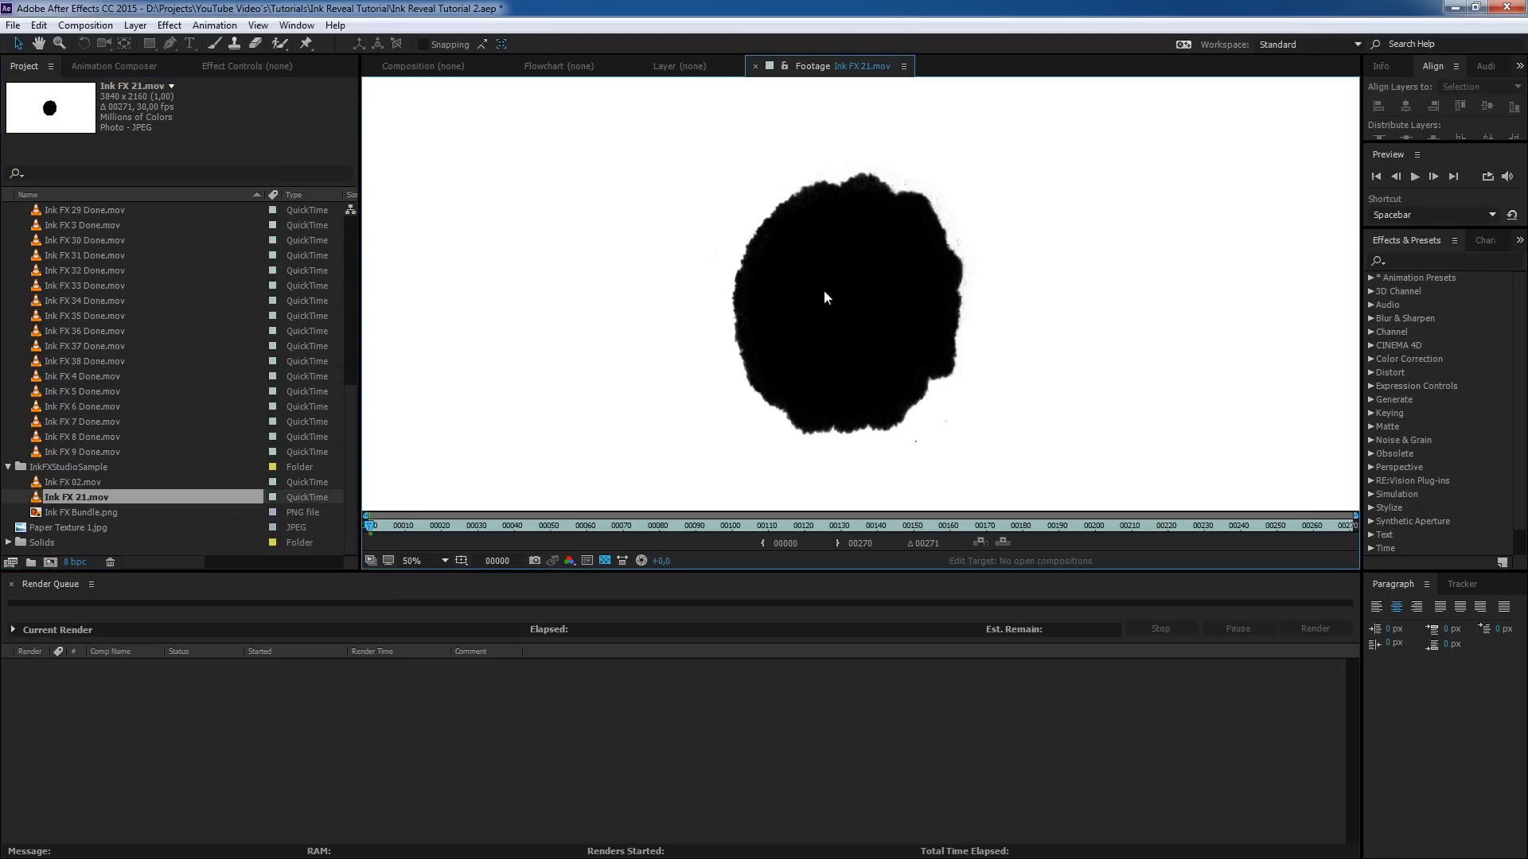
pyautogui.click(374, 527)
pyautogui.moveTo(411, 527)
pyautogui.mouseDown()
pyautogui.moveTo(1231, 548)
pyautogui.moveTo(376, 532)
pyautogui.moveTo(454, 536)
pyautogui.moveTo(933, 542)
pyautogui.moveTo(350, 509)
pyautogui.mouseUp()
# - Open the prematted clip Ink FX 1 Done.mov in the footage viewer and scrub to frame 111
pyautogui.scroll(8, 99, 470)
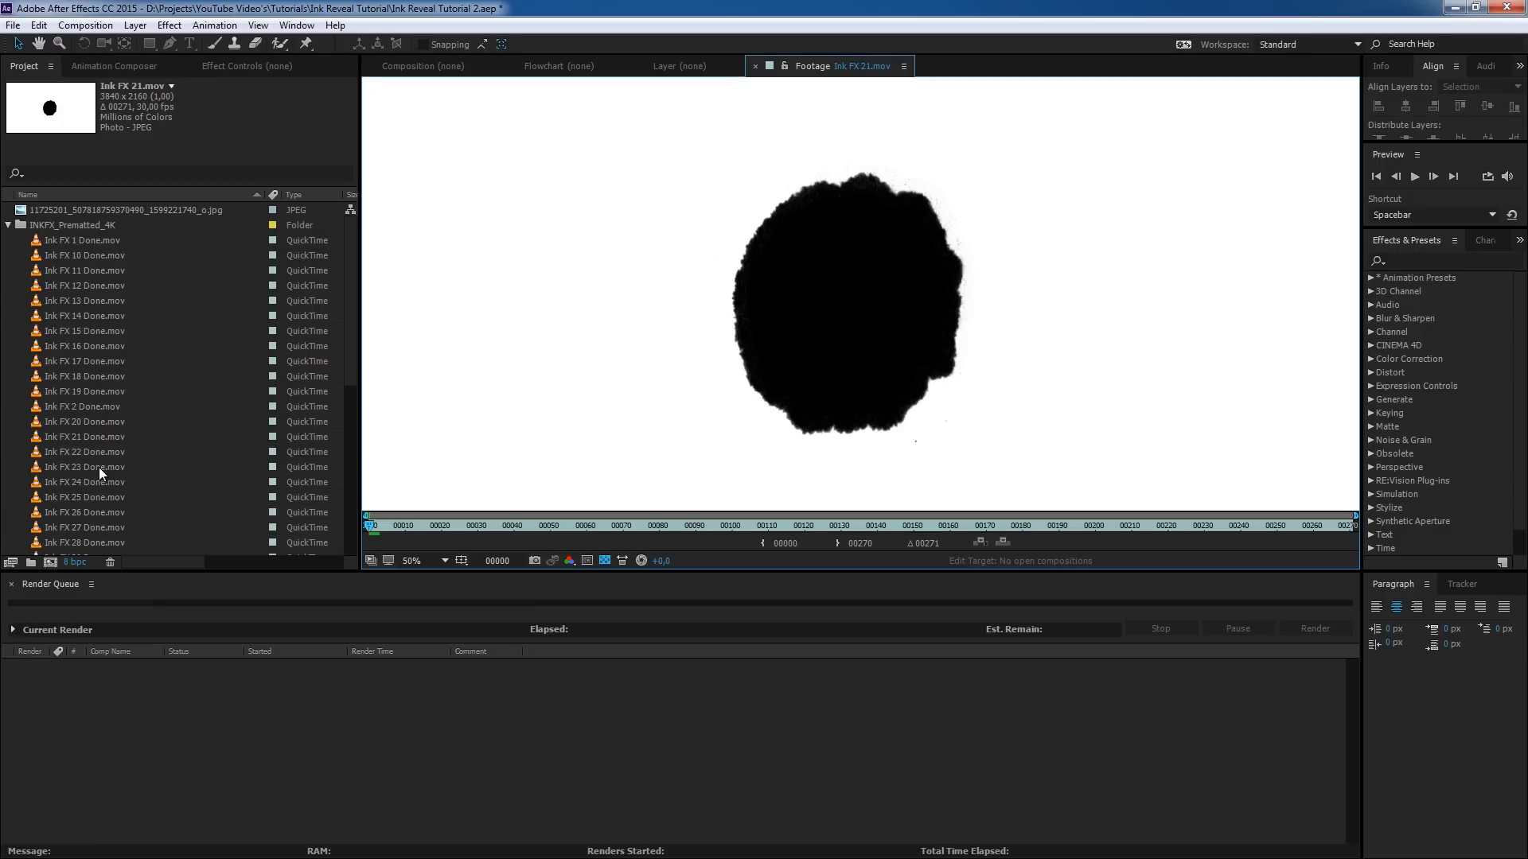
pyautogui.doubleClick(37, 242)
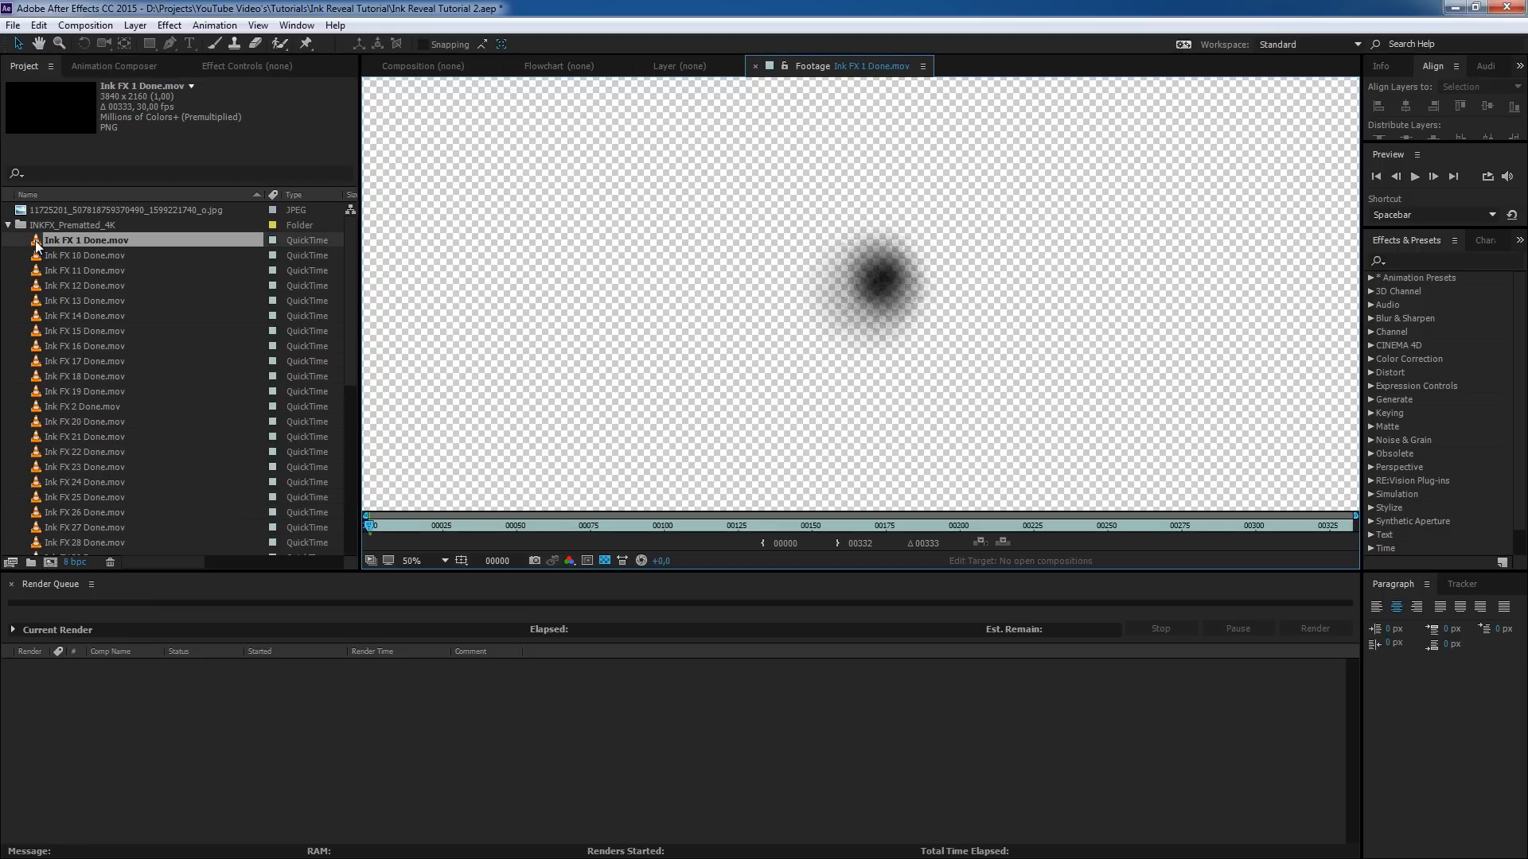
pyautogui.moveTo(375, 524); pyautogui.dragTo(696, 519)
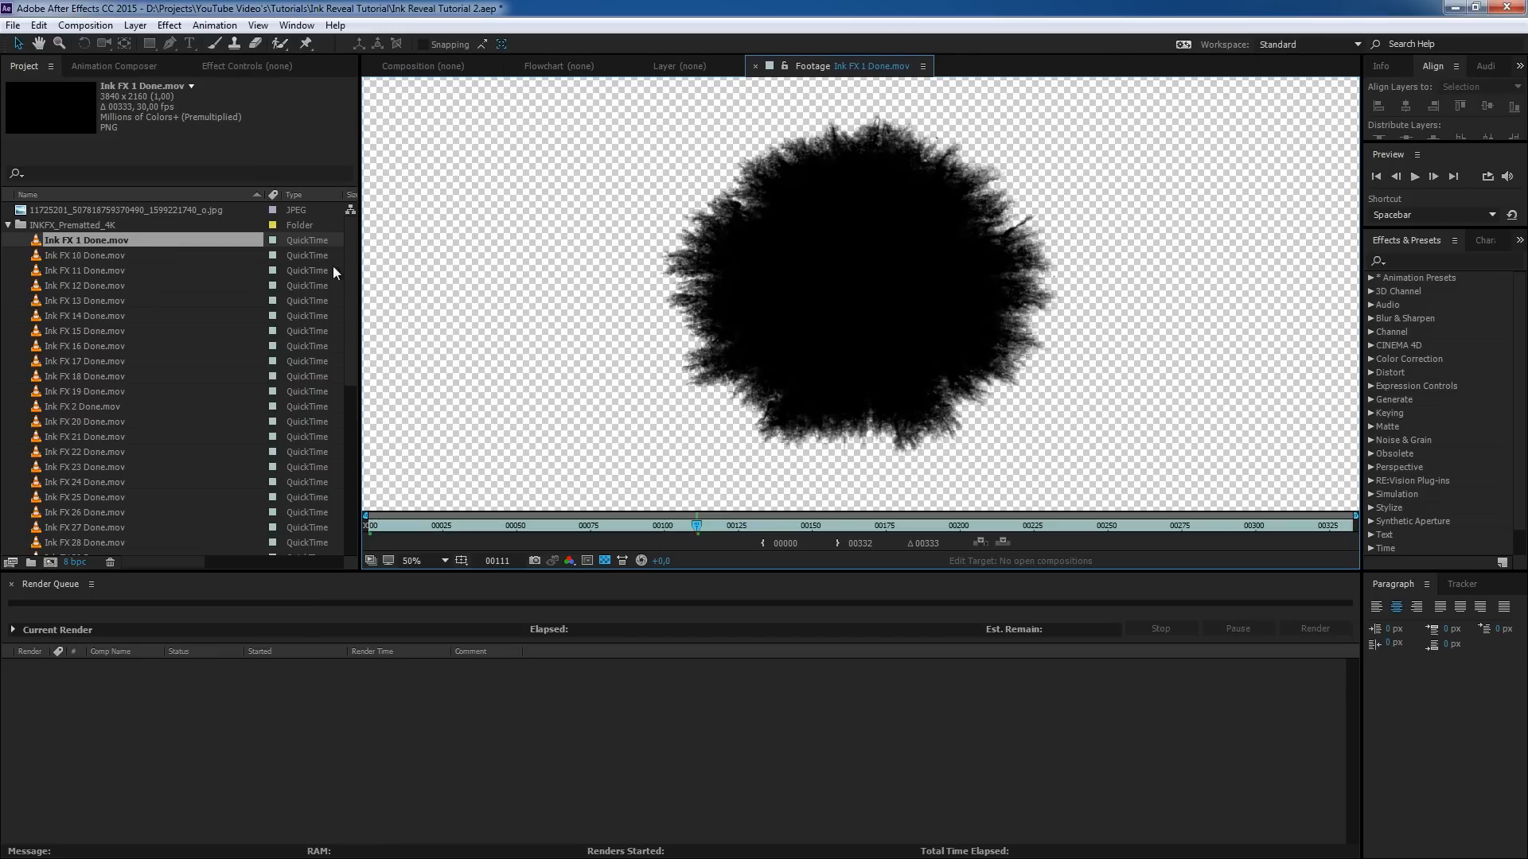
# - Look through the remaining prematted ink clips and collapse the INKFX_Prematted_4K folder
pyautogui.scroll(-5, 353, 260)
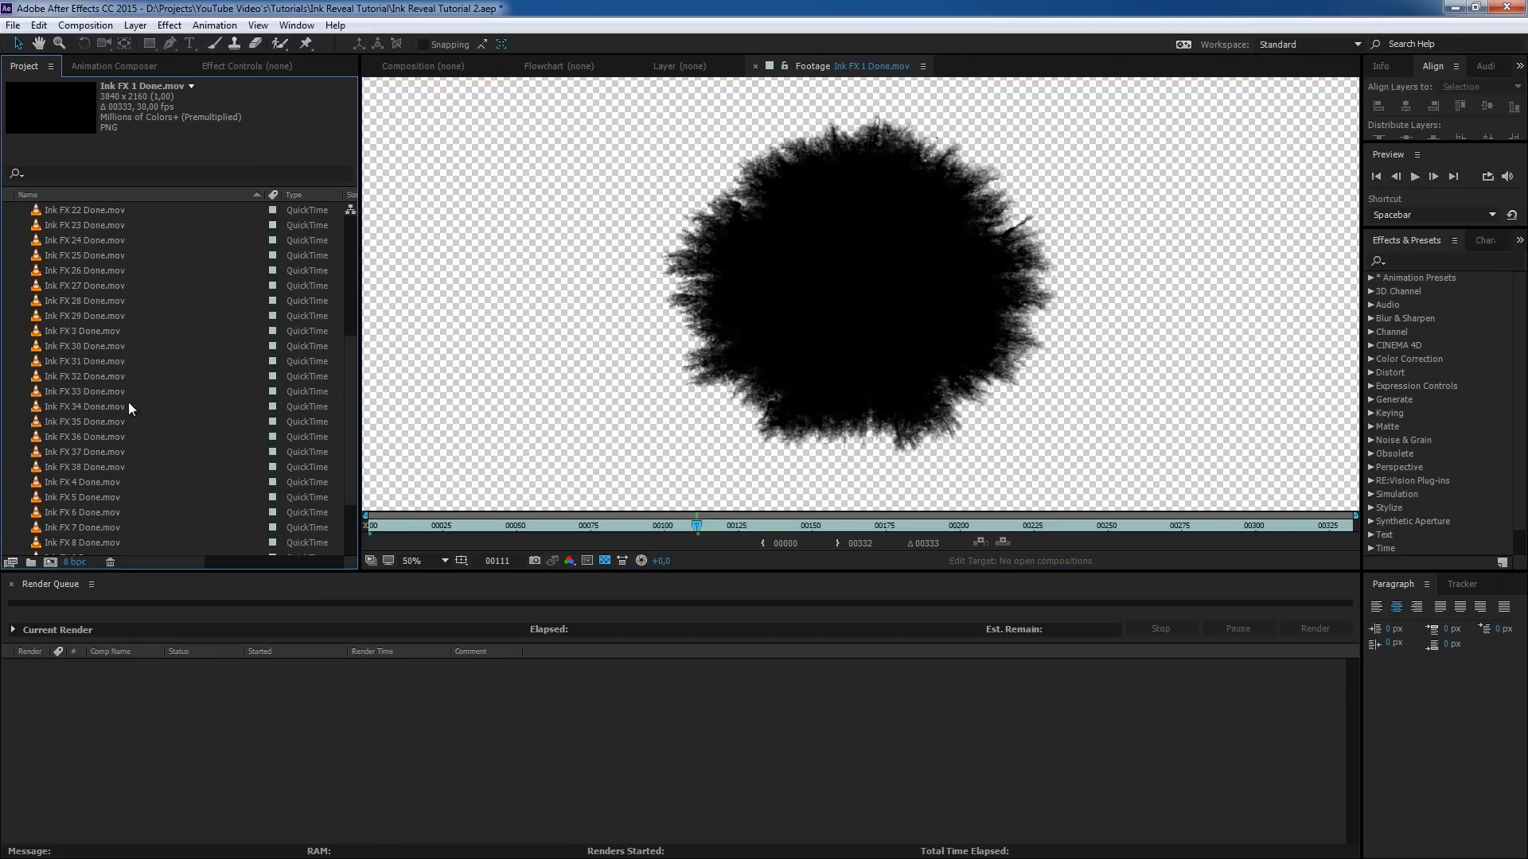
pyautogui.scroll(-2, 111, 406)
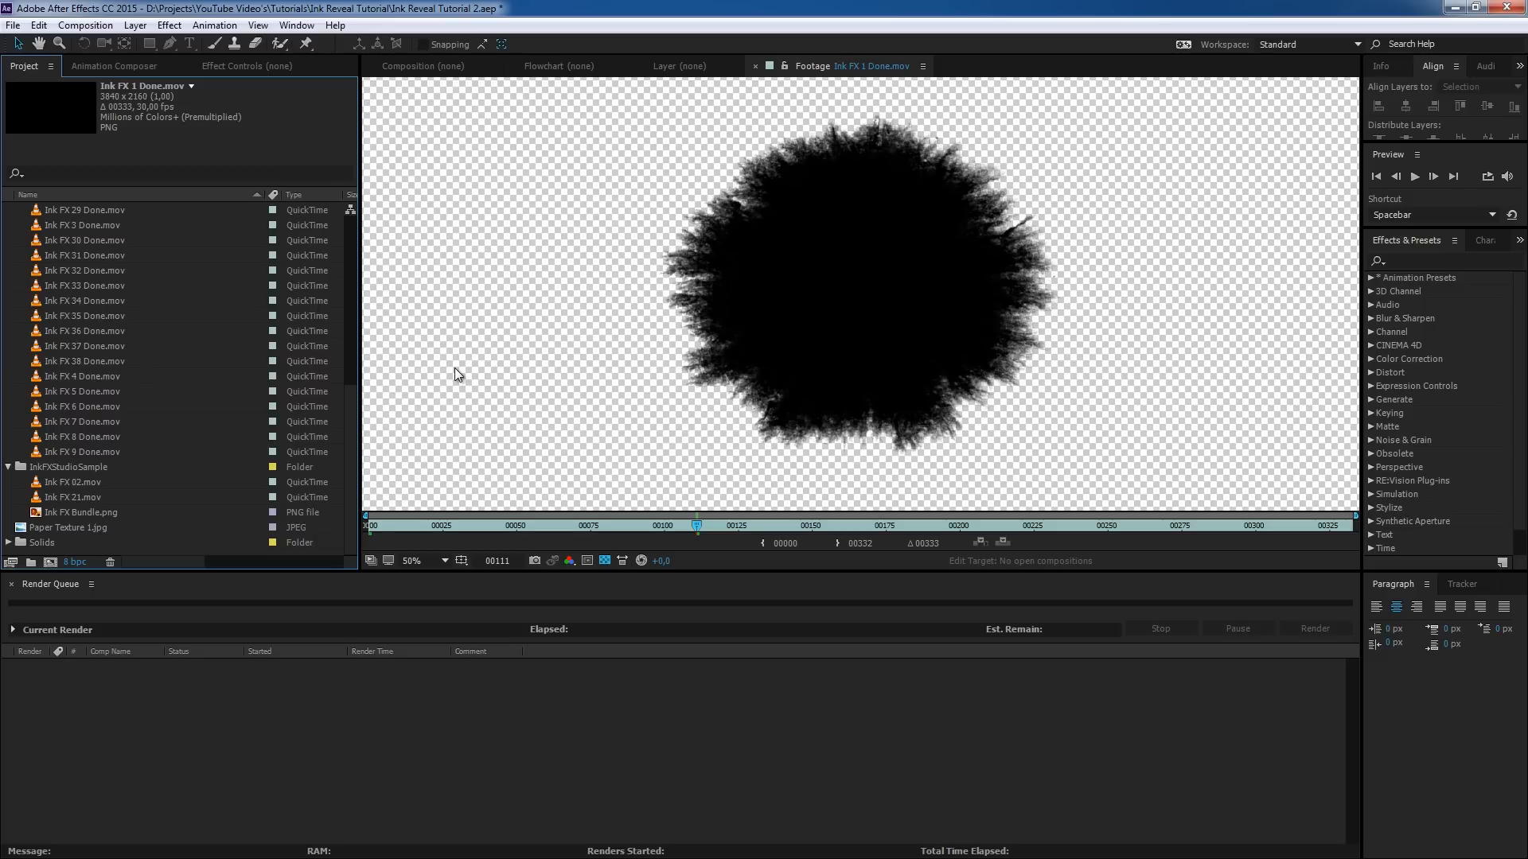
pyautogui.scroll(8, 145, 363)
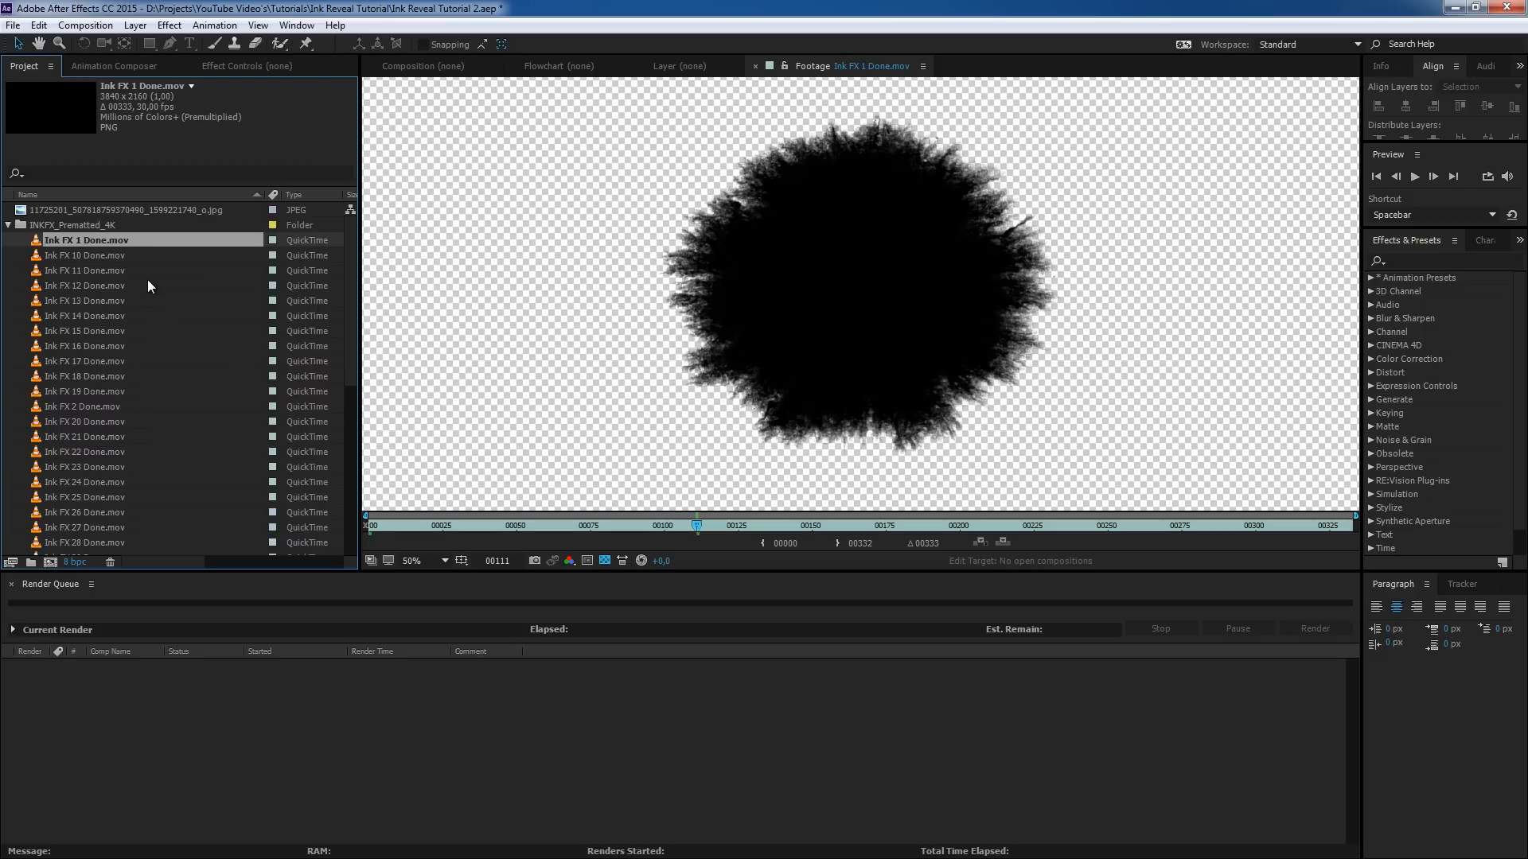
pyautogui.click(8, 227)
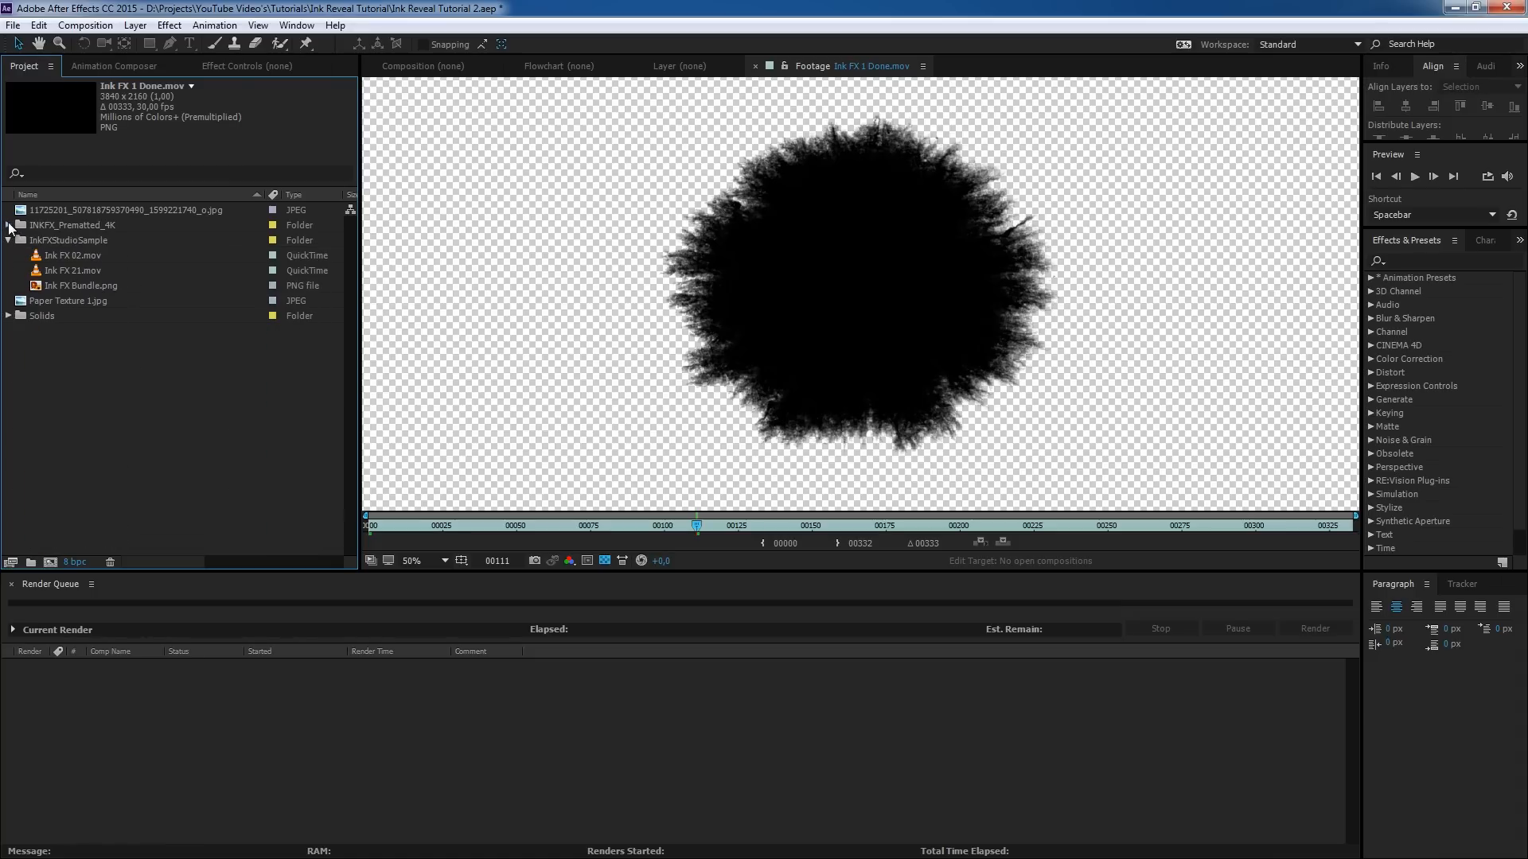
# - Create a new composition from Ink FX 02.mov and move the current time to frame 134
pyautogui.click(73, 255)
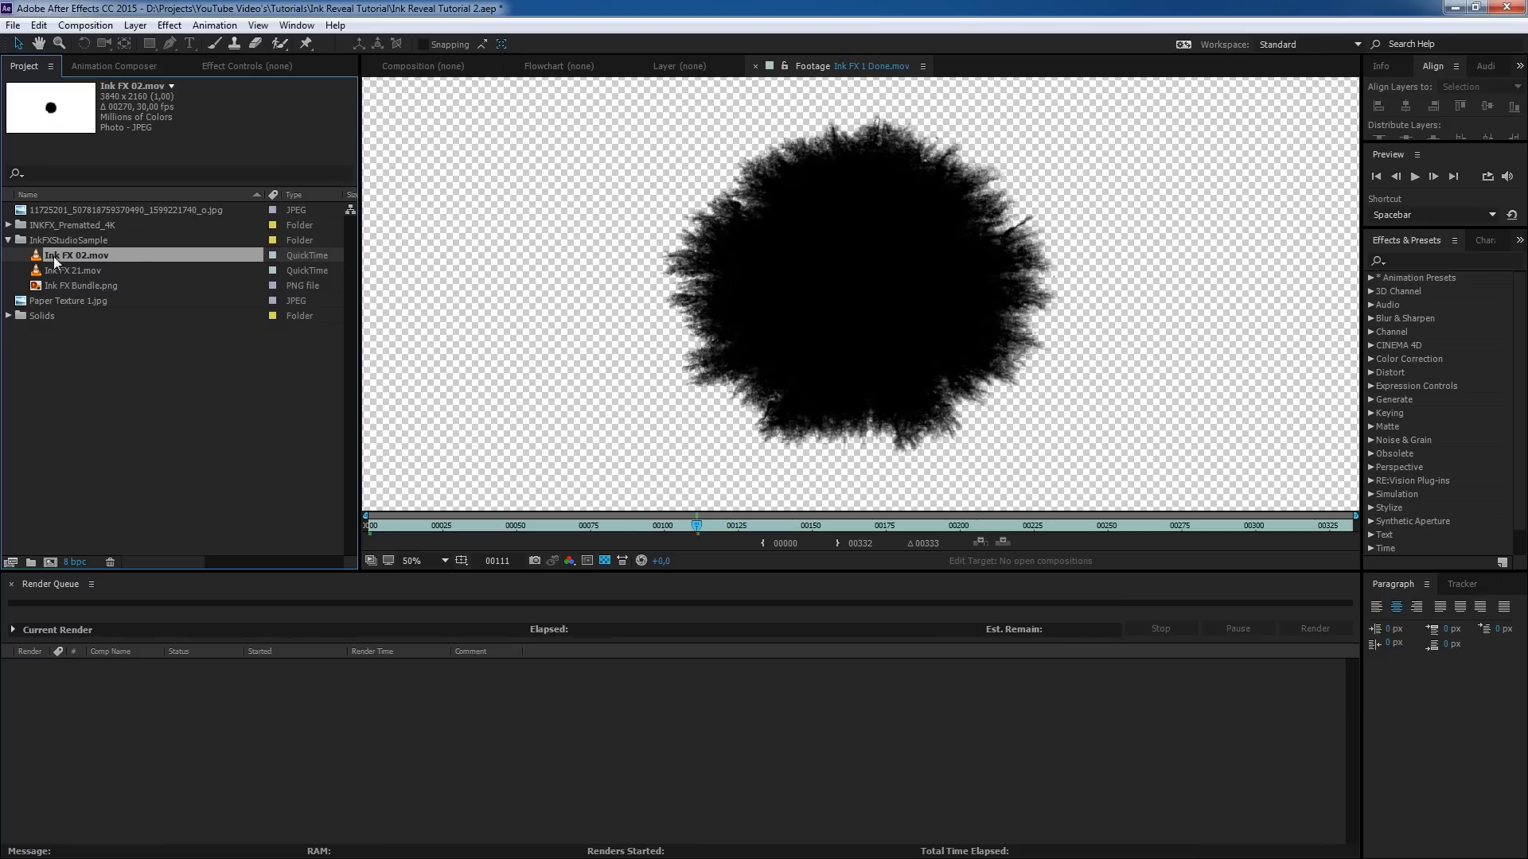
pyautogui.moveTo(79, 255); pyautogui.dragTo(51, 561)
pyautogui.moveTo(700, 614); pyautogui.dragTo(1016, 616)
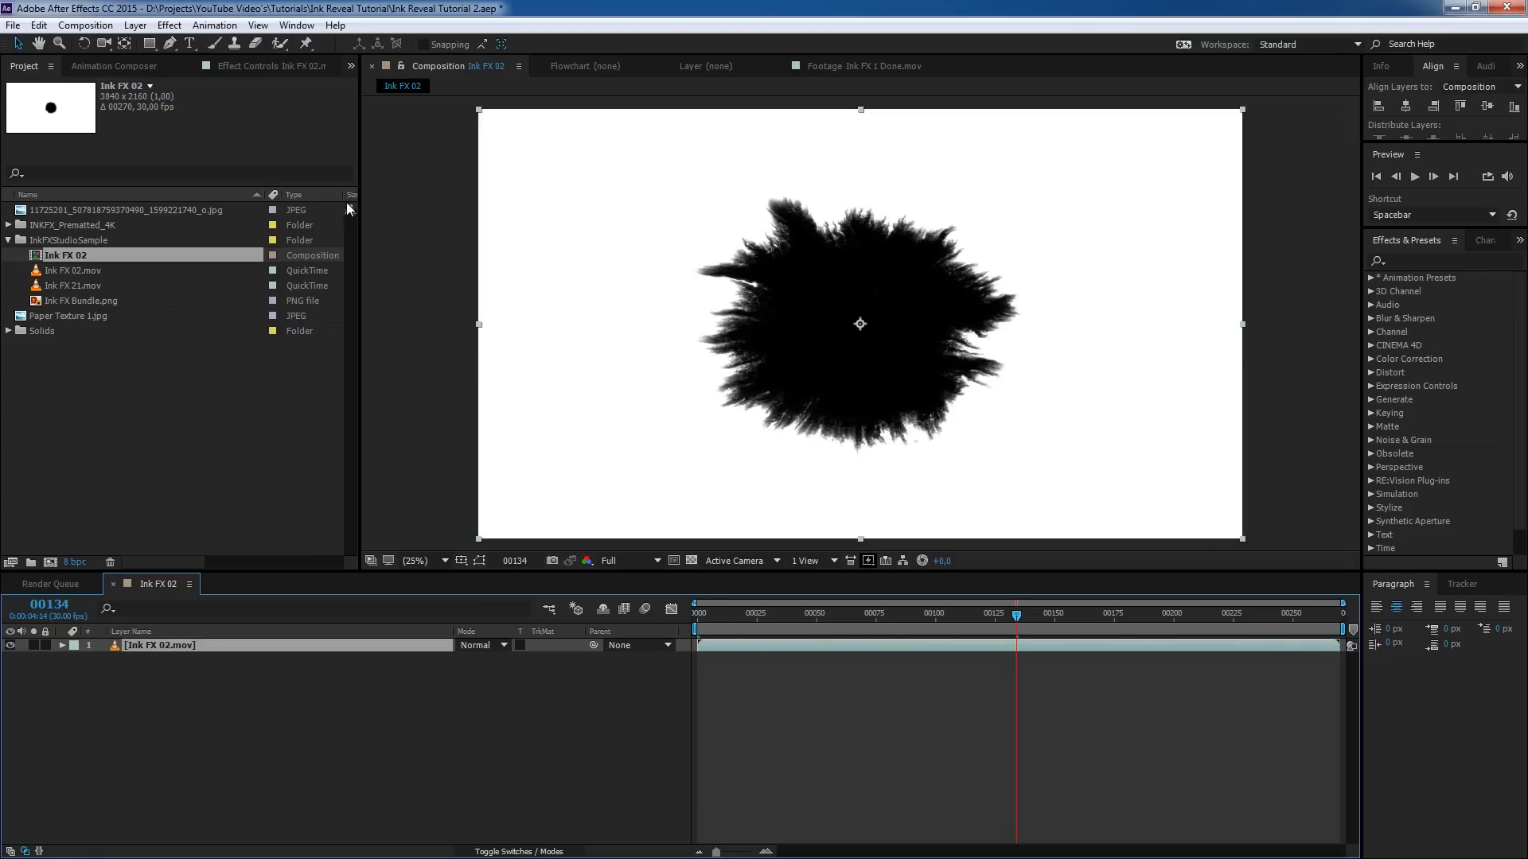
# - Find the Remove_White_BG animation preset, apply it to the Ink FX 02.mov layer, and turn on the transparency grid
pyautogui.click(1434, 258)
pyautogui.write('remo')
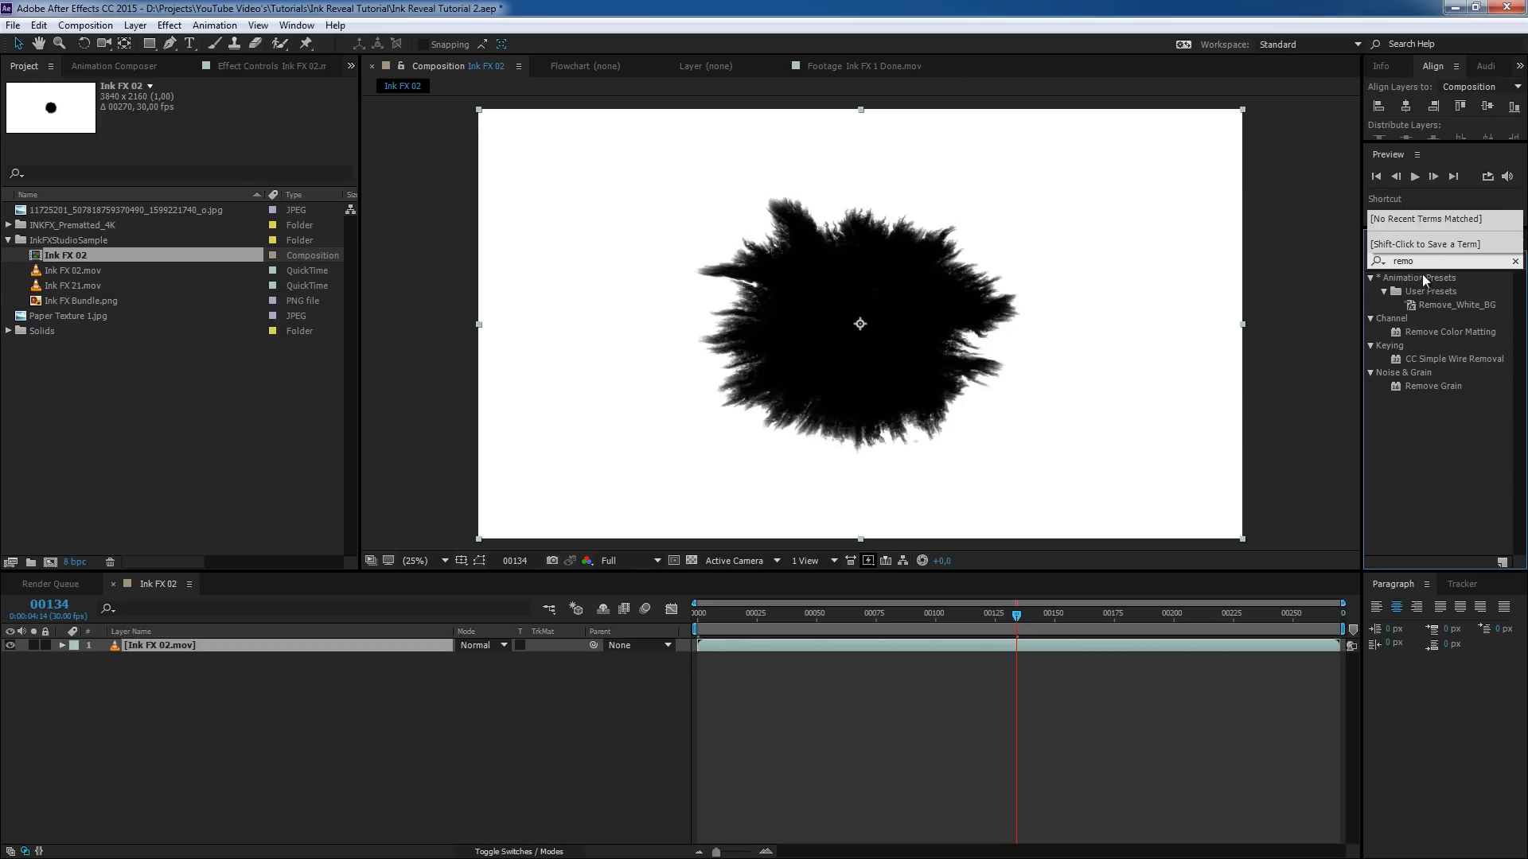
pyautogui.click(1432, 304)
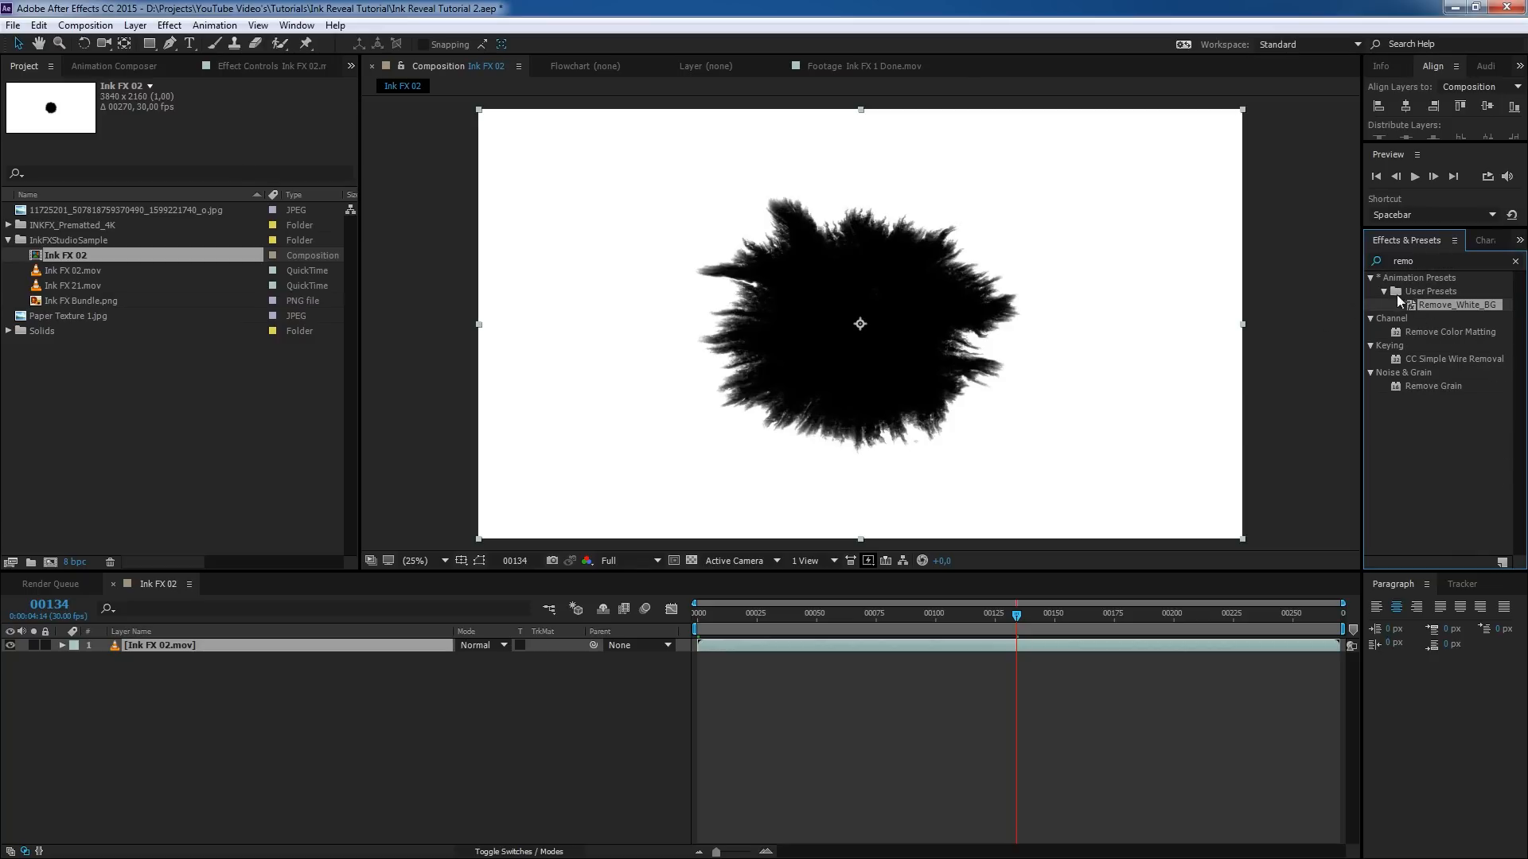
pyautogui.moveTo(1448, 303); pyautogui.dragTo(896, 354)
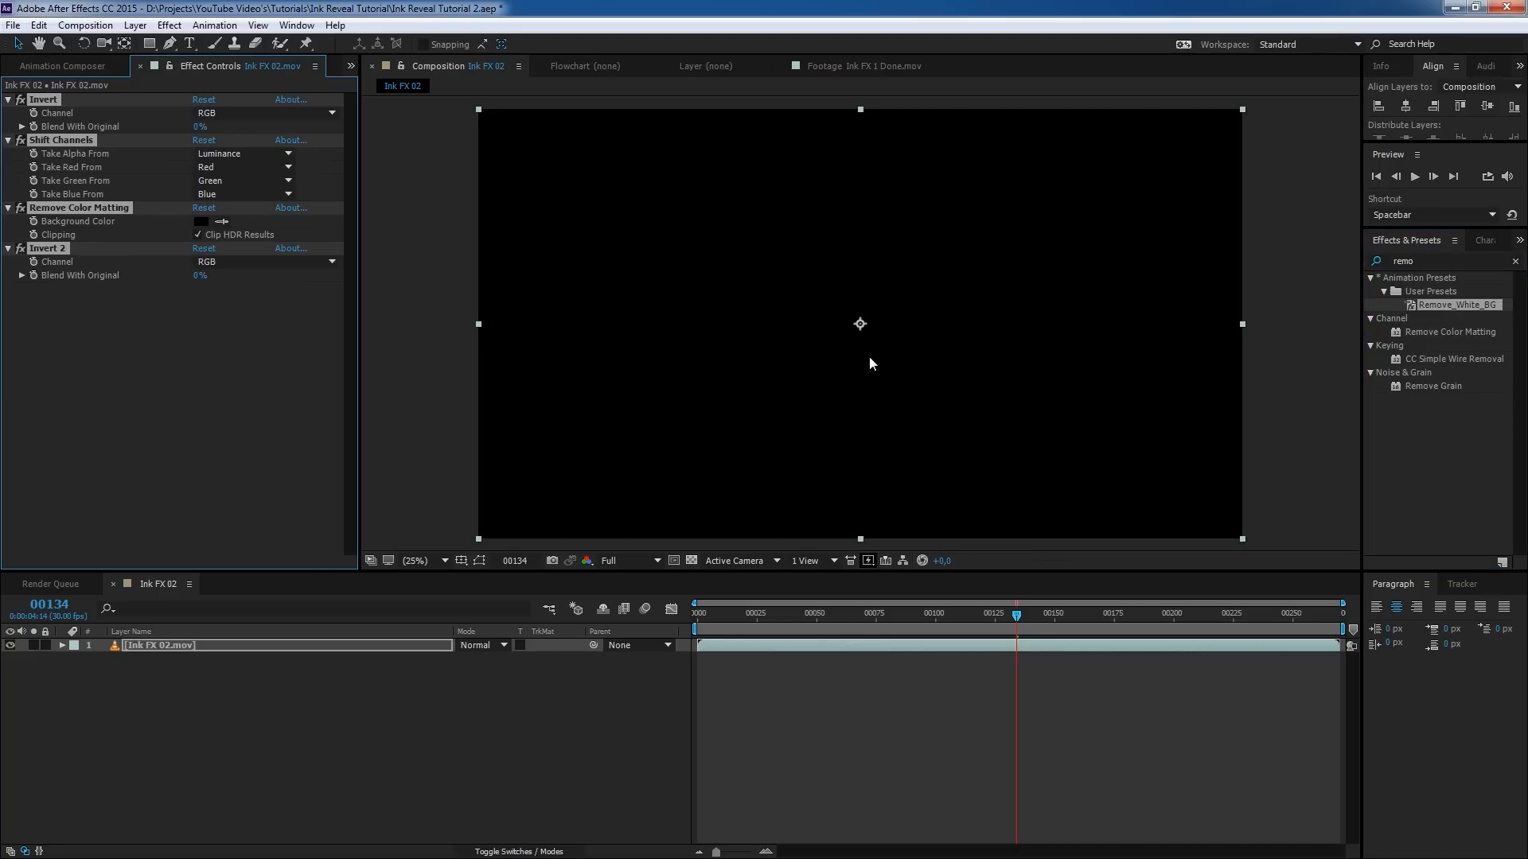
pyautogui.click(692, 561)
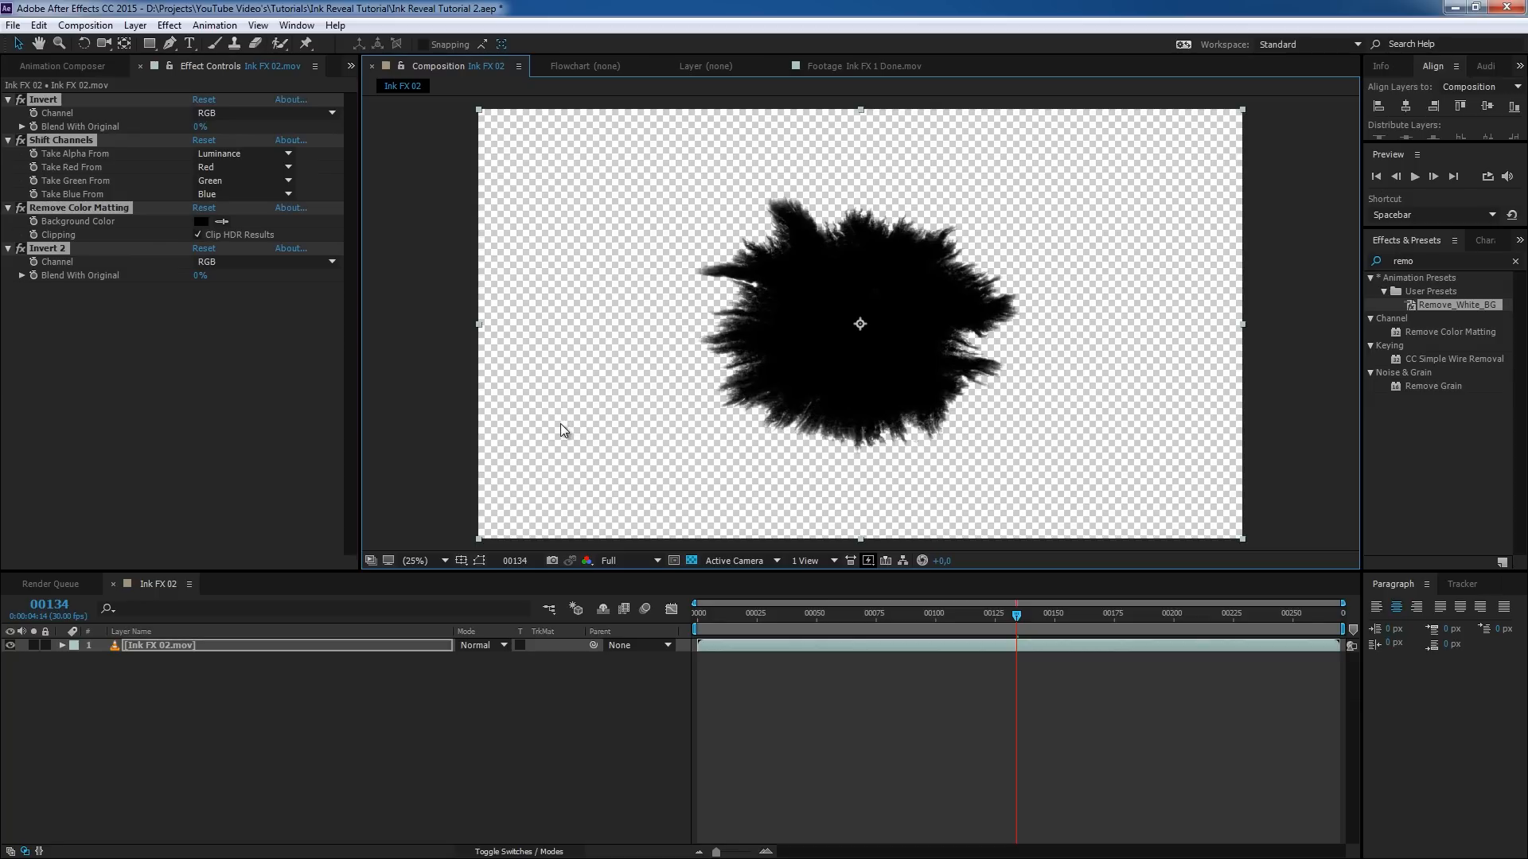
# - Try to apply the Remove_White_BG preset file from the User Presets folder through Apply Animation Preset
pyautogui.click(212, 26)
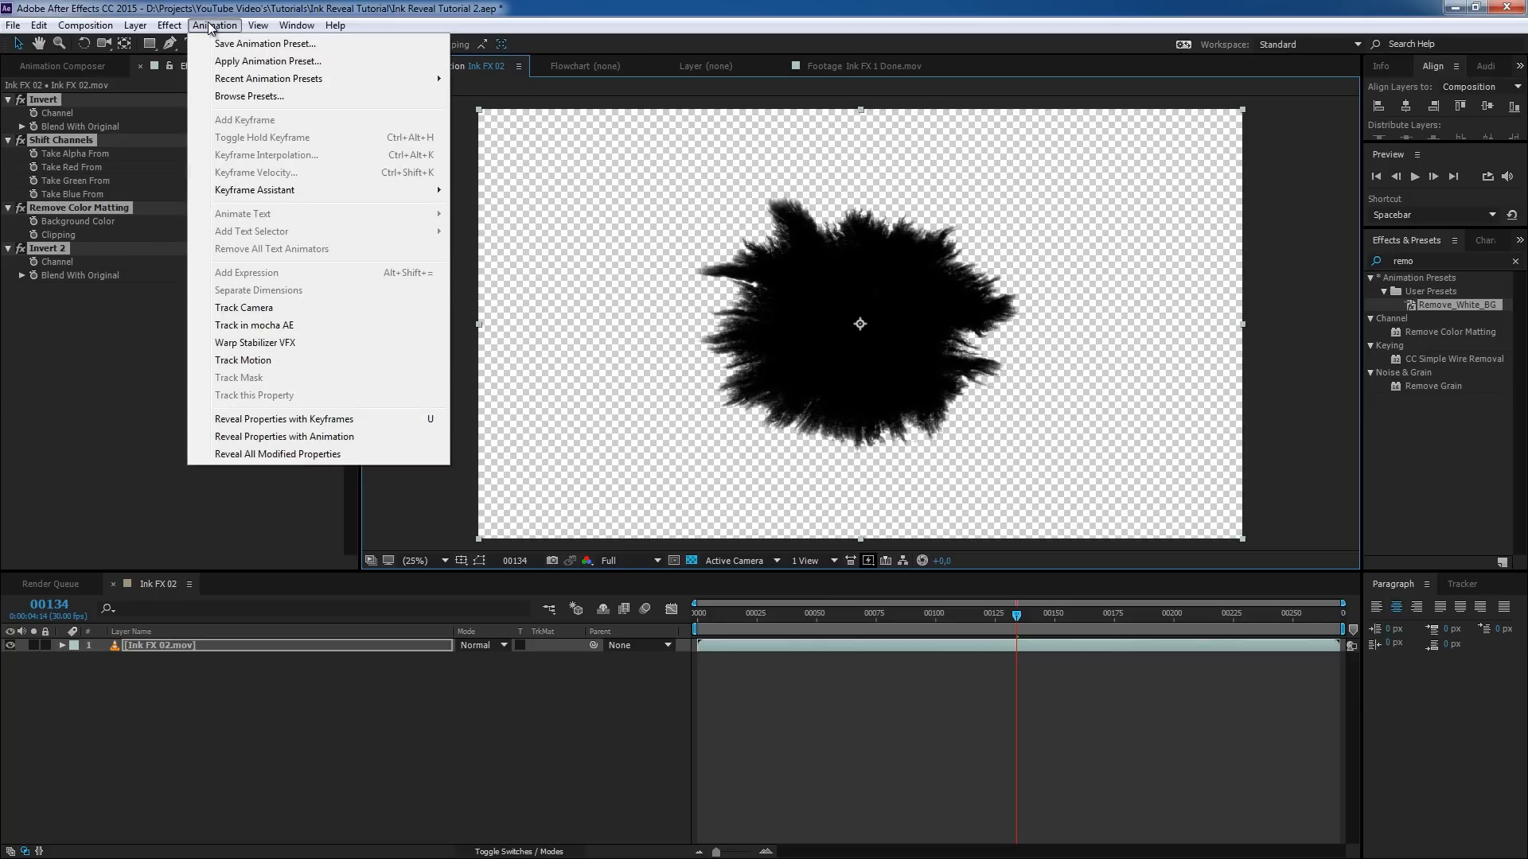
pyautogui.click(261, 63)
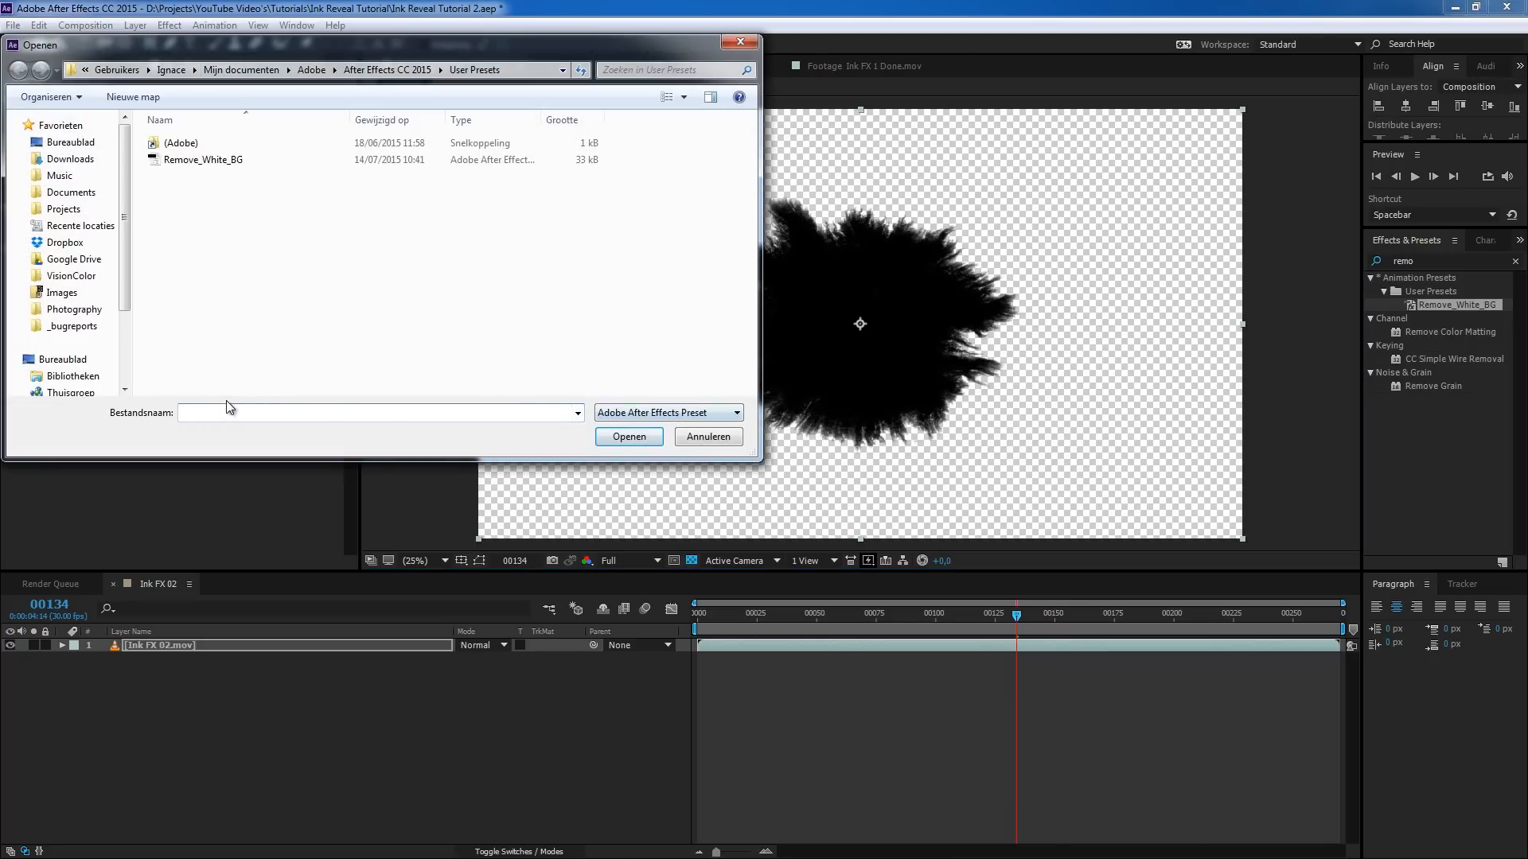
pyautogui.click(231, 160)
pyautogui.click(628, 436)
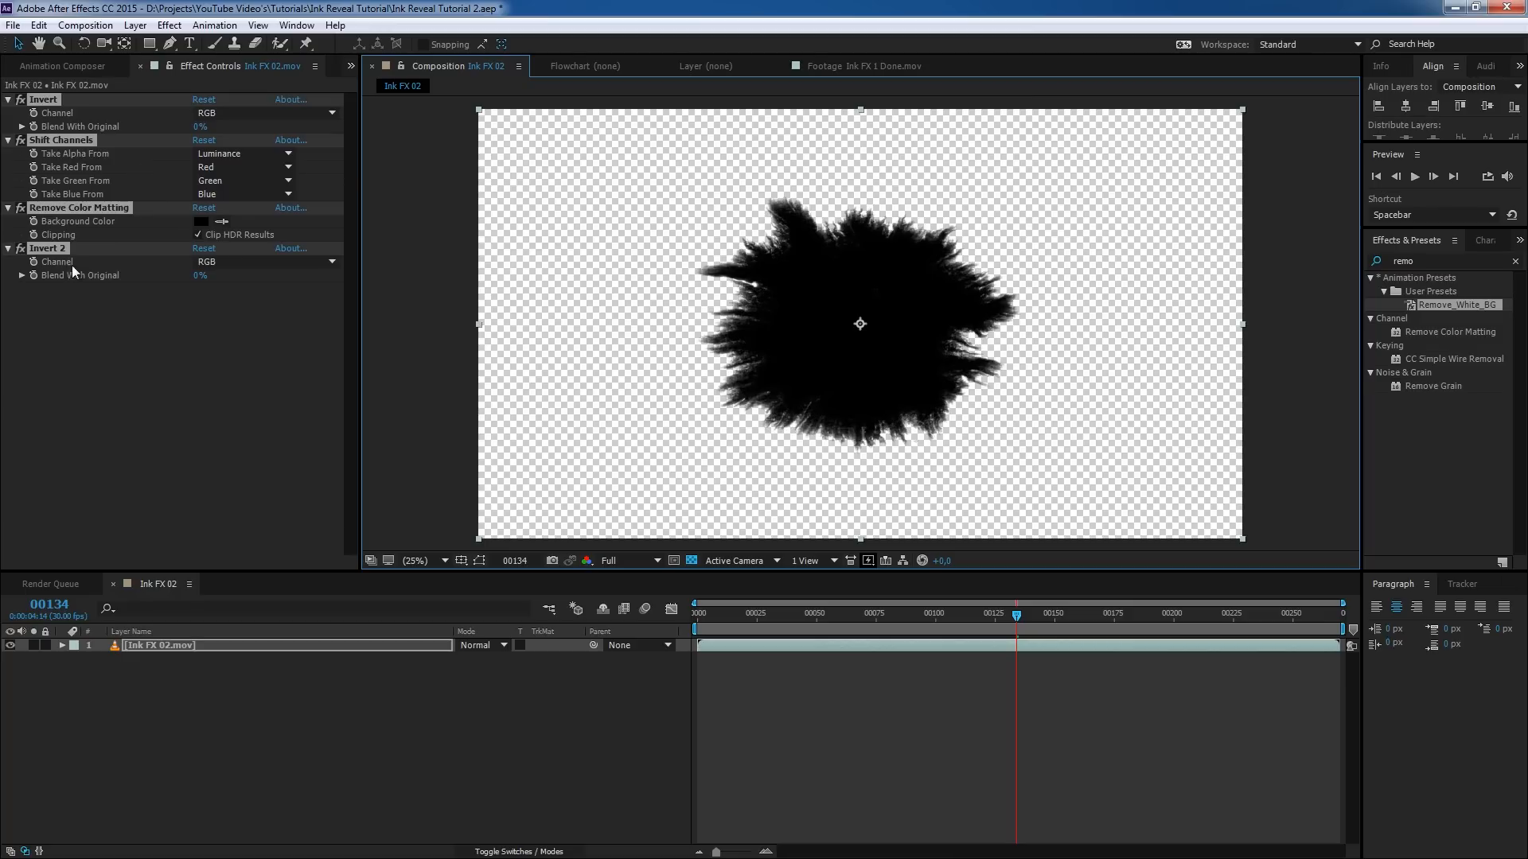
# - Examine the preset's Invert, Shift Channels and Remove Color Matting effects, including the source options for the alpha channel
pyautogui.click(88, 239)
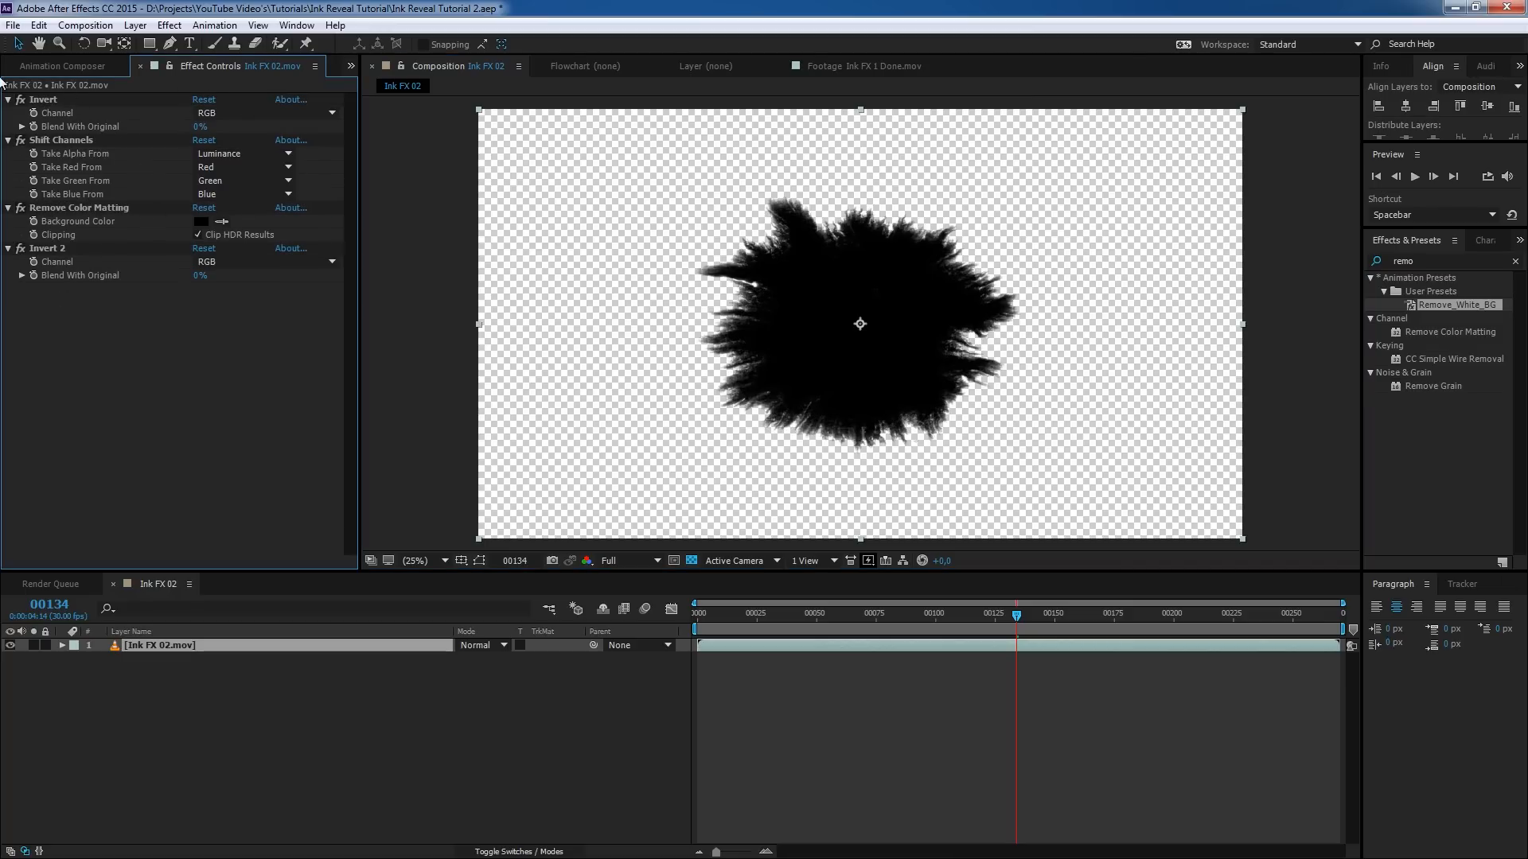
pyautogui.click(44, 100)
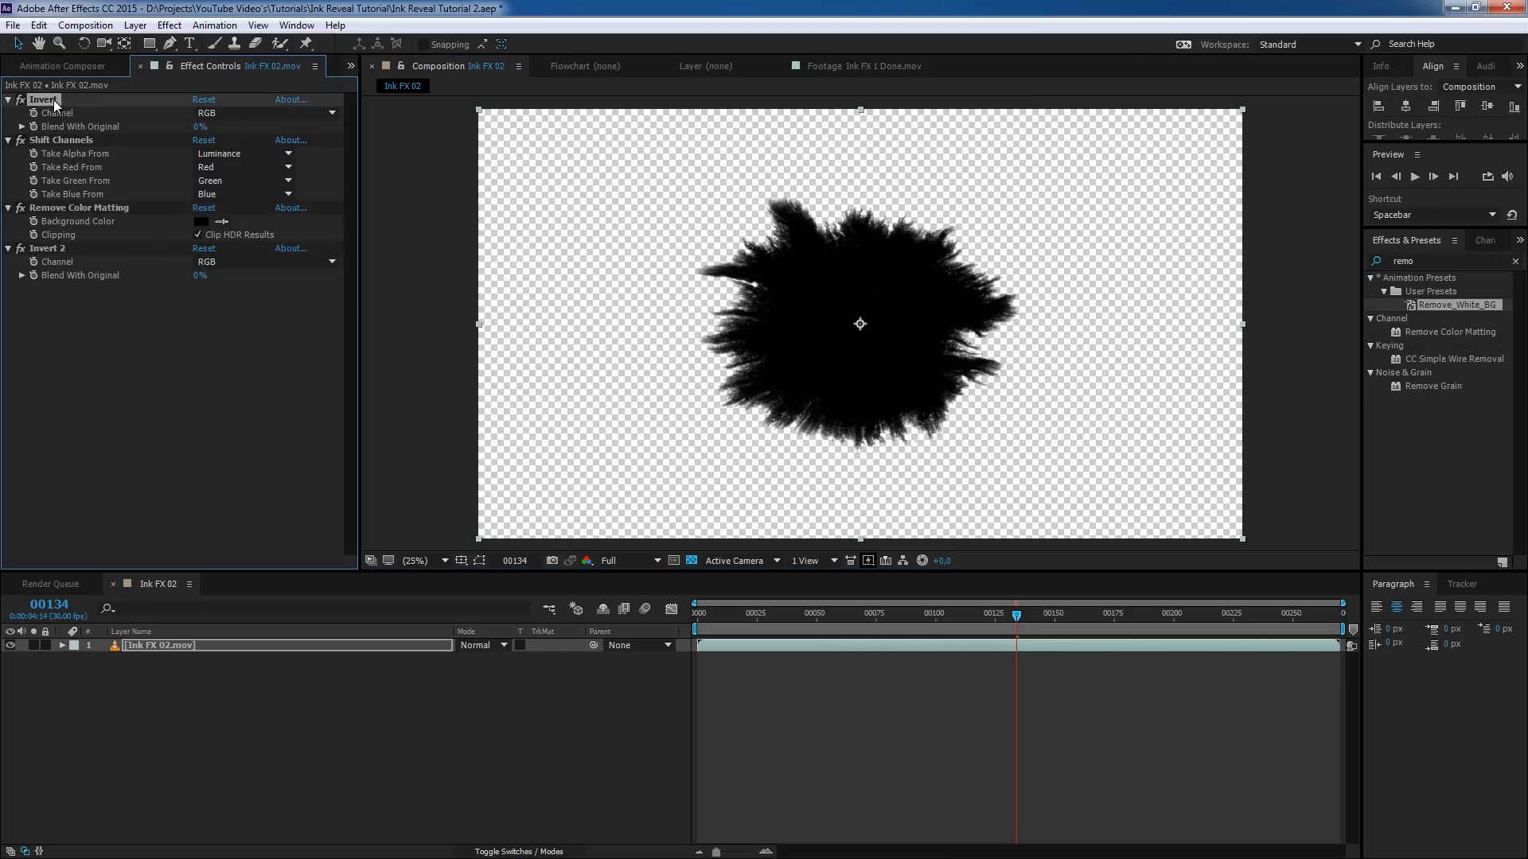
pyautogui.click(65, 140)
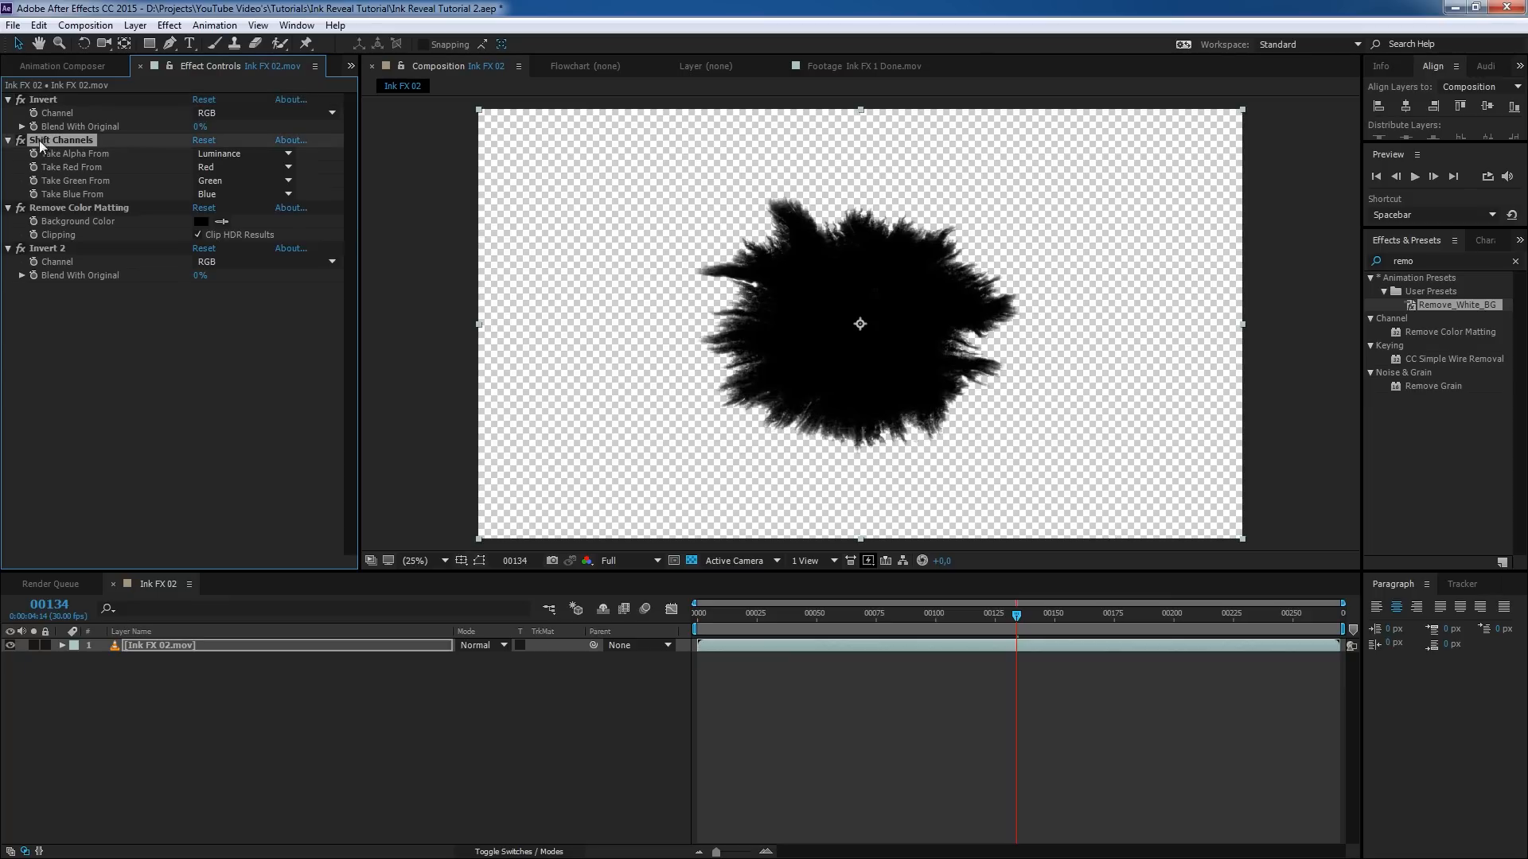
pyautogui.click(213, 159)
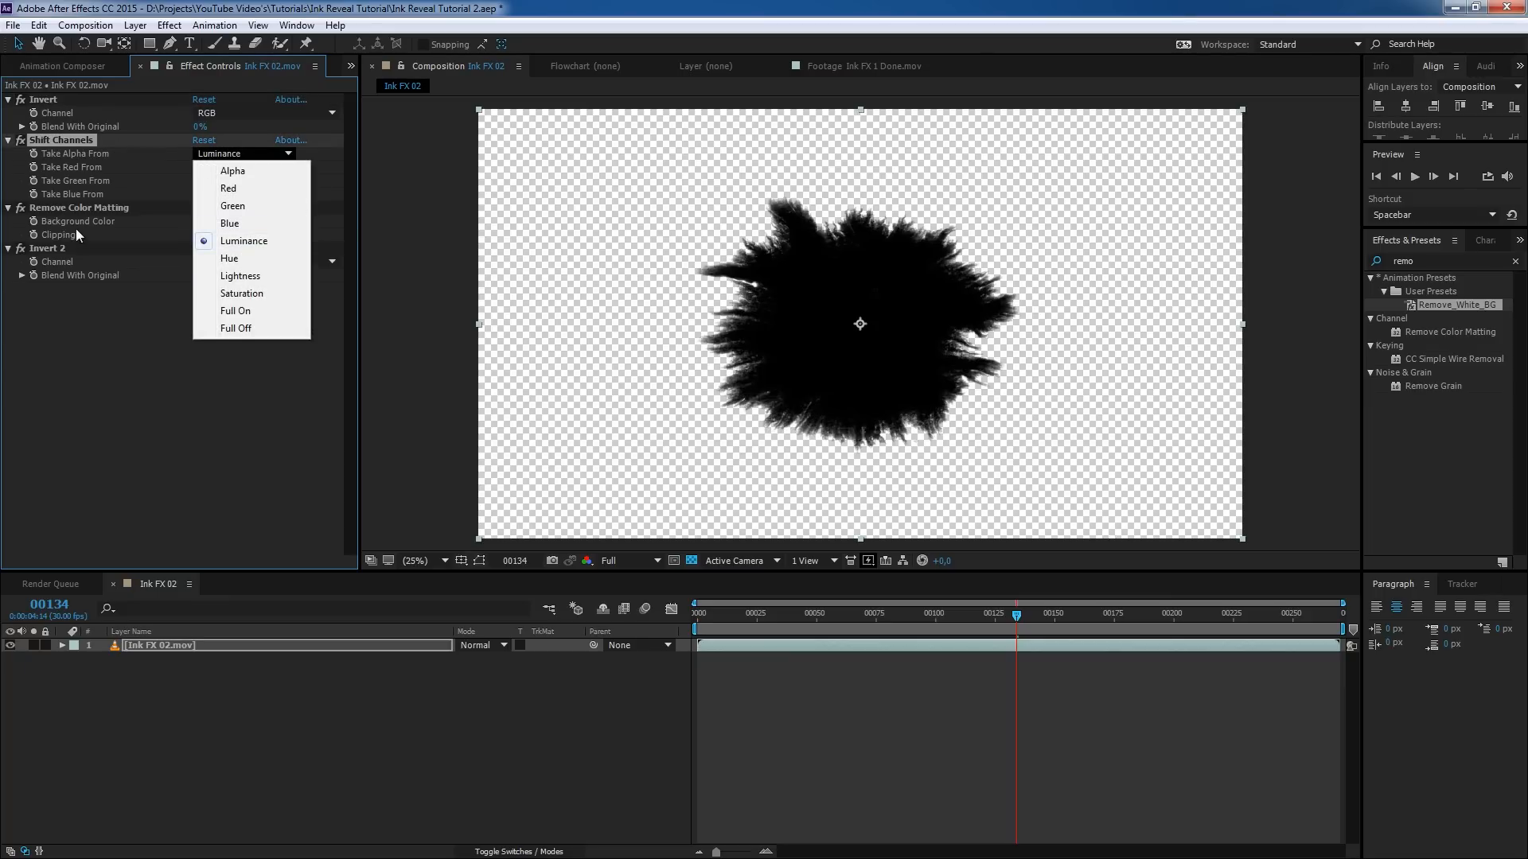
pyautogui.click(70, 206)
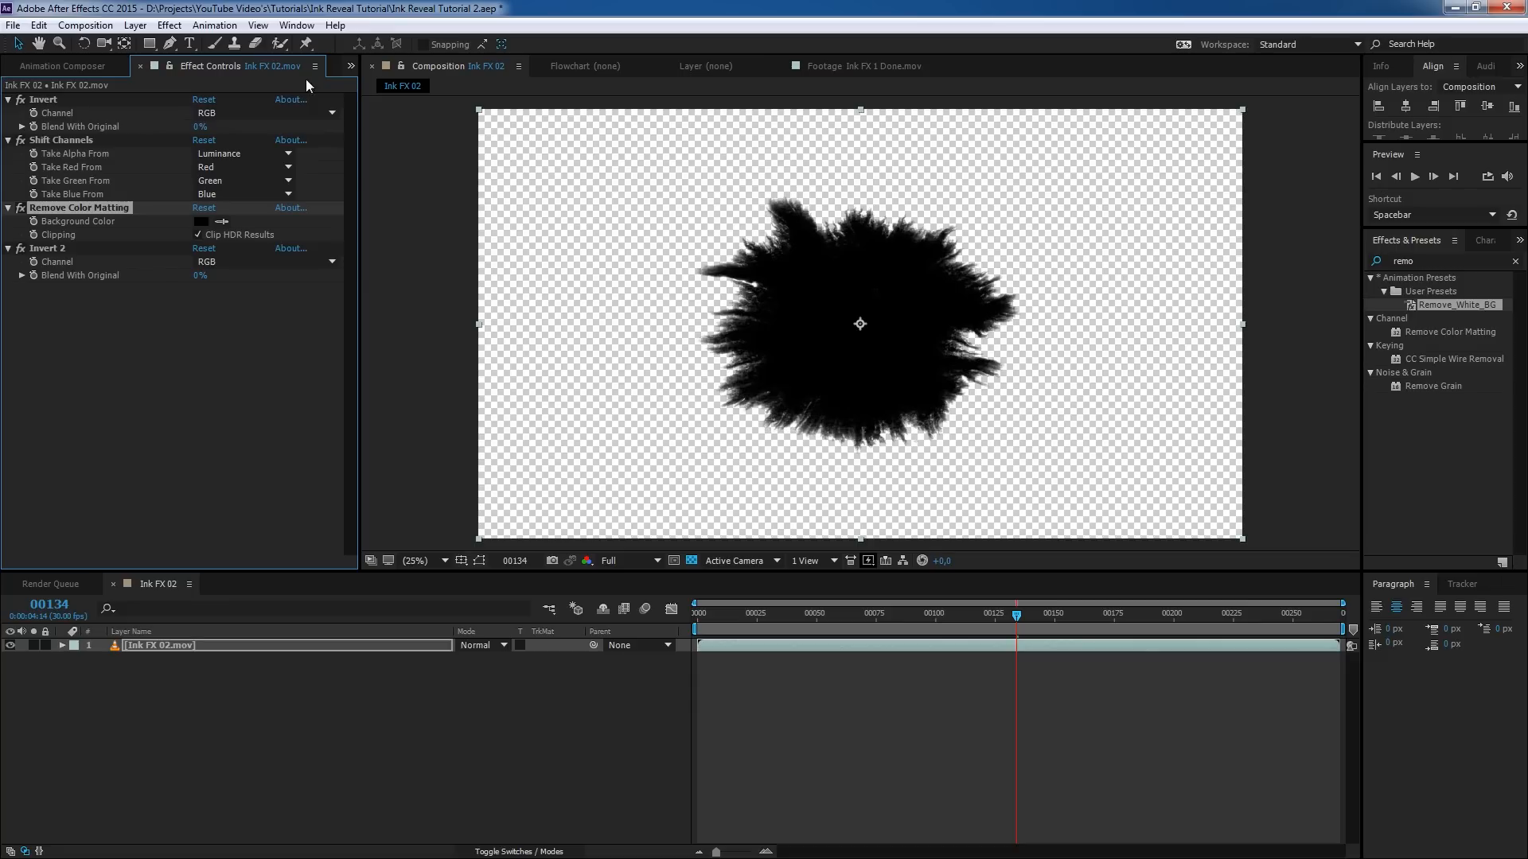
# - Add Ink FX 21.mov above the existing layer in the Ink FX 02 composition and apply the Remove_White_BG preset to it
pyautogui.click(351, 66)
pyautogui.click(371, 86)
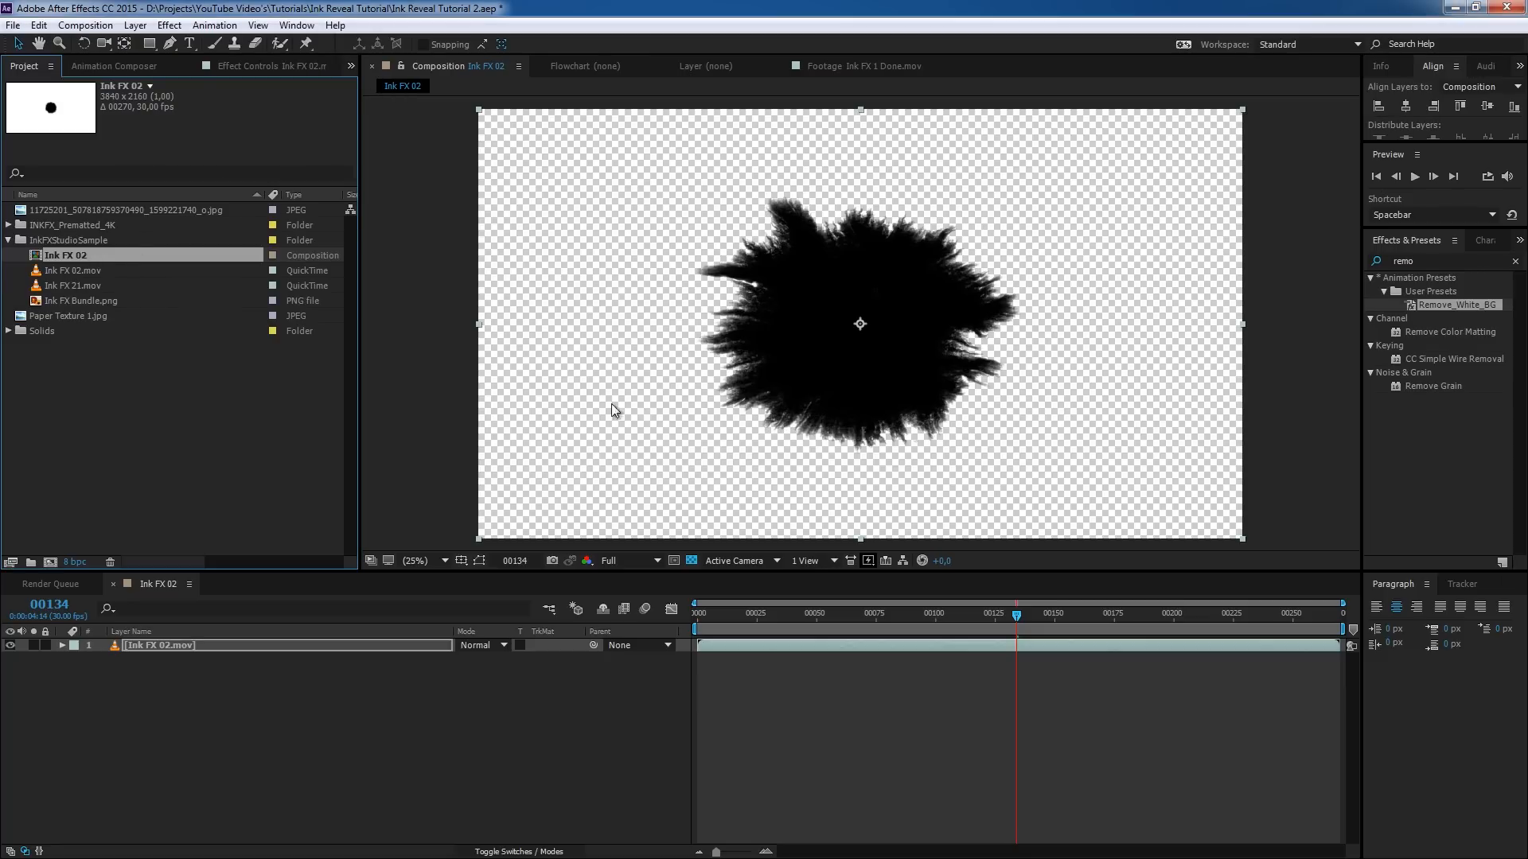
pyautogui.doubleClick(36, 255)
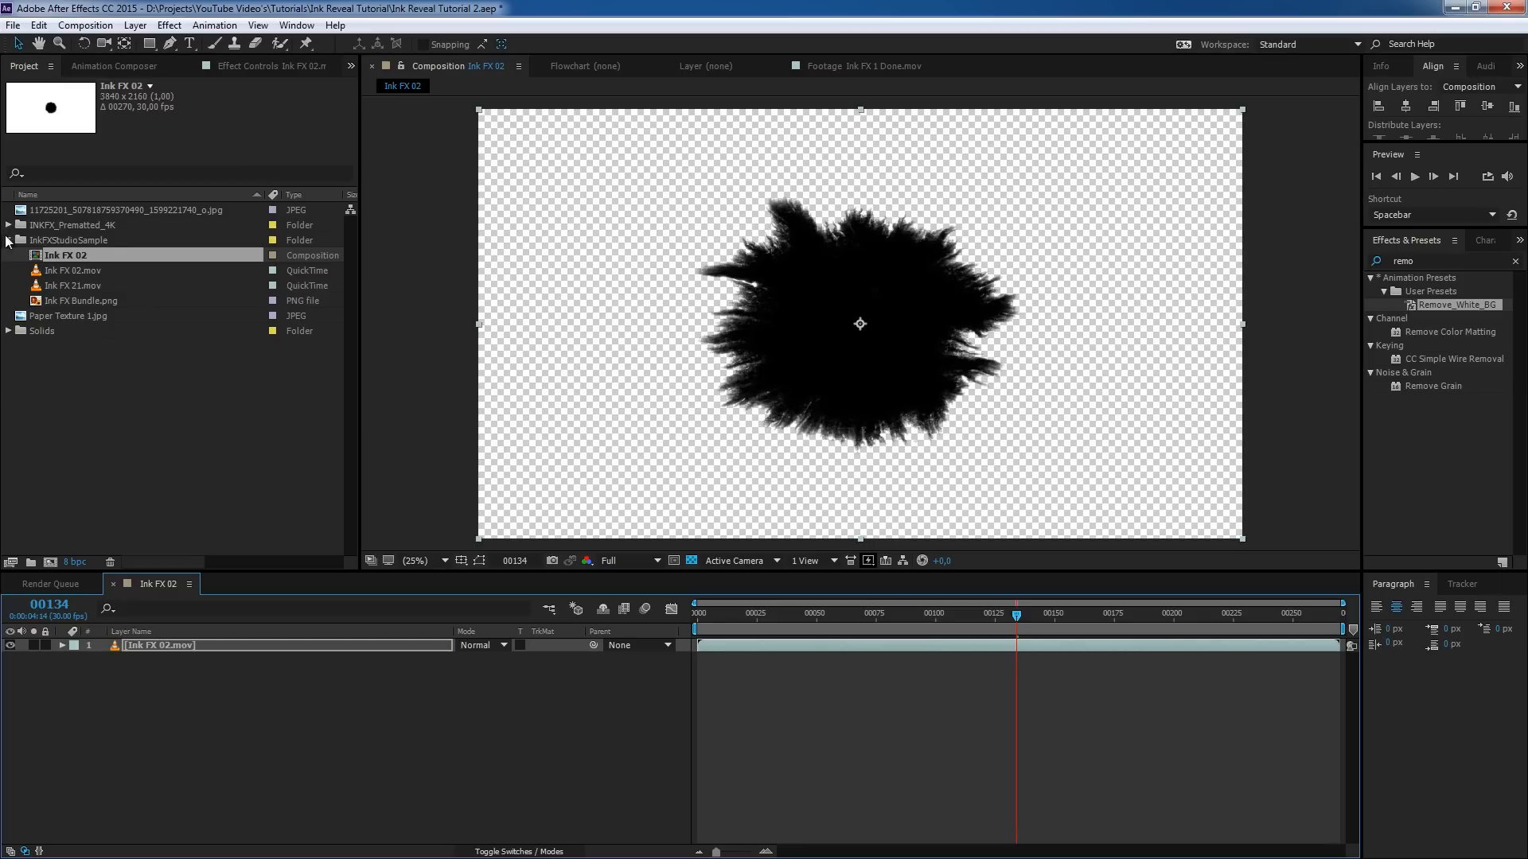
pyautogui.moveTo(78, 285)
pyautogui.mouseDown()
pyautogui.moveTo(143, 446)
pyautogui.moveTo(150, 645)
pyautogui.mouseUp()
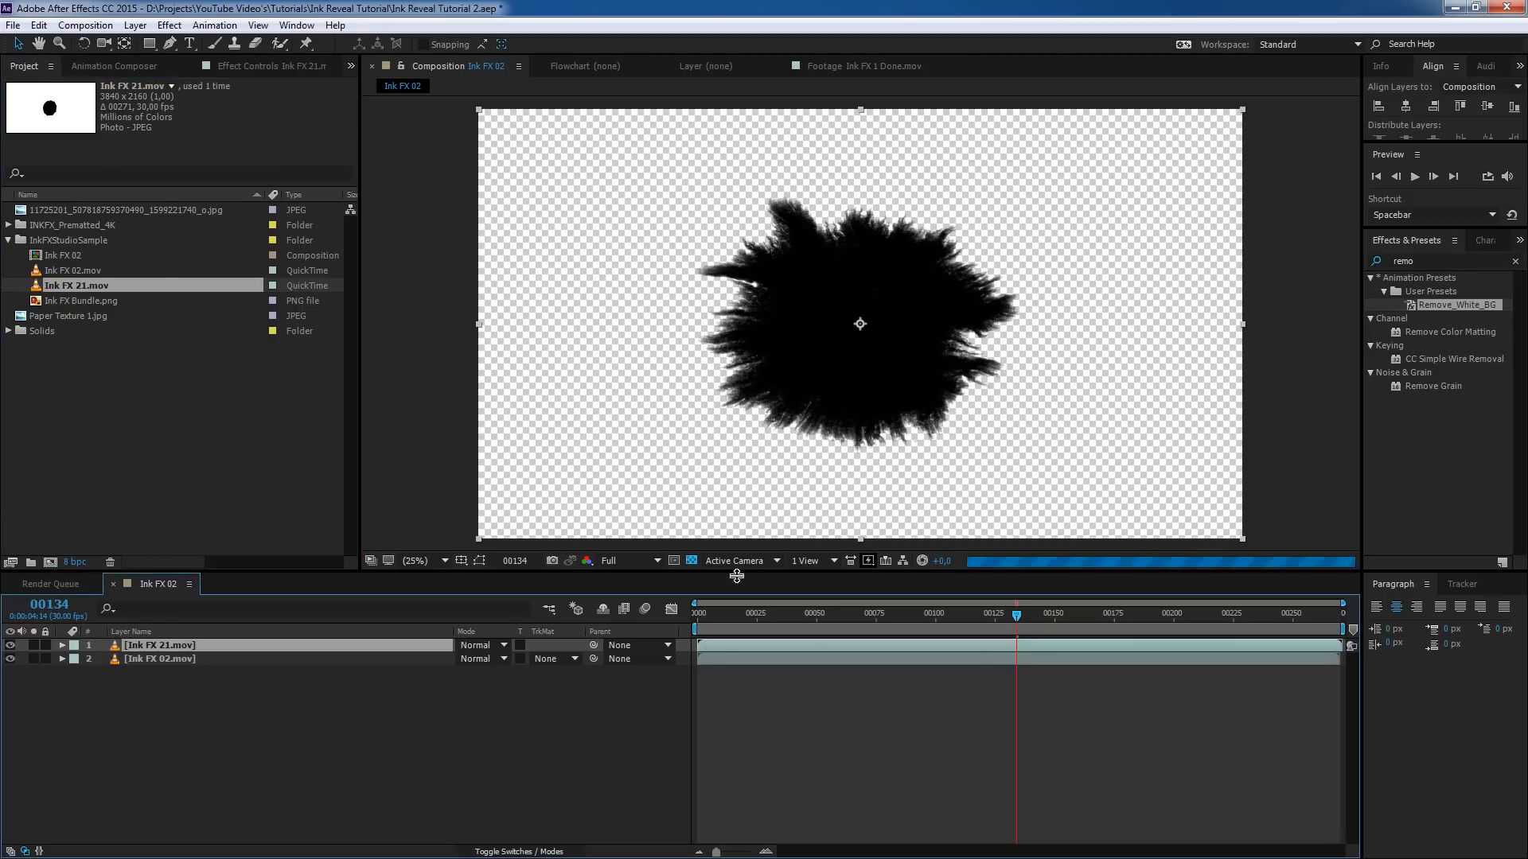
pyautogui.moveTo(1422, 299); pyautogui.dragTo(949, 640)
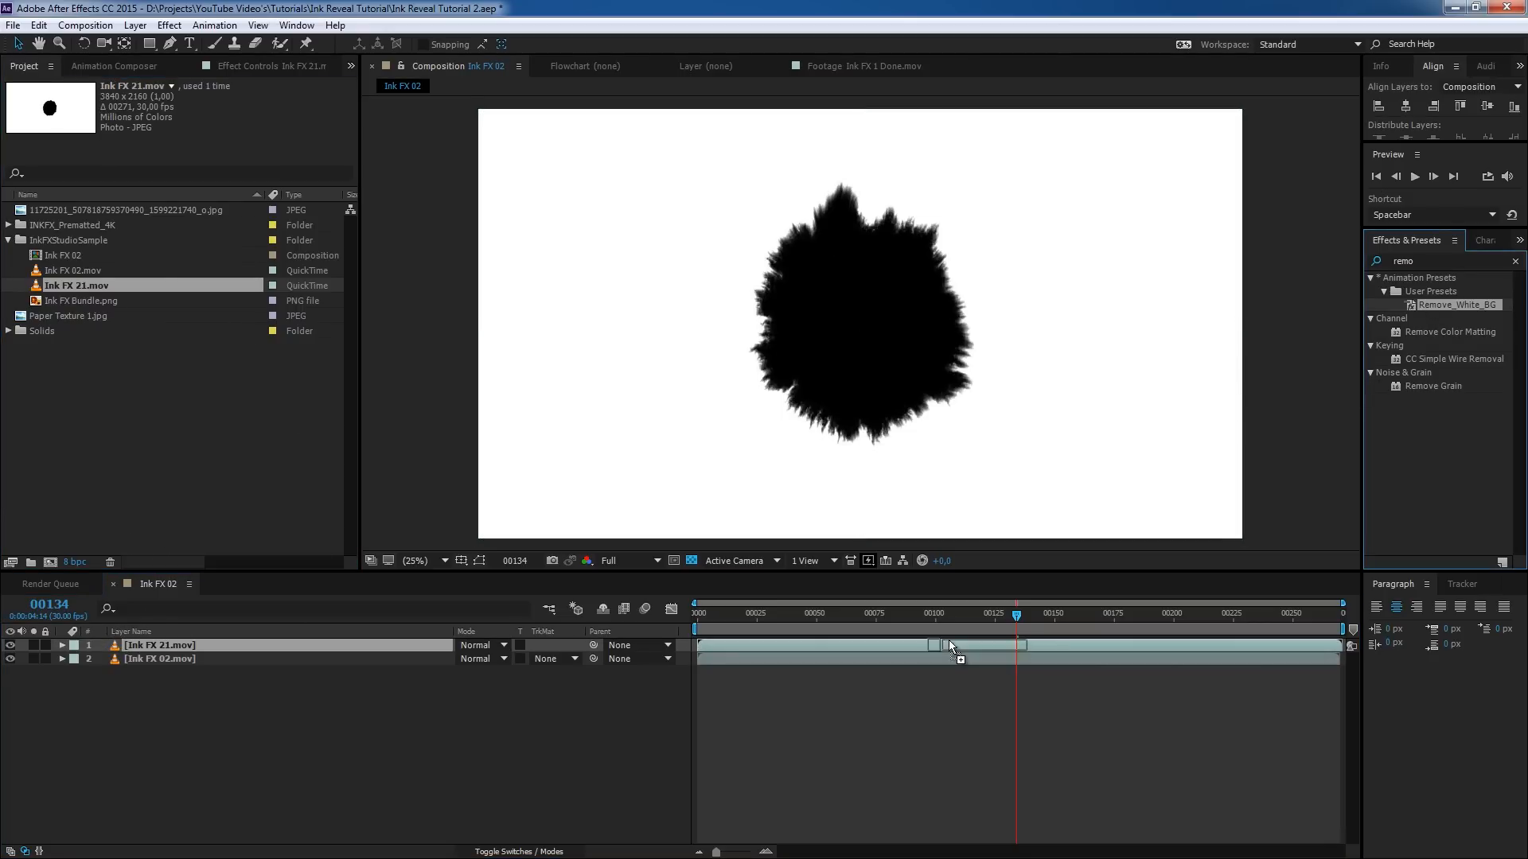
# - Delete both ink layers from the Ink FX 02 composition and close its timeline
pyautogui.hotkey('ctrl', 'a')
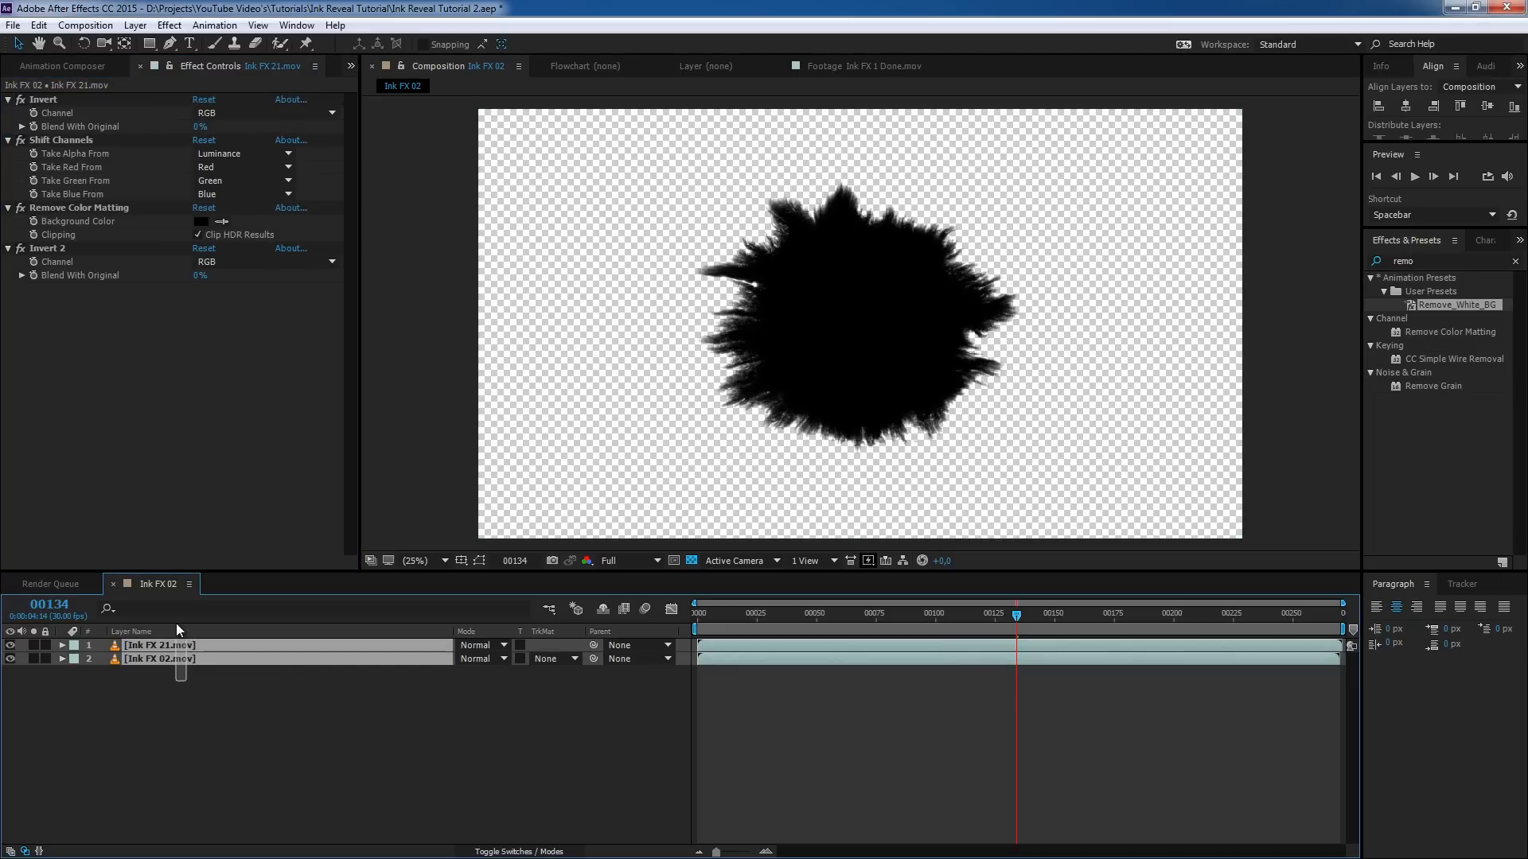
pyautogui.press('Delete')
pyautogui.click(112, 580)
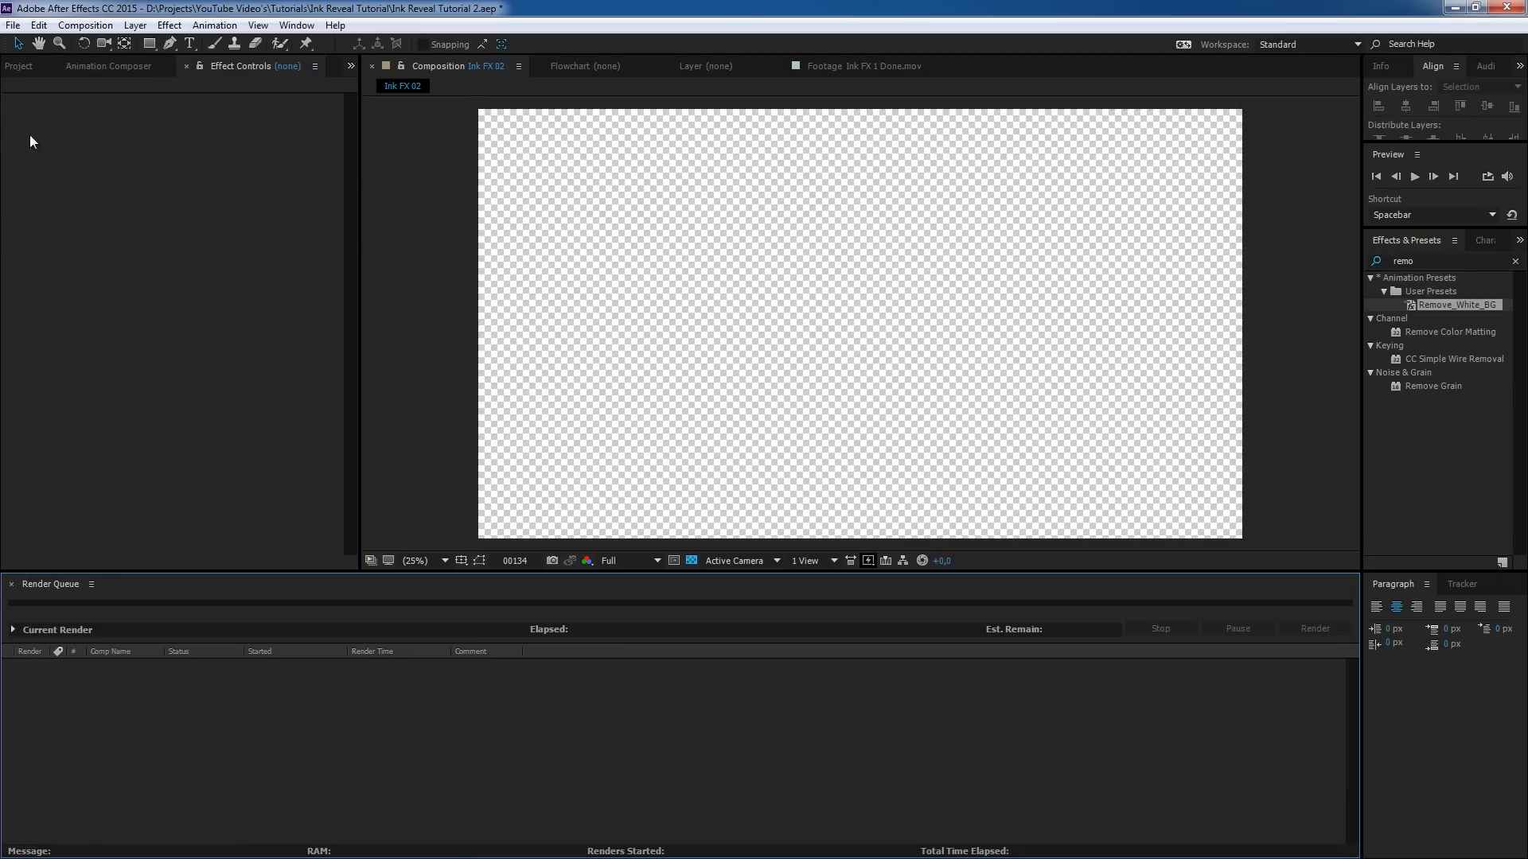
# - Delete the Ink FX 02 composition from the project
pyautogui.click(24, 65)
pyautogui.click(50, 256)
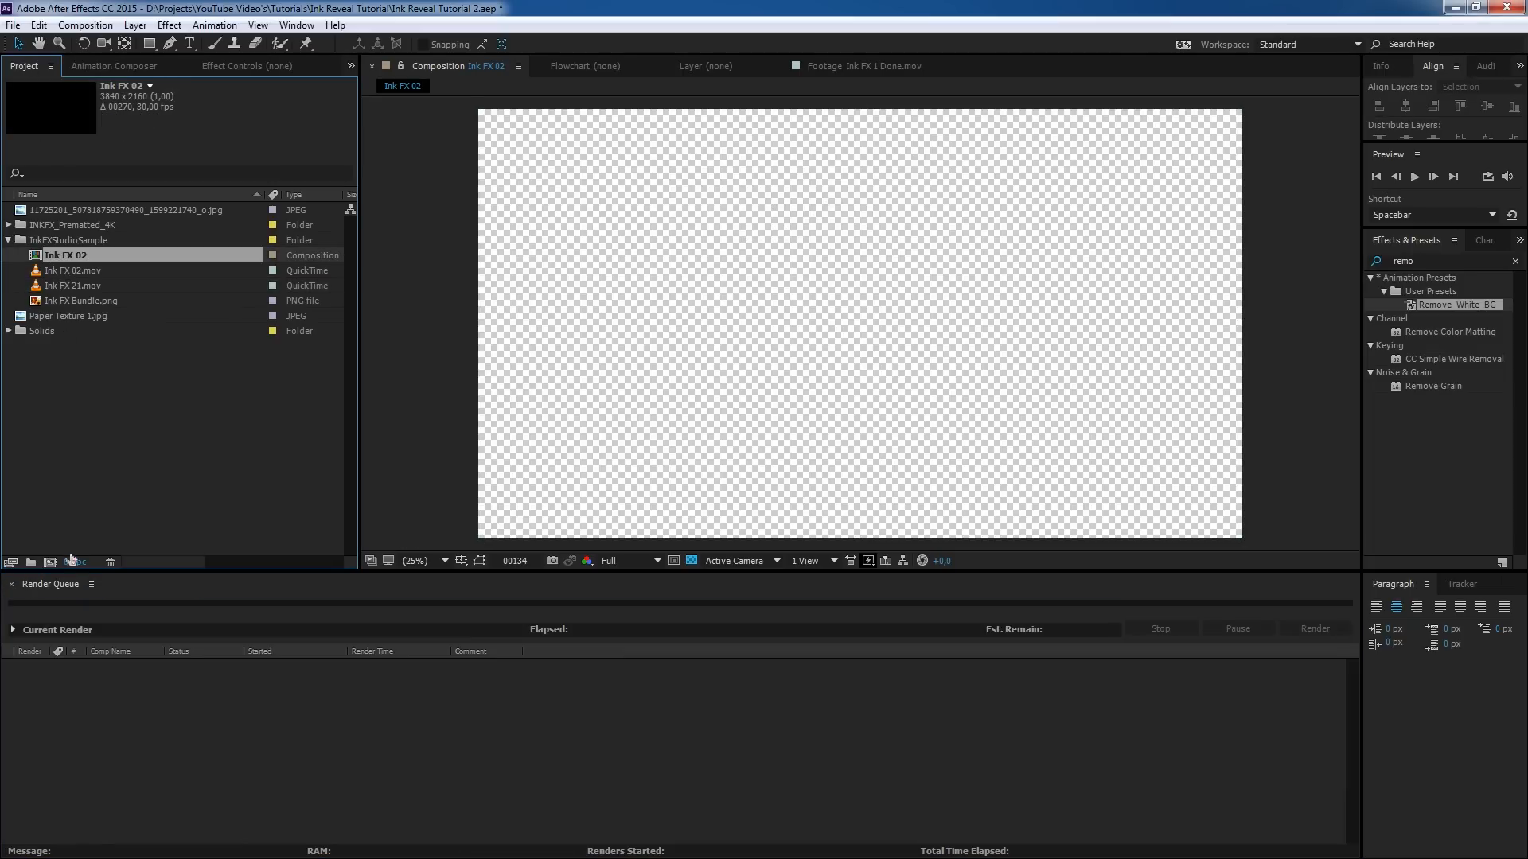
pyautogui.click(109, 561)
# - Look through the ink clips in the INKFX_Prematted_4K and InkFXStudioSample folders, and collapse both folders
pyautogui.click(8, 240)
pyautogui.click(8, 225)
pyautogui.click(70, 242)
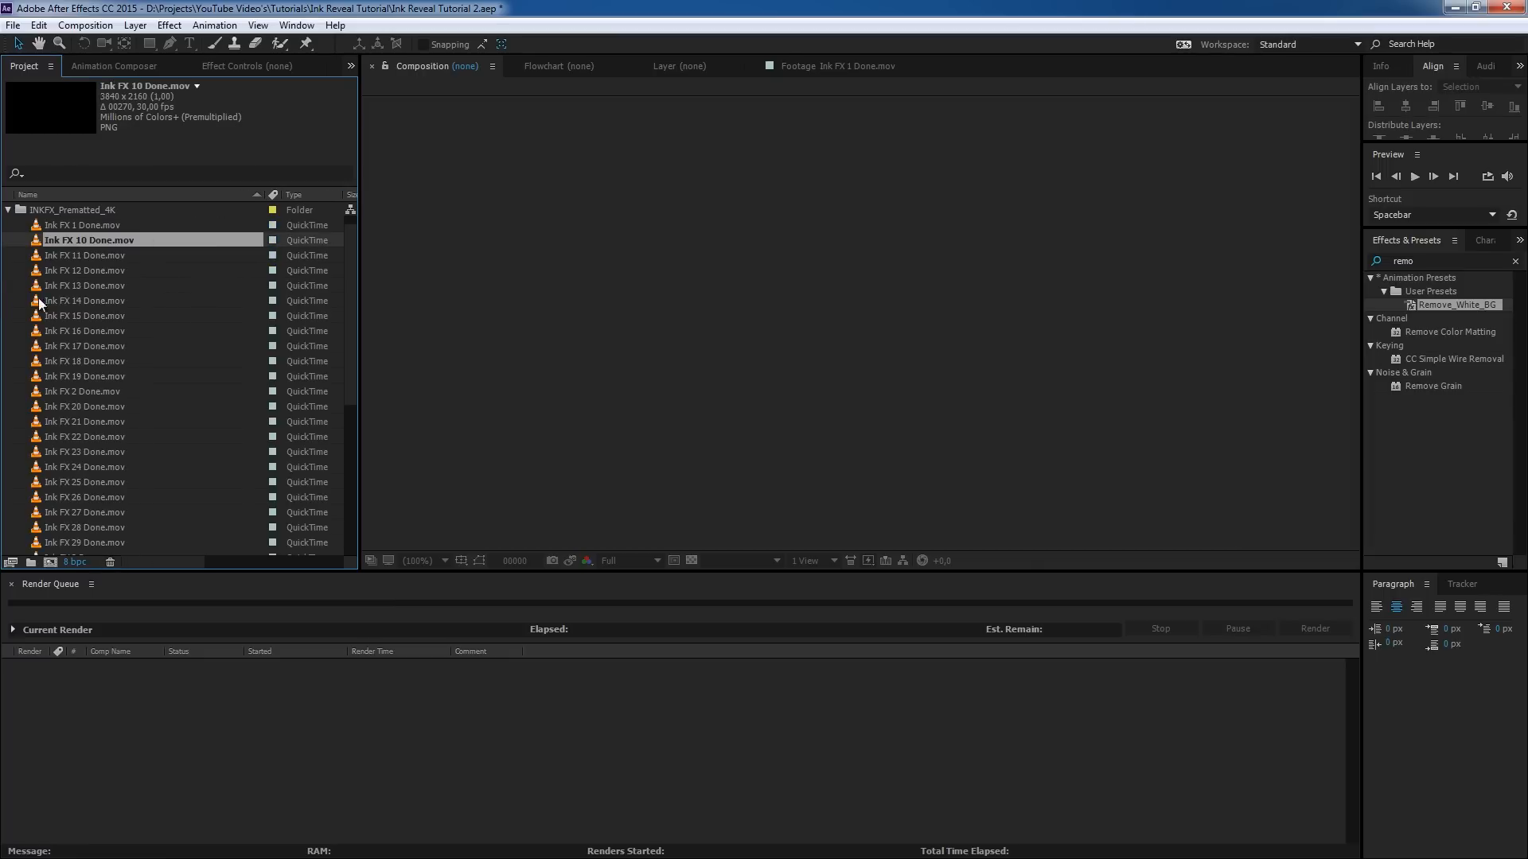
pyautogui.scroll(-6, 78, 329)
pyautogui.click(9, 514)
pyautogui.scroll(-1, 137, 456)
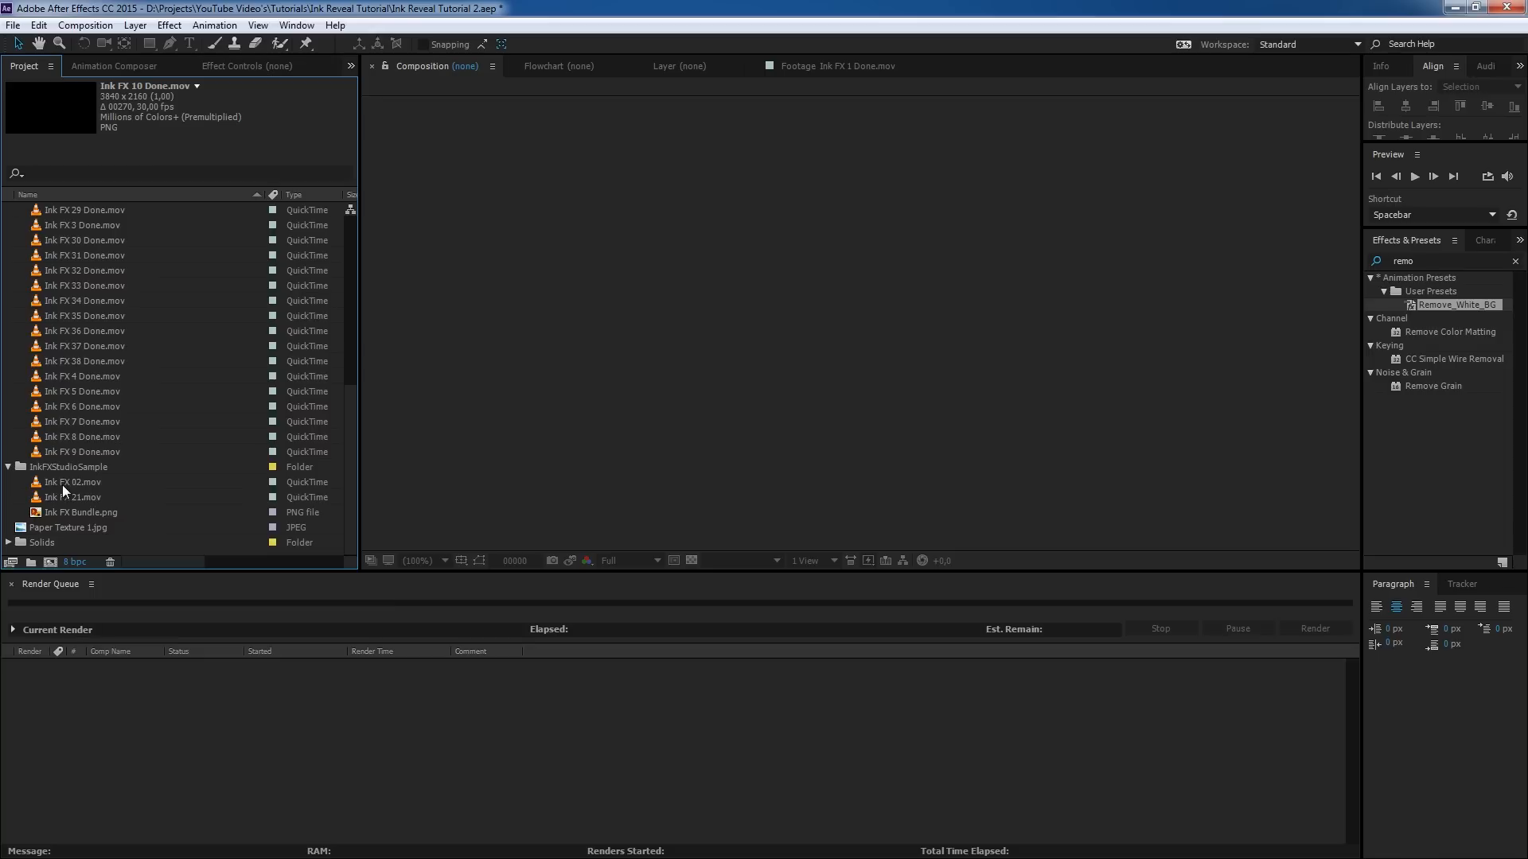
pyautogui.scroll(7, 113, 447)
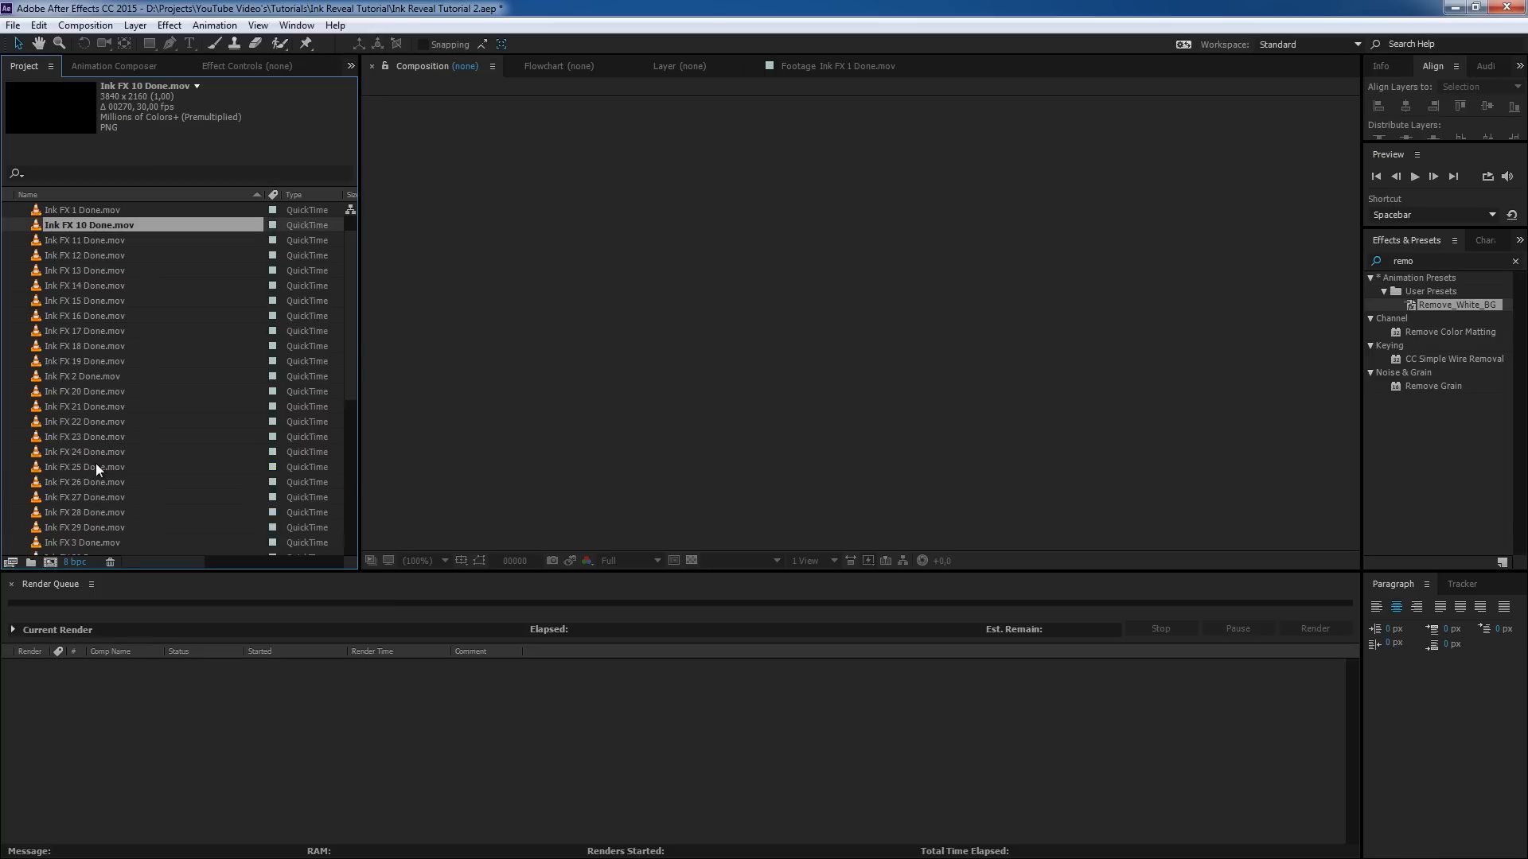
pyautogui.scroll(1, 94, 465)
pyautogui.click(9, 225)
pyautogui.click(7, 240)
pyautogui.click(105, 375)
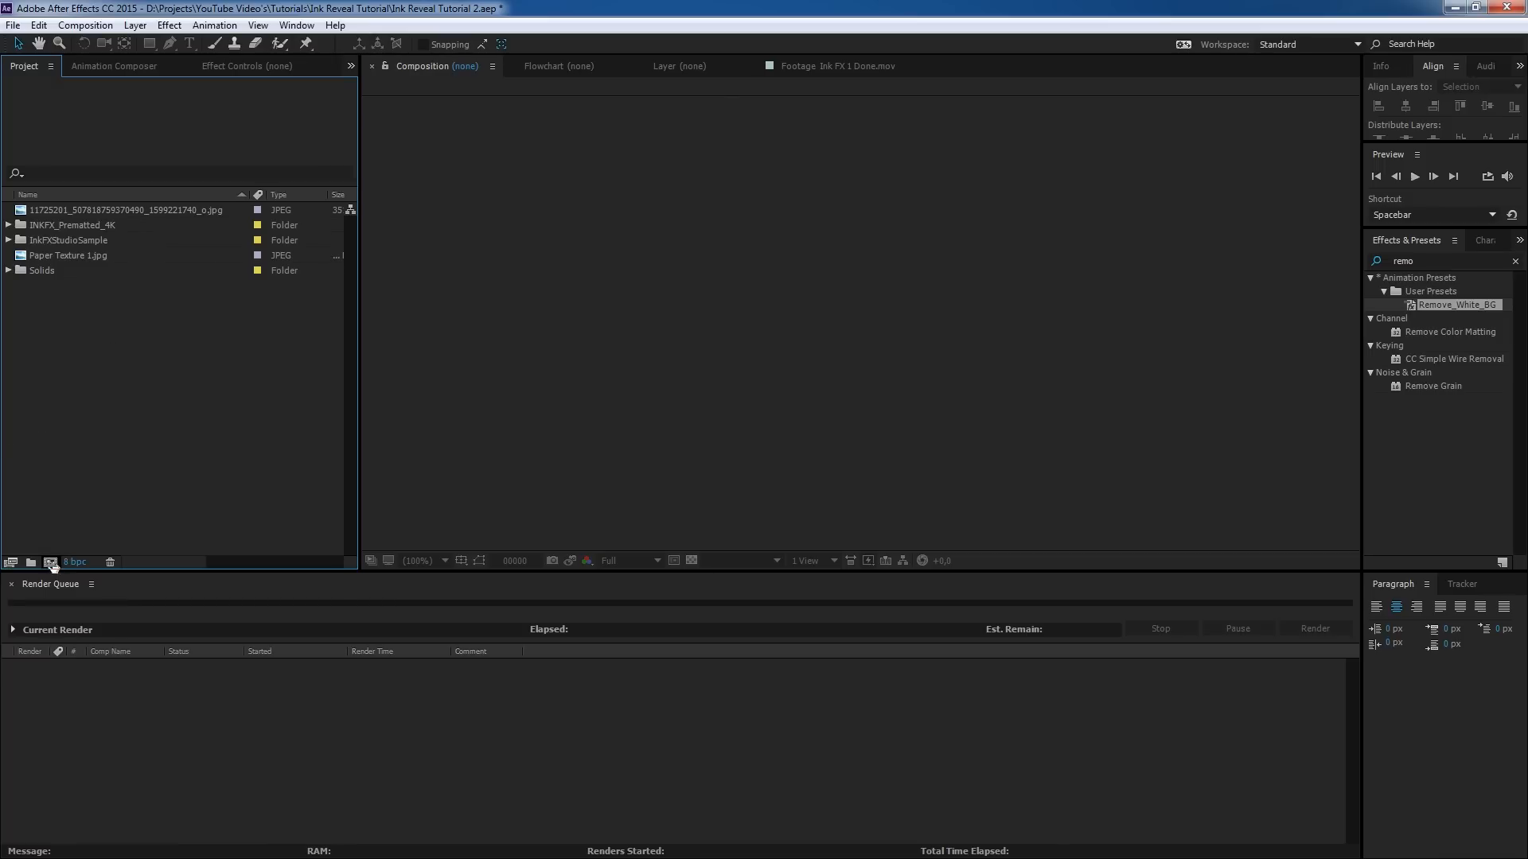
# - Create a new composition from the Paper Texture 1.jpg footage
pyautogui.click(45, 256)
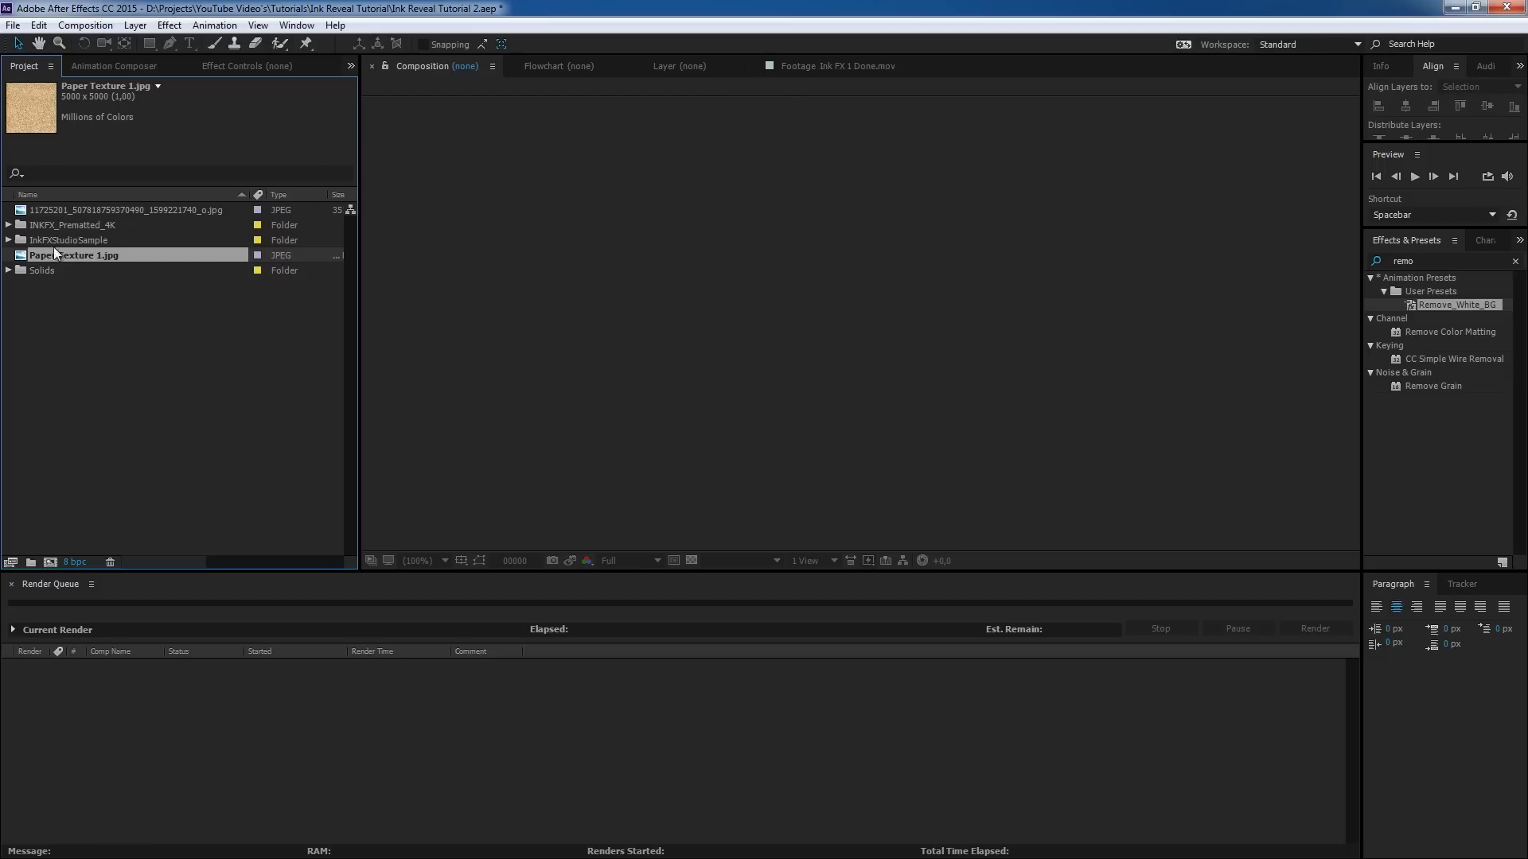
pyautogui.click(8, 239)
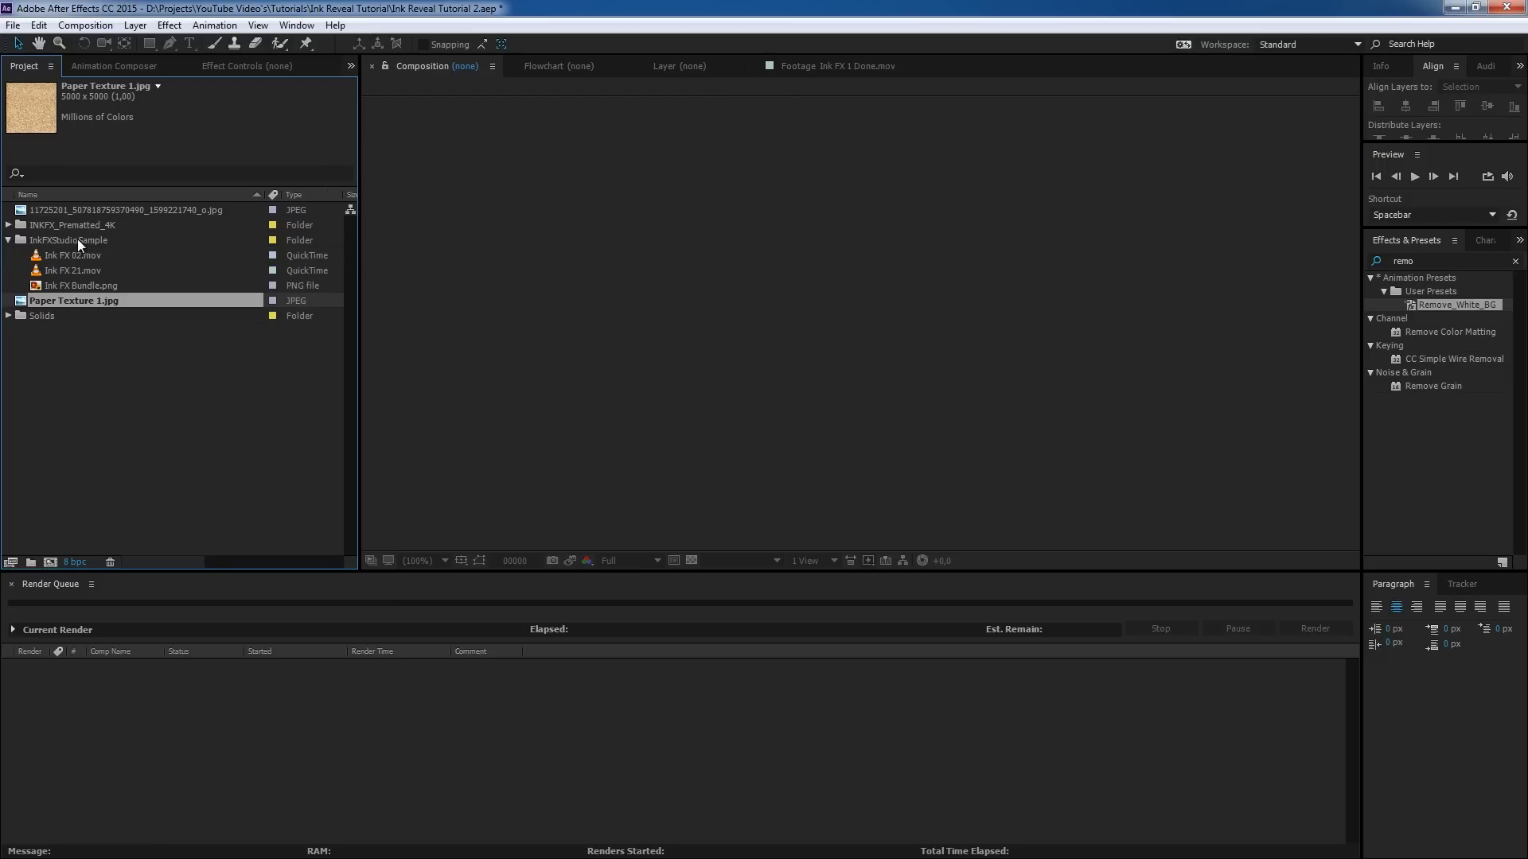
pyautogui.click(9, 240)
pyautogui.moveTo(43, 250); pyautogui.dragTo(52, 562)
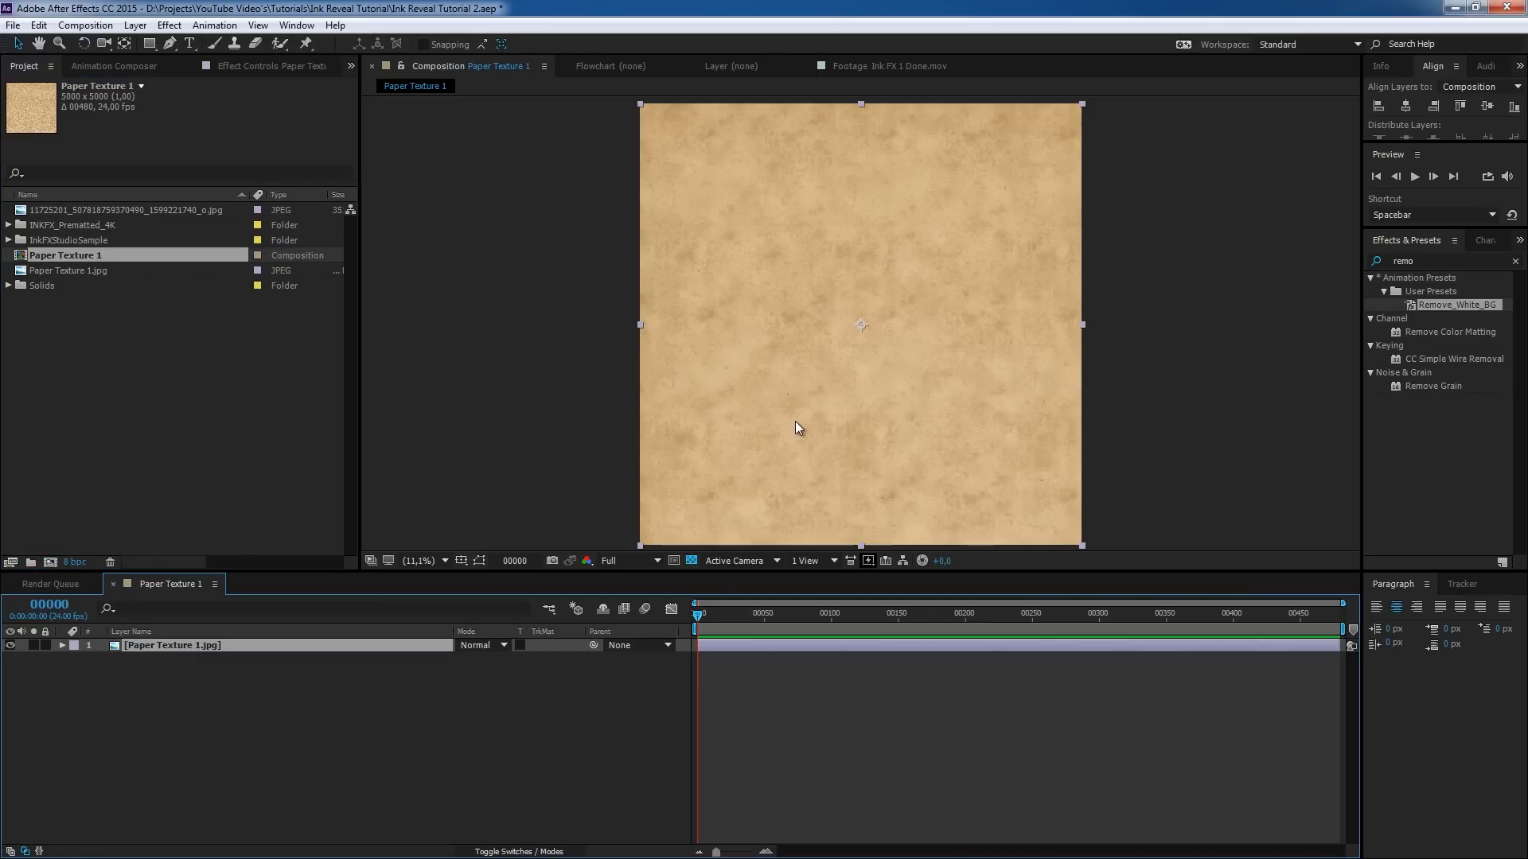
# - Add a black composition-size solid named Dirt above the paper texture layer
pyautogui.scroll(2, 799, 428)
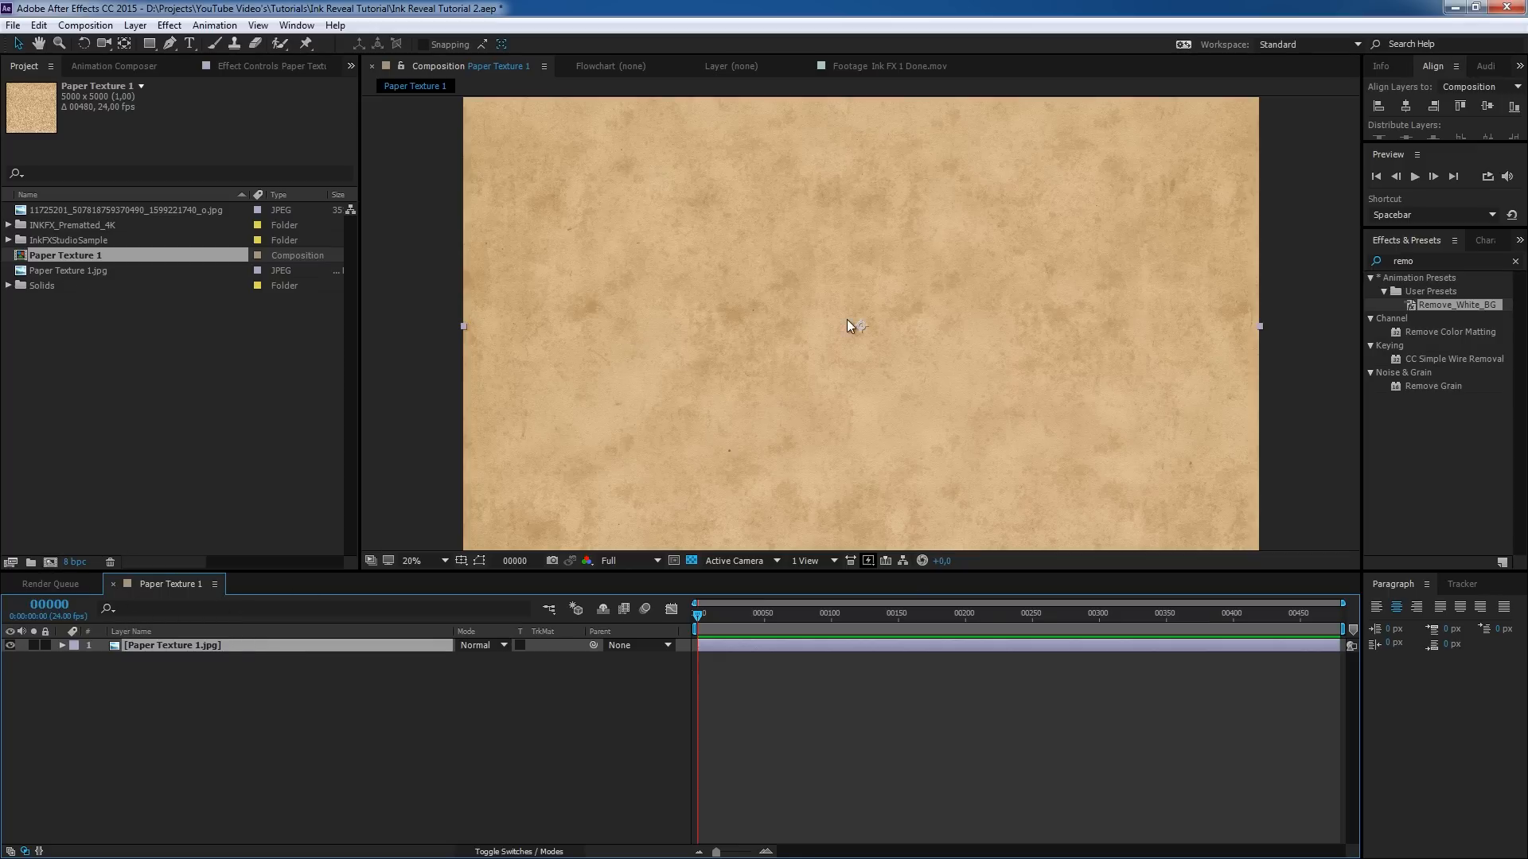
pyautogui.press(',')
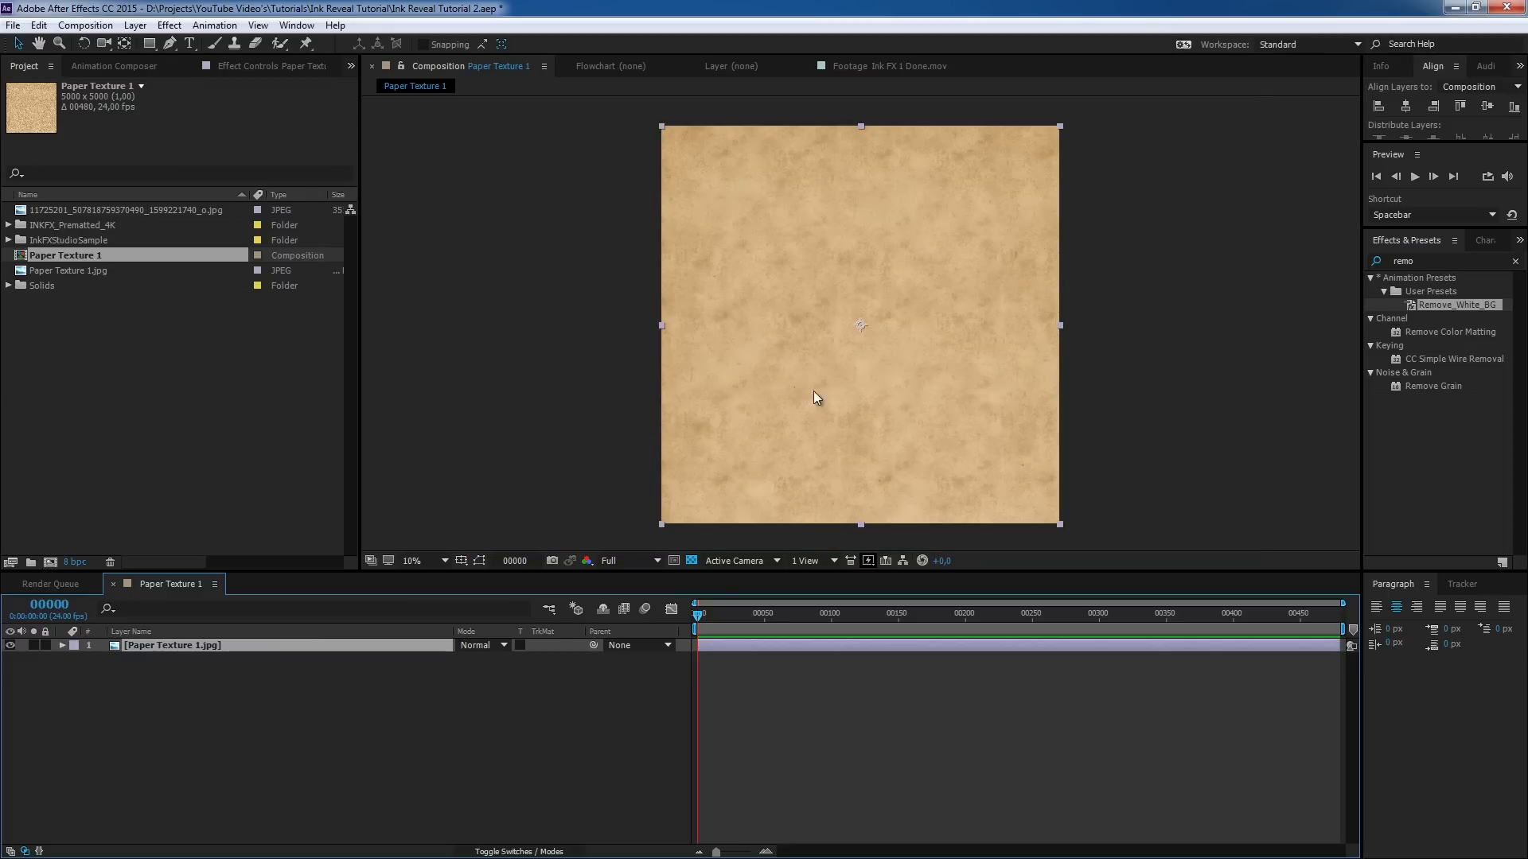
pyautogui.press('.')
pyautogui.press('.')
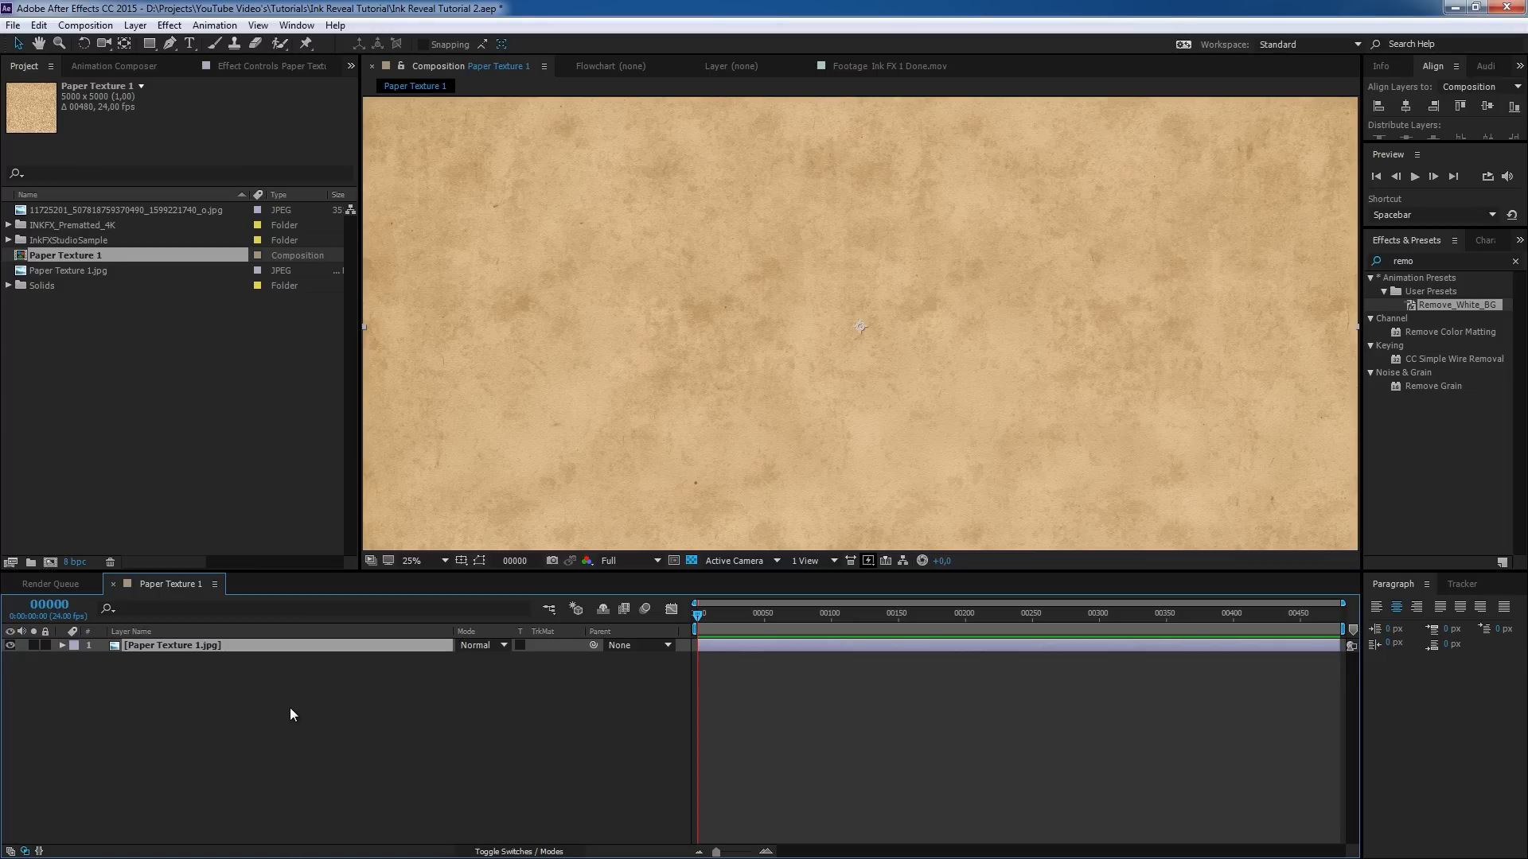
pyautogui.rightClick(209, 723)
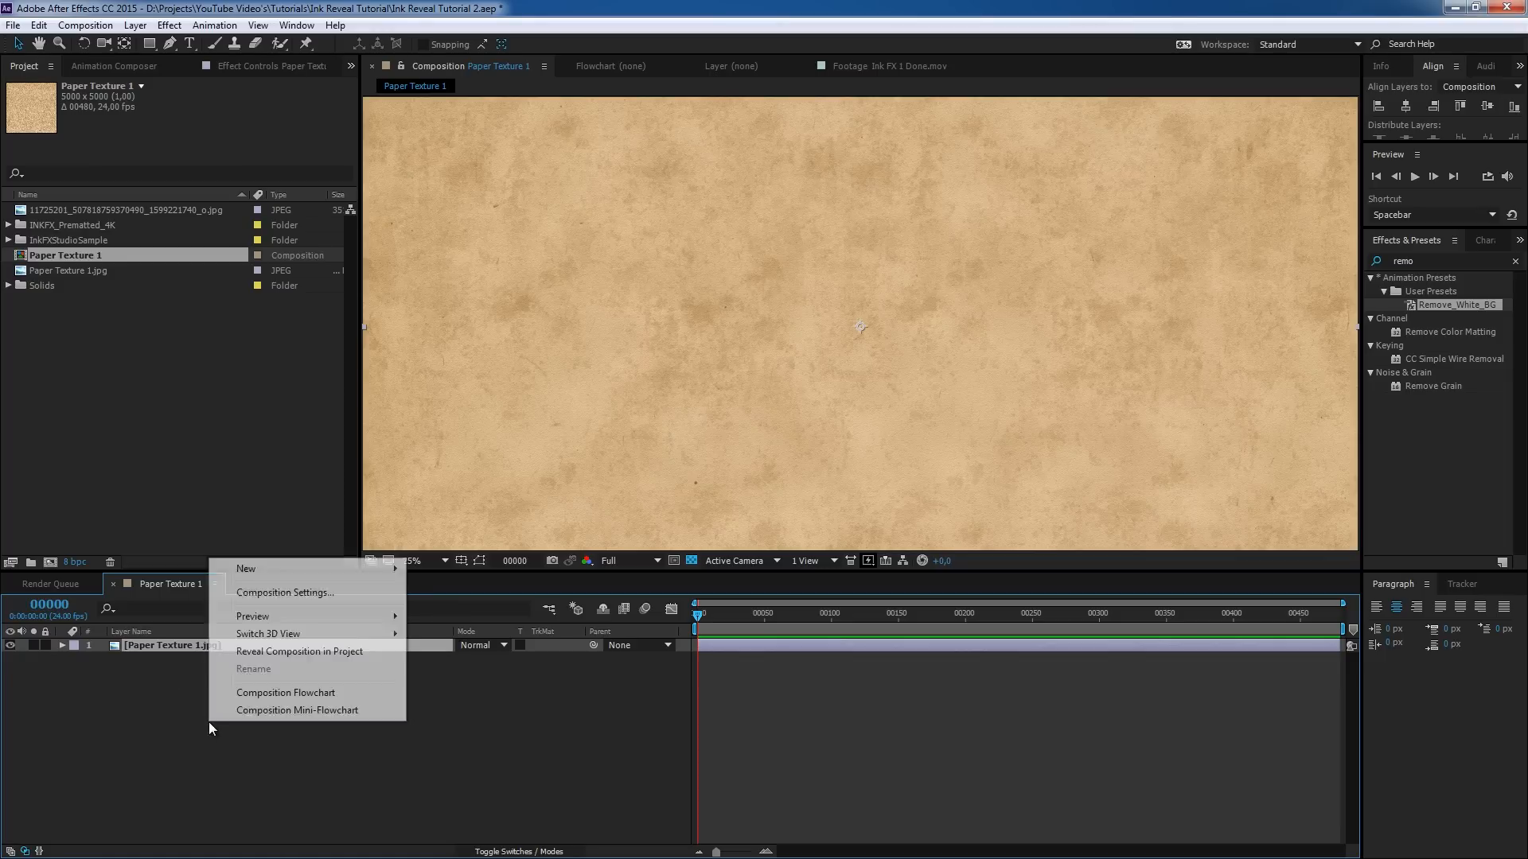
pyautogui.moveTo(382, 566)
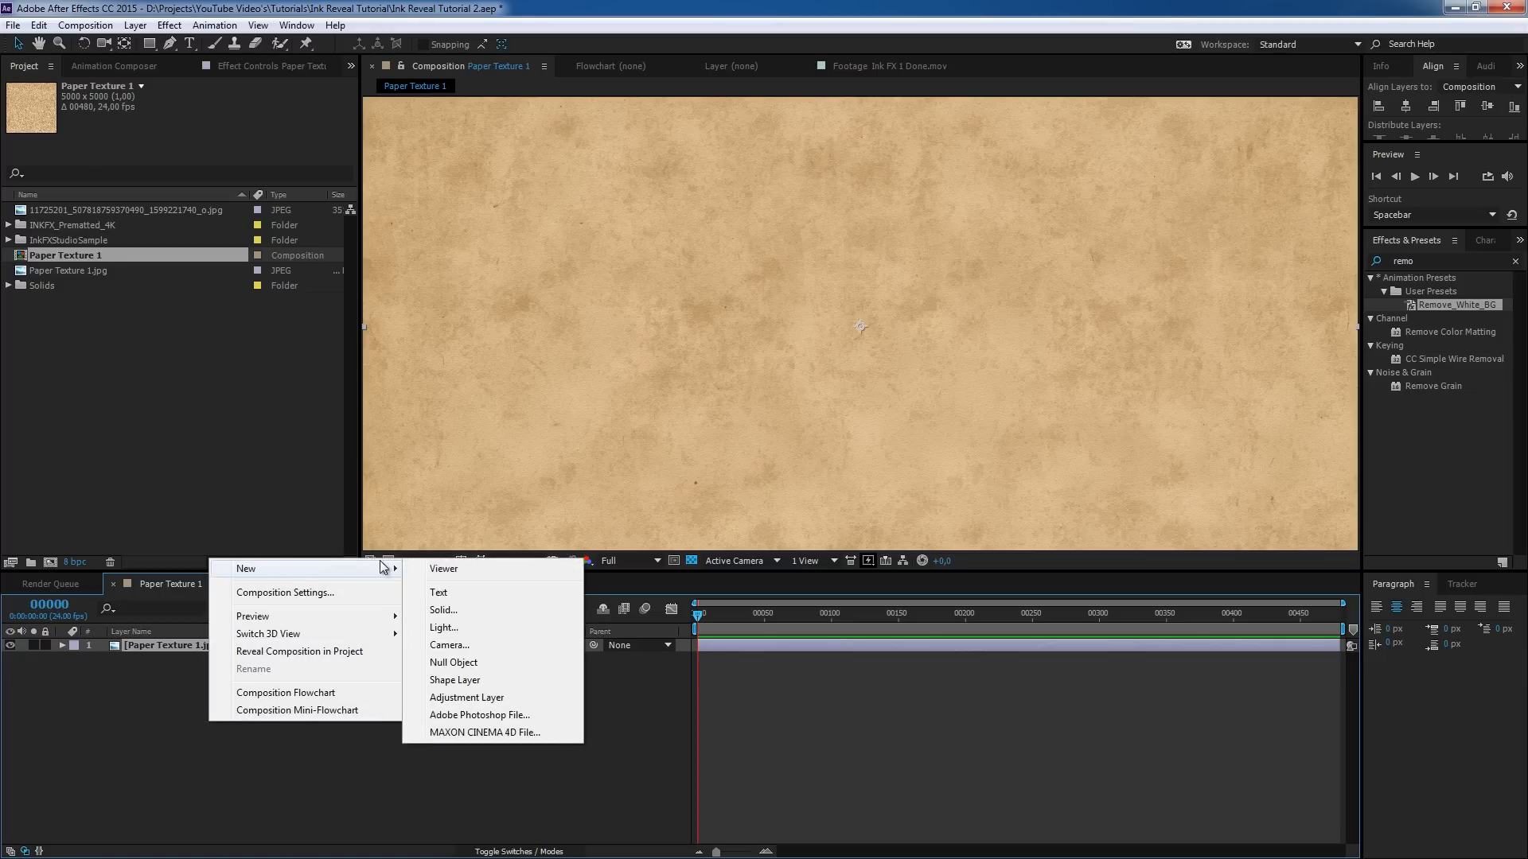
pyautogui.click(443, 611)
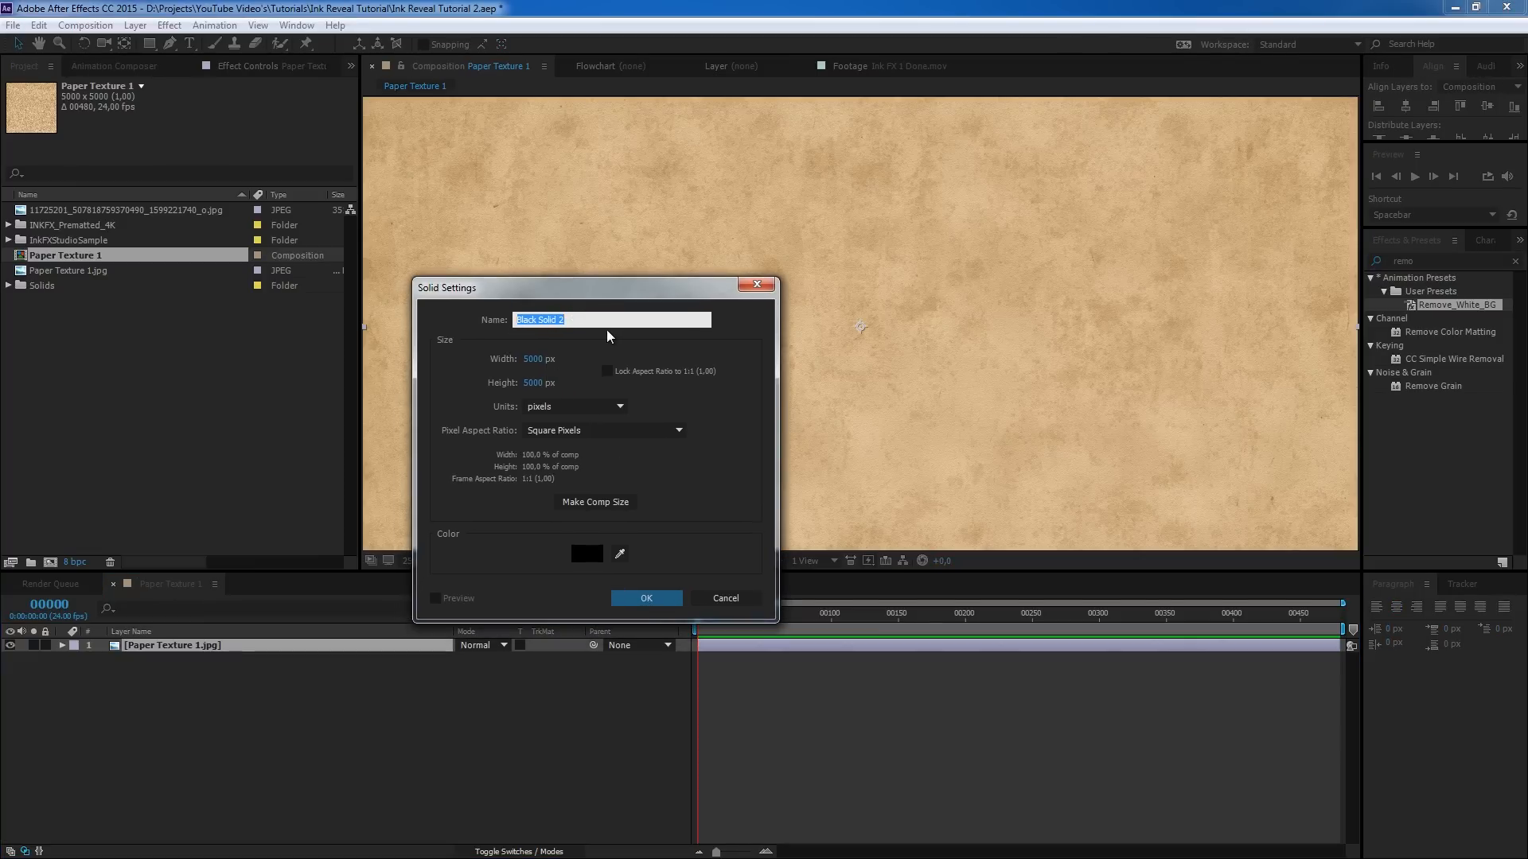
pyautogui.write('Dirt')
pyautogui.click(599, 503)
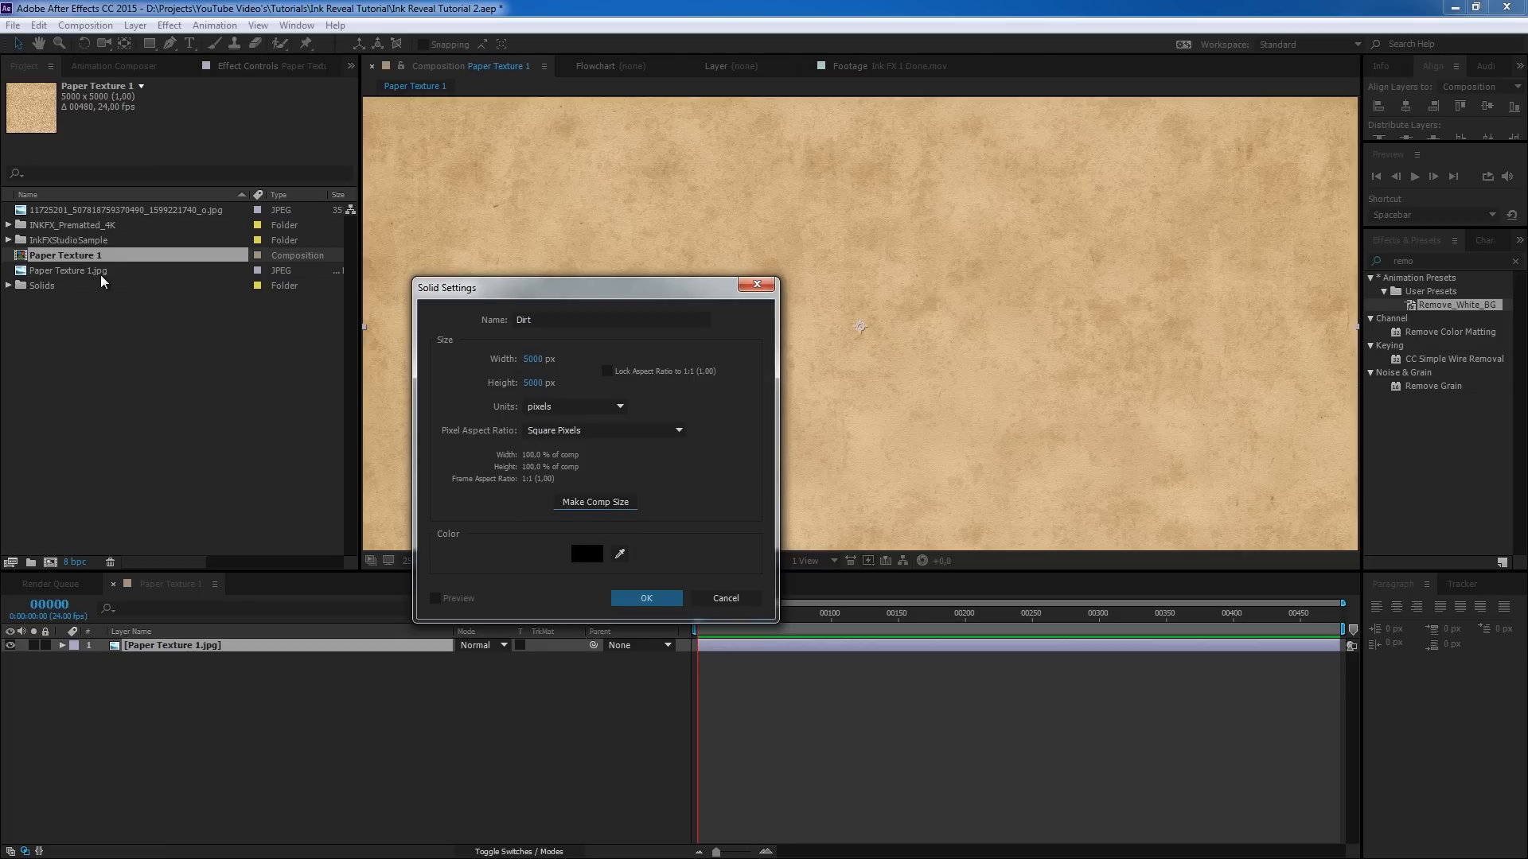
pyautogui.click(648, 597)
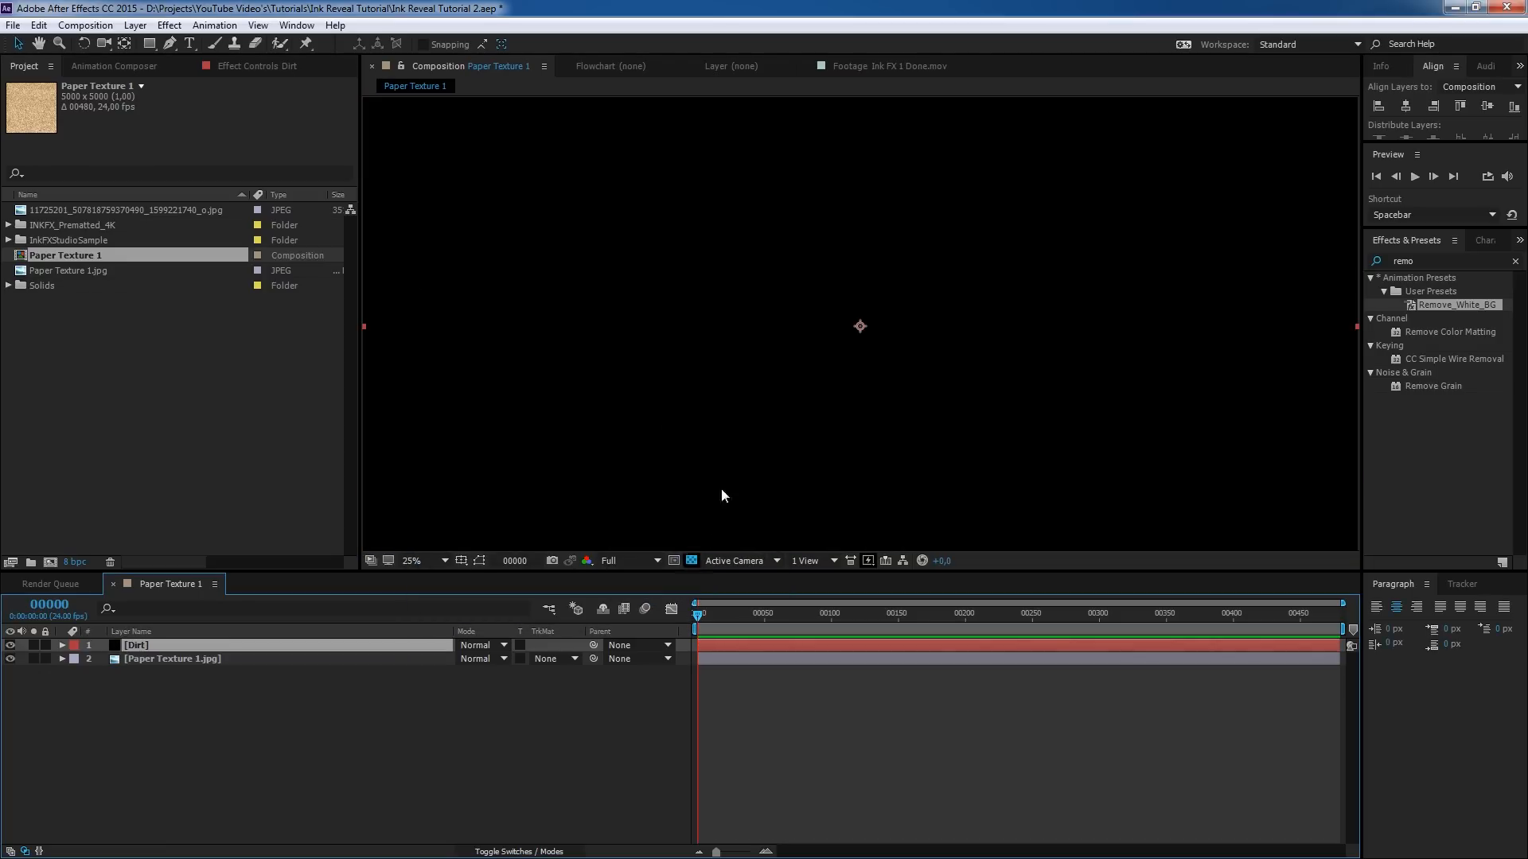
# - Apply the Fractal Noise effect to the Dirt solid
pyautogui.press(',')
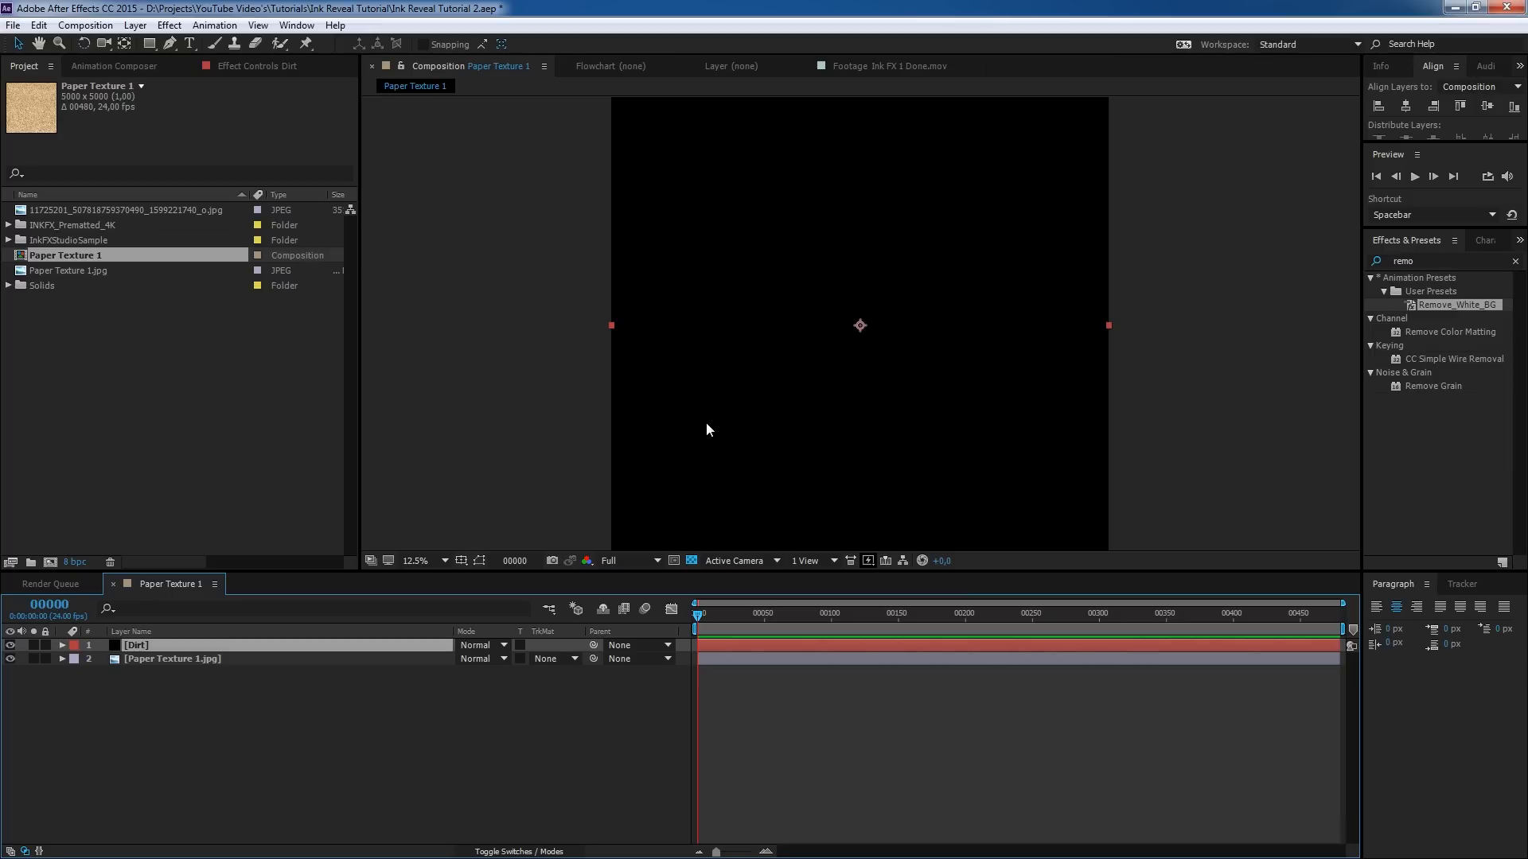
pyautogui.press(',')
pyautogui.press('.')
pyautogui.press('.')
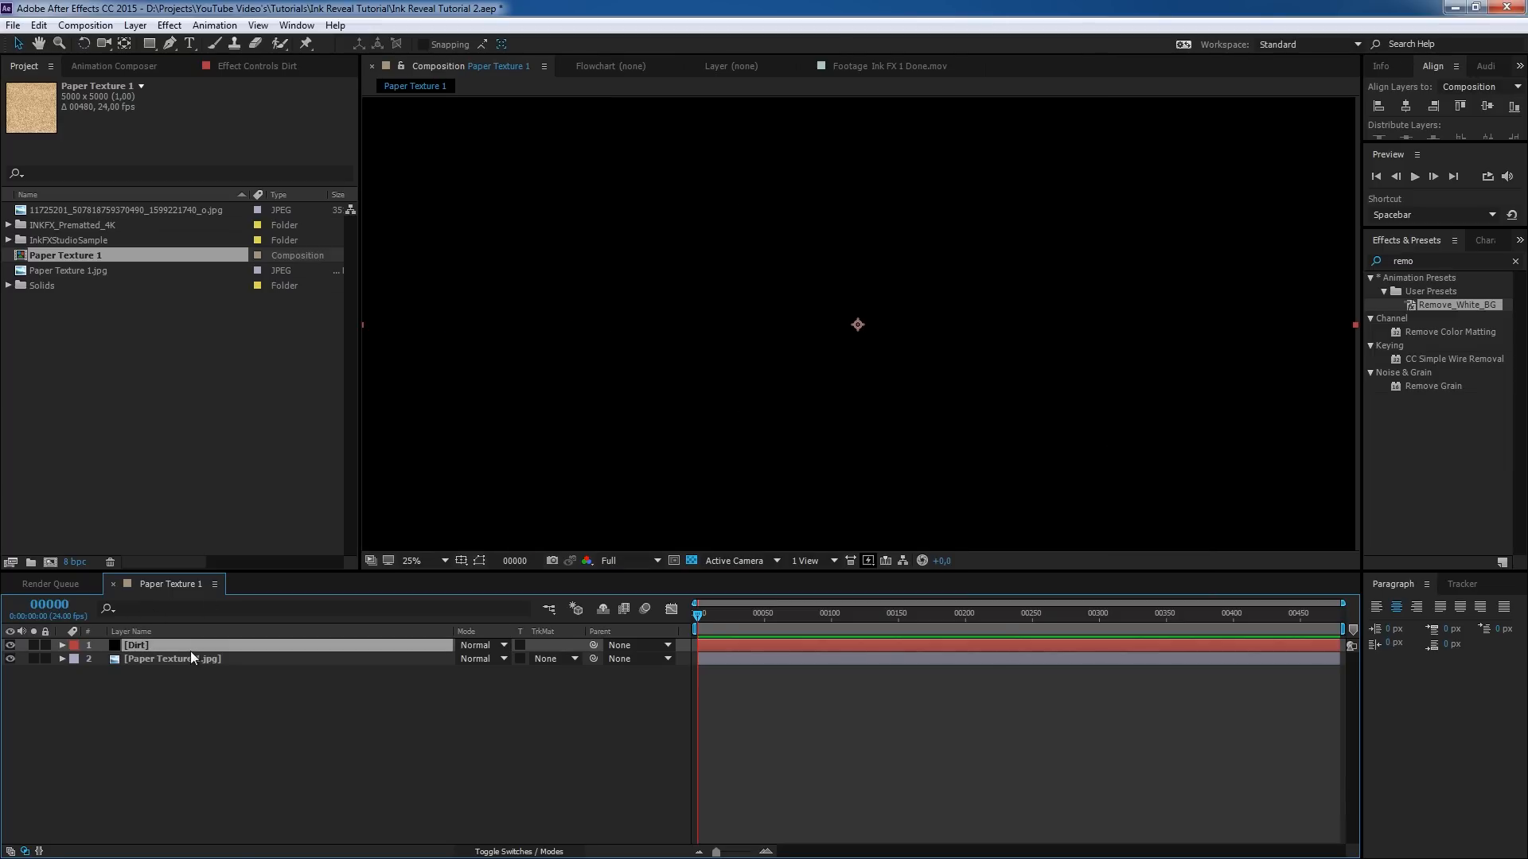
pyautogui.click(170, 25)
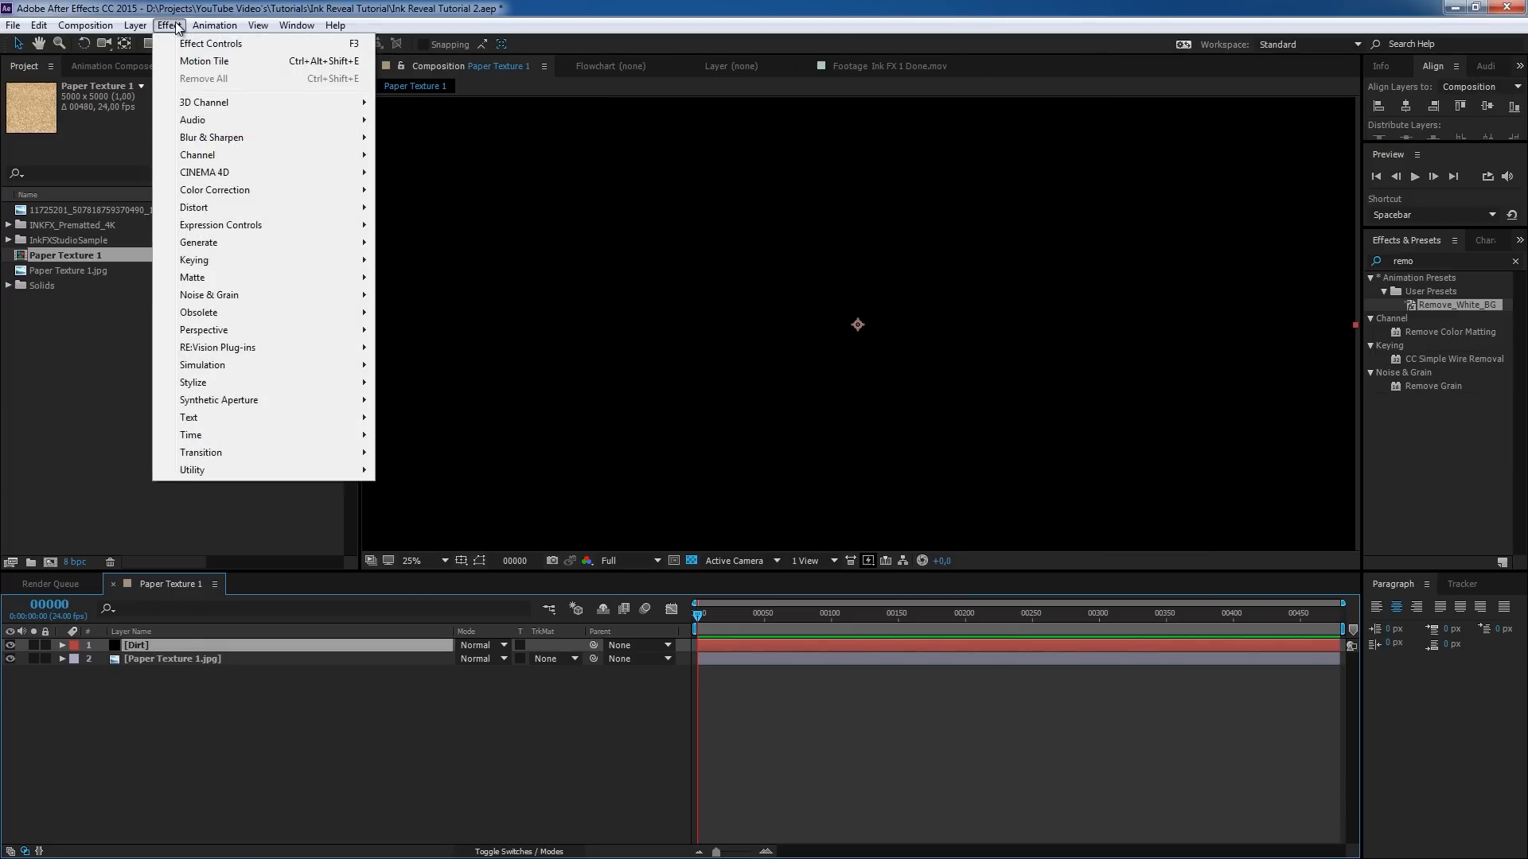
pyautogui.moveTo(219, 300)
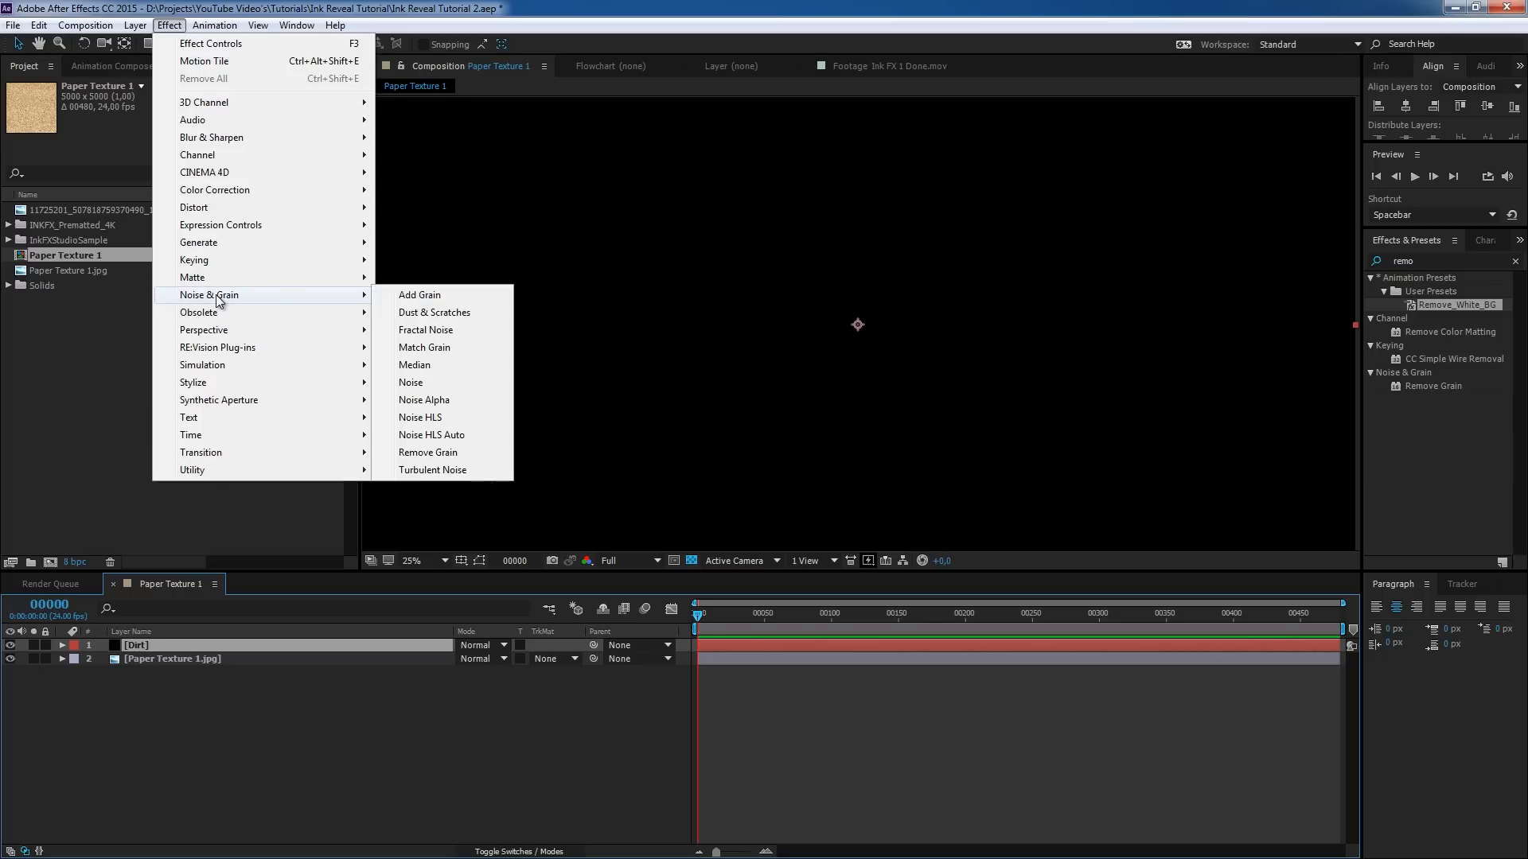
pyautogui.click(434, 331)
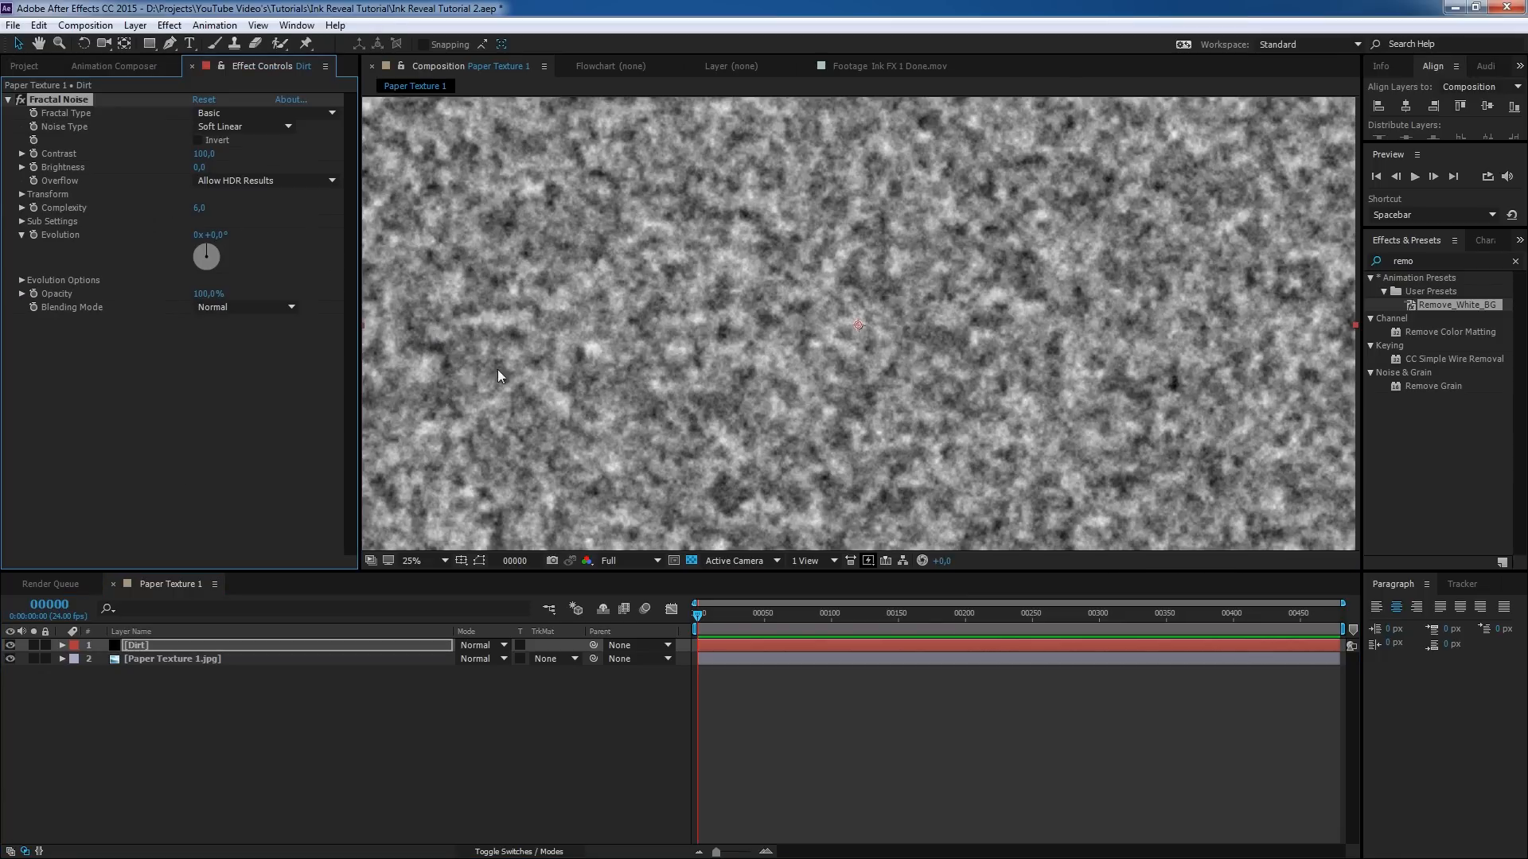
# - Set the Dirt layer's fractal type to Dynamic Progressive and its noise scale to 500
pyautogui.press(',')
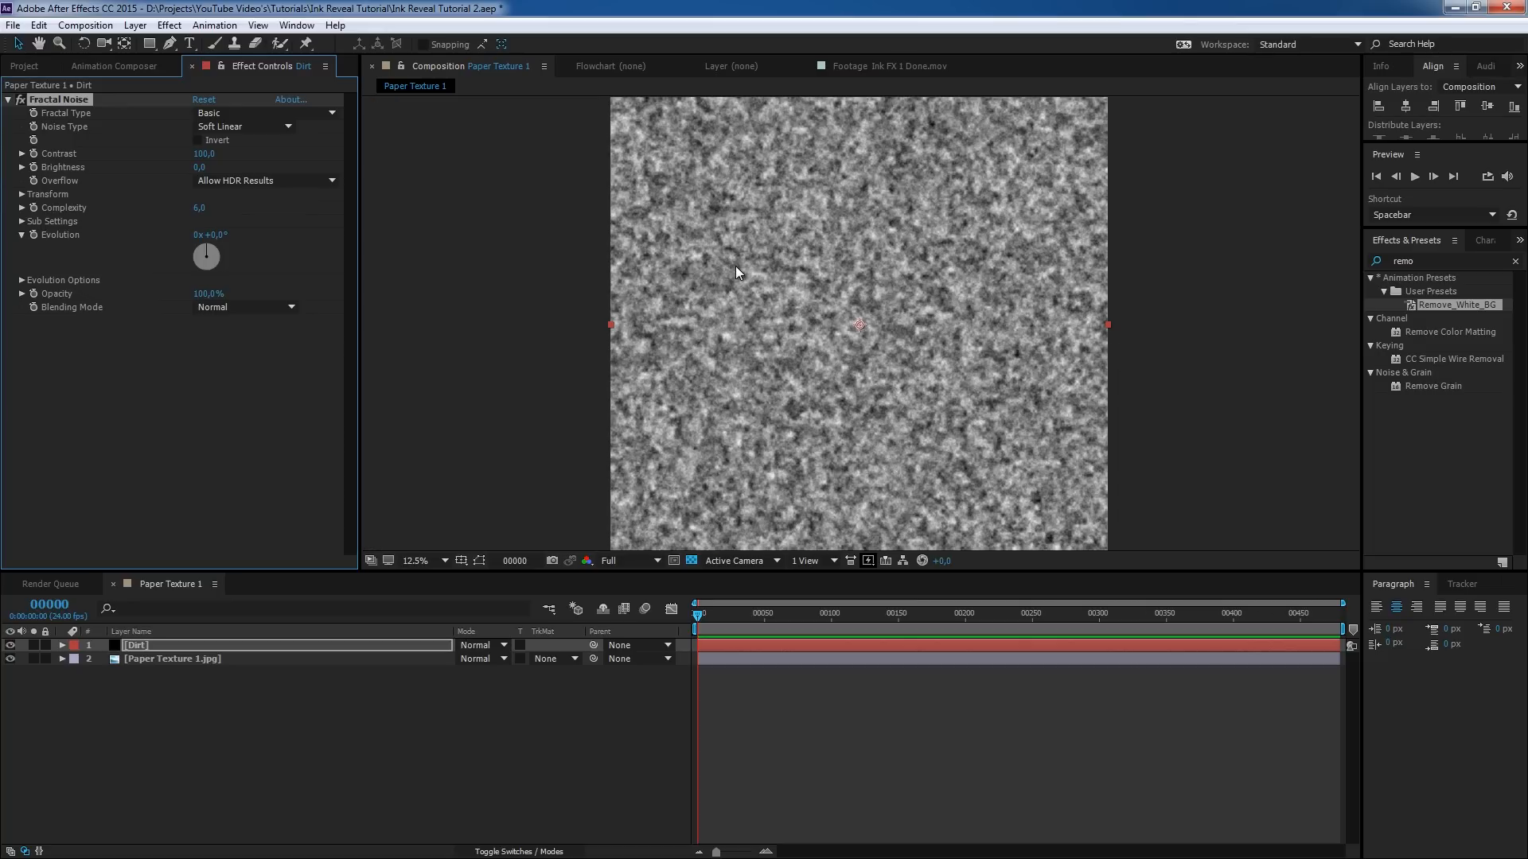
pyautogui.press('.')
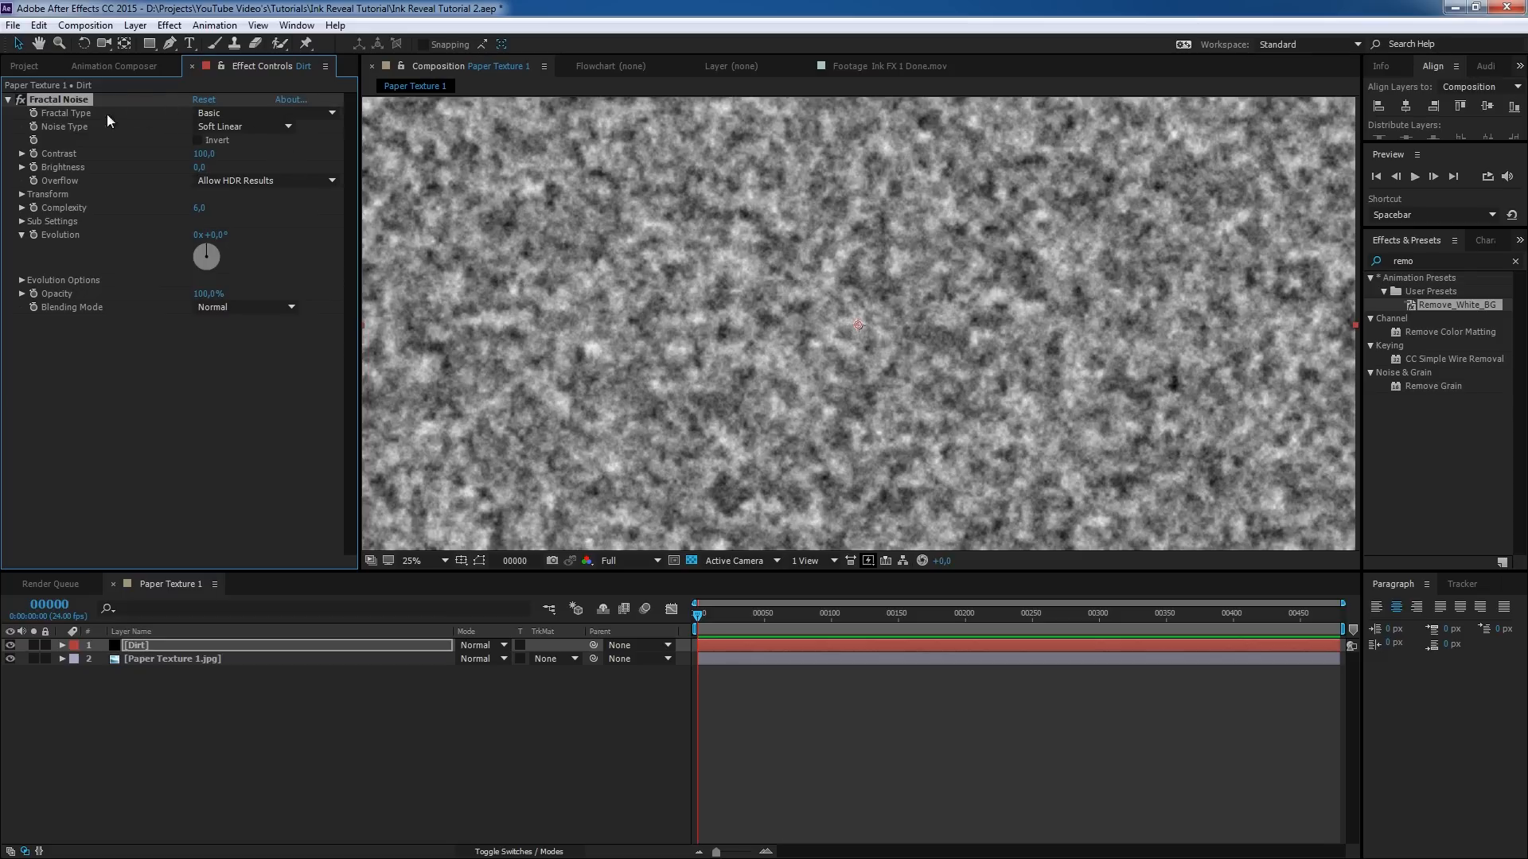
pyautogui.click(261, 113)
pyautogui.click(257, 229)
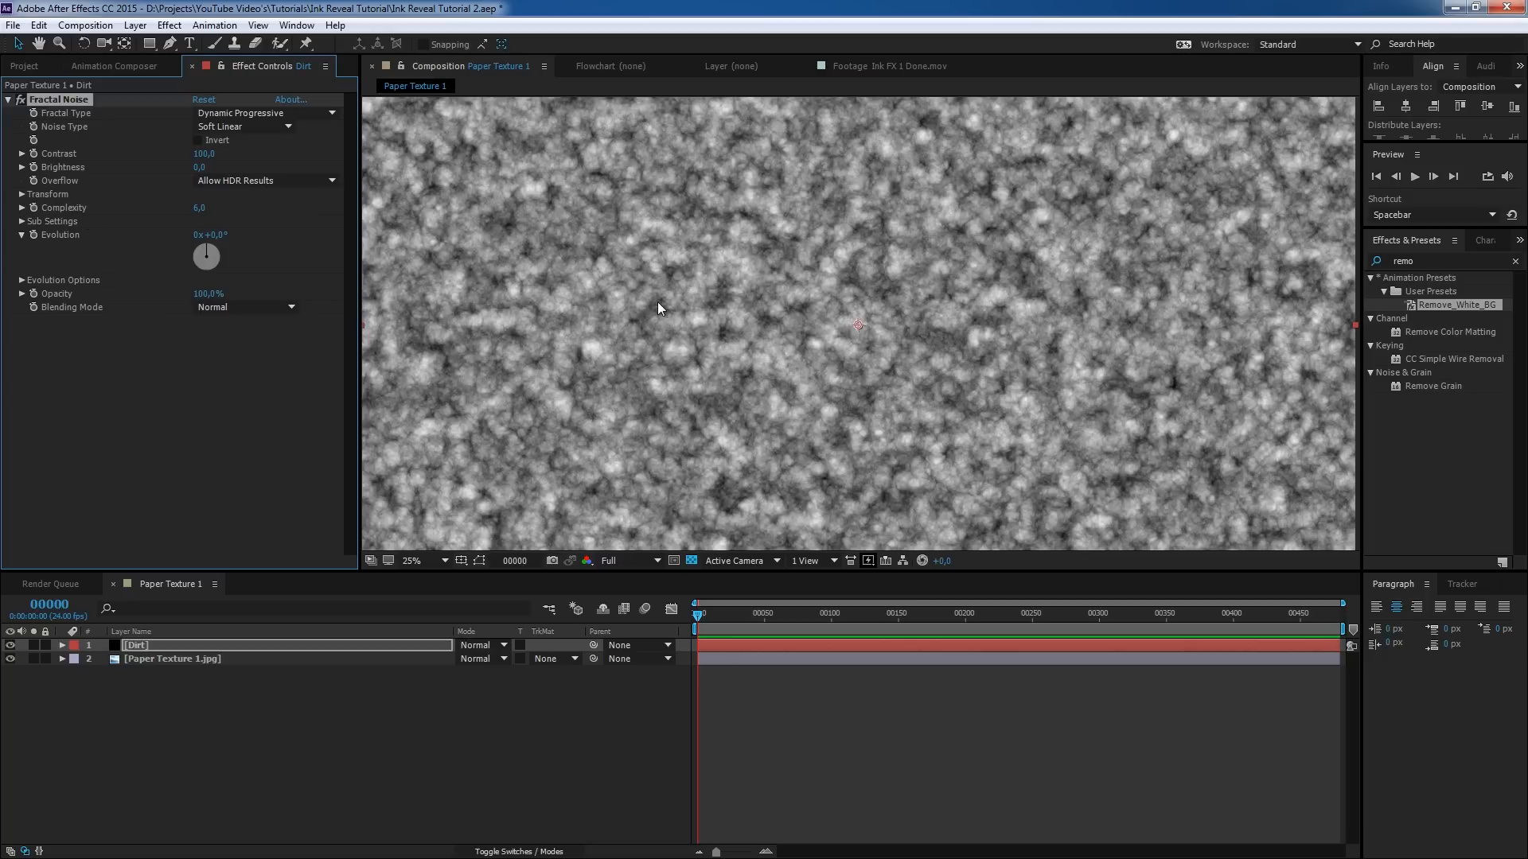
pyautogui.press(',')
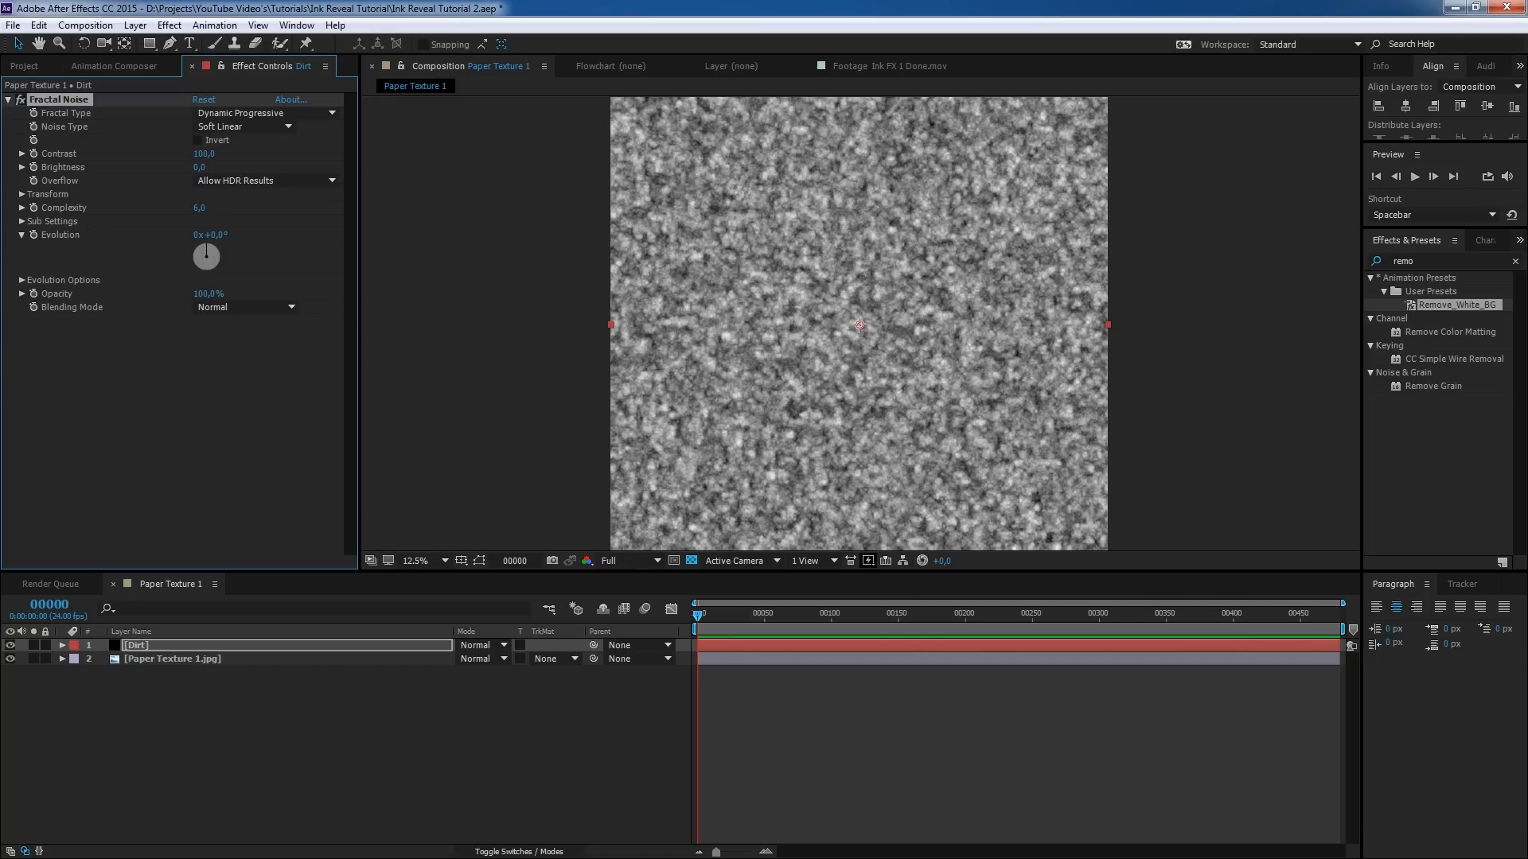
pyautogui.click(22, 194)
pyautogui.click(203, 235)
pyautogui.write('500')
pyautogui.press('Return')
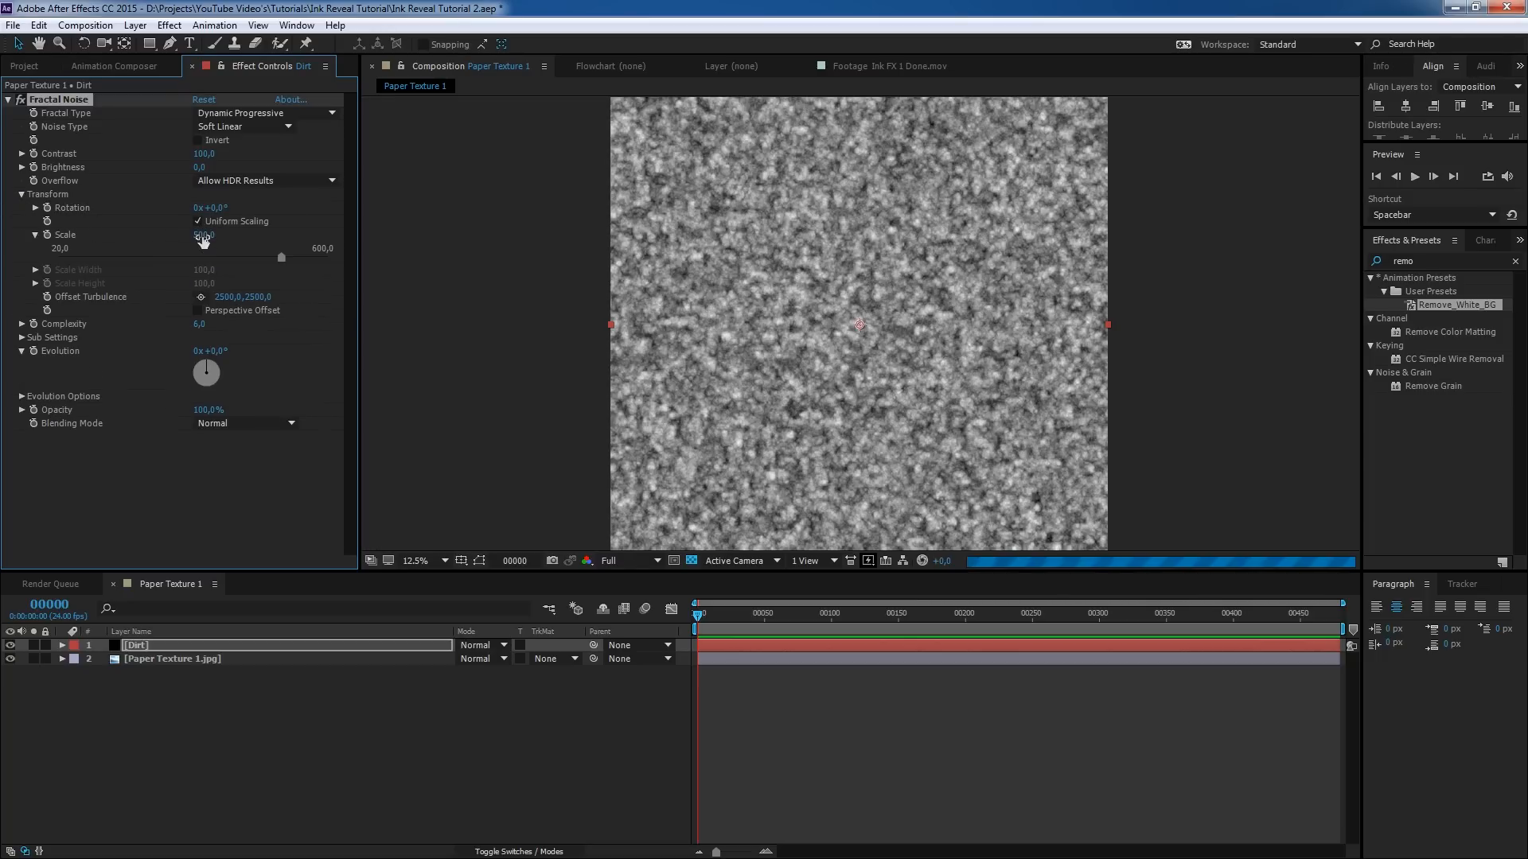
# - Set the Dirt layer's blending mode to Color Burn and its layer opacity to 15%
pyautogui.click(481, 645)
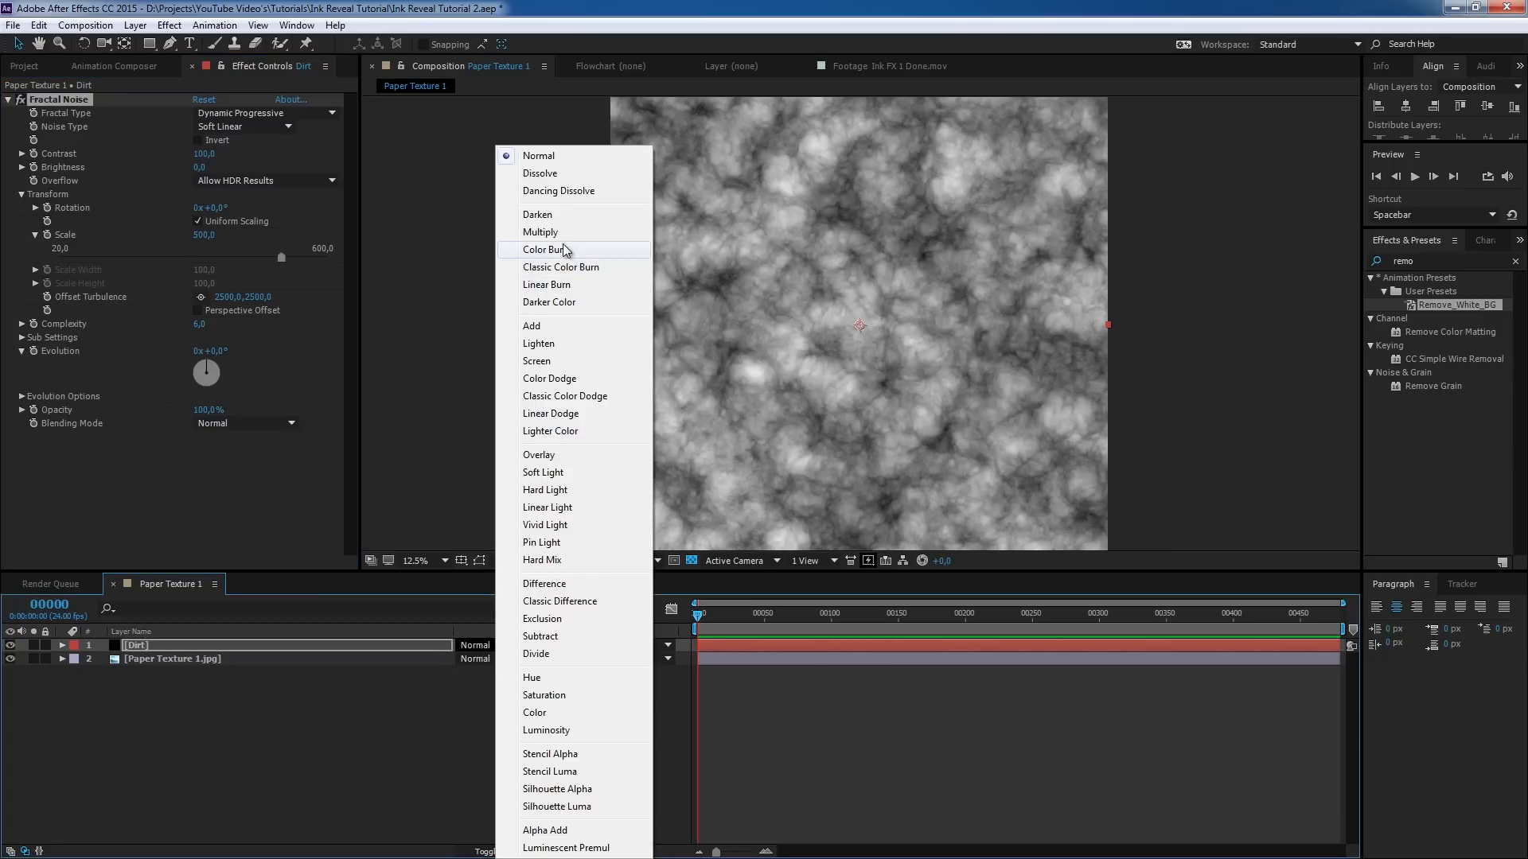
pyautogui.click(555, 249)
pyautogui.click(210, 646)
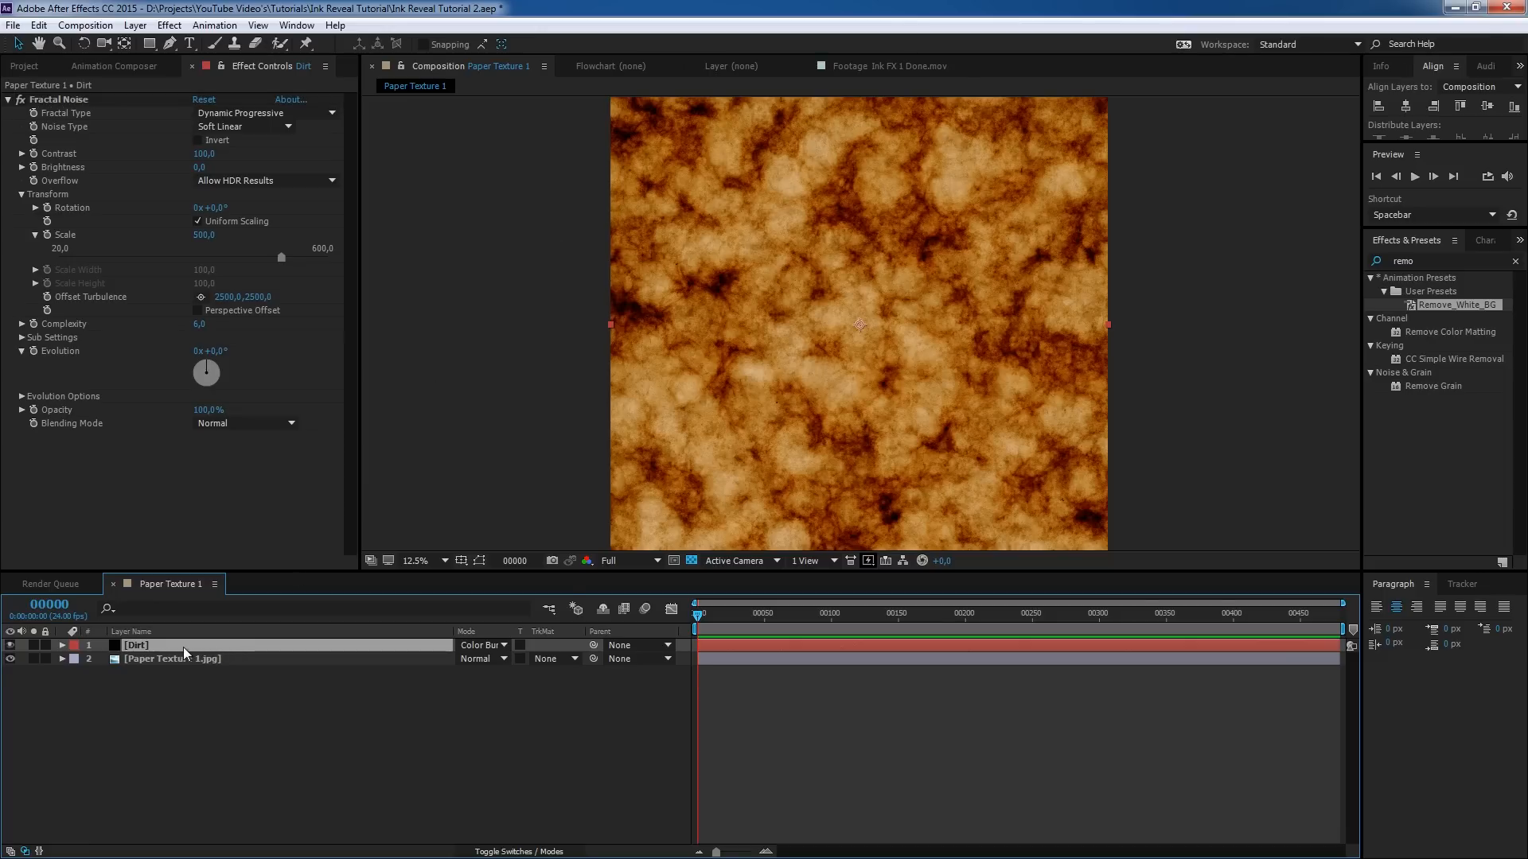
pyautogui.press('t')
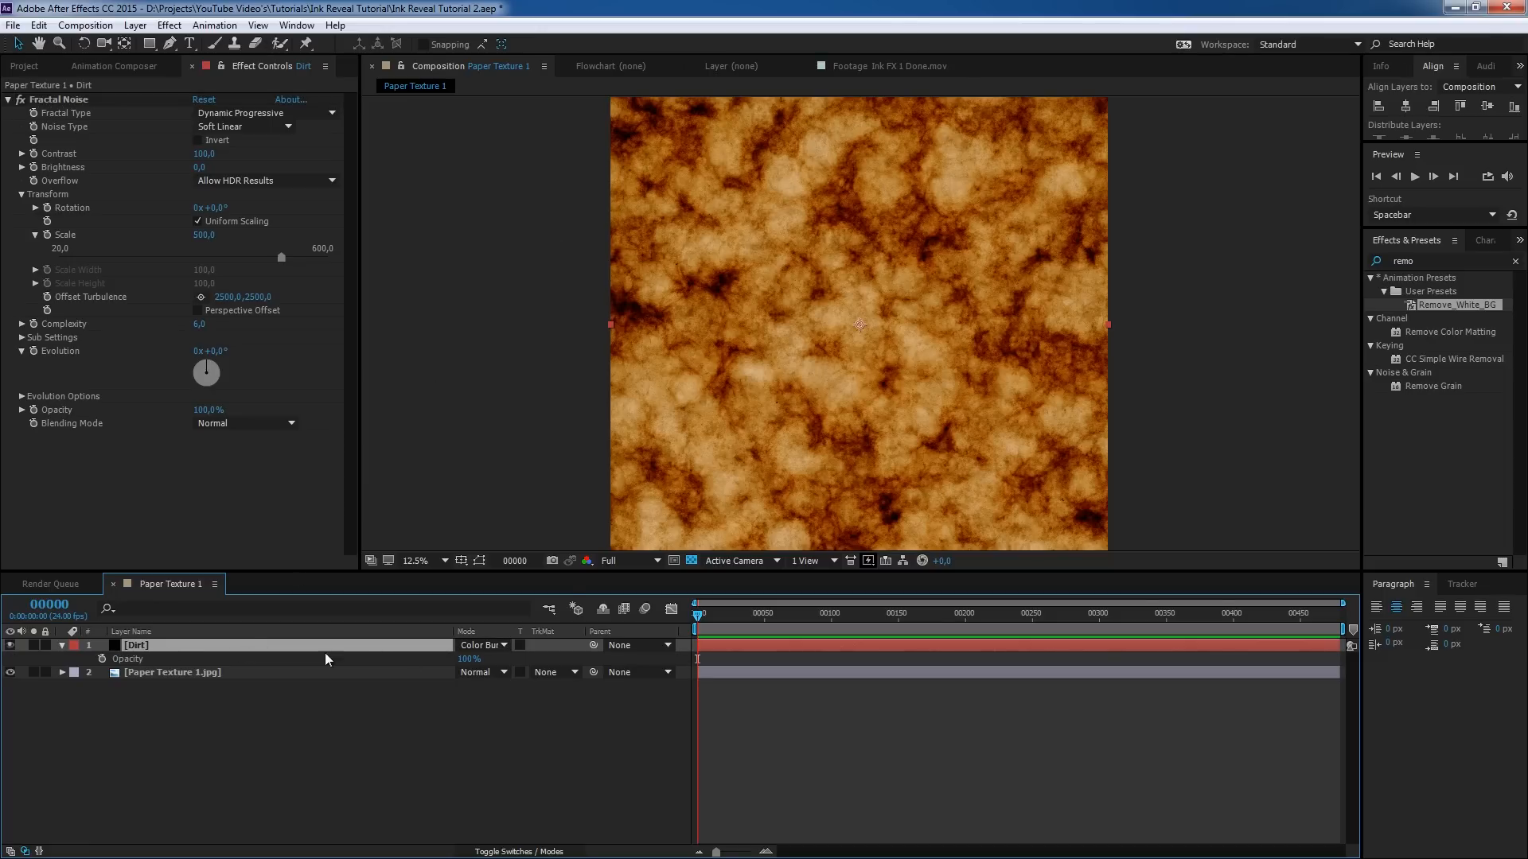
pyautogui.click(463, 658)
pyautogui.write('15')
pyautogui.press('Return')
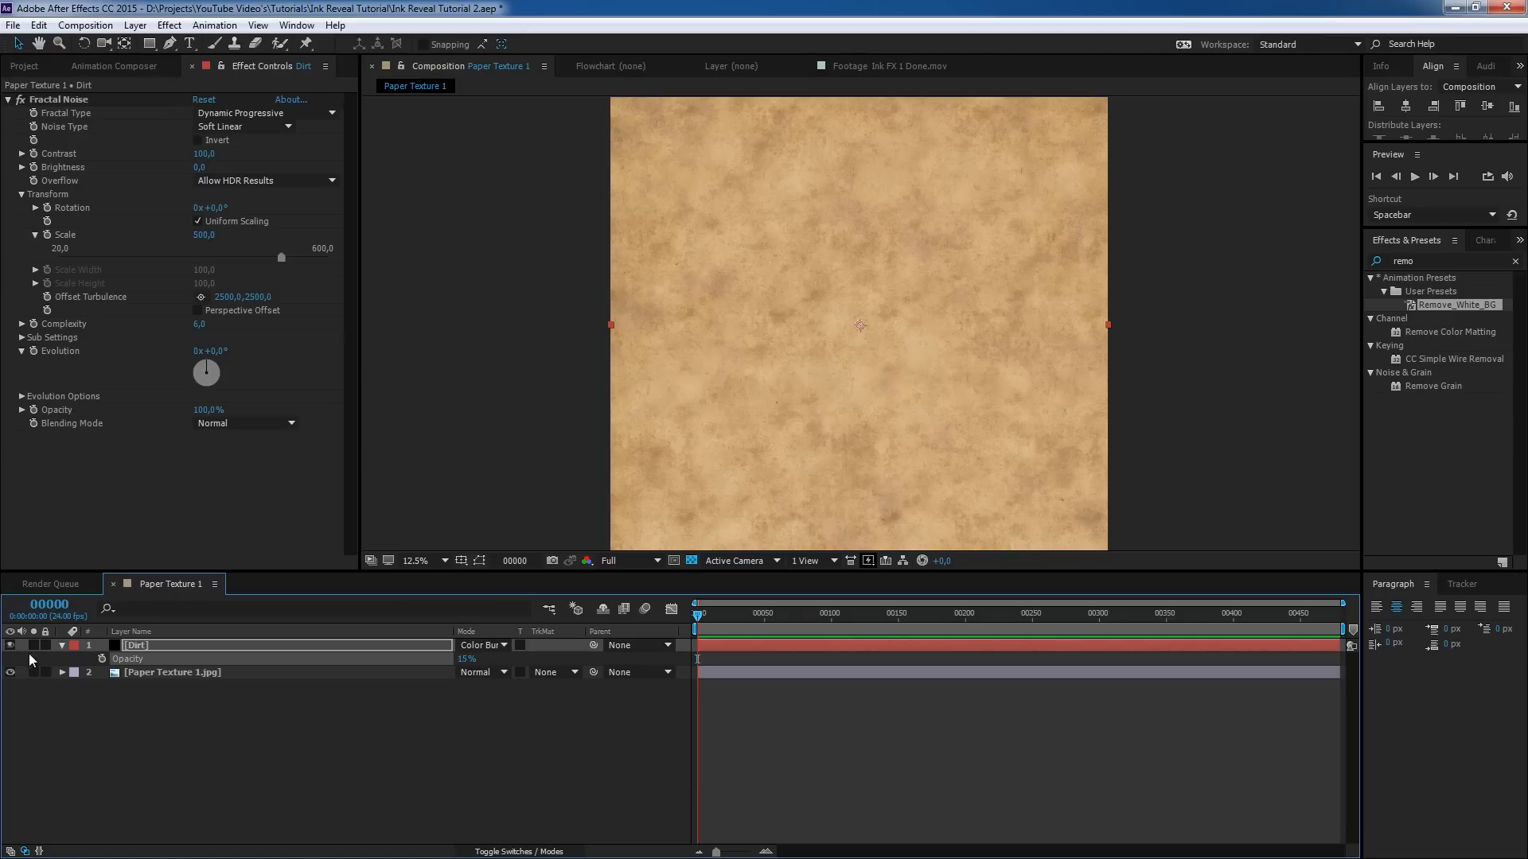
# - Compare the paper texture with and without the Dirt layer, including a closer view
pyautogui.click(10, 646)
pyautogui.click(10, 646)
pyautogui.click(10, 645)
pyautogui.click(11, 646)
pyautogui.scroll(1, 780, 330)
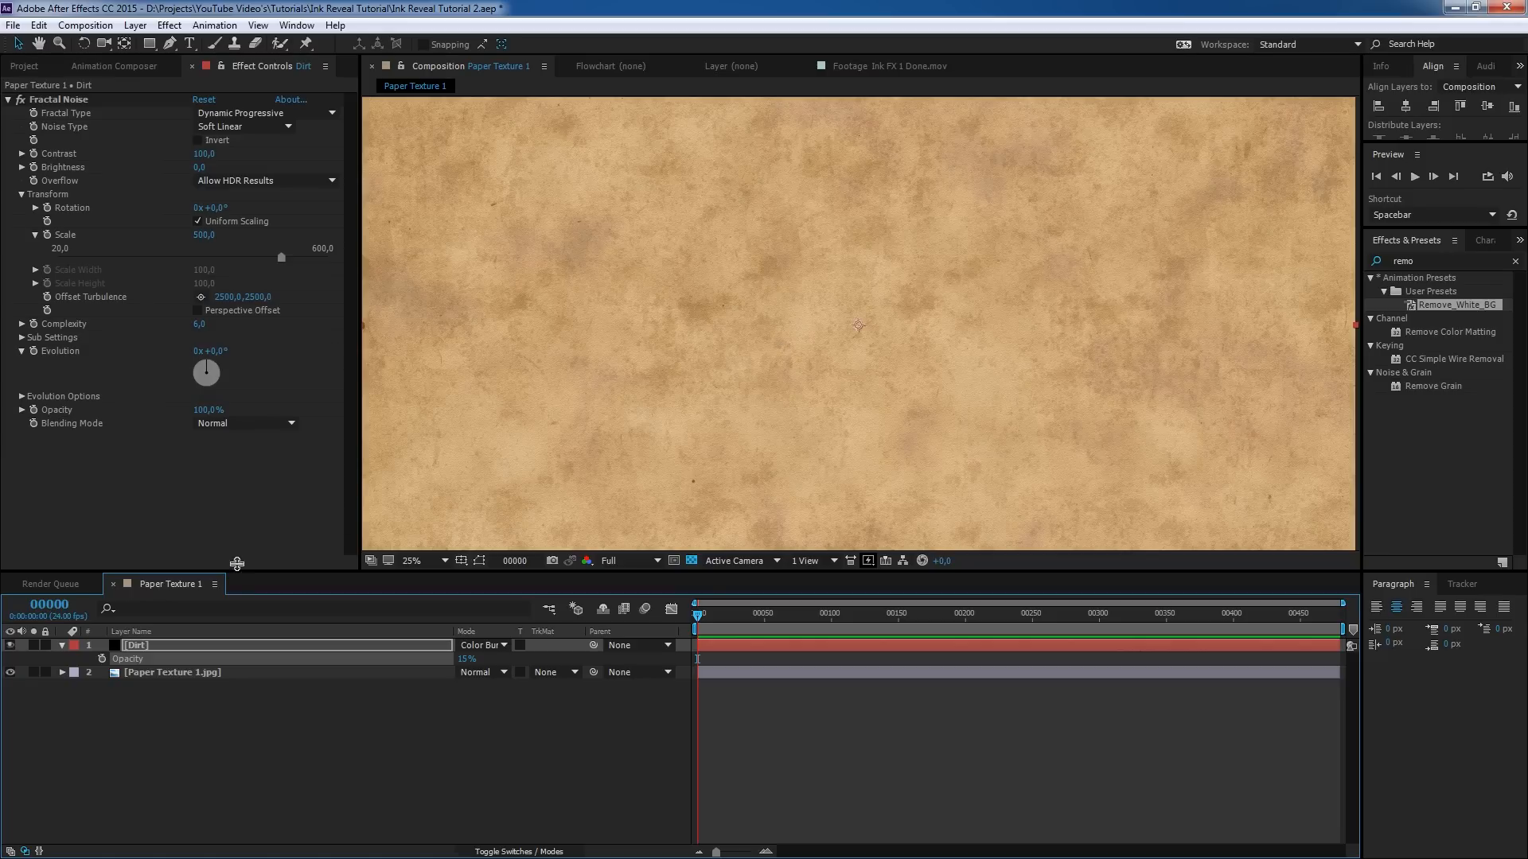
pyautogui.click(11, 646)
pyautogui.click(10, 645)
pyautogui.click(10, 645)
pyautogui.click(10, 646)
# - Duplicate the Dirt layer and set the copy's Fractal Noise evolution to 210°, contrast to 129 and brightness to -24
pyautogui.click(146, 648)
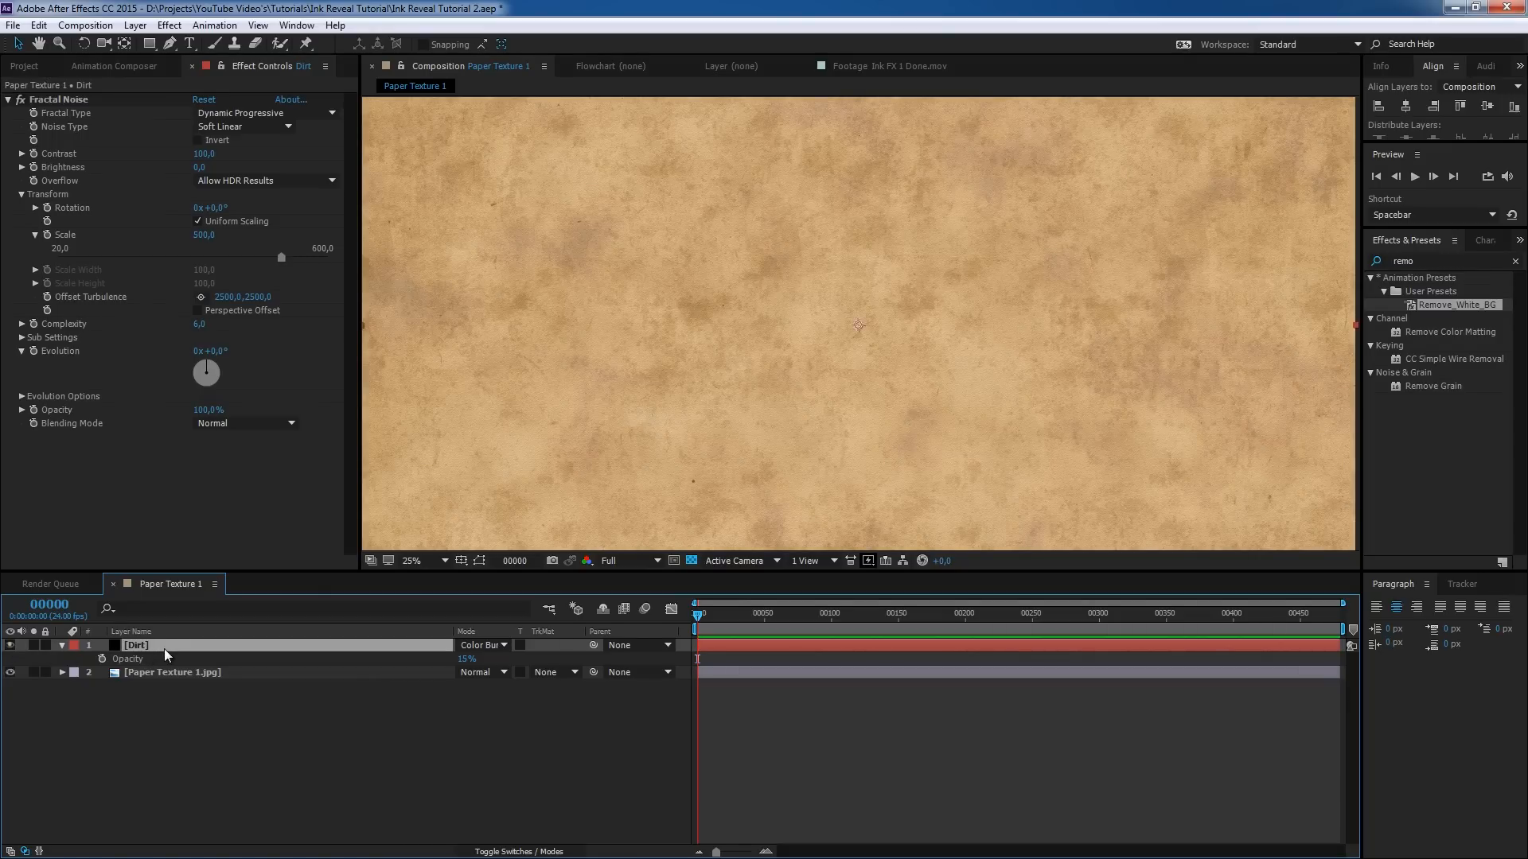
pyautogui.hotkey('ctrl', 'd')
pyautogui.moveTo(215, 235); pyautogui.dragTo(346, 231)
pyautogui.moveTo(203, 153); pyautogui.dragTo(164, 167)
# - Turn off uniform scaling for the upper Dirt layer's noise and set scale width to 407 and scale height to 292
pyautogui.click(22, 195)
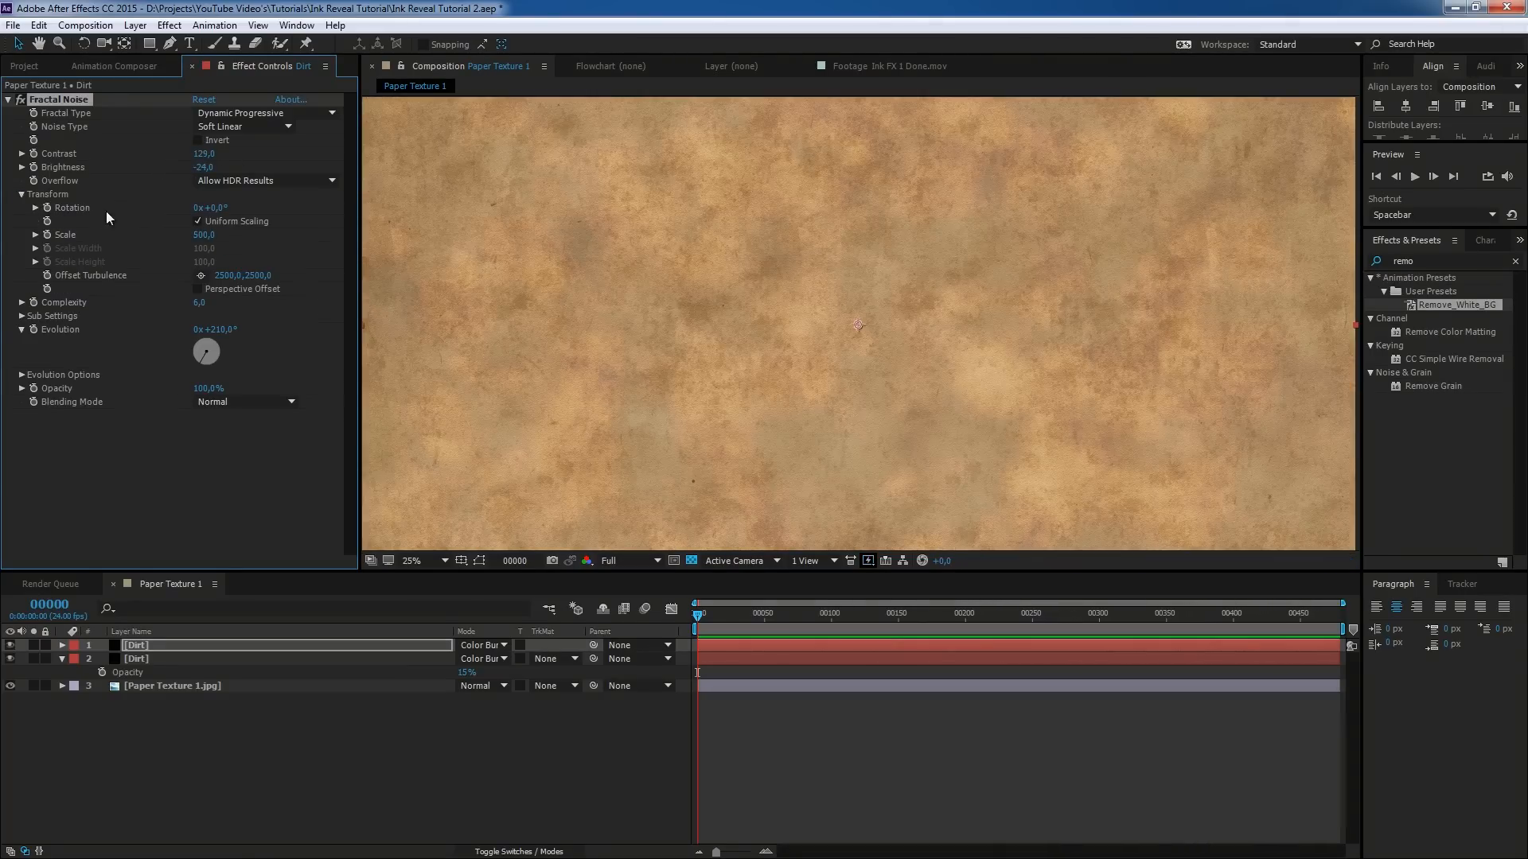
pyautogui.click(198, 221)
pyautogui.click(35, 249)
pyautogui.click(35, 283)
pyautogui.moveTo(204, 248); pyautogui.dragTo(464, 265)
pyautogui.moveTo(95, 306); pyautogui.dragTo(185, 303)
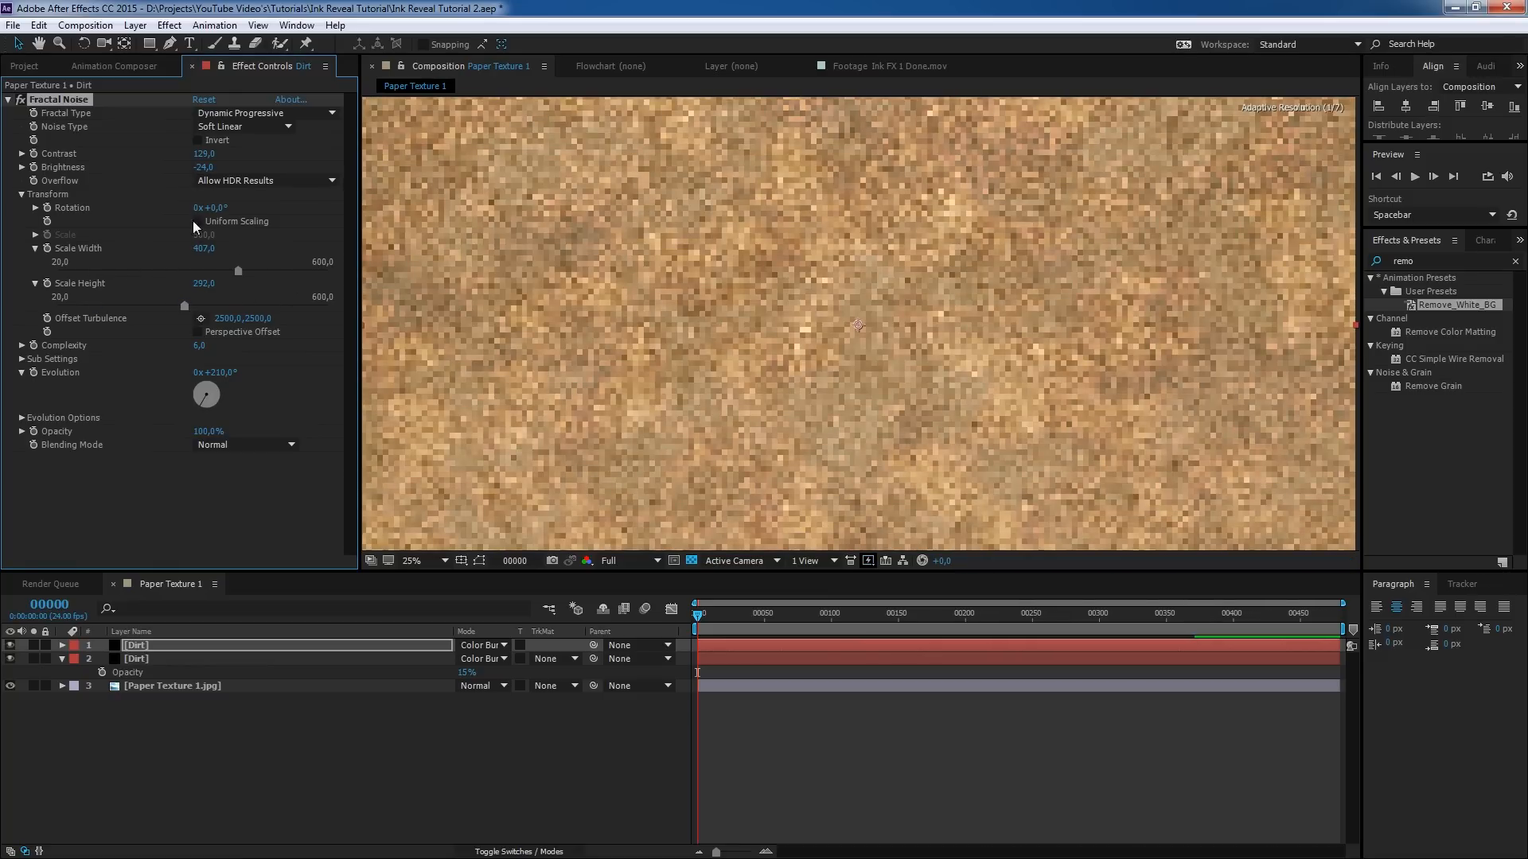
pyautogui.click(203, 153)
pyautogui.press('Return')
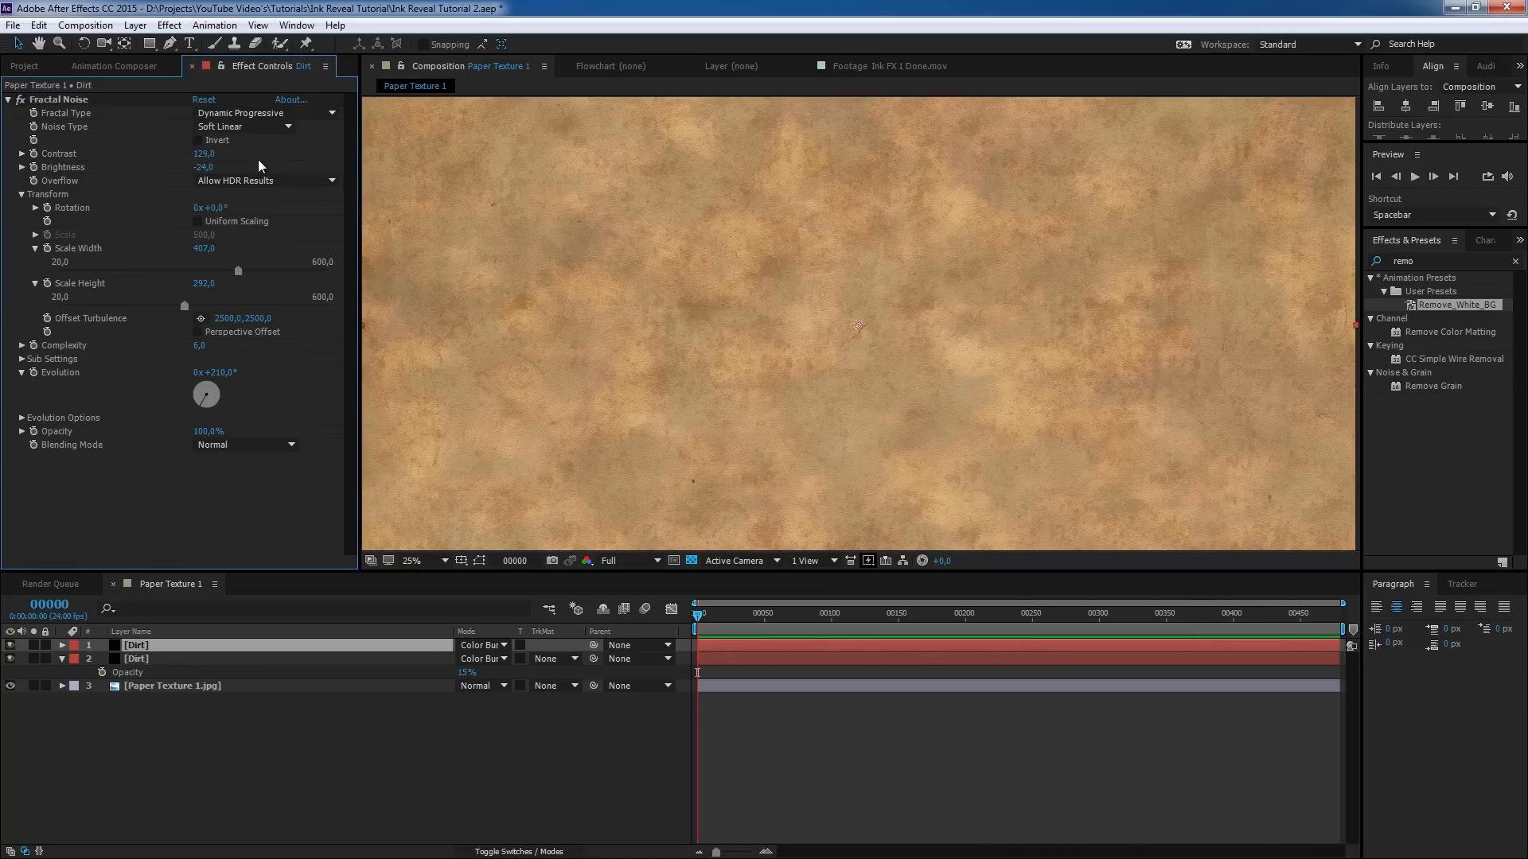
# - Set the upper Dirt layer's blending mode to Multiply and its layer opacity to 10%
pyautogui.click(480, 659)
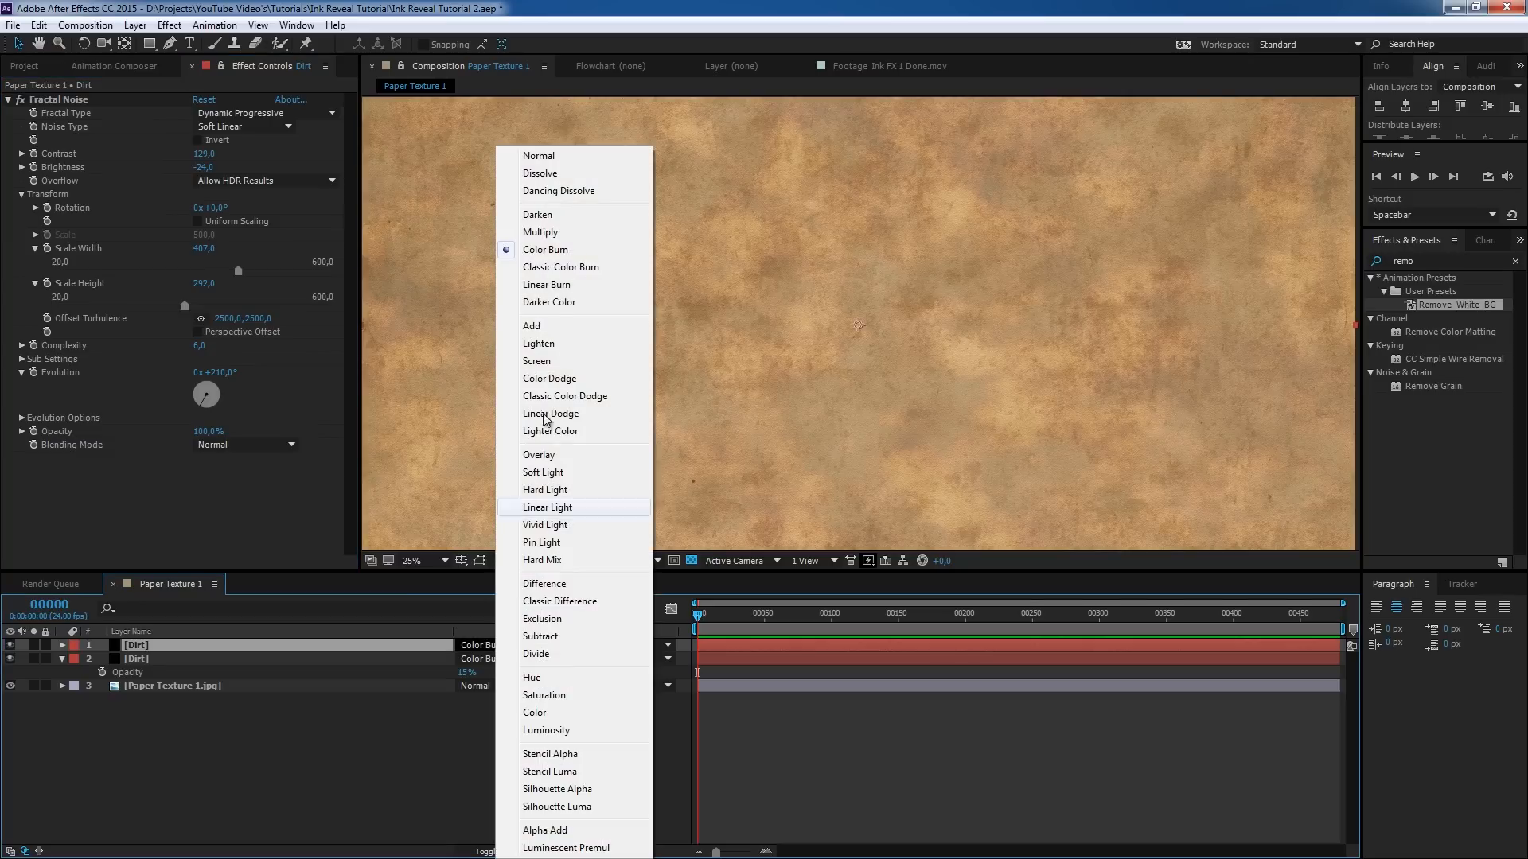
pyautogui.click(557, 231)
pyautogui.press('t')
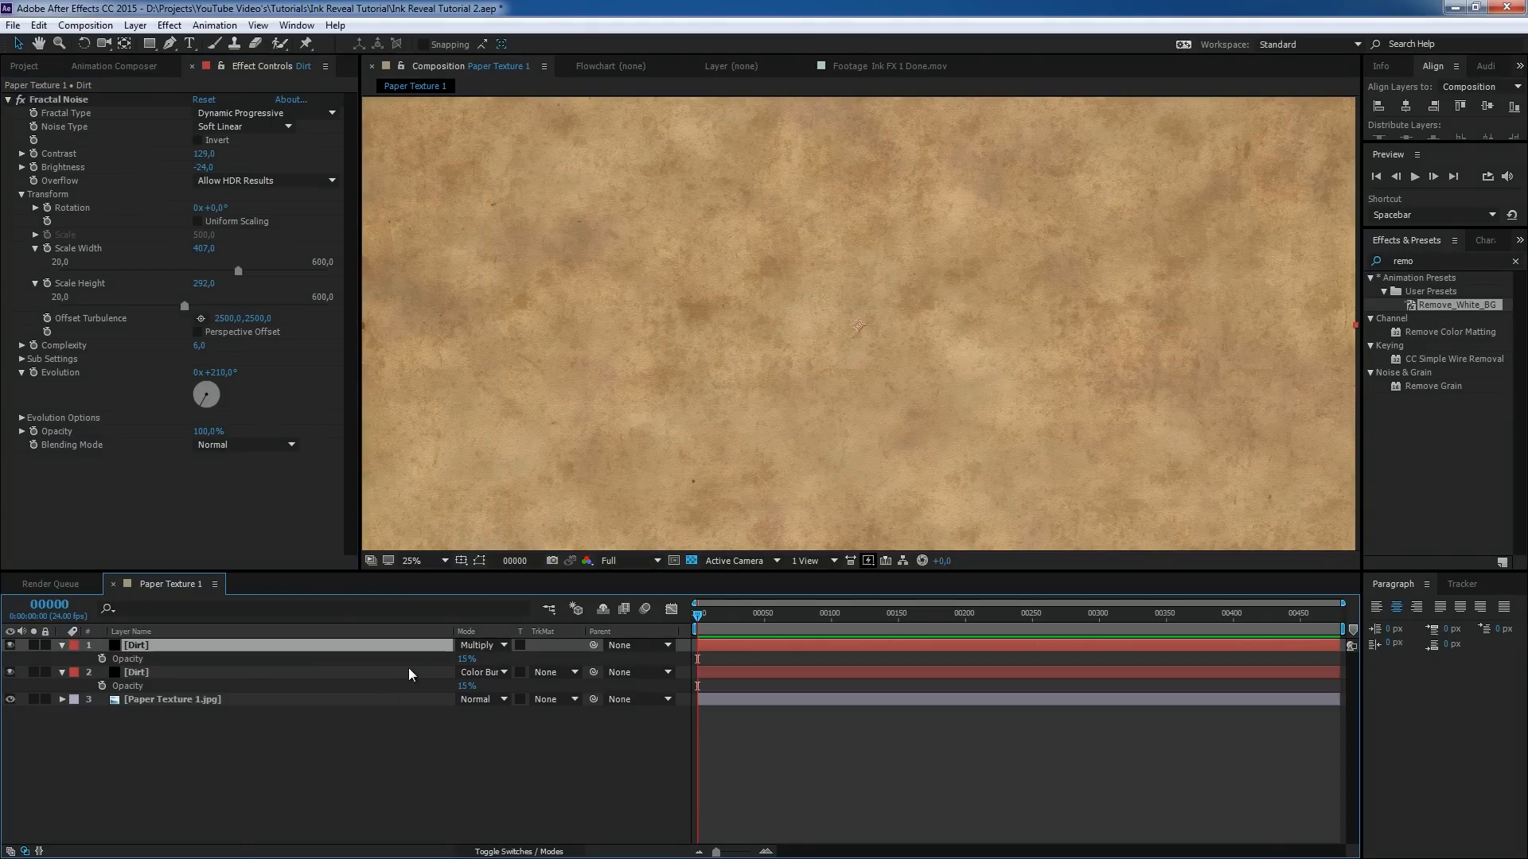
pyautogui.click(463, 660)
pyautogui.moveTo(463, 660); pyautogui.dragTo(465, 660)
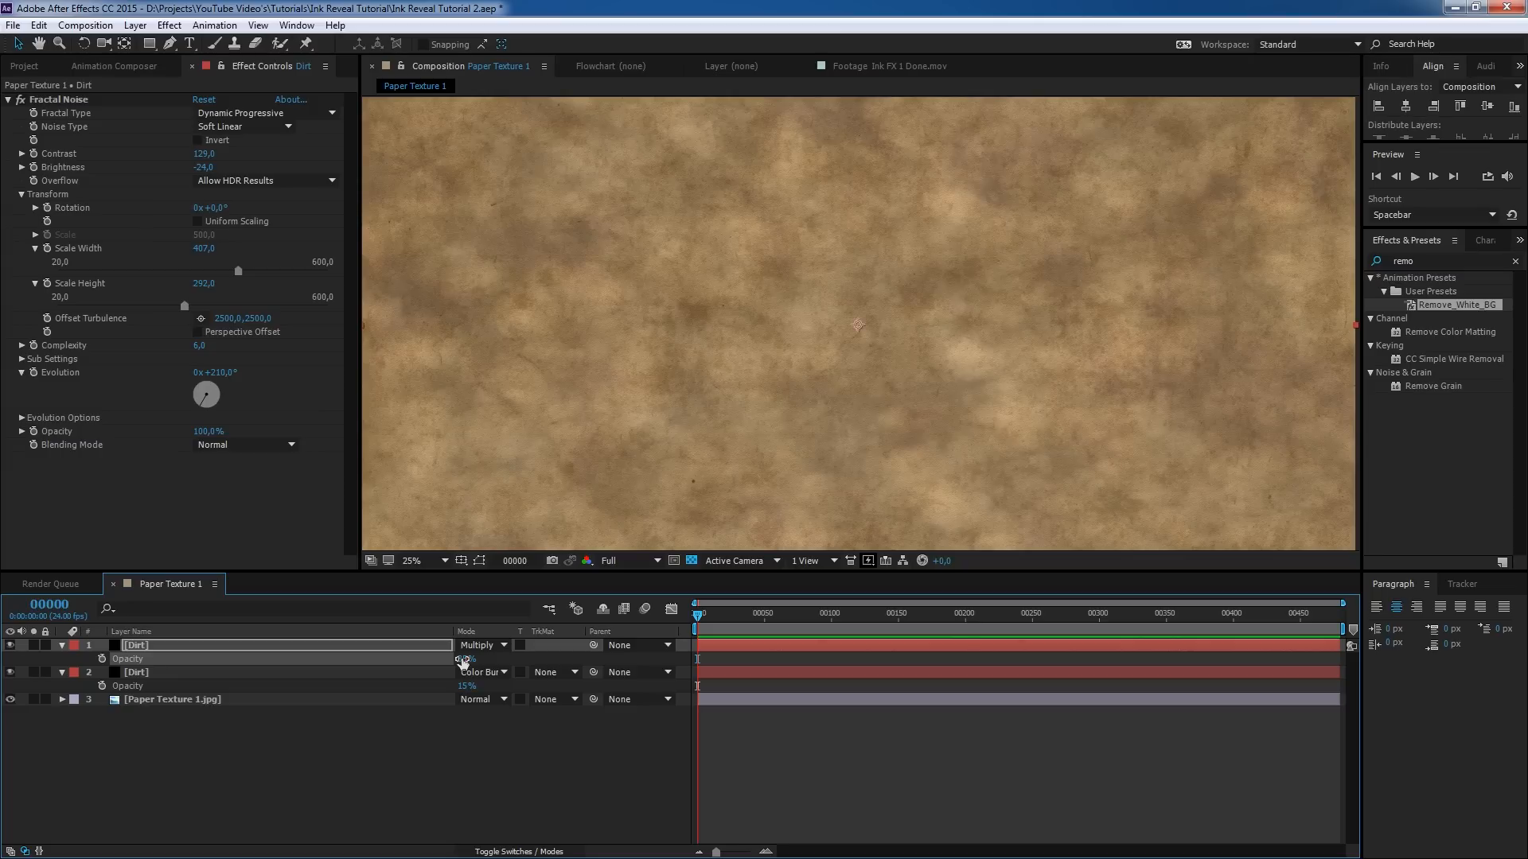
pyautogui.click(463, 660)
pyautogui.write('10')
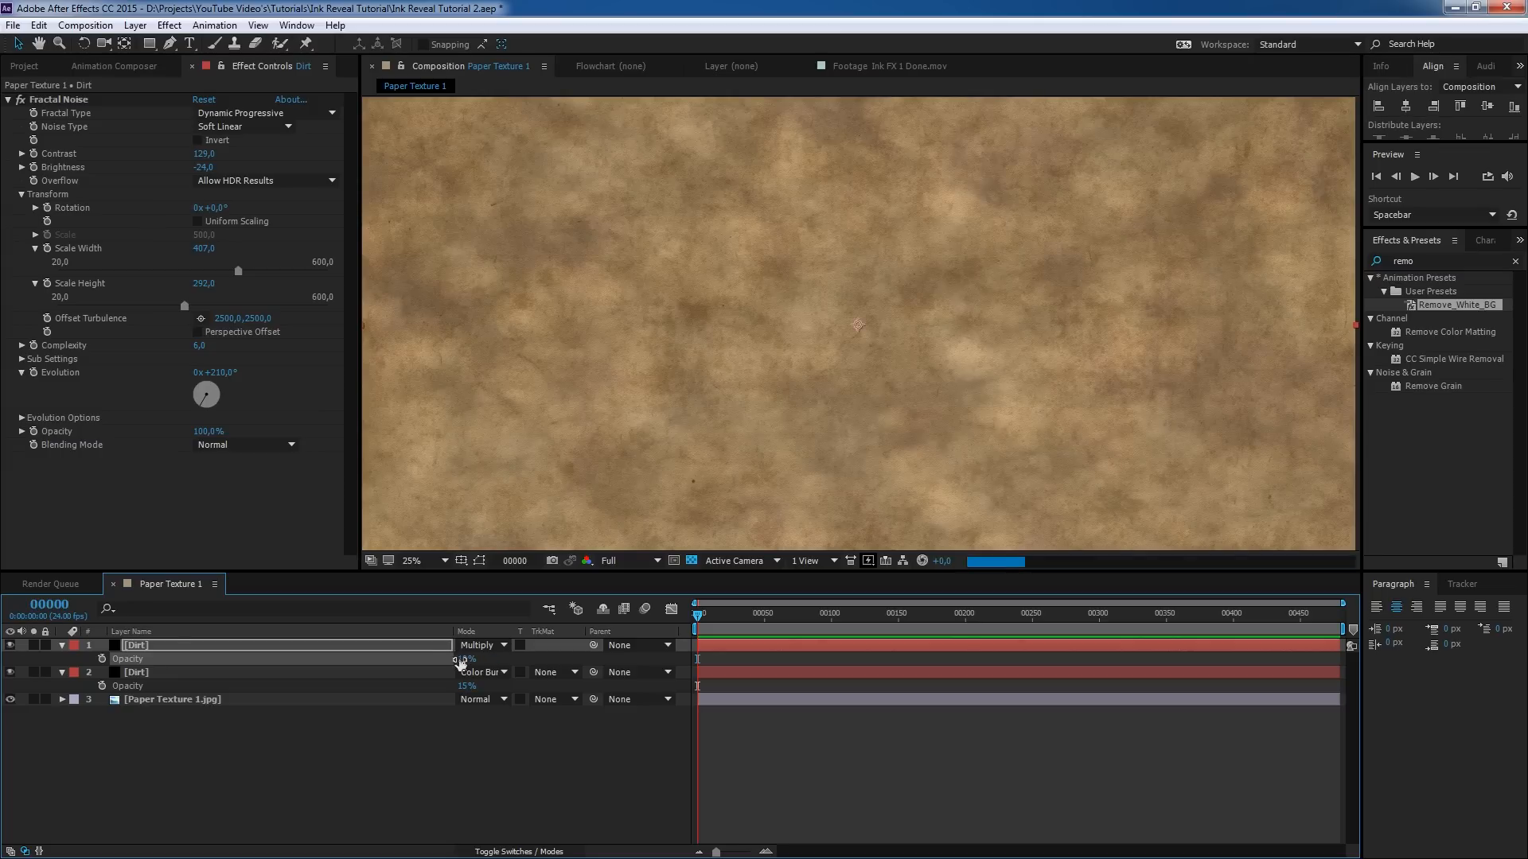
pyautogui.press('Return')
pyautogui.click(405, 649)
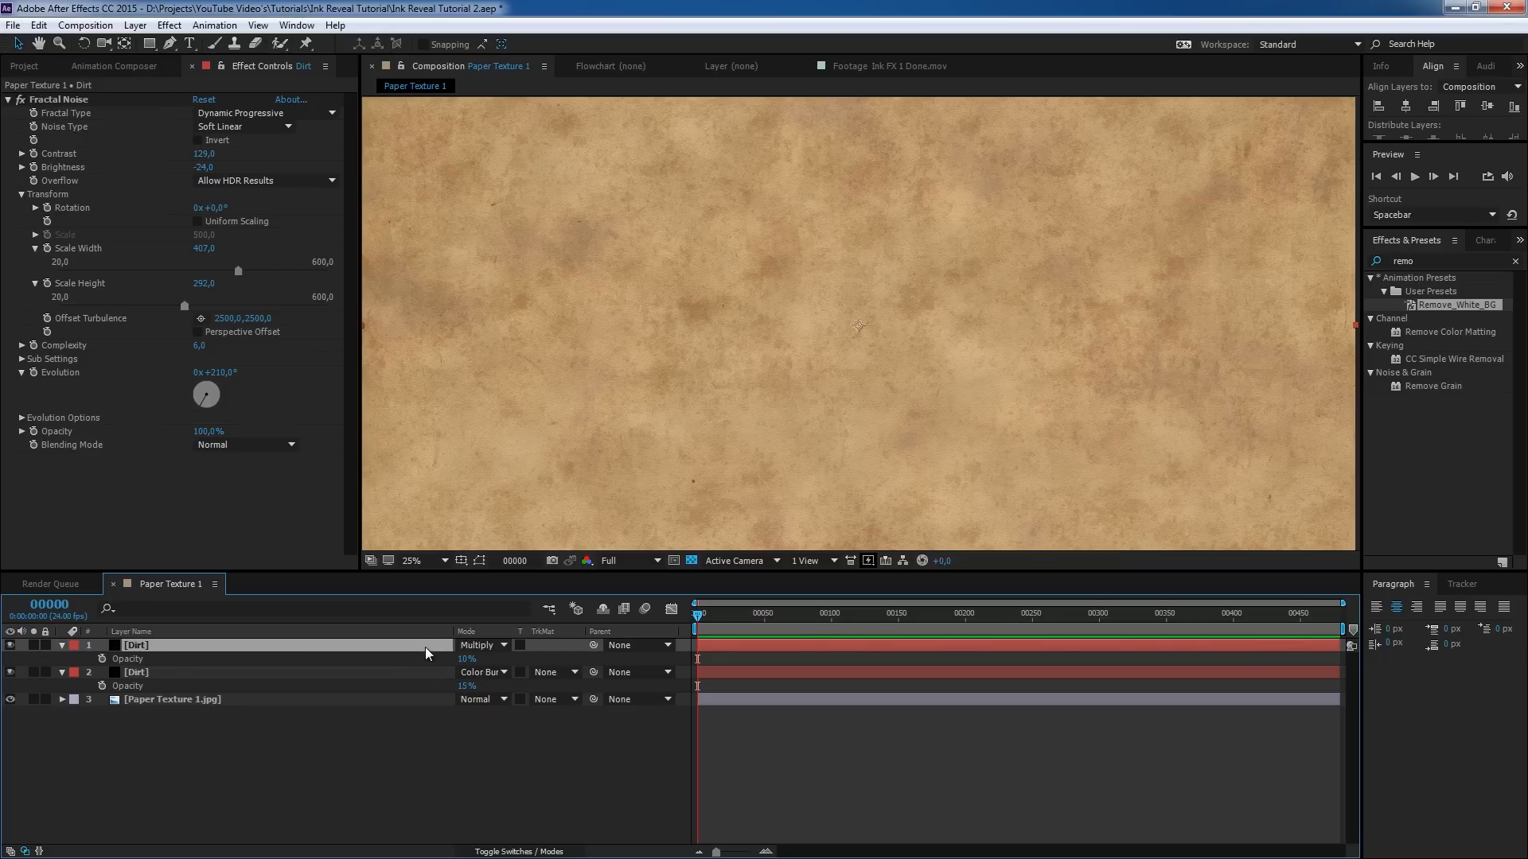
# - Compare the paper texture with and without the upper Dirt layer, and check the base paper texture on its own
pyautogui.click(11, 647)
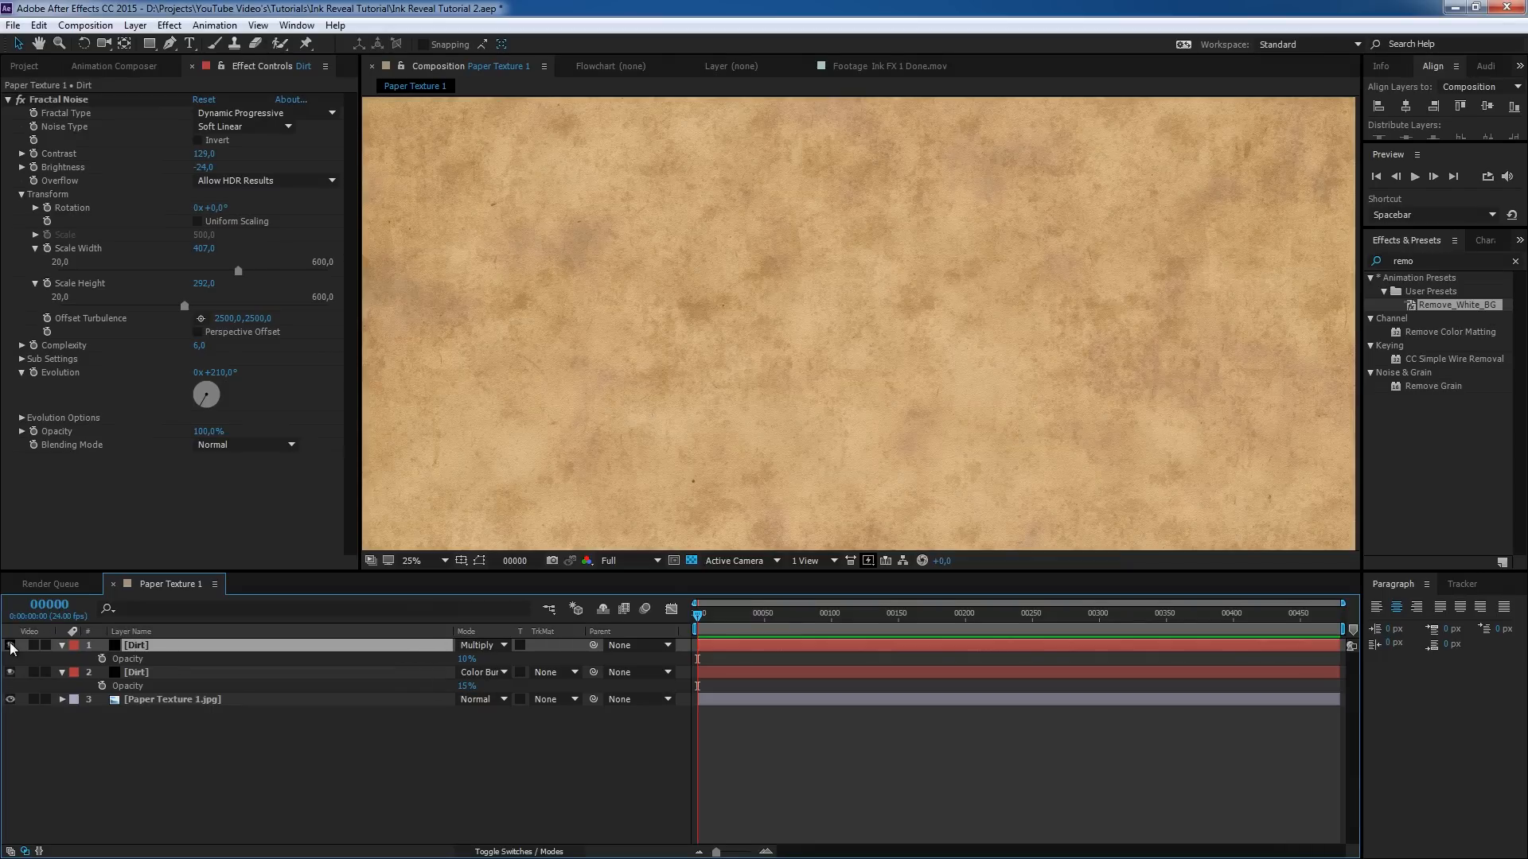
pyautogui.click(10, 646)
pyautogui.click(11, 646)
pyautogui.click(10, 647)
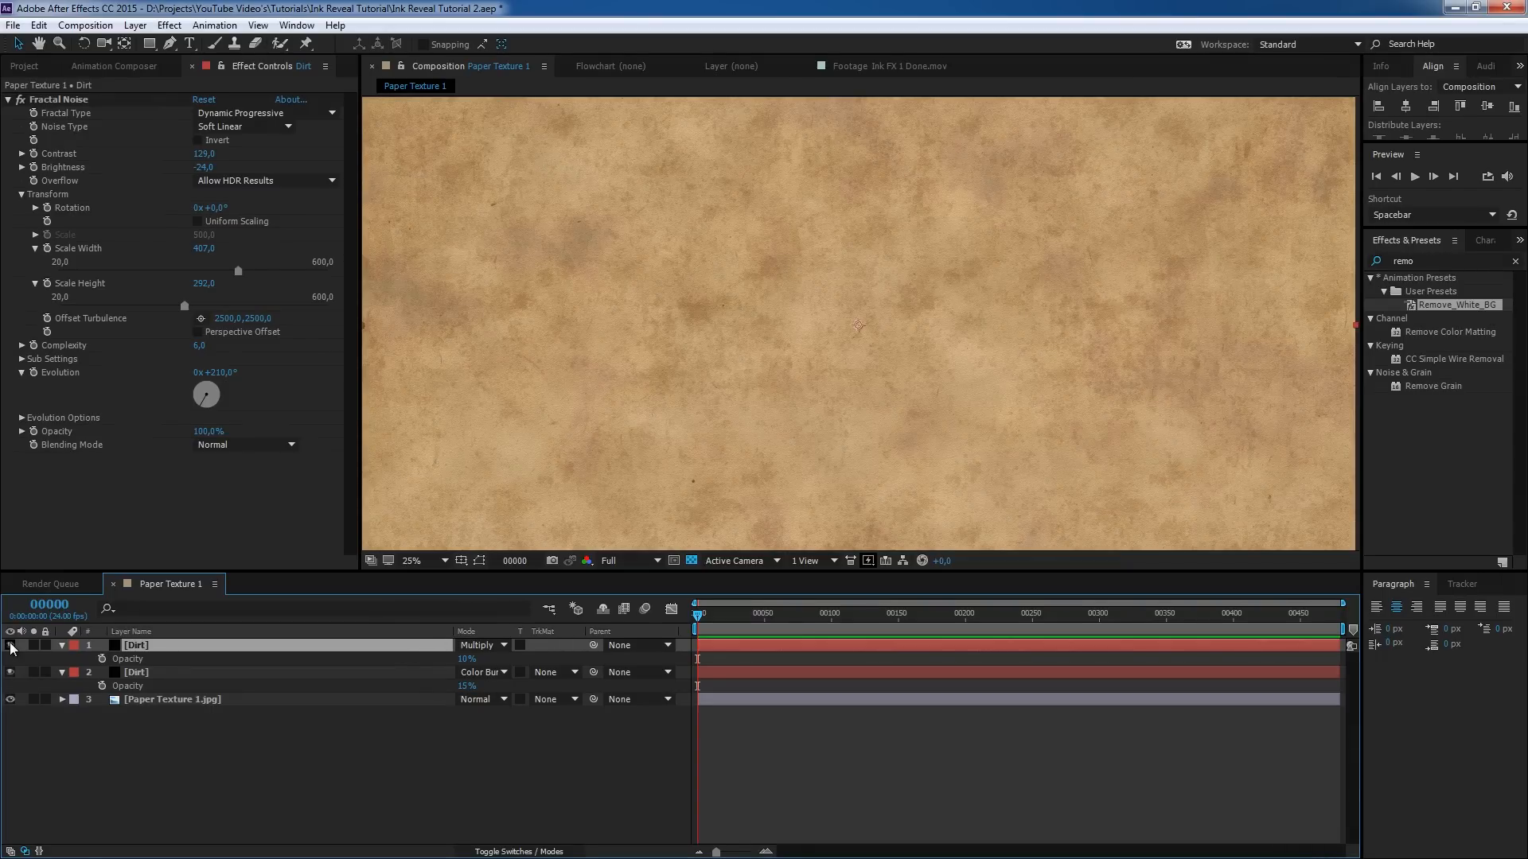
pyautogui.click(10, 646)
pyautogui.click(11, 647)
pyautogui.click(11, 647)
pyautogui.click(10, 646)
pyautogui.press(',')
pyautogui.press('.')
pyautogui.click(11, 646)
pyautogui.click(33, 699)
pyautogui.click(34, 699)
# - Create a new 3000 x 3000 px composition named Ink Transition 01 at 24 fps with a duration of 480 frames
pyautogui.click(31, 67)
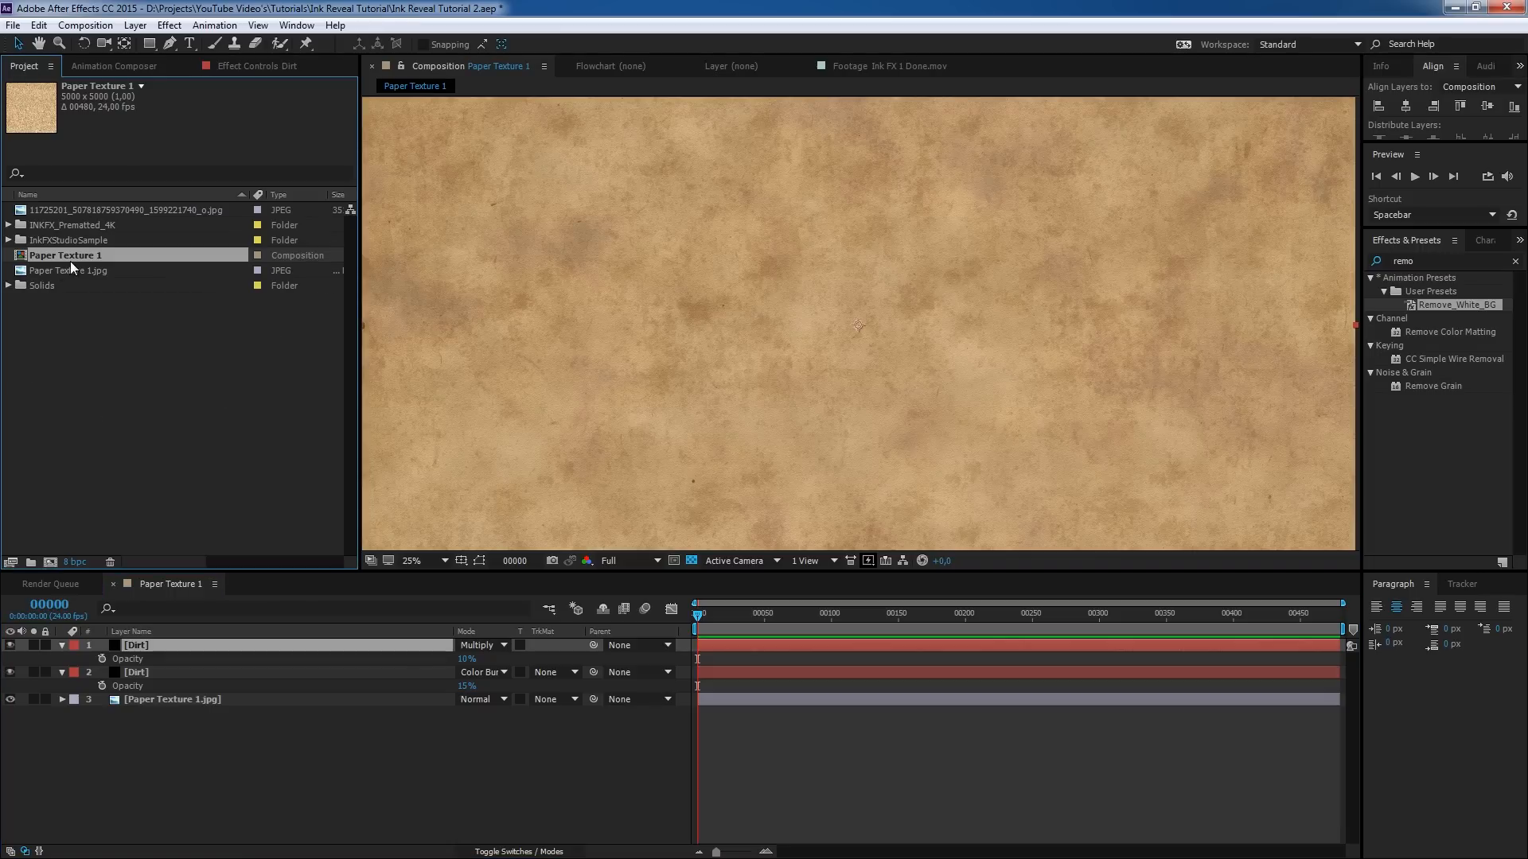
pyautogui.press('BackSpace')
pyautogui.press('BackSpace')
pyautogui.click(9, 225)
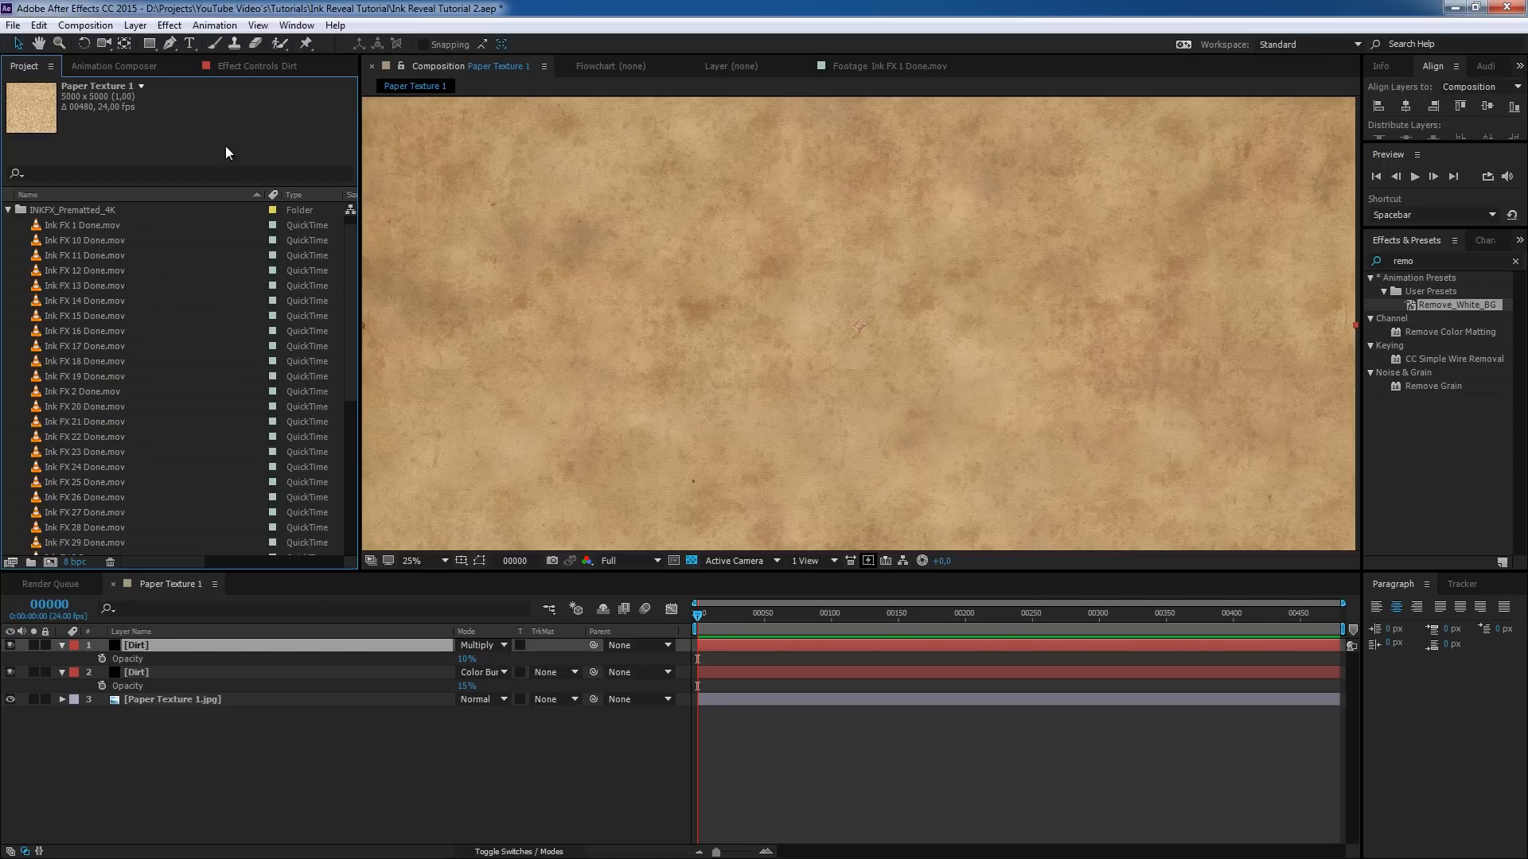
pyautogui.click(86, 25)
pyautogui.click(98, 40)
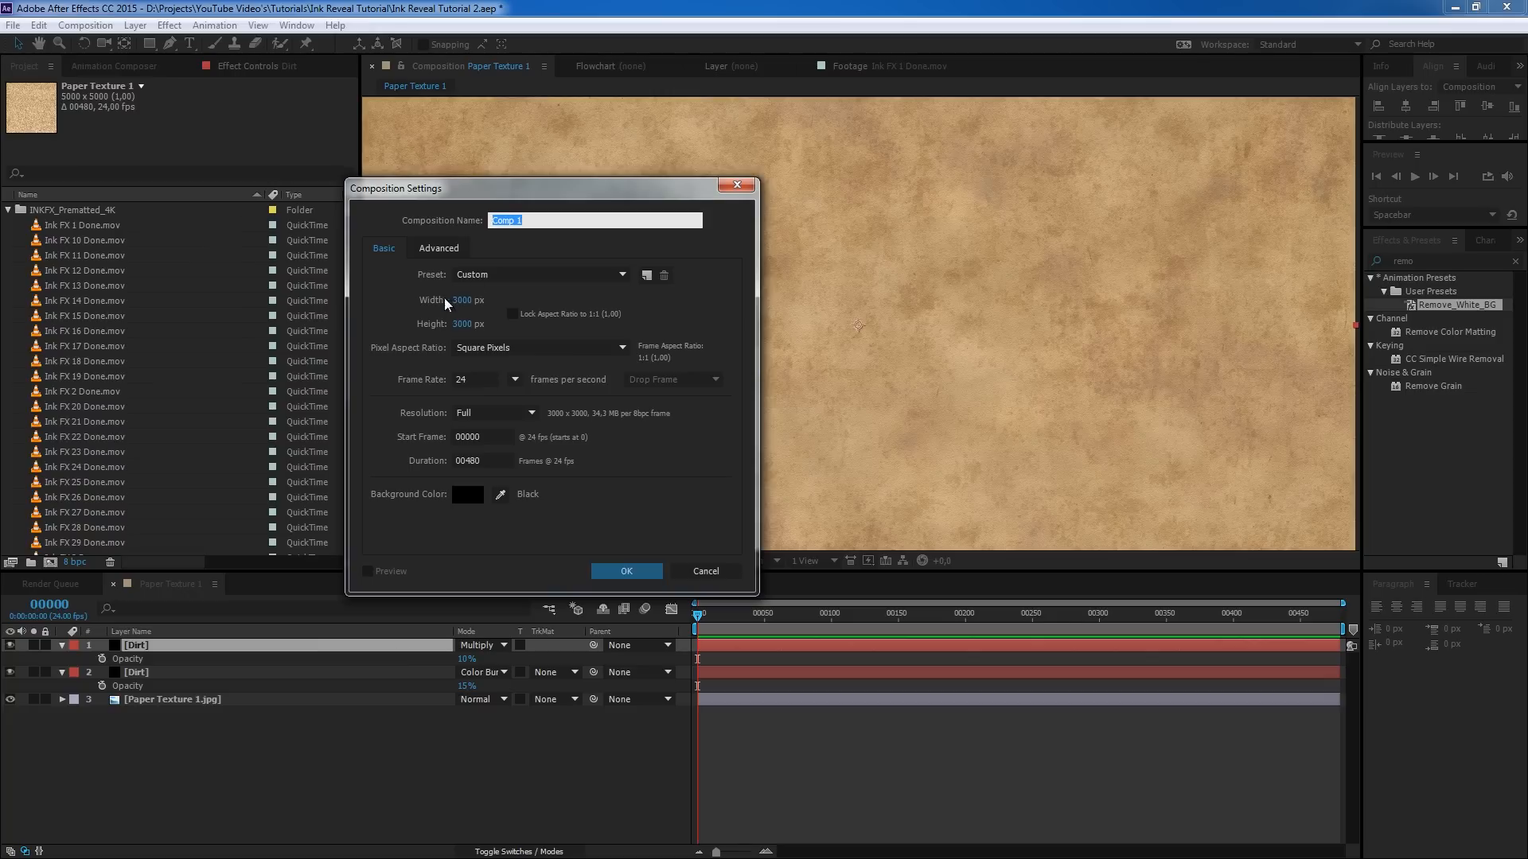
pyautogui.moveTo(583, 194); pyautogui.dragTo(931, 138)
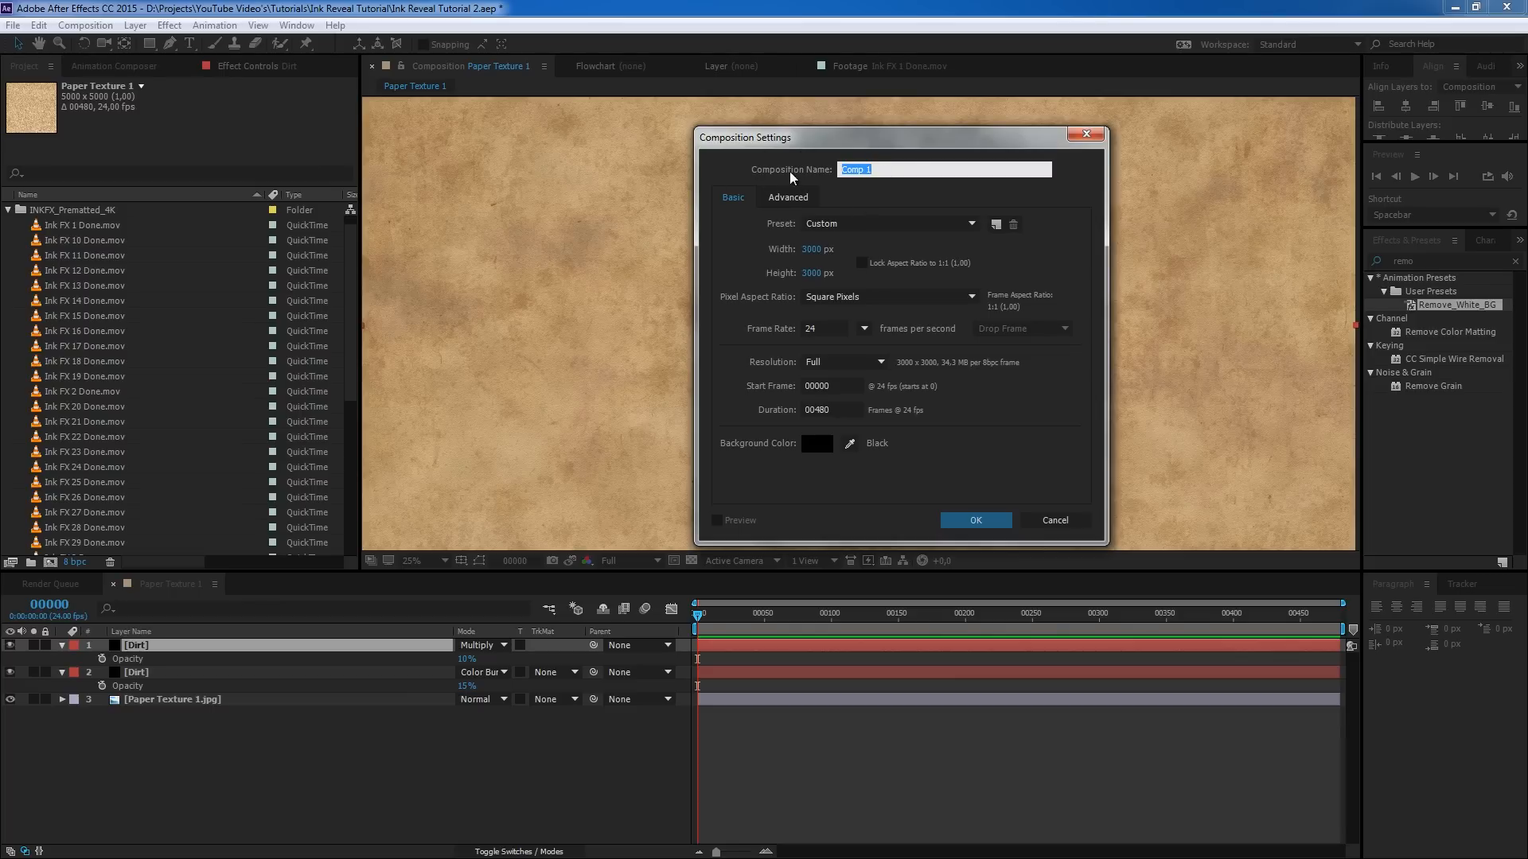
pyautogui.write('Ink Transition')
pyautogui.click(973, 519)
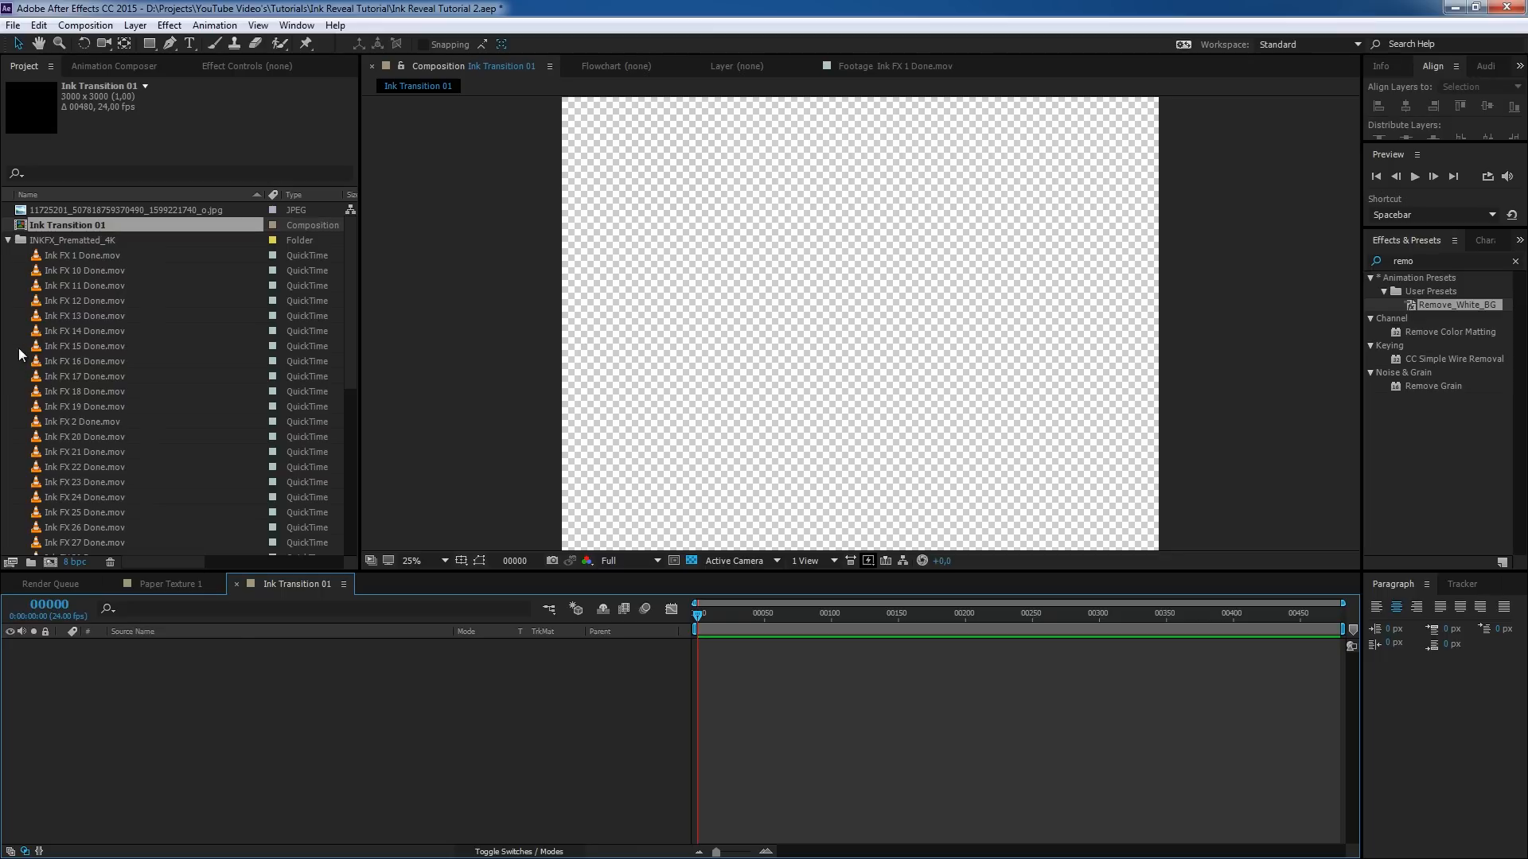
pyautogui.click(48, 244)
pyautogui.click(51, 258)
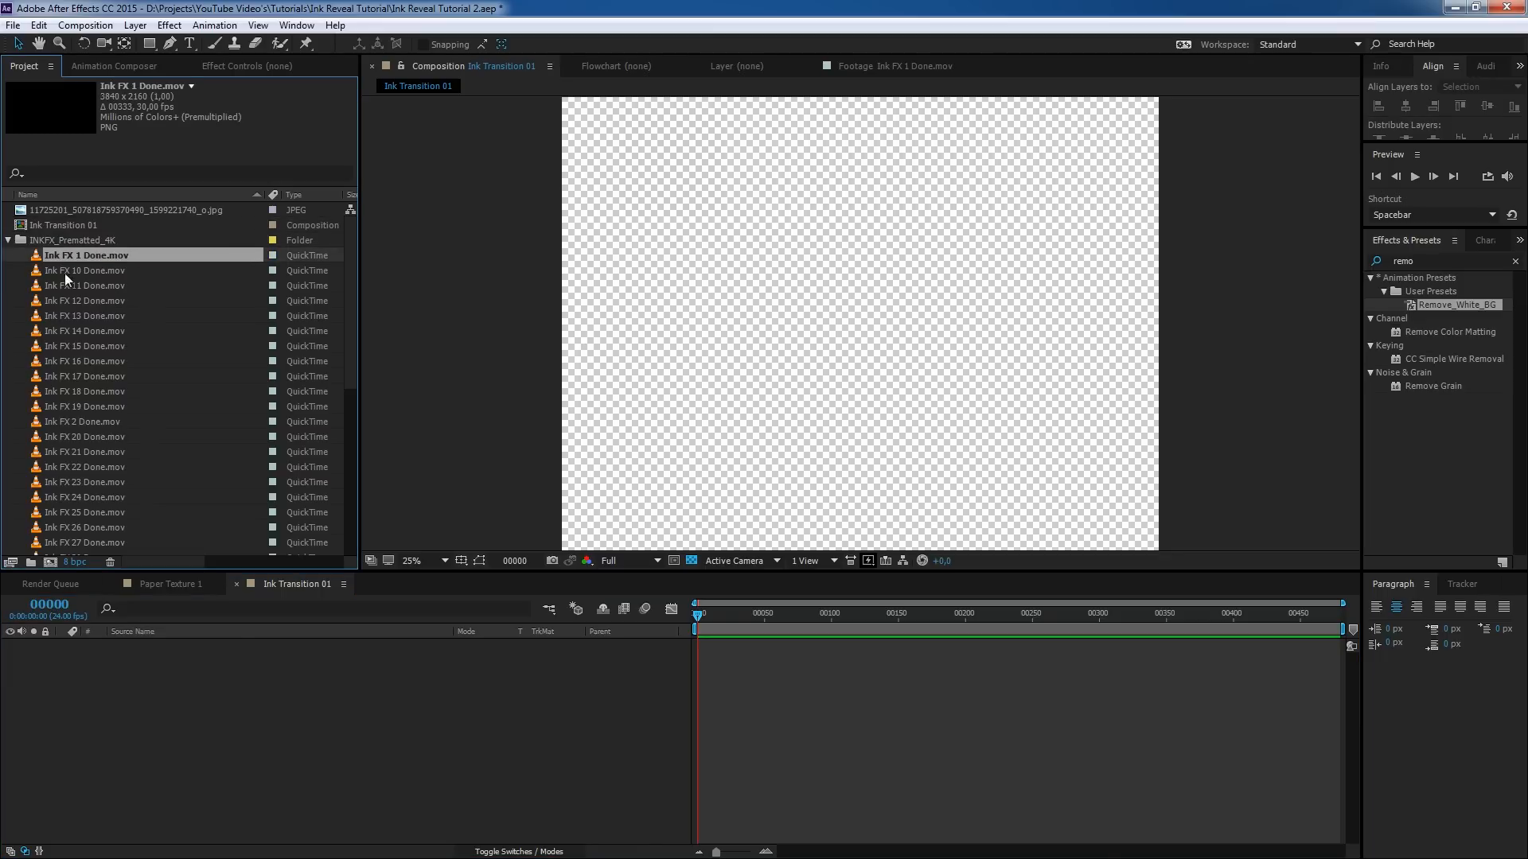
pyautogui.scroll(-4, 86, 370)
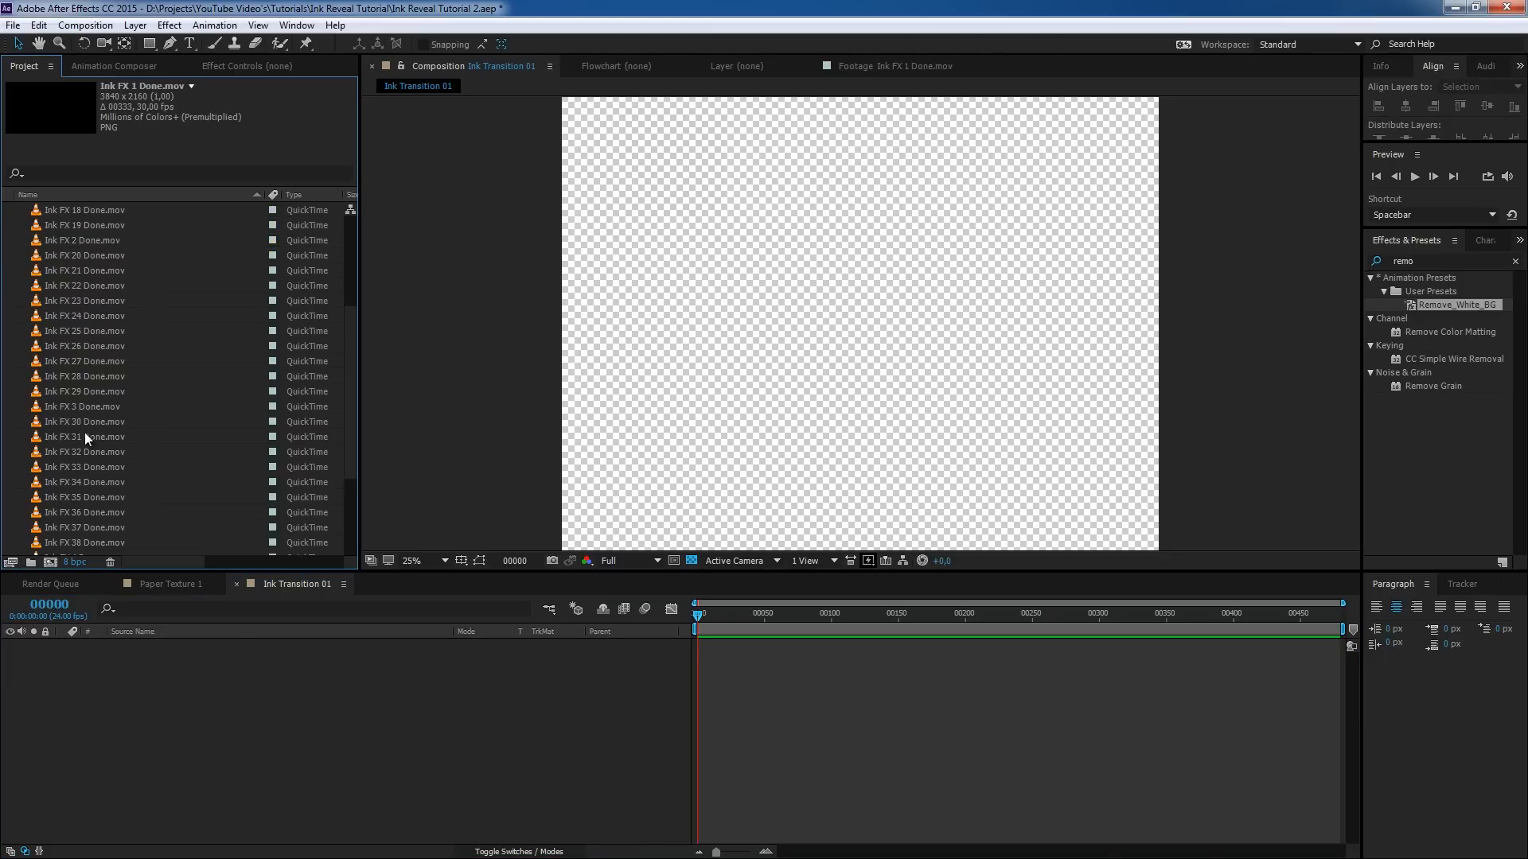
pyautogui.scroll(4, 86, 435)
pyautogui.moveTo(93, 258); pyautogui.dragTo(171, 703)
pyautogui.hotkey('ctrl', 'z')
# - Preview the Ink FX 1 Done.mov and Ink FX 10 Done.mov clips at different frames
pyautogui.doubleClick(88, 256)
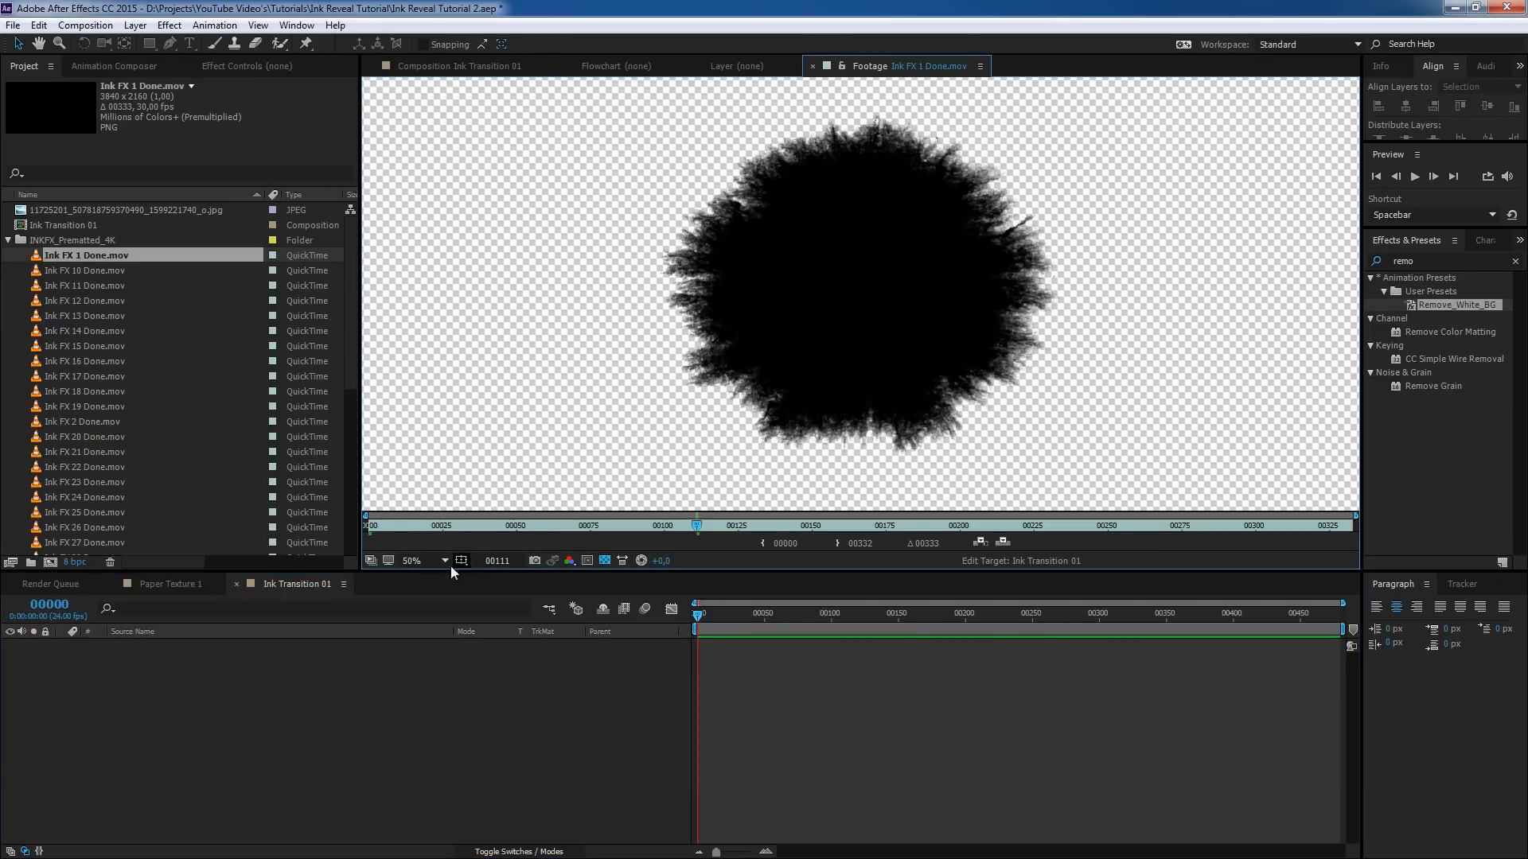
pyautogui.click(873, 525)
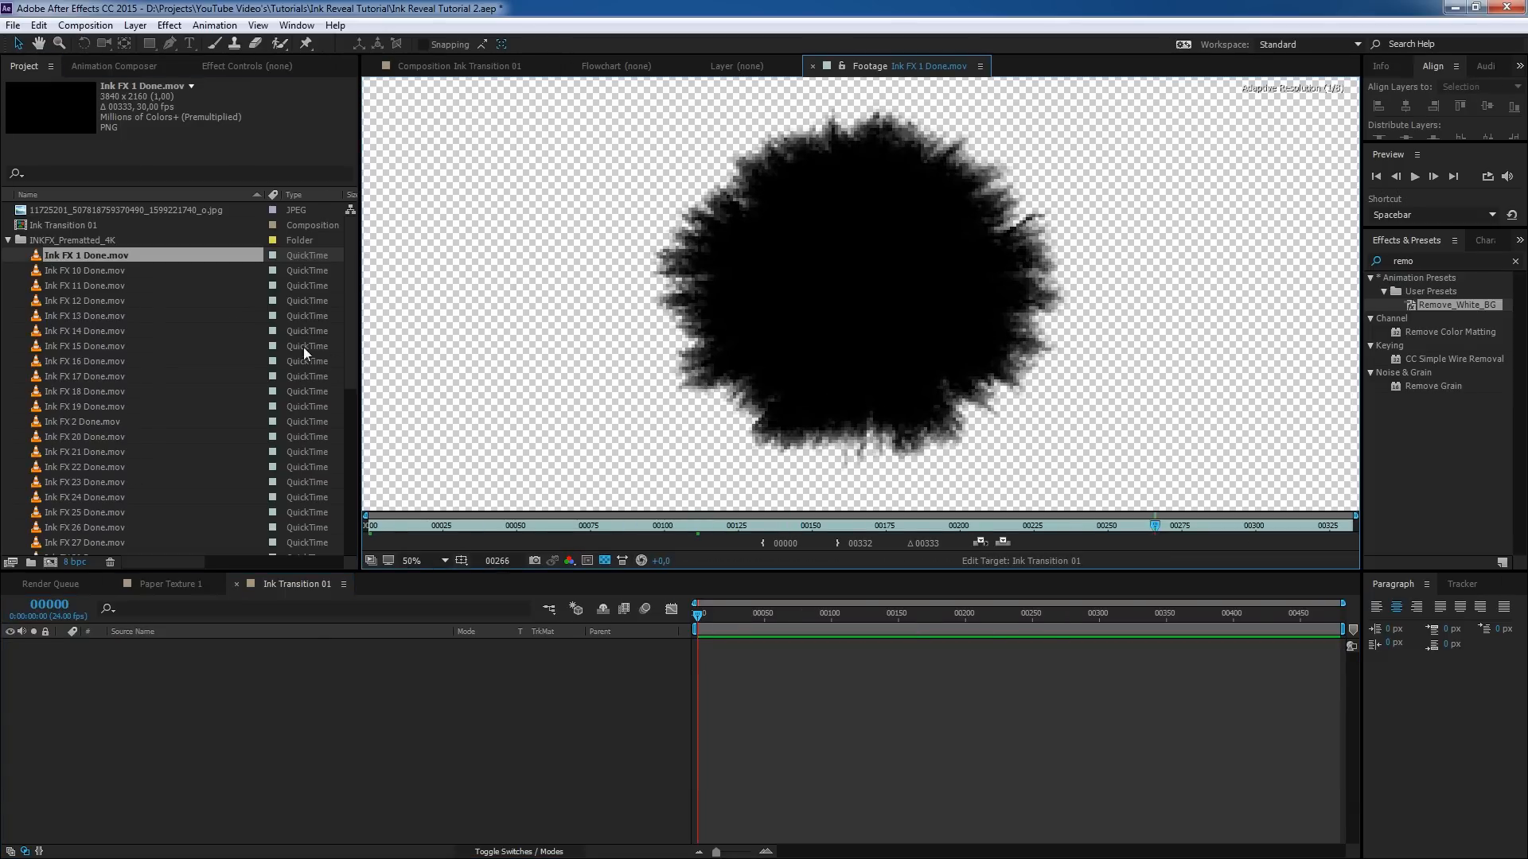
pyautogui.doubleClick(123, 270)
pyautogui.moveTo(397, 528); pyautogui.dragTo(591, 526)
# - Add the clips Ink FX 10 Done.mov through Ink FX 18 Done.mov to the Ink Transition 01 composition
pyautogui.moveTo(113, 279); pyautogui.dragTo(139, 693)
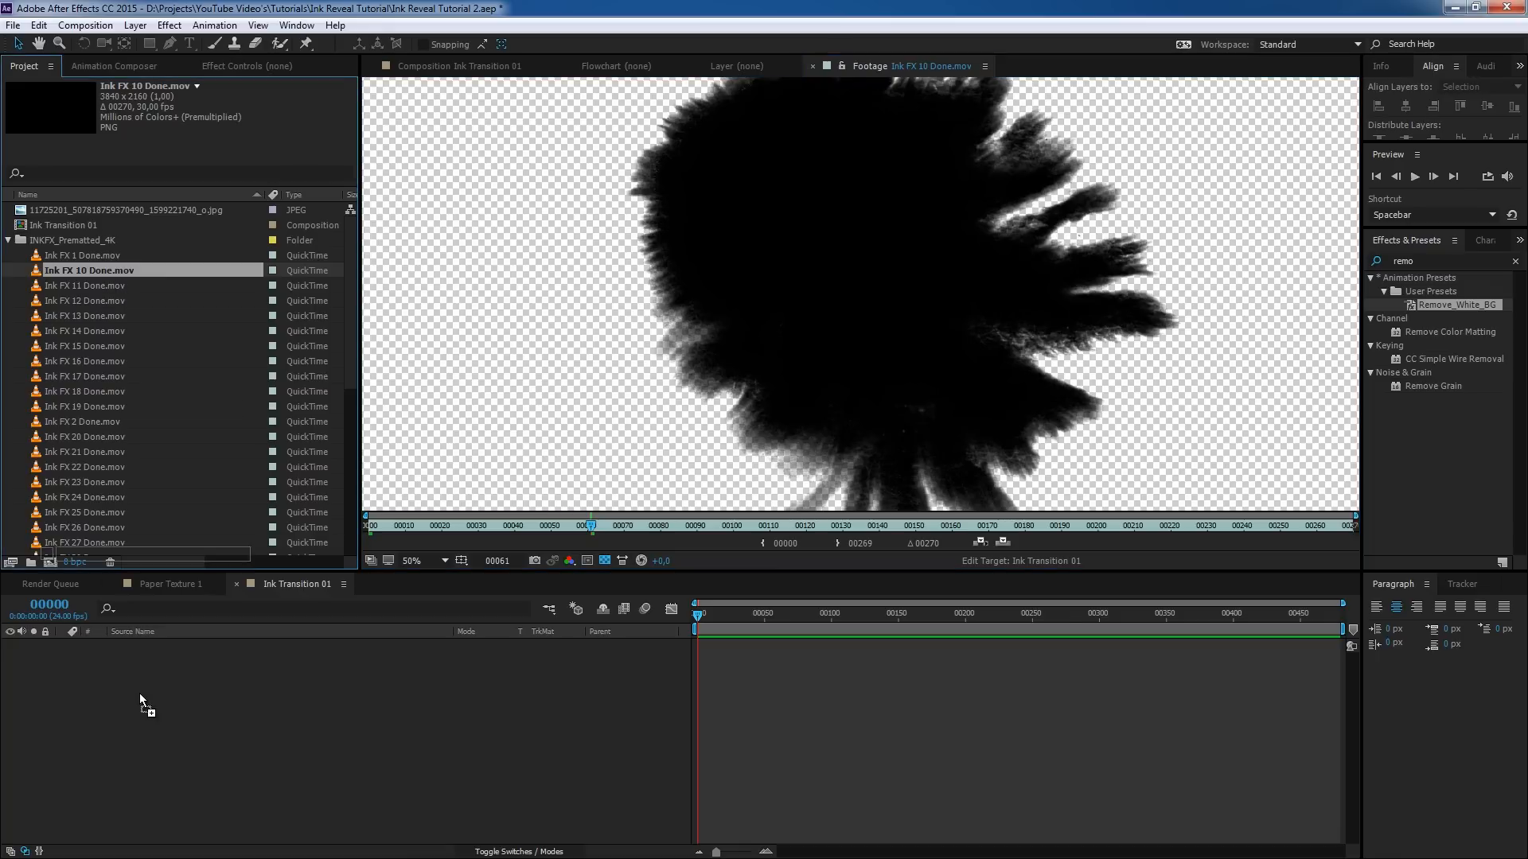
pyautogui.moveTo(117, 283); pyautogui.dragTo(180, 642)
pyautogui.click(109, 302)
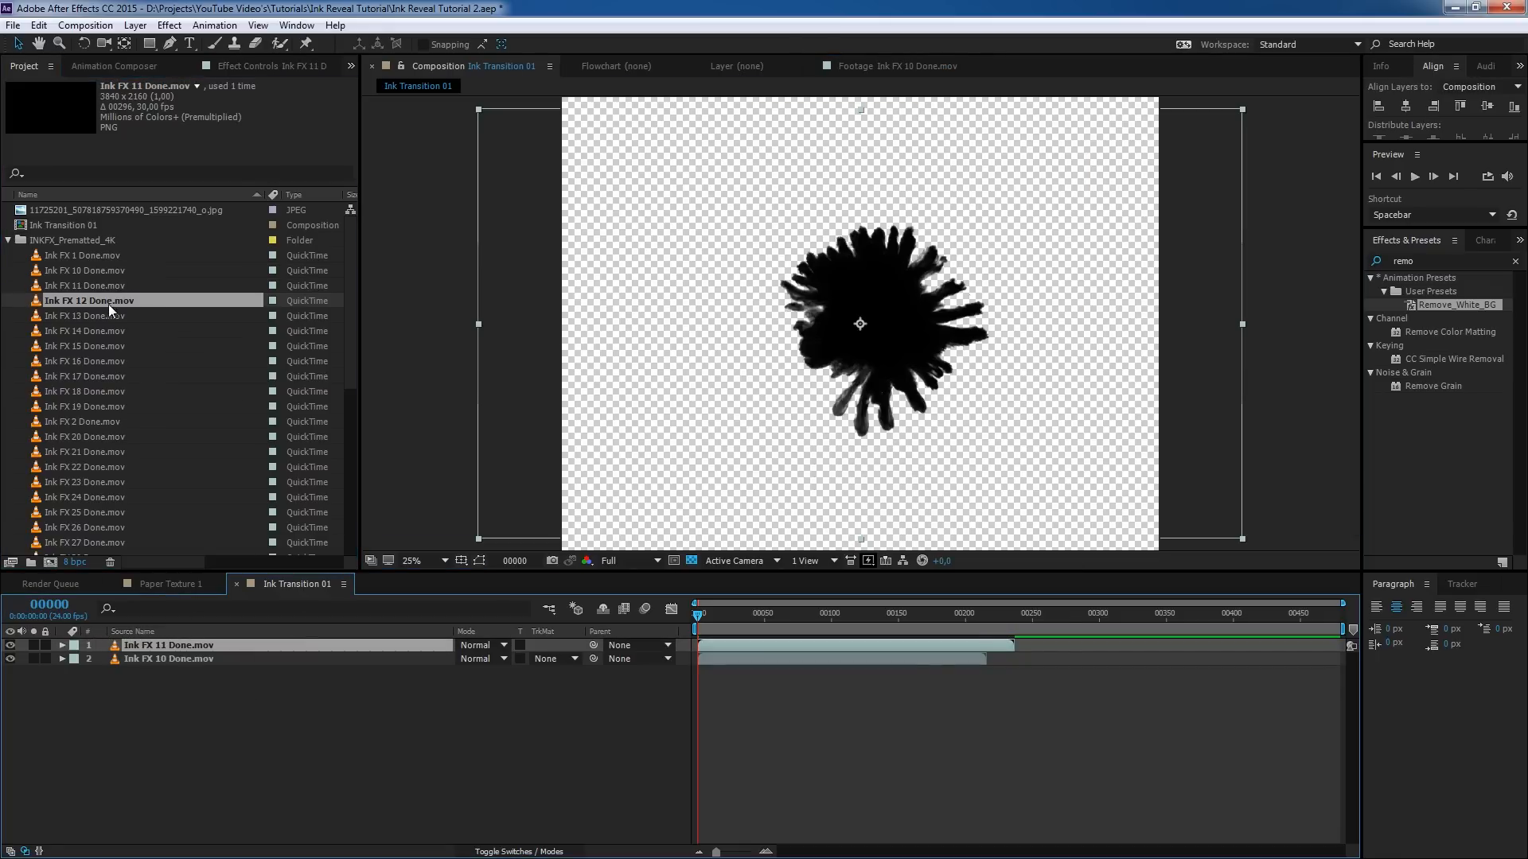
pyautogui.keyDown('shift'); pyautogui.click(88, 391); pyautogui.keyUp('shift')
pyautogui.moveTo(100, 308)
pyautogui.mouseDown()
pyautogui.moveTo(140, 430)
pyautogui.moveTo(163, 646)
pyautogui.mouseUp()
# - Try adding Ink FX 02.mov and Ink FX 21.mov from the InkFXStudioSample folder beneath the other layers, with several duplicates of each
pyautogui.scroll(-7, 141, 489)
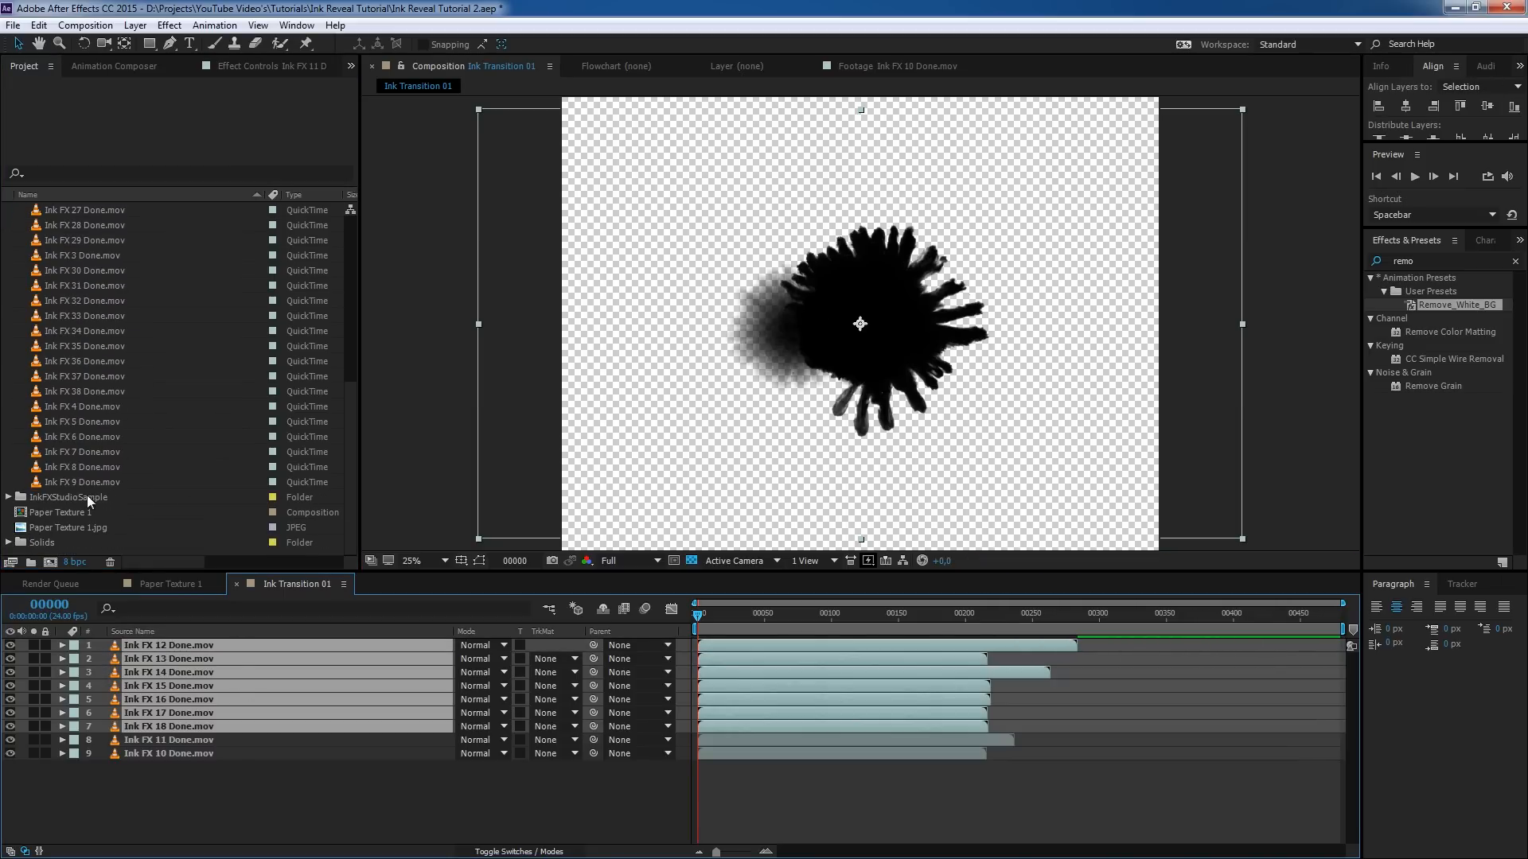
pyautogui.click(8, 498)
pyautogui.click(67, 514)
pyautogui.keyDown('shift'); pyautogui.click(67, 528); pyautogui.keyUp('shift')
pyautogui.moveTo(66, 527); pyautogui.dragTo(146, 766)
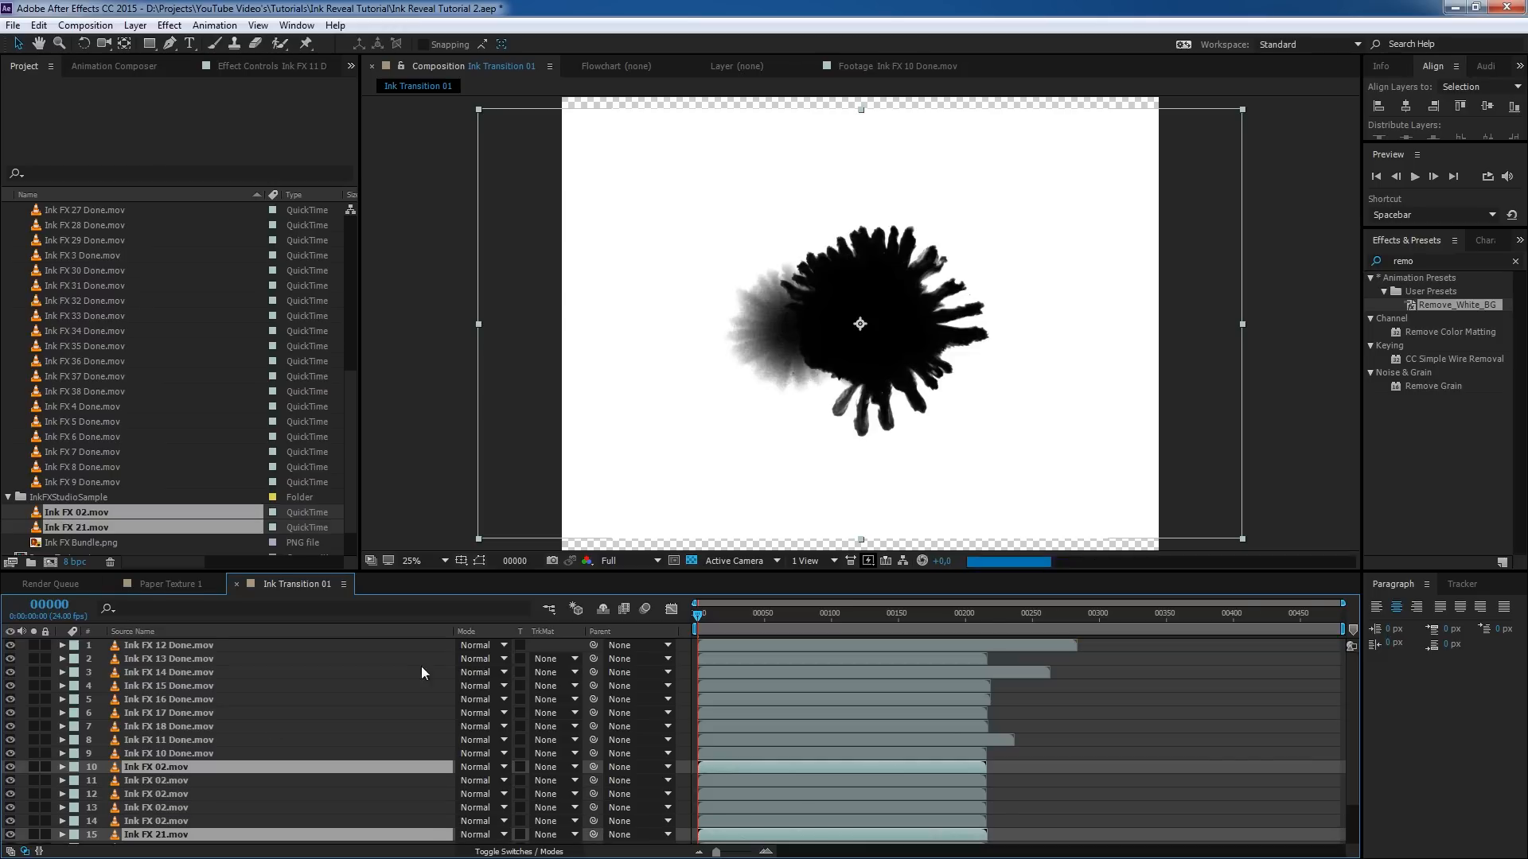
pyautogui.scroll(-2, 333, 704)
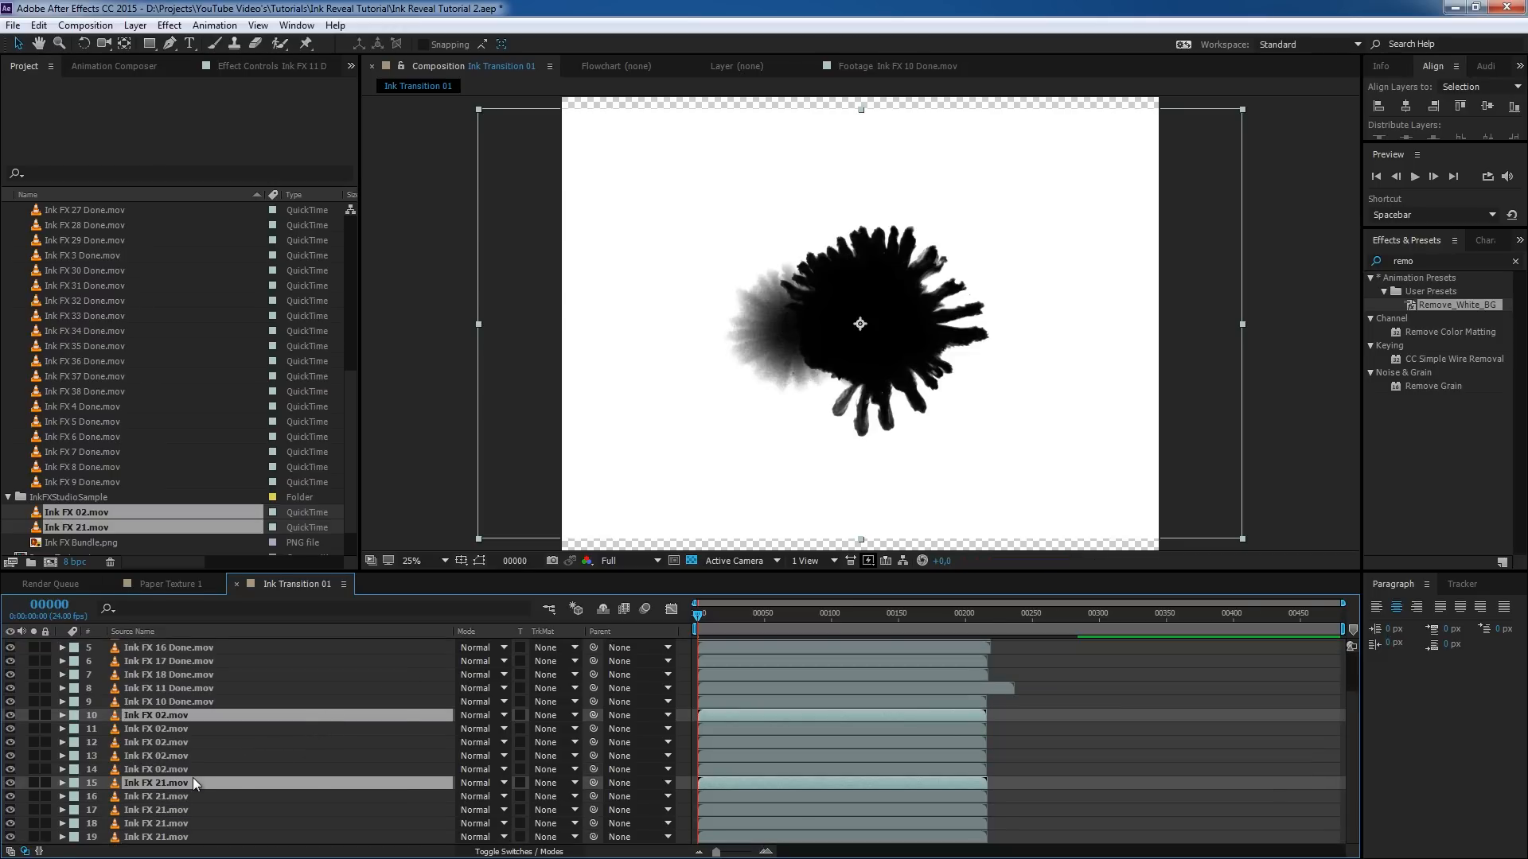
# - Undo the duplicates and the addition of the Ink FX 02 and Ink FX 21 sample layers
pyautogui.hotkey('ctrl', 'z')
pyautogui.hotkey('ctrl', 'z')
pyautogui.hotkey('ctrl', 'z')
pyautogui.hotkey('ctrl', 'z')
pyautogui.hotkey('ctrl', 'z')
pyautogui.hotkey('ctrl', 'z')
pyautogui.hotkey('ctrl', 'z')
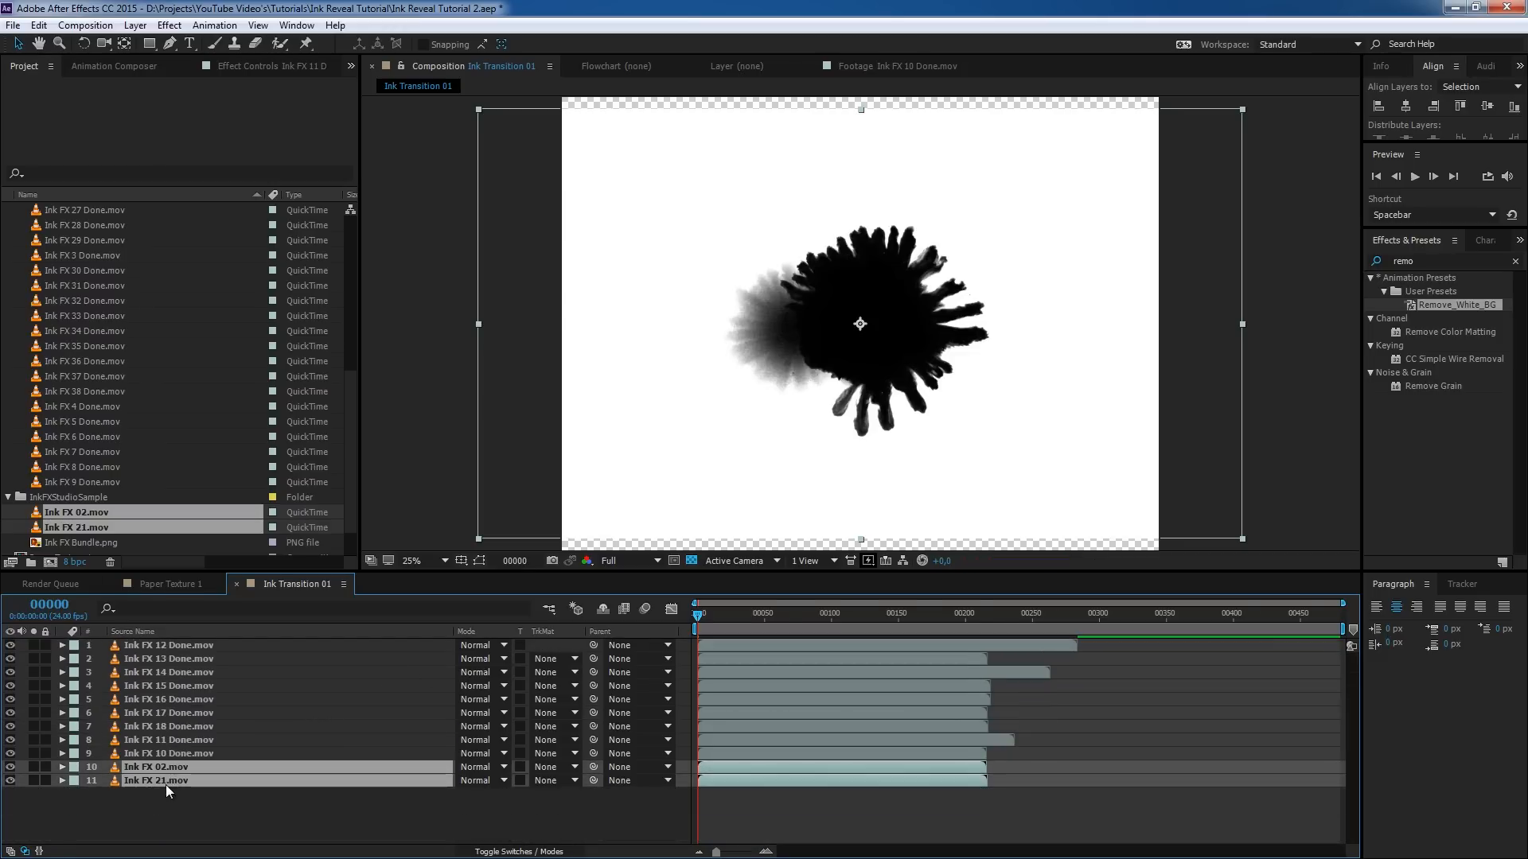
pyautogui.click(175, 745)
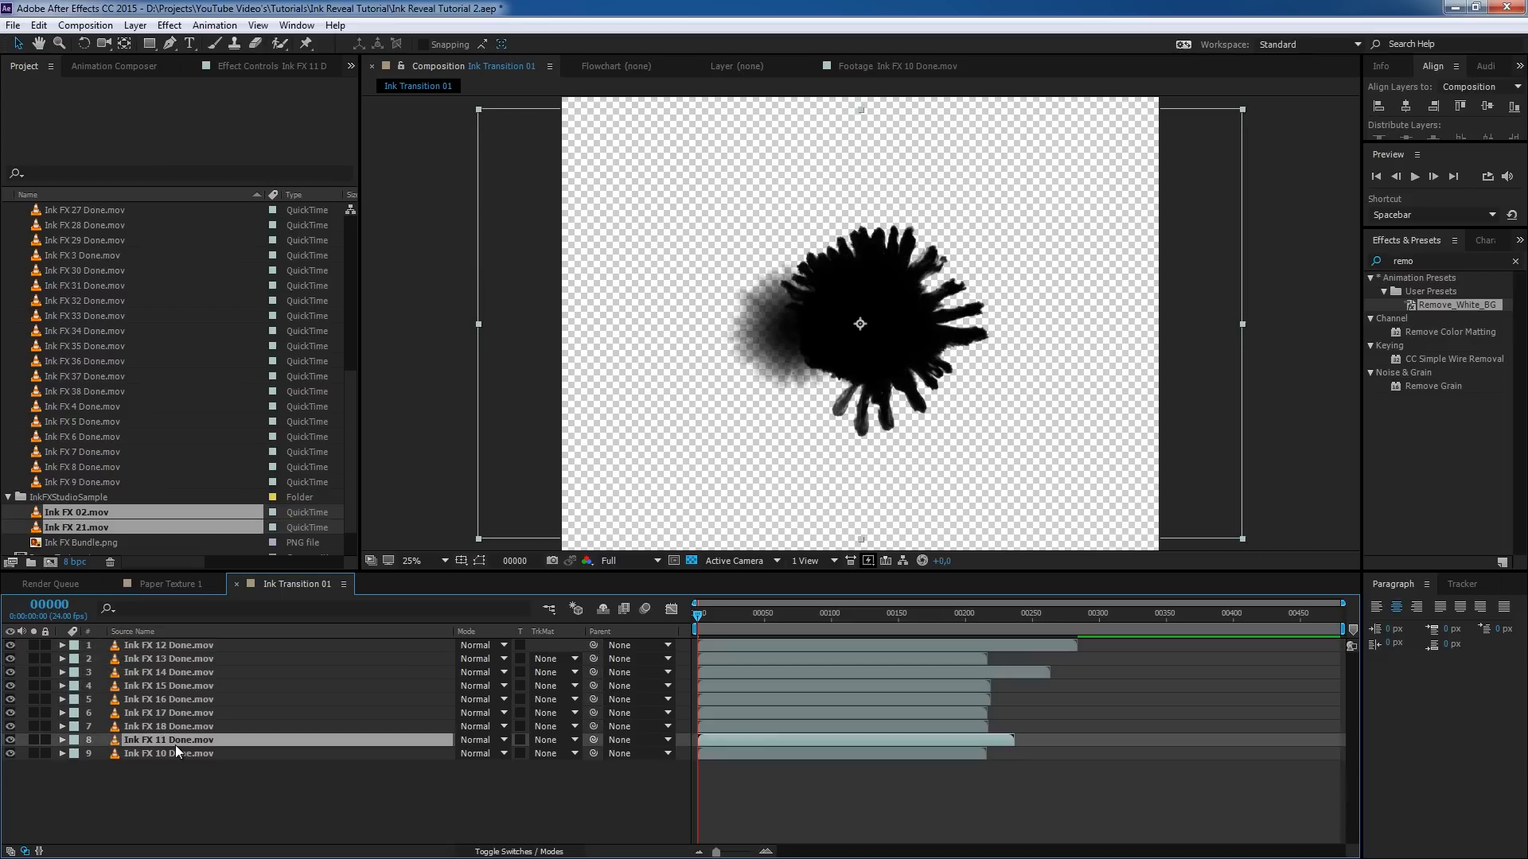
pyautogui.click(160, 753)
pyautogui.click(198, 646)
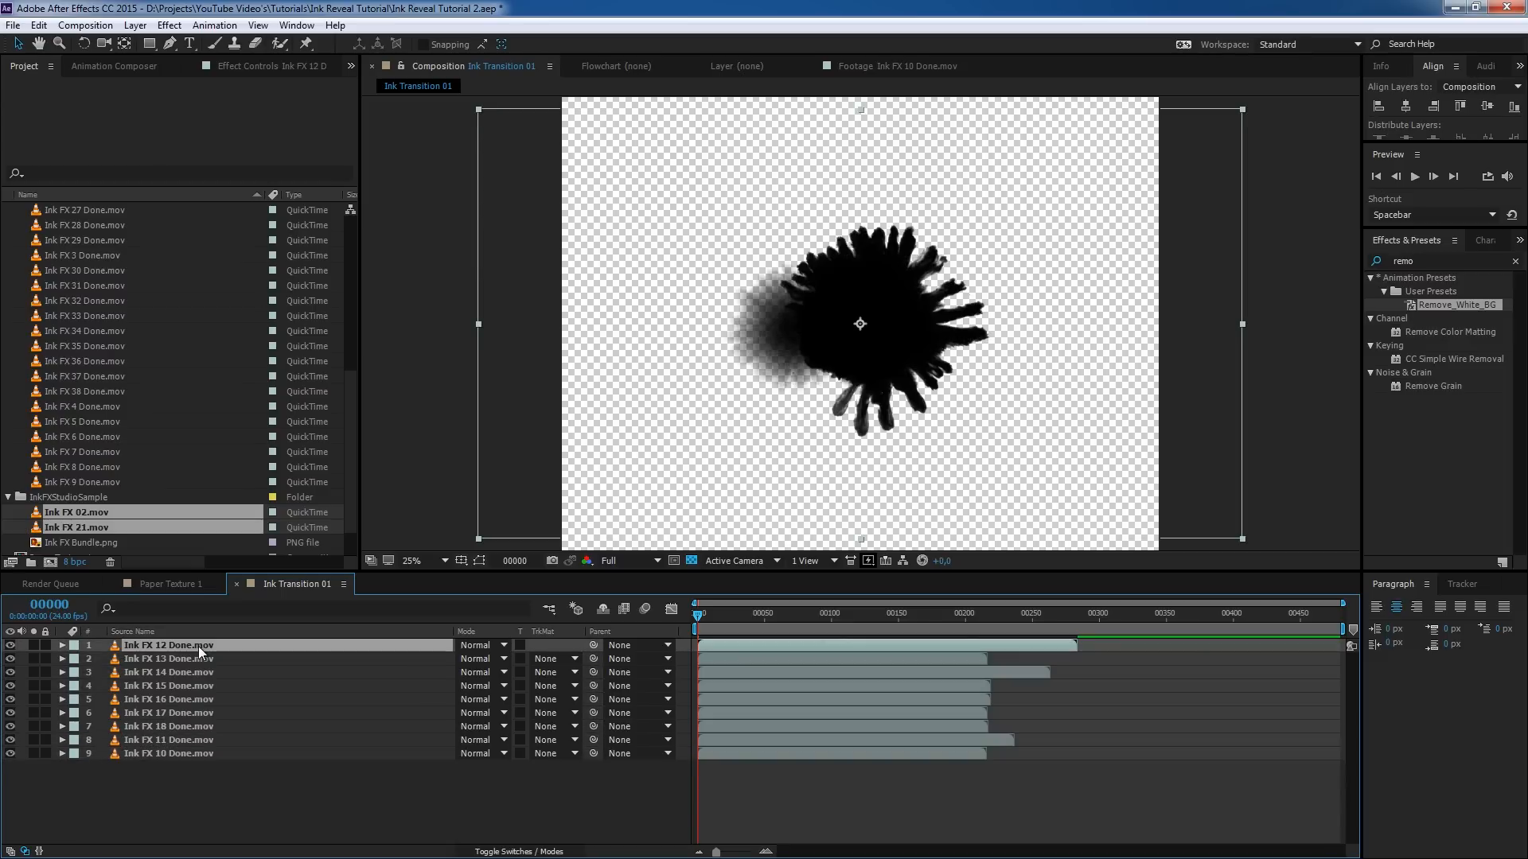
pyautogui.keyDown('shift'); pyautogui.click(170, 752); pyautogui.keyUp('shift')
pyautogui.click(208, 786)
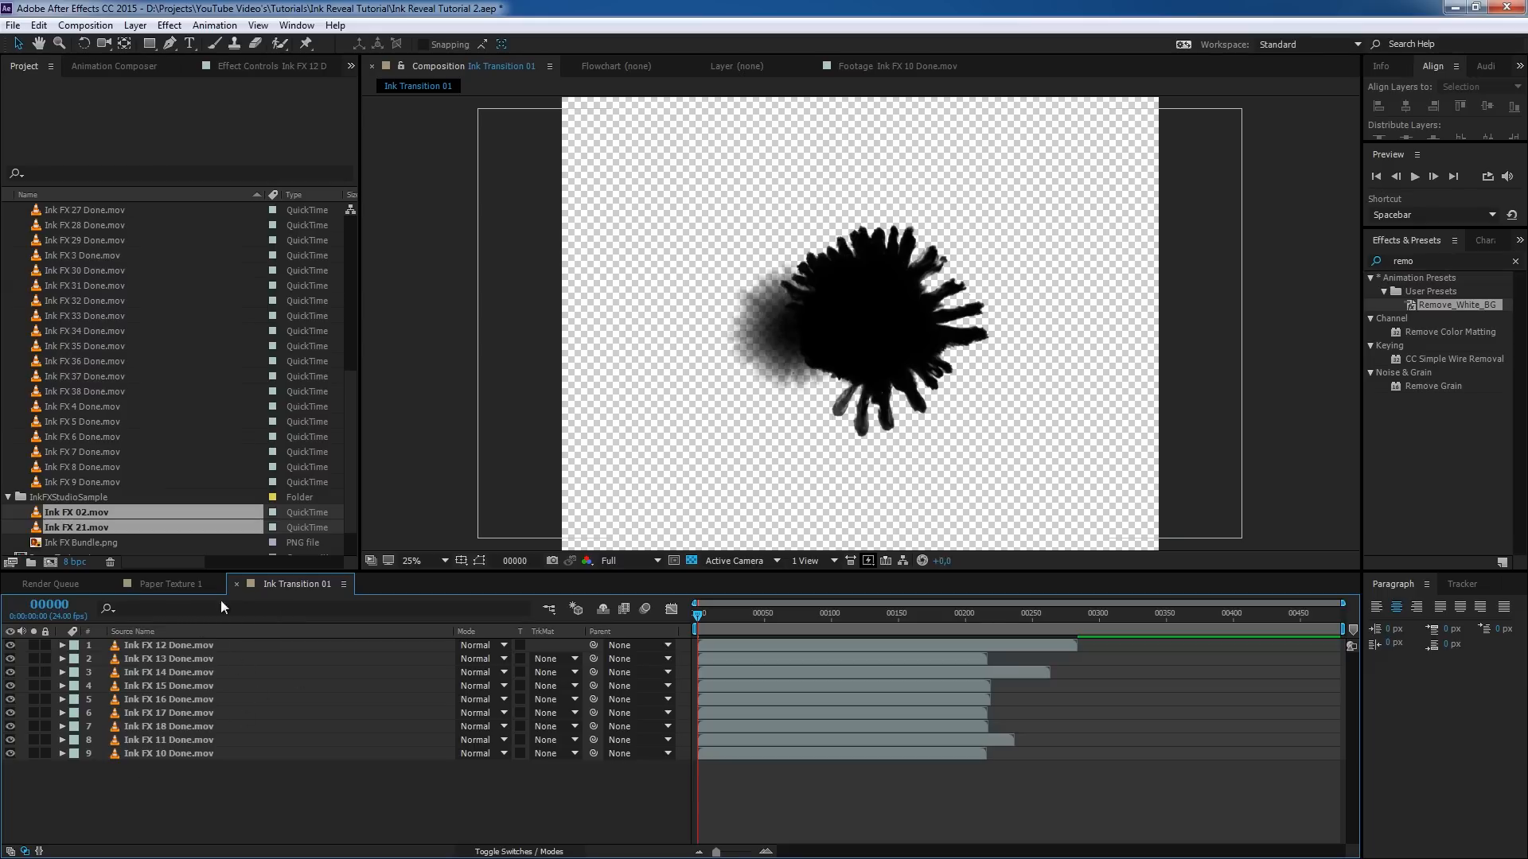
pyautogui.click(141, 753)
pyautogui.keyDown('shift'); pyautogui.click(175, 646); pyautogui.keyUp('shift')
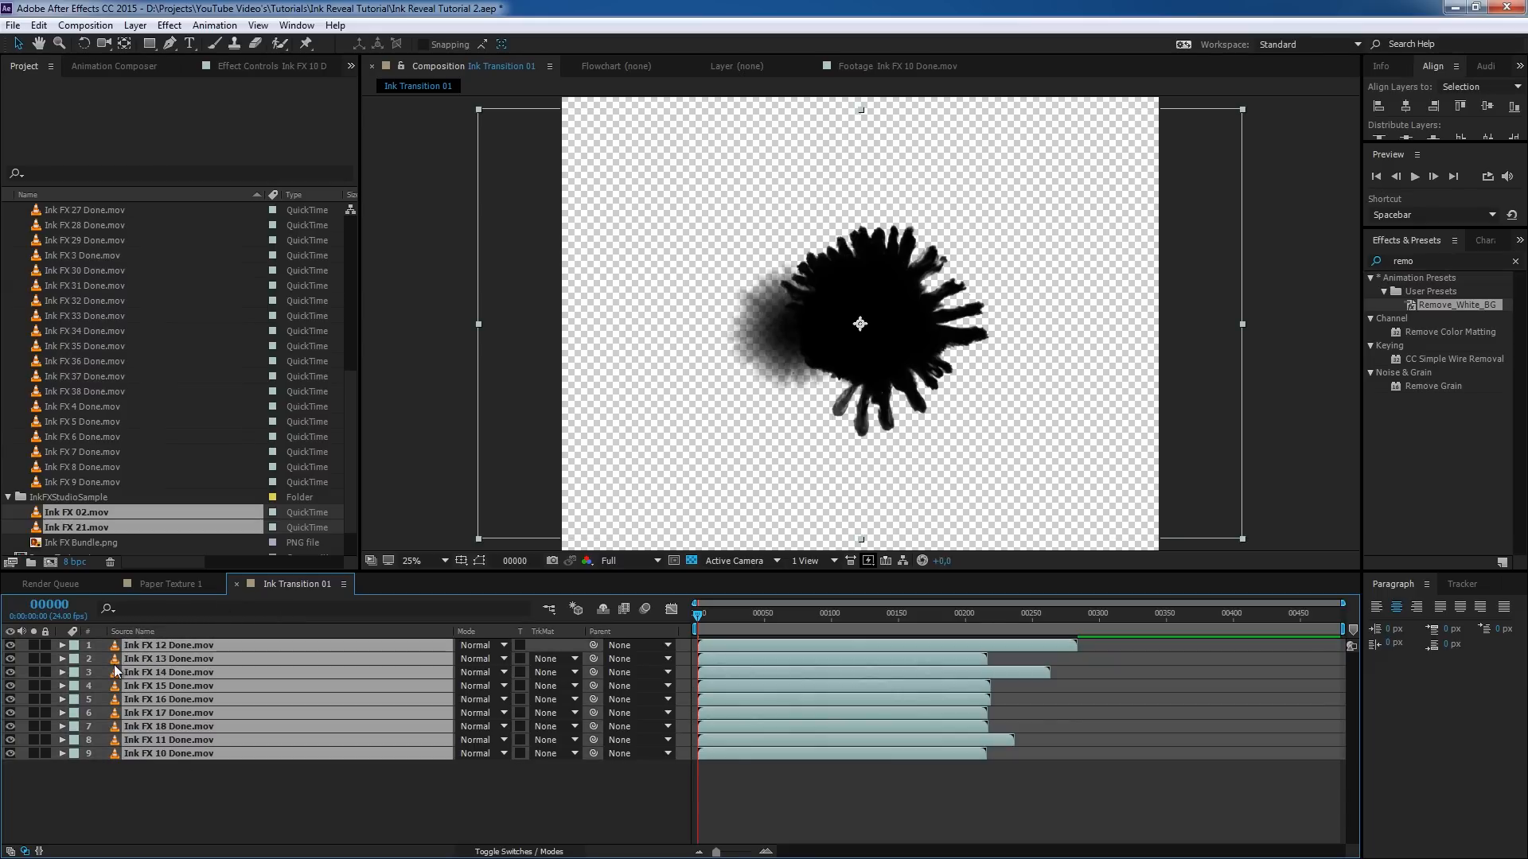
pyautogui.click(170, 766)
# - Set the opacity of all nine ink layers to 30% and collapse their opacity properties
pyautogui.click(164, 755)
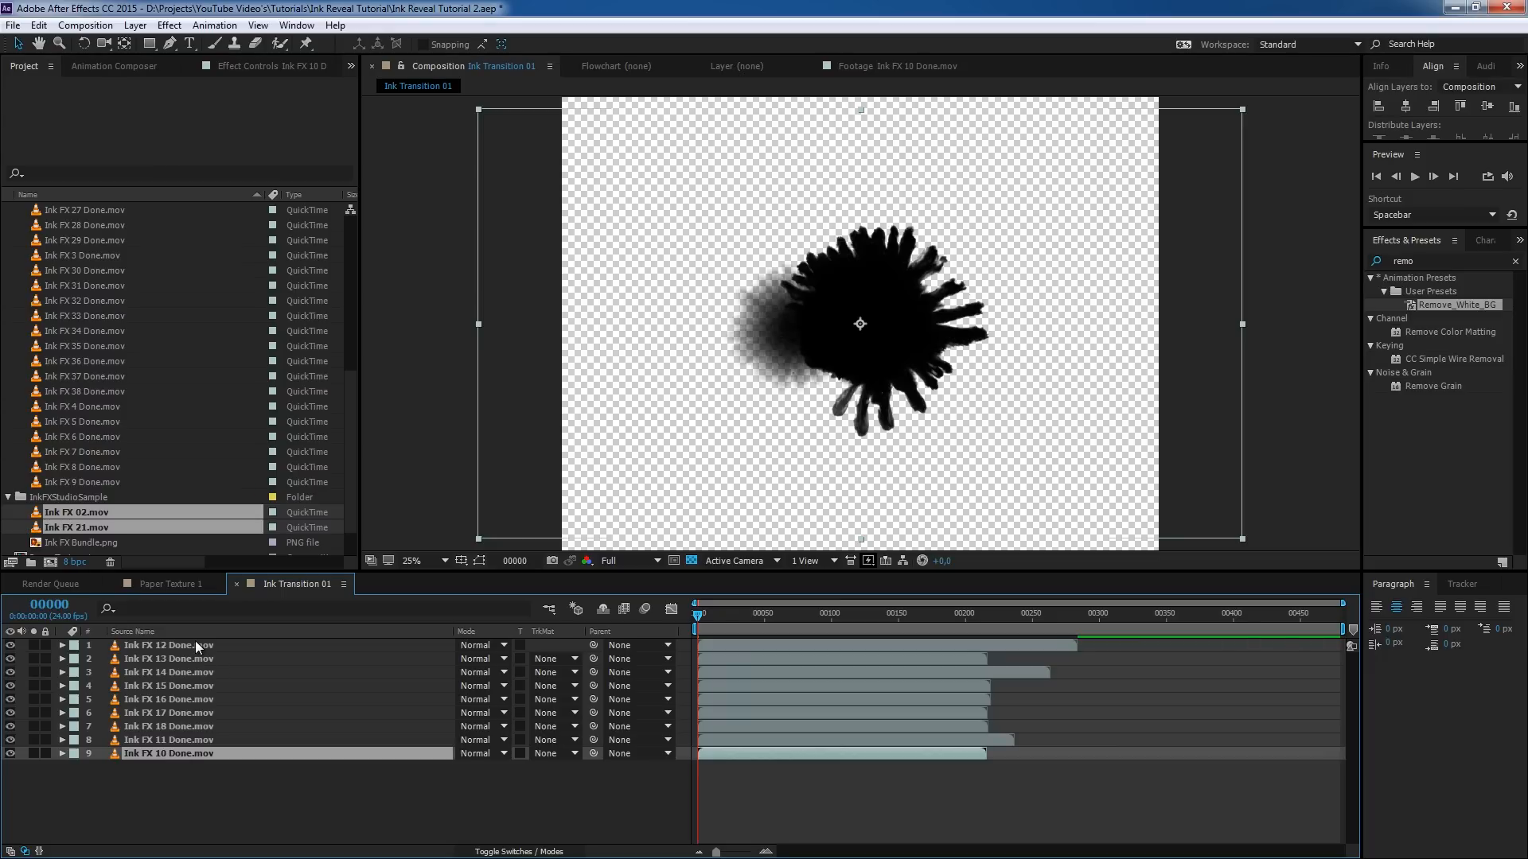
pyautogui.keyDown('shift'); pyautogui.click(194, 643); pyautogui.keyUp('shift')
pyautogui.press('t')
pyautogui.scroll(-1, 317, 704)
pyautogui.click(470, 647)
pyautogui.write('30')
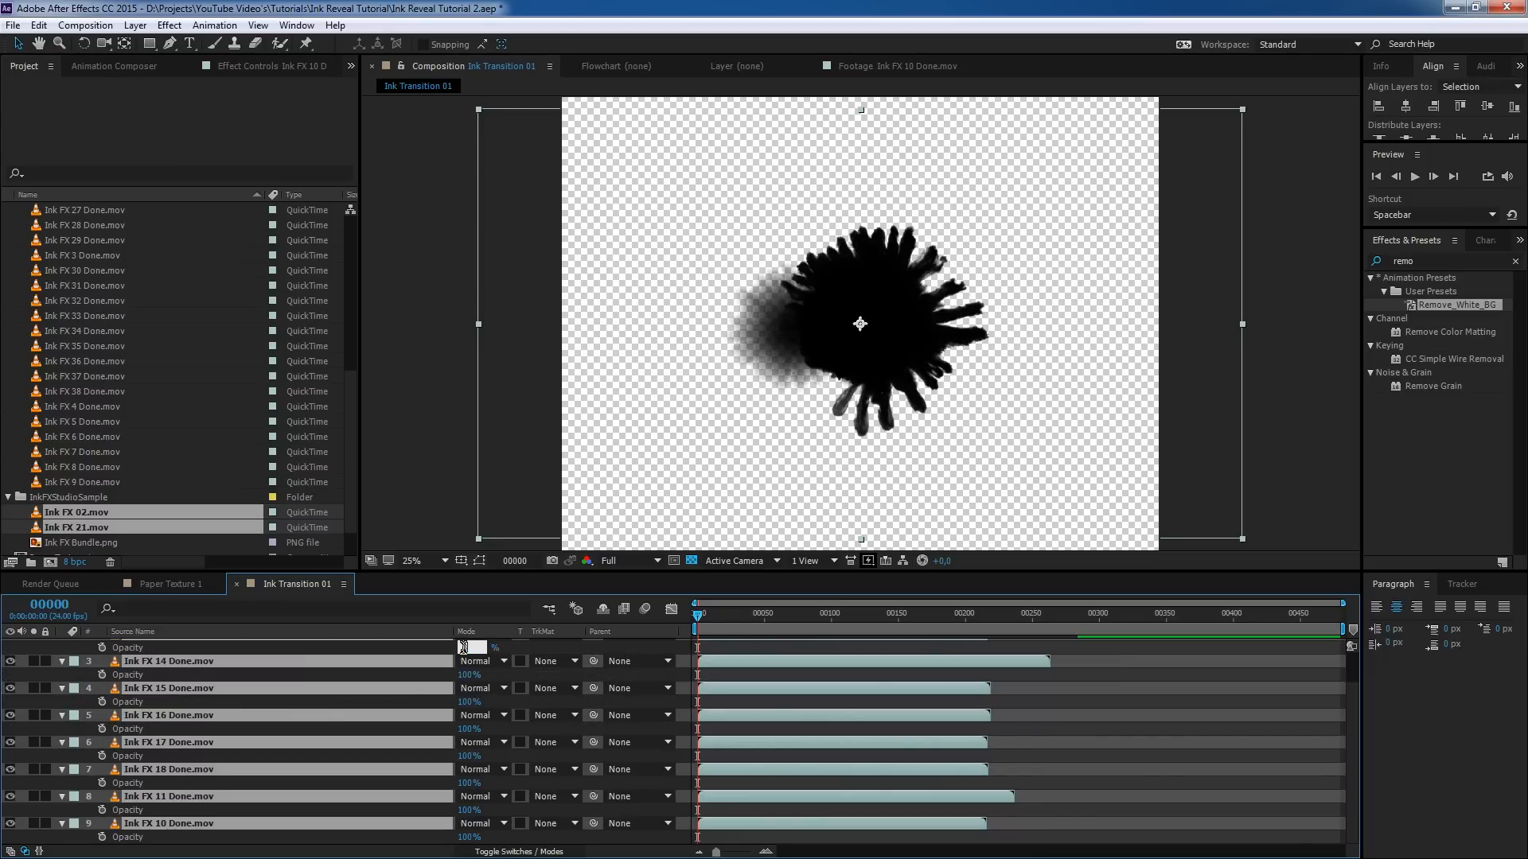
pyautogui.press('Return')
pyautogui.press('t')
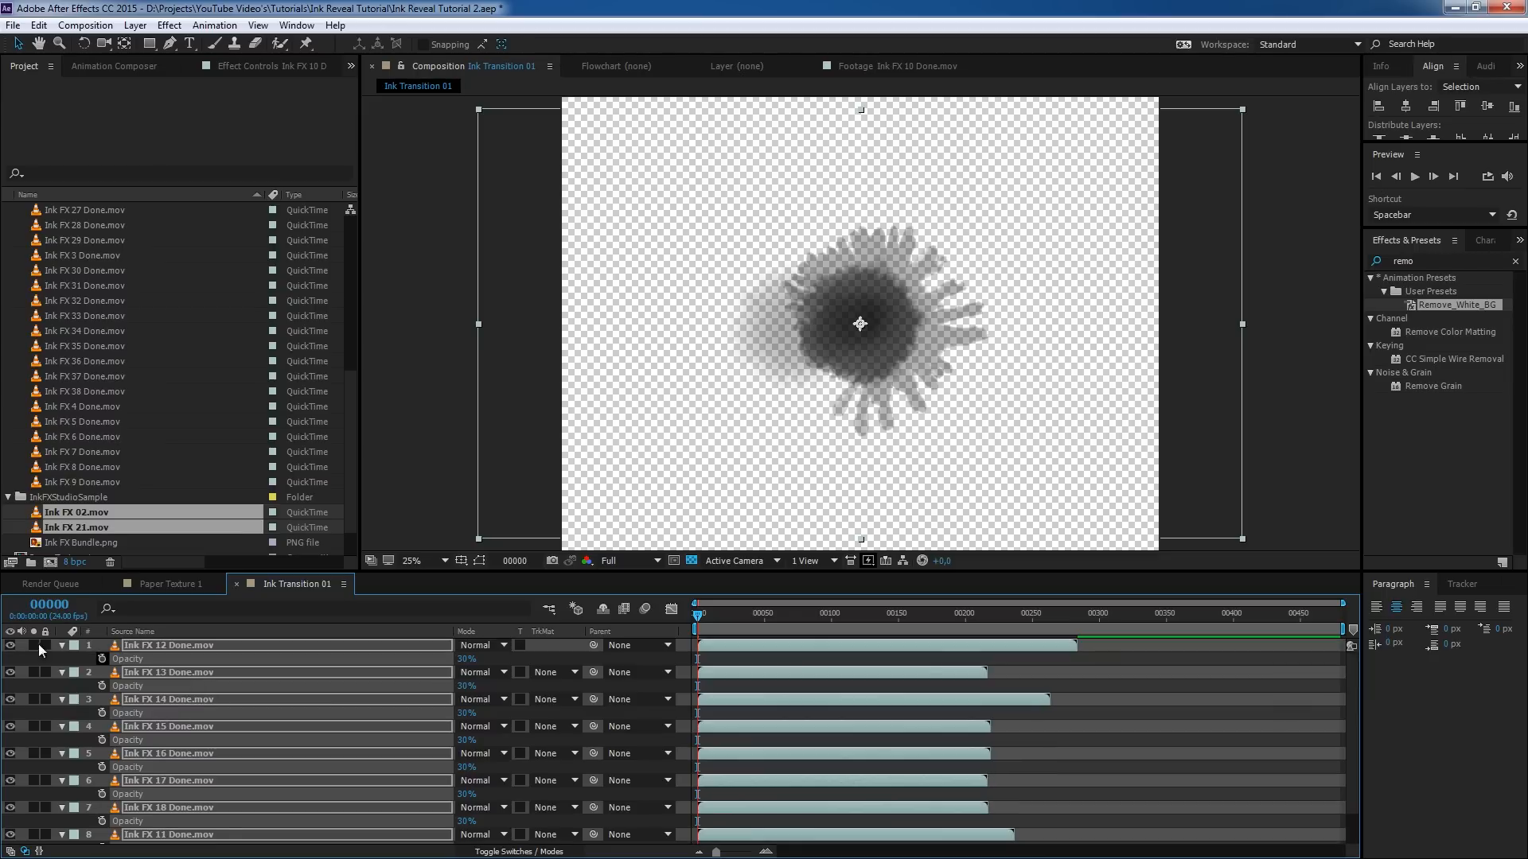
pyautogui.click(738, 779)
# - At frame 15, solo the Ink FX 10 layer and move its ink splat down and to the right in the composition
pyautogui.moveTo(698, 615); pyautogui.dragTo(718, 616)
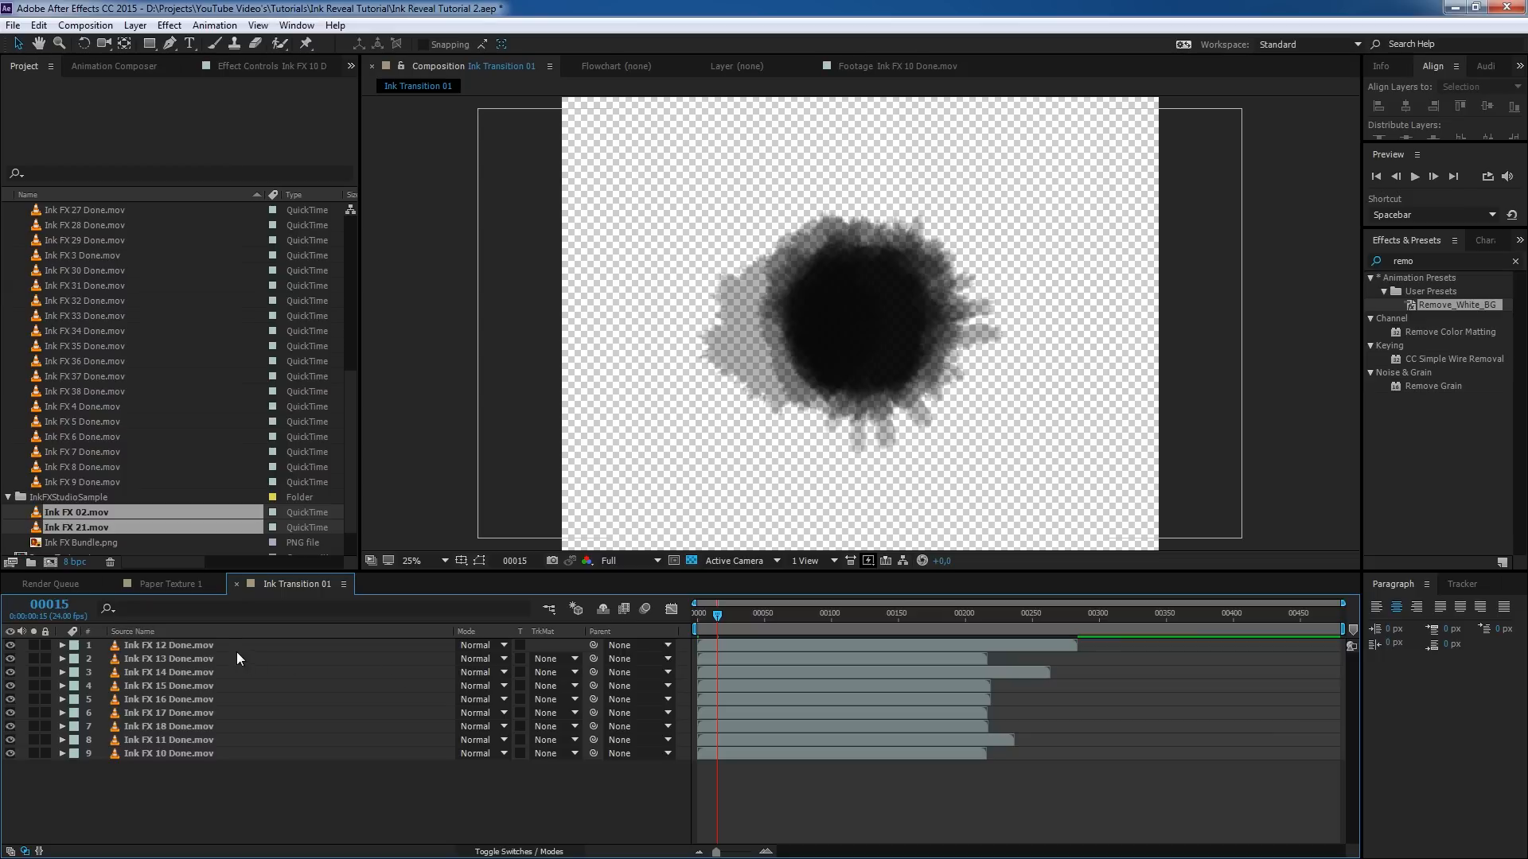
pyautogui.click(183, 752)
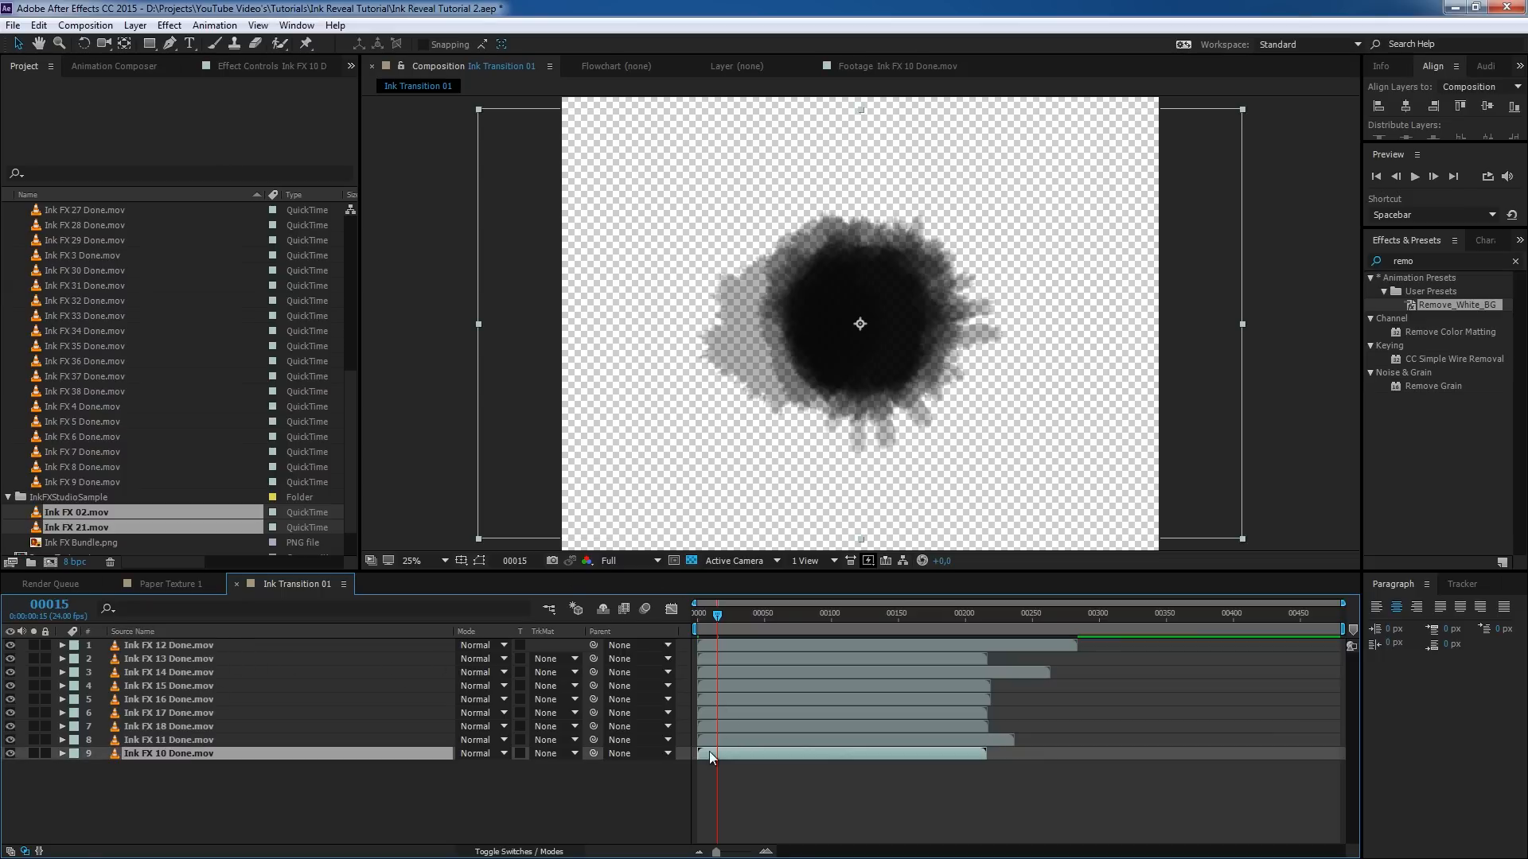
pyautogui.click(37, 751)
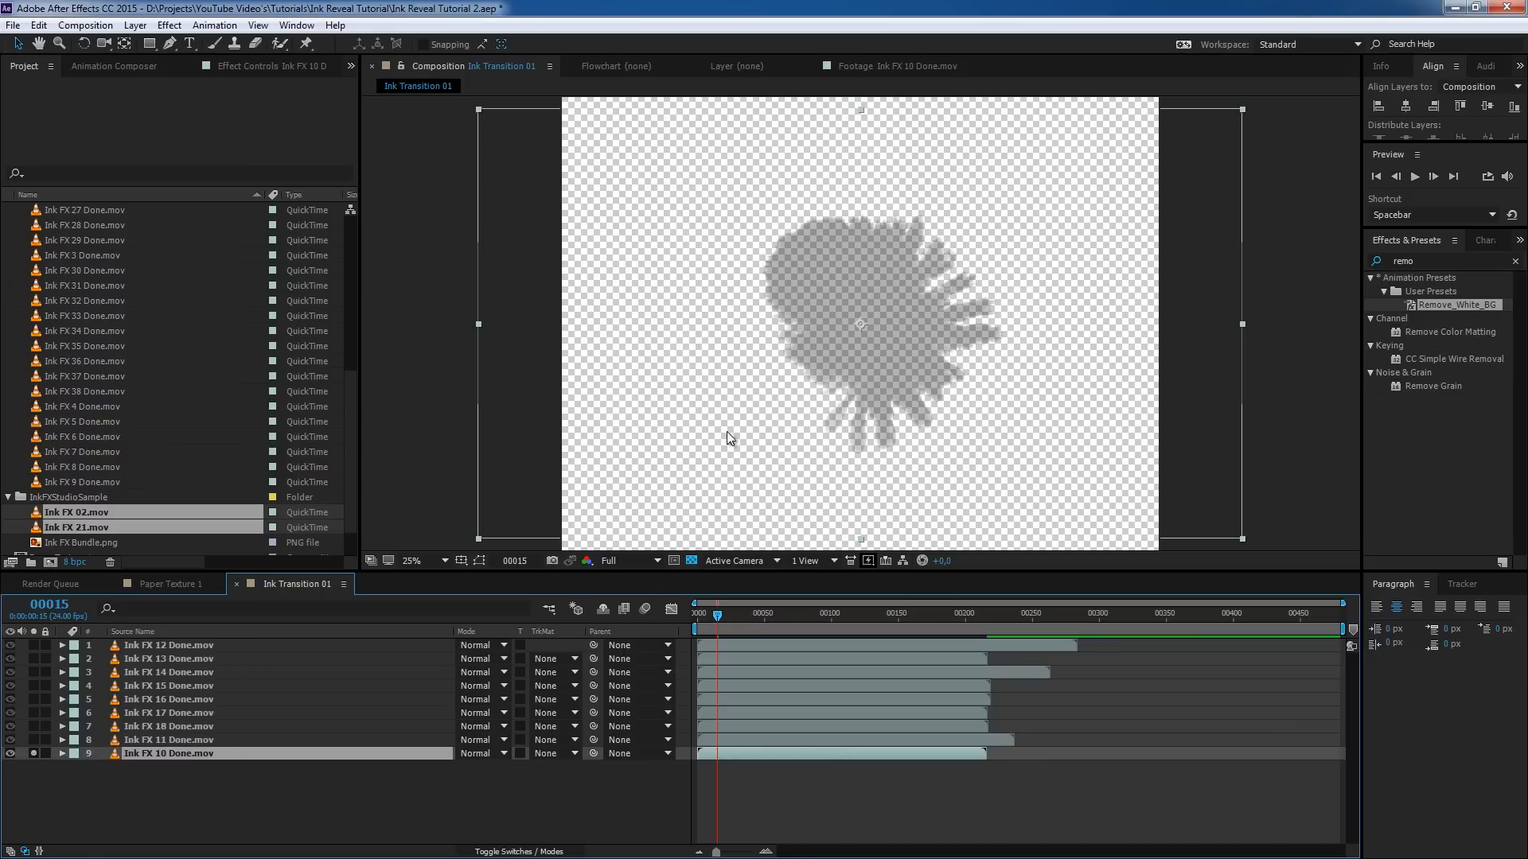
pyautogui.moveTo(521, 436); pyautogui.dragTo(582, 481)
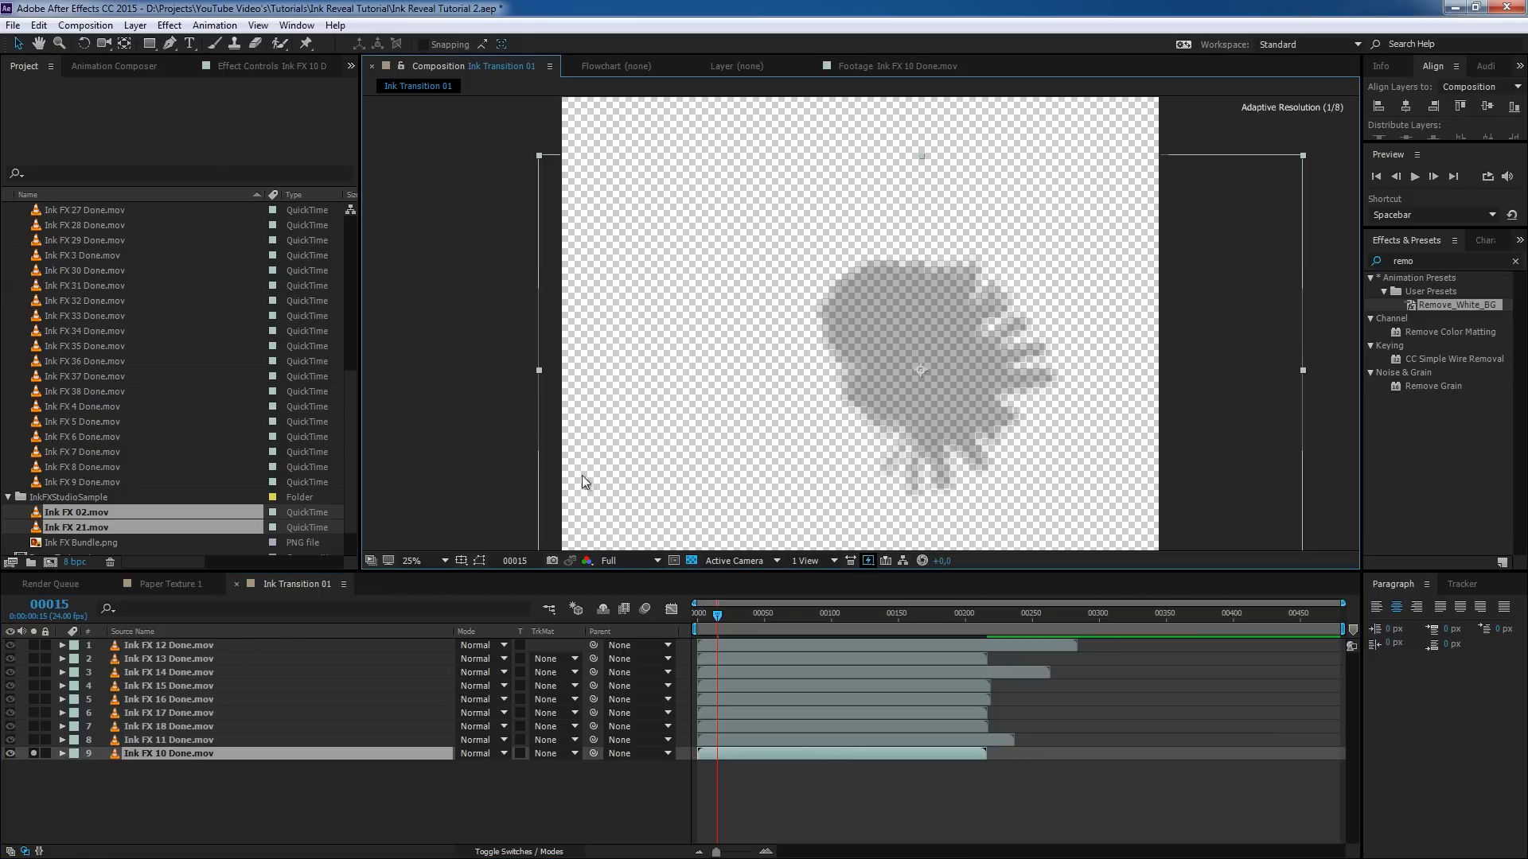
# - Solo the Ink FX 11 layer as well and move its splat down and left, partly overlapping the Ink FX 10 splat
pyautogui.click(34, 740)
pyautogui.click(807, 344)
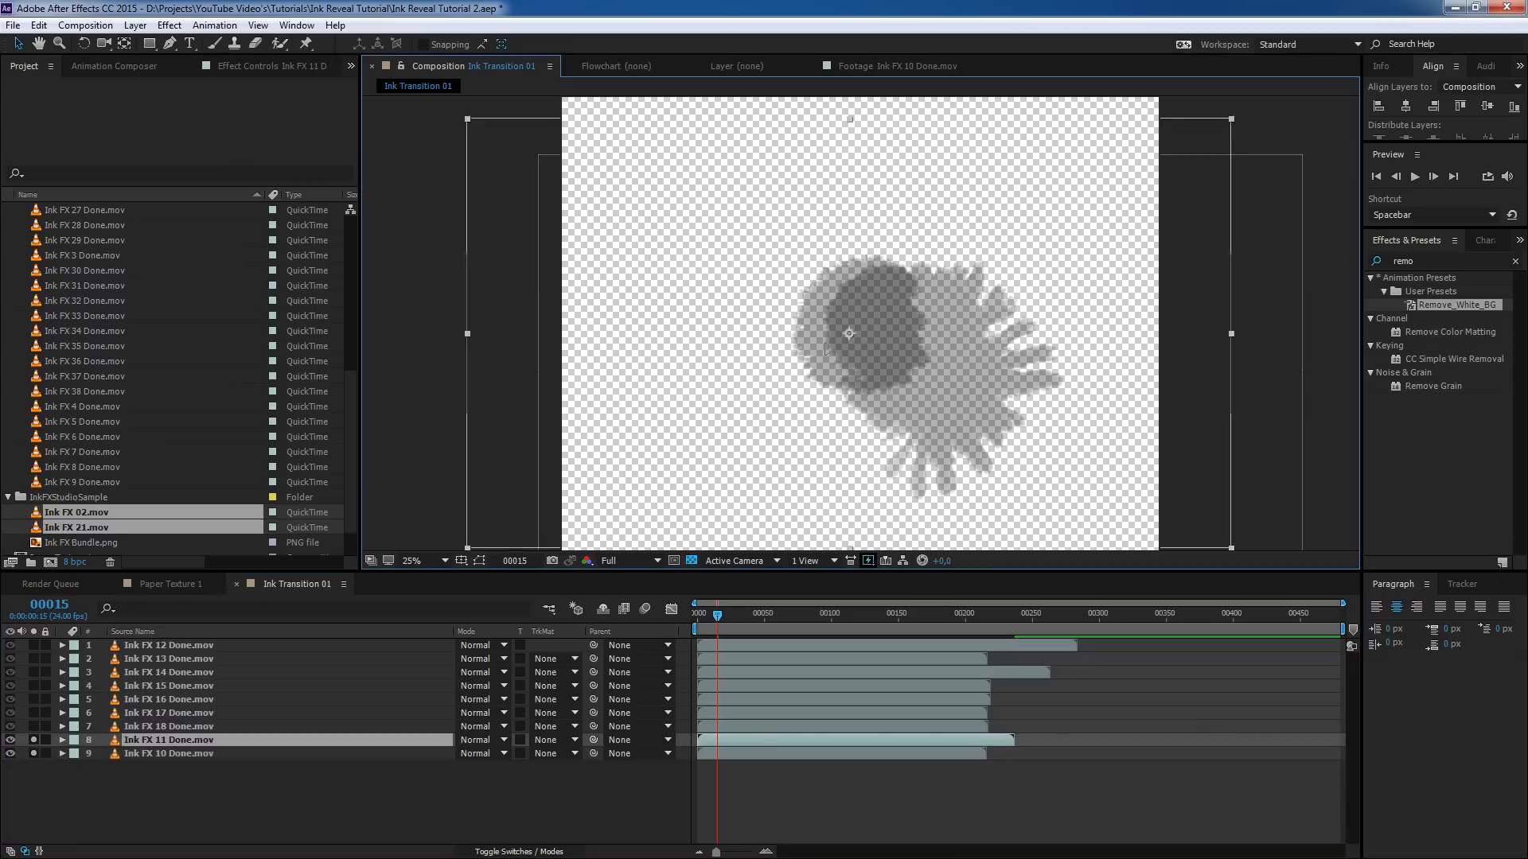
pyautogui.moveTo(826, 350); pyautogui.dragTo(796, 394)
# - Solo the Ink FX 18 and Ink FX 17 layers, moving the first splat up and left and the second up and right
pyautogui.click(140, 730)
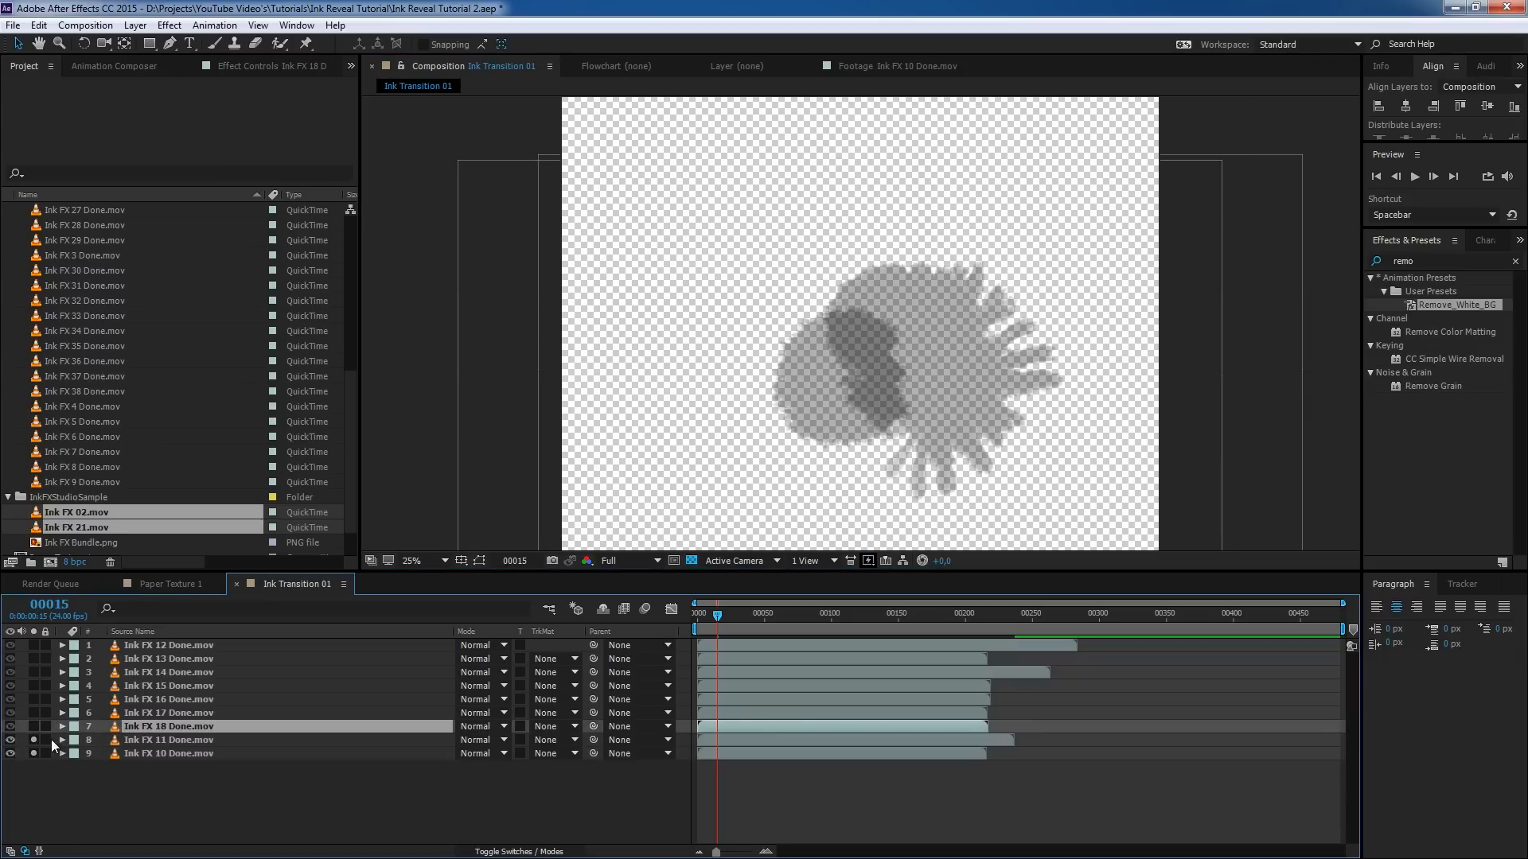
pyautogui.click(34, 727)
pyautogui.moveTo(883, 382); pyautogui.dragTo(842, 350)
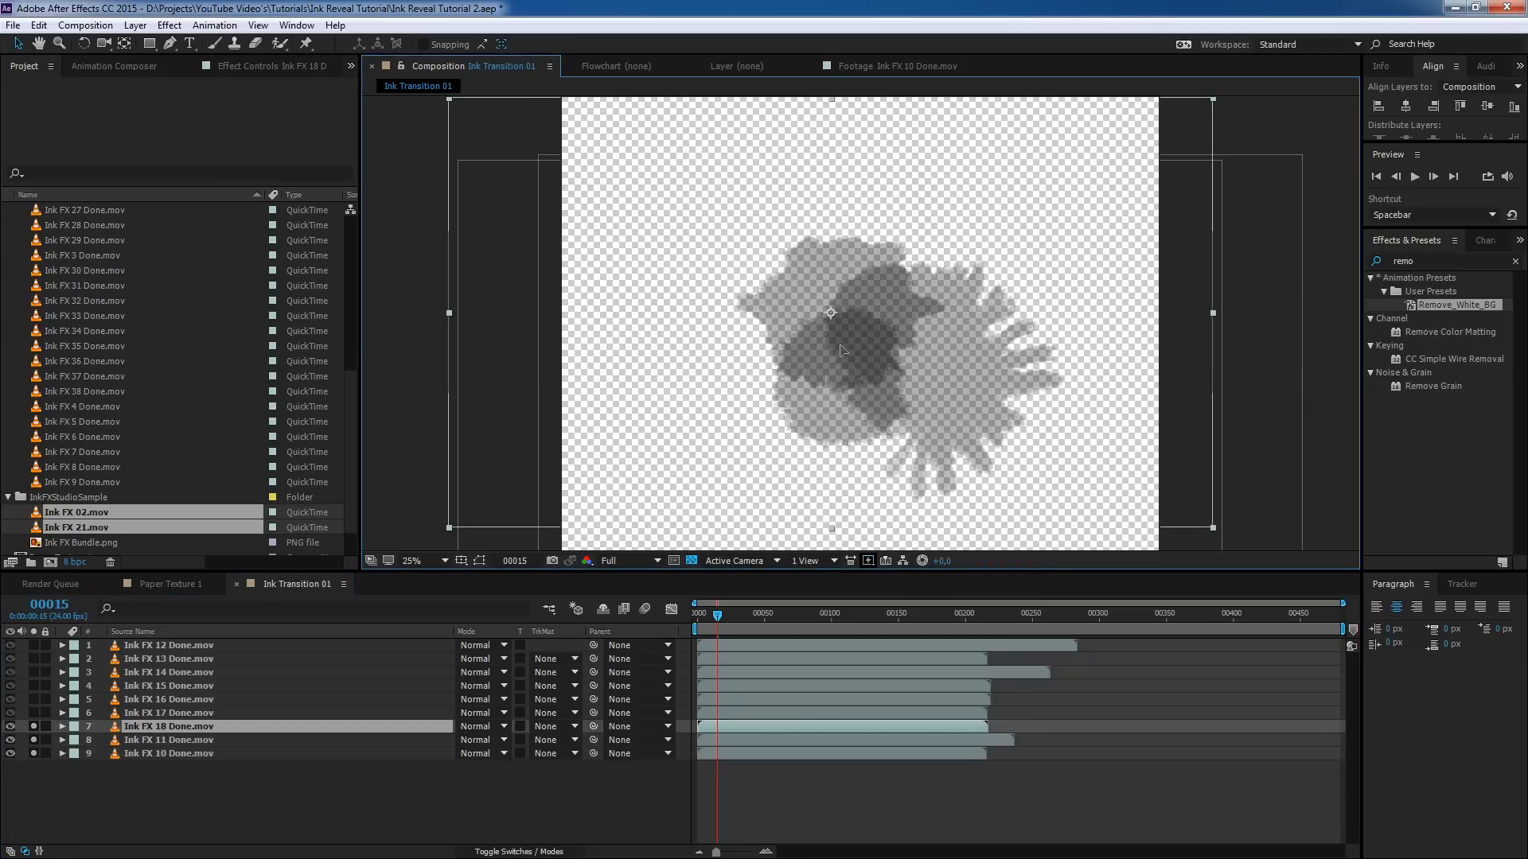
pyautogui.click(136, 711)
pyautogui.click(33, 713)
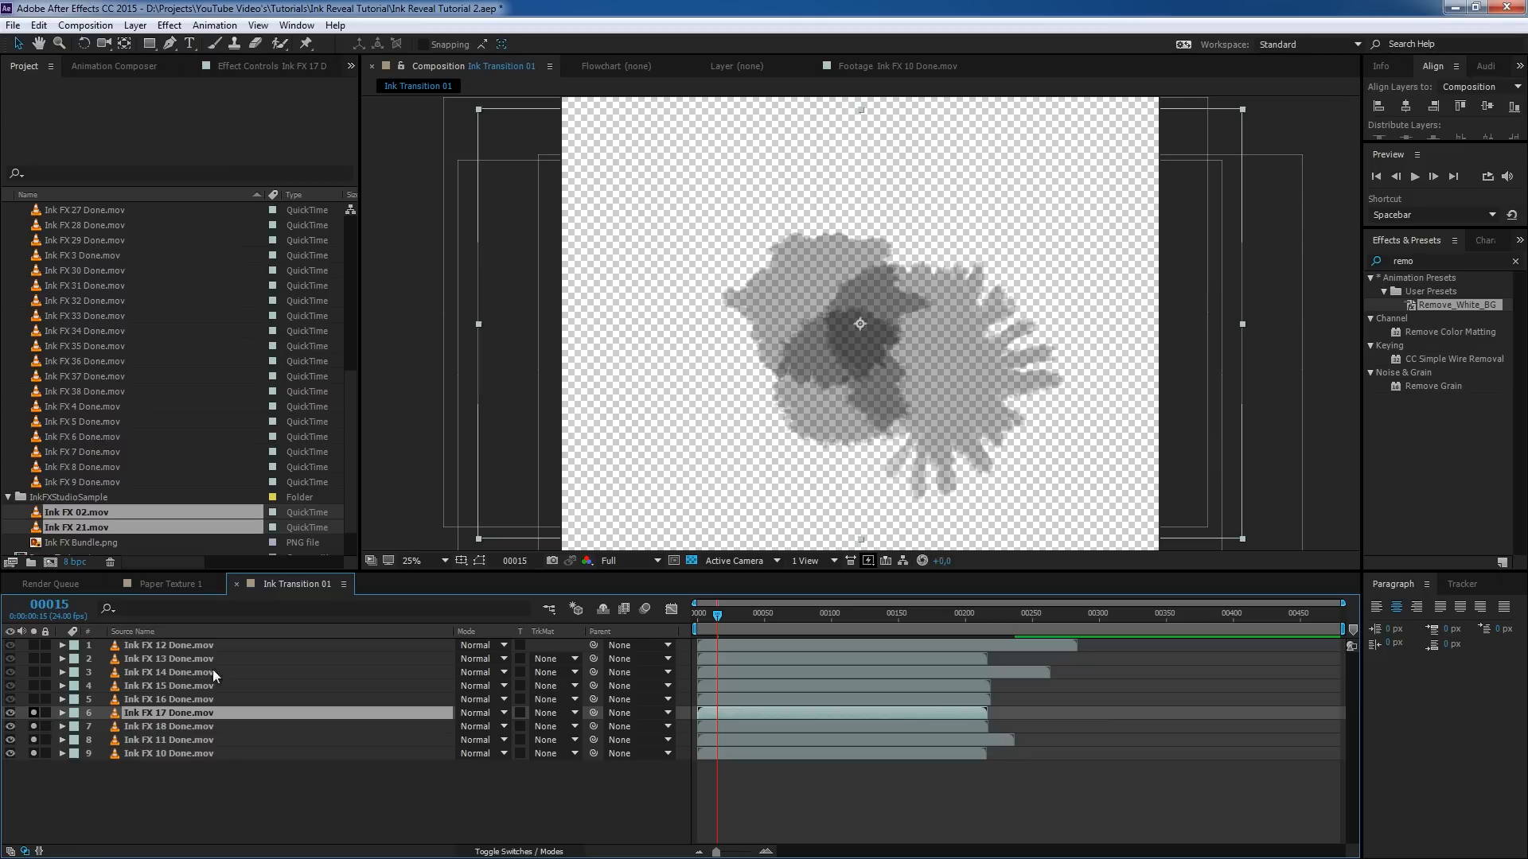
pyautogui.moveTo(832, 365)
pyautogui.mouseDown()
pyautogui.moveTo(890, 287)
pyautogui.moveTo(875, 304)
pyautogui.mouseUp()
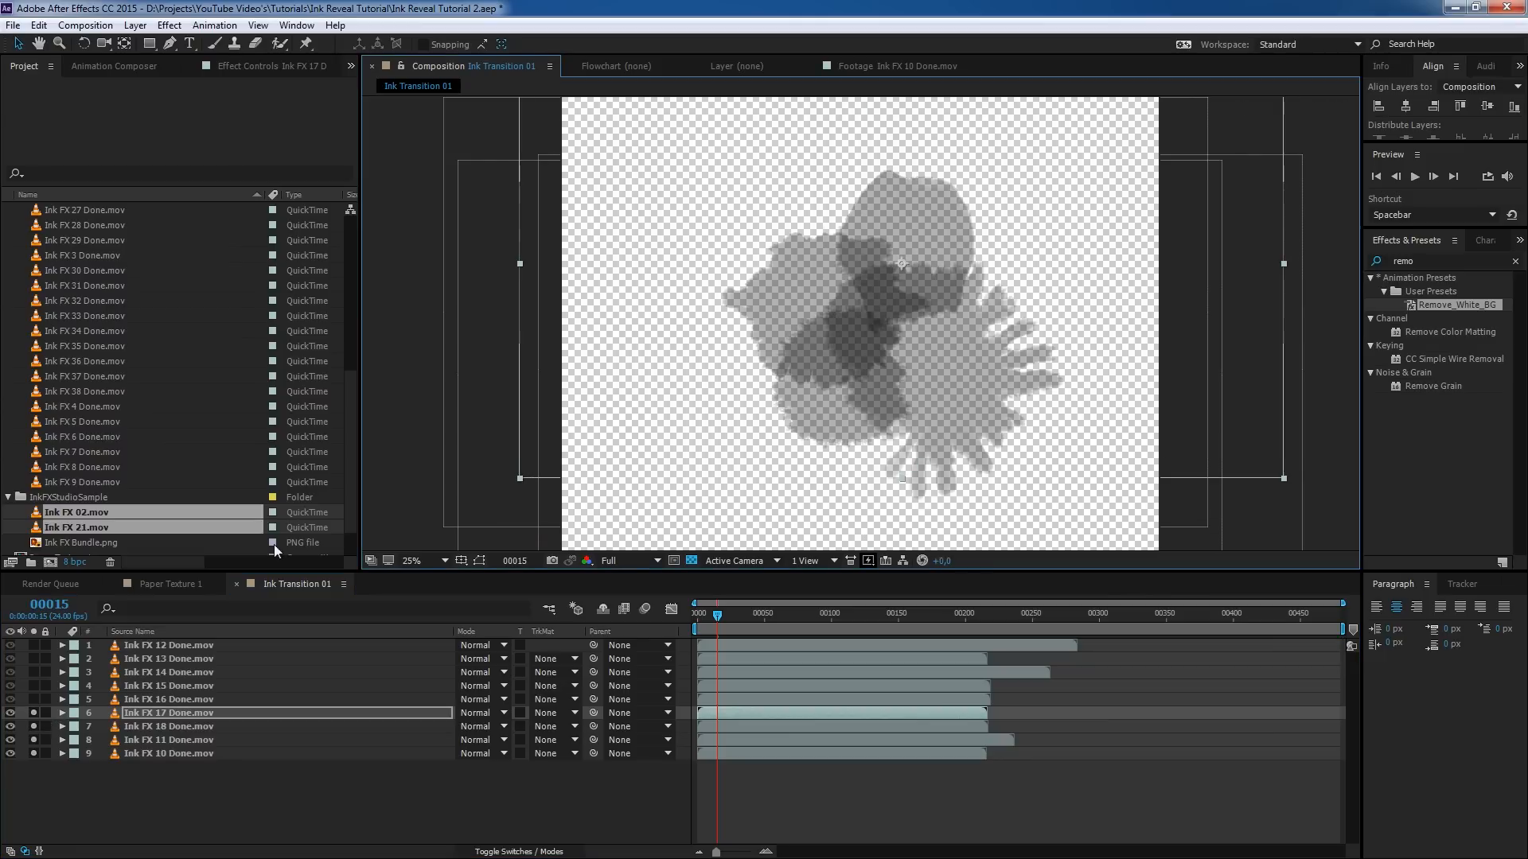
# - Solo the Ink FX 16 and Ink FX 15 layers, moving the Ink FX 16 splat left and the Ink FX 15 splat slightly down
pyautogui.click(136, 700)
pyautogui.click(33, 699)
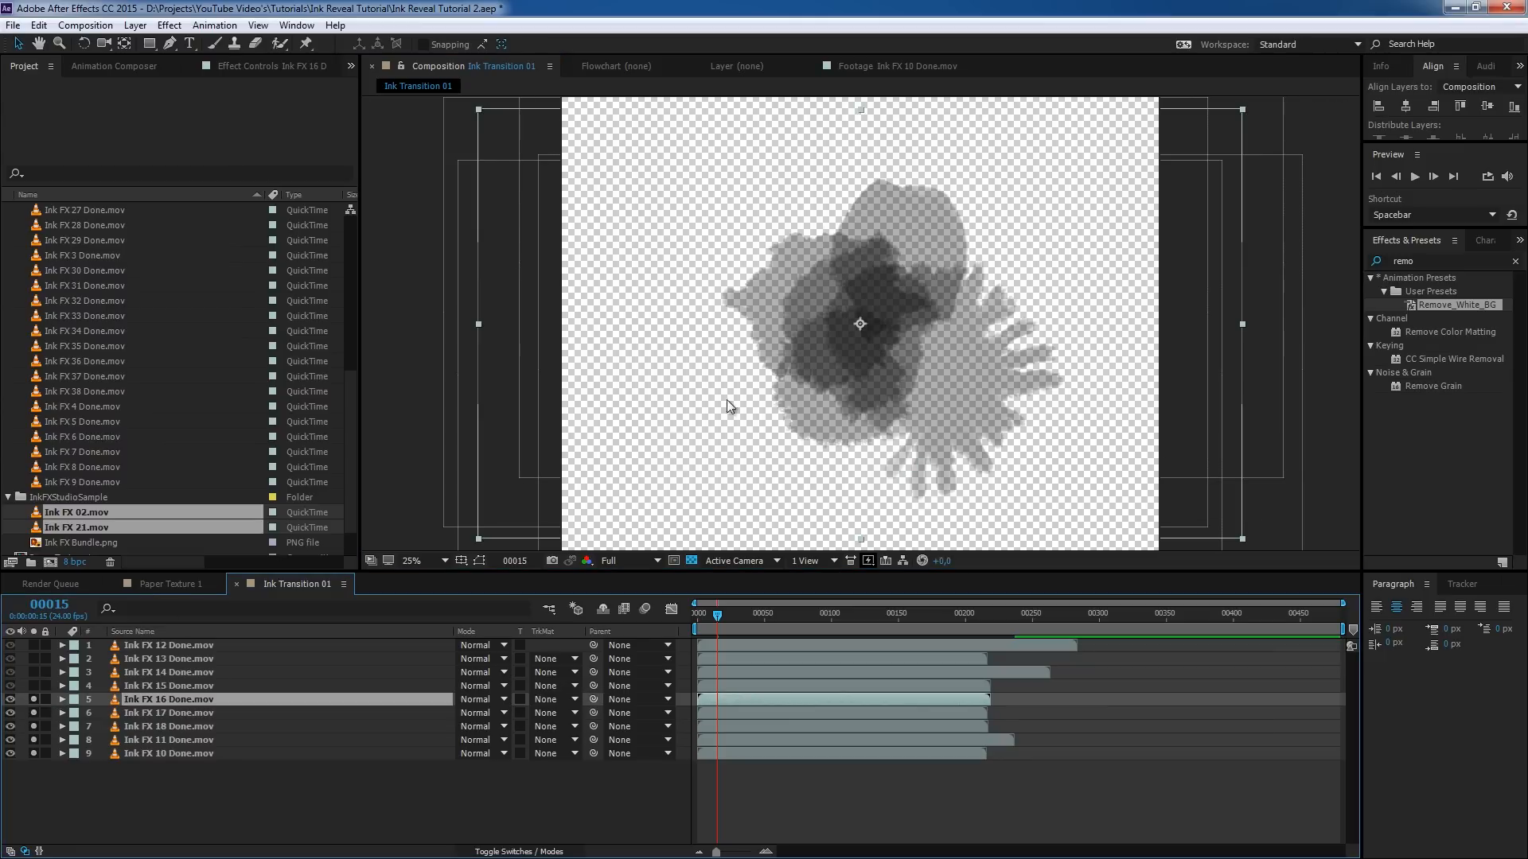
pyautogui.moveTo(889, 362); pyautogui.dragTo(816, 380)
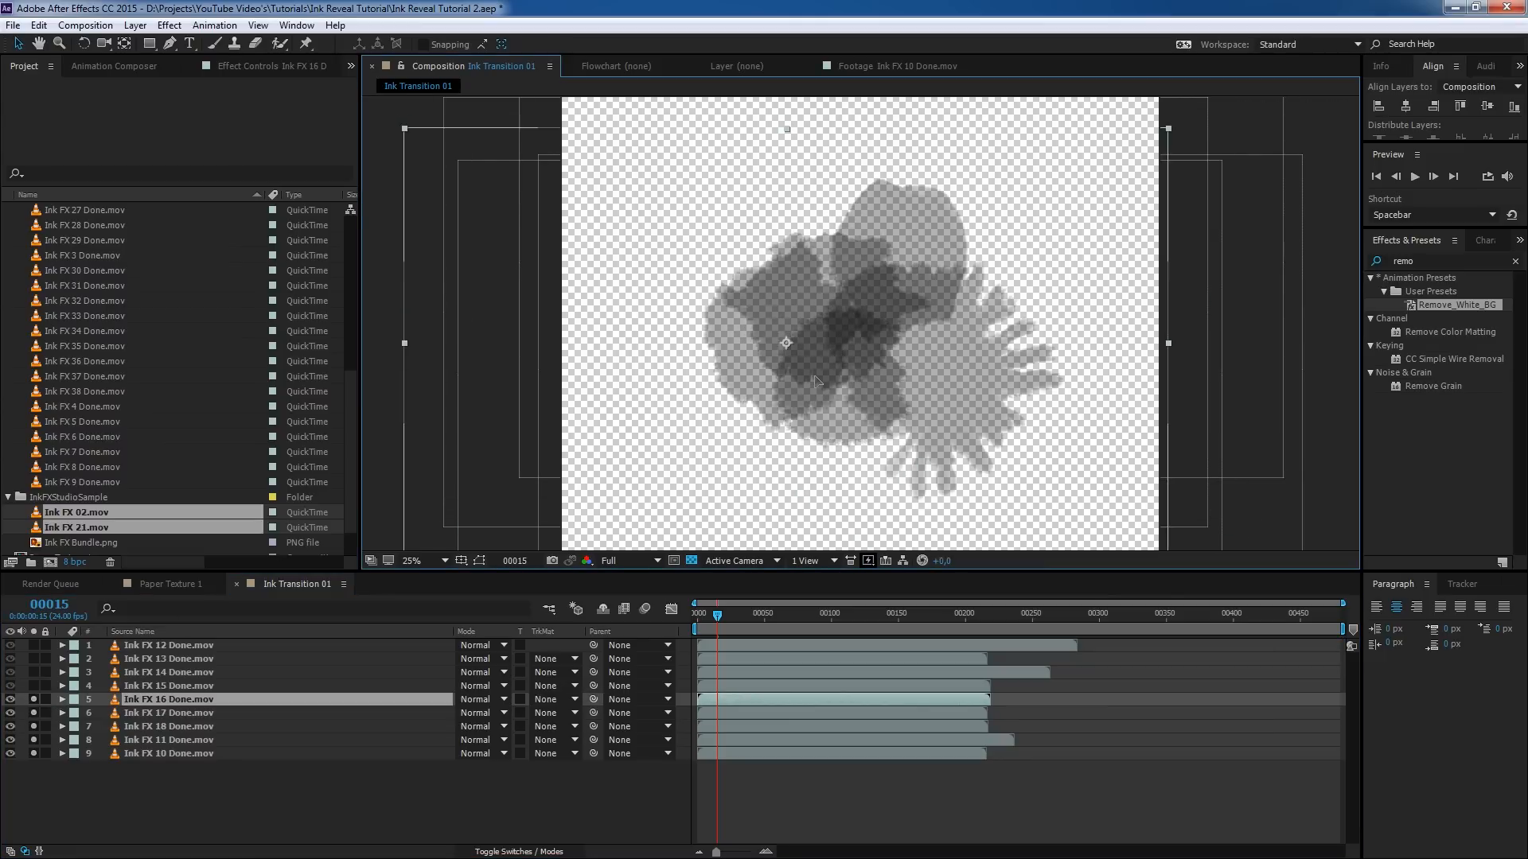
pyautogui.click(160, 686)
pyautogui.click(34, 686)
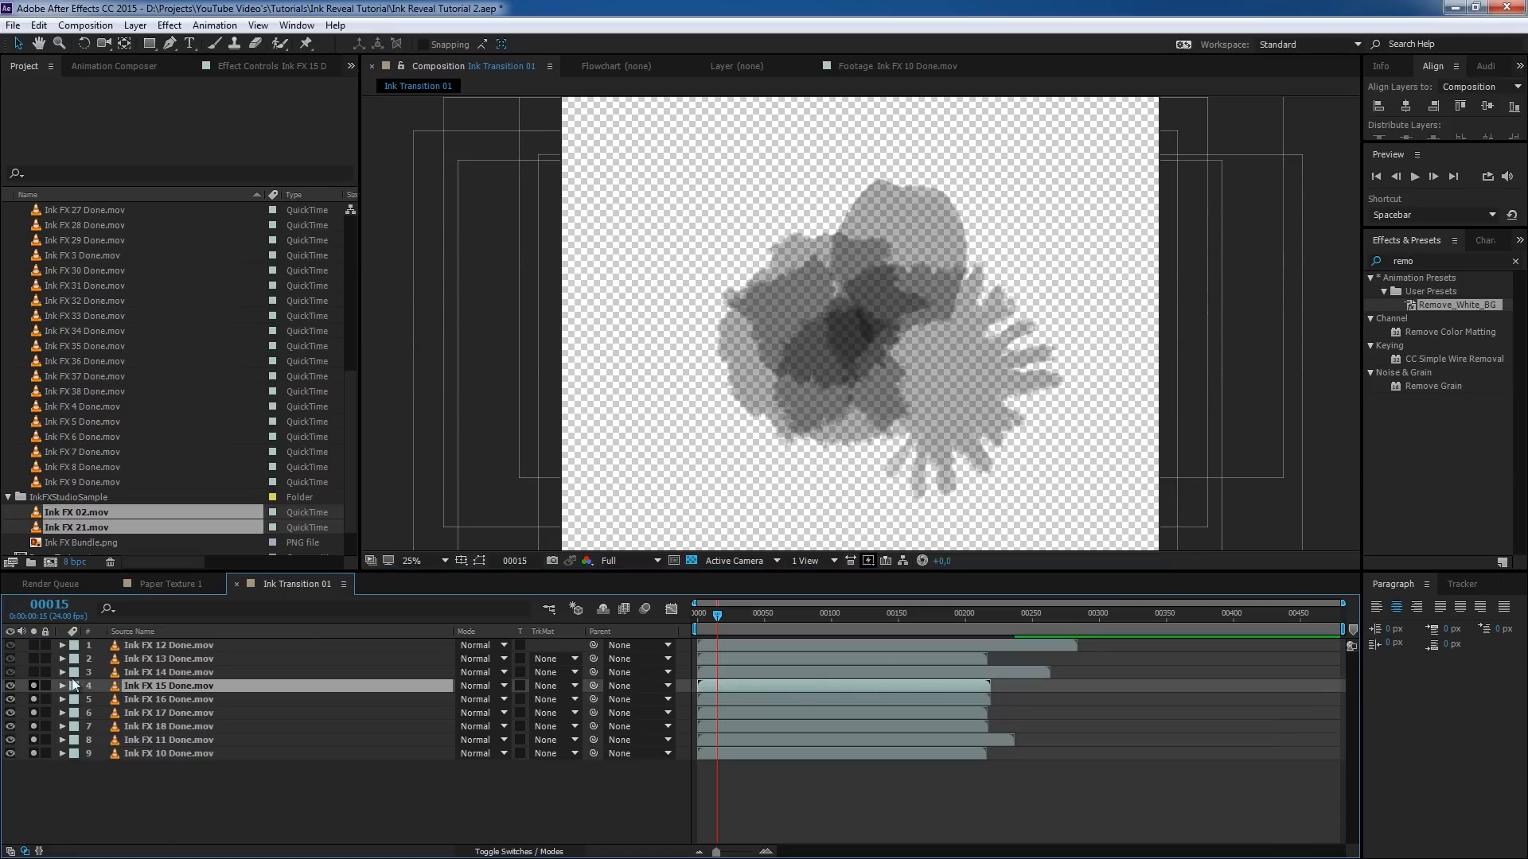
pyautogui.moveTo(855, 378); pyautogui.dragTo(854, 394)
# - Solo the Ink FX 14 layer, shift its splat slightly down, and solo the Ink FX 13 layer as well
pyautogui.click(180, 671)
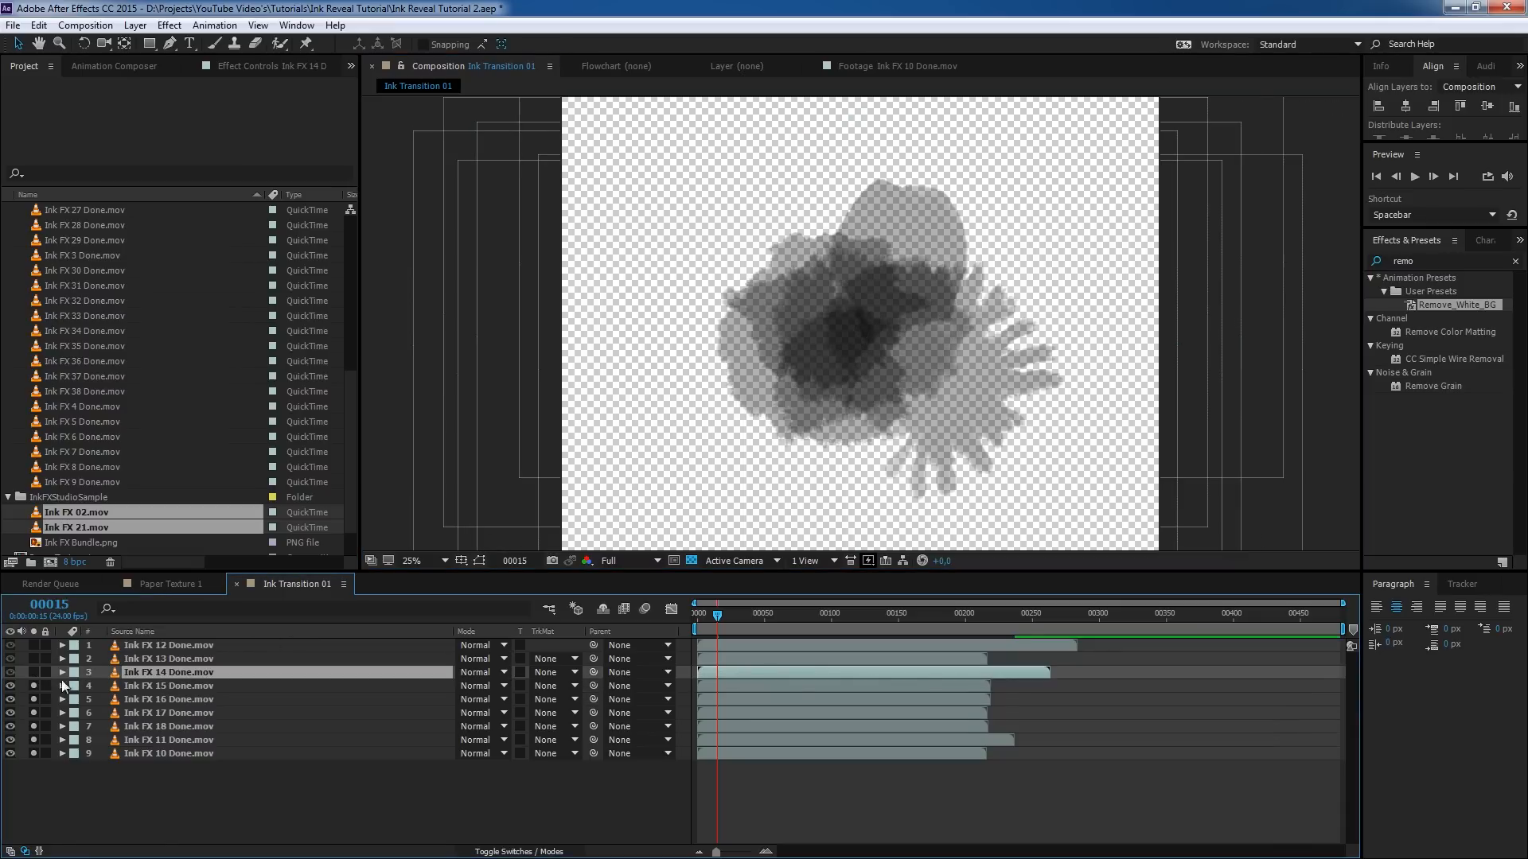
pyautogui.click(33, 673)
pyautogui.moveTo(886, 296); pyautogui.dragTo(885, 308)
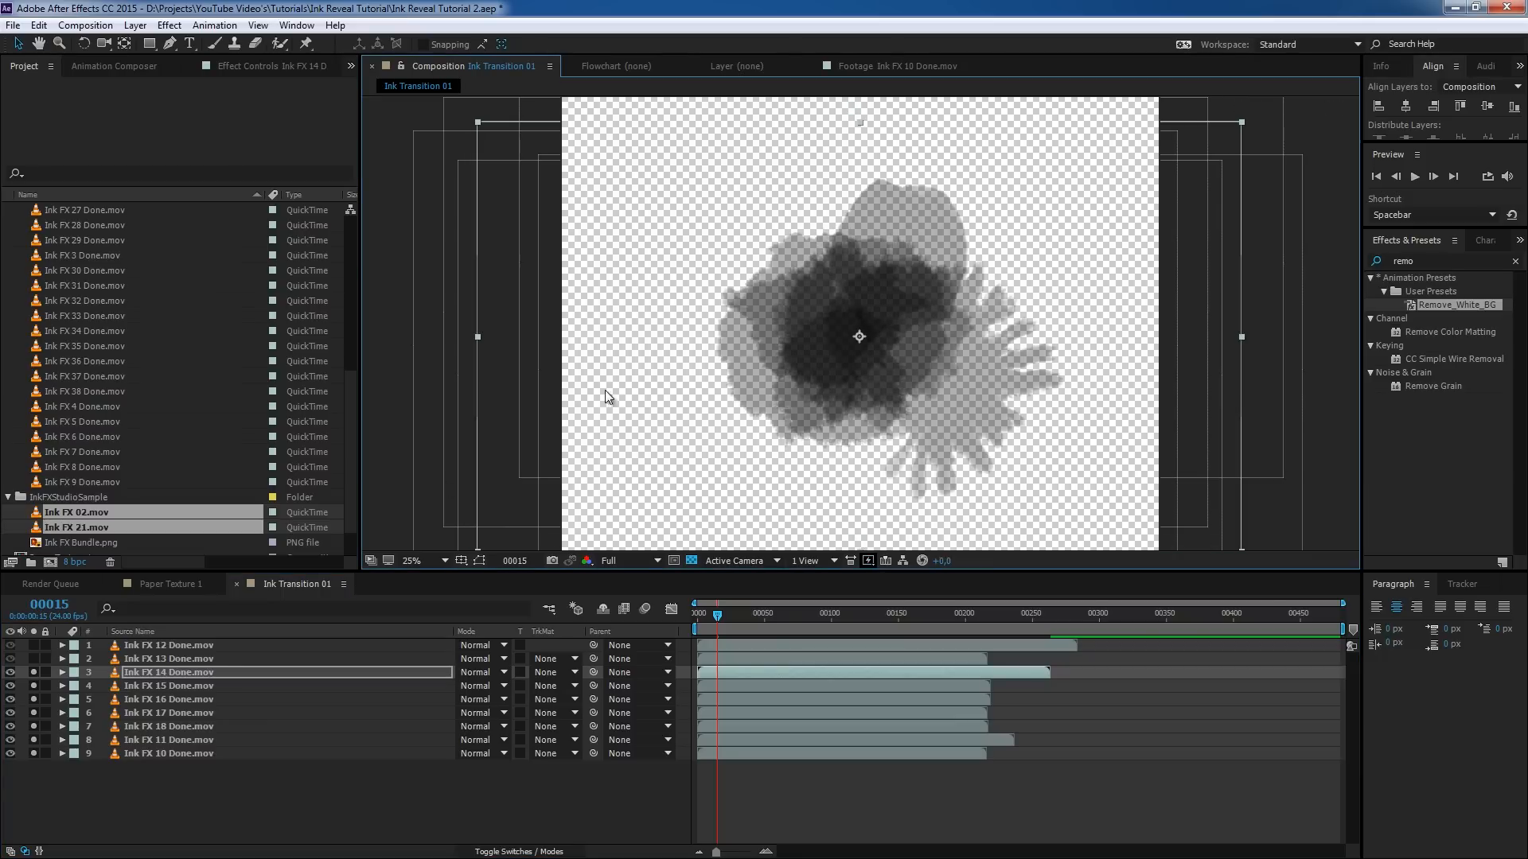
pyautogui.click(166, 656)
pyautogui.click(32, 659)
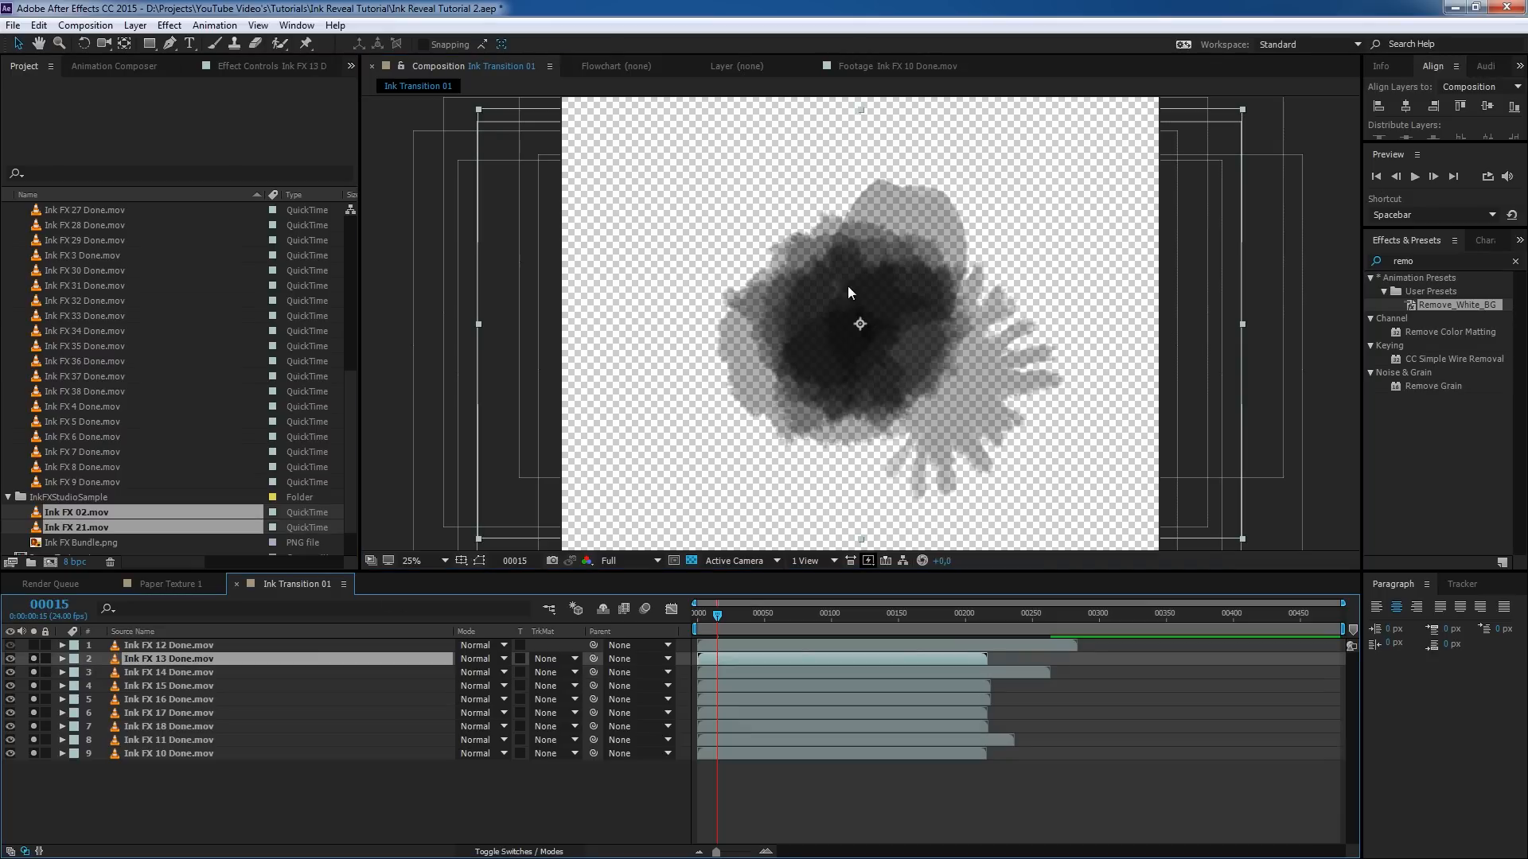
# - Solo the Ink FX 12 layer and move its splat right over the dark centre of the ink cluster
pyautogui.click(140, 643)
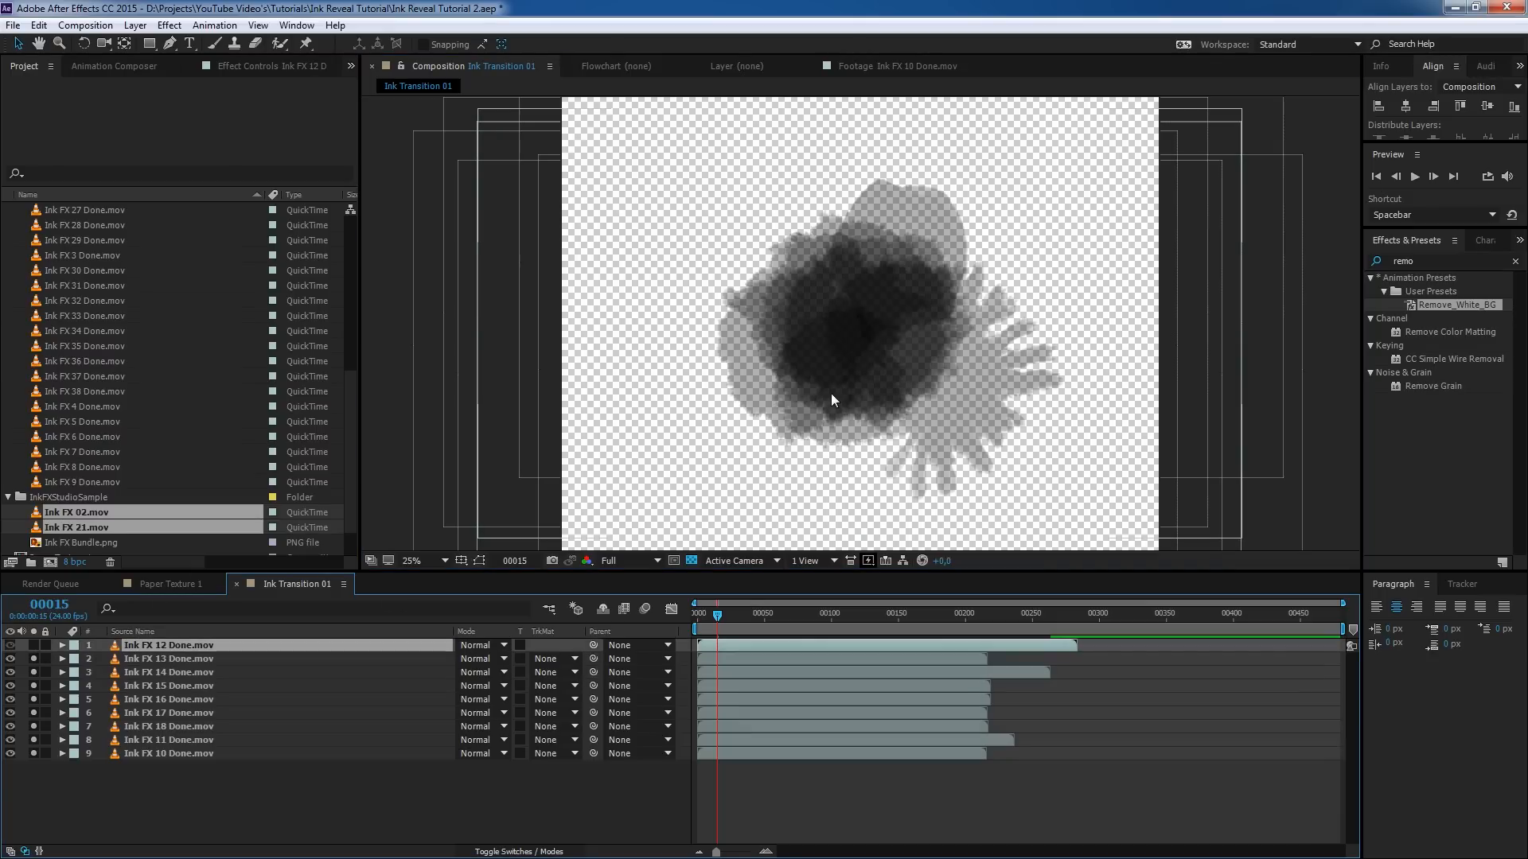
pyautogui.click(32, 643)
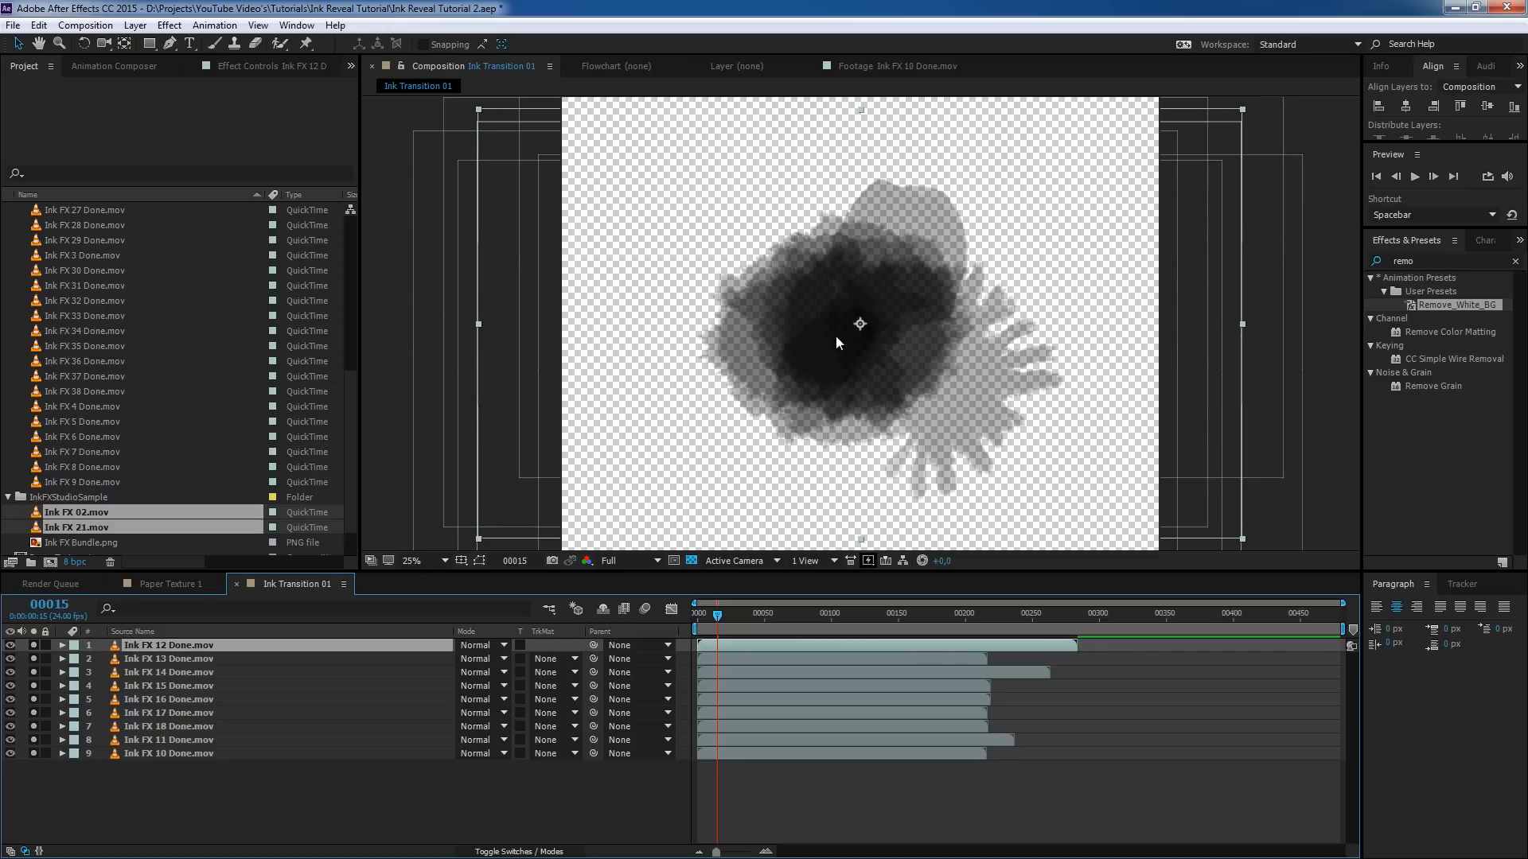
pyautogui.moveTo(837, 373); pyautogui.dragTo(850, 358)
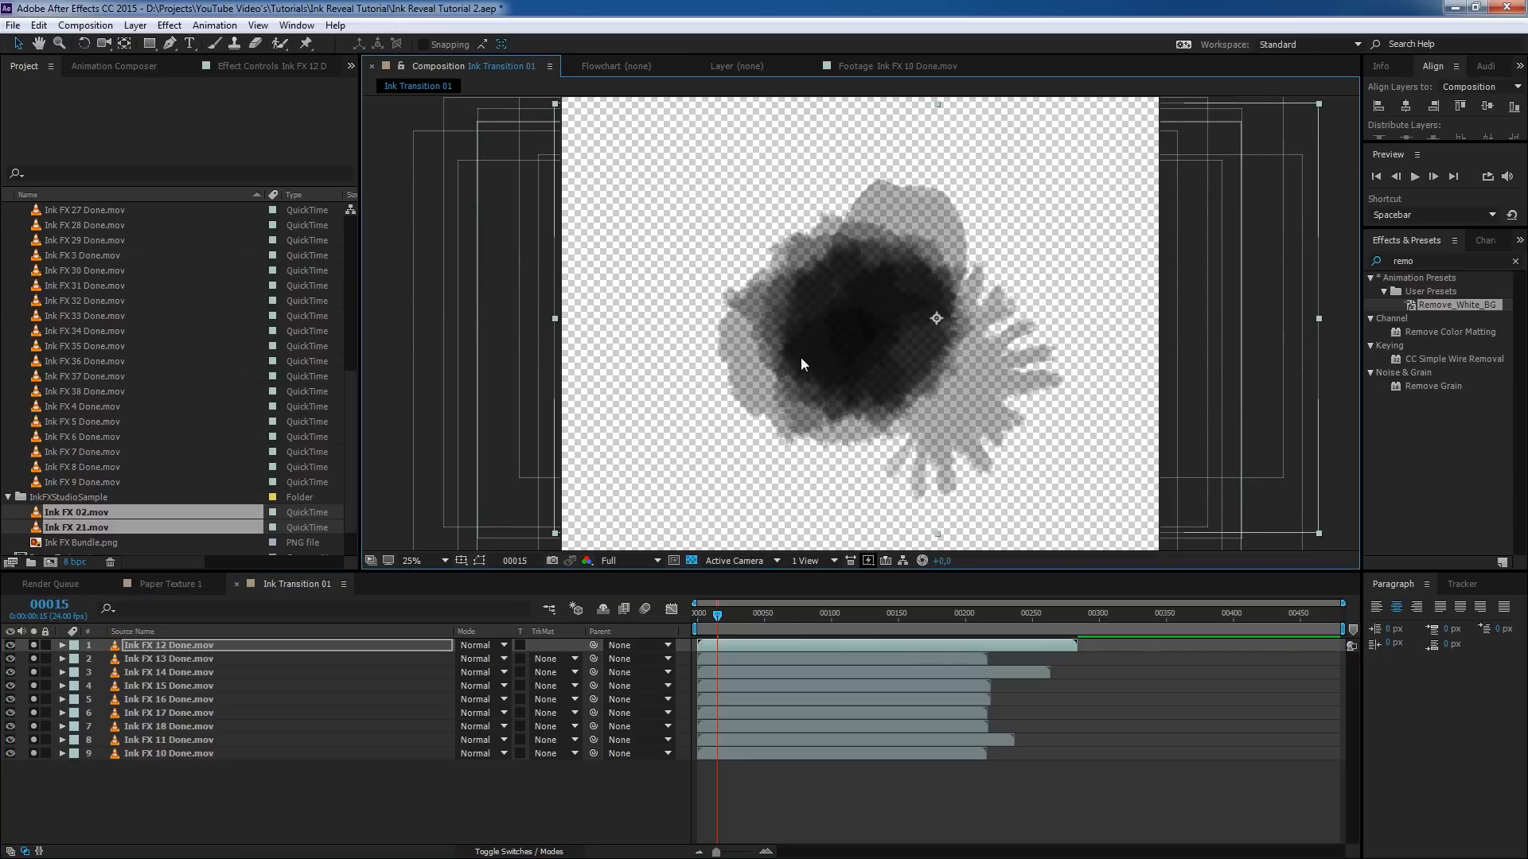
# - Set the Ink FX 12 layer's opacity to 75% and nudge its splat slightly down
pyautogui.click(156, 646)
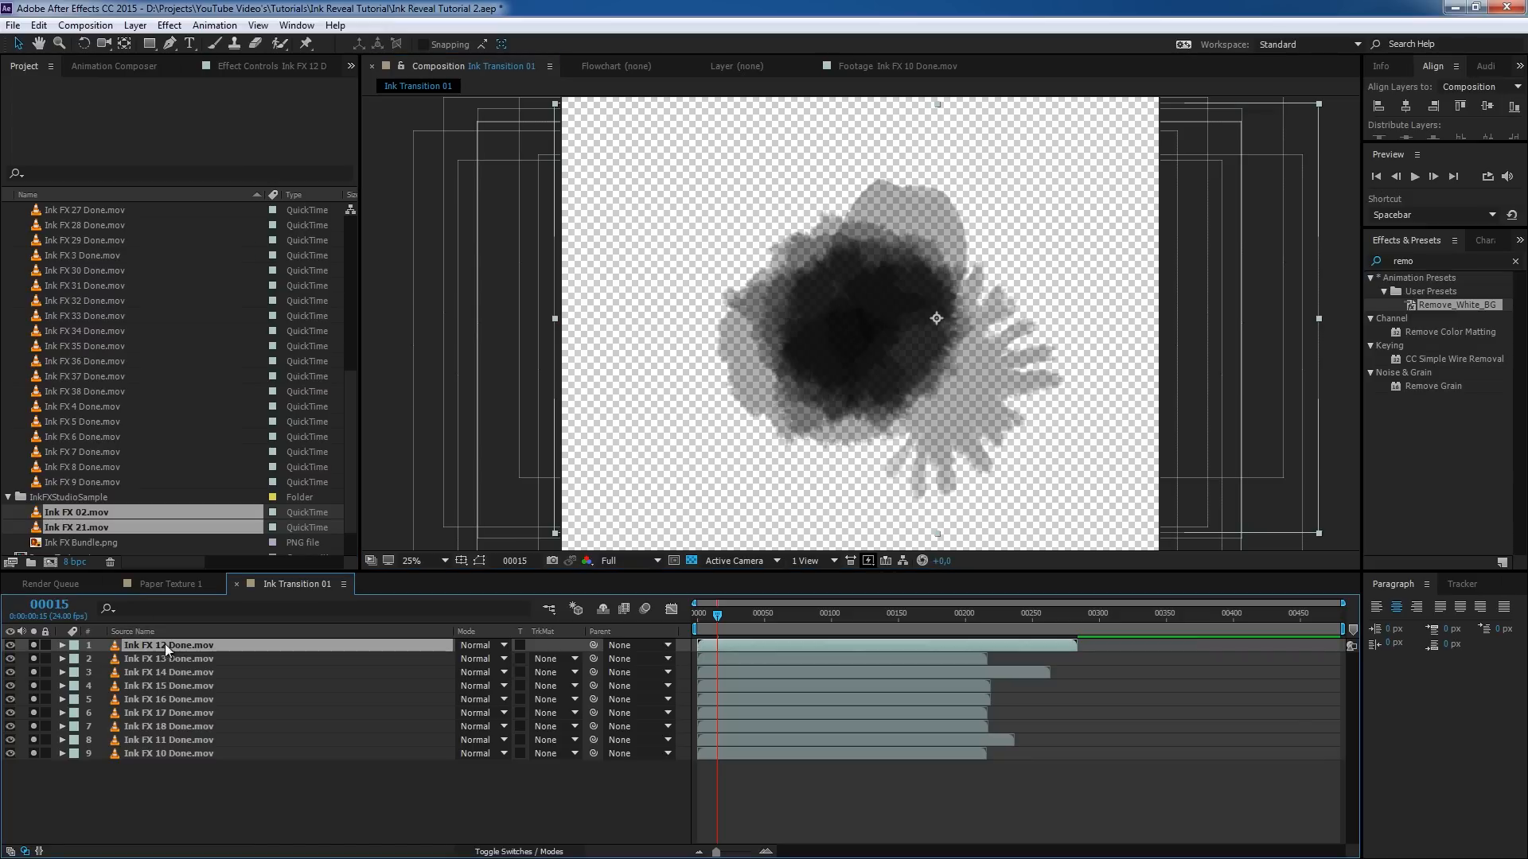
pyautogui.press('t')
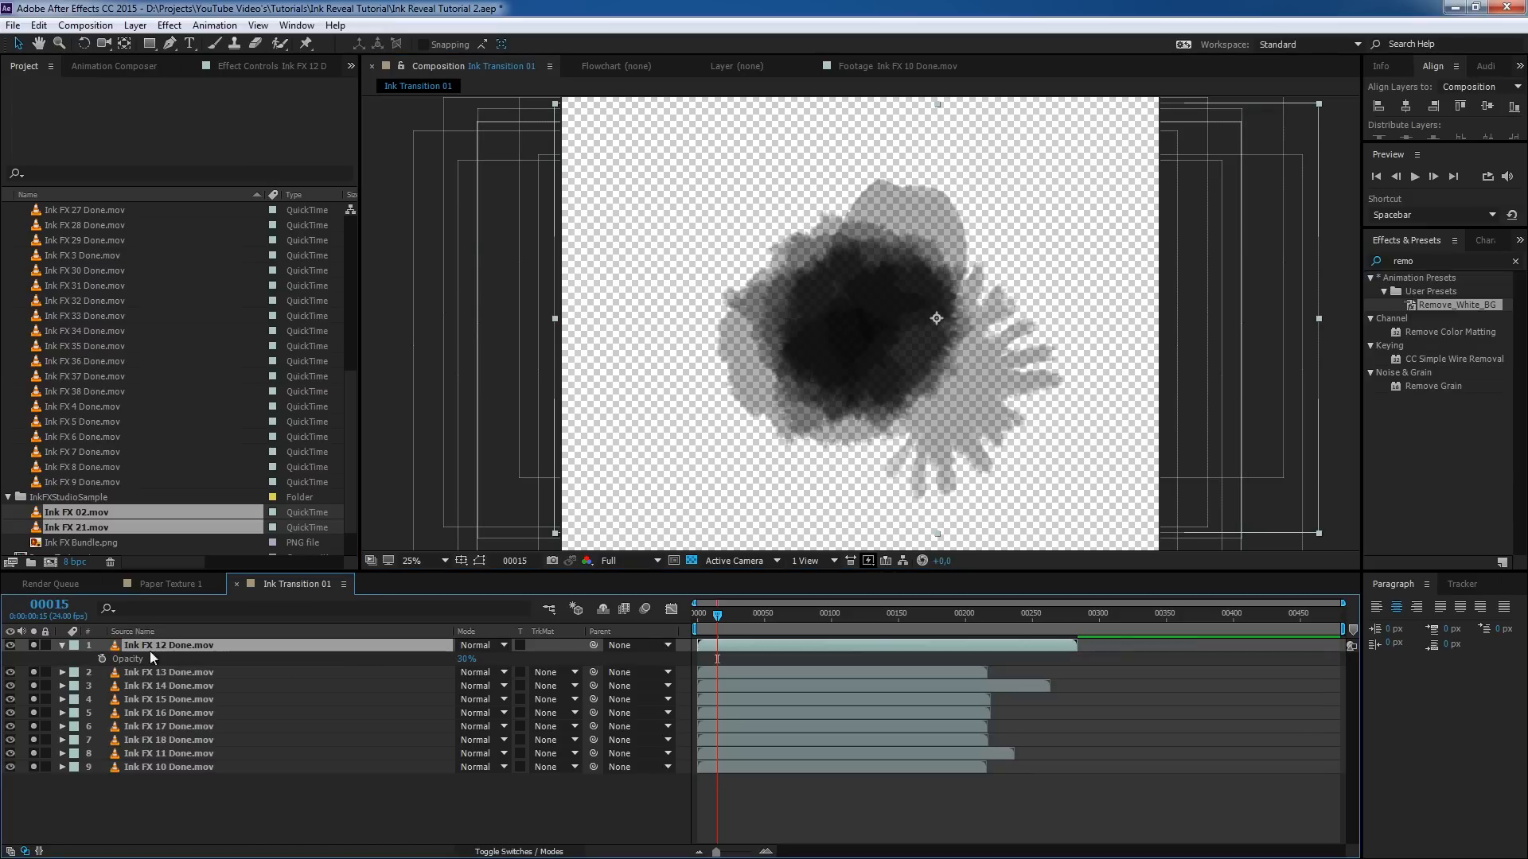
pyautogui.click(462, 659)
pyautogui.write('75')
pyautogui.press('Return')
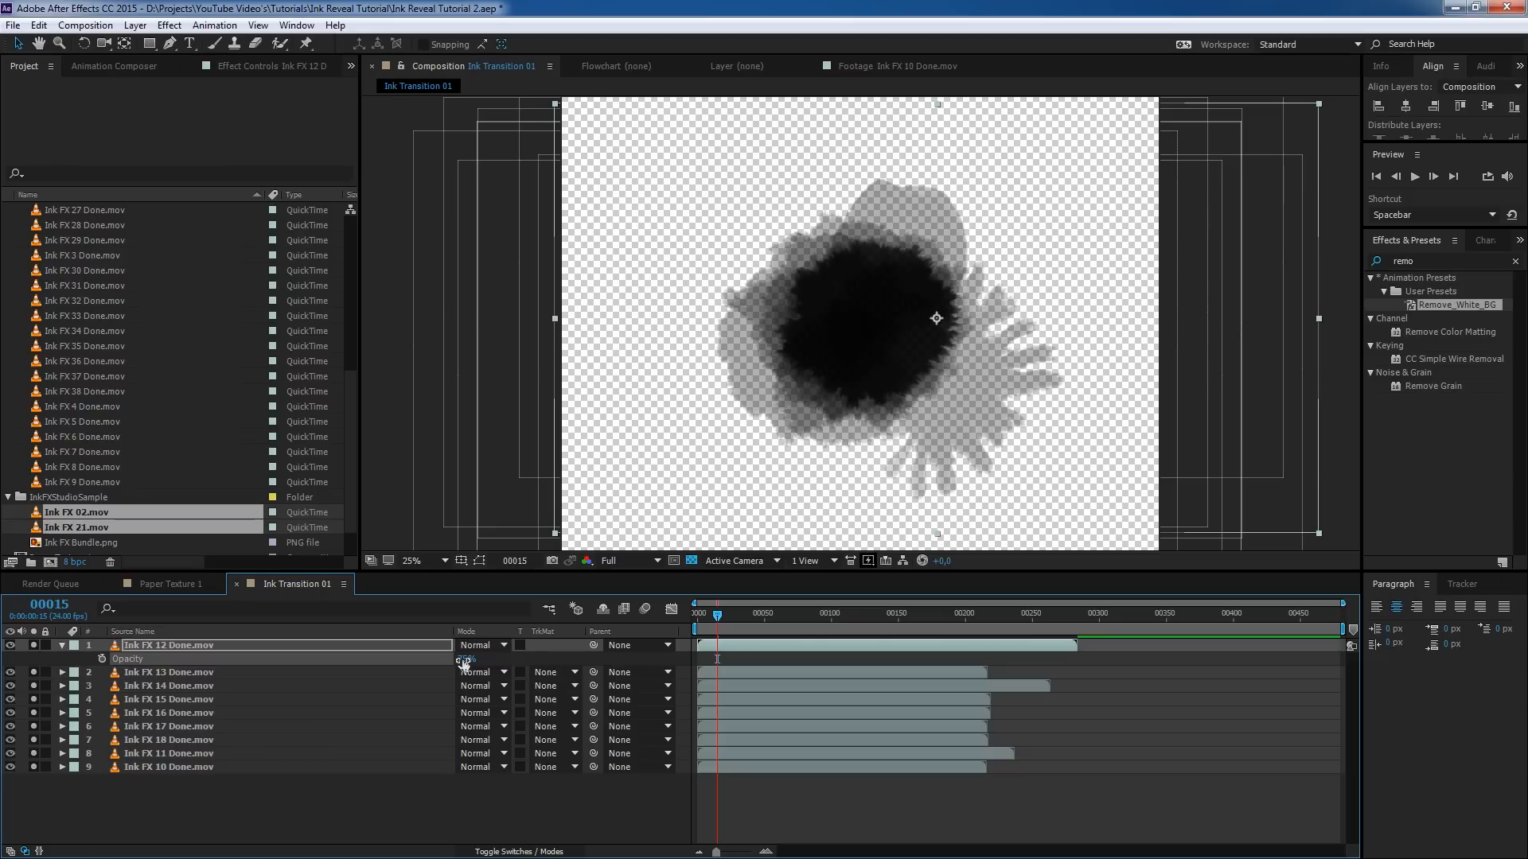
pyautogui.moveTo(869, 363)
pyautogui.mouseDown()
pyautogui.moveTo(849, 366)
pyautogui.moveTo(872, 370)
pyautogui.mouseUp()
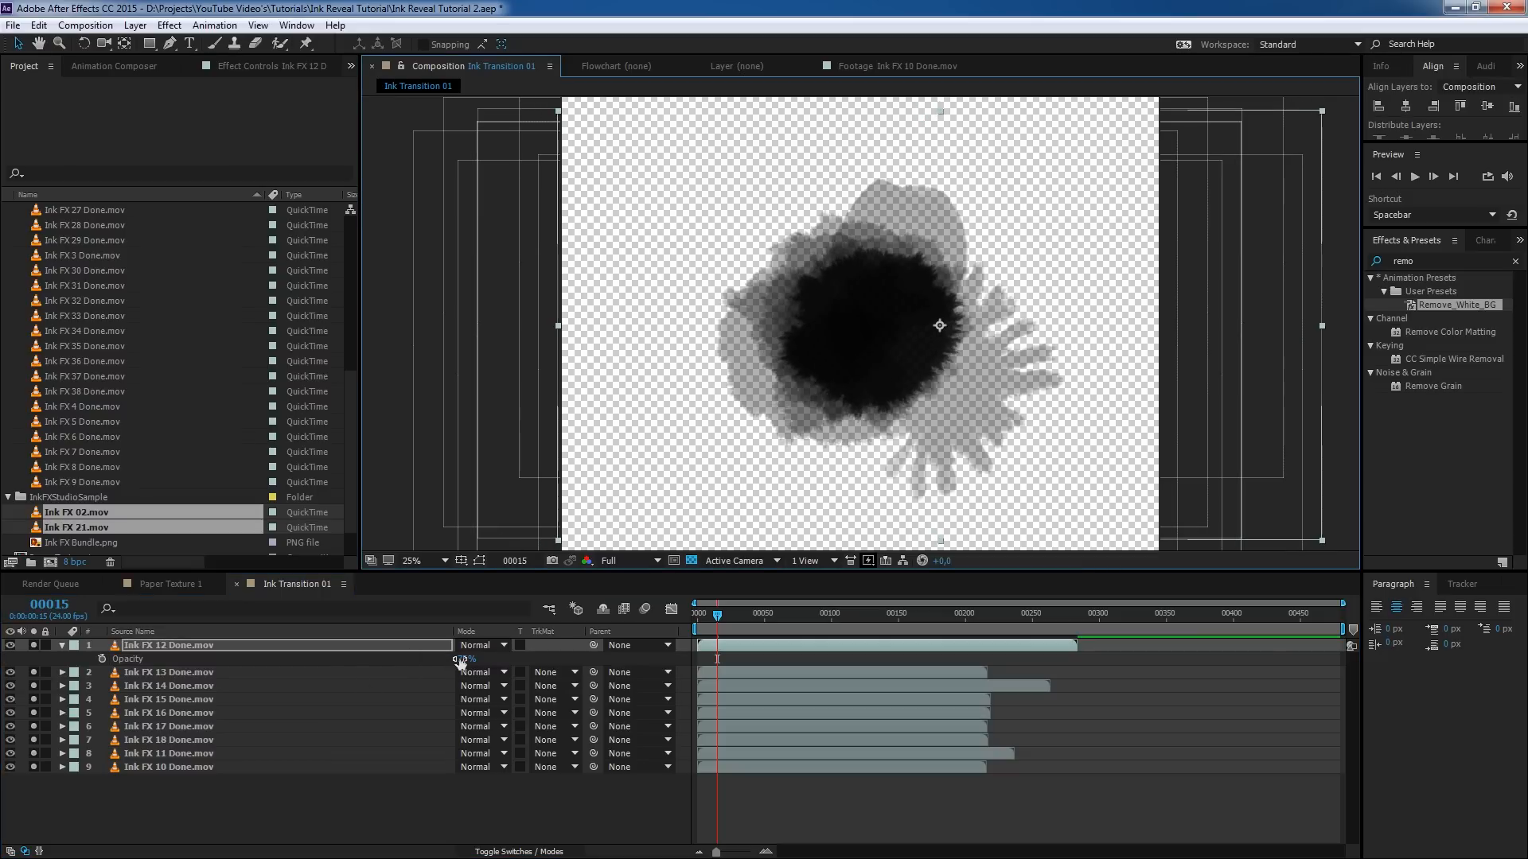
# - Duplicate the Ink FX 12 layer, scale the copy to 80%, and move it down and right onto the spiky splat
pyautogui.click(289, 646)
pyautogui.hotkey('ctrl', 'd')
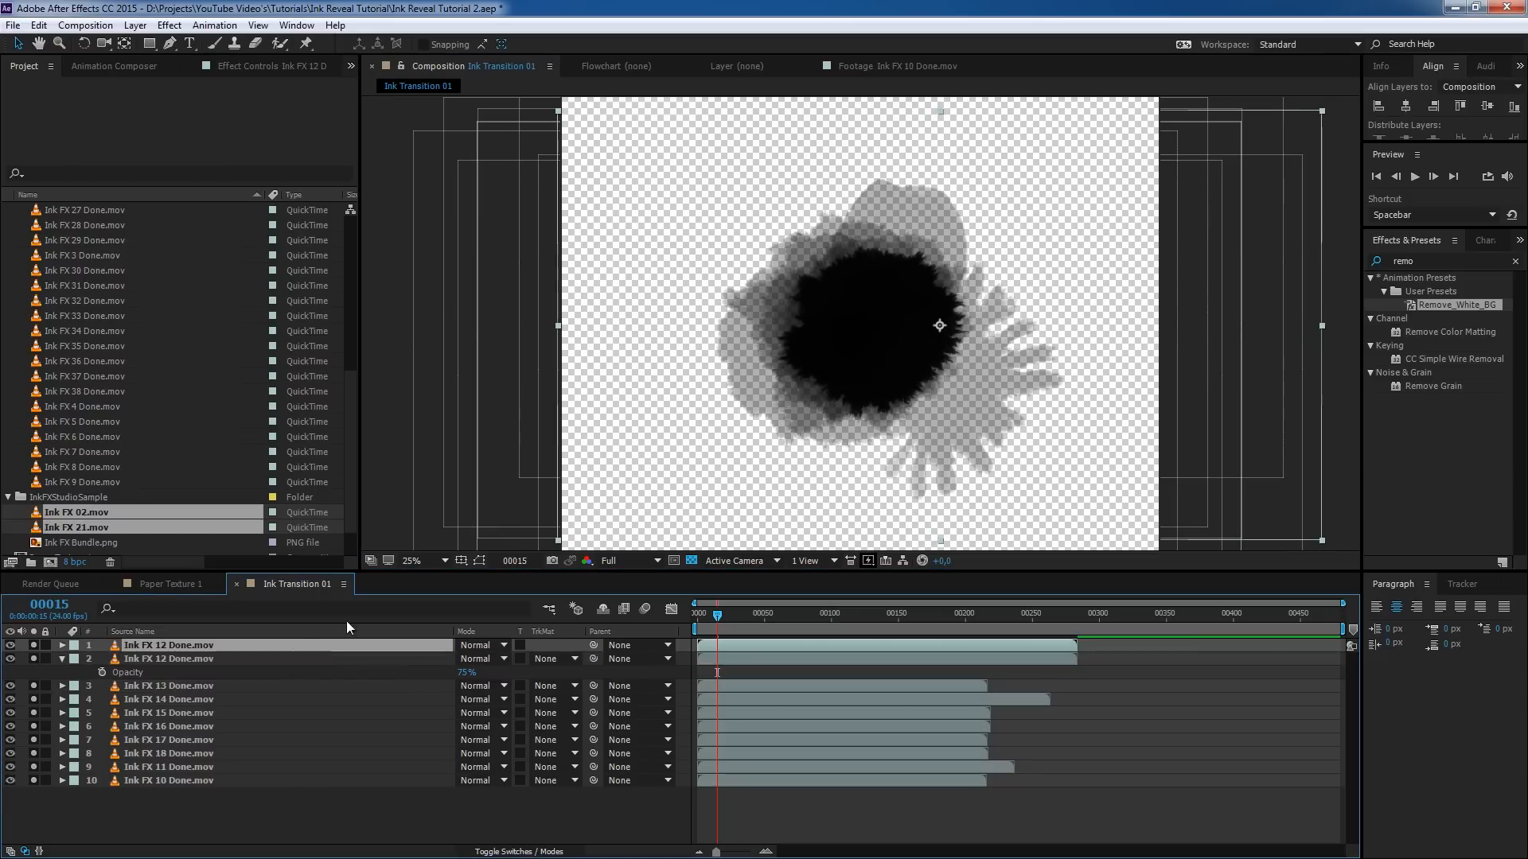
pyautogui.press('s')
pyautogui.moveTo(475, 658); pyautogui.dragTo(459, 659)
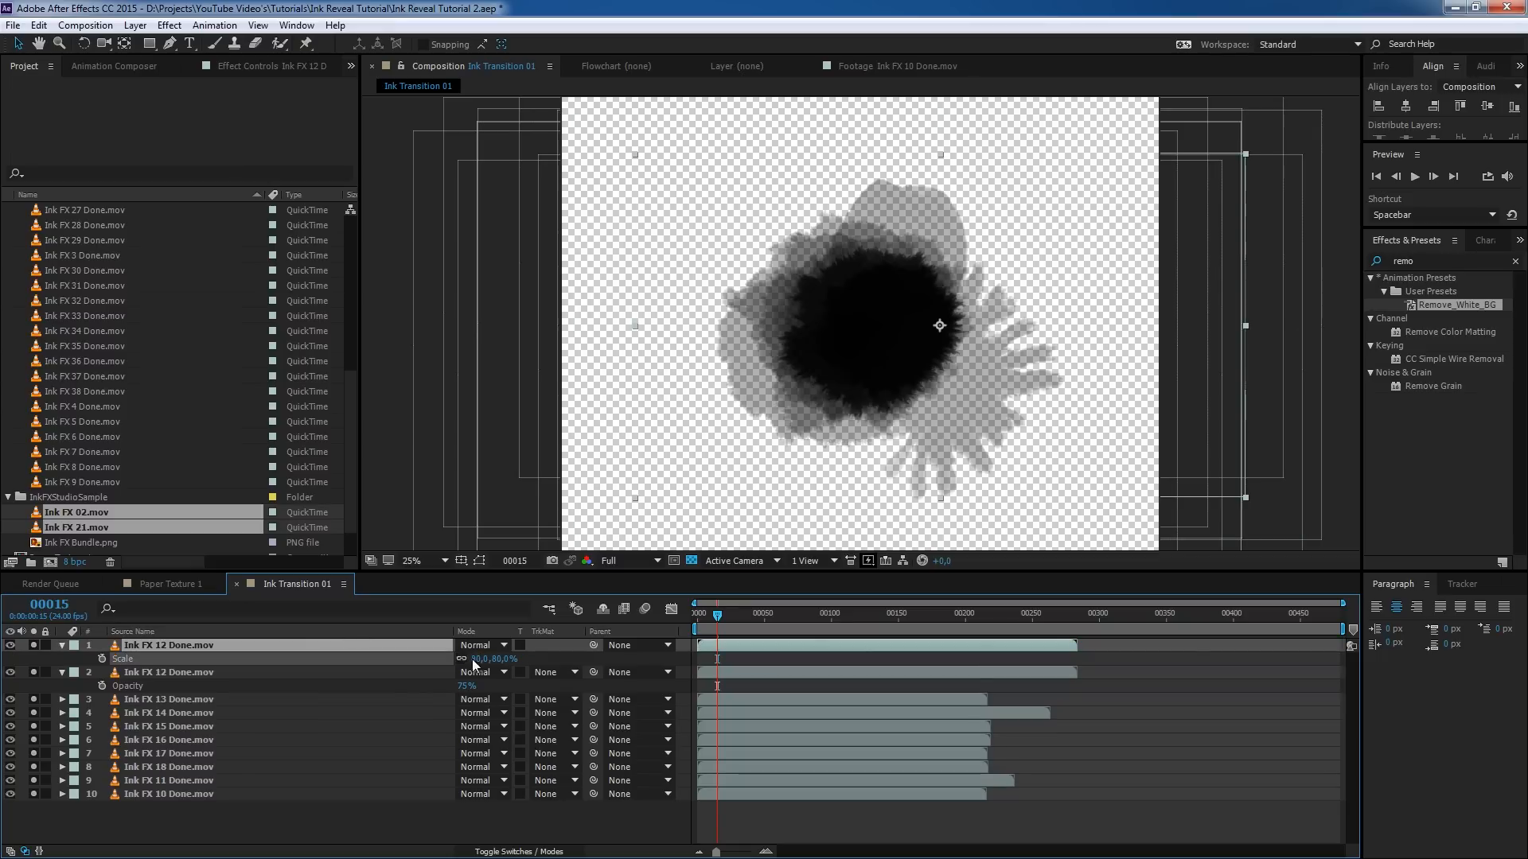
pyautogui.moveTo(885, 304); pyautogui.dragTo(962, 380)
pyautogui.click(479, 659)
pyautogui.write('100')
pyautogui.press('Return')
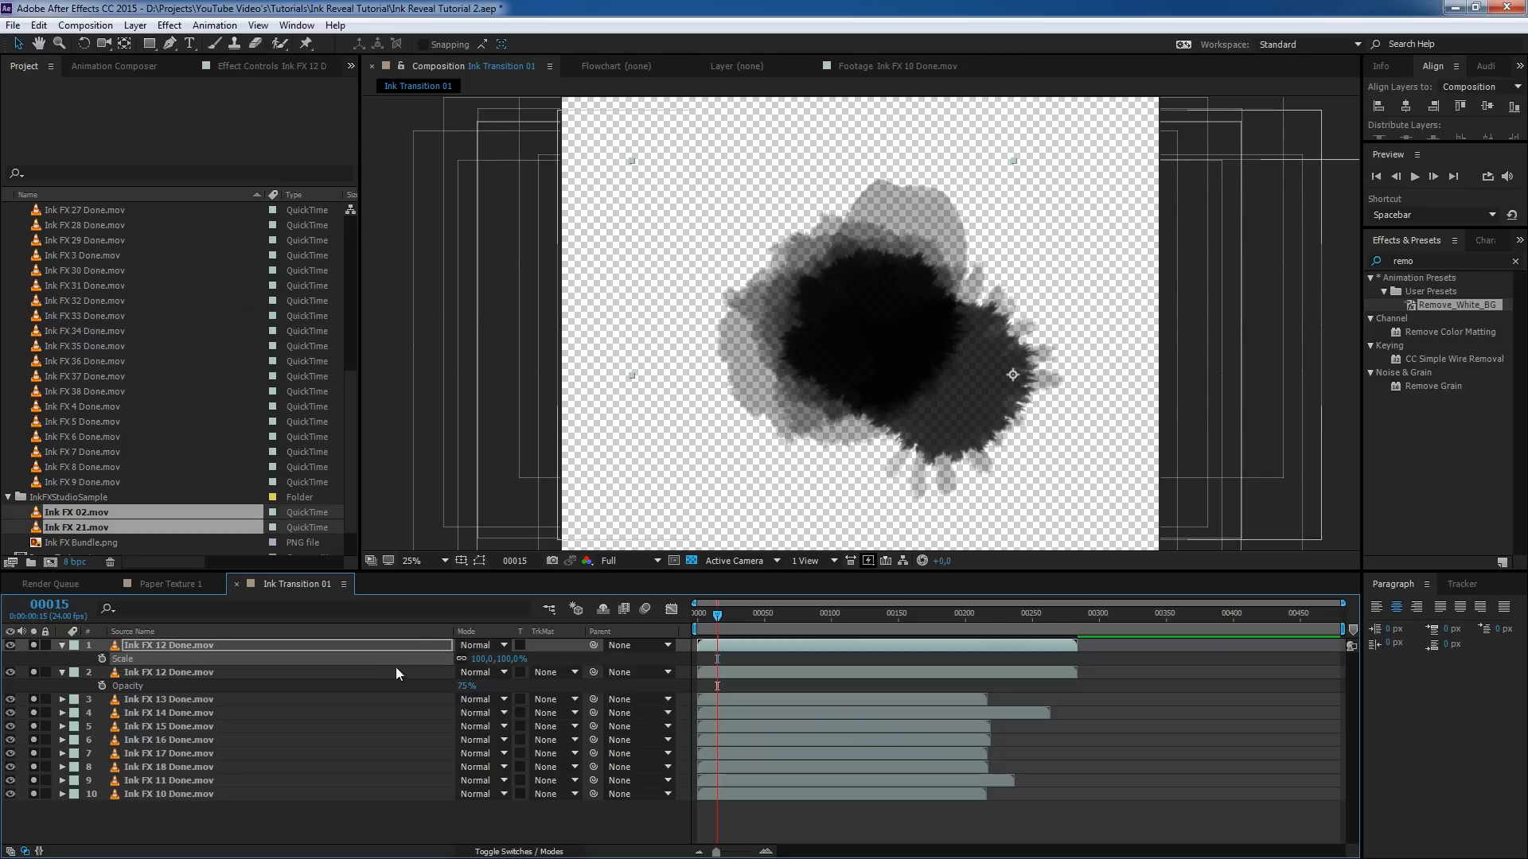
pyautogui.hotkey('ctrl', 'z')
# - Set the opacity of the duplicated Ink FX 12 layer to 100%
pyautogui.click(420, 646)
pyautogui.press('t')
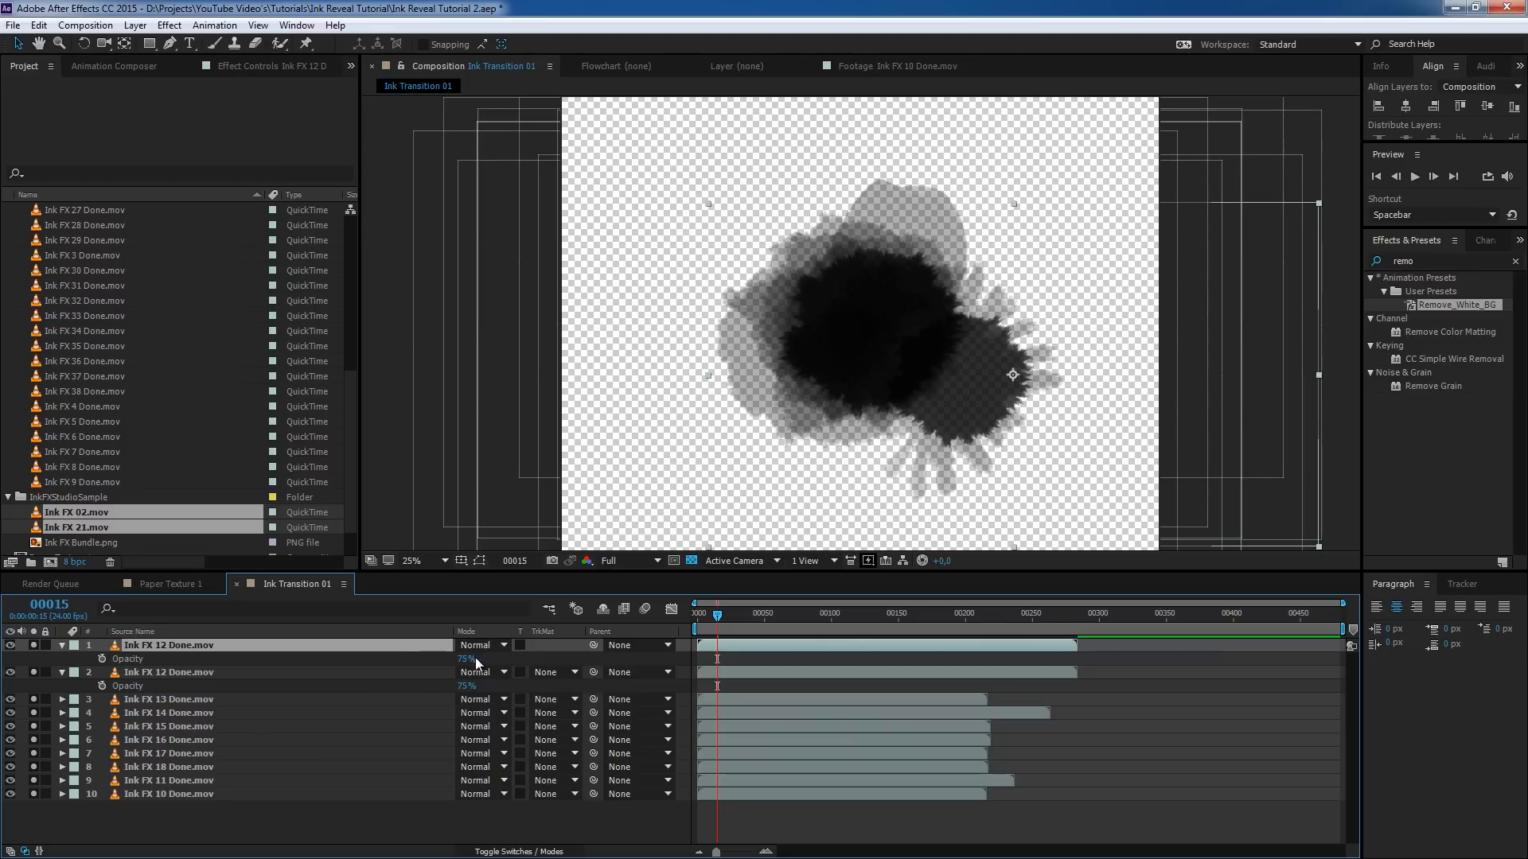
pyautogui.click(469, 659)
pyautogui.write('100')
pyautogui.press('Return')
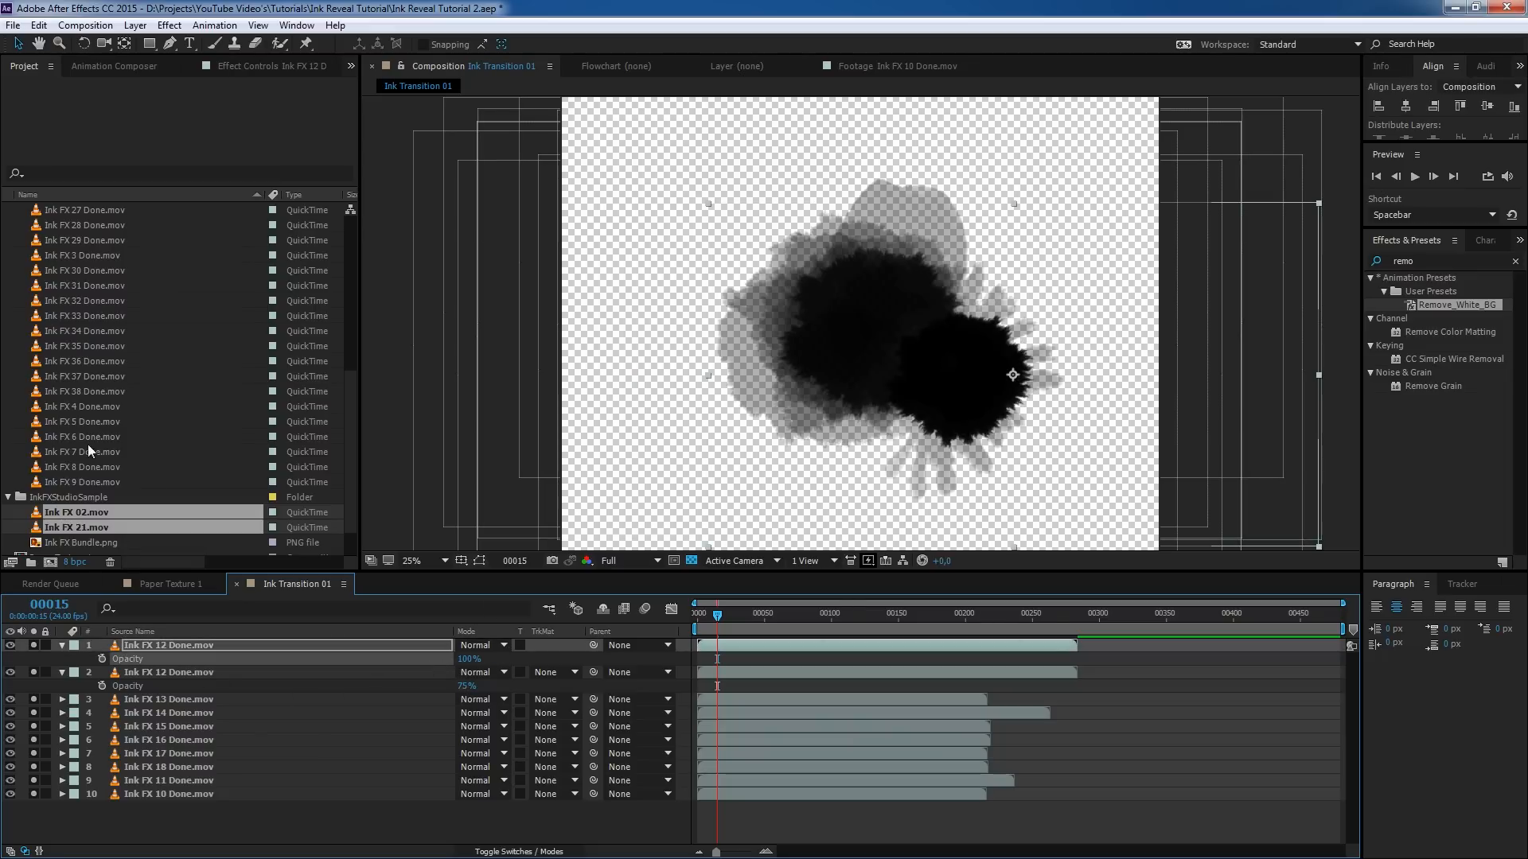
# - Add the Ink FX 36, Ink FX 37 and Ink FX 38 clips above all layers in the Ink Transition 01 composition
pyautogui.click(105, 392)
pyautogui.keyDown('ctrl'); pyautogui.click(87, 374); pyautogui.keyUp('ctrl')
pyautogui.keyDown('ctrl'); pyautogui.click(89, 363); pyautogui.keyUp('ctrl')
pyautogui.moveTo(88, 361); pyautogui.dragTo(172, 640)
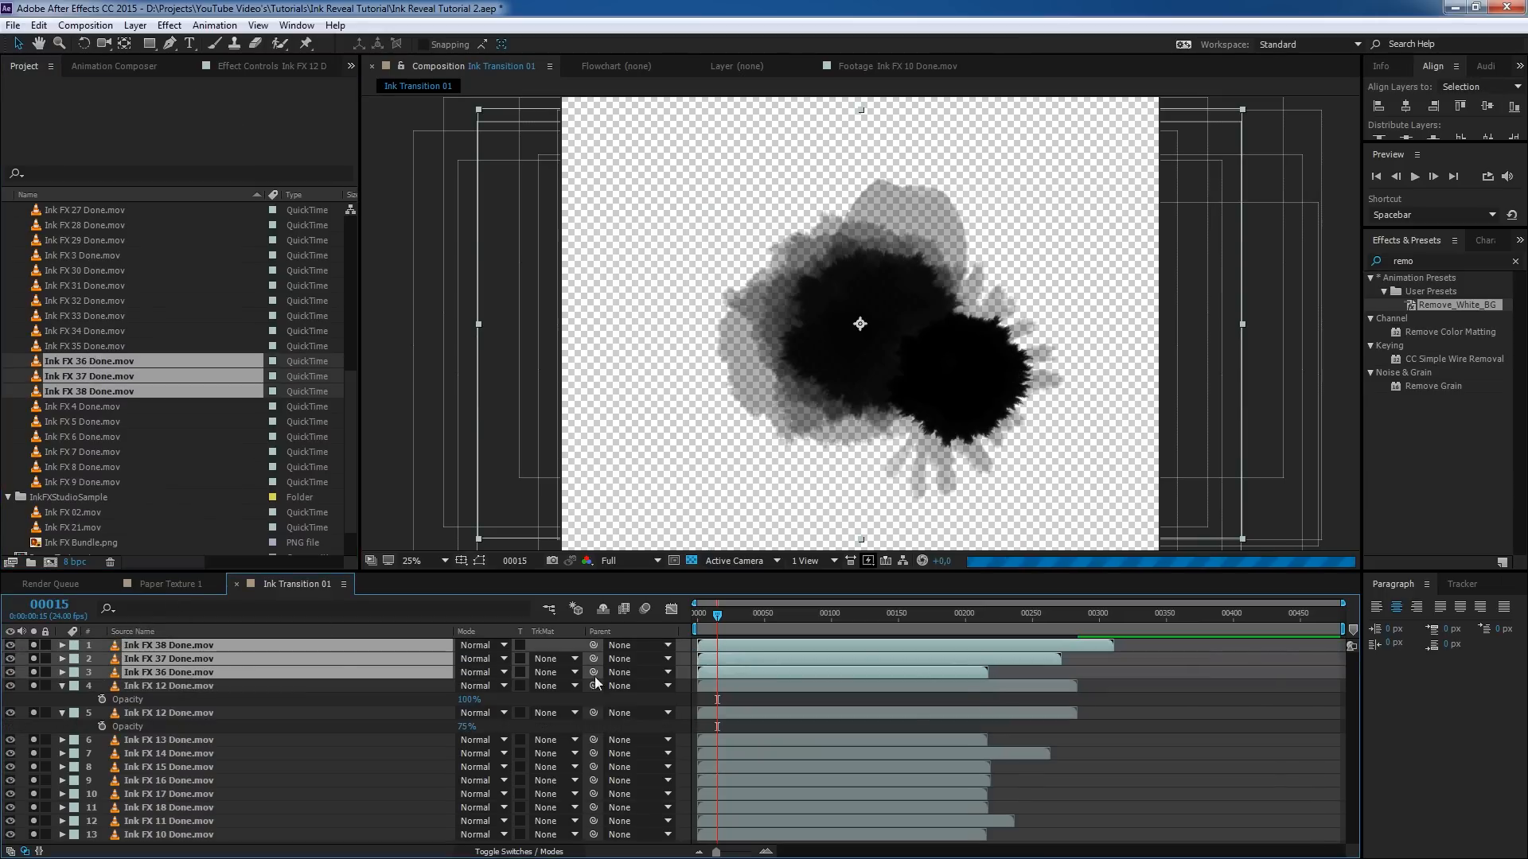
# - Unsolo the three new clips, solo only Ink FX 36 again, and move its splat left and down over the cluster
pyautogui.click(1058, 675)
pyautogui.click(803, 672)
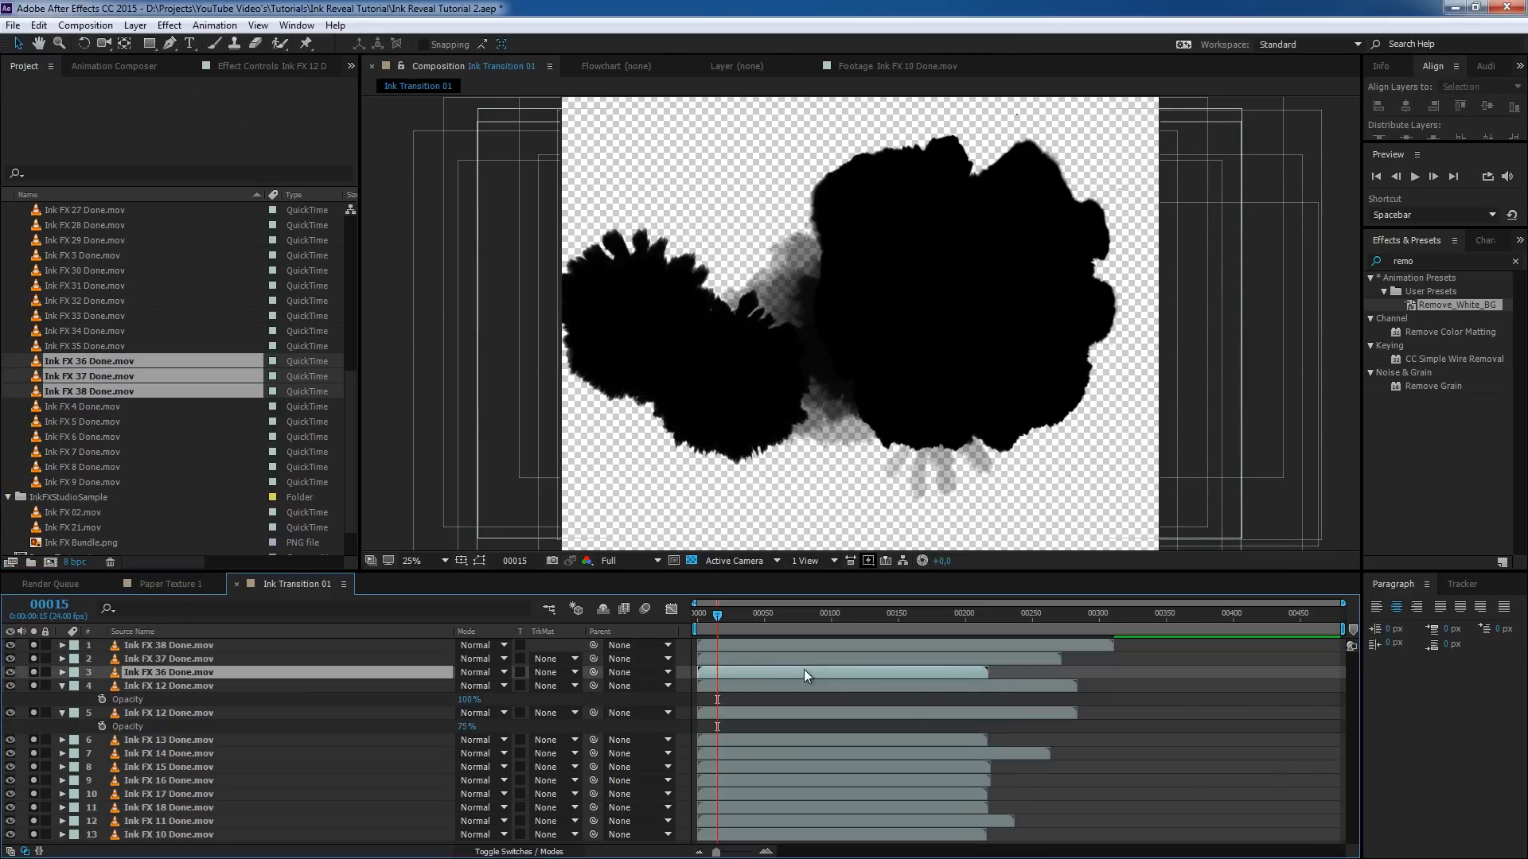
pyautogui.hotkey('ctrl', 'Up')
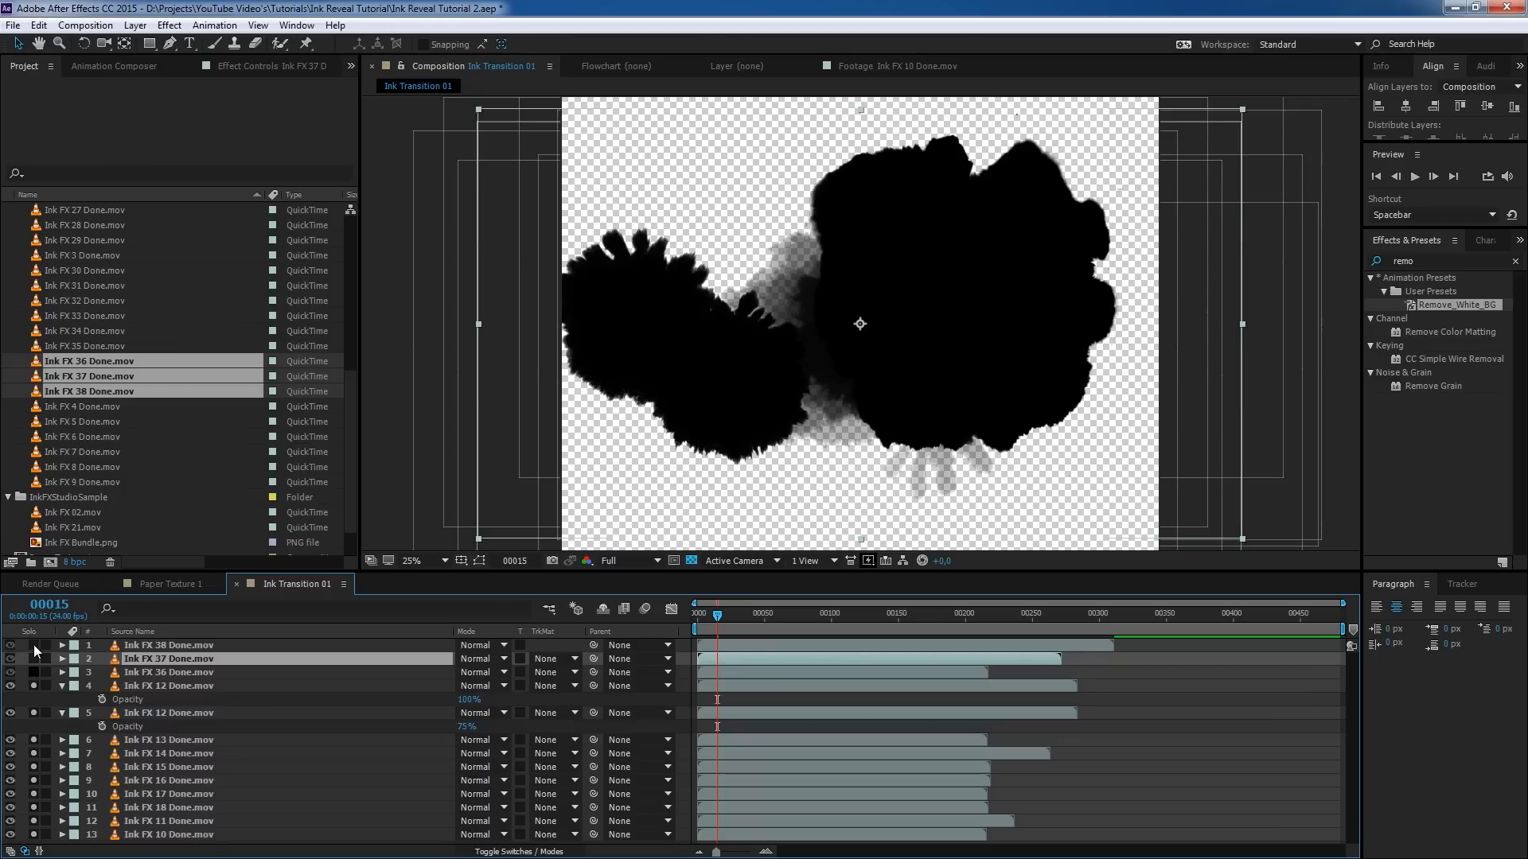
pyautogui.moveTo(33, 644); pyautogui.dragTo(32, 675)
pyautogui.click(33, 673)
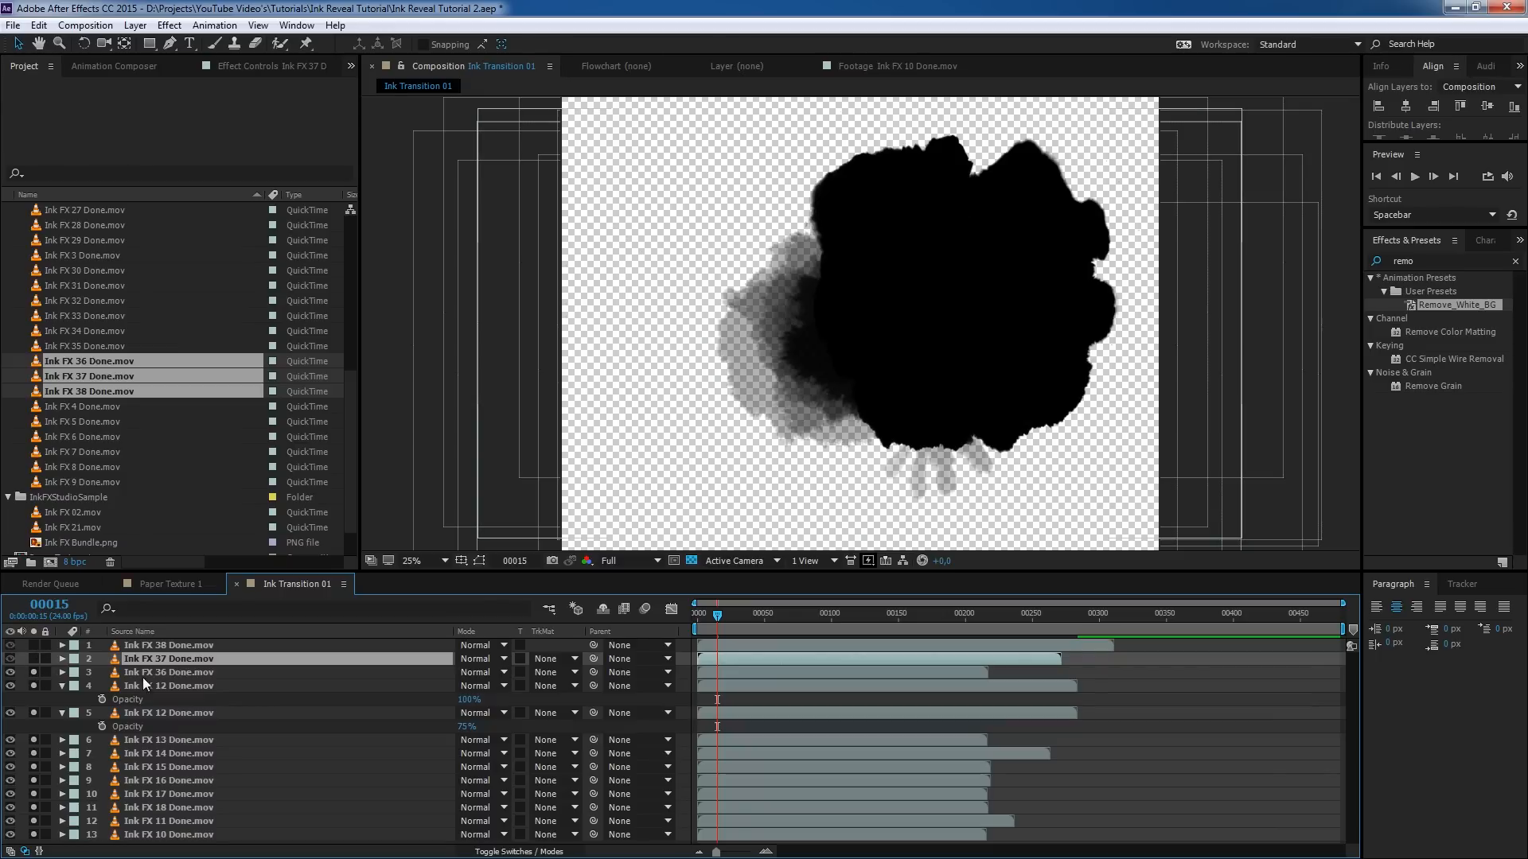
pyautogui.click(161, 672)
pyautogui.moveTo(998, 315); pyautogui.dragTo(904, 358)
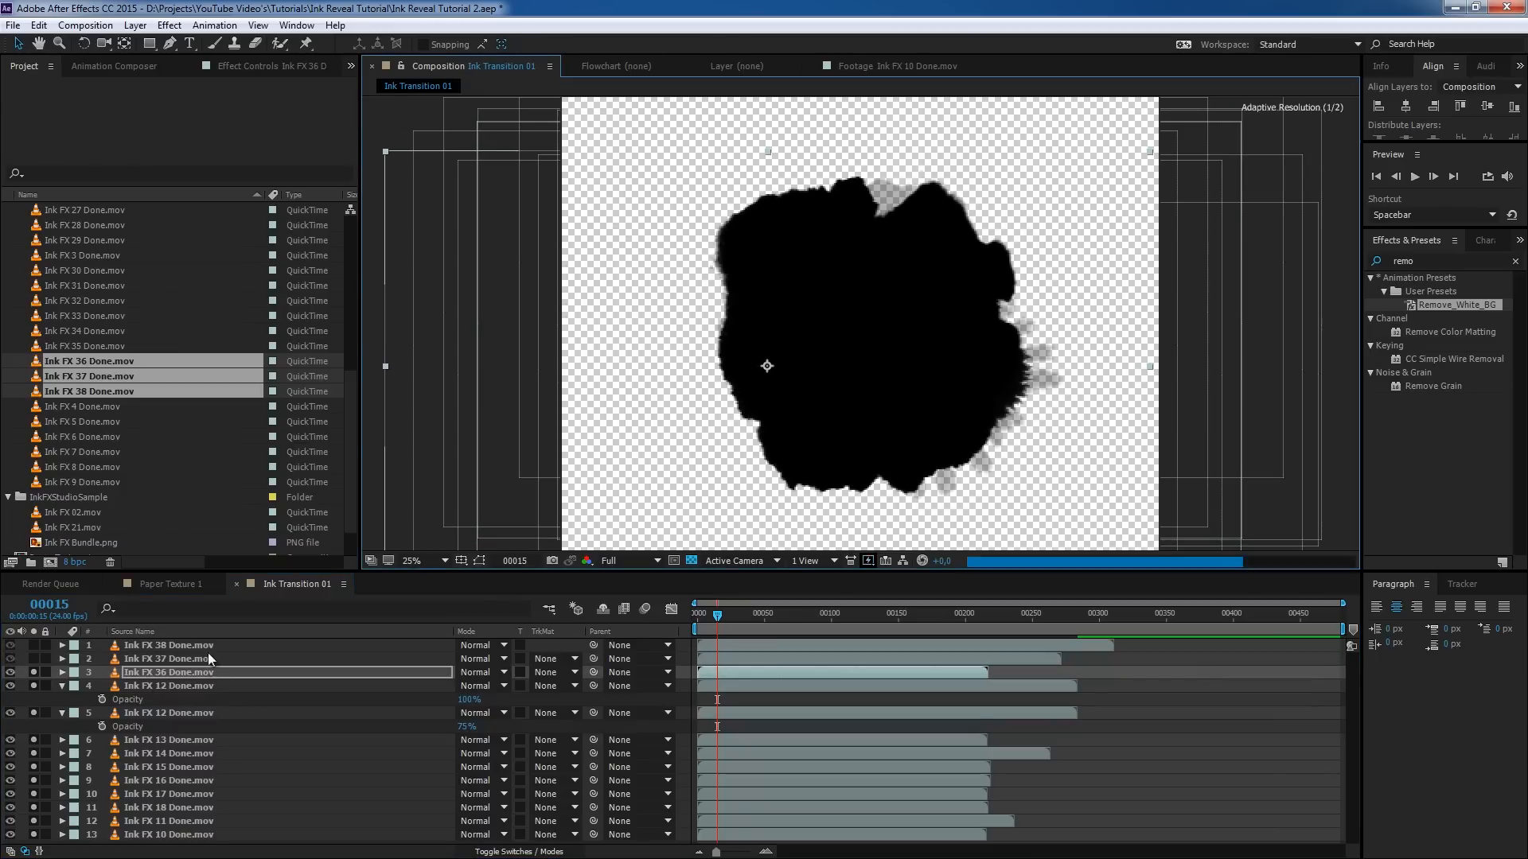
# - Scale the Ink FX 36 layer to 52% and move it up and right onto the centre of the ink cluster
pyautogui.press('s')
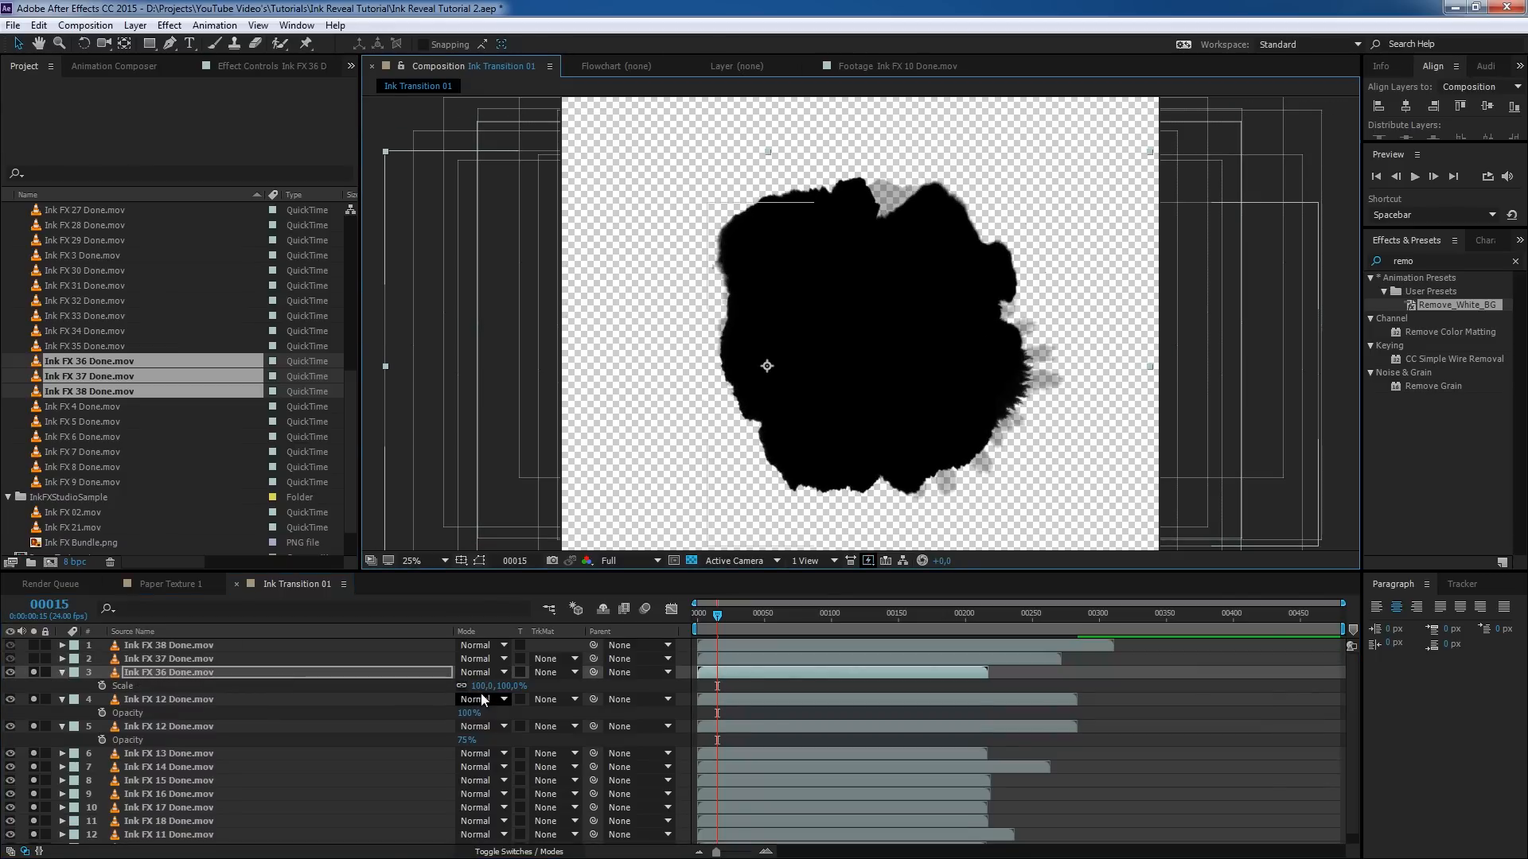
pyautogui.click(131, 685)
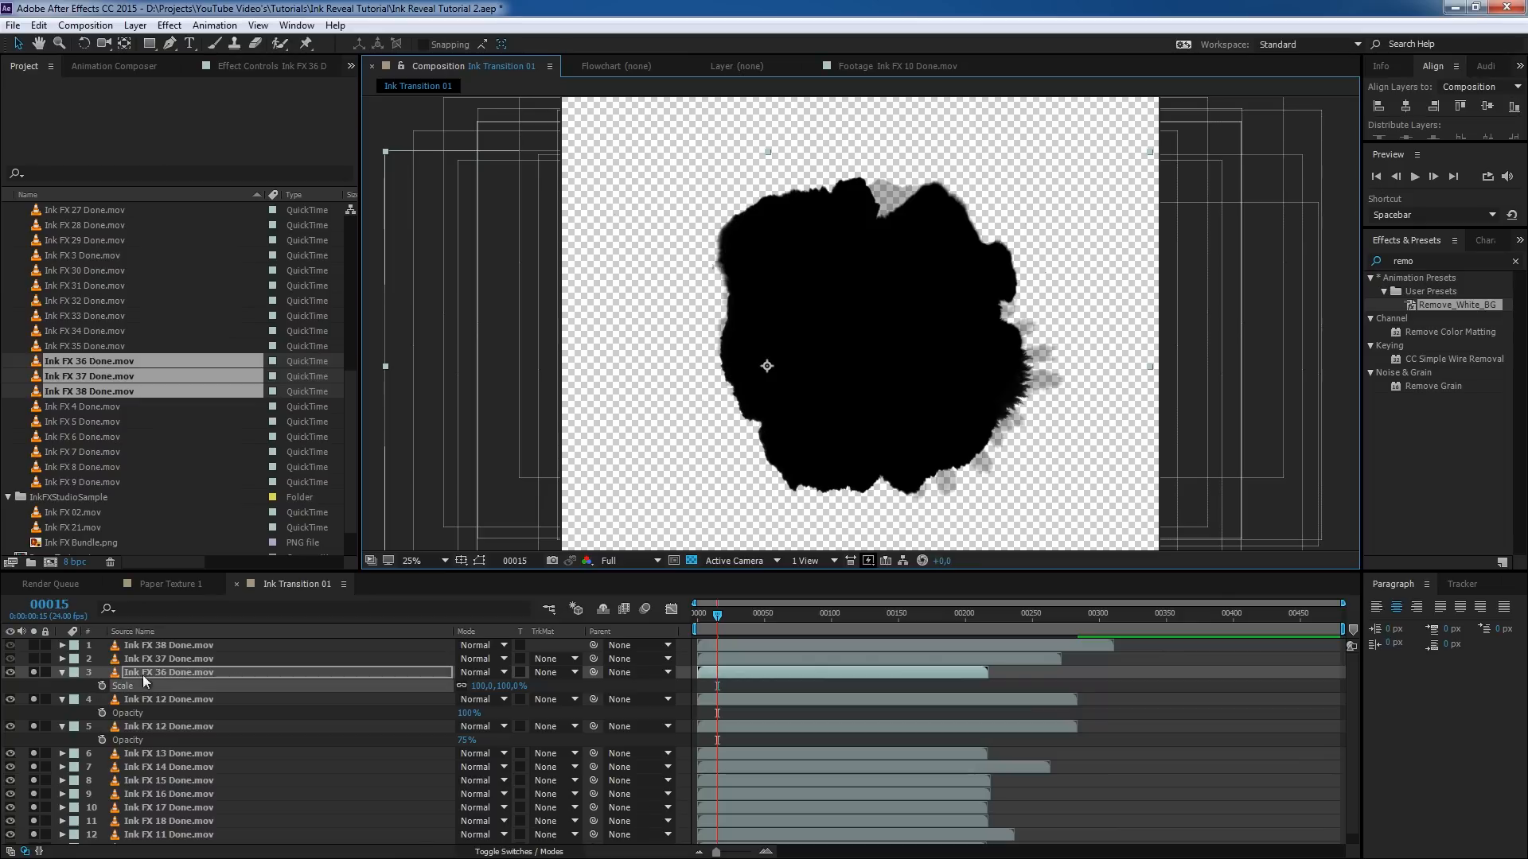
pyautogui.moveTo(463, 686); pyautogui.dragTo(442, 688)
pyautogui.moveTo(815, 356)
pyautogui.mouseDown()
pyautogui.moveTo(898, 327)
pyautogui.moveTo(882, 331)
pyautogui.mouseUp()
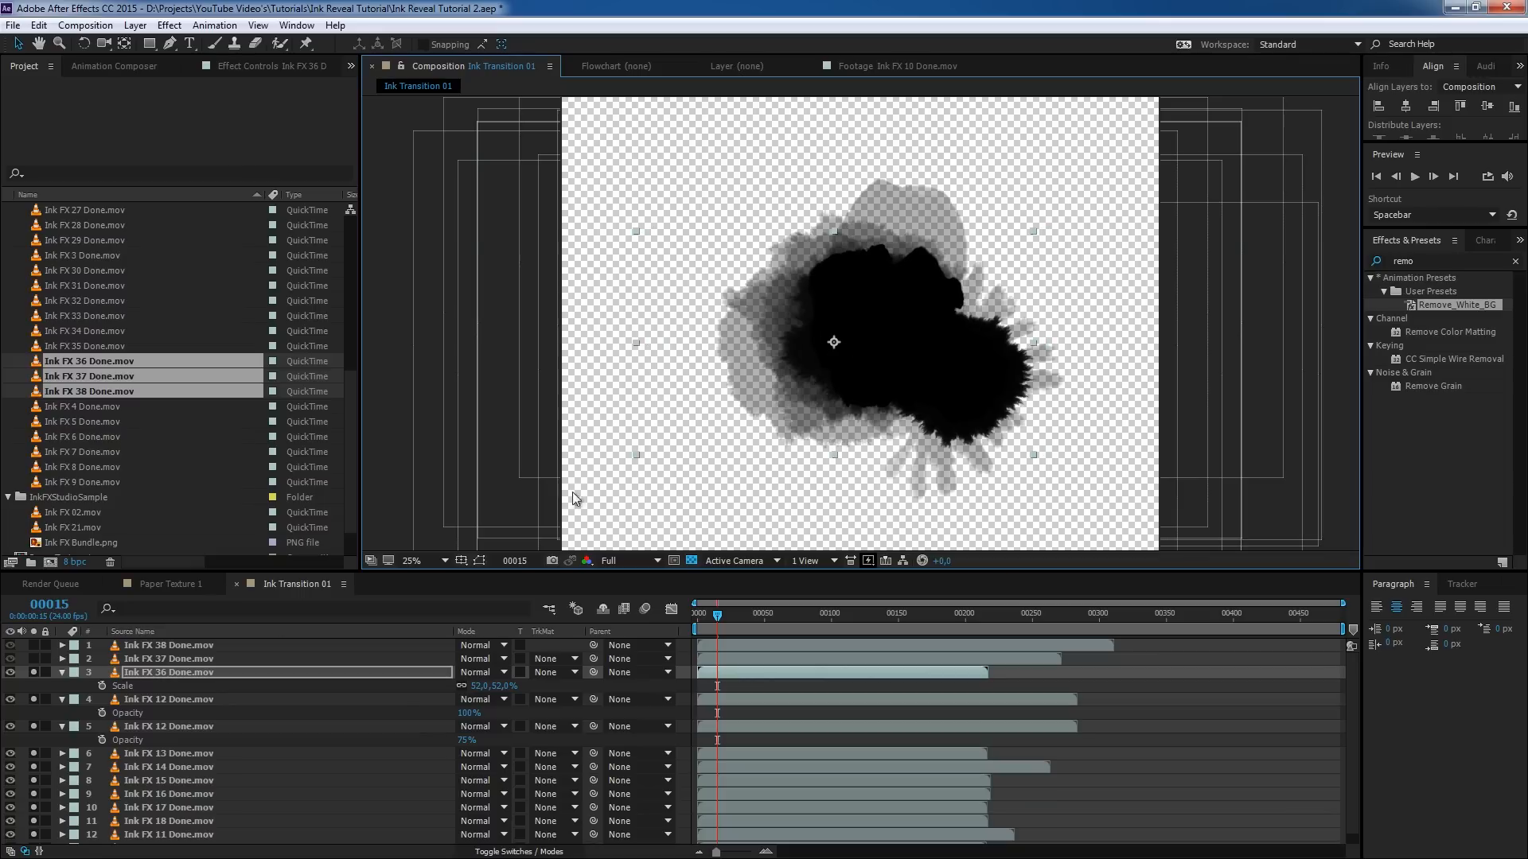
# - Solo the Ink FX 37 layer, try it farther left in the frame, and delete the layer
pyautogui.click(159, 660)
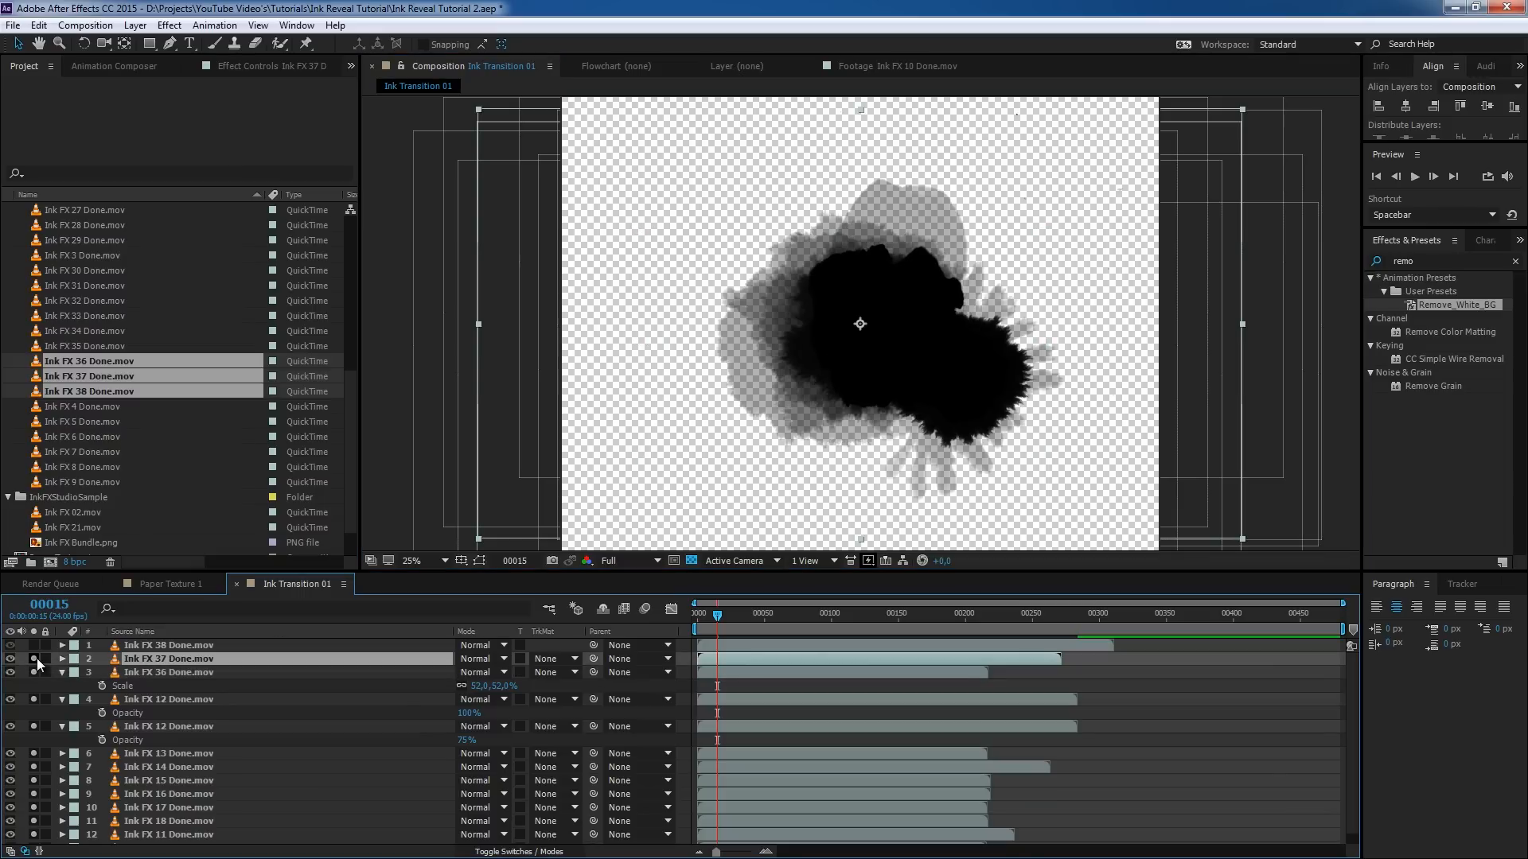
pyautogui.moveTo(938, 308)
pyautogui.mouseDown()
pyautogui.moveTo(746, 324)
pyautogui.moveTo(705, 346)
pyautogui.moveTo(729, 347)
pyautogui.mouseUp()
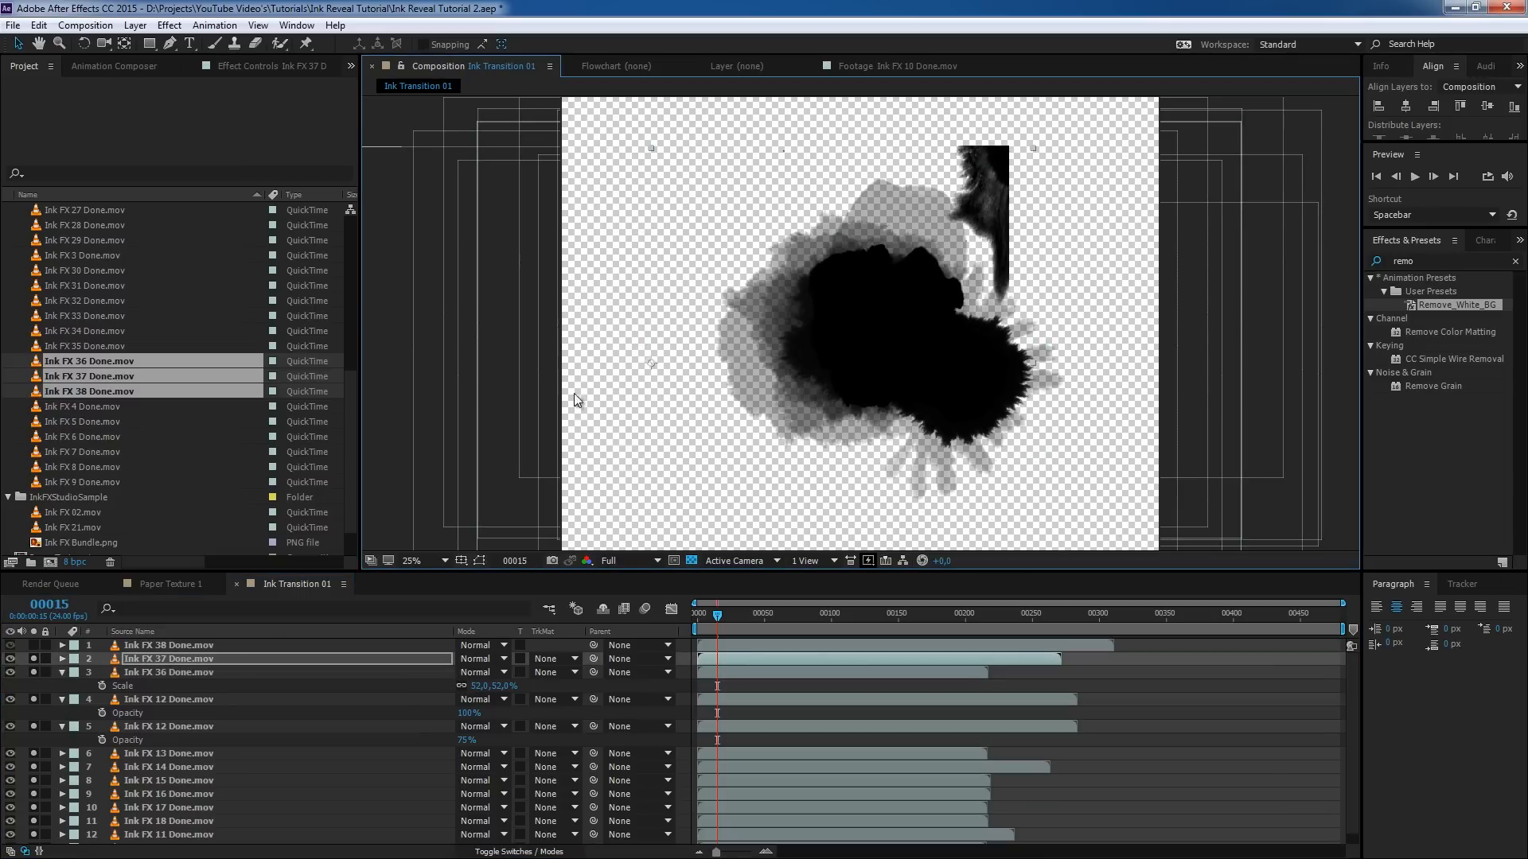
pyautogui.press('Delete')
# - Solo the Ink FX 38 layer, scale it to 52%, and move its splats over the upper part of the ink cluster
pyautogui.click(713, 647)
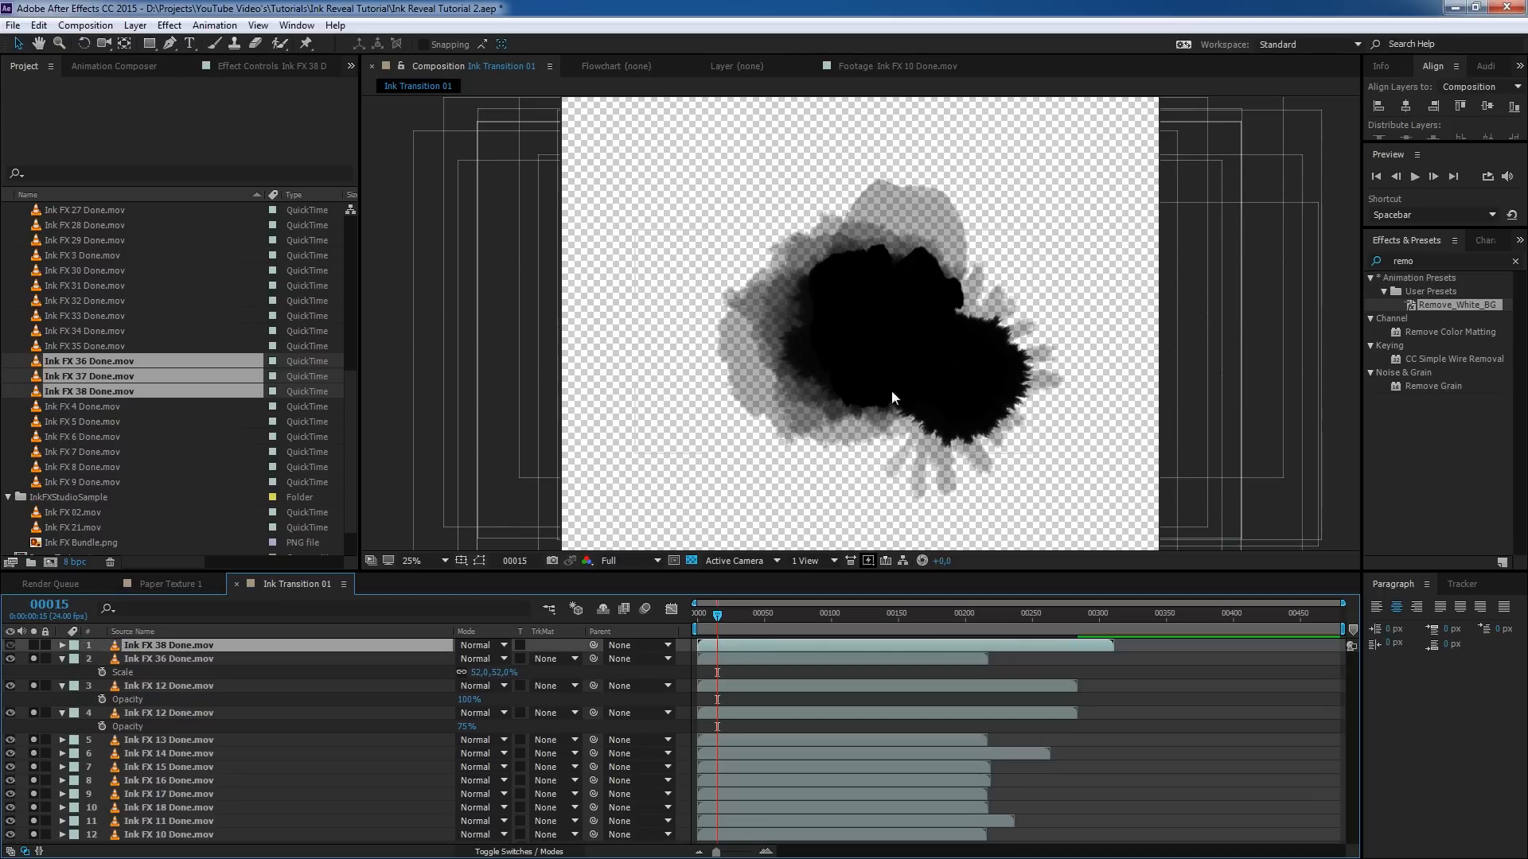
pyautogui.click(33, 645)
pyautogui.moveTo(826, 401)
pyautogui.mouseDown()
pyautogui.moveTo(870, 399)
pyautogui.moveTo(801, 444)
pyautogui.moveTo(881, 434)
pyautogui.moveTo(878, 383)
pyautogui.mouseUp()
pyautogui.press('s')
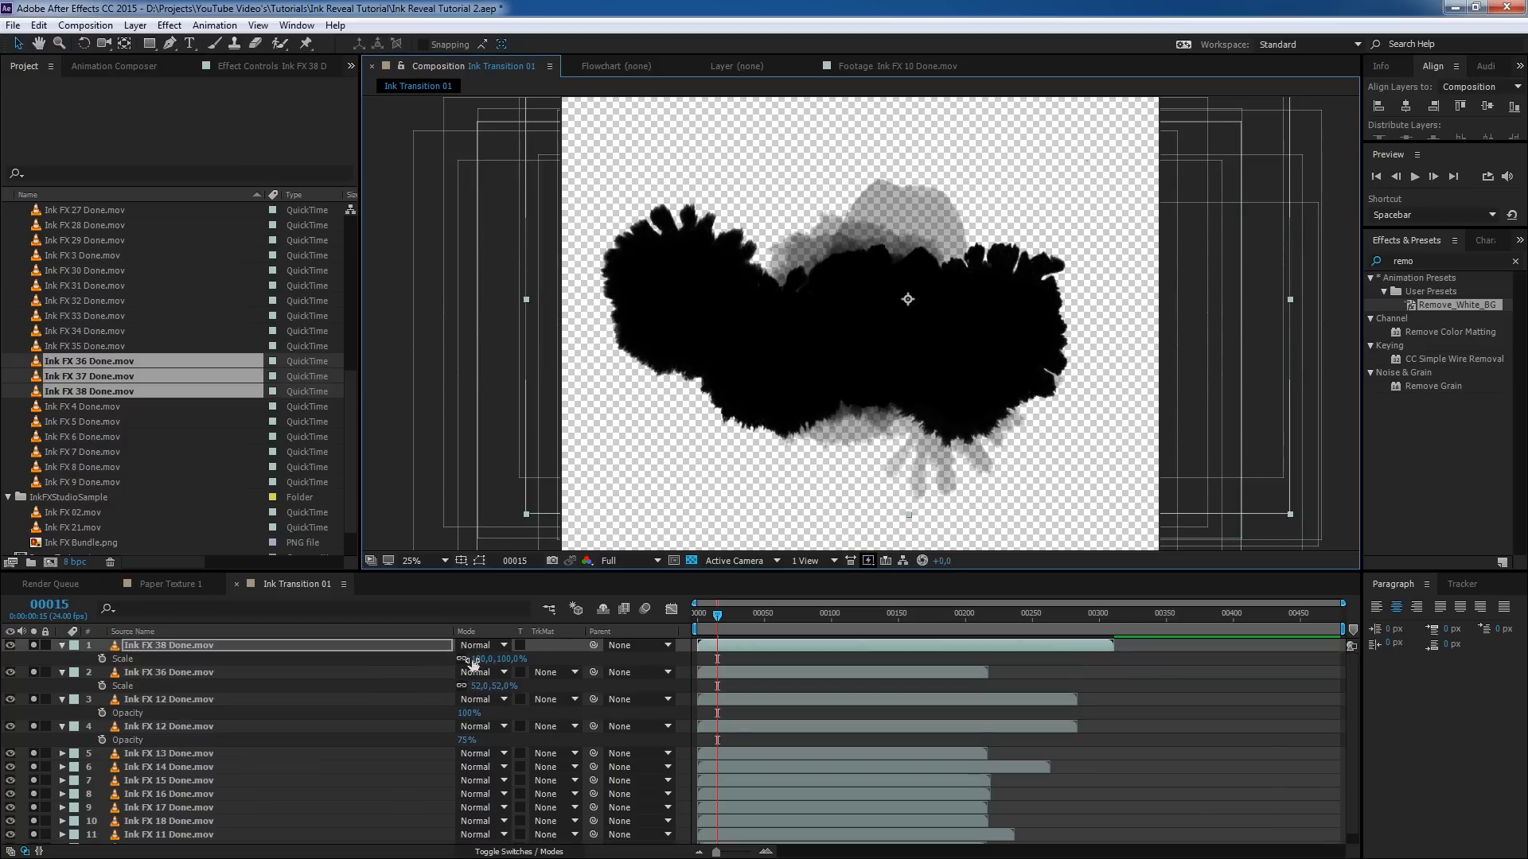
pyautogui.moveTo(487, 659); pyautogui.dragTo(441, 666)
pyautogui.moveTo(836, 340)
pyautogui.mouseDown()
pyautogui.moveTo(856, 445)
pyautogui.moveTo(802, 437)
pyautogui.moveTo(878, 294)
pyautogui.moveTo(861, 303)
pyautogui.mouseUp()
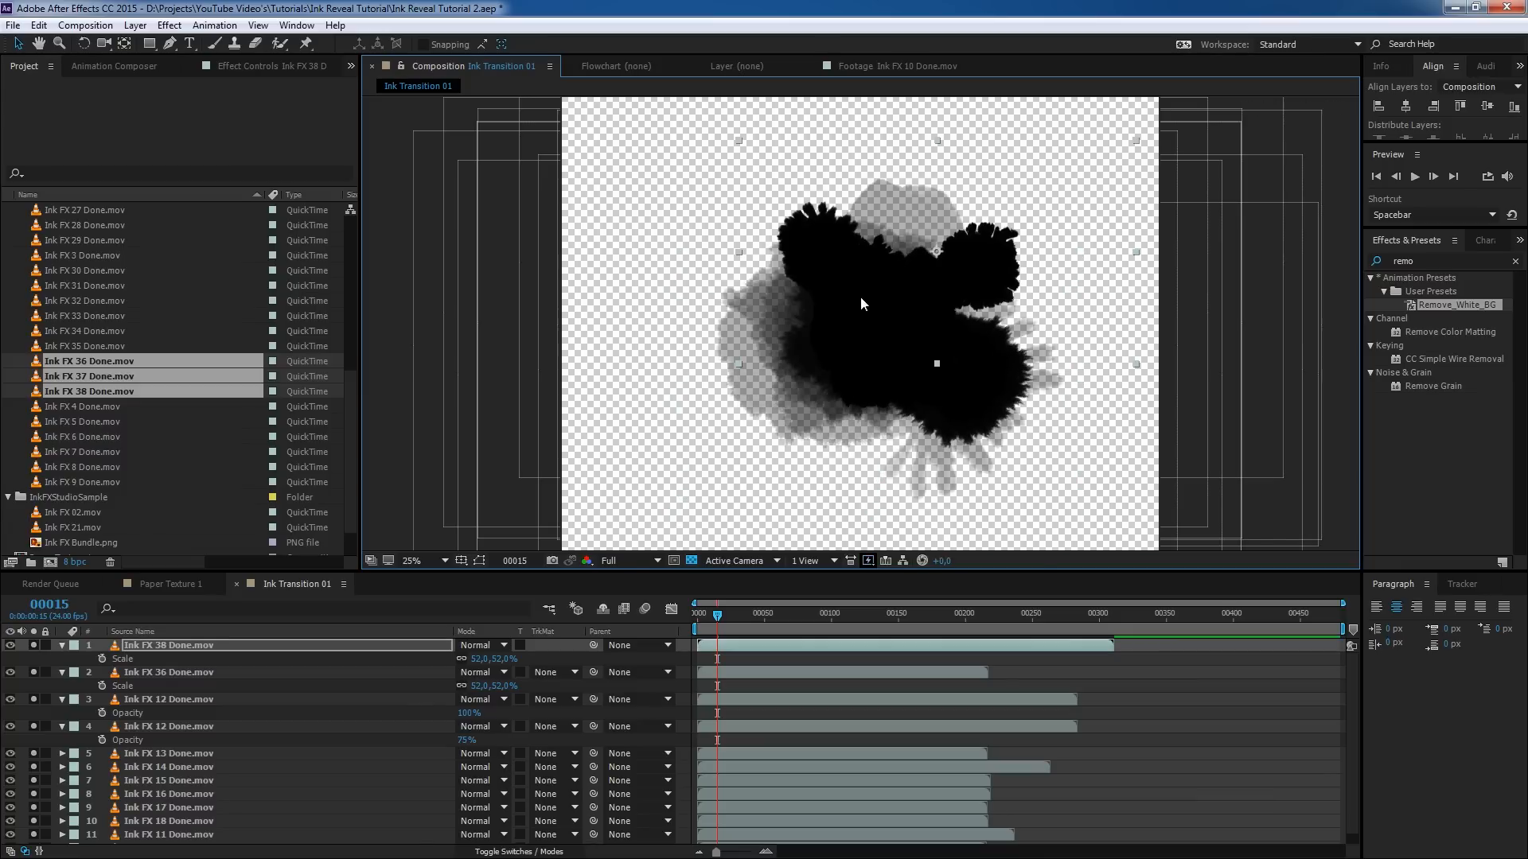
# - Rotate the Ink FX 38 layer so its splats run down the frame, and move it onto the centre of the ink cluster
pyautogui.moveTo(851, 195); pyautogui.dragTo(805, 150)
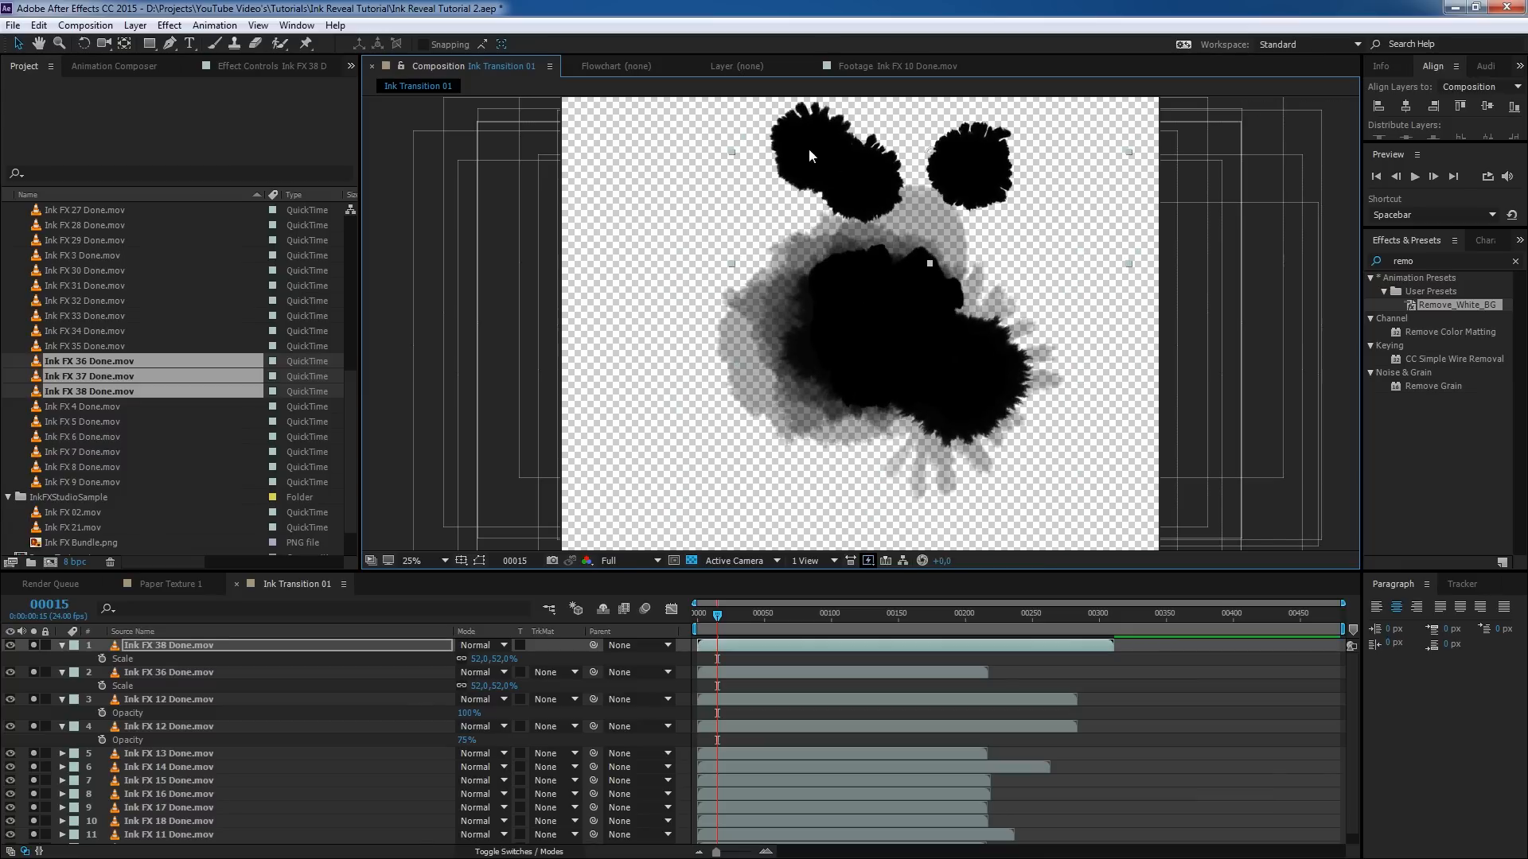
pyautogui.click(83, 43)
pyautogui.moveTo(838, 181)
pyautogui.mouseDown()
pyautogui.moveTo(937, 112)
pyautogui.moveTo(936, 130)
pyautogui.moveTo(839, 197)
pyautogui.mouseUp()
pyautogui.click(20, 43)
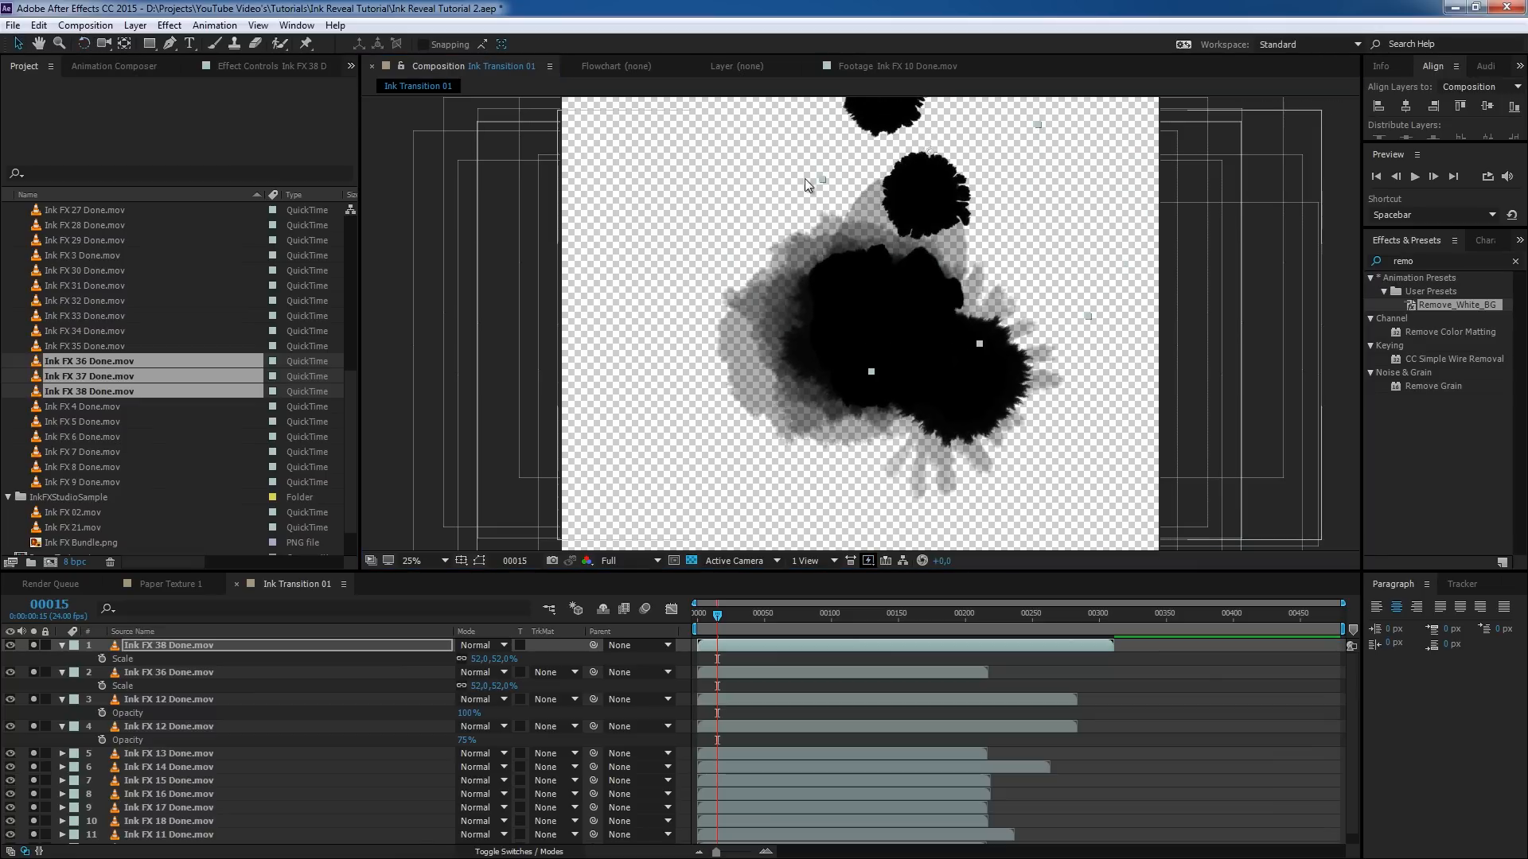
pyautogui.moveTo(941, 425)
pyautogui.mouseDown()
pyautogui.moveTo(875, 438)
pyautogui.moveTo(859, 405)
pyautogui.mouseUp()
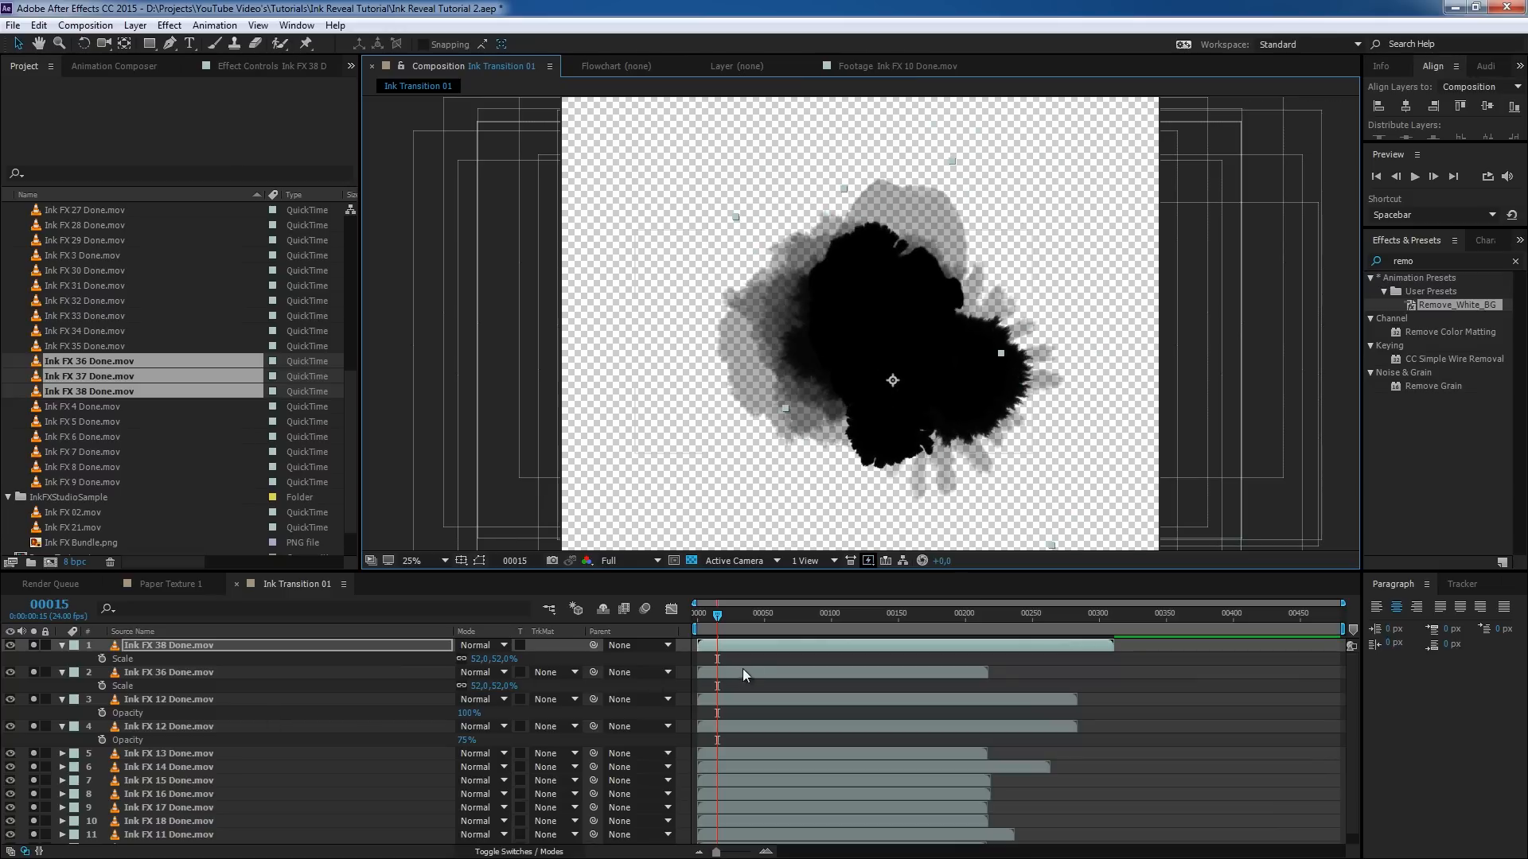
# - Return to frame 0 and set the opacity of the Ink FX 15, 16 and 17 layers to 50%
pyautogui.moveTo(716, 618); pyautogui.dragTo(675, 617)
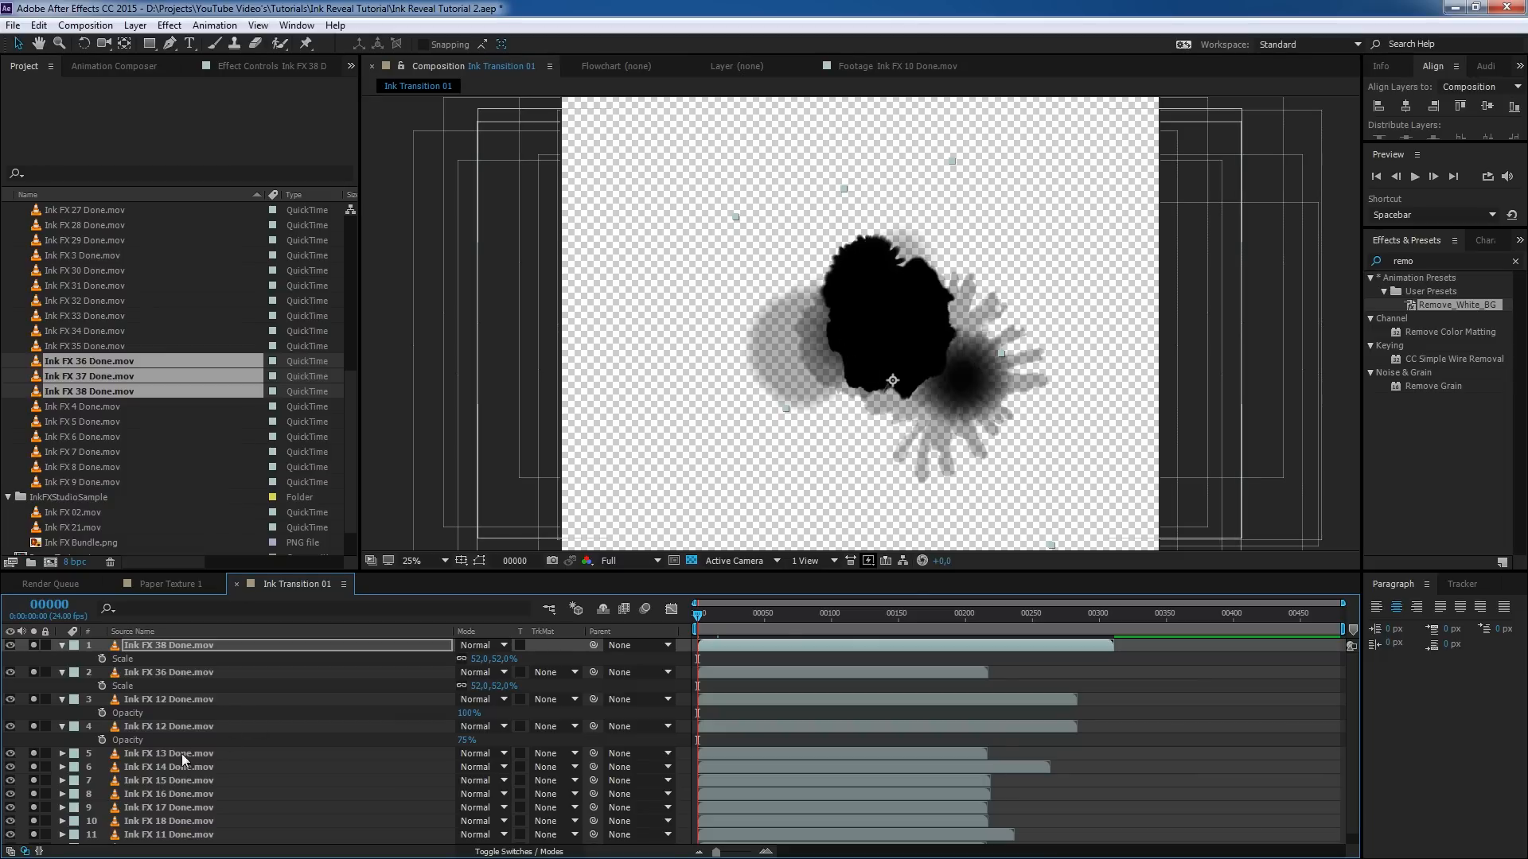
pyautogui.click(164, 778)
pyautogui.scroll(-1, 164, 778)
pyautogui.keyDown('shift'); pyautogui.click(170, 798); pyautogui.keyUp('shift')
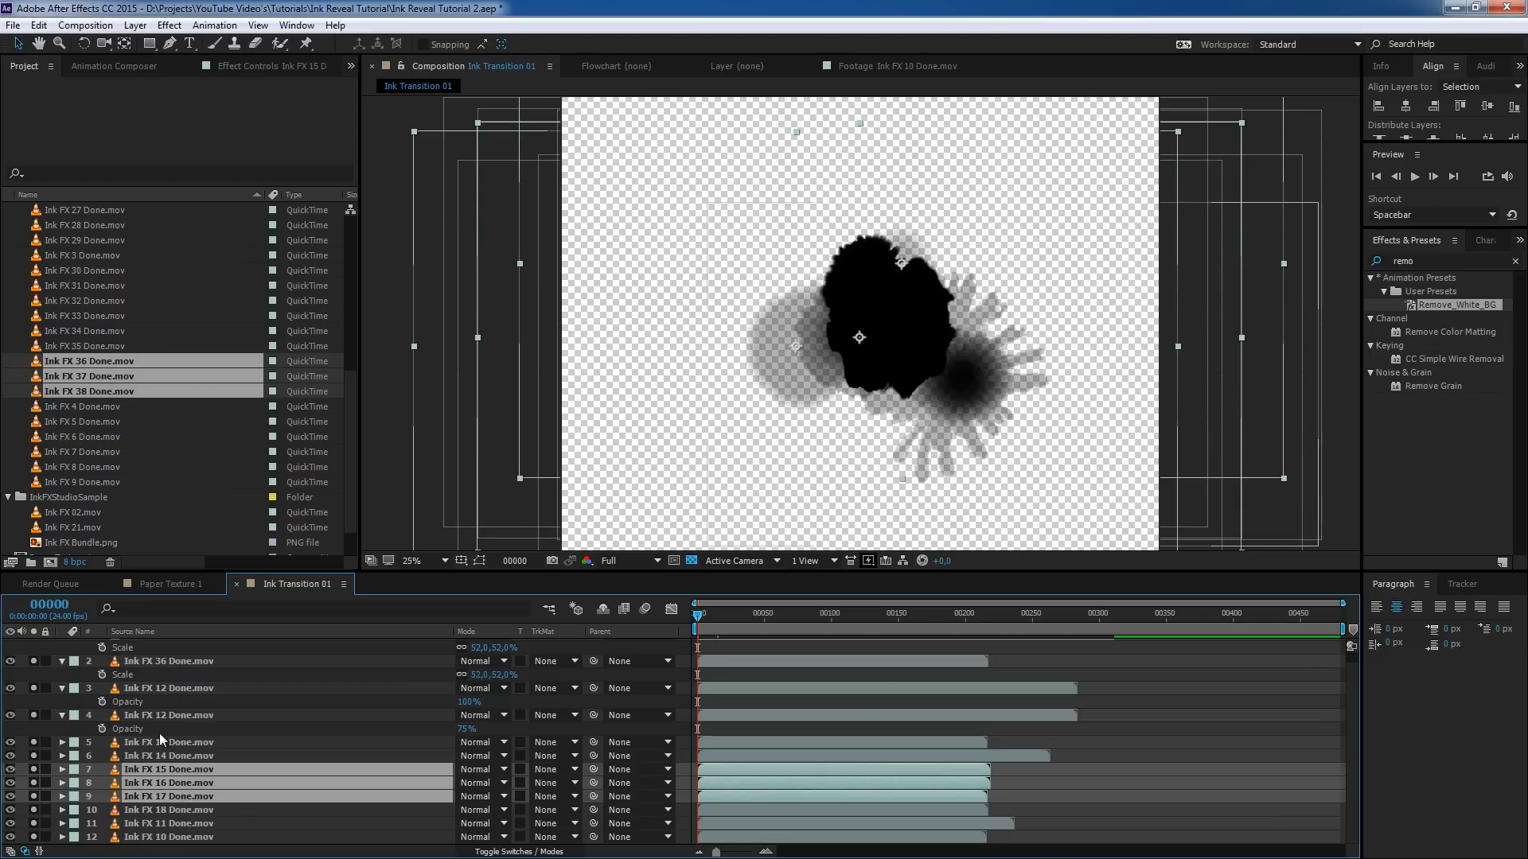
pyautogui.press('t')
pyautogui.click(465, 783)
pyautogui.write('50')
pyautogui.press('Return')
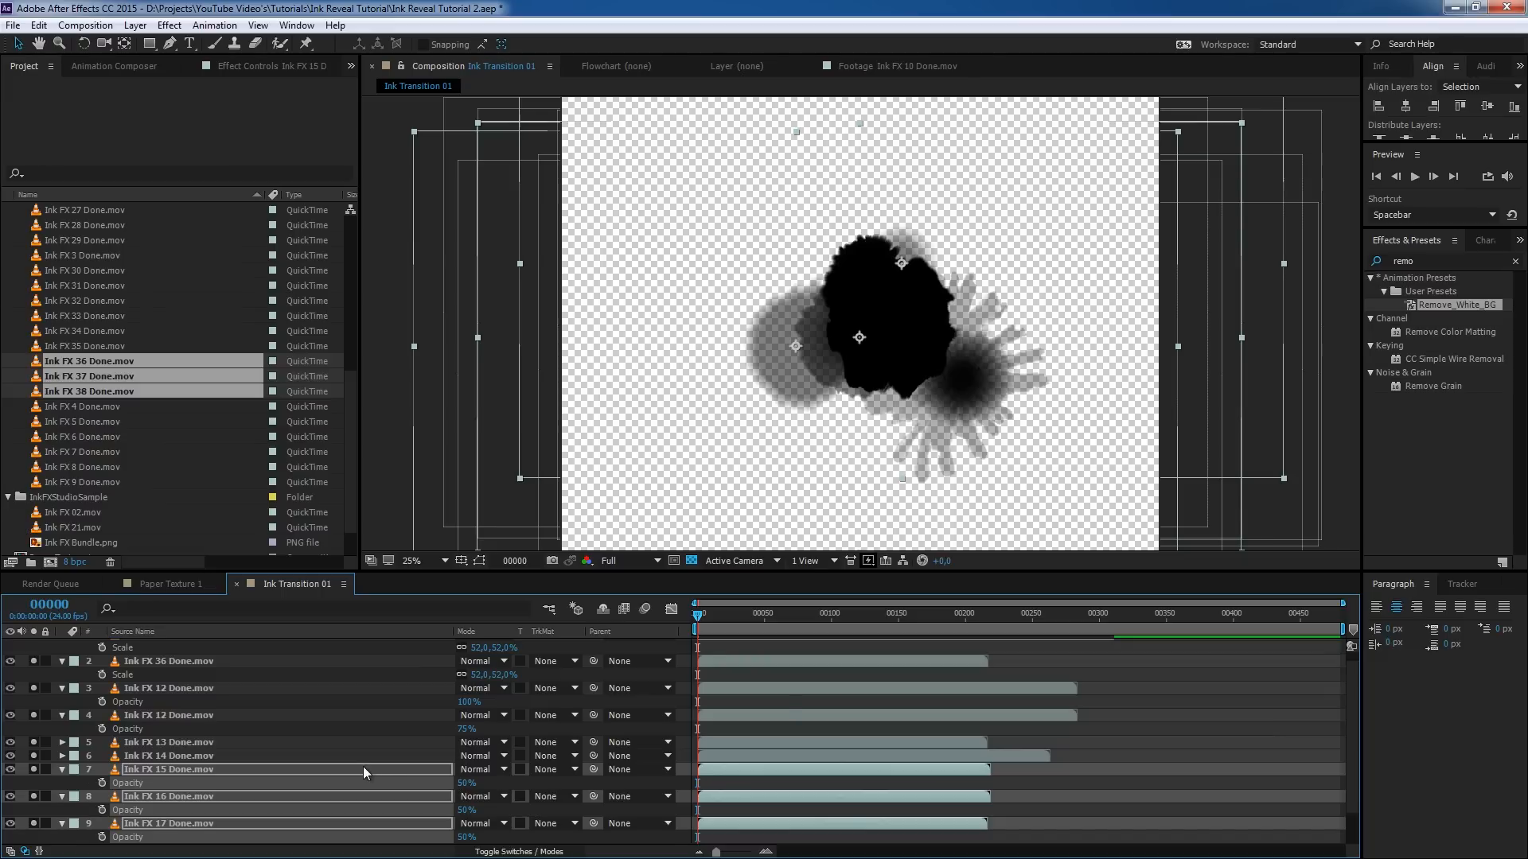
pyautogui.scroll(-1, 761, 754)
pyautogui.click(757, 743)
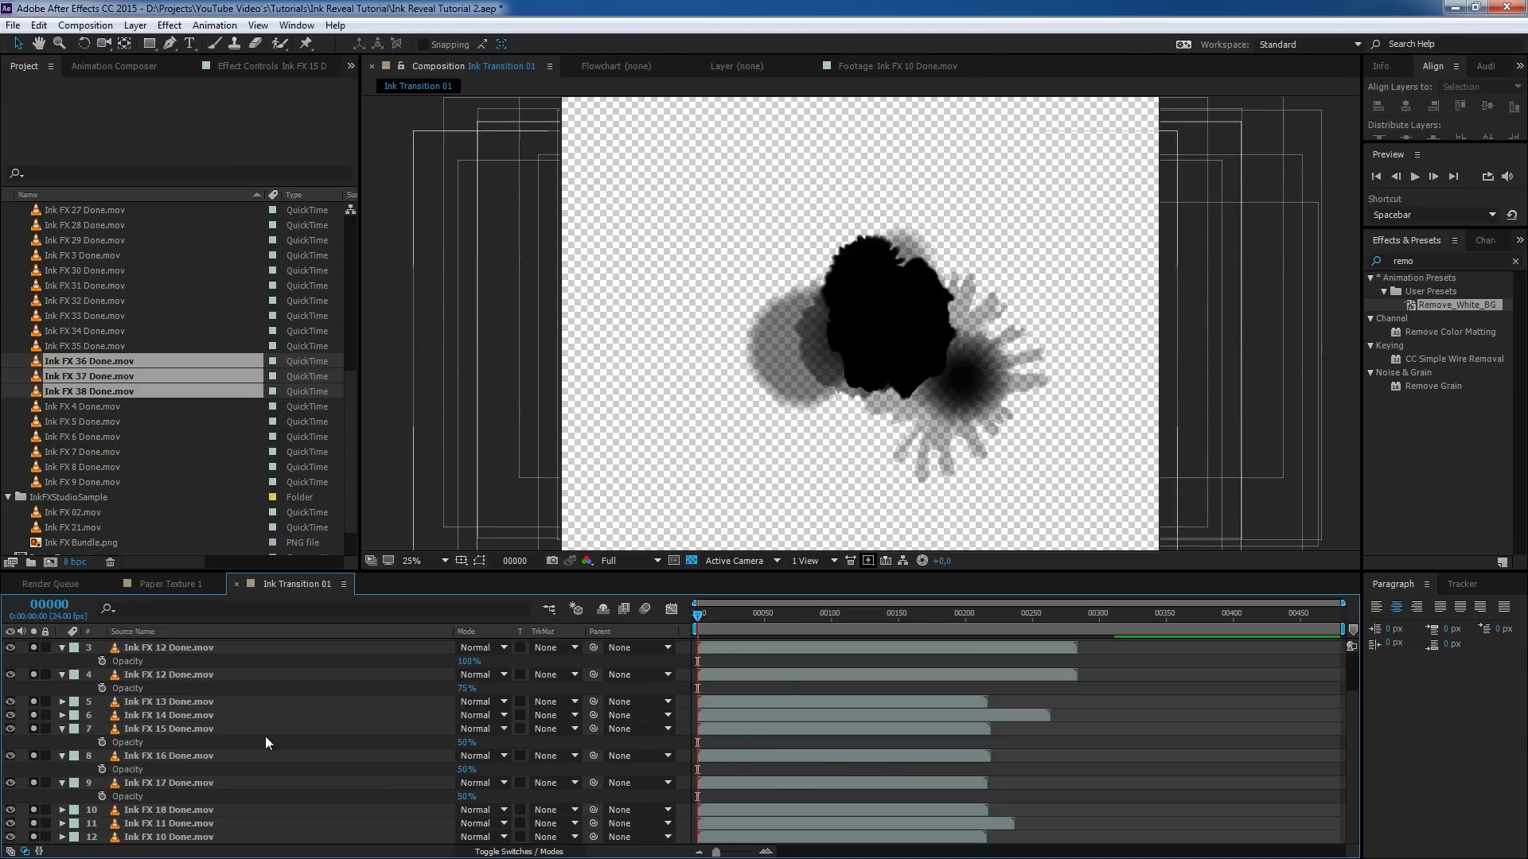
# - Try 80% opacity on the Ink FX 36 layer and settle on 90%
pyautogui.scroll(1, 265, 737)
pyautogui.click(172, 674)
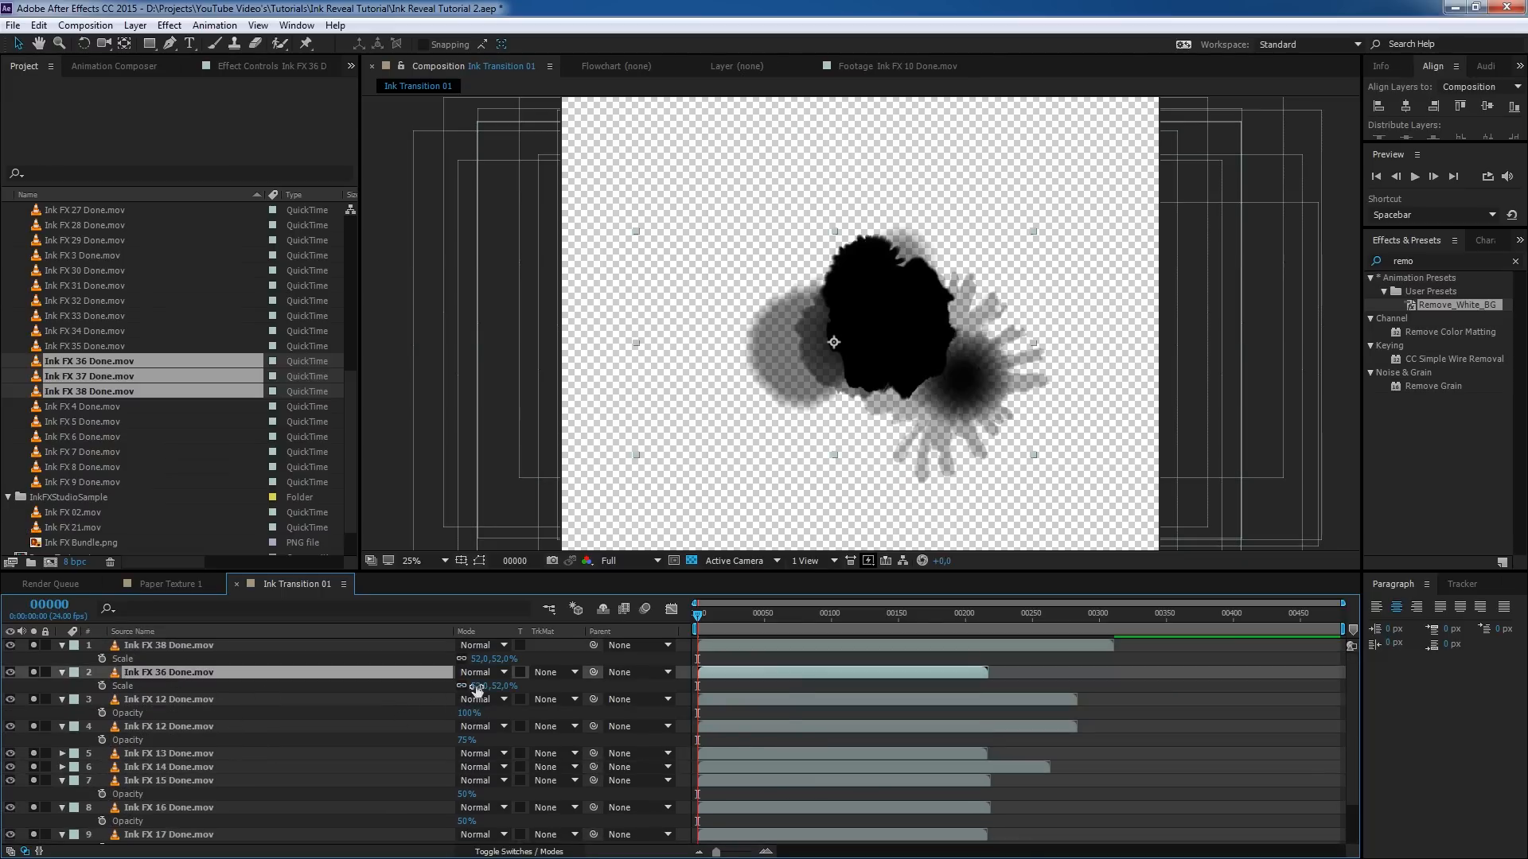
pyautogui.press('t')
pyautogui.click(467, 689)
pyautogui.write('80')
pyautogui.press('Return')
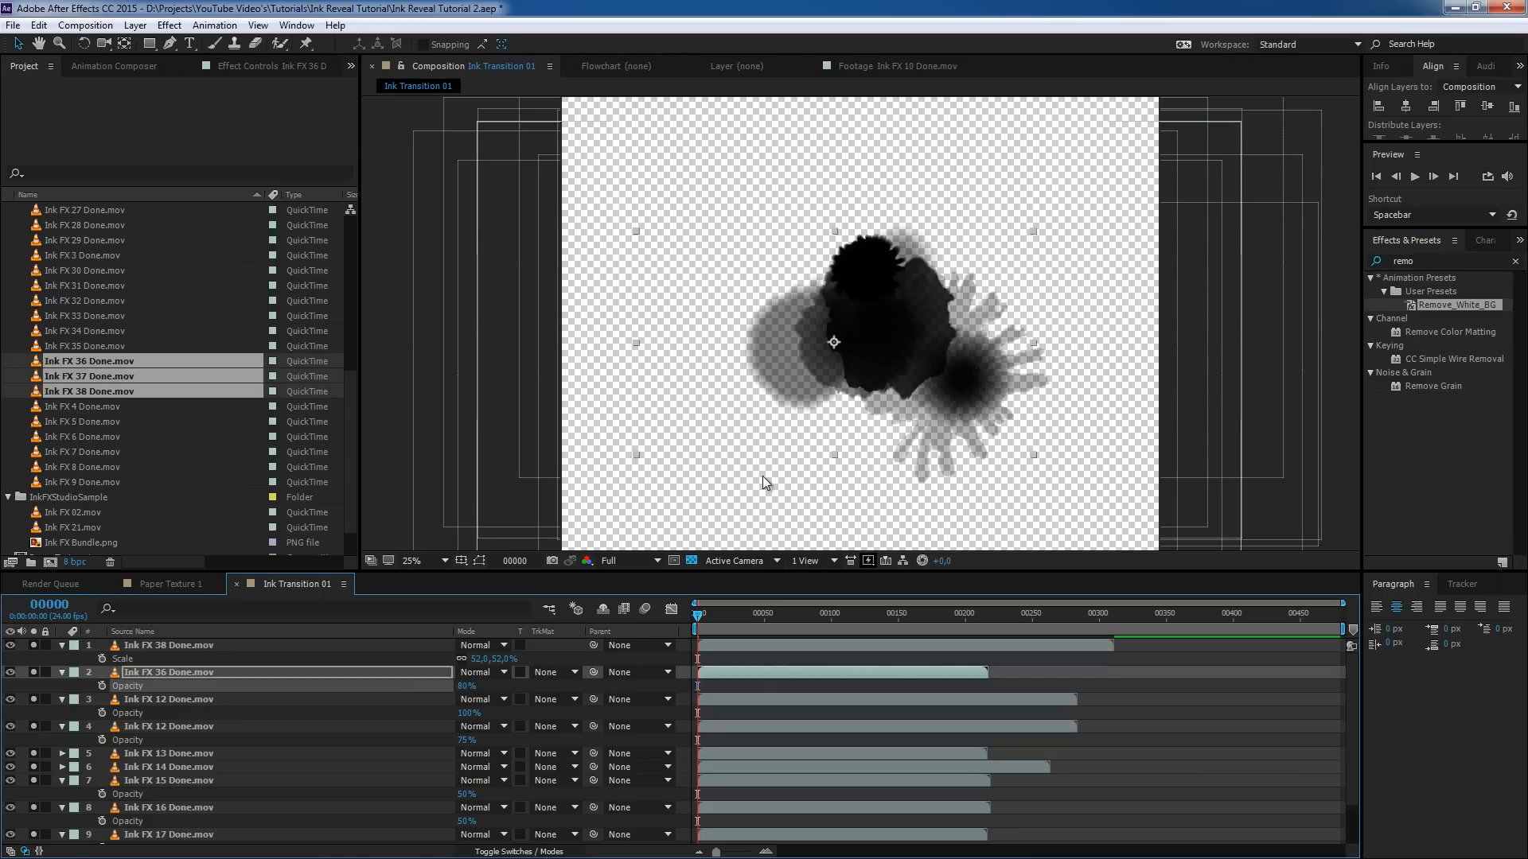
pyautogui.click(458, 690)
pyautogui.write('90')
pyautogui.press('Return')
# - Collapse the properties of all twelve ink layers, turn off their solo state, and deselect them
pyautogui.hotkey('ctrl', 'a')
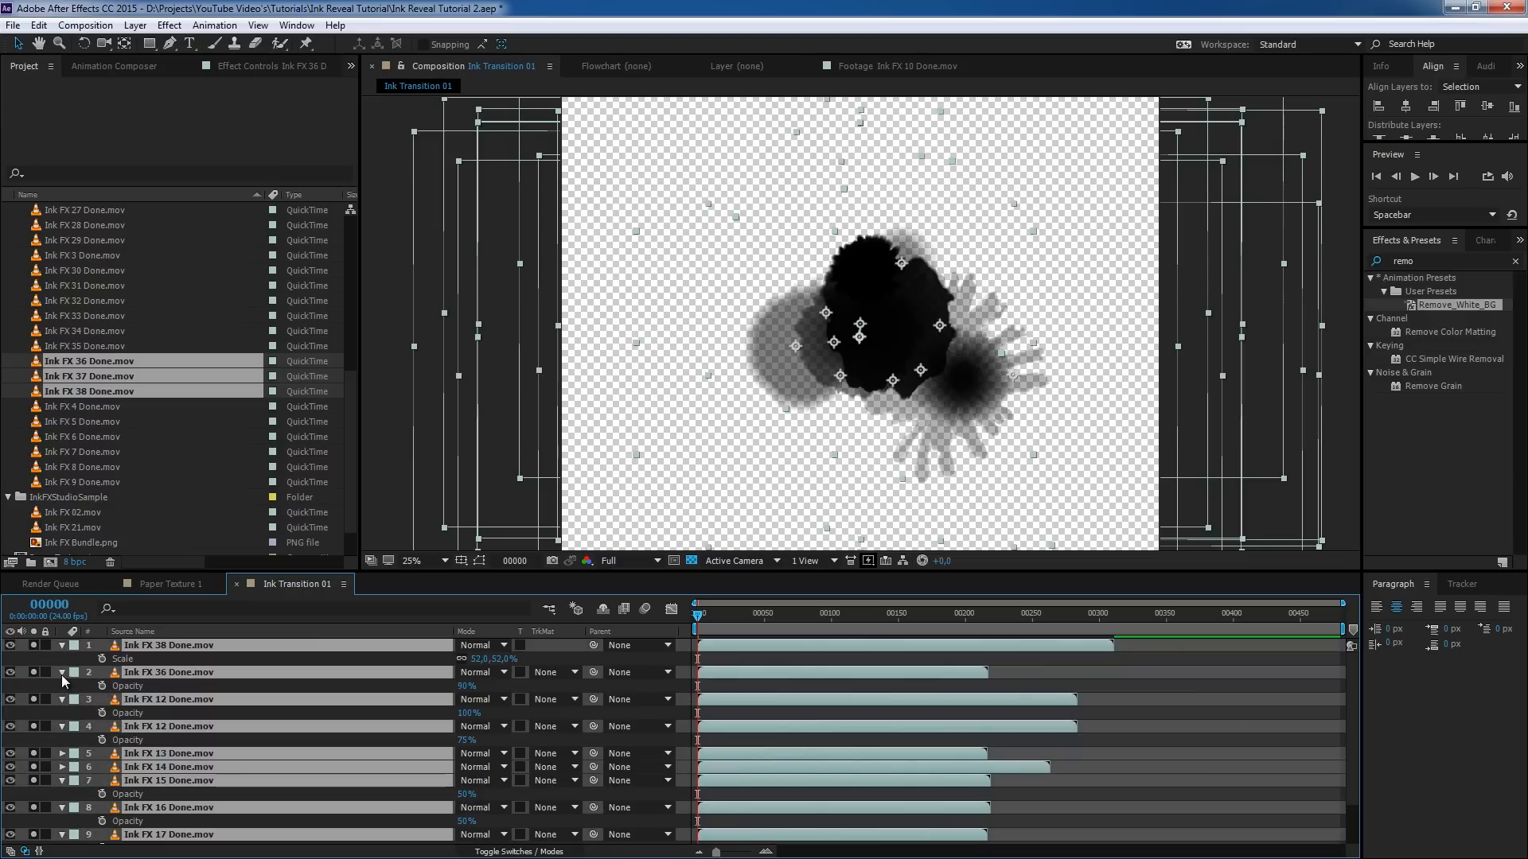
pyautogui.click(62, 673)
pyautogui.click(33, 645)
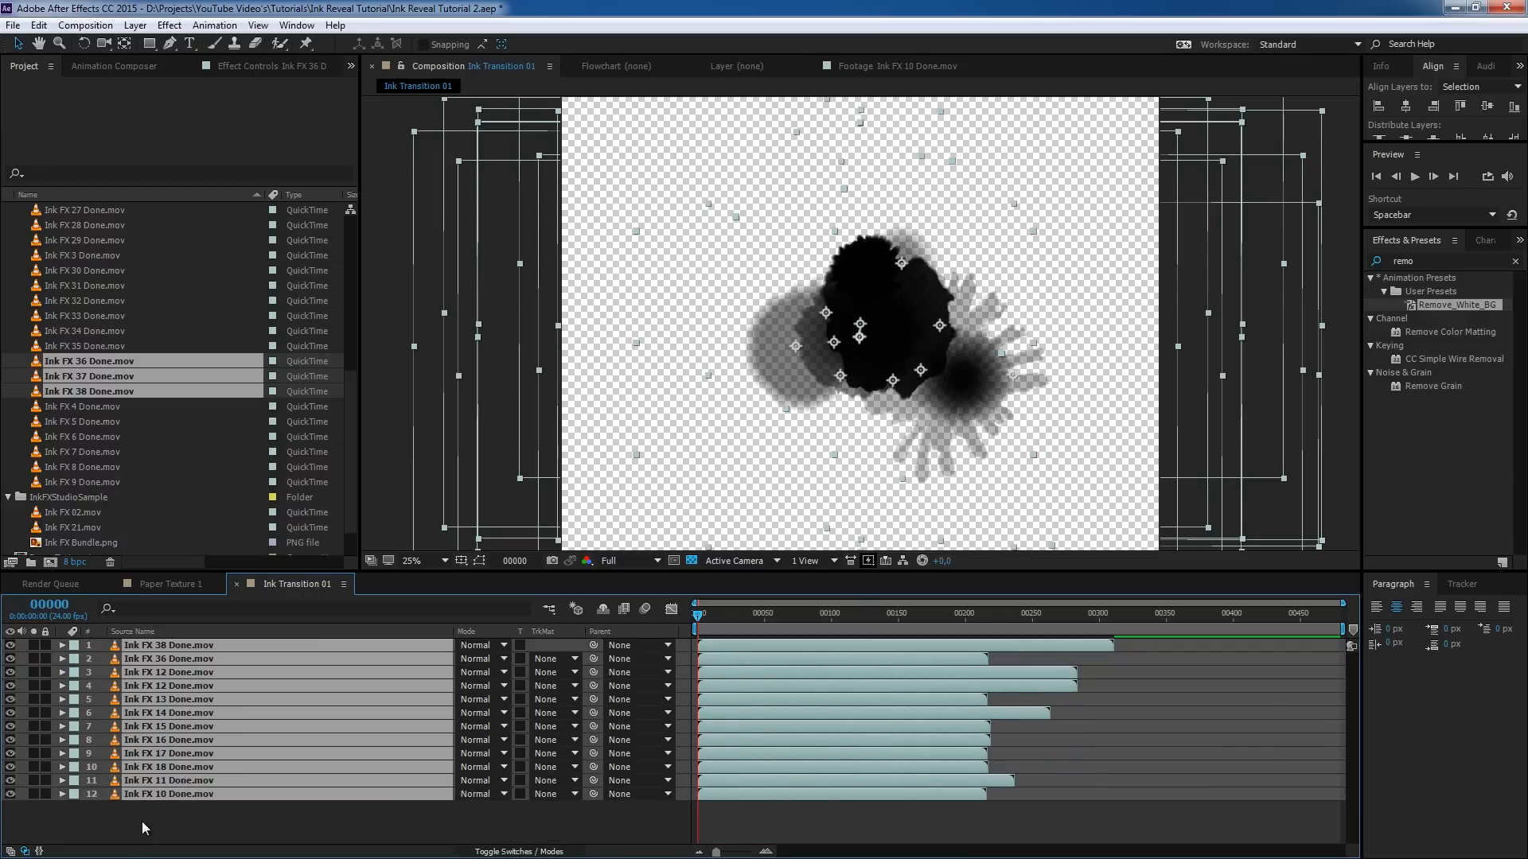
pyautogui.click(141, 821)
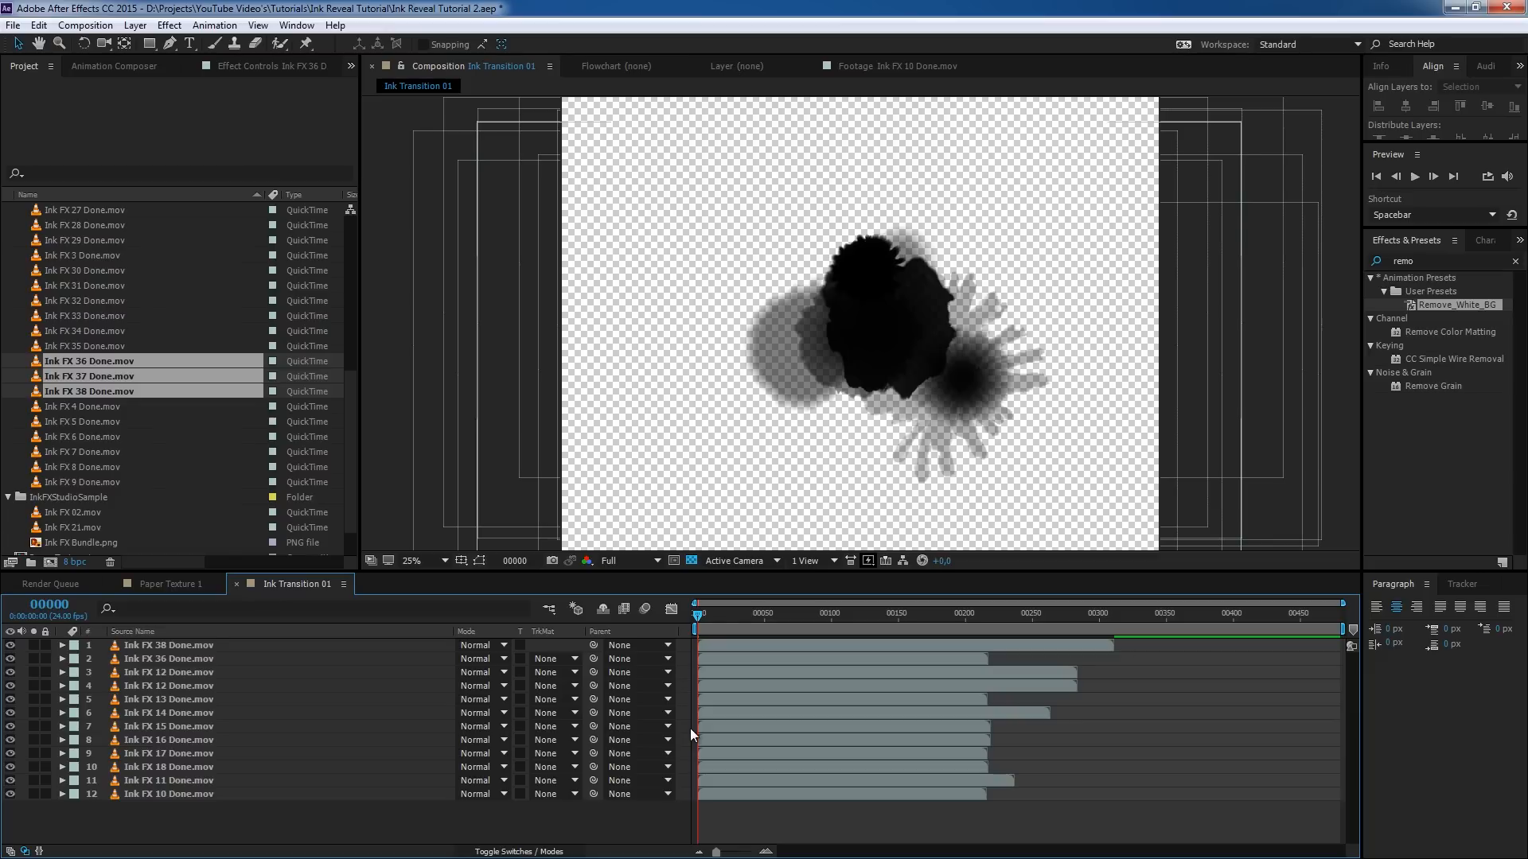
# - Stagger the ink layers in time from frame 0, keeping Ink FX 10 at the start and shifting the layers above it a few frames later
pyautogui.click(725, 611)
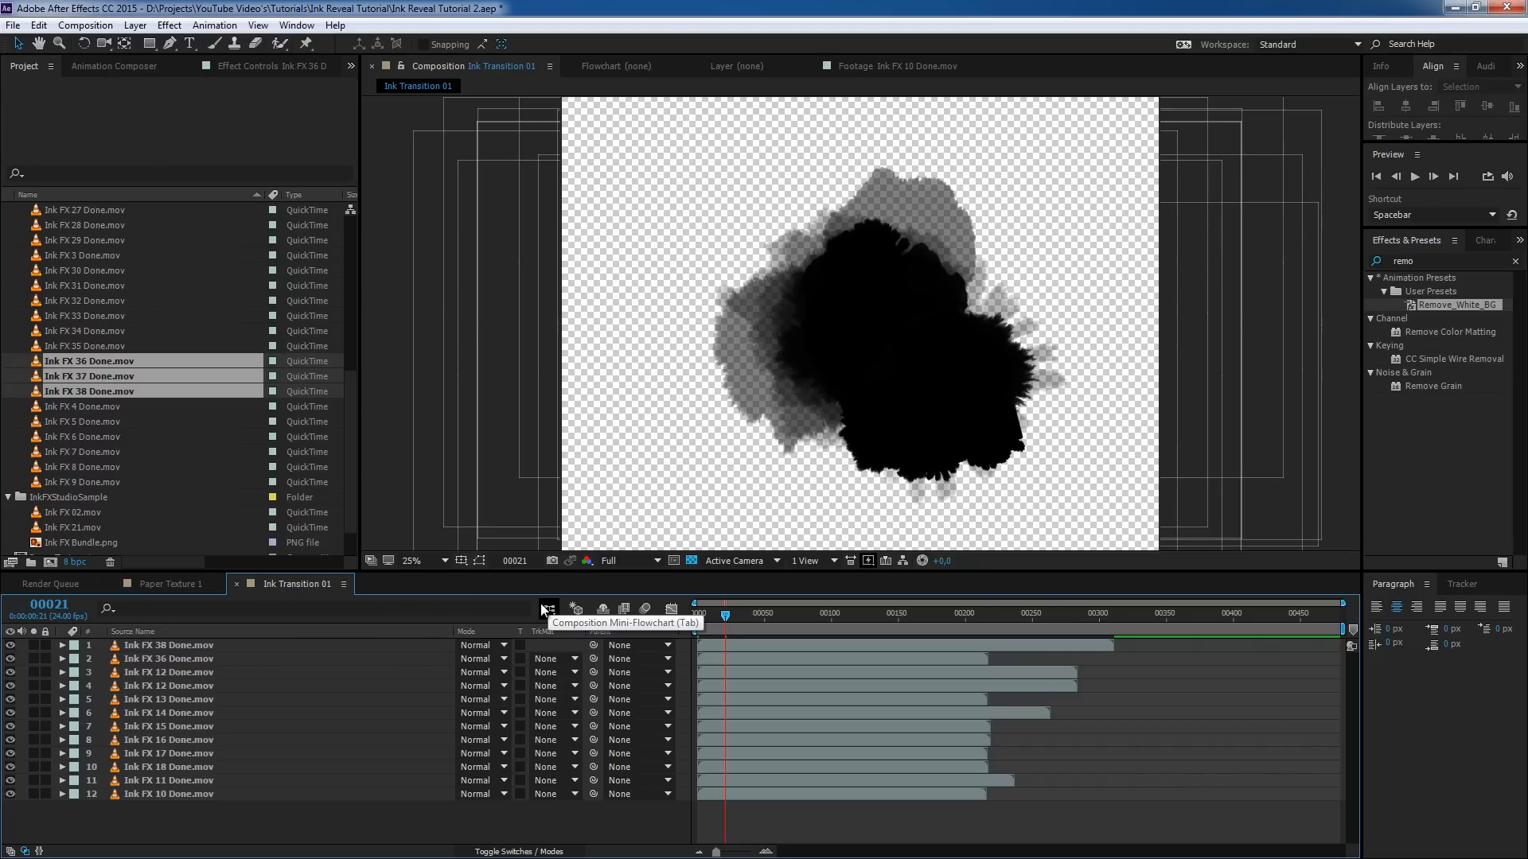
pyautogui.click(752, 618)
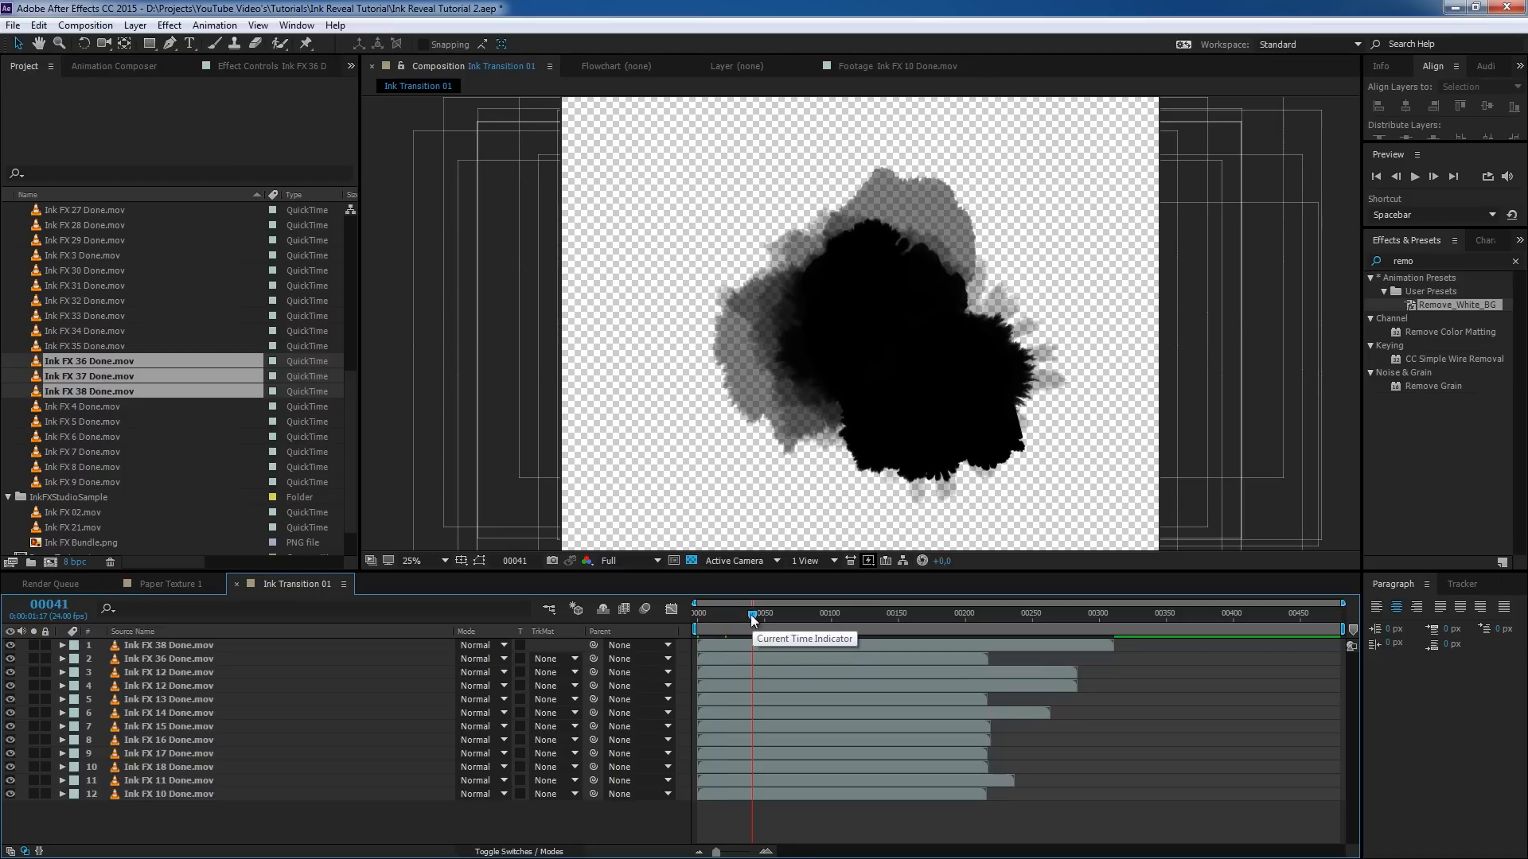
pyautogui.click(713, 793)
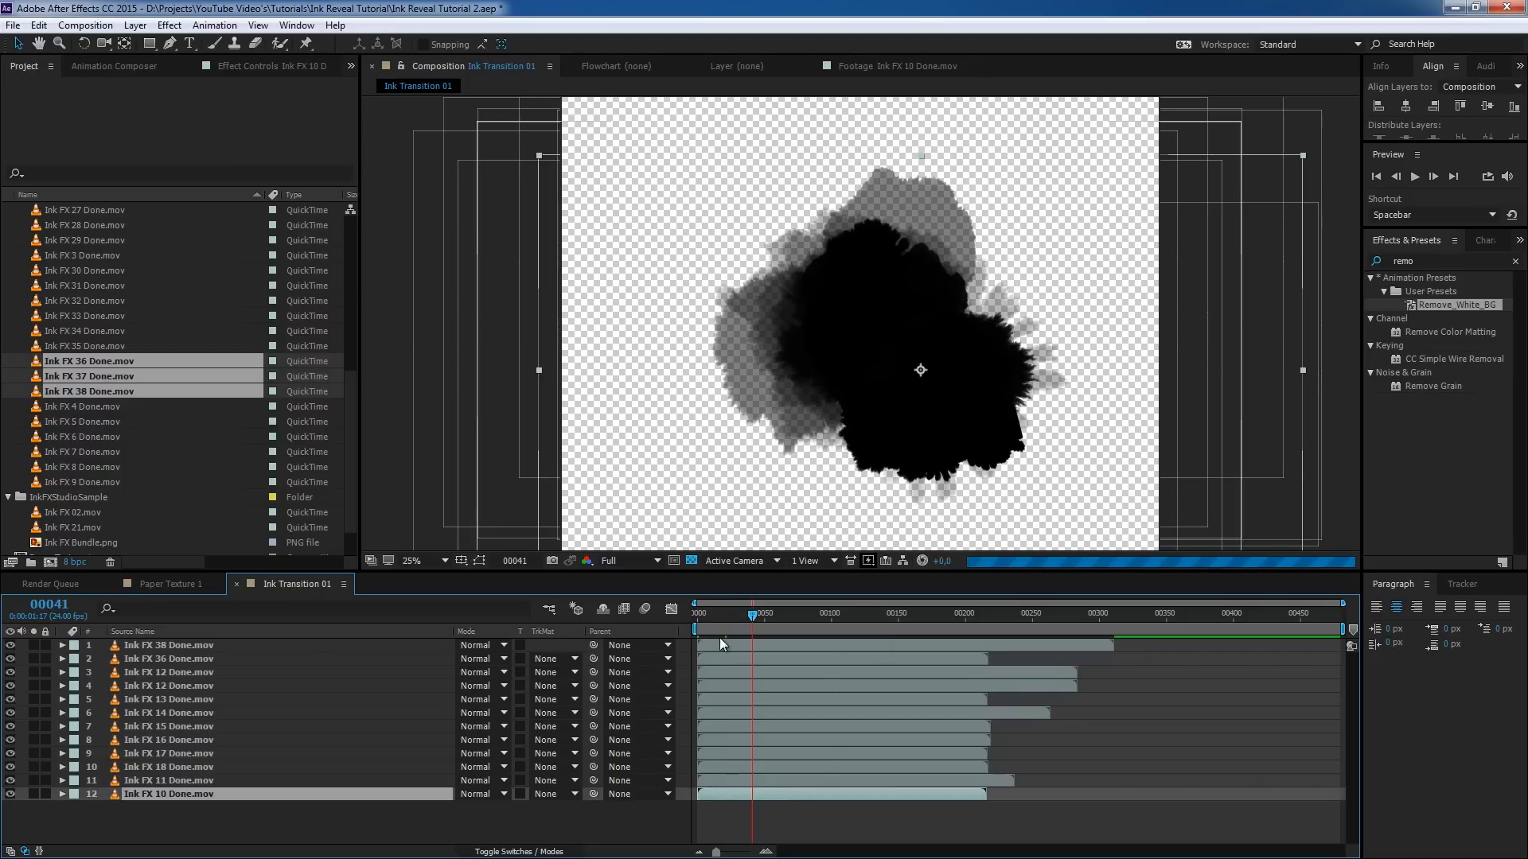
pyautogui.press('Home')
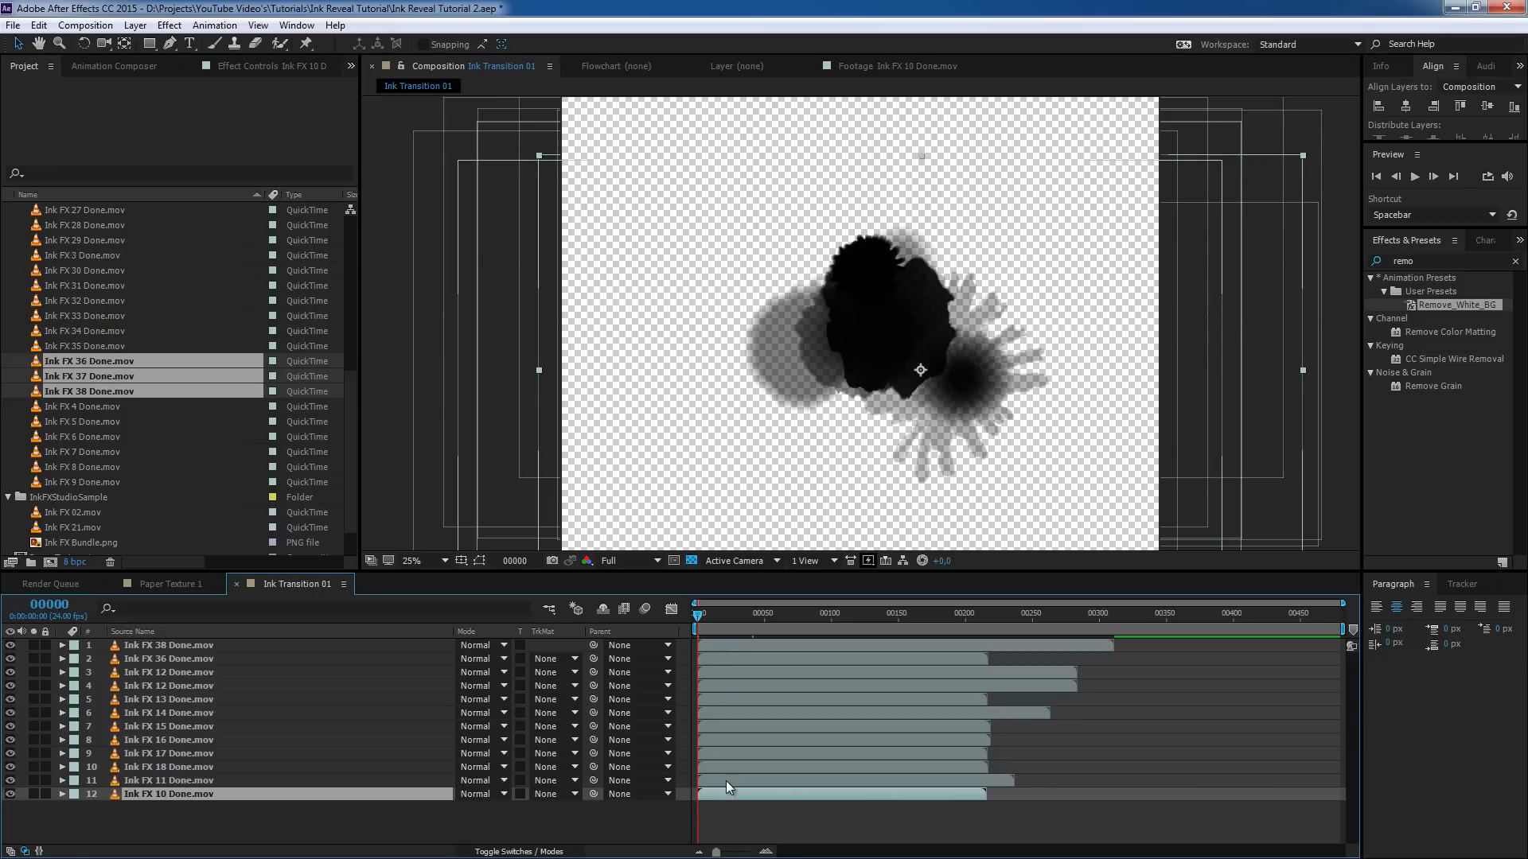
pyautogui.click(204, 765)
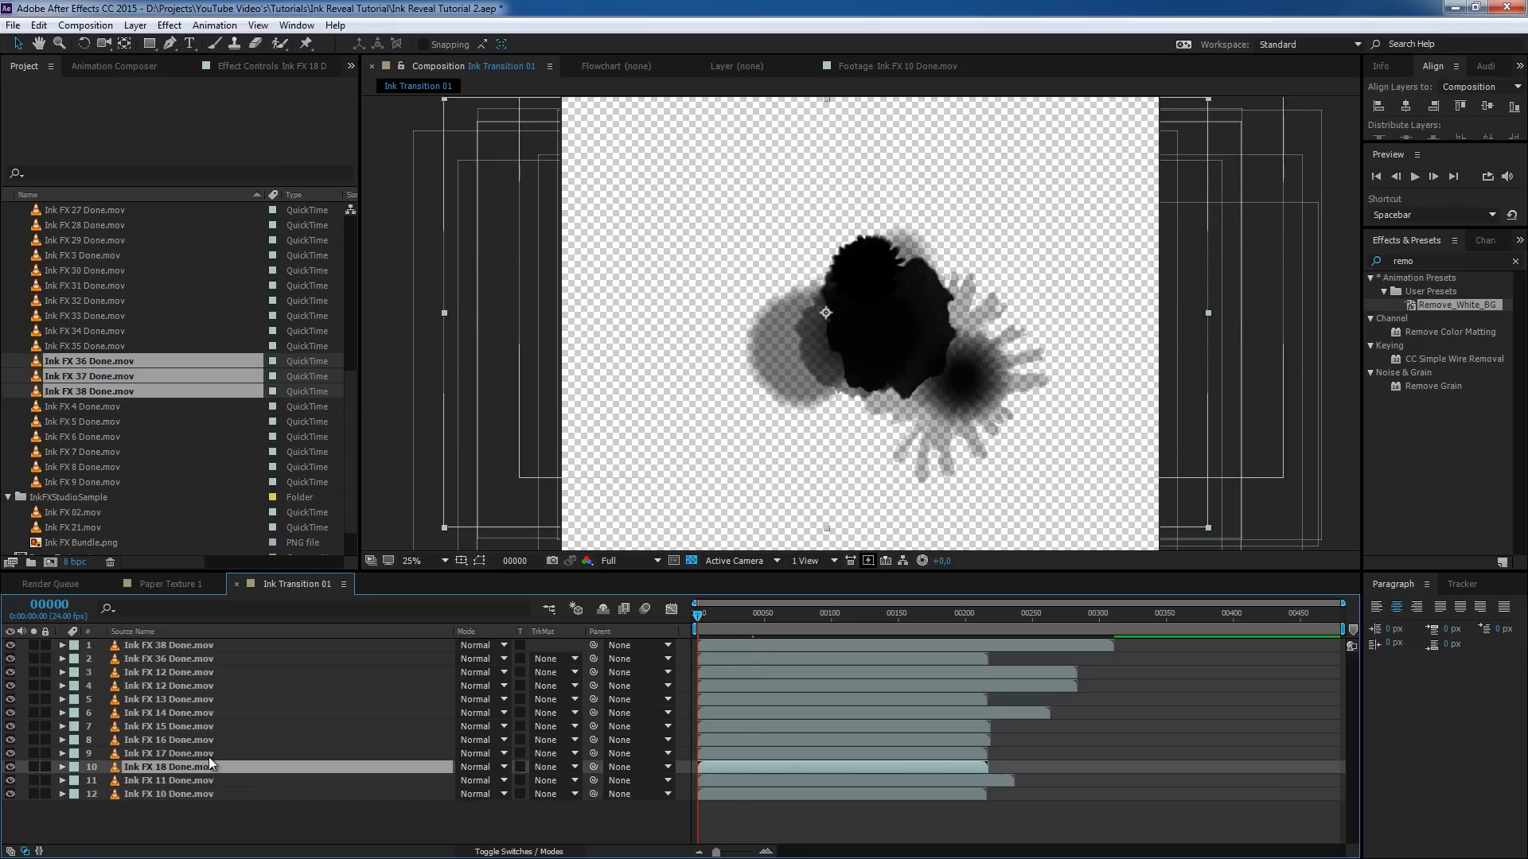
pyautogui.click(708, 799)
pyautogui.moveTo(705, 781); pyautogui.dragTo(723, 643)
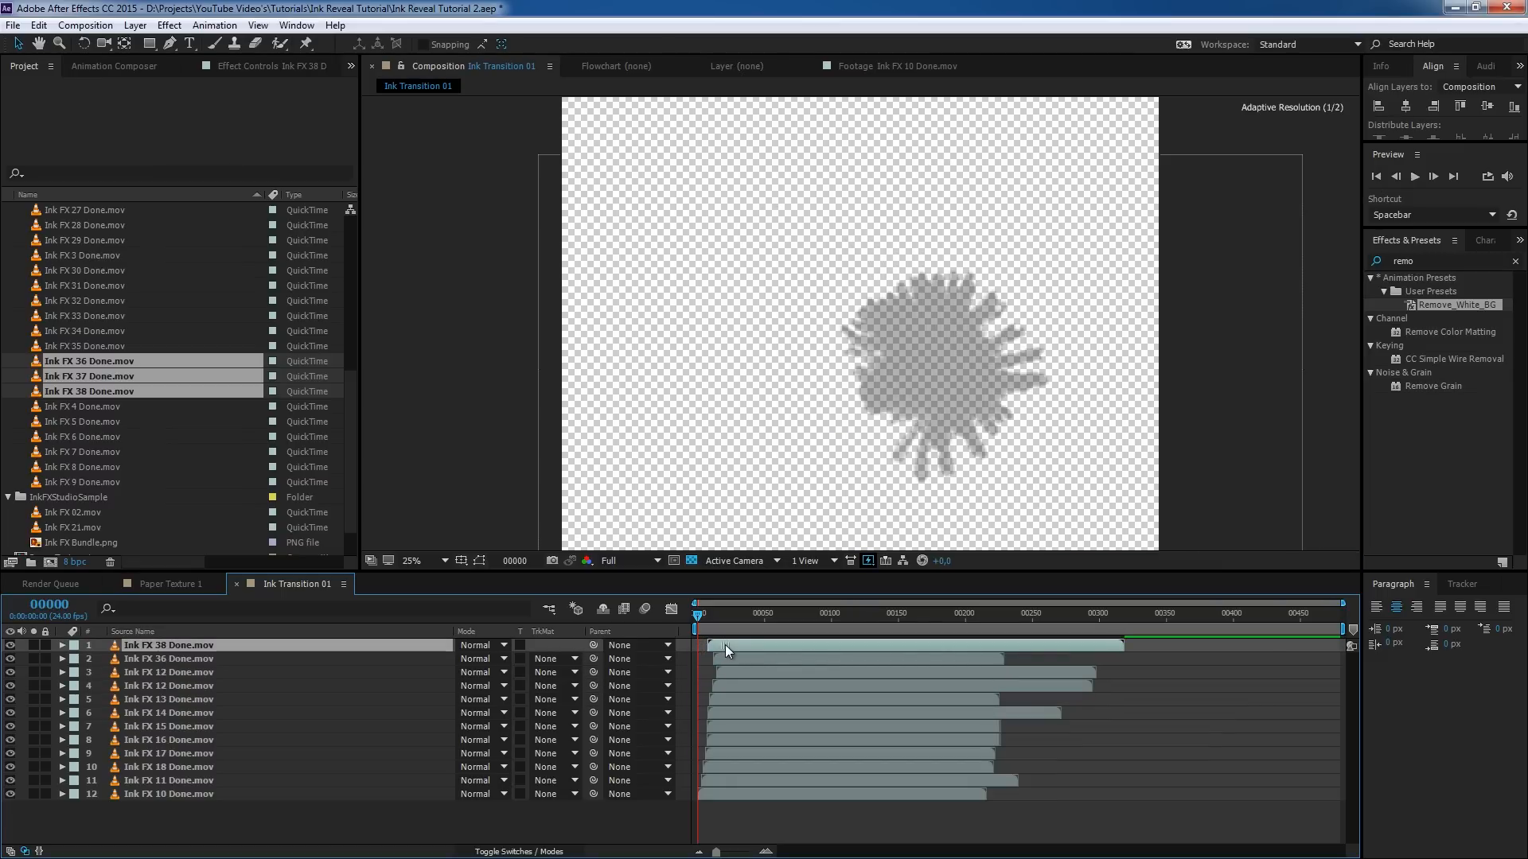
# - Preview the staggered ink animation and stop it at frame 5
pyautogui.press('space')
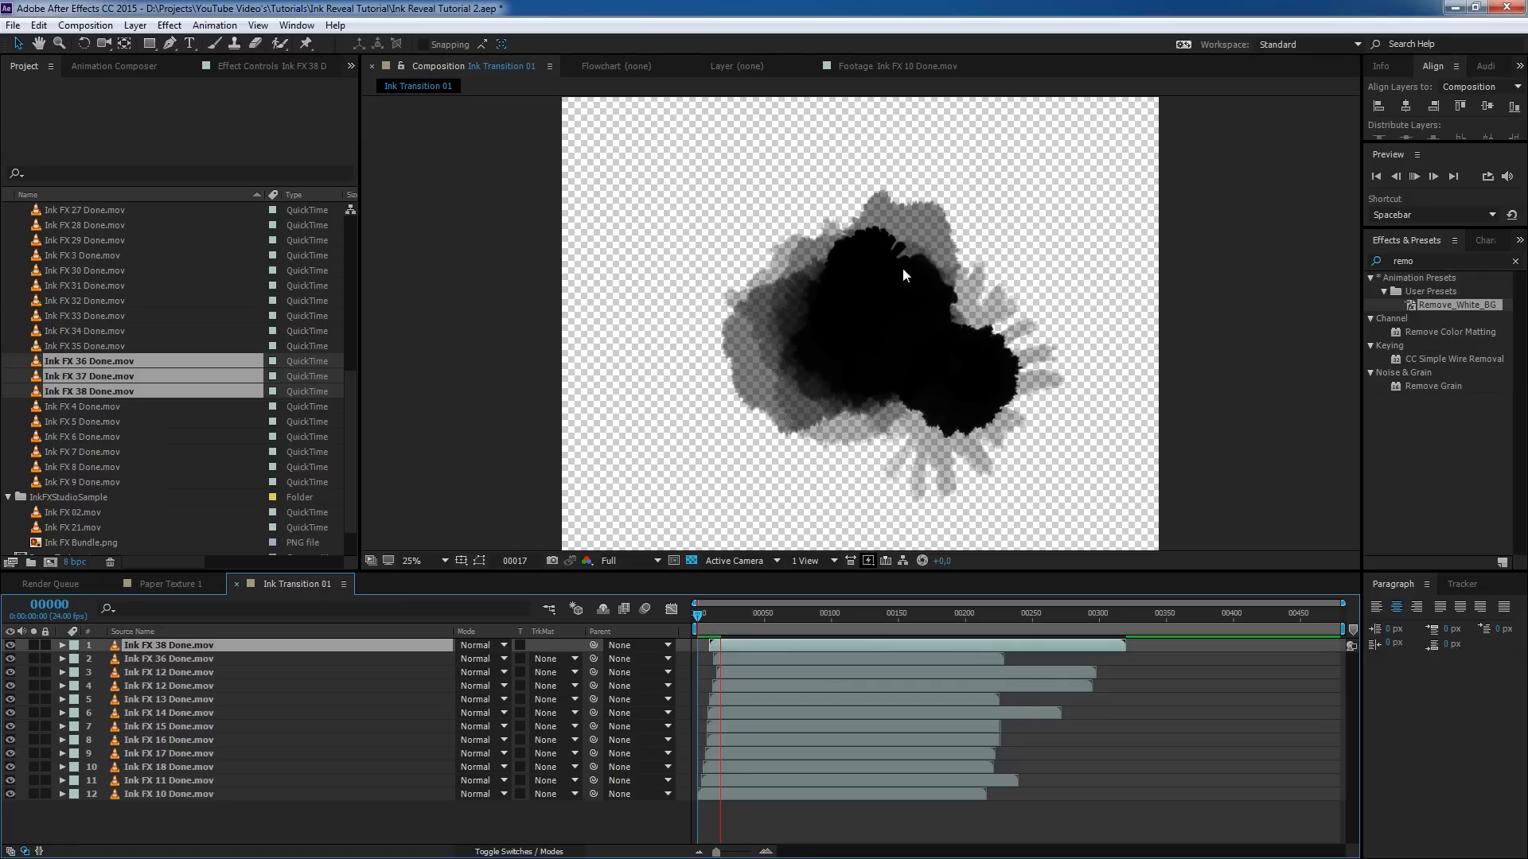
pyautogui.click(1415, 177)
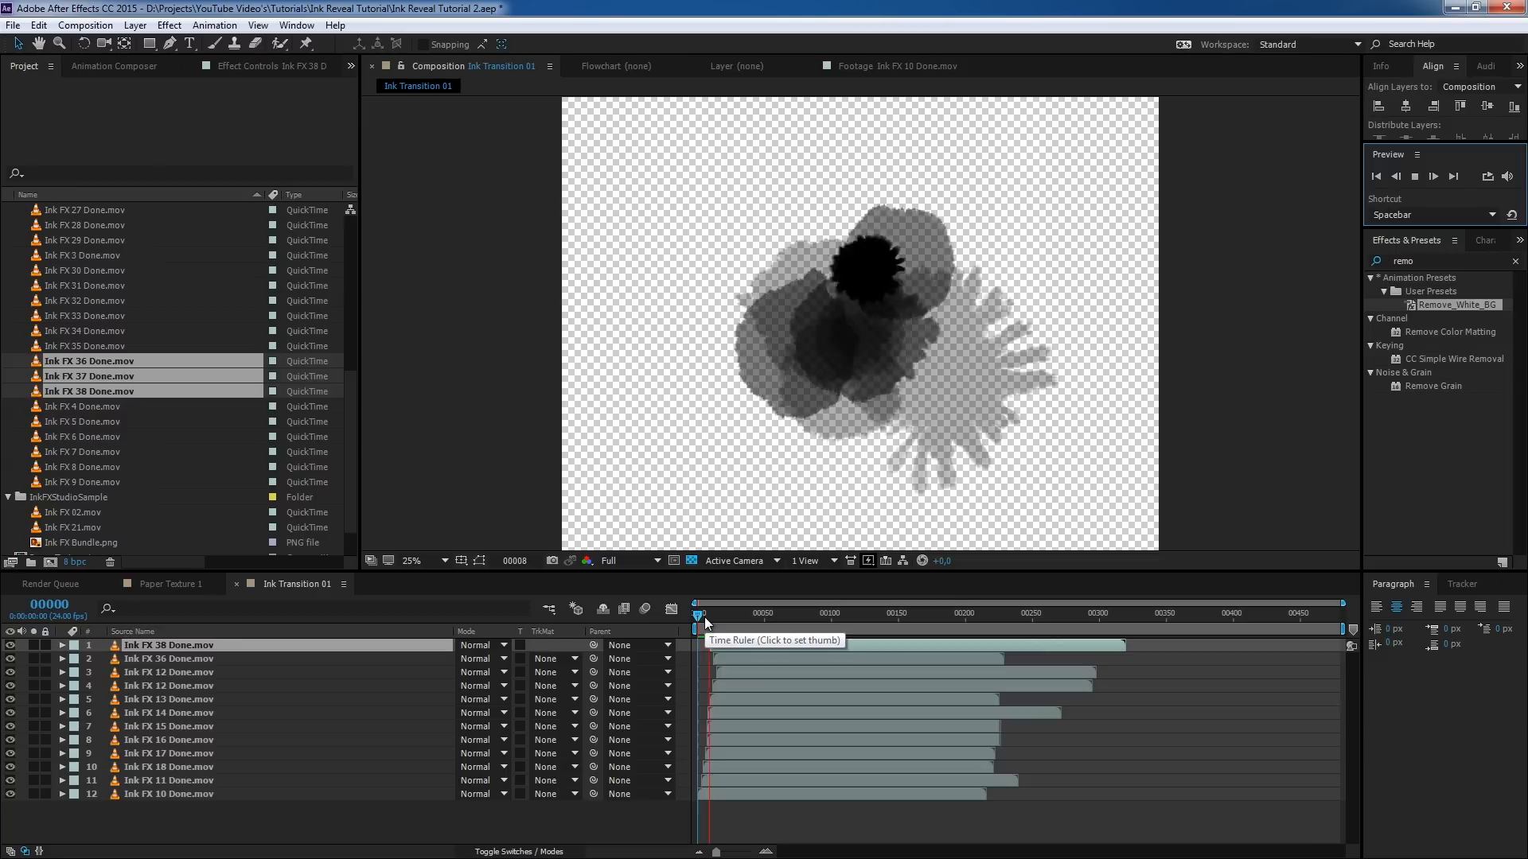
pyautogui.click(705, 618)
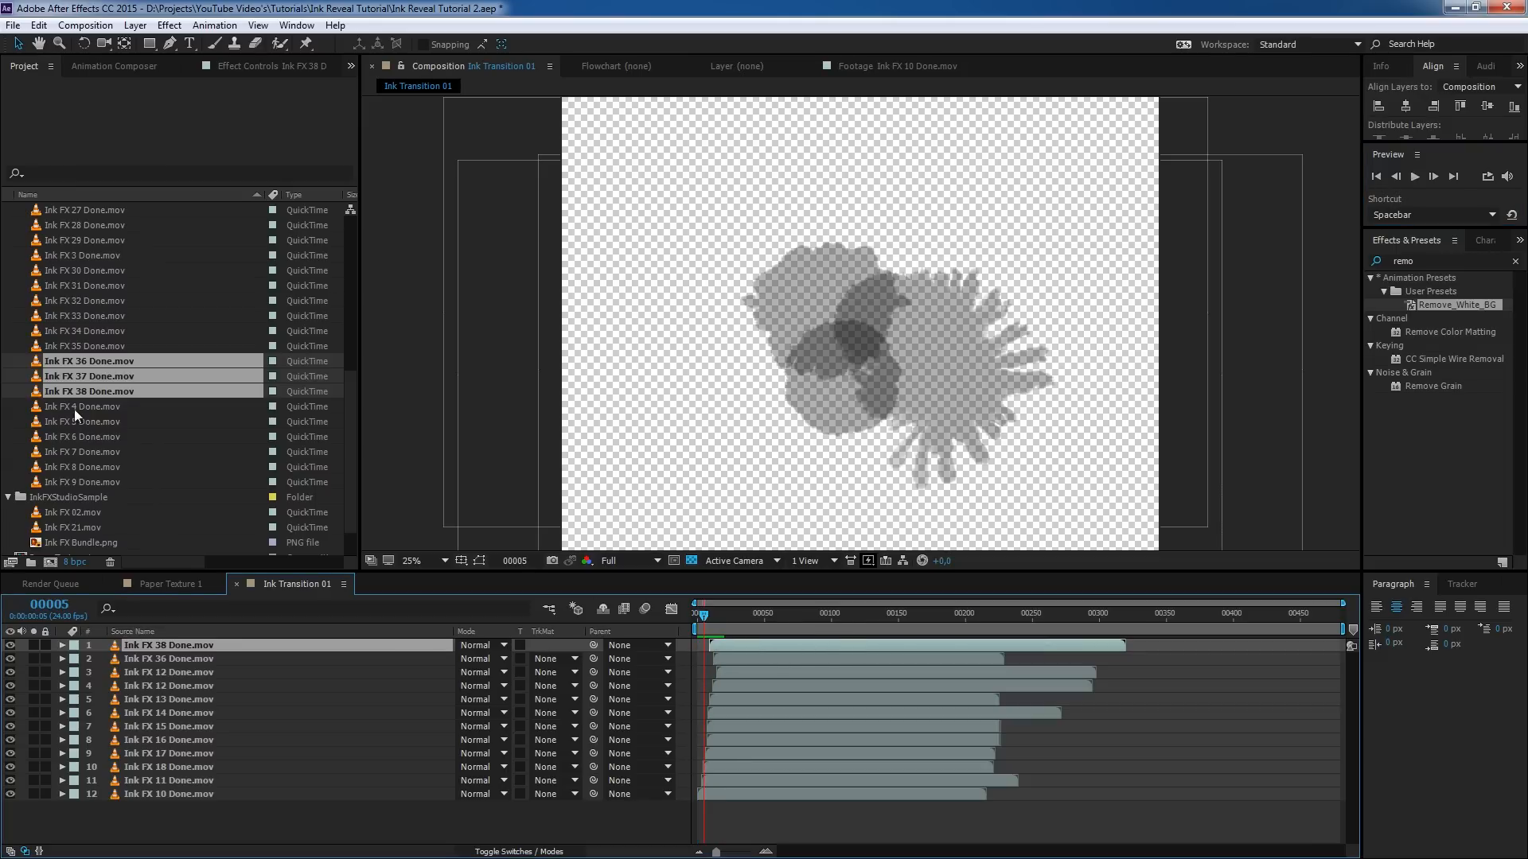
# - Collapse the INKFX_Prematted_4K and InkFXStudioSample folders and open the bottle photo JPEG as footage
pyautogui.scroll(8, 6, 382)
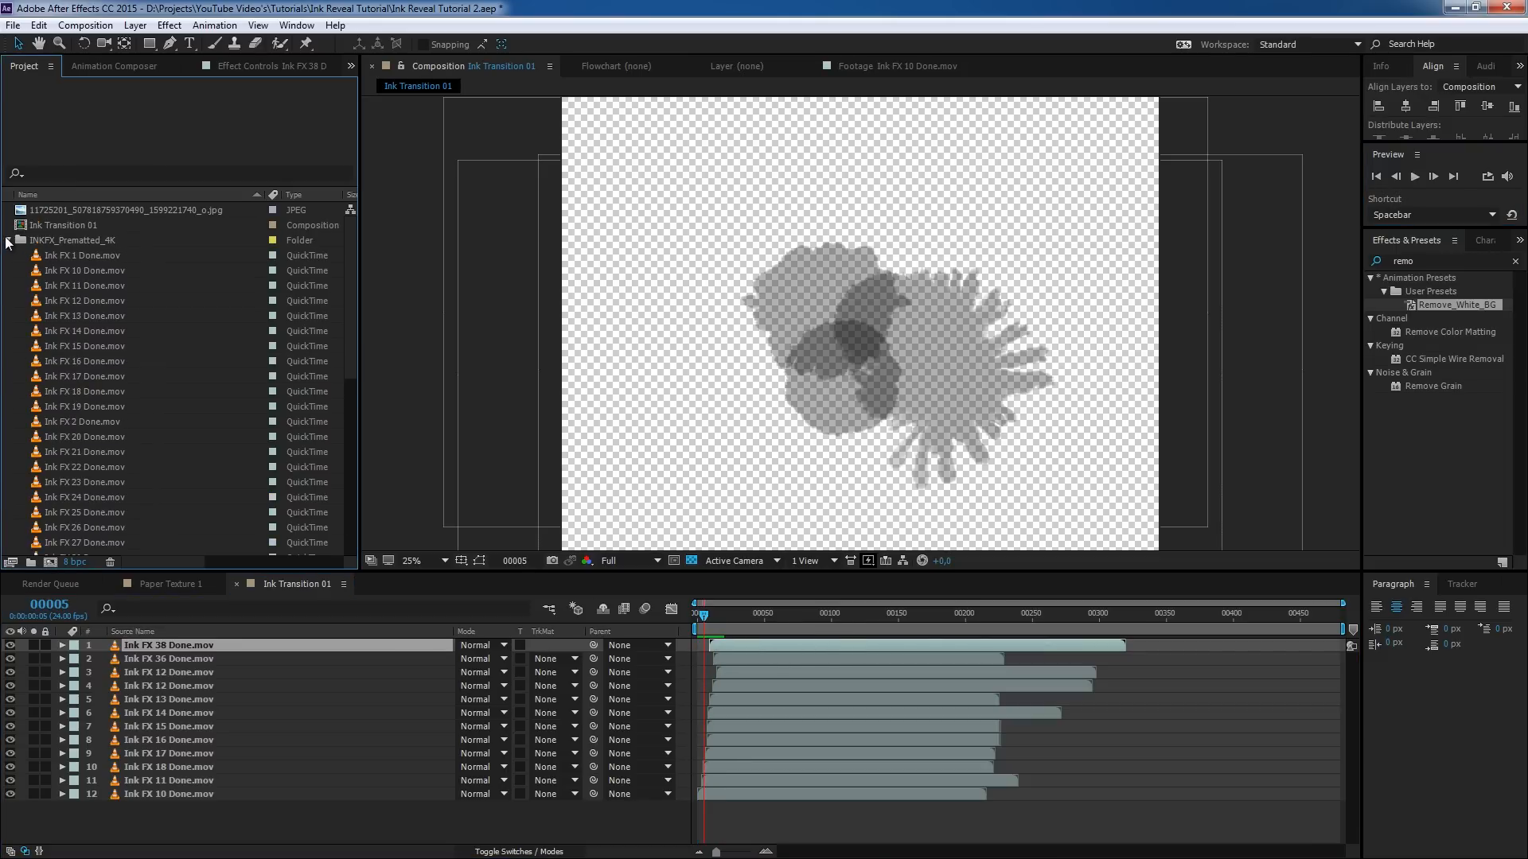
pyautogui.click(9, 240)
pyautogui.click(8, 255)
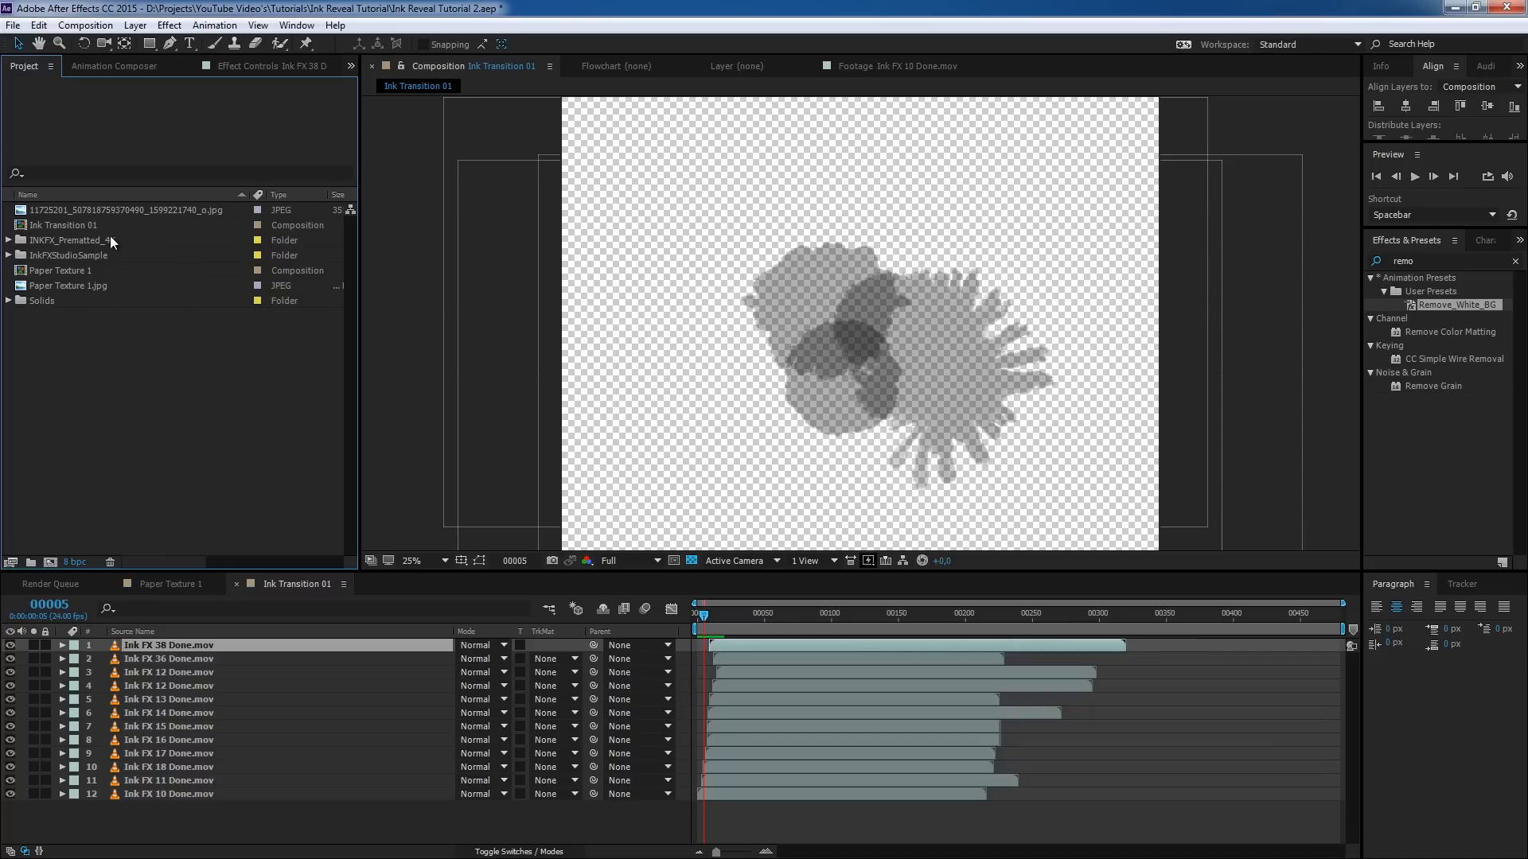
pyautogui.click(113, 209)
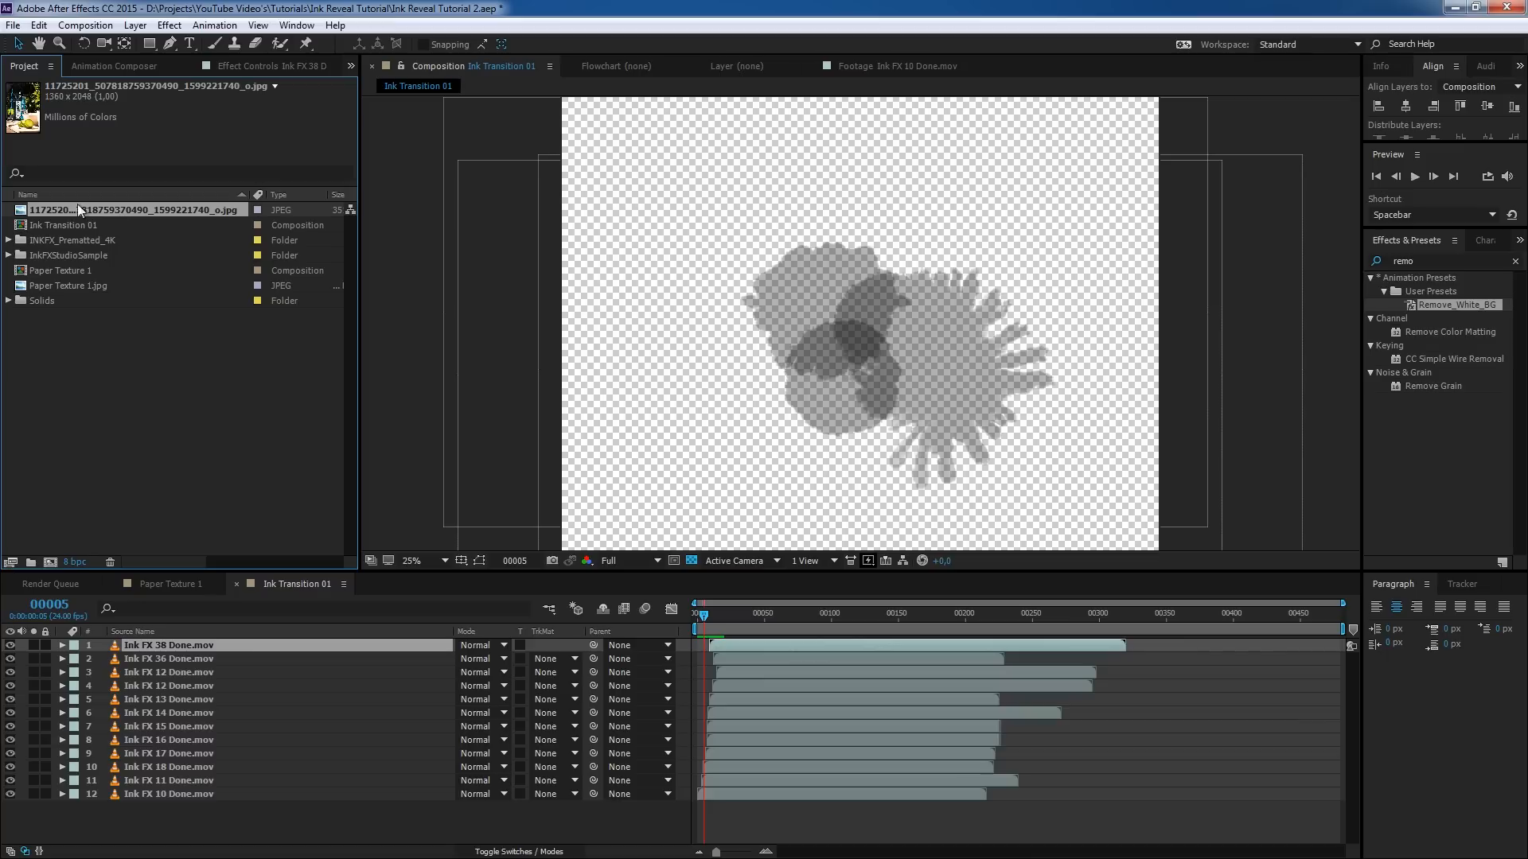
pyautogui.doubleClick(25, 211)
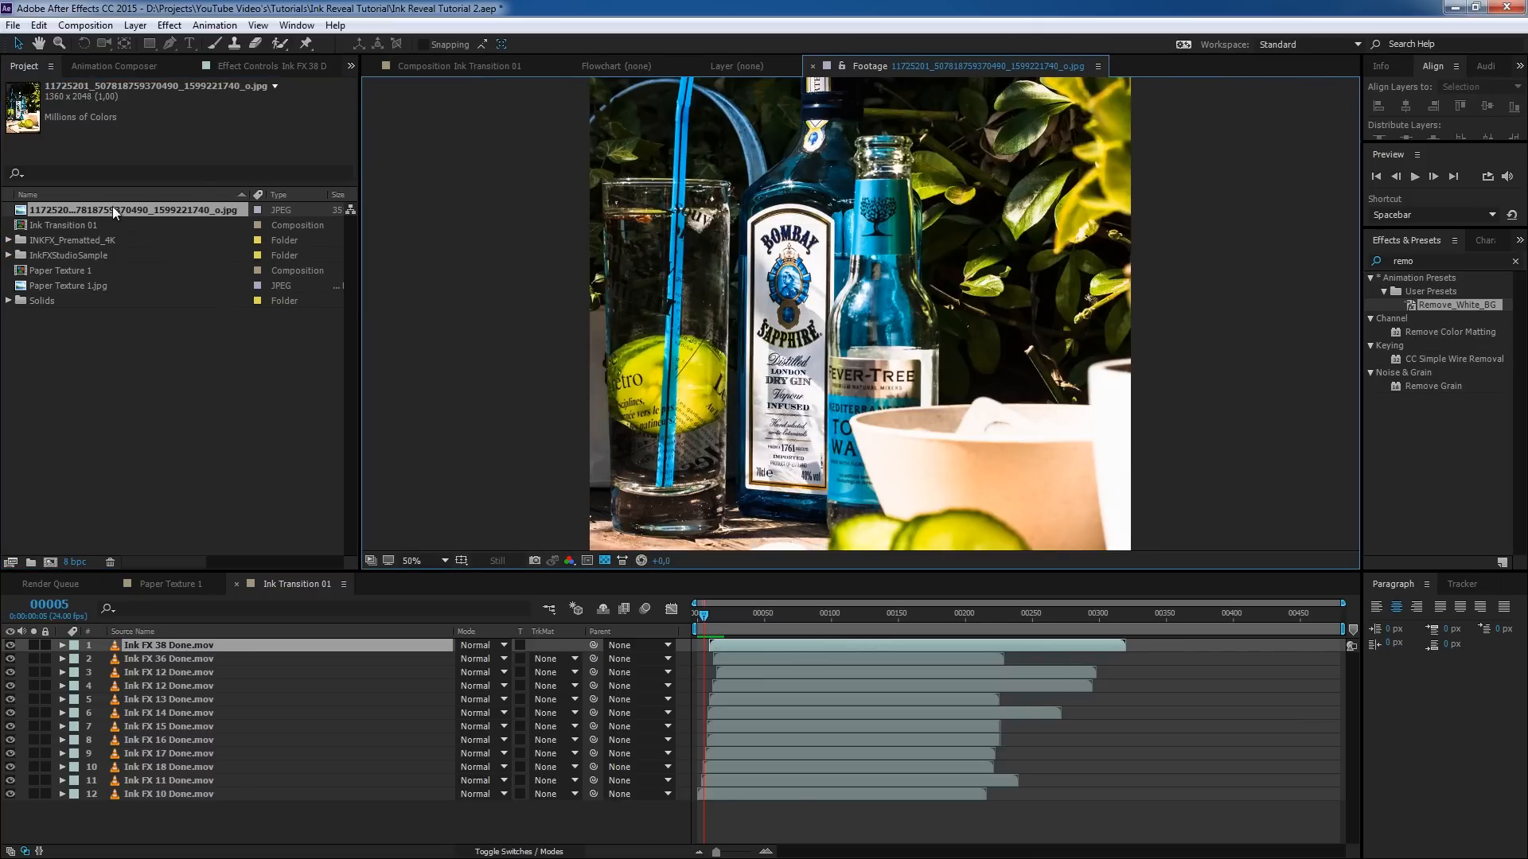
# - Create a new composition from the bottle photo JPEG and name it Sketch
pyautogui.moveTo(123, 204); pyautogui.dragTo(51, 564)
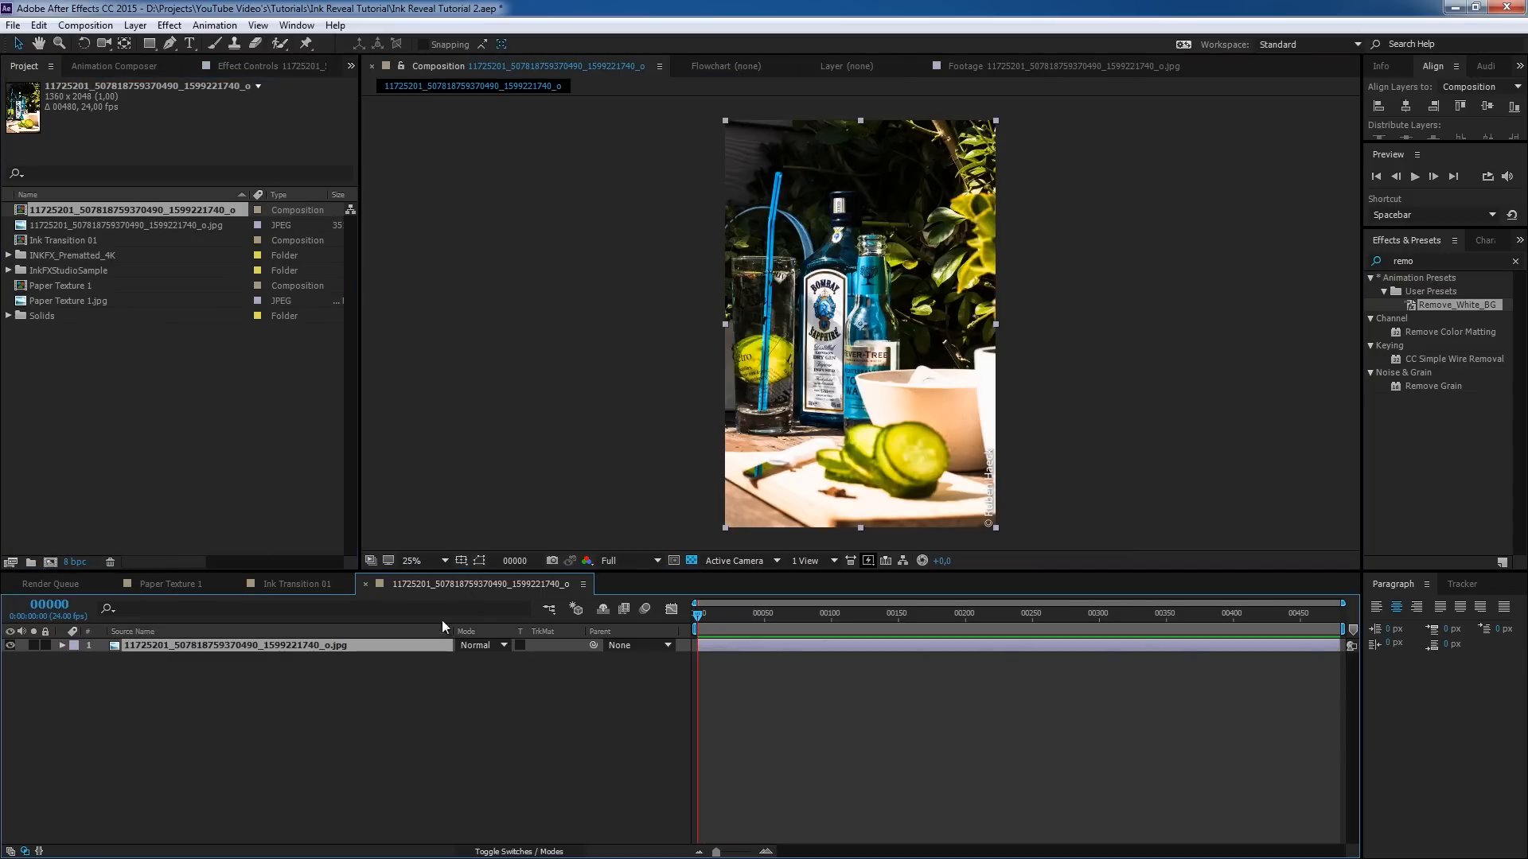
pyautogui.click(92, 27)
pyautogui.click(114, 67)
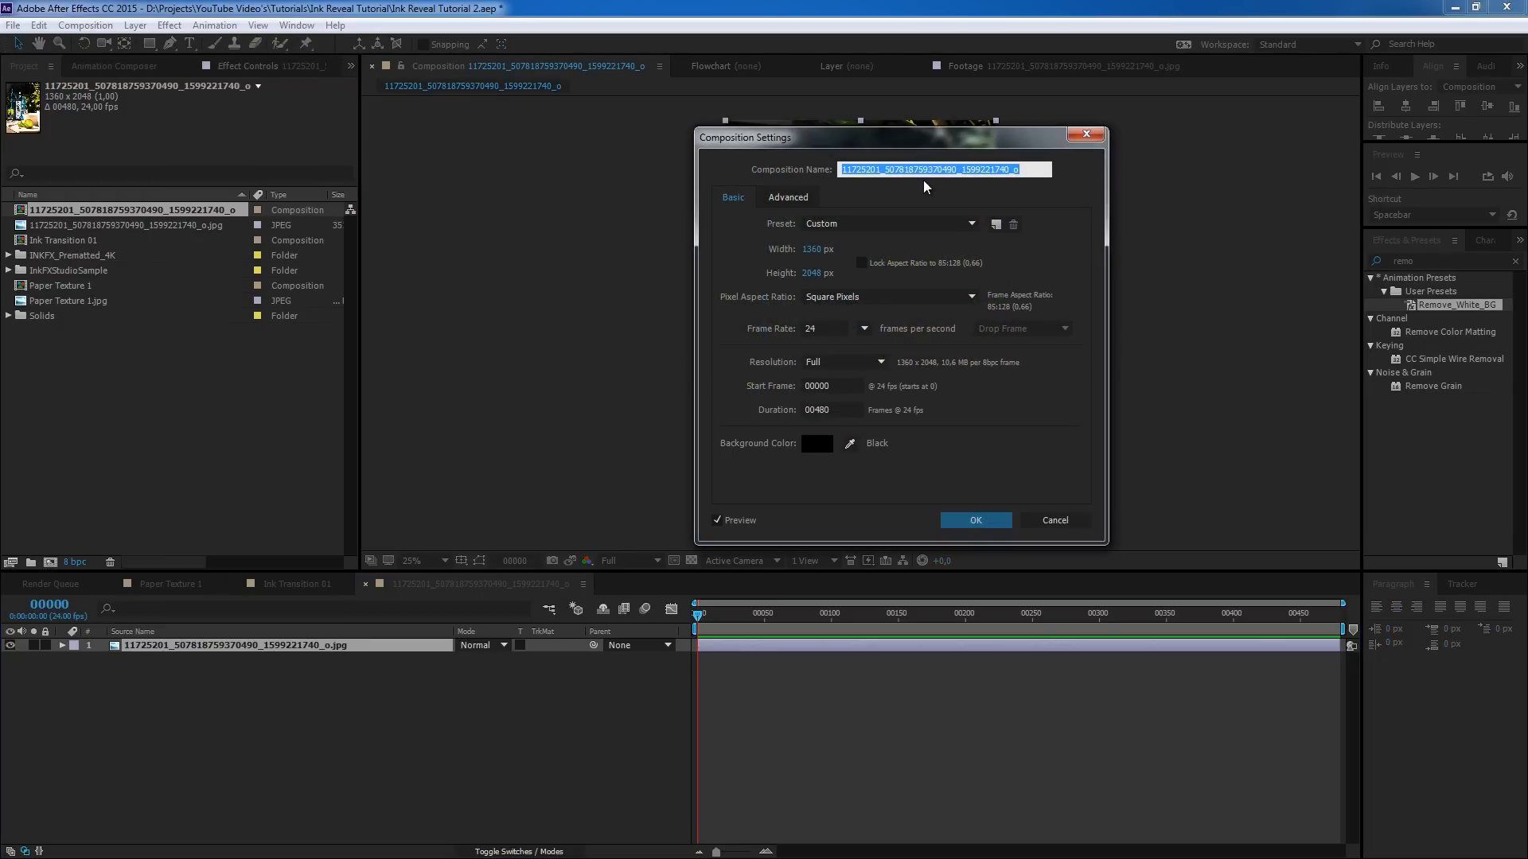
pyautogui.write('Sketch')
pyautogui.press('Return')
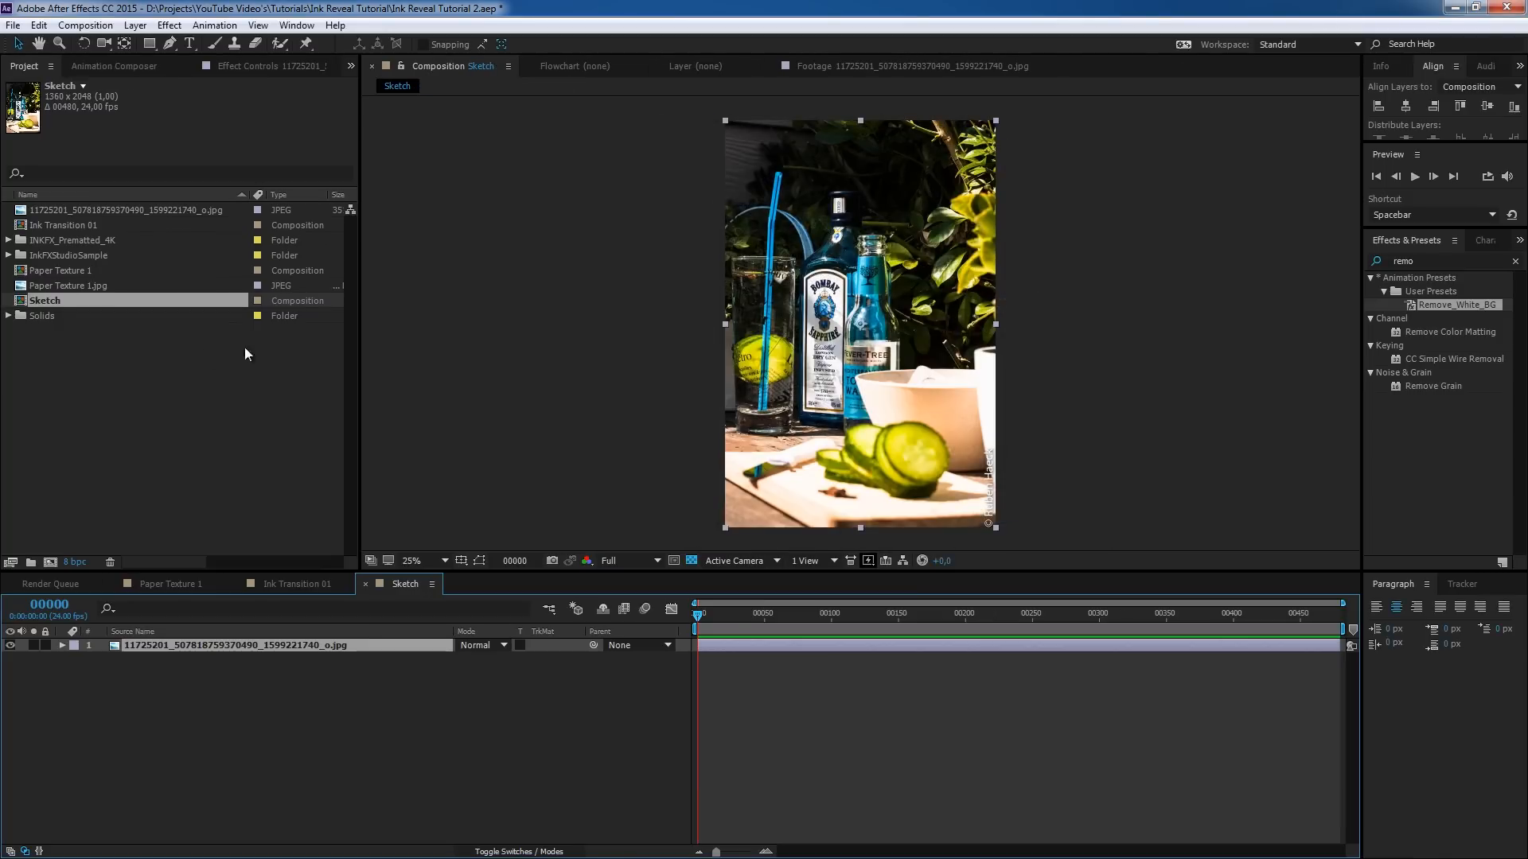
# - Put the Sketch composition in a new project folder named Picture styles and expand the folder
pyautogui.moveTo(54, 314); pyautogui.dragTo(30, 562)
pyautogui.write('P')
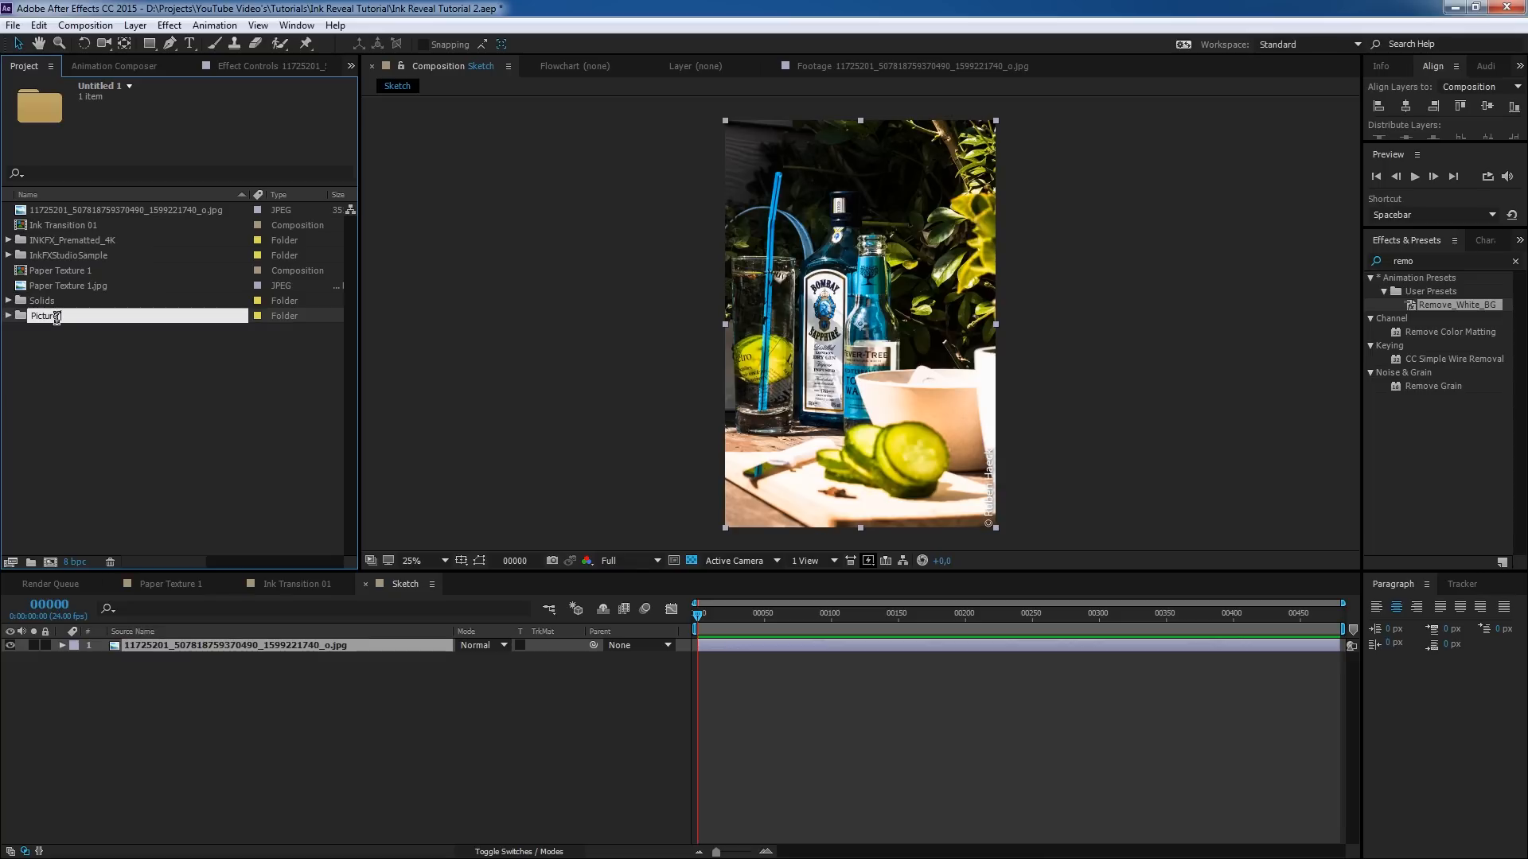
pyautogui.write('icture styles')
pyautogui.press('Return')
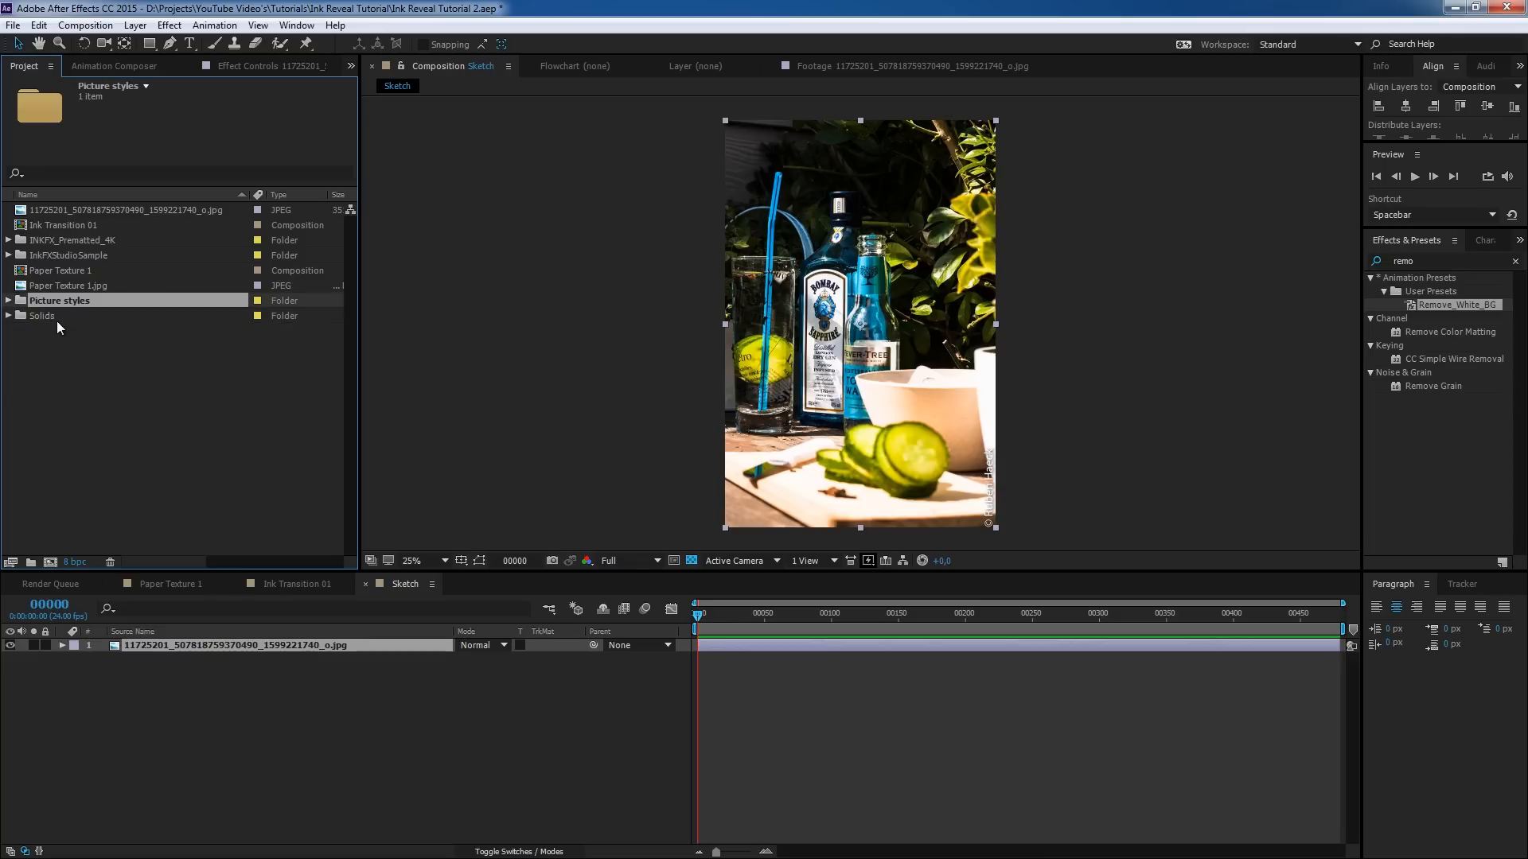
pyautogui.click(9, 301)
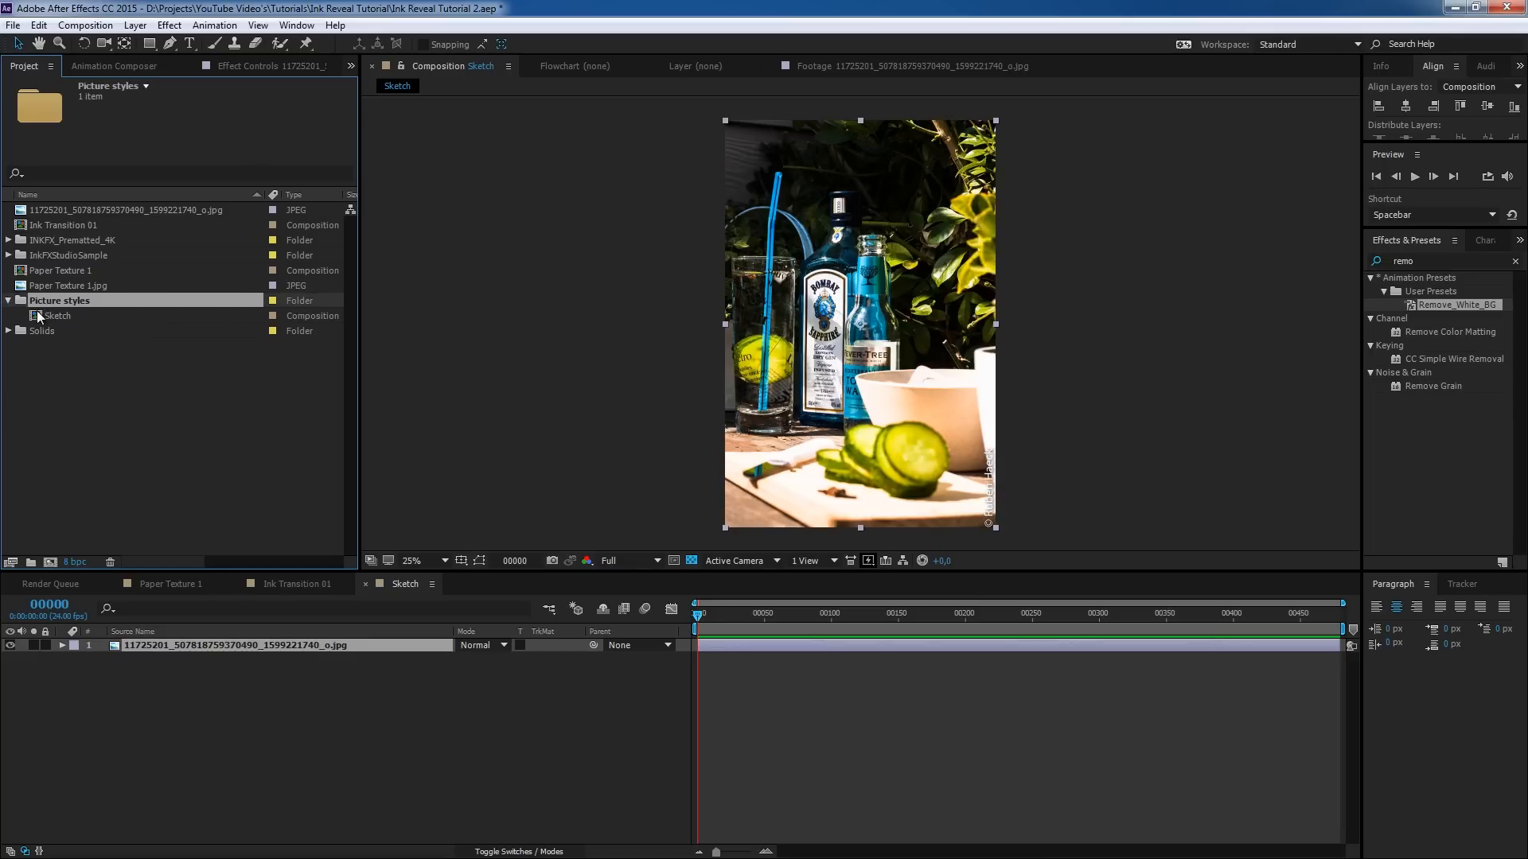
# - Duplicate the Sketch composition inside the Picture styles folder and rename the copy Cartoon
pyautogui.click(41, 318)
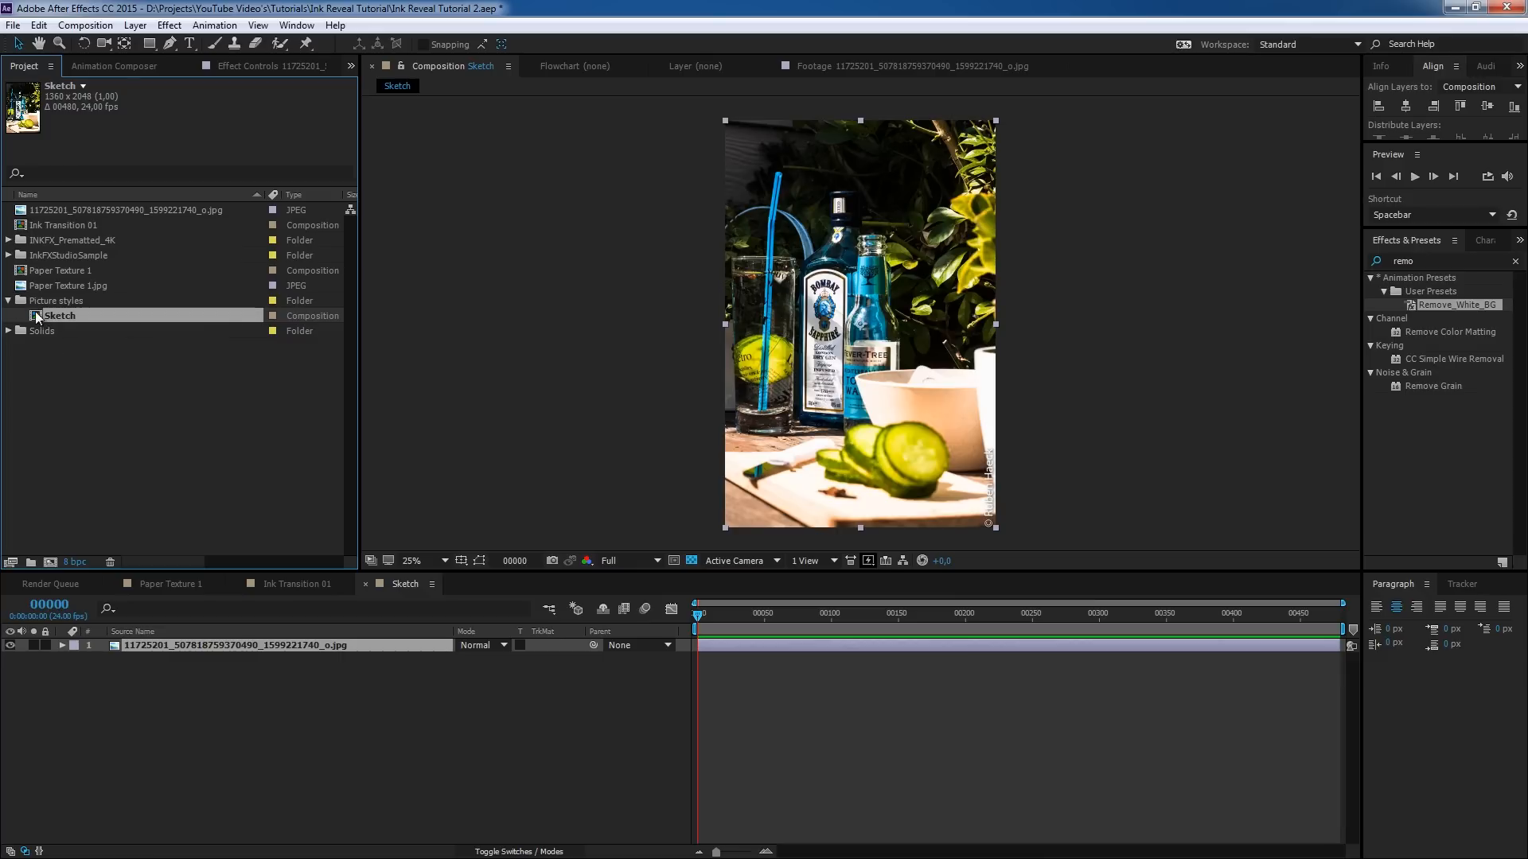
pyautogui.hotkey('ctrl', 'd')
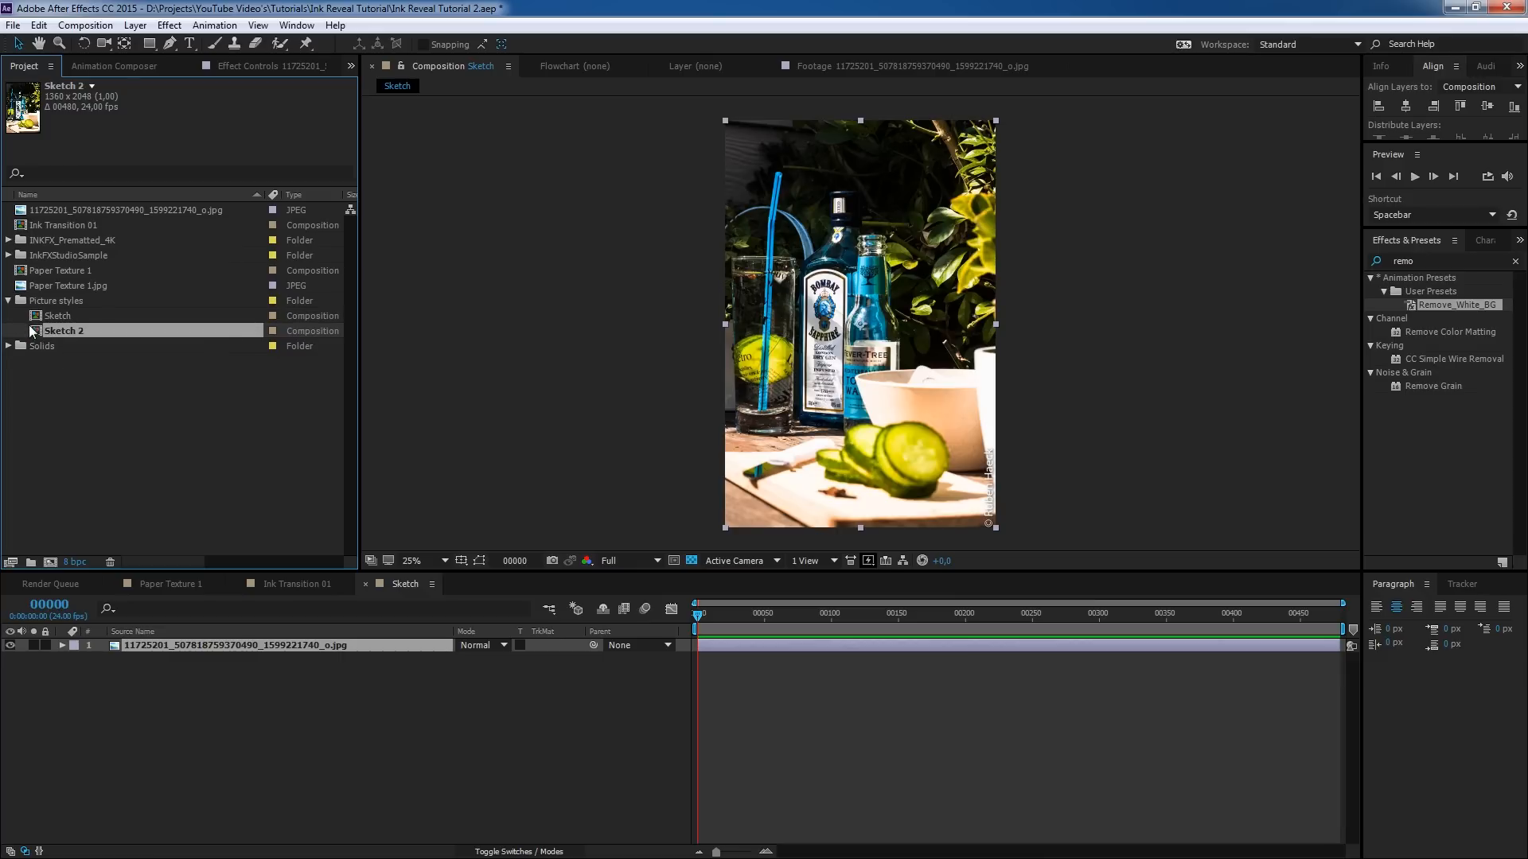
pyautogui.click(38, 25)
pyautogui.click(11, 327)
pyautogui.click(61, 330)
pyautogui.press('Return')
pyautogui.write('Car')
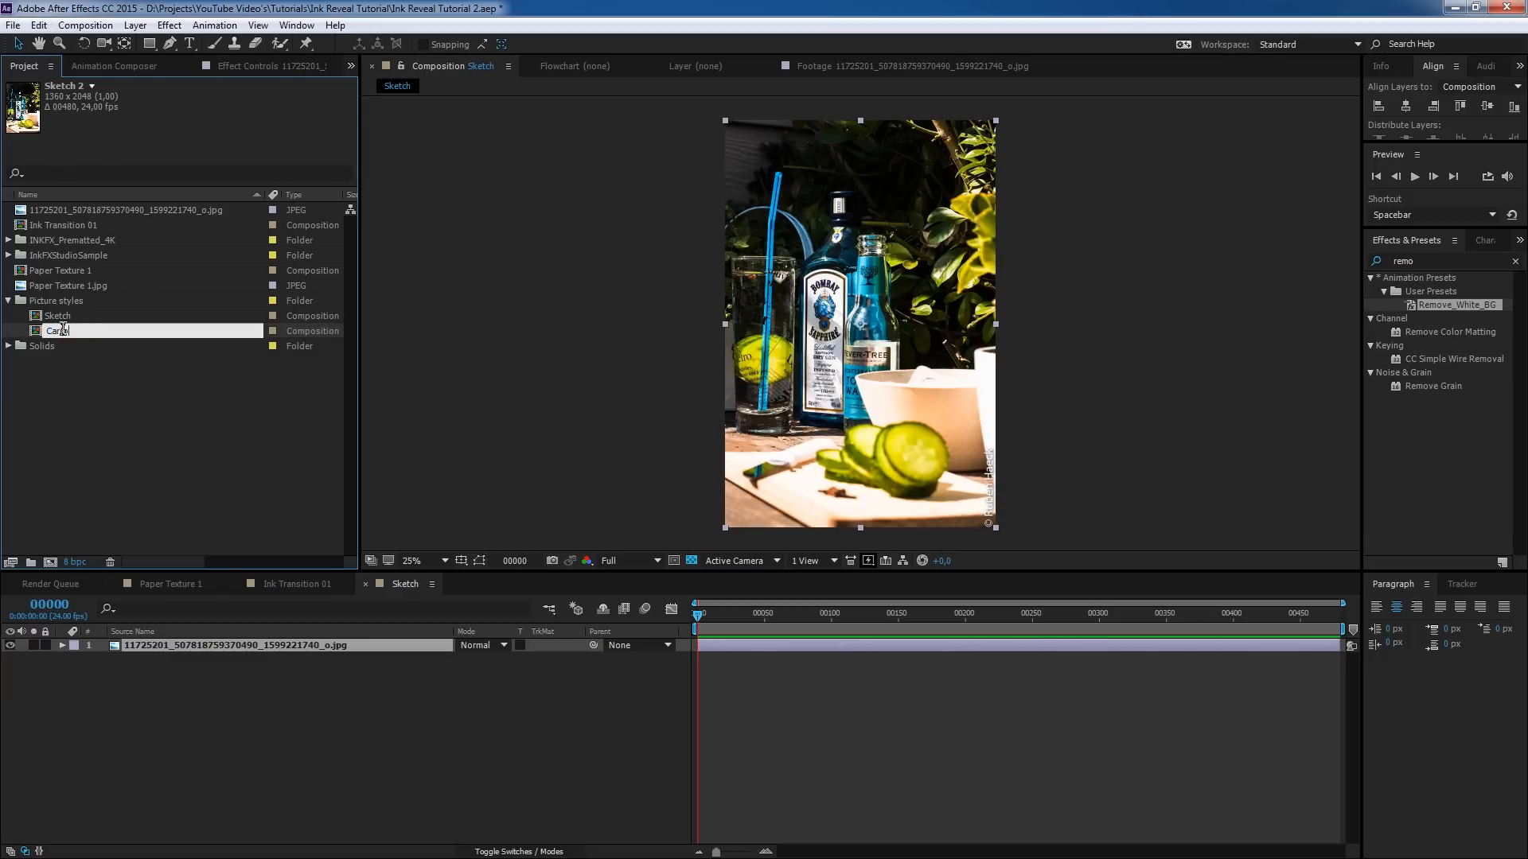
pyautogui.write('toon')
pyautogui.press('Return')
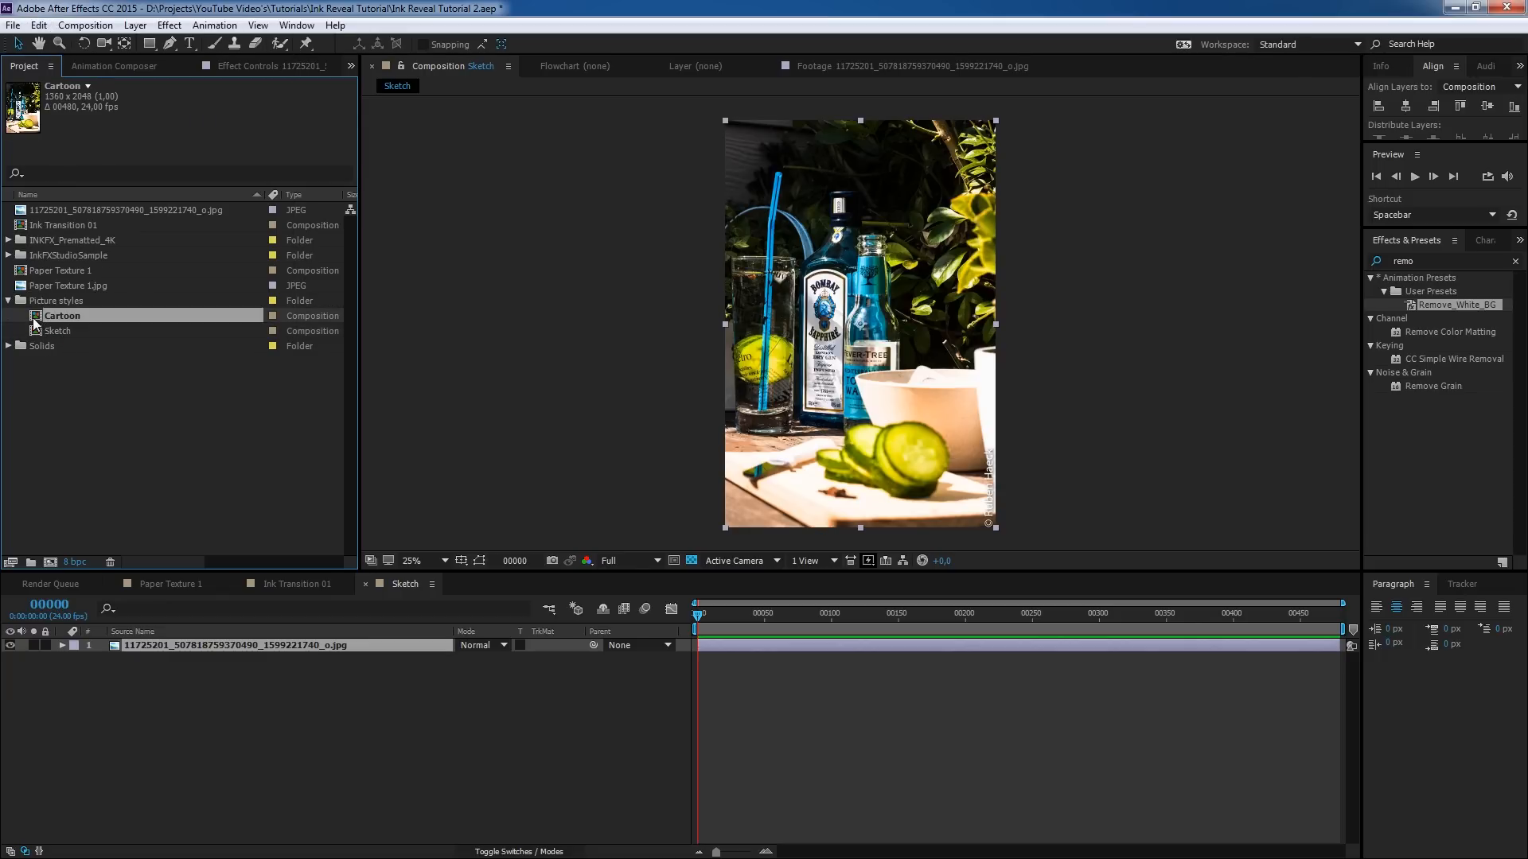
# - Duplicate the Cartoon composition in the Picture styles folder and rename the copy Final Image
pyautogui.hotkey('ctrl', 'd')
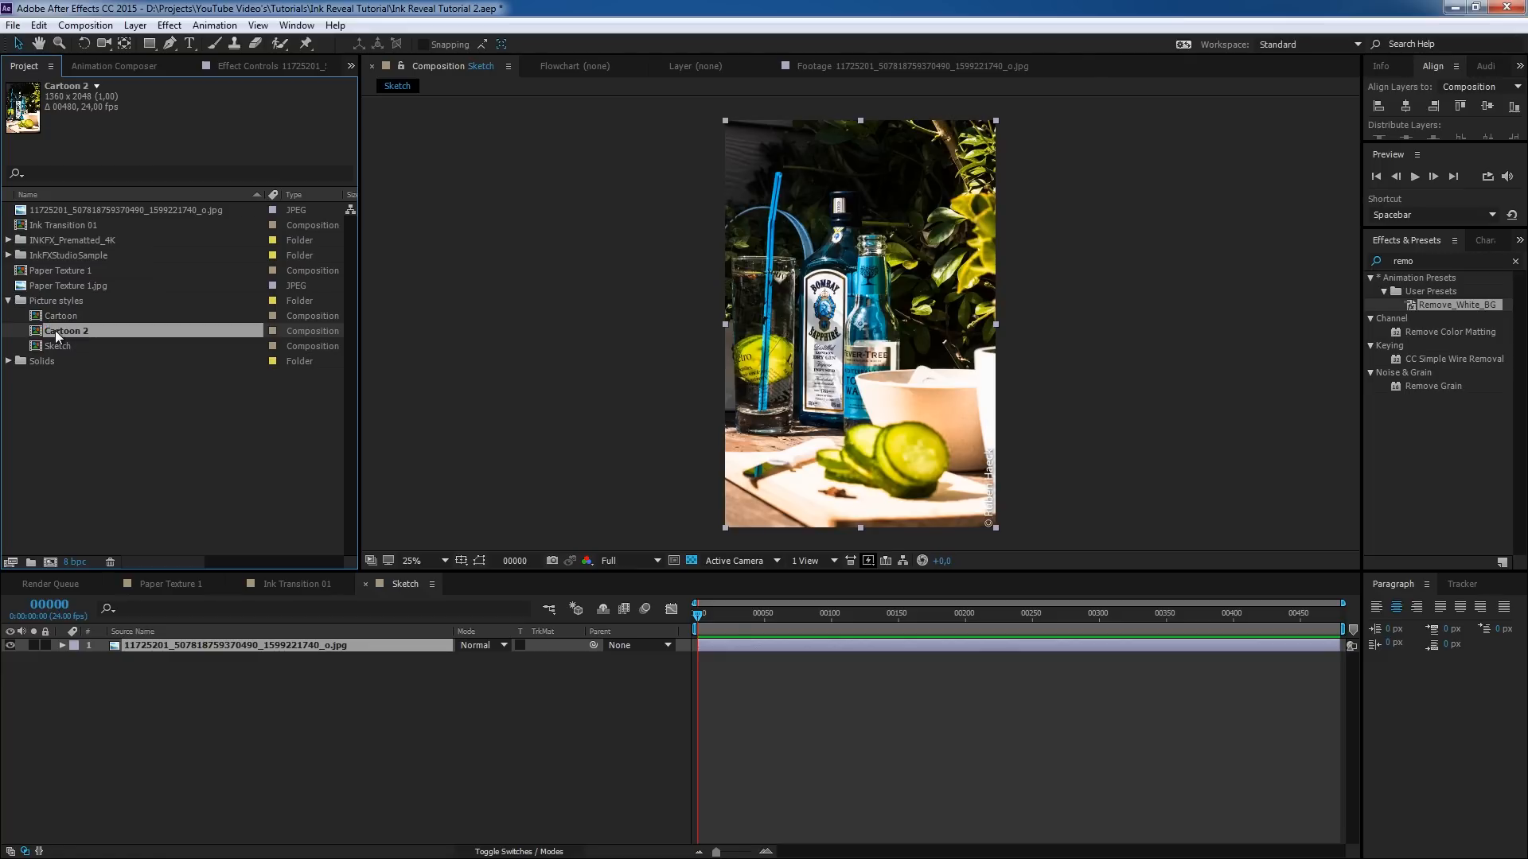
pyautogui.press('Return')
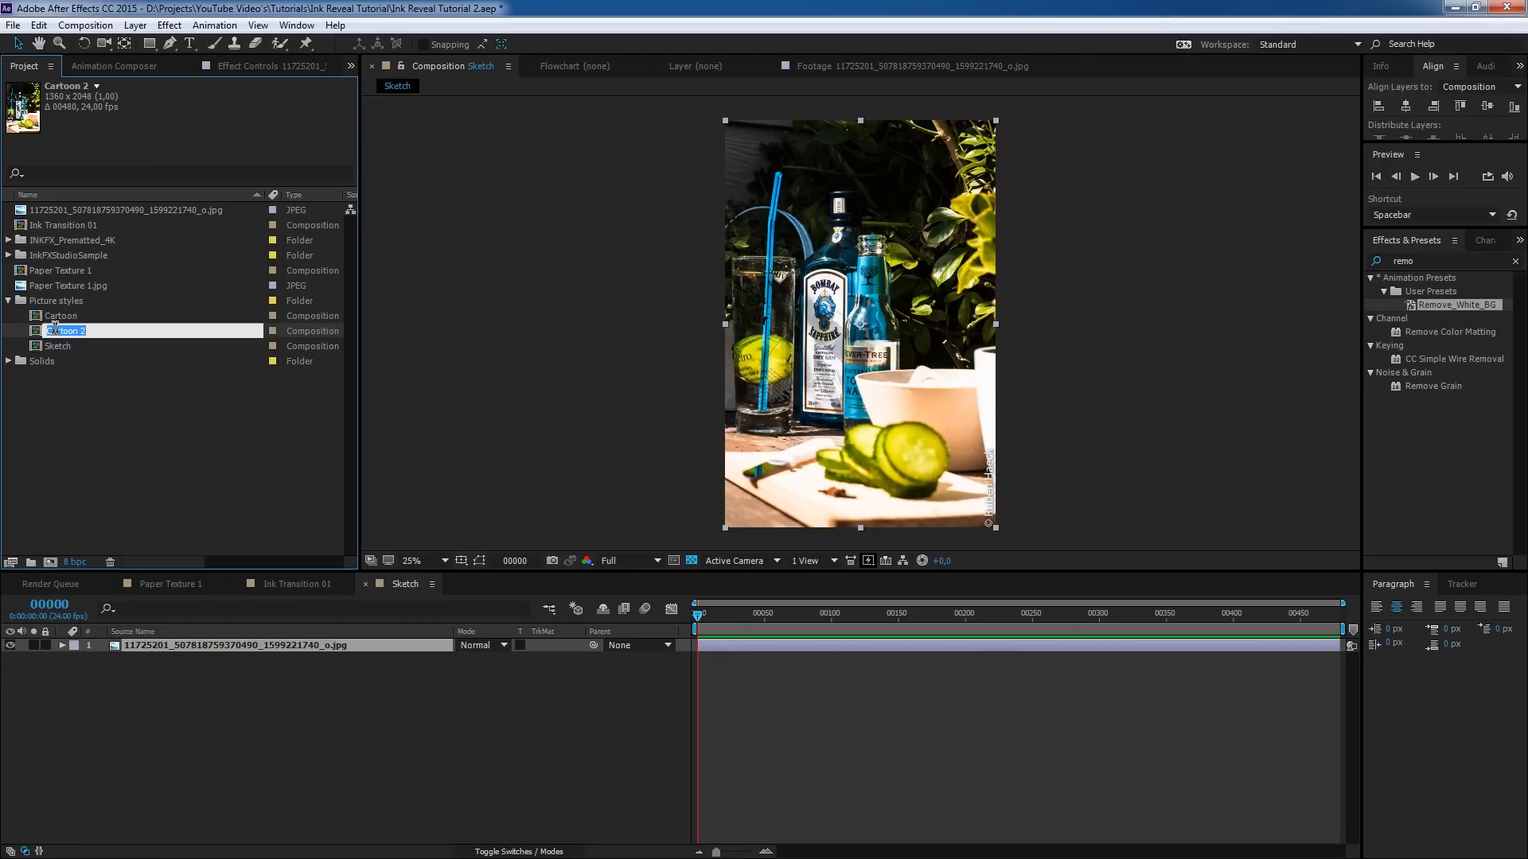
pyautogui.write('Final Image')
pyautogui.press('Return')
pyautogui.click(59, 345)
pyautogui.click(68, 313)
pyautogui.click(64, 332)
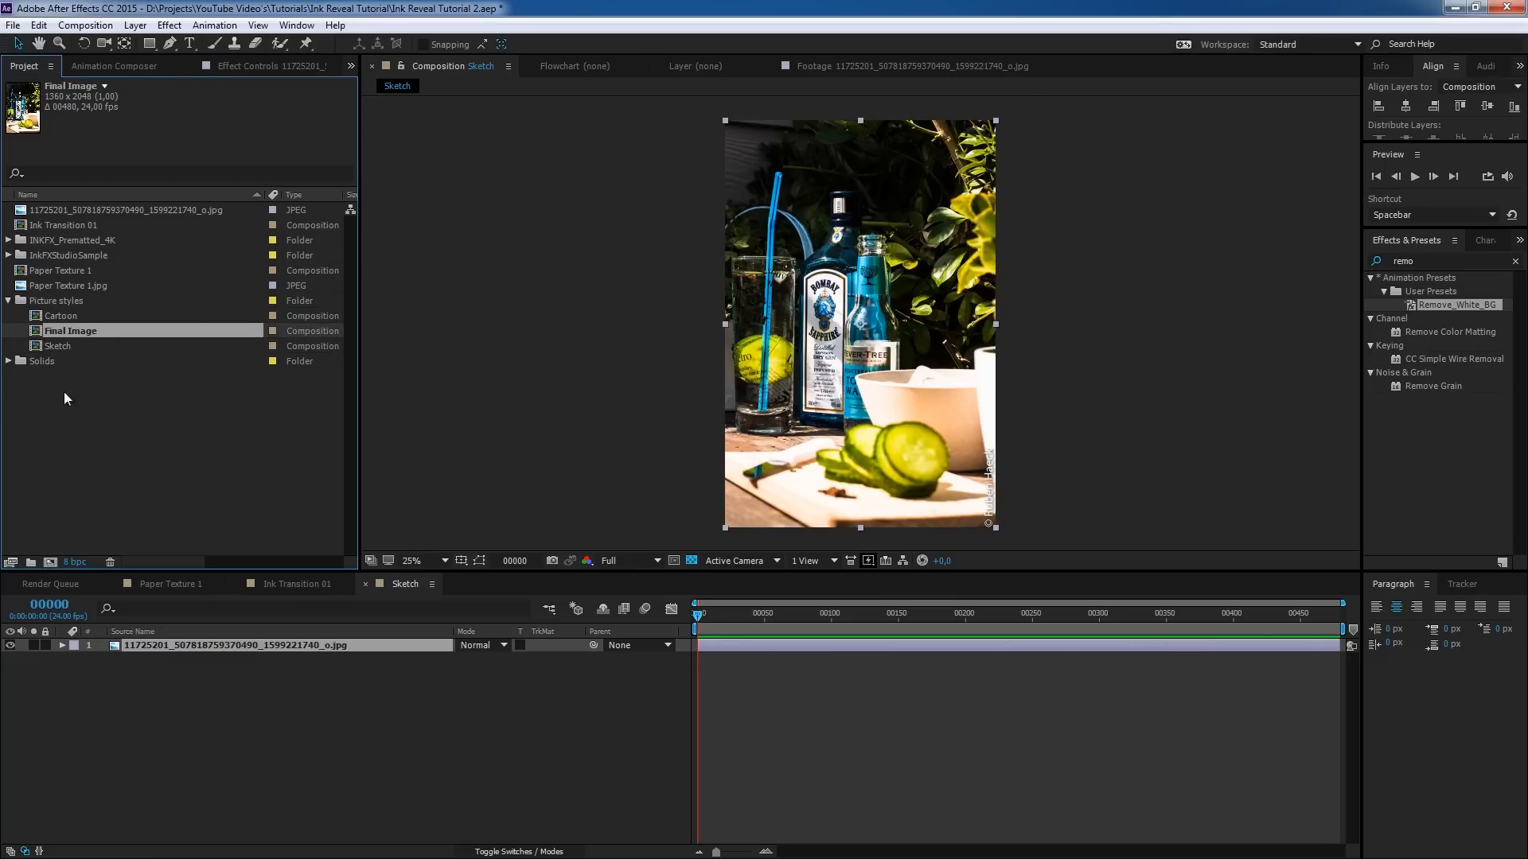
# - Apply the Cartoon effect to the photo layer in the Sketch composition and set its Render mode to Edges
pyautogui.click(51, 346)
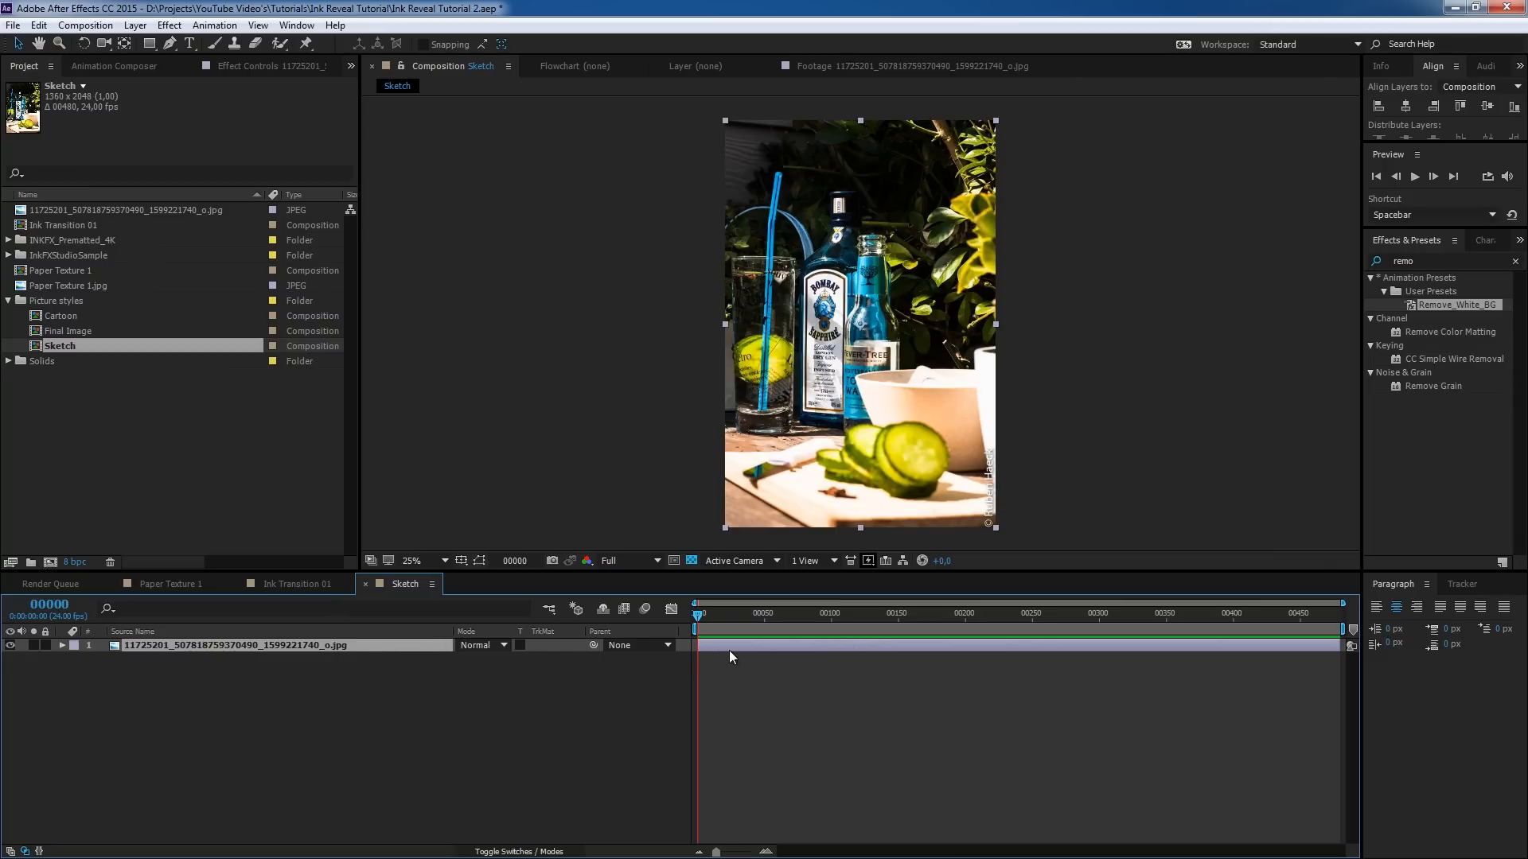
pyautogui.click(1420, 259)
pyautogui.write('cart')
pyautogui.moveTo(1421, 293); pyautogui.dragTo(895, 647)
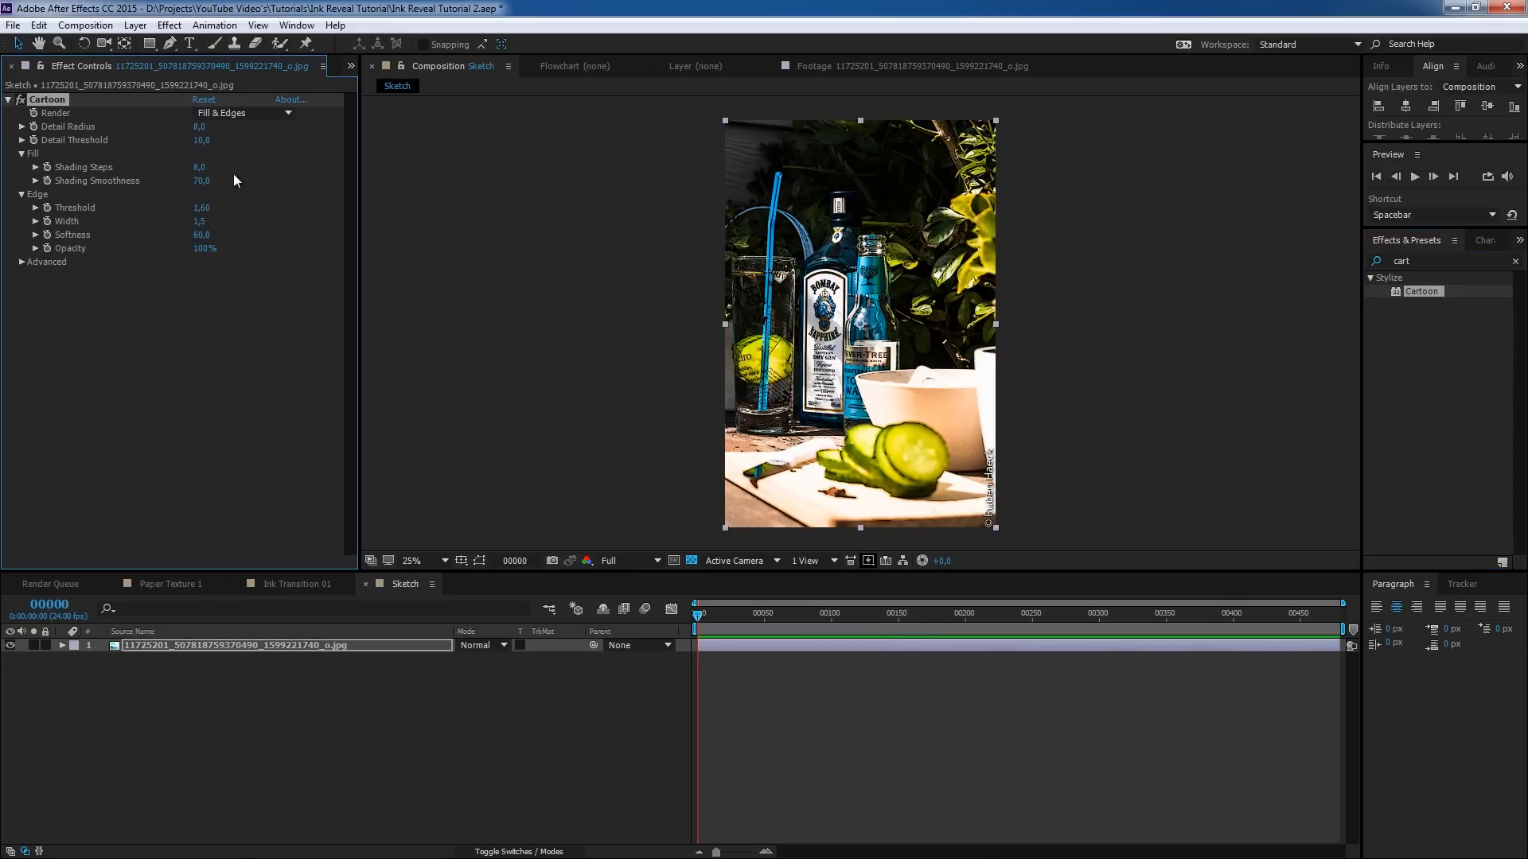
pyautogui.click(216, 114)
pyautogui.click(246, 150)
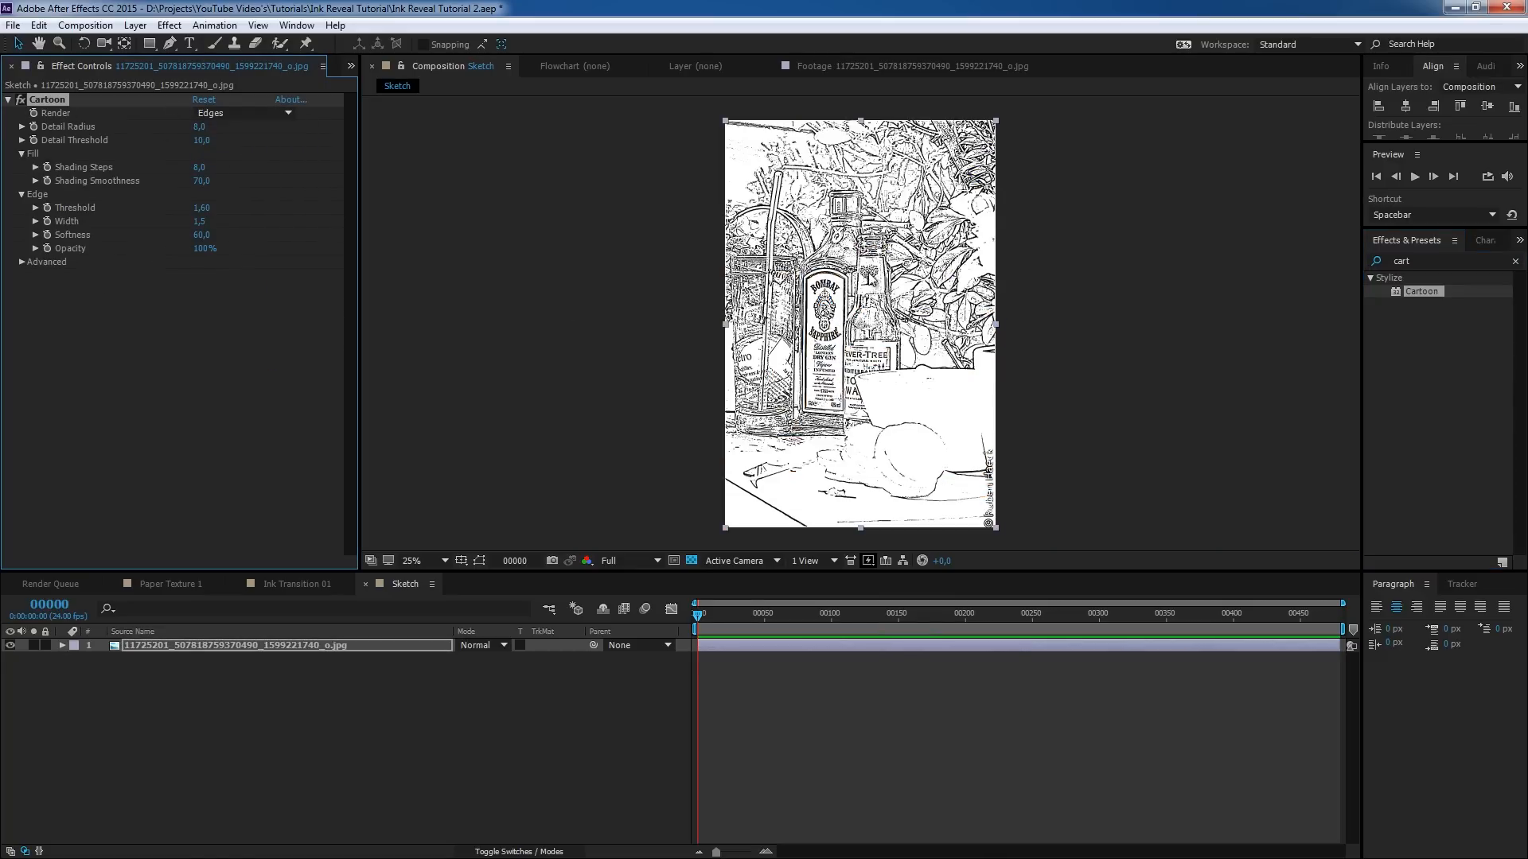
# - Set the Cartoon effect's Detail Radius to 4 and Detail Threshold to 40 on the Sketch photo layer
pyautogui.press('.')
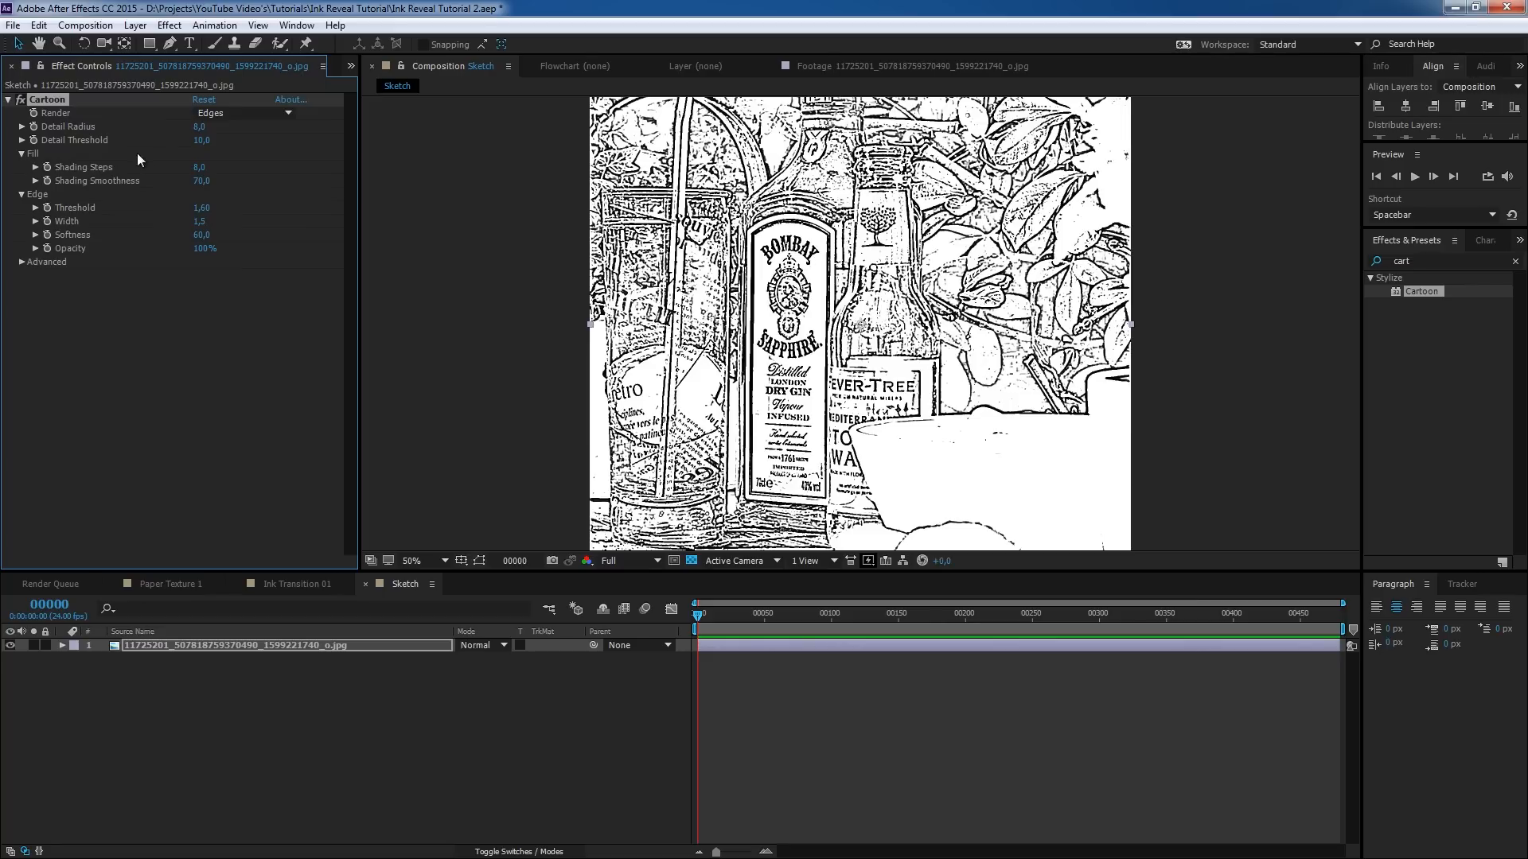
pyautogui.click(21, 154)
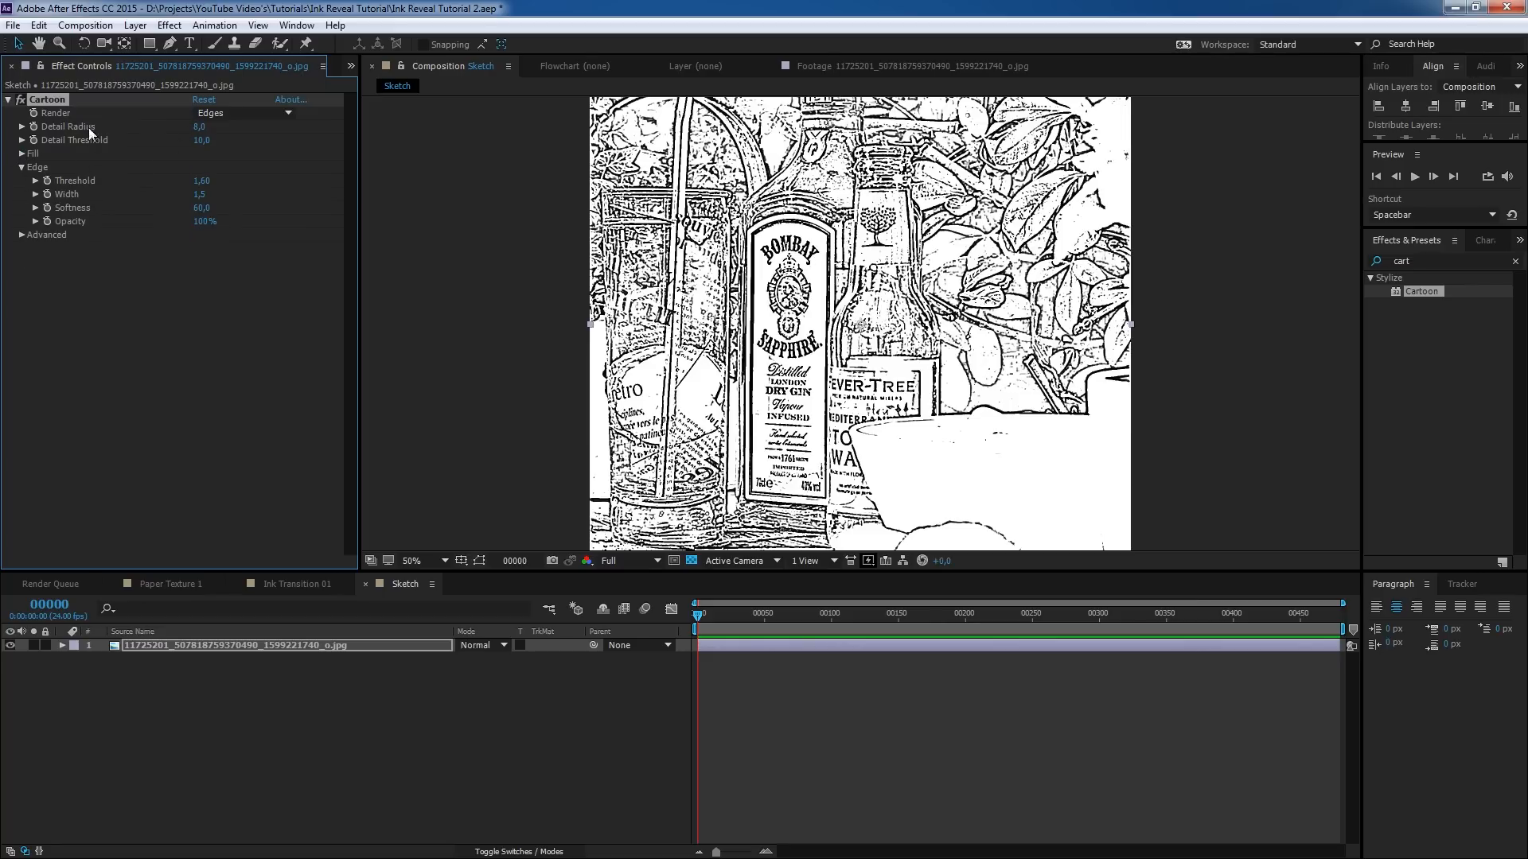
pyautogui.click(200, 128)
pyautogui.write('4')
pyautogui.press('Return')
pyautogui.click(199, 141)
pyautogui.write('520')
pyautogui.press('Return')
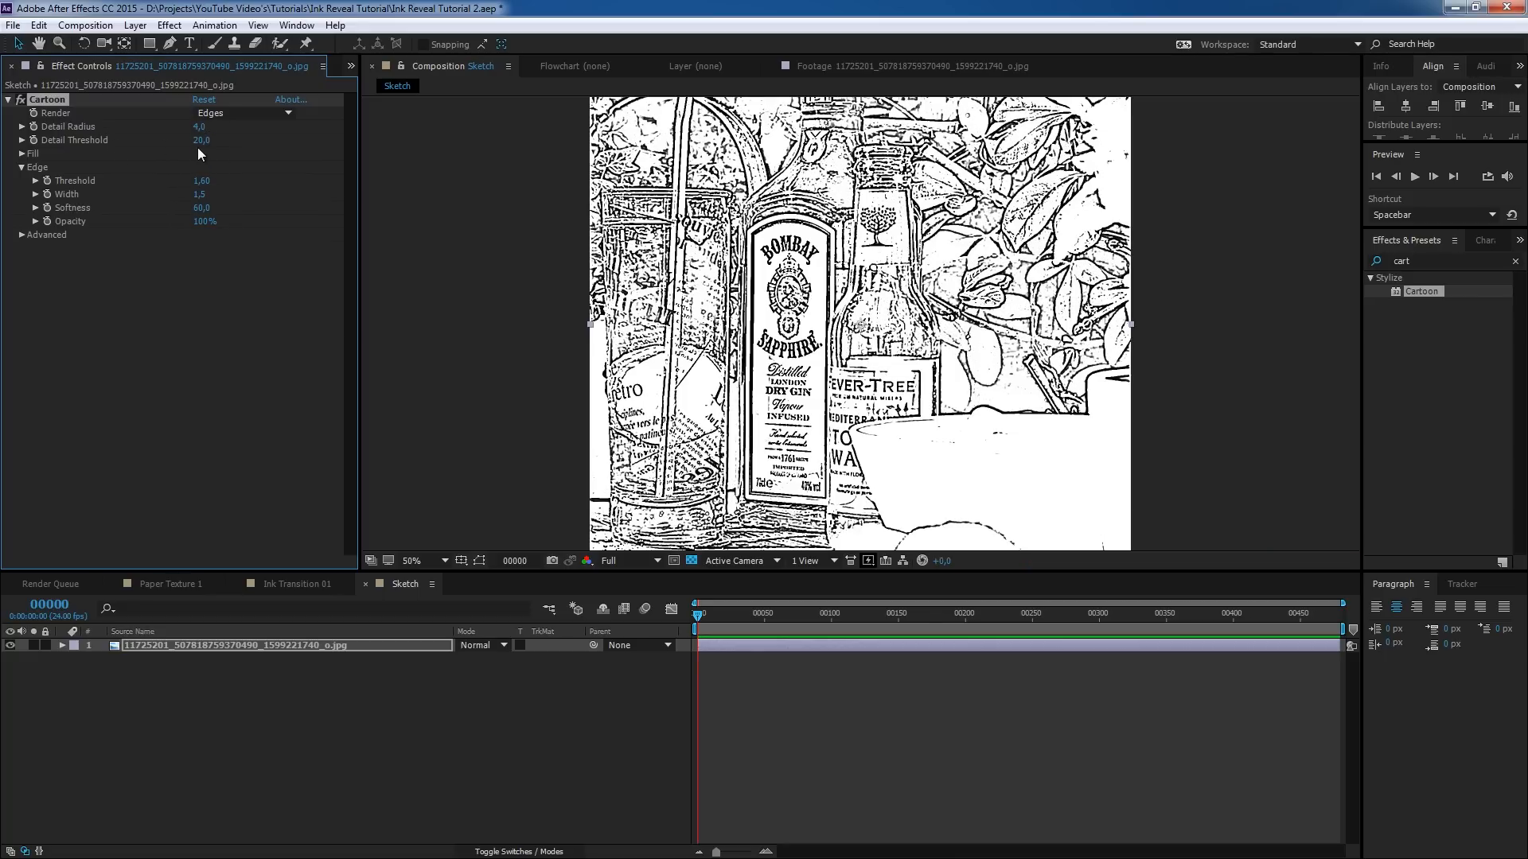
pyautogui.click(204, 141)
pyautogui.write('40')
pyautogui.press('Return')
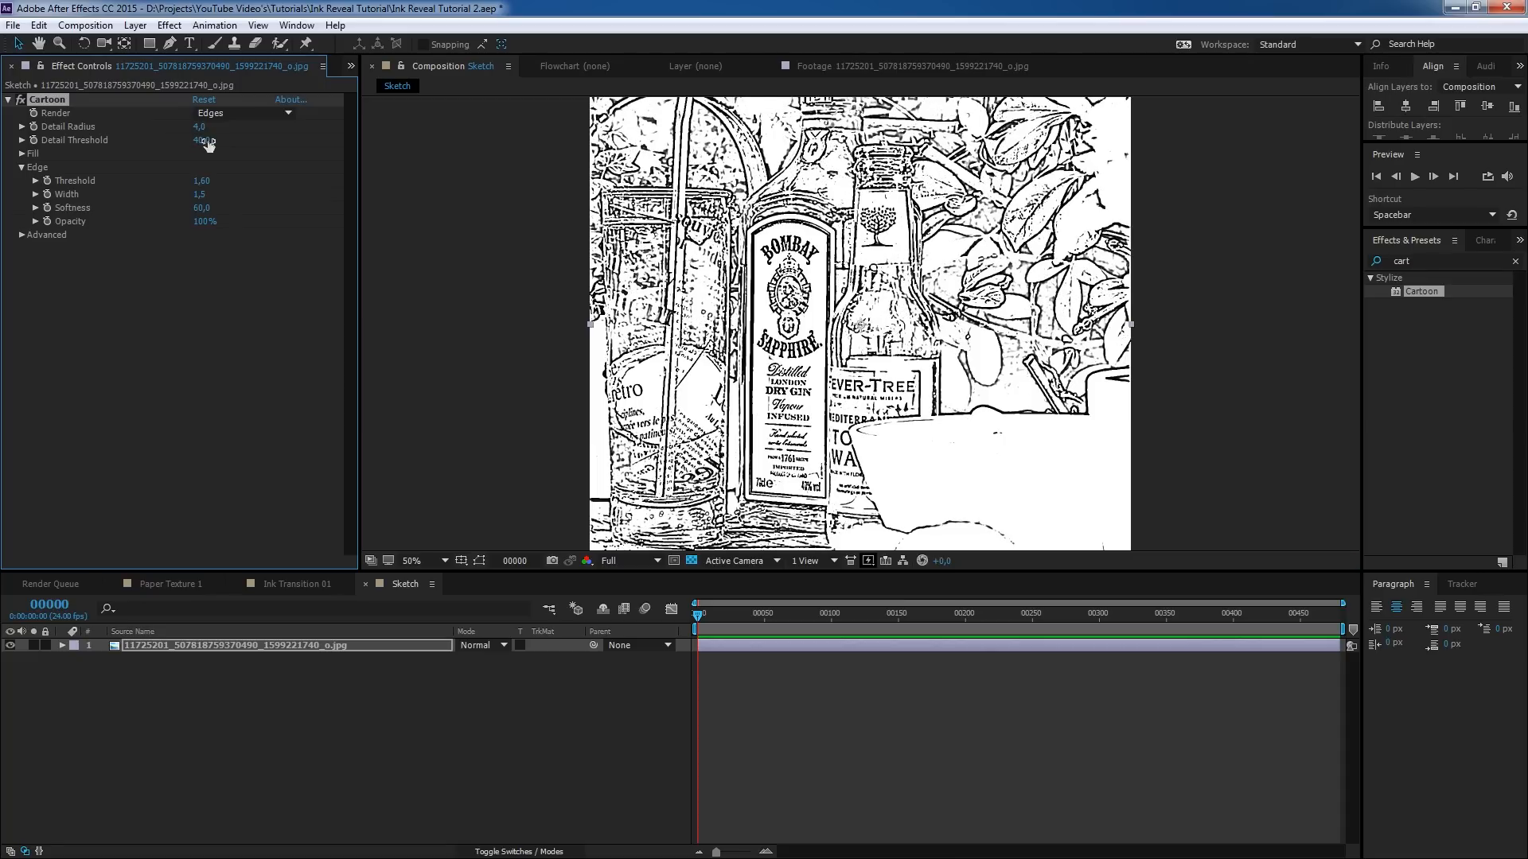
# - Thin the sketch lines by setting the Cartoon effect's edge Width to 0,8
pyautogui.click(199, 194)
pyautogui.write('.5')
pyautogui.press('Return')
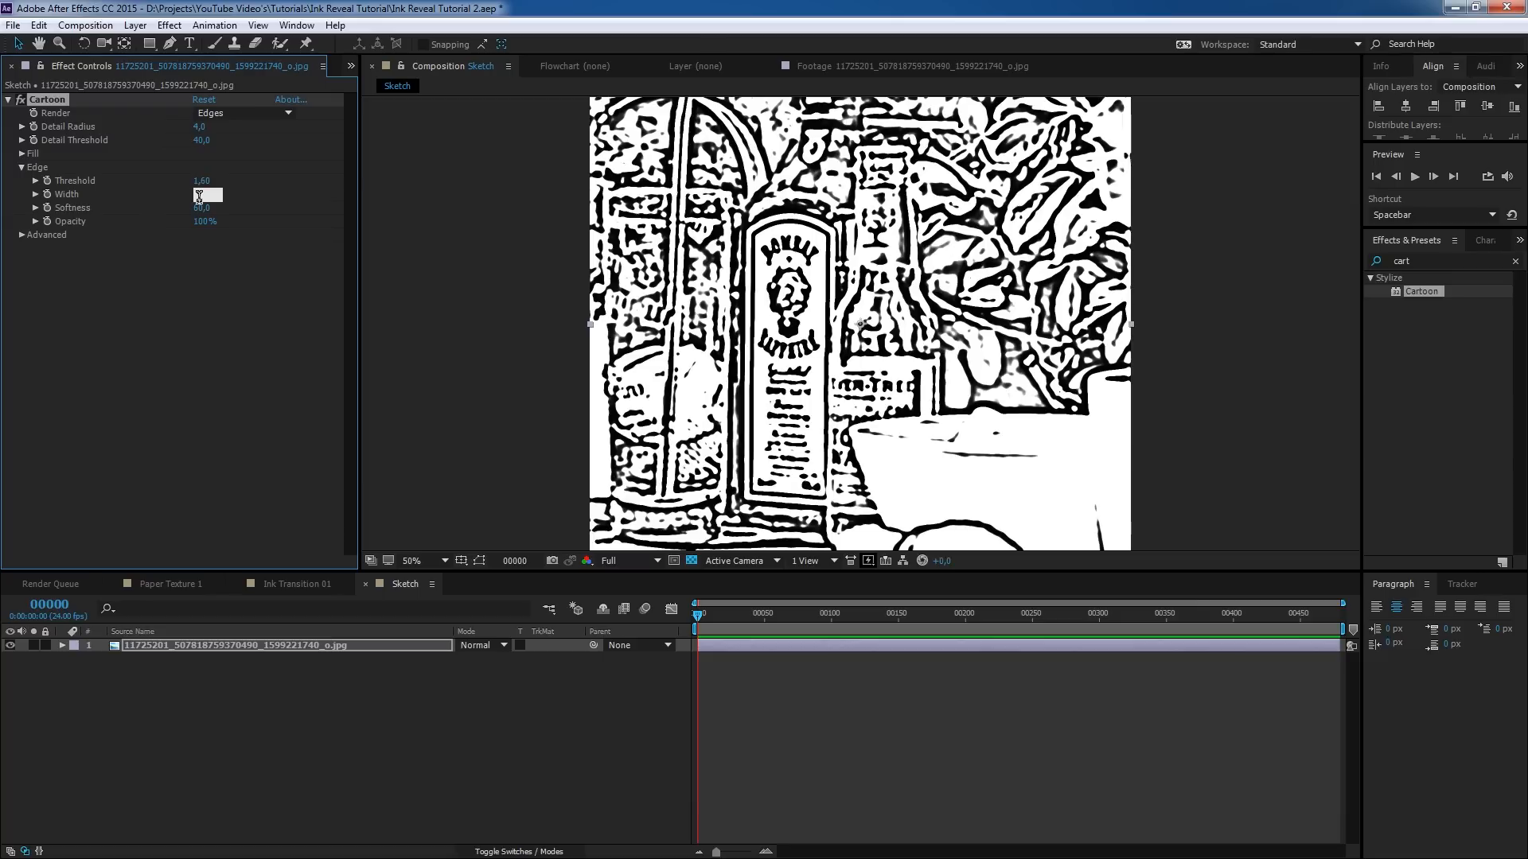
pyautogui.click(201, 195)
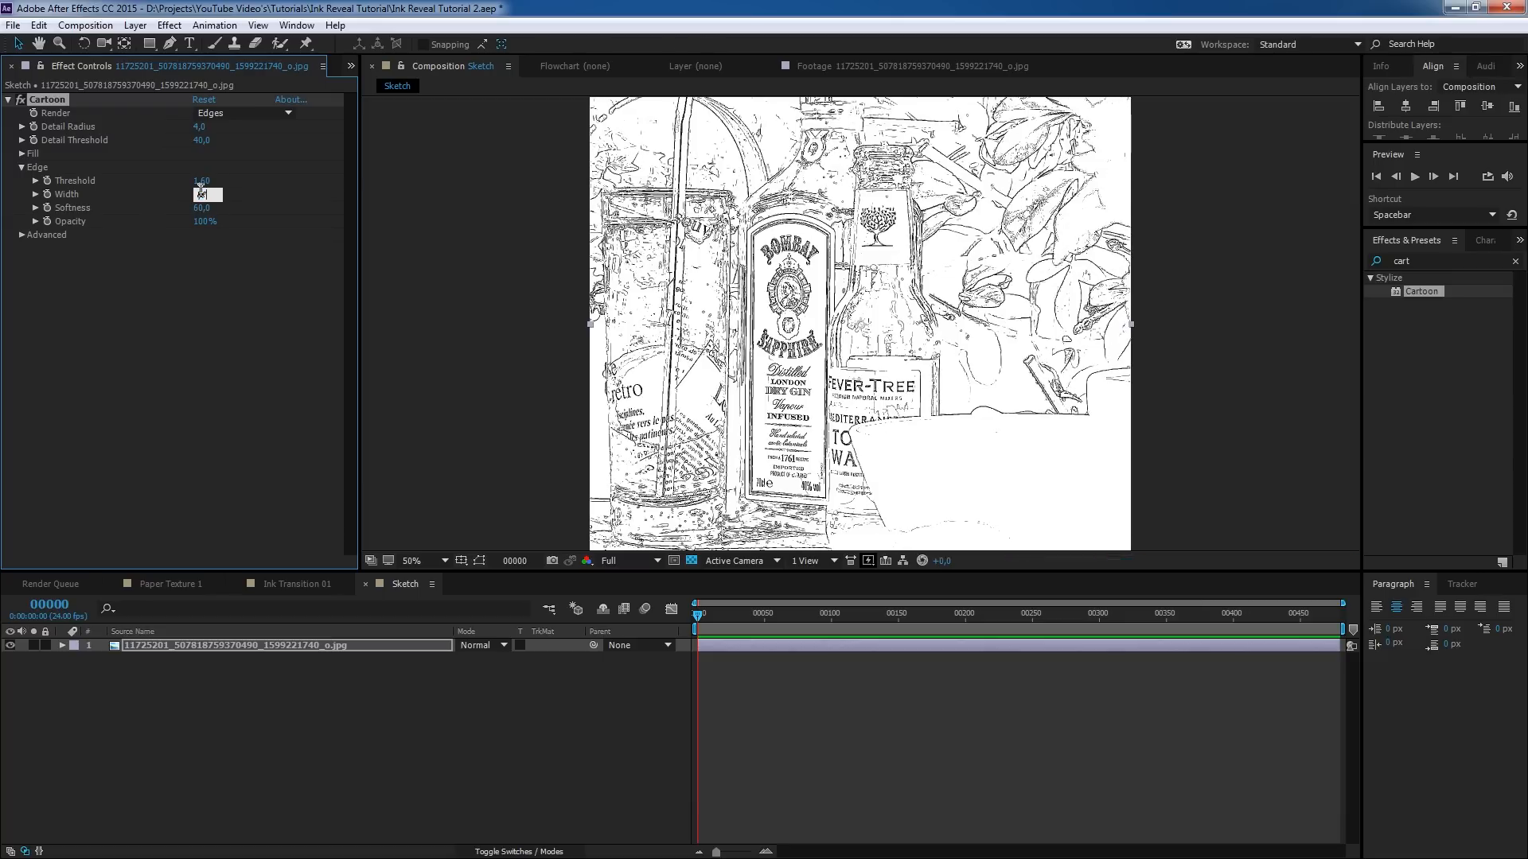
pyautogui.press('Return')
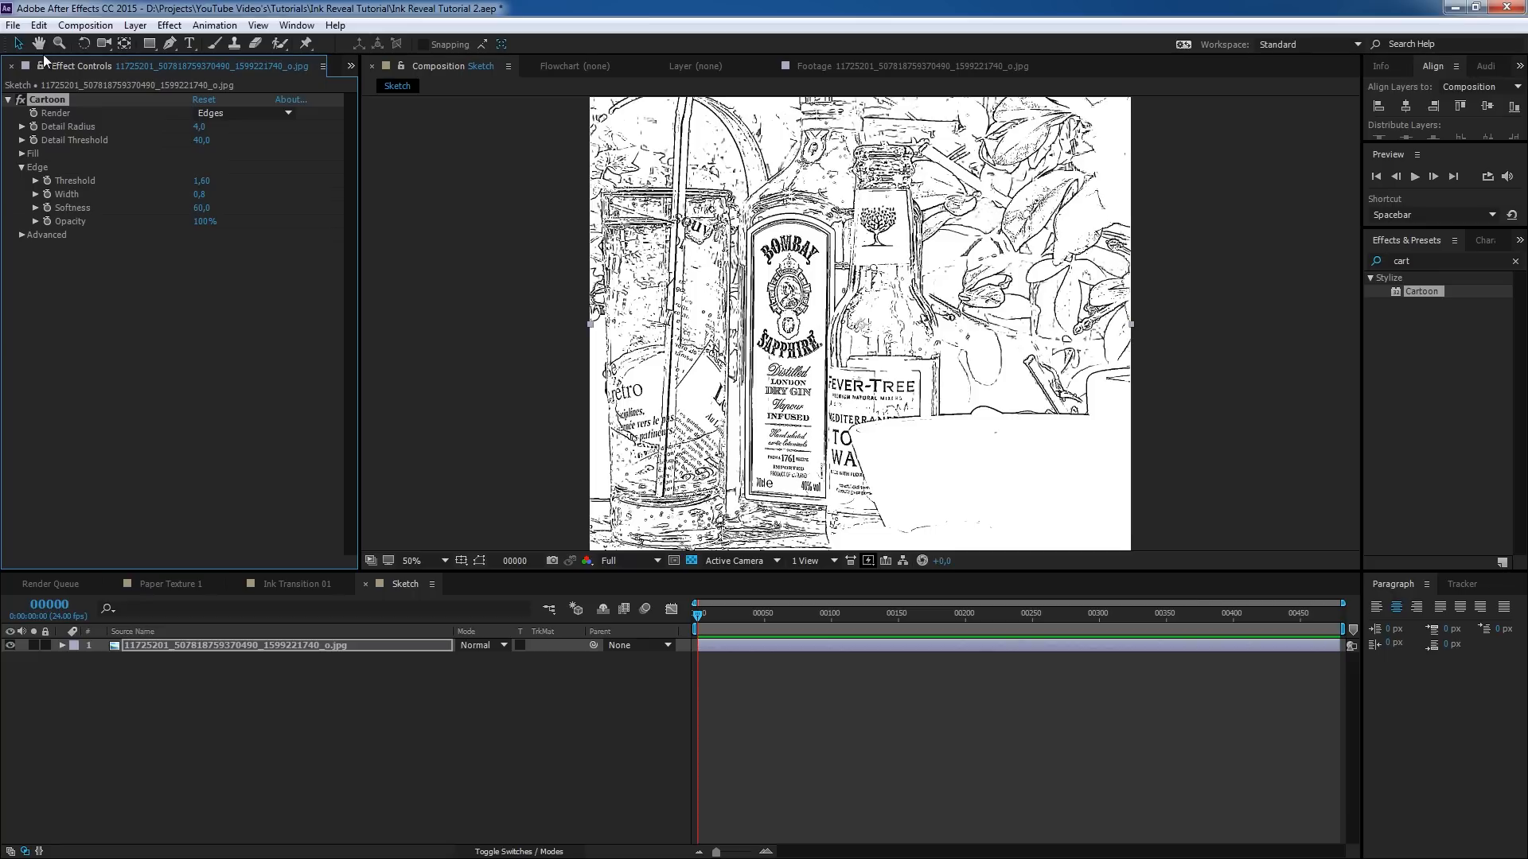
# - Open the Cartoon composition, apply the Cartoon effect to its photo layer and set Render to Fill
pyautogui.click(365, 86)
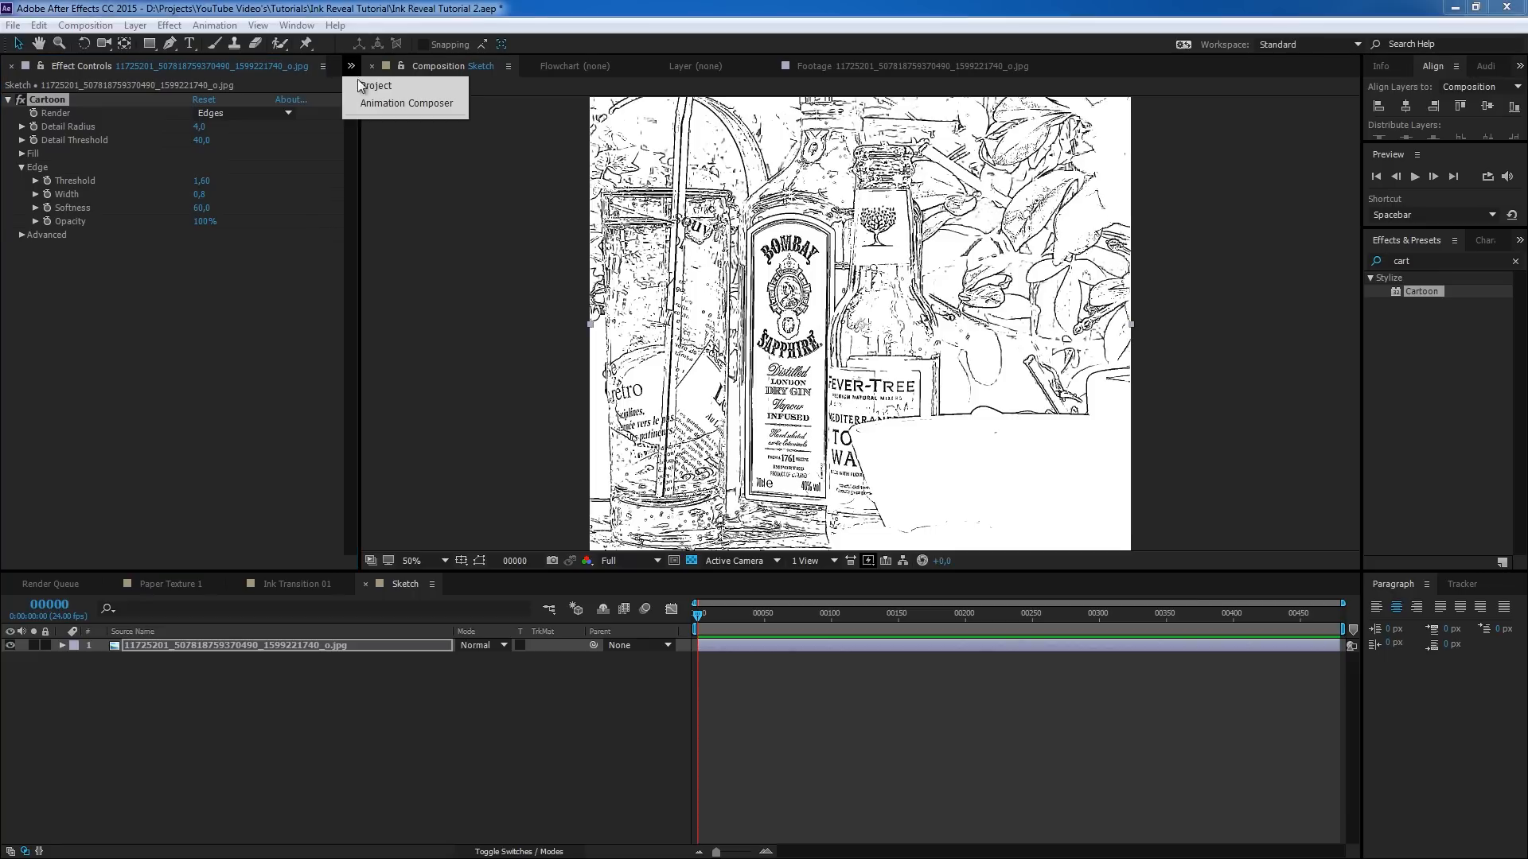
pyautogui.click(406, 100)
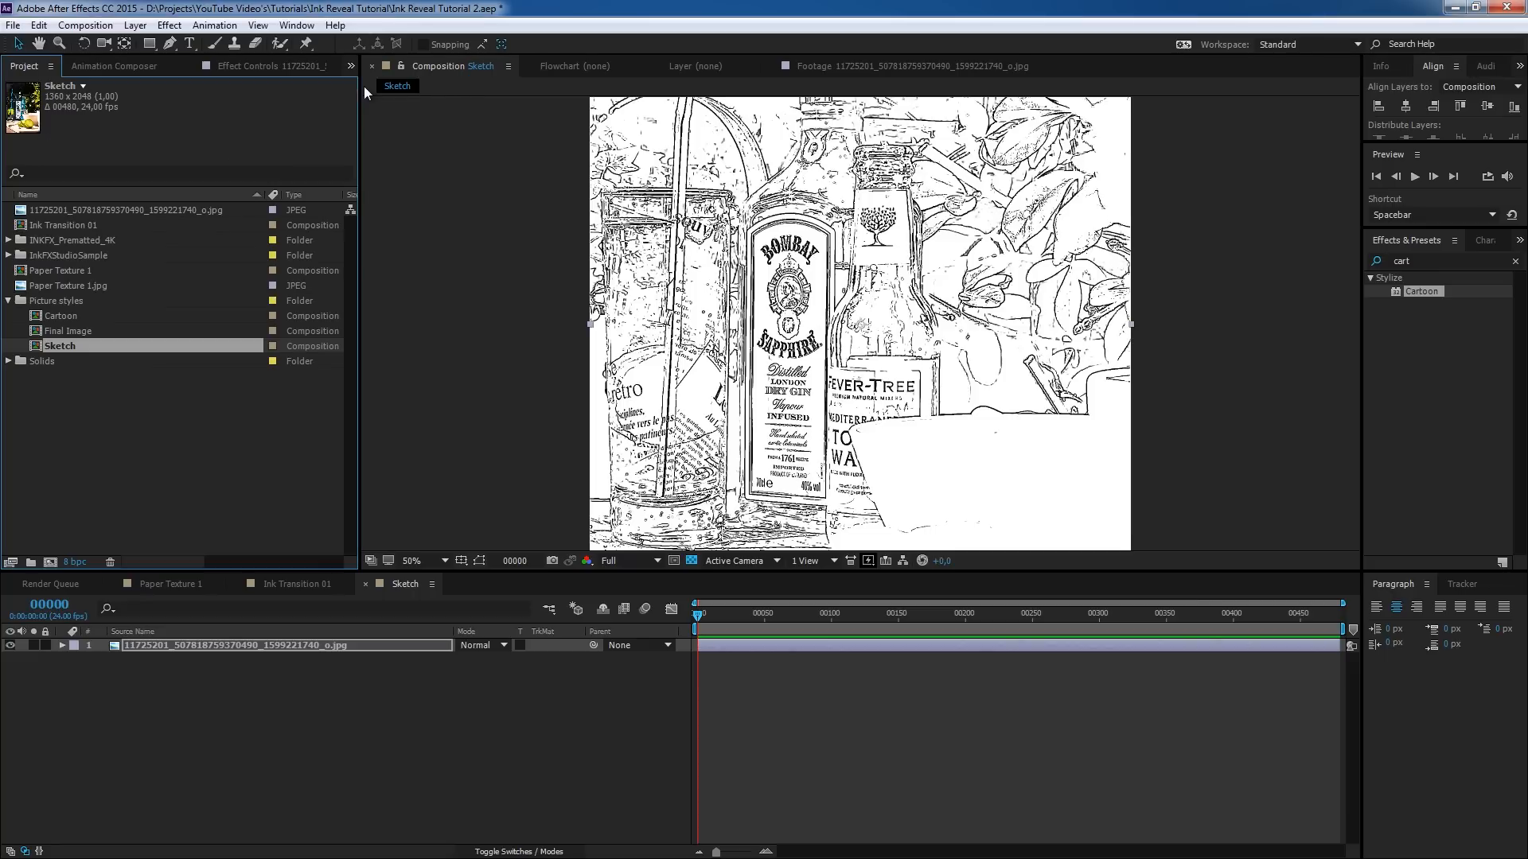
pyautogui.doubleClick(37, 318)
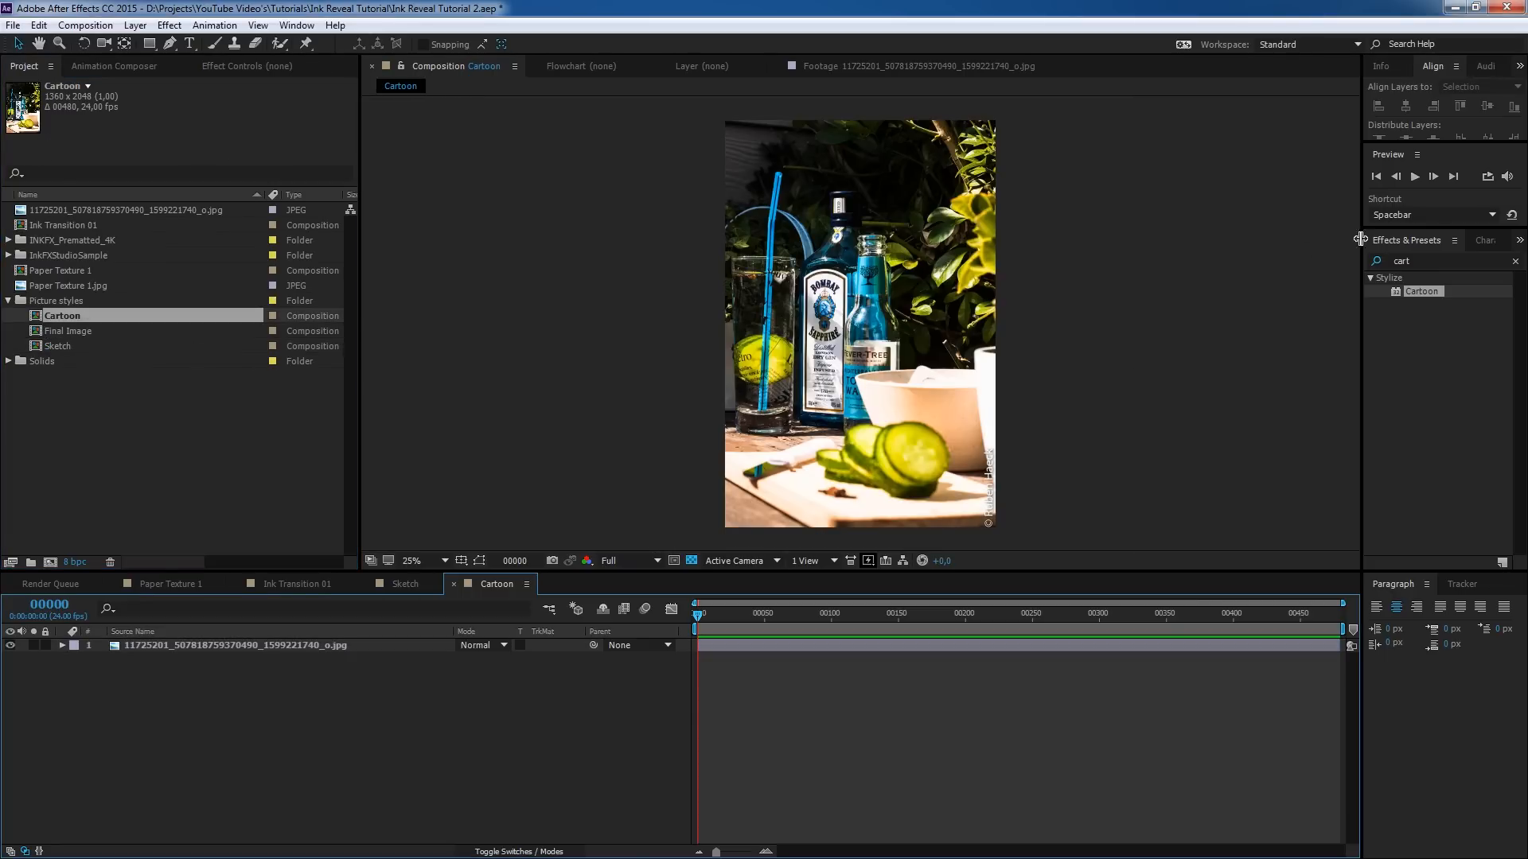
pyautogui.moveTo(1422, 292); pyautogui.dragTo(1009, 647)
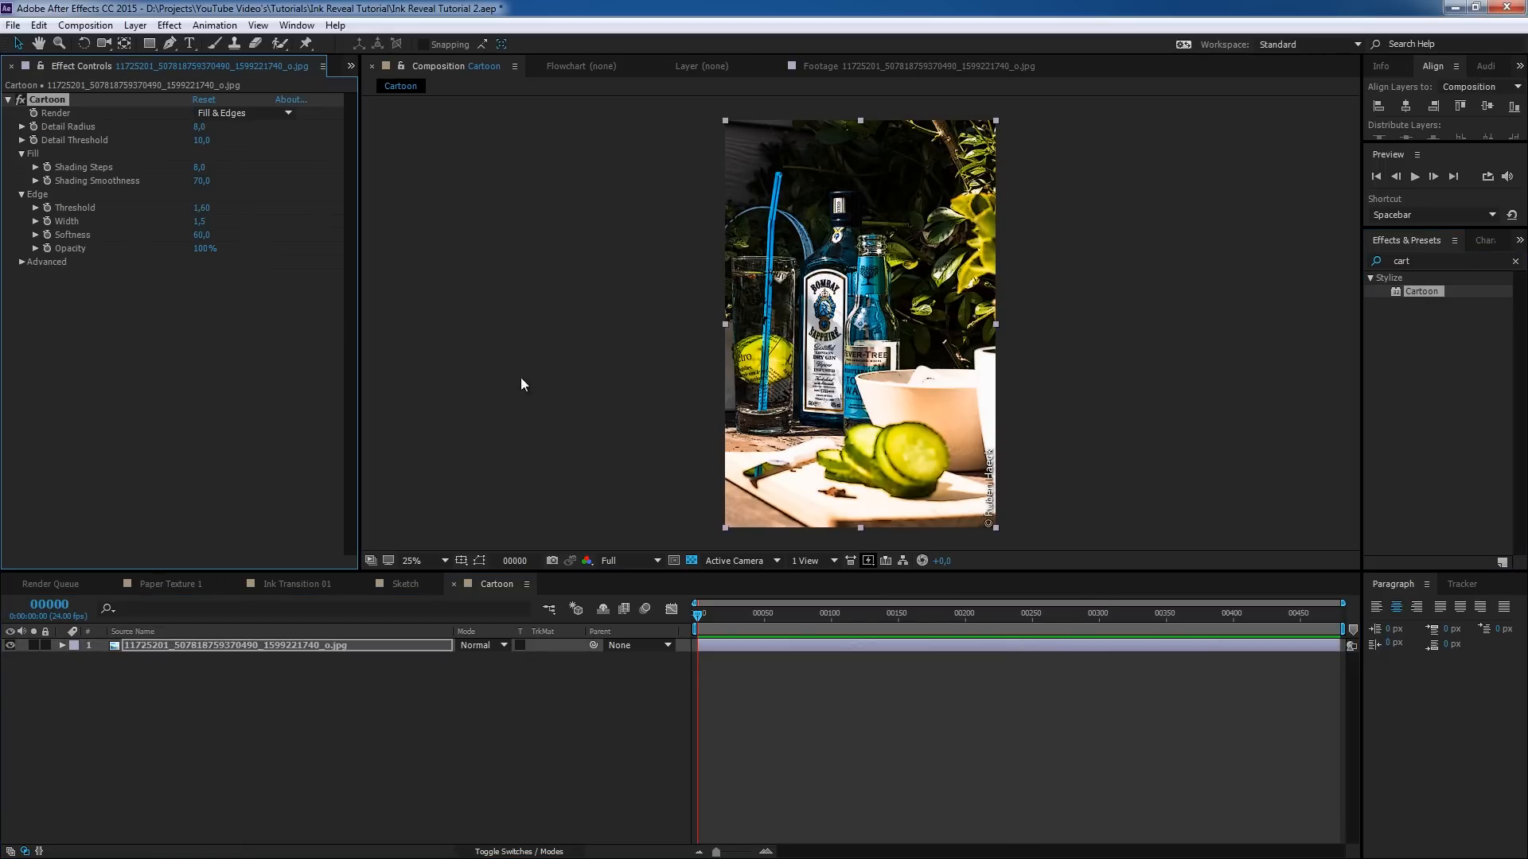
pyautogui.click(229, 114)
pyautogui.click(232, 136)
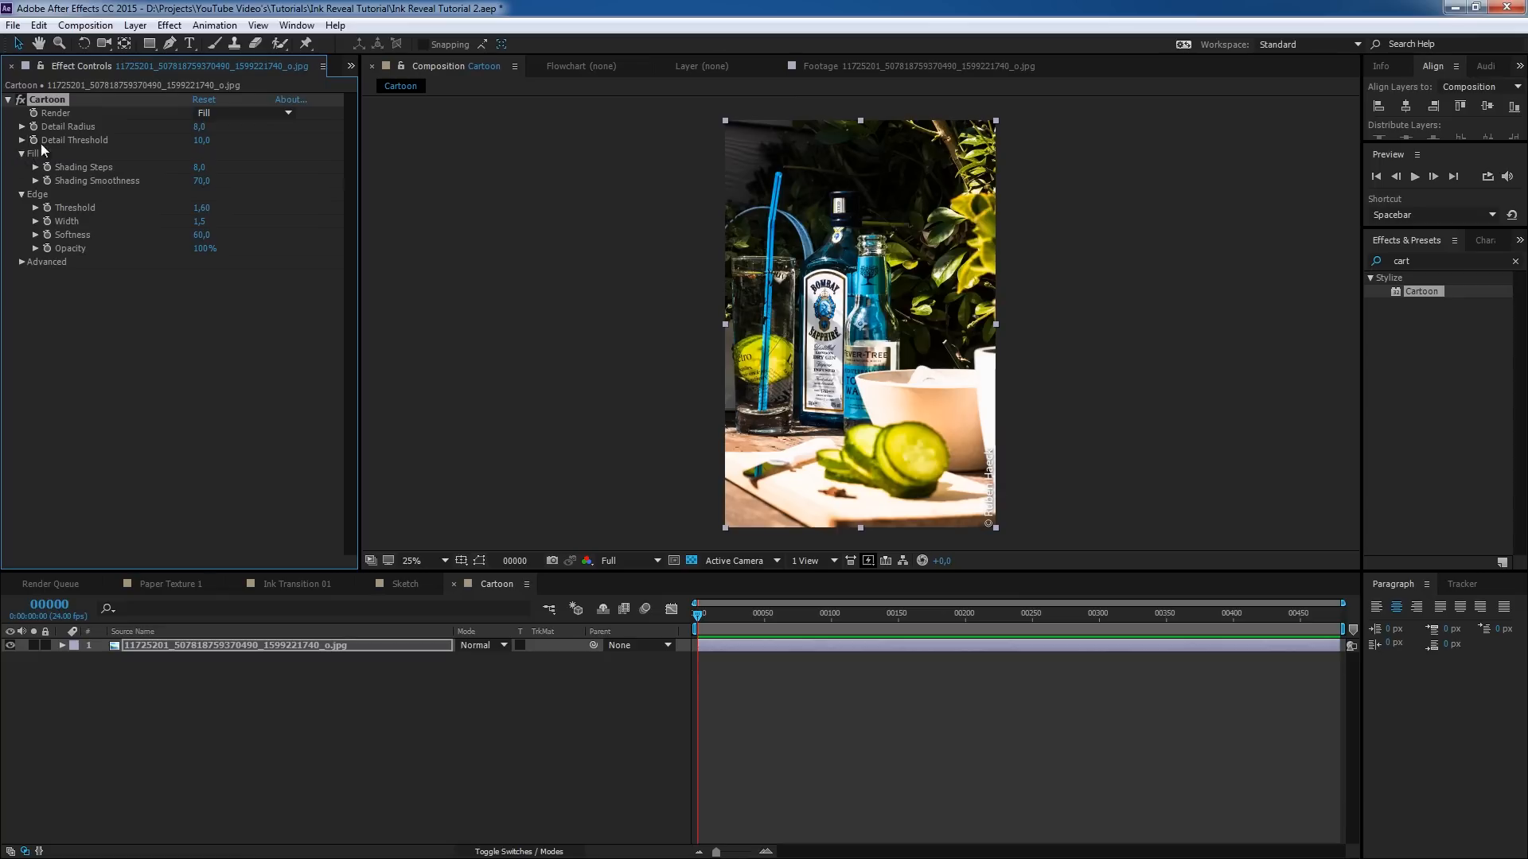
# - Set the fill's Shading Steps to 4 and Shading Smoothness to 20, and compare the photo with the effect off and on
pyautogui.click(199, 167)
pyautogui.write('4')
pyautogui.press('Tab')
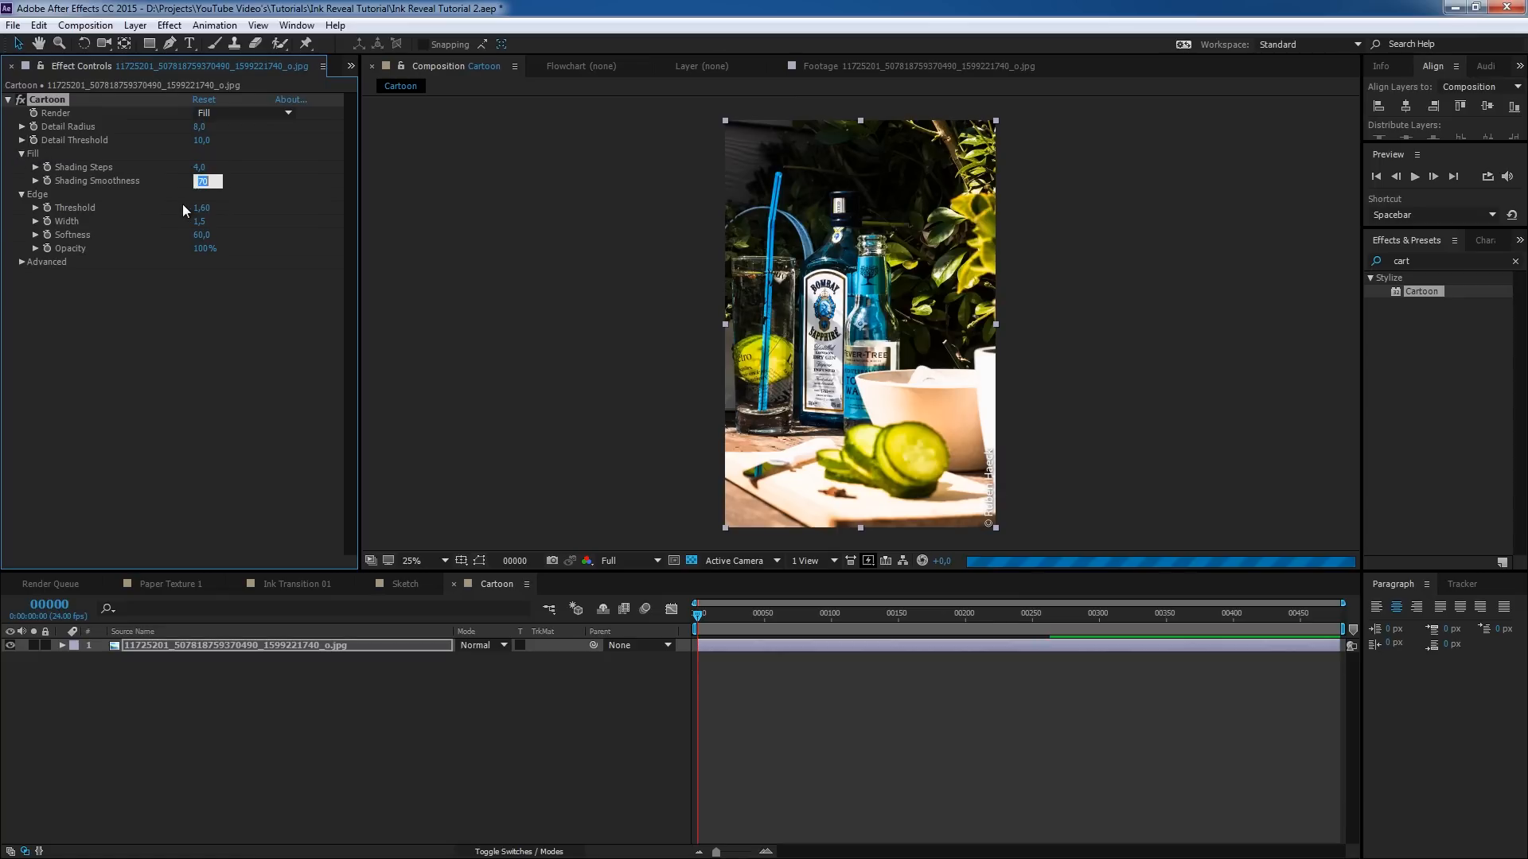
pyautogui.press('Return')
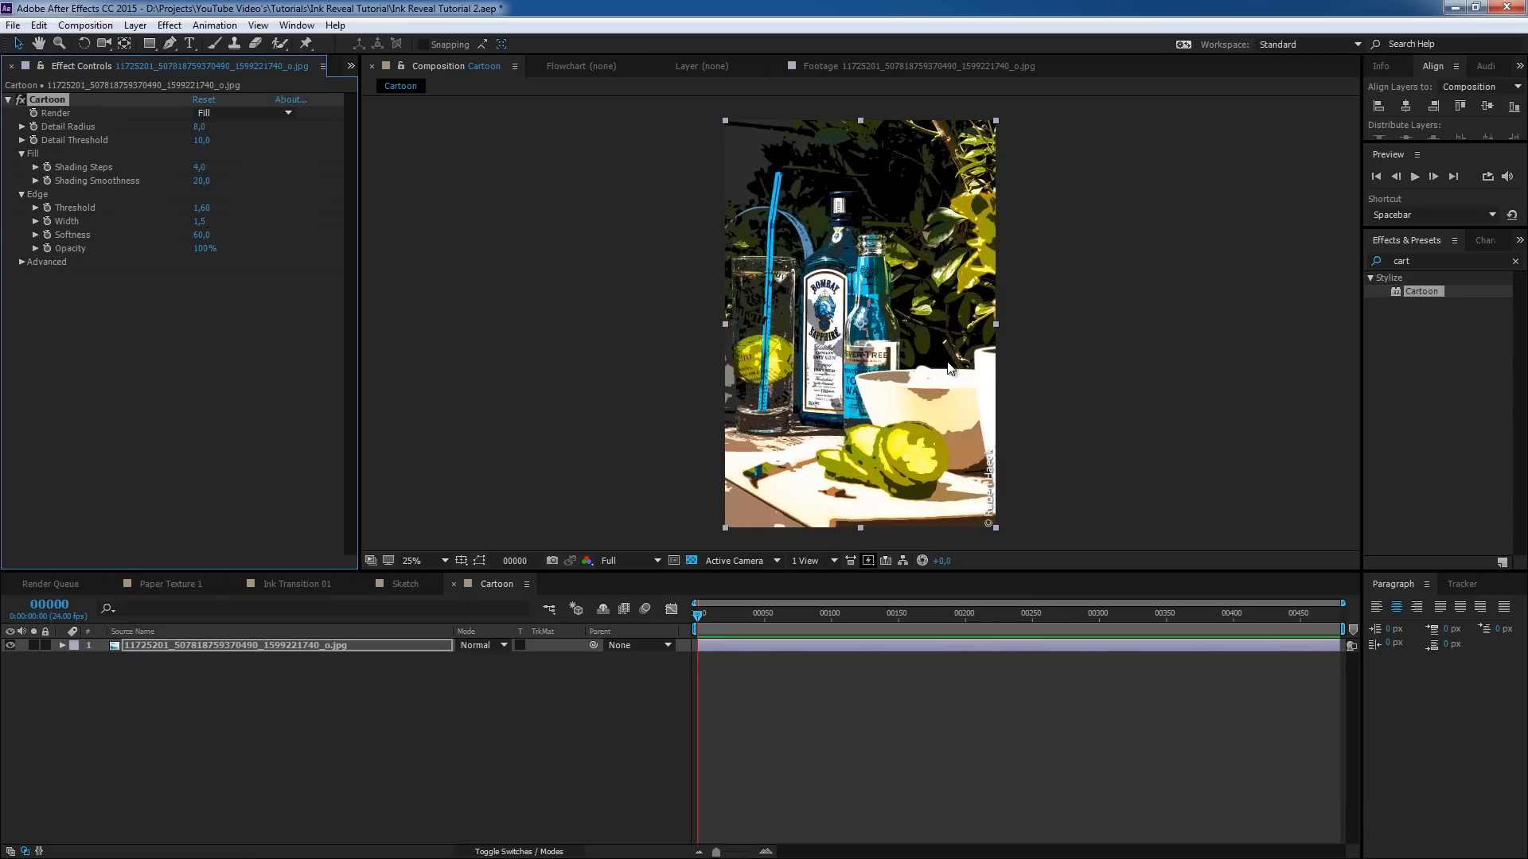
pyautogui.press('.')
pyautogui.press('.')
pyautogui.click(20, 99)
pyautogui.click(20, 99)
pyautogui.click(20, 99)
pyautogui.click(20, 100)
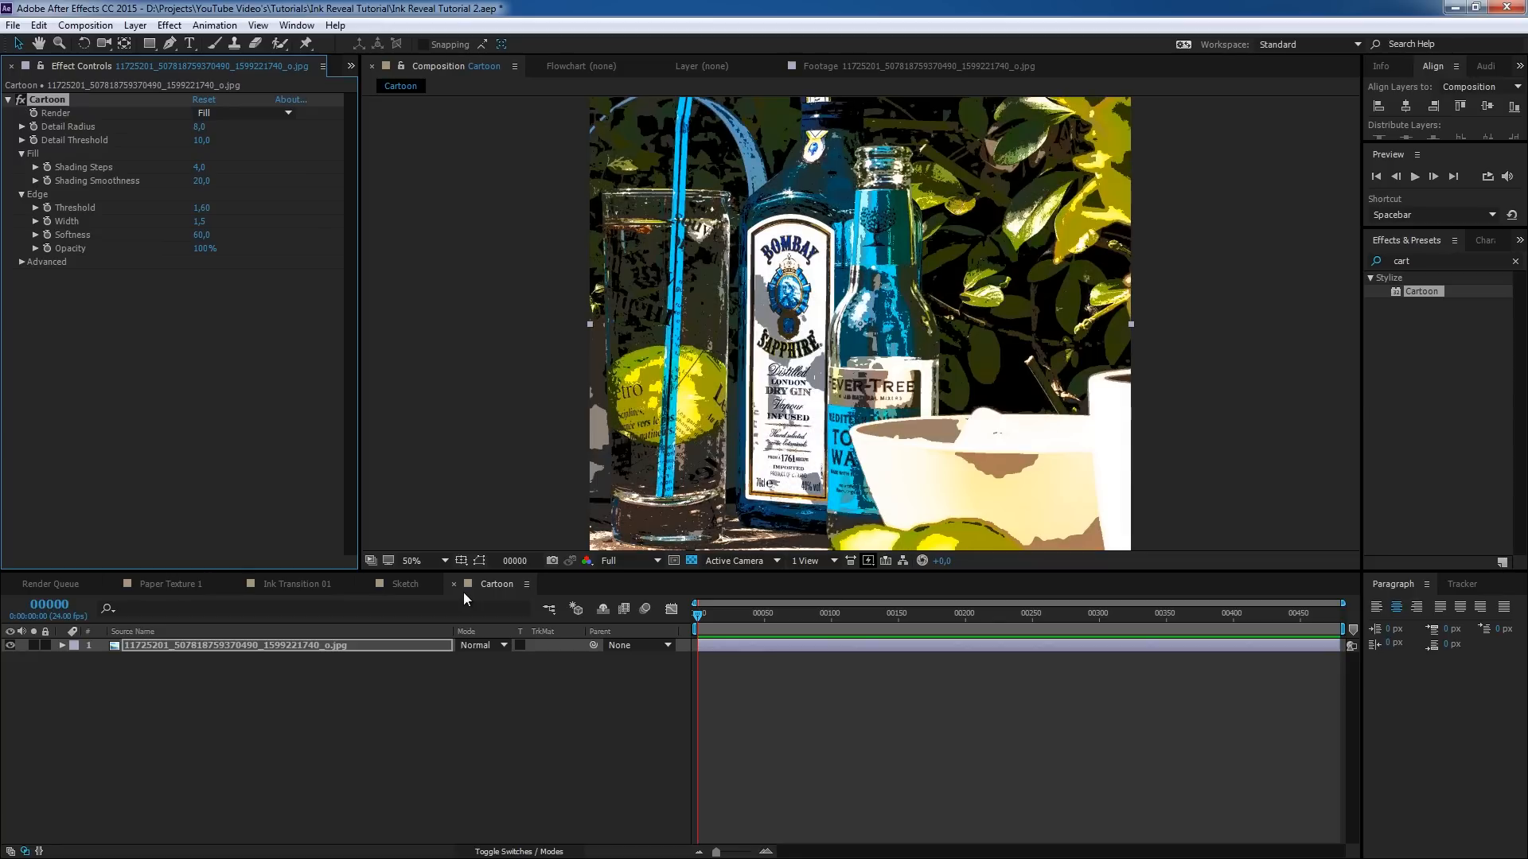
# - Create a new composition from the Paper Texture 1 composition and fit it in the viewer
pyautogui.click(348, 66)
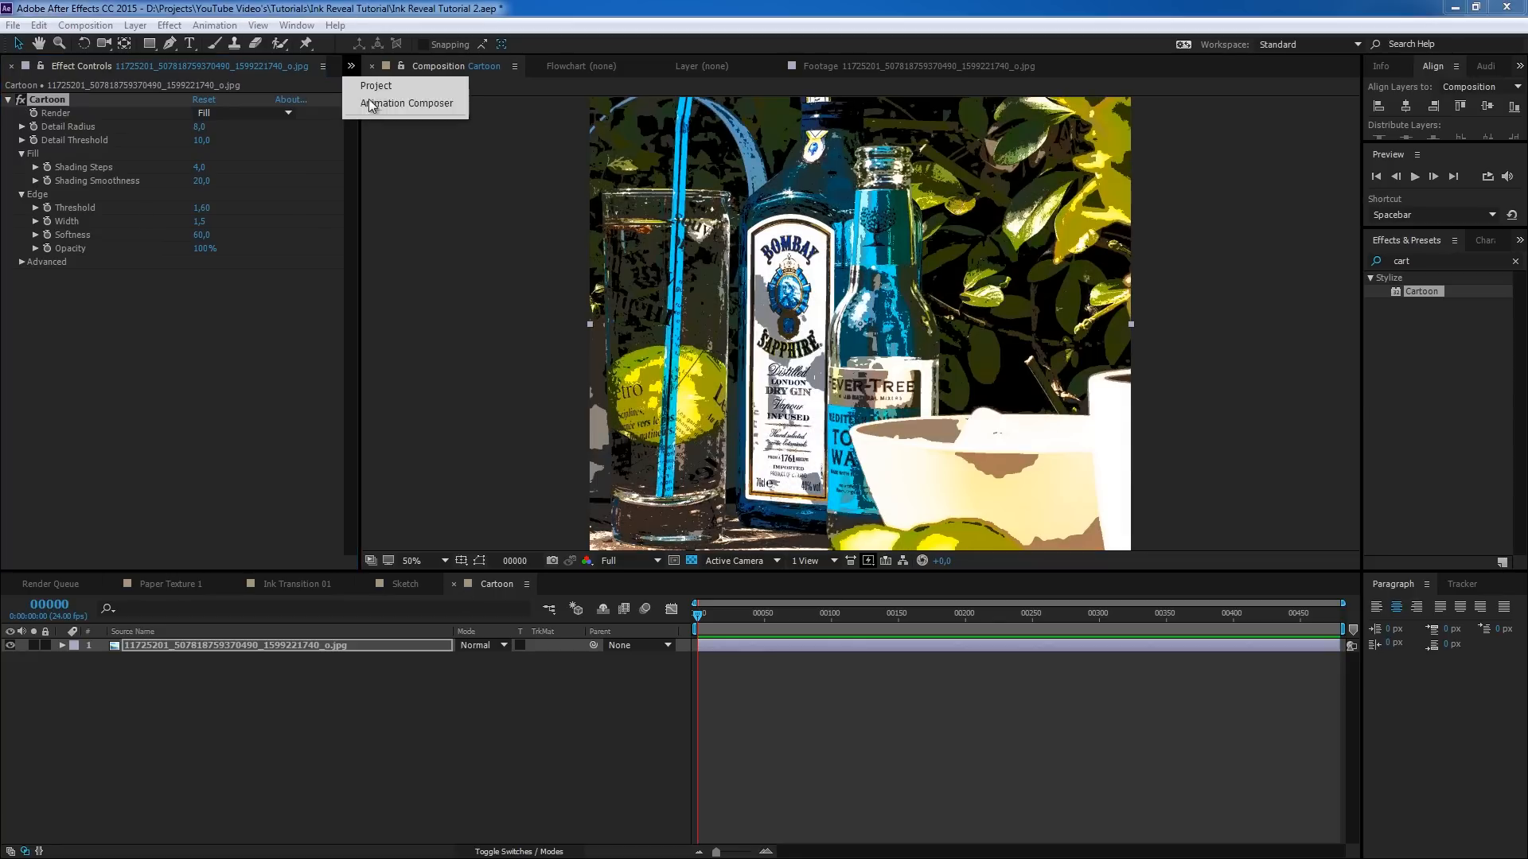
pyautogui.click(370, 85)
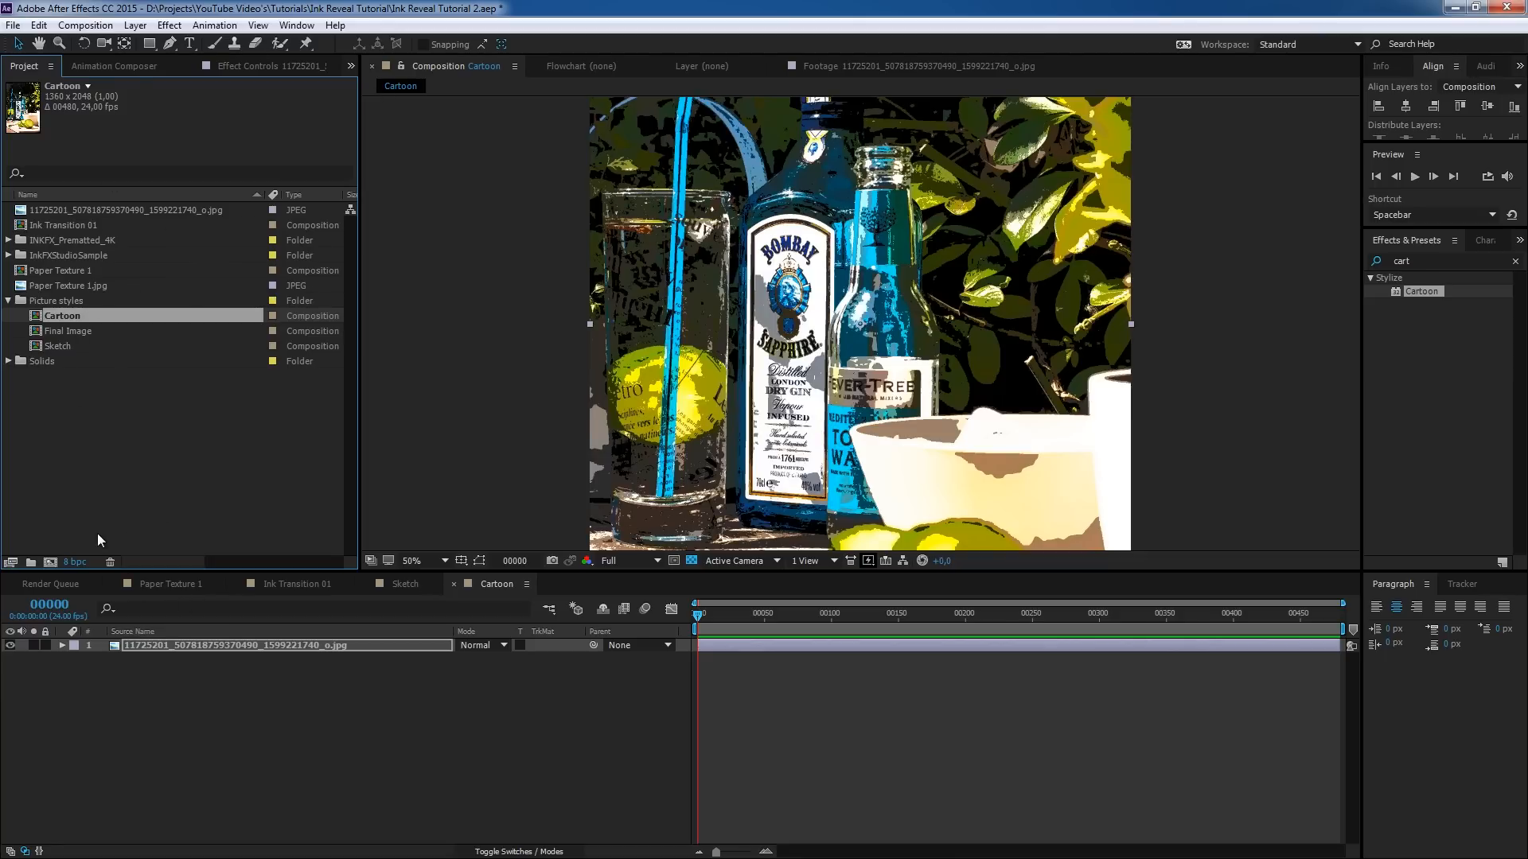
pyautogui.click(56, 272)
pyautogui.moveTo(78, 271); pyautogui.dragTo(55, 565)
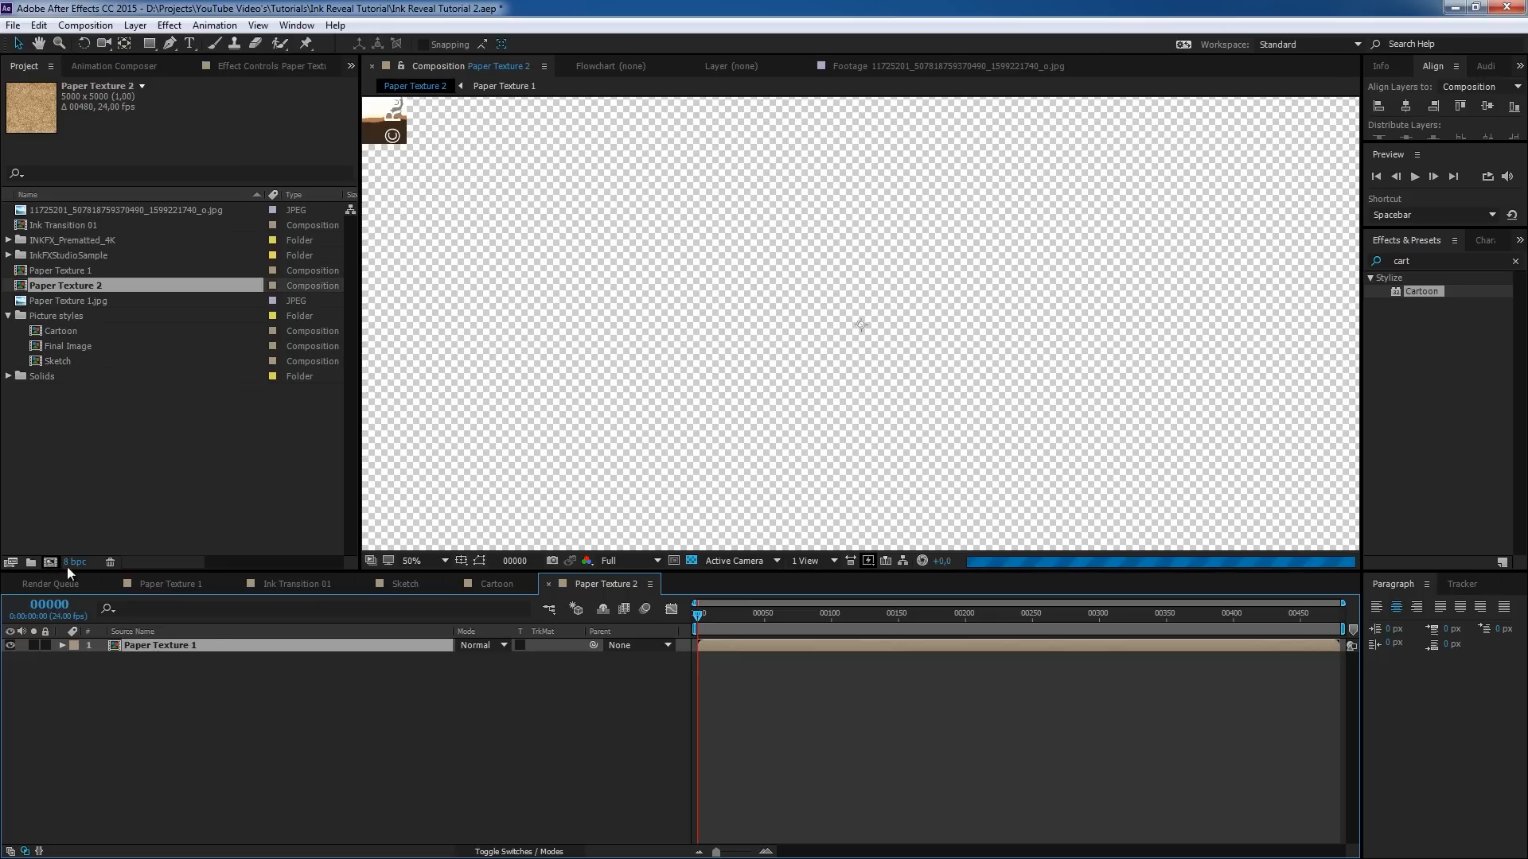
pyautogui.hotkey('shift', '/')
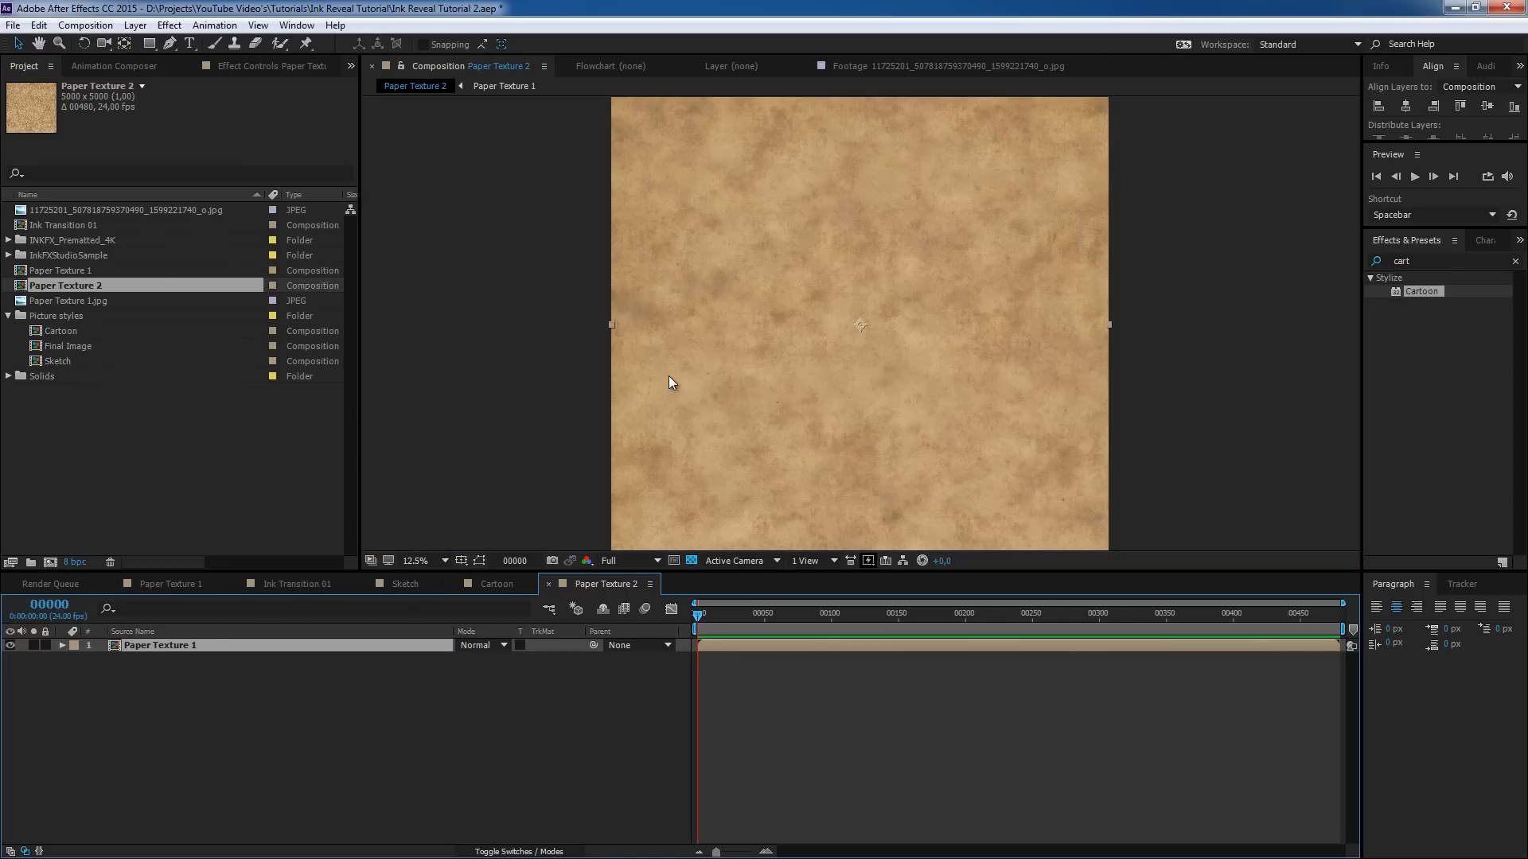
# - Add the Cartoon, Final Image and Sketch compositions as layers above Paper Texture 1 in the new composition
pyautogui.scroll(1, 864, 394)
pyautogui.press('h')
pyautogui.moveTo(915, 355); pyautogui.dragTo(786, 330)
pyautogui.press('v')
pyautogui.click(55, 330)
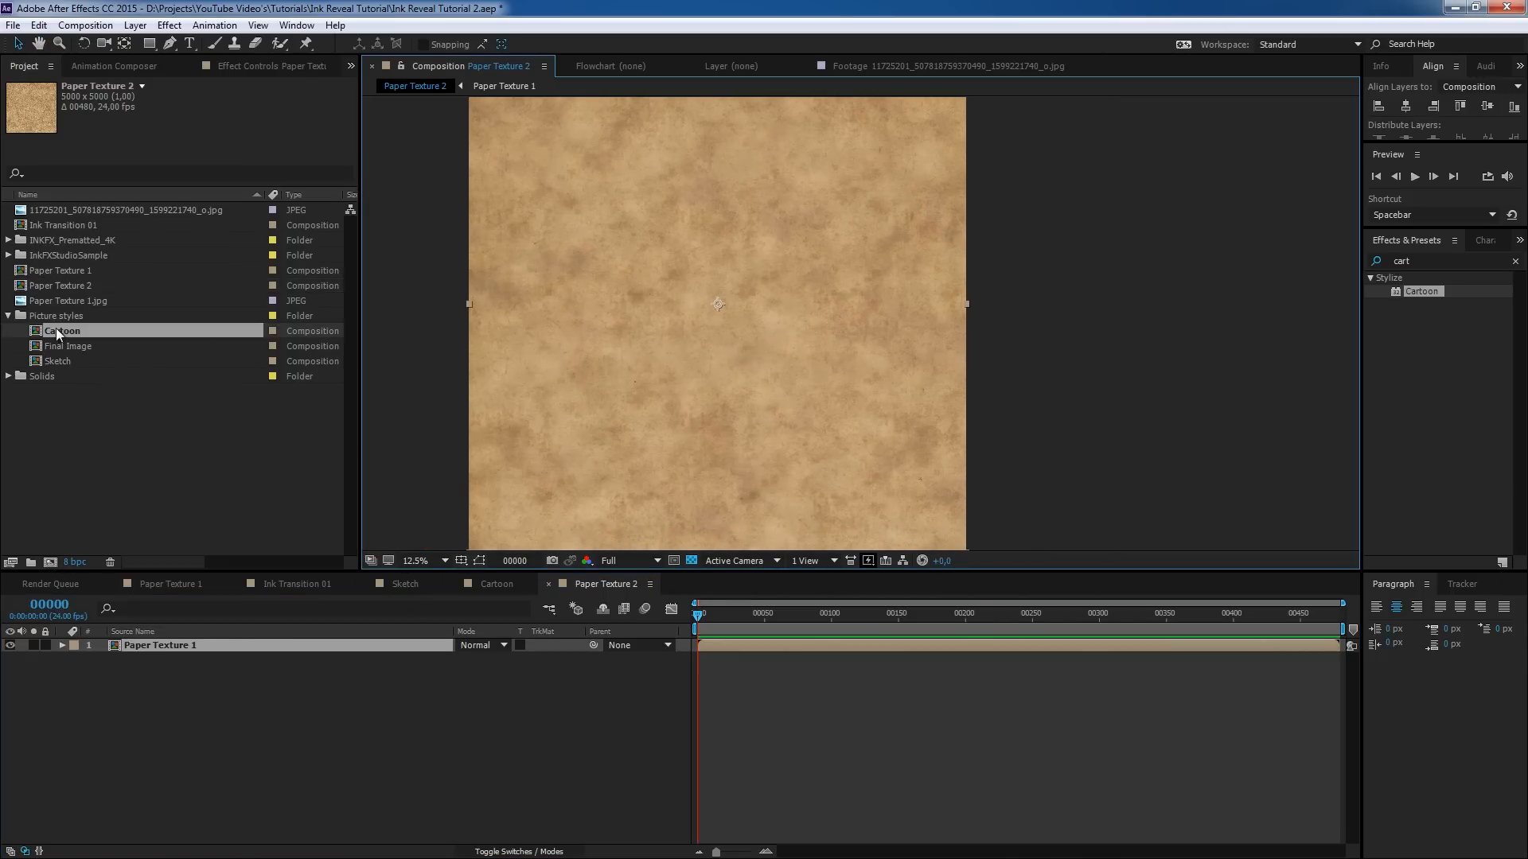
pyautogui.keyDown('shift'); pyautogui.click(60, 361); pyautogui.keyUp('shift')
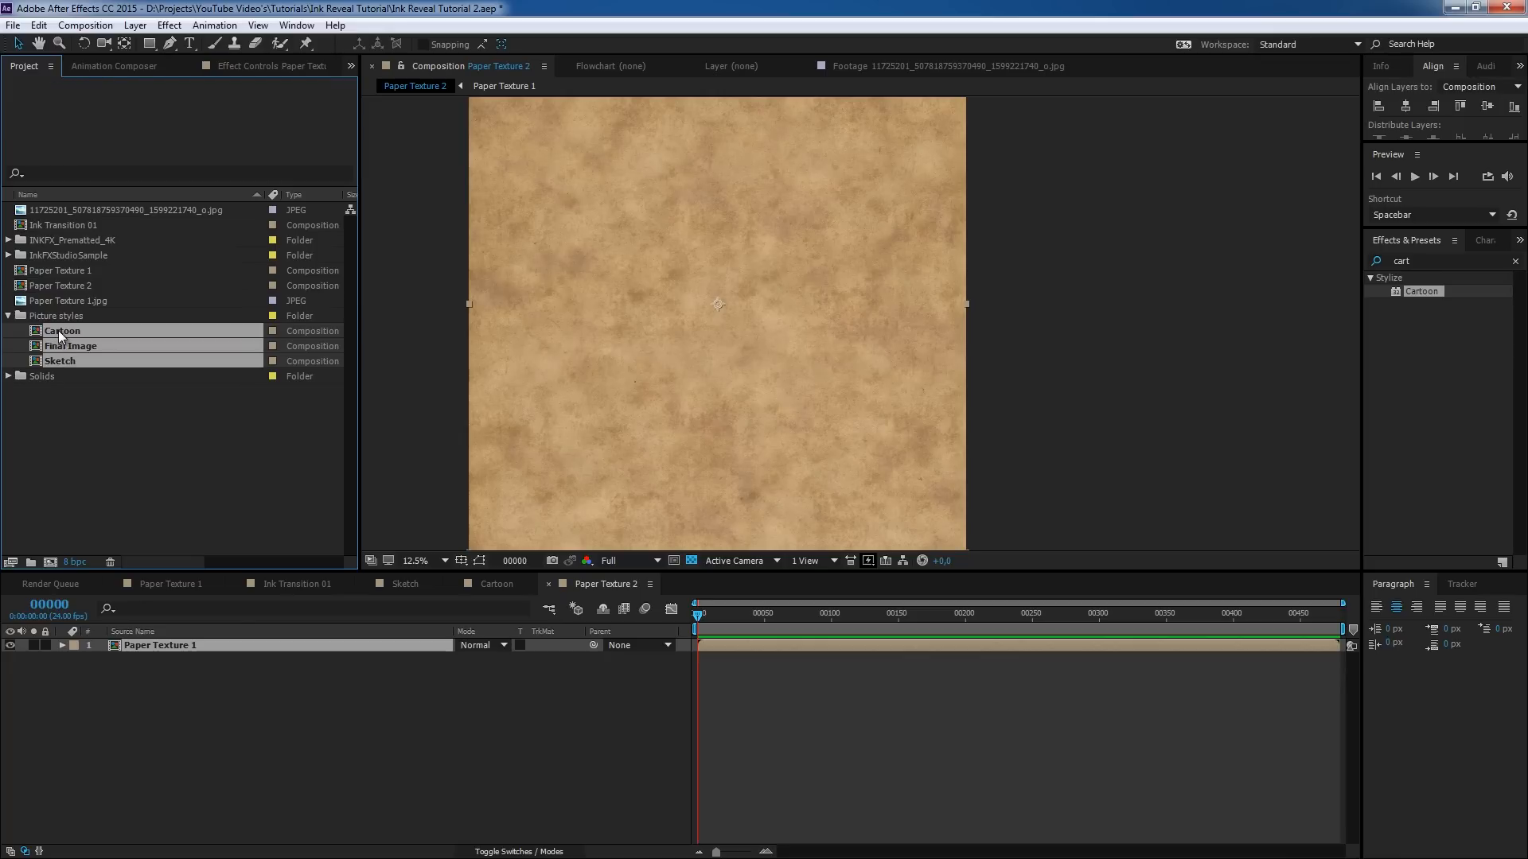
pyautogui.moveTo(64, 361)
pyautogui.mouseDown()
pyautogui.moveTo(145, 549)
pyautogui.moveTo(158, 641)
pyautogui.mouseUp()
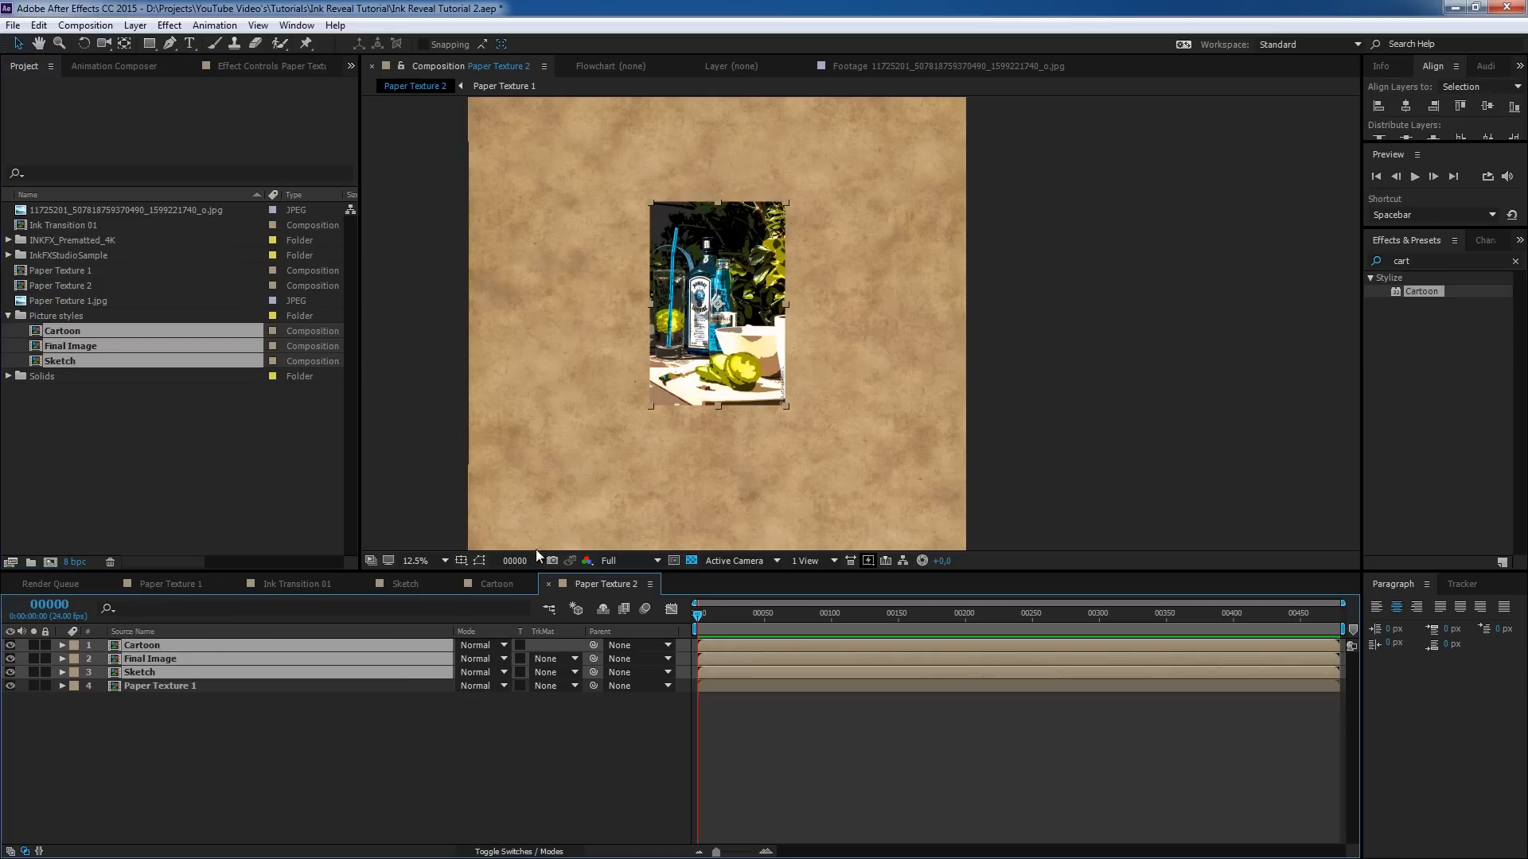
# - Rename the new composition Buildup Comp in its composition settings
pyautogui.click(85, 24)
pyautogui.click(100, 68)
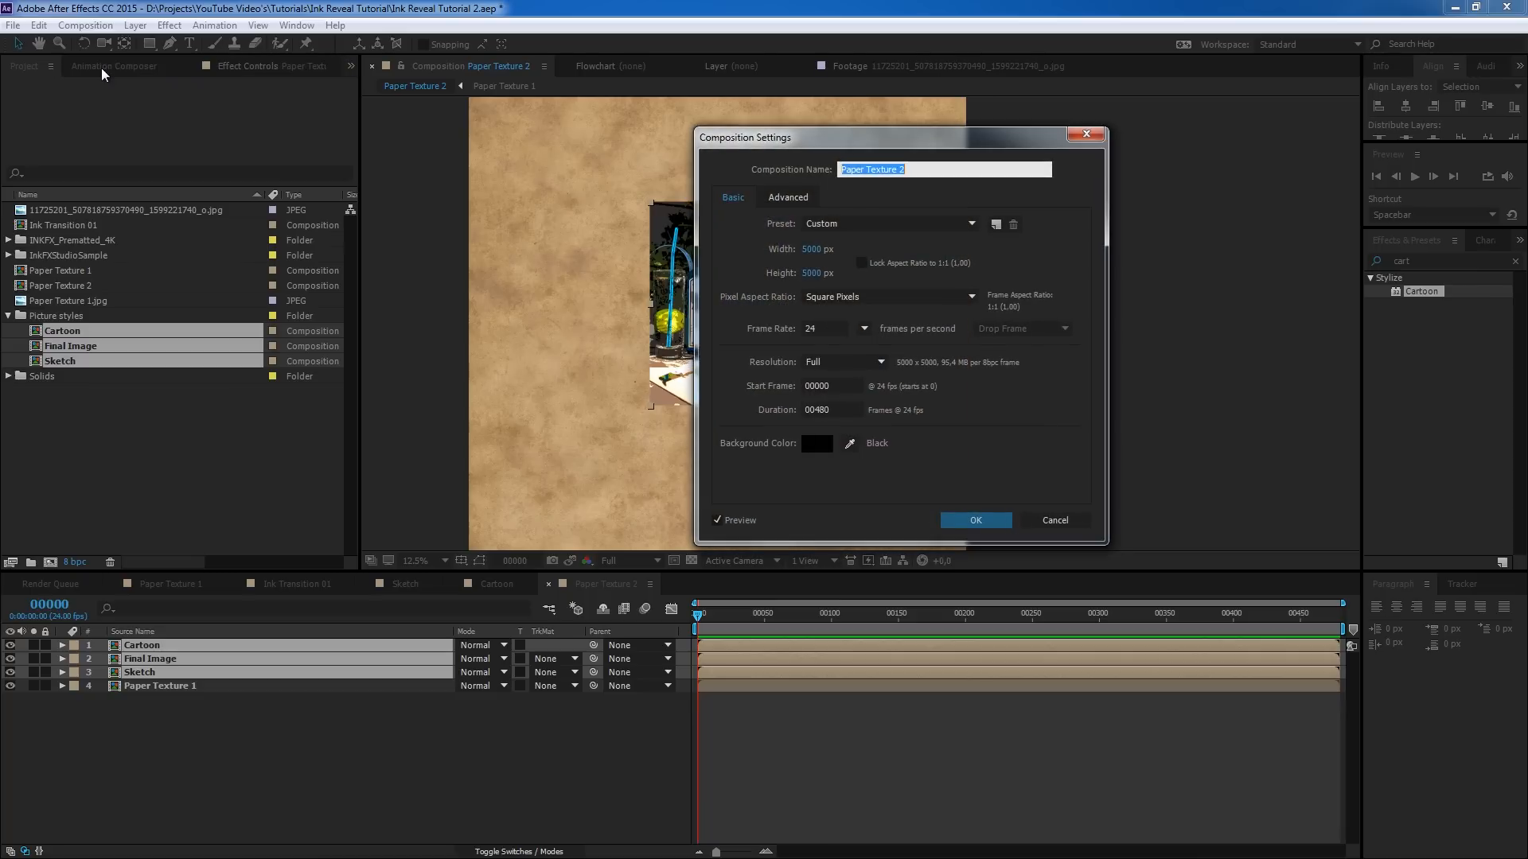
pyautogui.write('MainComp')
pyautogui.hotkey('ctrl', 'a')
pyautogui.write('Buildup Comp')
pyautogui.press('Return')
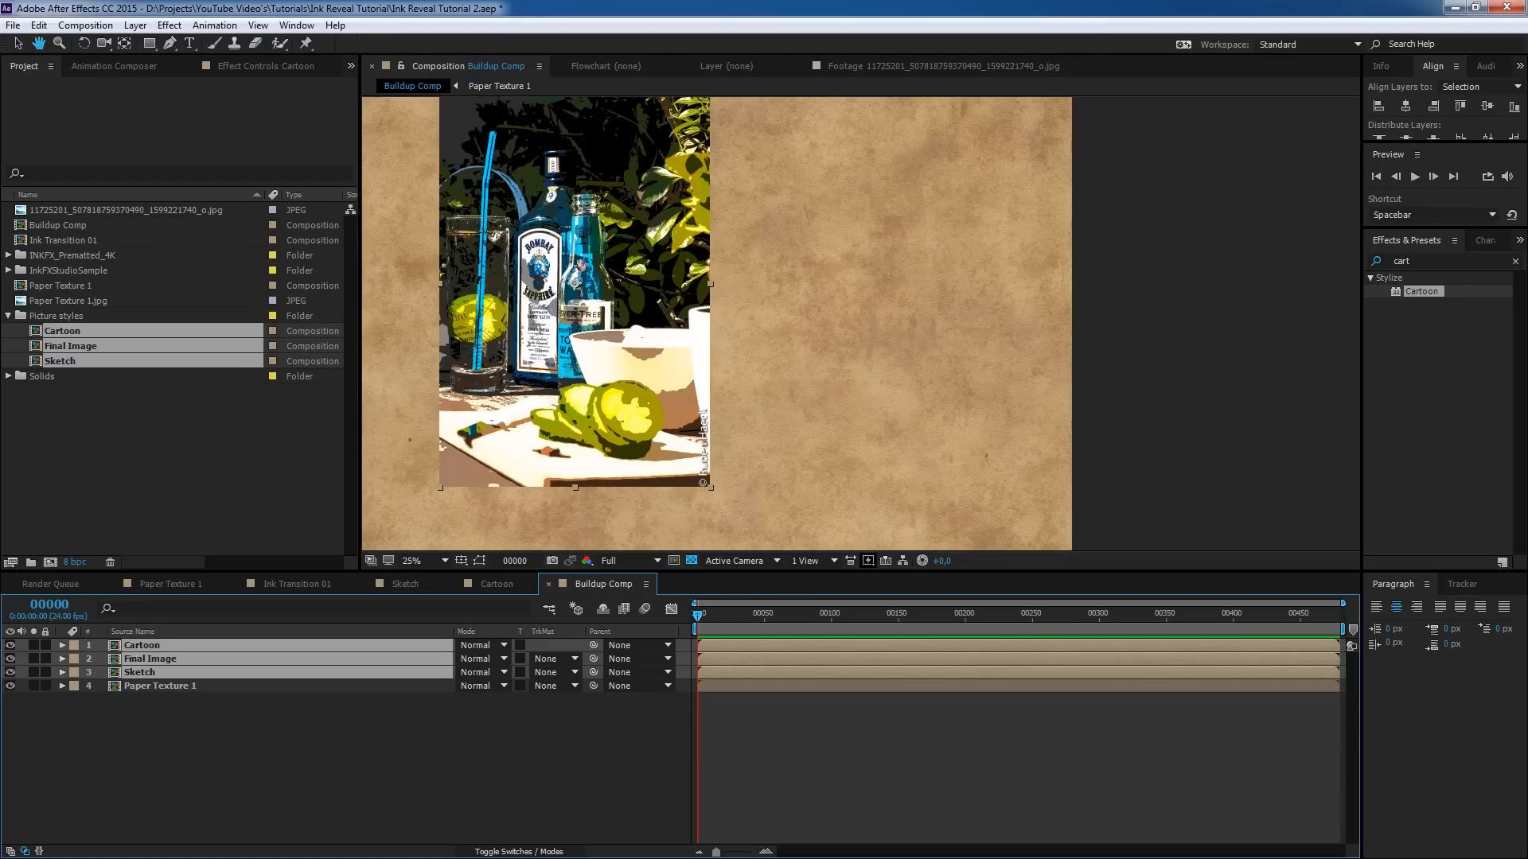
# - Add the Ink Transition 01 composition above the Sketch layer and place a duplicate above each of the Final Image and Cartoon layers
pyautogui.moveTo(575, 270); pyautogui.dragTo(720, 278)
pyautogui.click(433, 790)
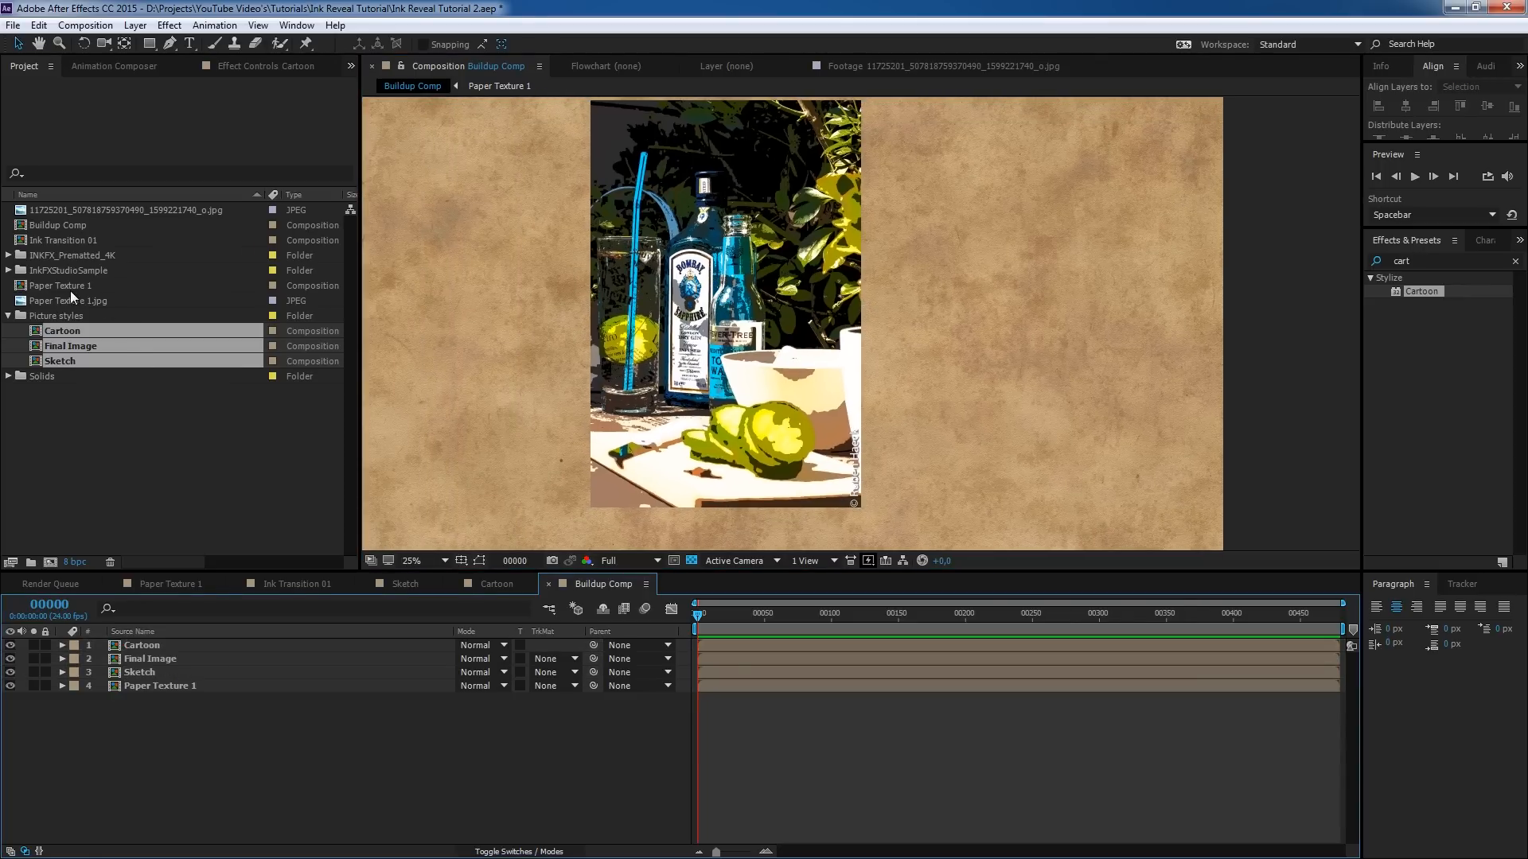
pyautogui.moveTo(48, 236)
pyautogui.mouseDown()
pyautogui.moveTo(97, 275)
pyautogui.moveTo(137, 664)
pyautogui.mouseUp()
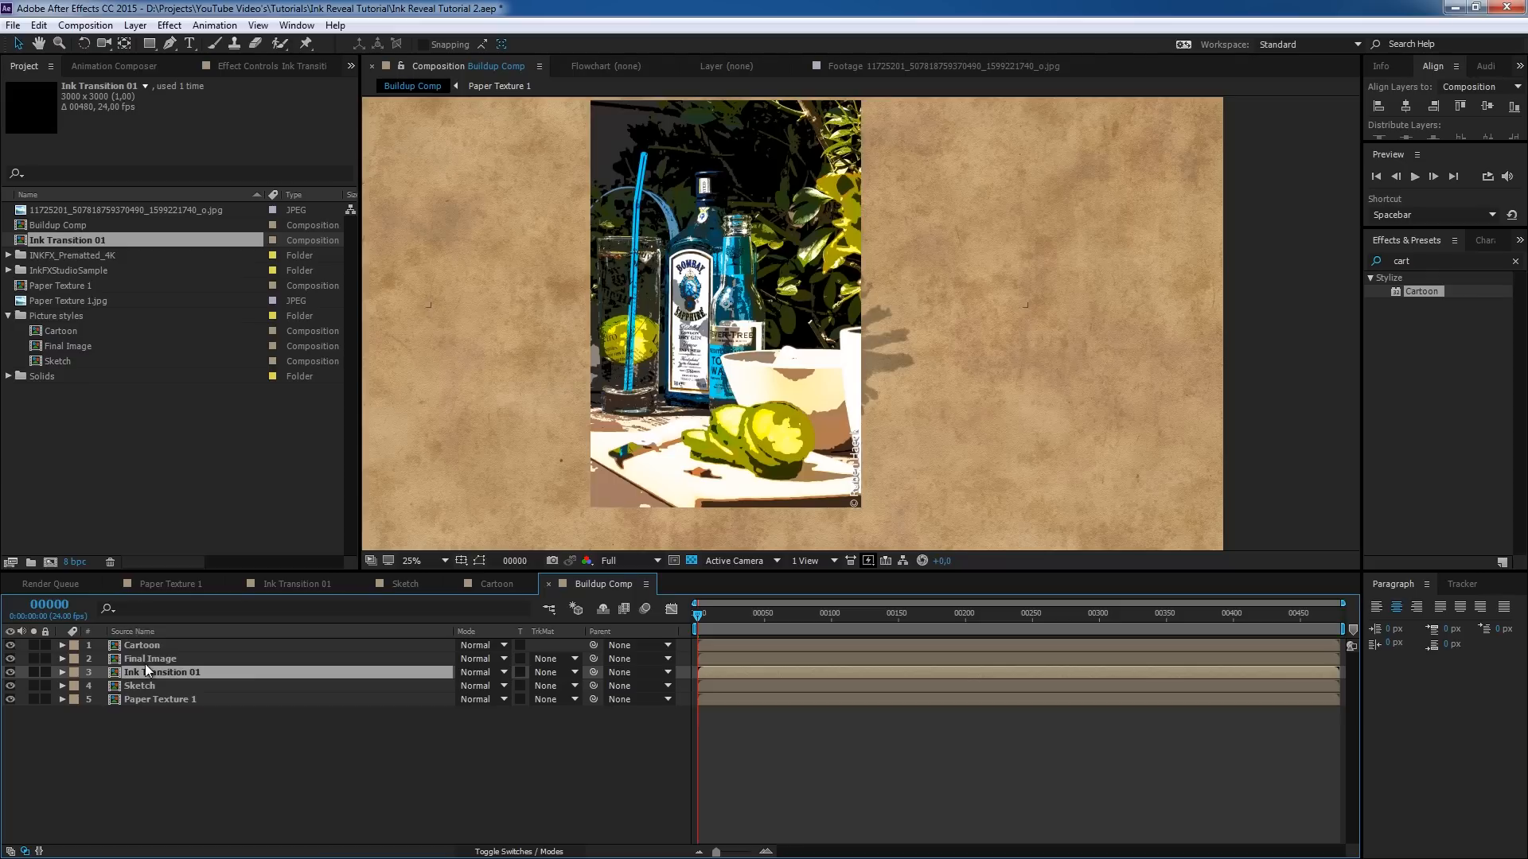
pyautogui.hotkey('ctrl', 'd')
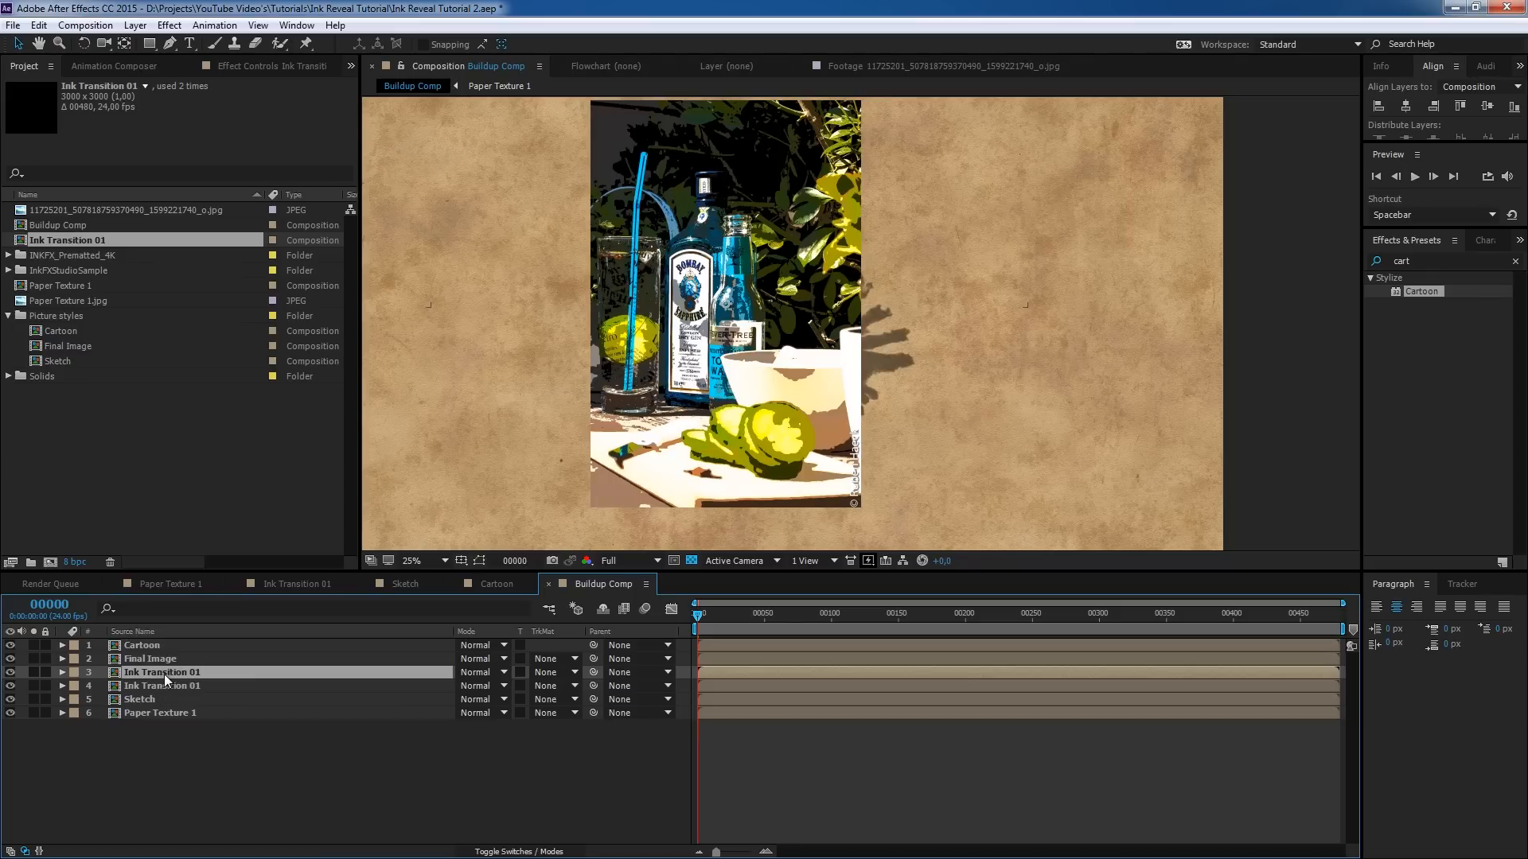
pyautogui.moveTo(166, 671); pyautogui.dragTo(165, 643)
pyautogui.hotkey('ctrl', 'd')
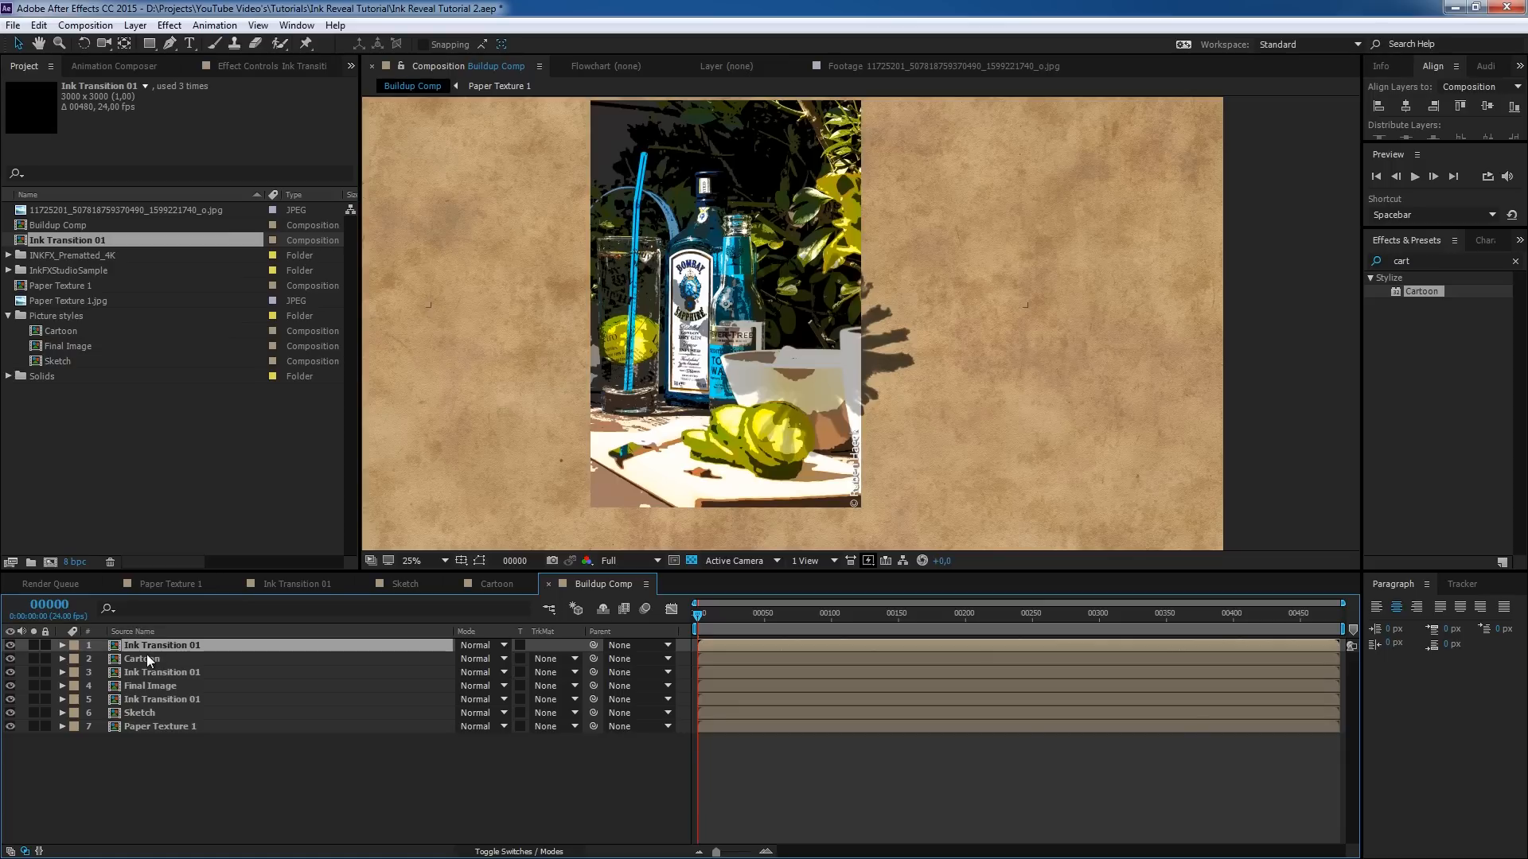
# - Reorder the layers so Final Image with its ink transition sits above Cartoon with its ink transition
pyautogui.keyDown('shift'); pyautogui.click(148, 656); pyautogui.keyUp('shift')
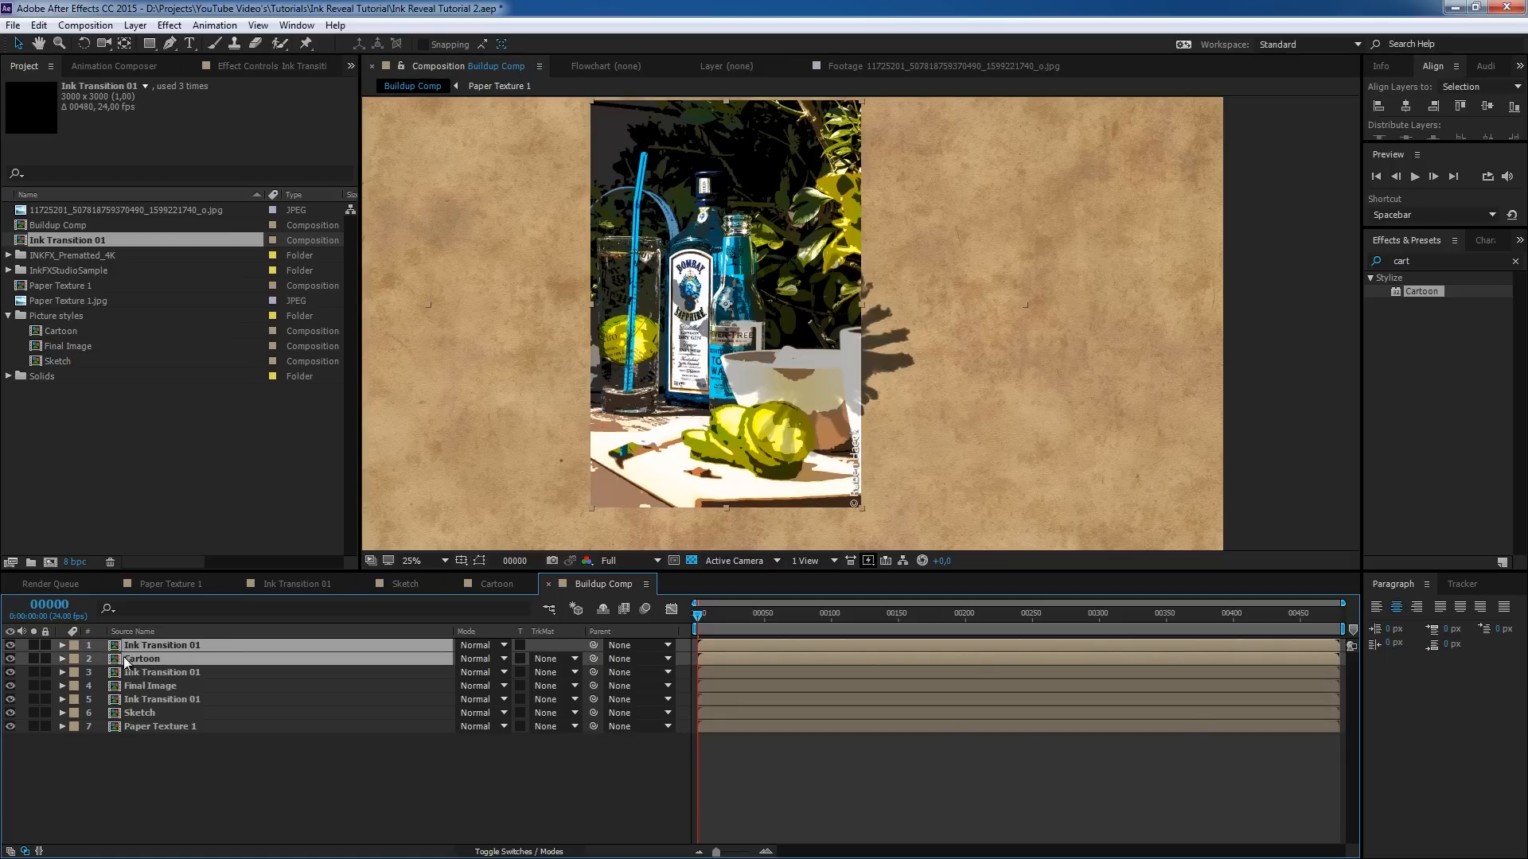
pyautogui.moveTo(148, 674); pyautogui.dragTo(142, 688)
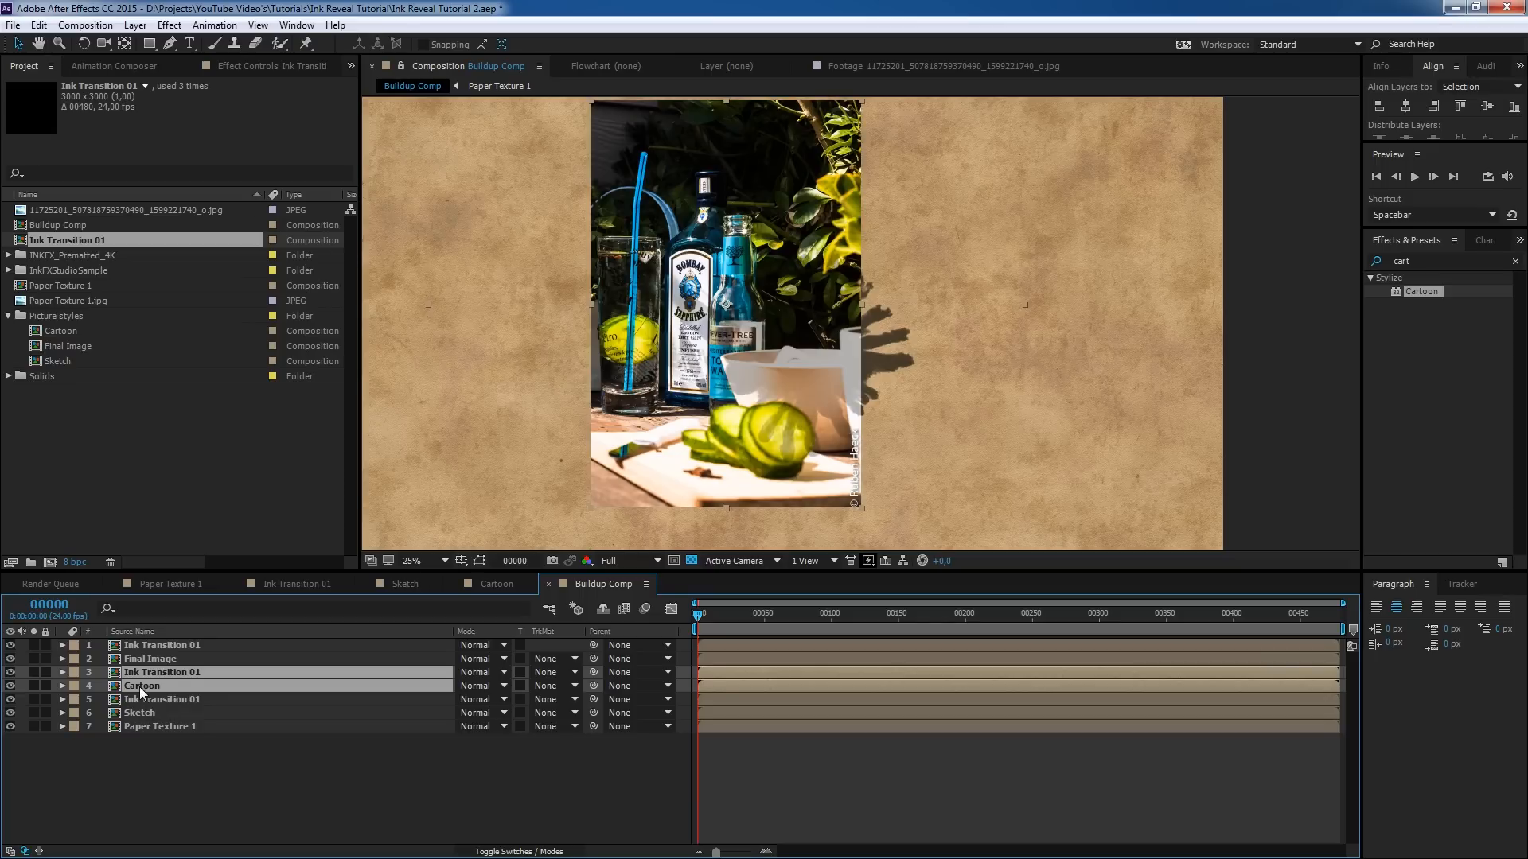
pyautogui.click(393, 735)
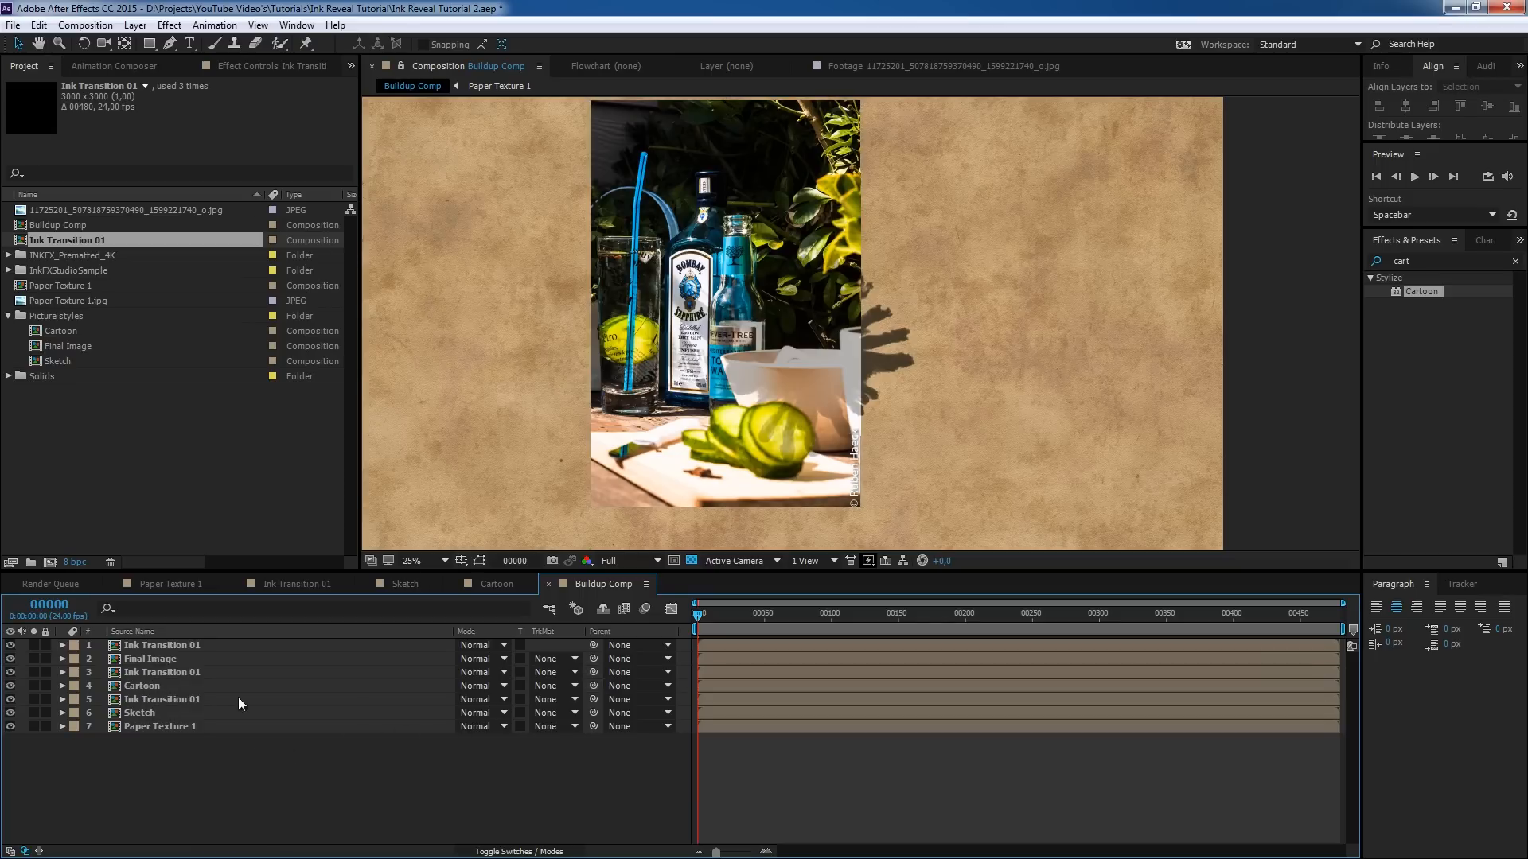
# - Shift the Sketch, Cartoon and Final Image layers with their ink transitions to start at about frame 7
pyautogui.click(170, 714)
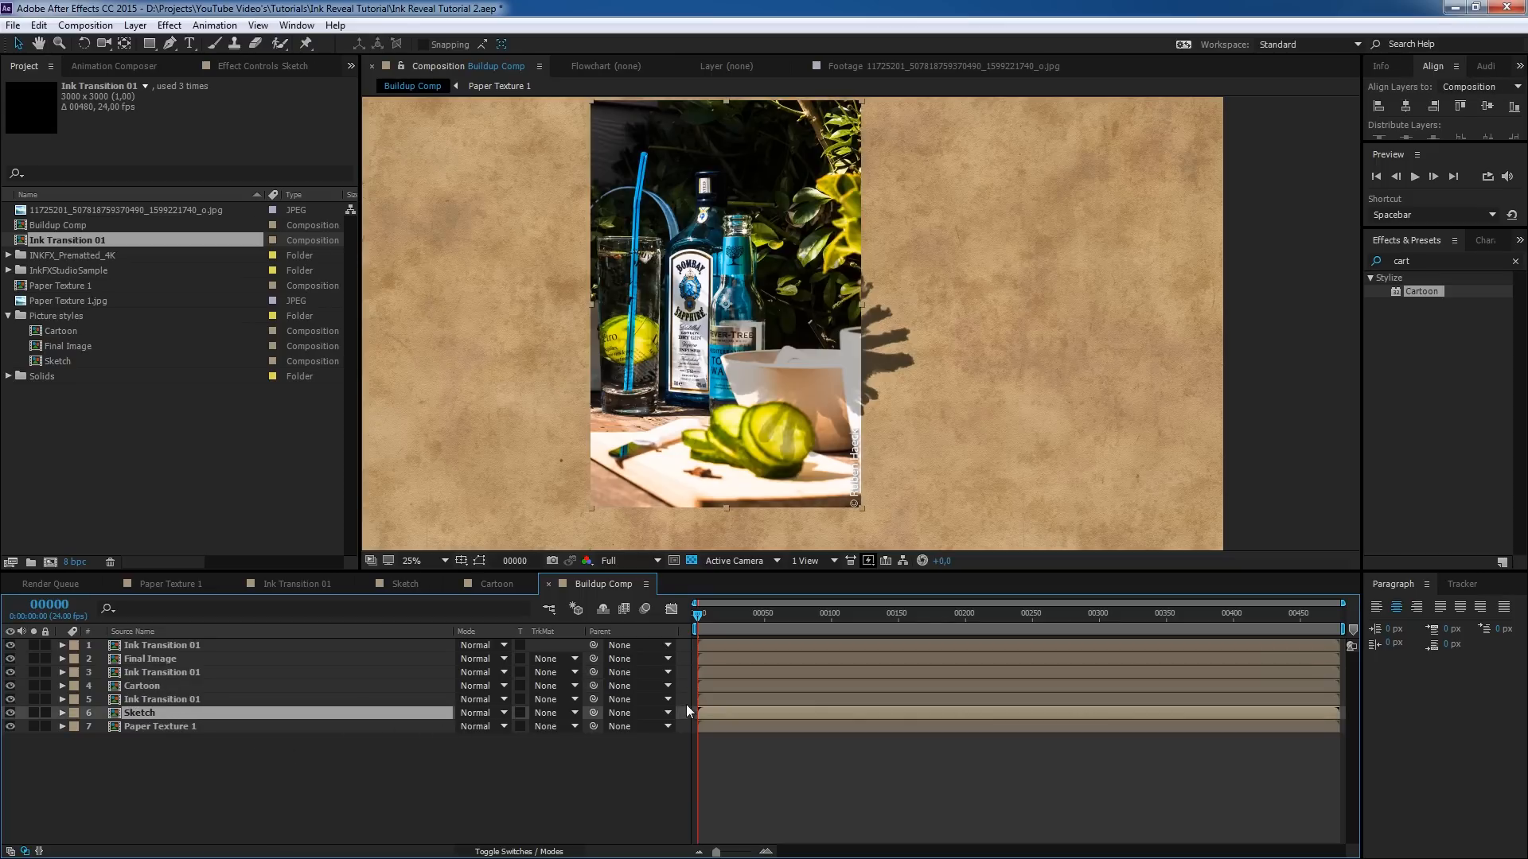
pyautogui.keyDown('ctrl'); pyautogui.click(194, 698); pyautogui.keyUp('ctrl')
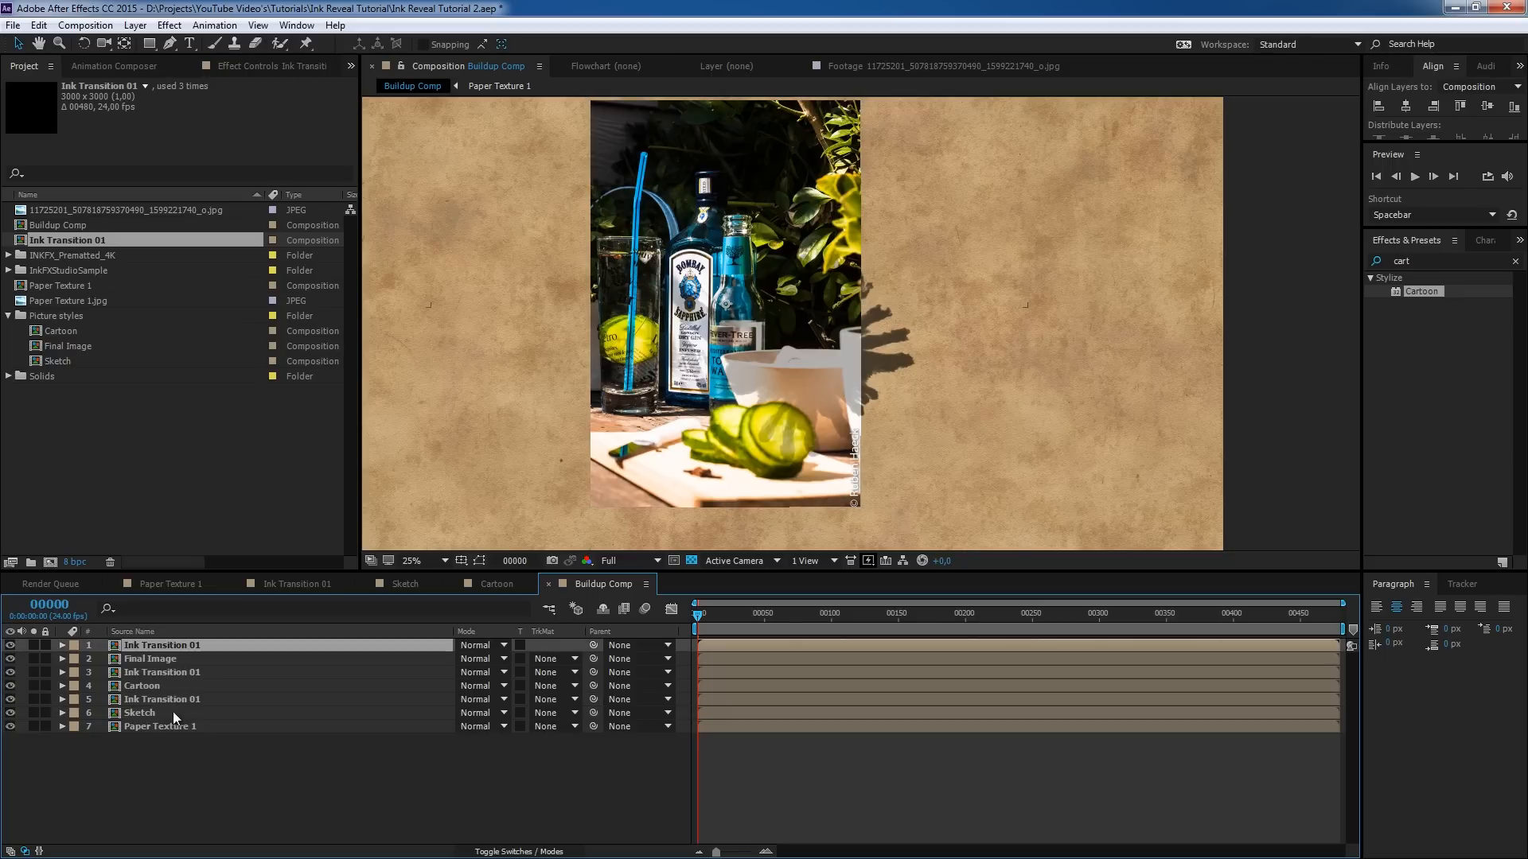
pyautogui.keyDown('shift'); pyautogui.click(151, 646); pyautogui.keyUp('shift')
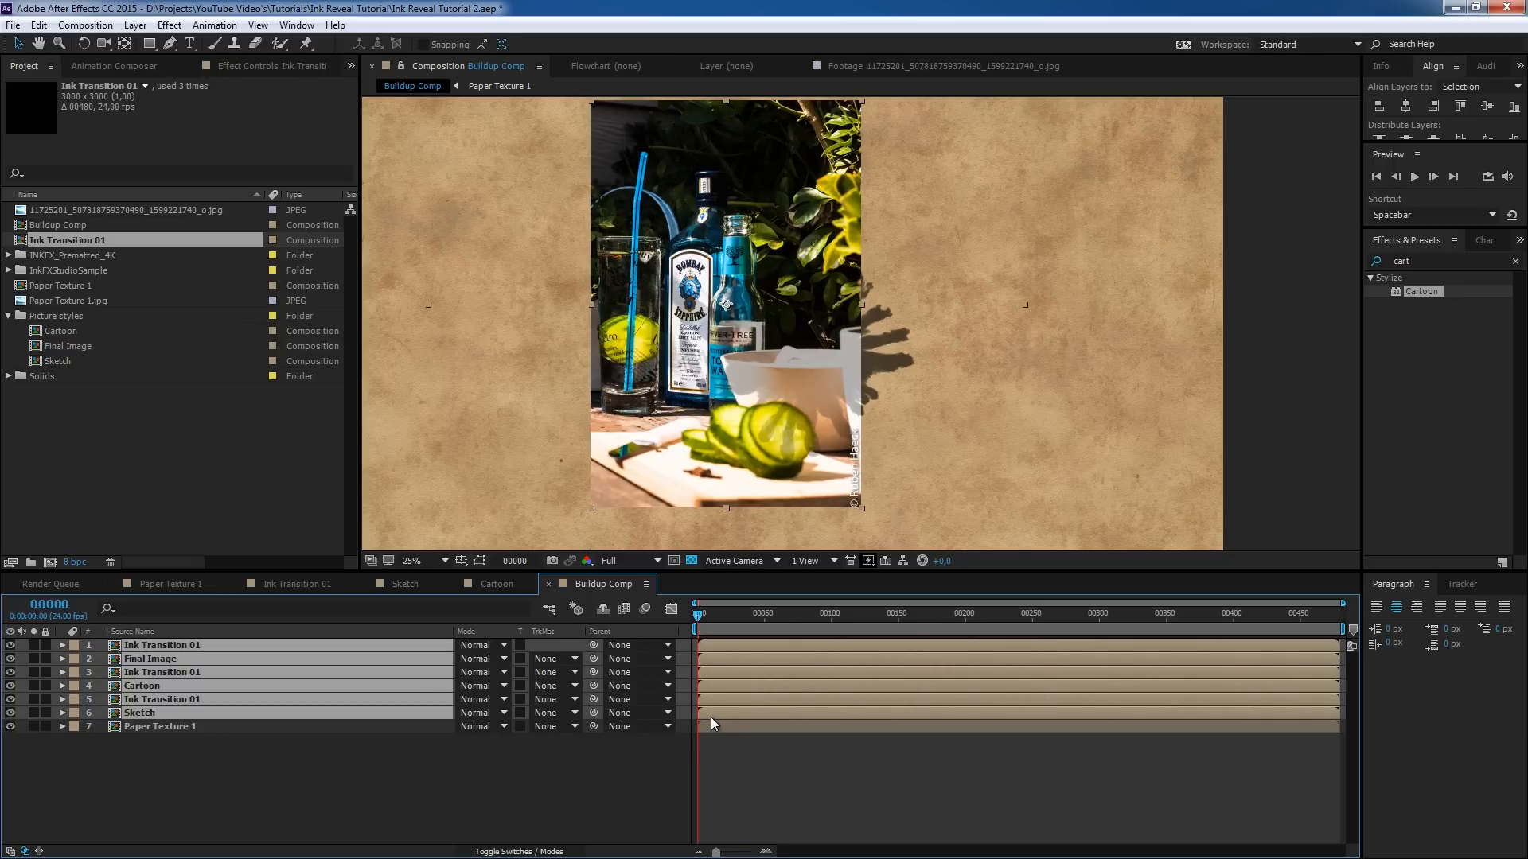
pyautogui.moveTo(706, 714); pyautogui.dragTo(714, 713)
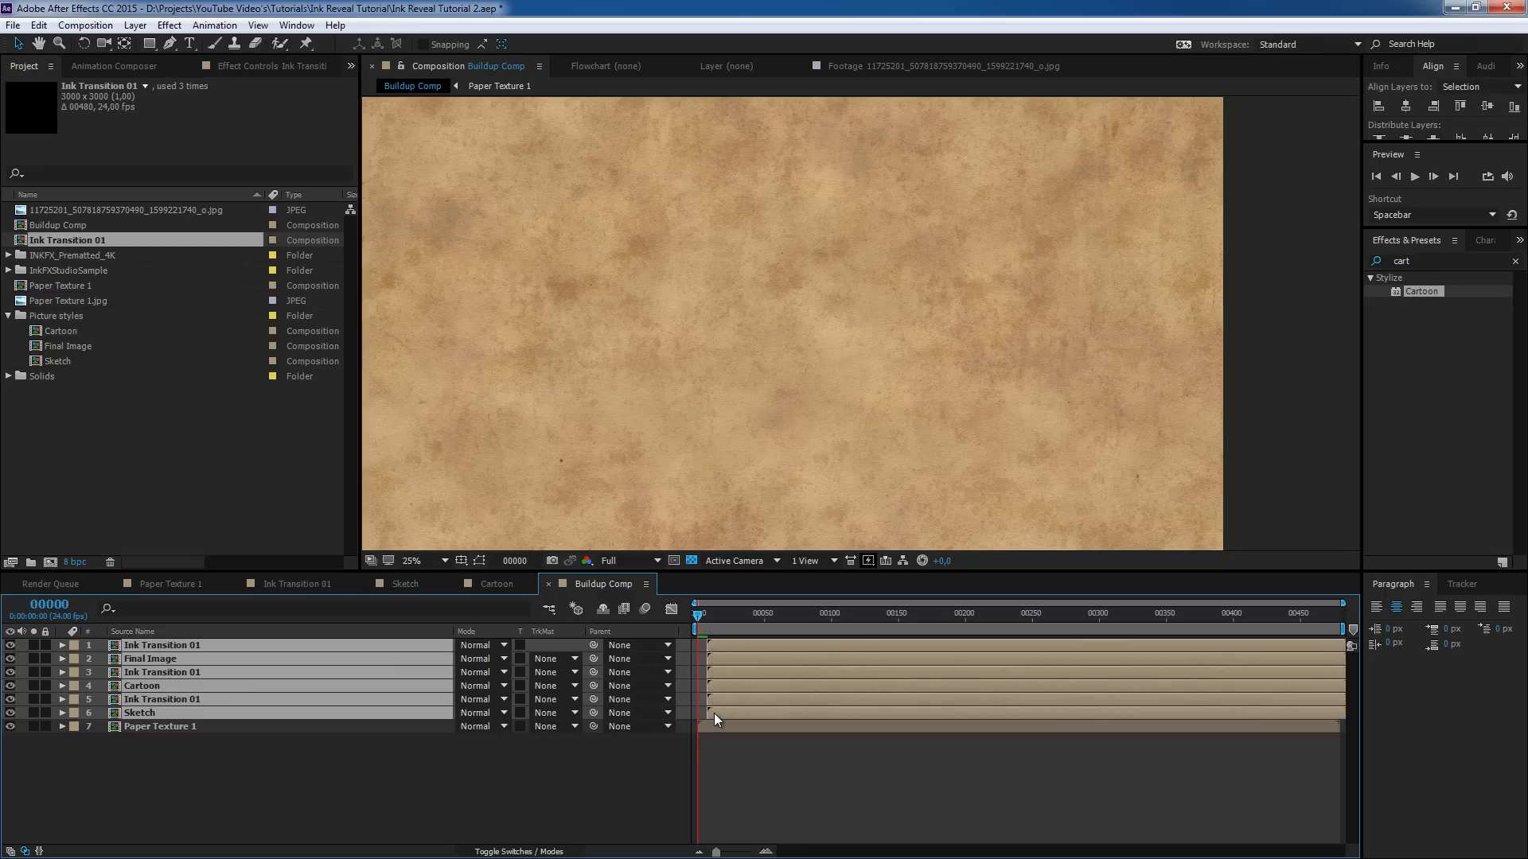
pyautogui.click(627, 752)
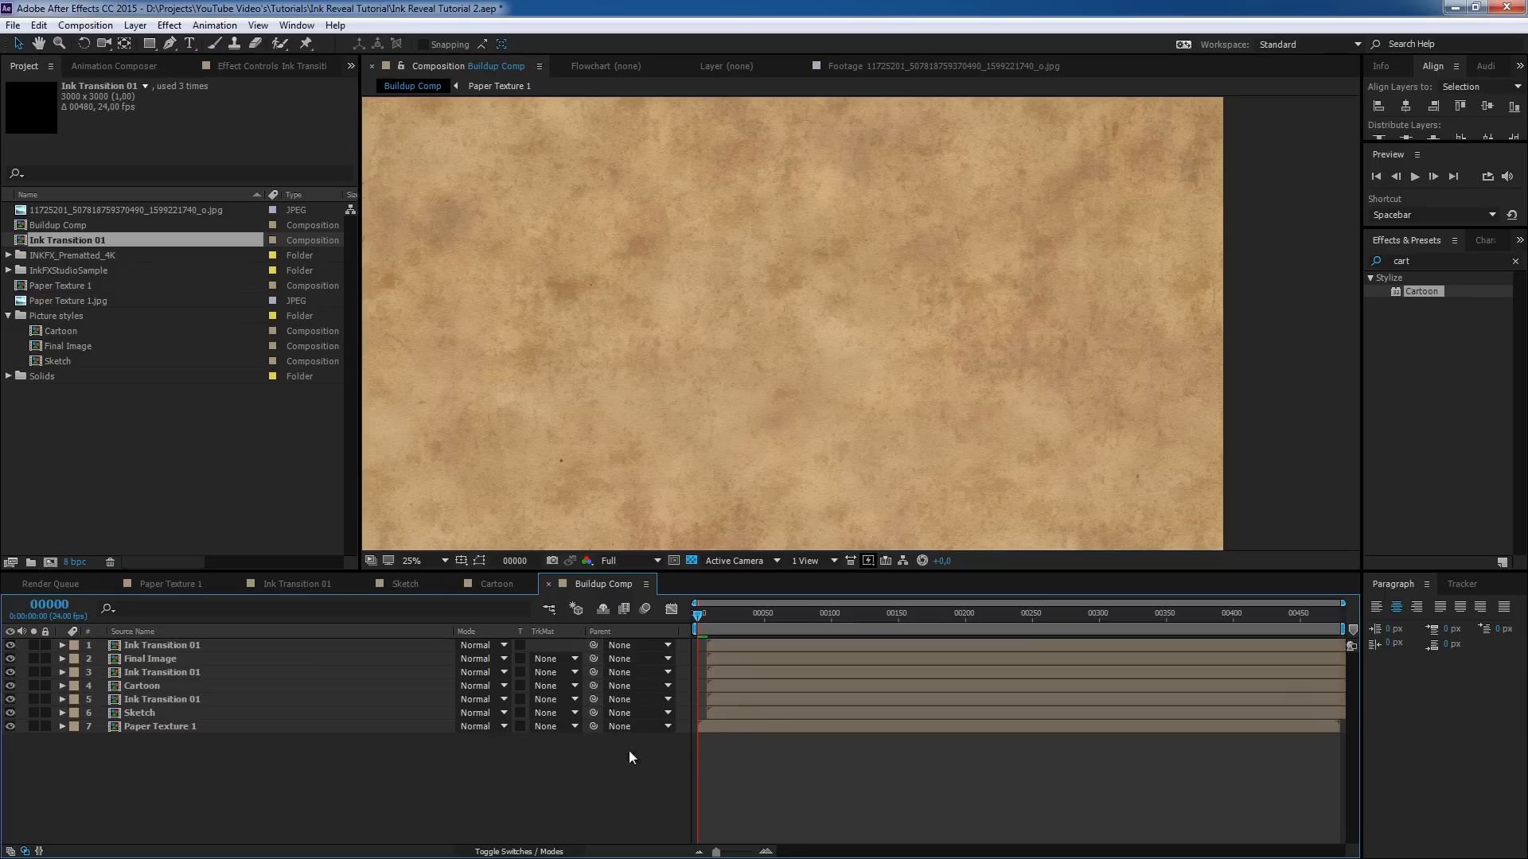
# - Shift the Cartoon and Final Image layers with their ink transitions about five frames behind the Sketch pair
pyautogui.click(724, 686)
pyautogui.keyDown('shift'); pyautogui.click(722, 645); pyautogui.keyUp('shift')
pyautogui.moveTo(728, 647); pyautogui.dragTo(730, 647)
pyautogui.click(704, 687)
# - Offset the Final Image layer and its ink transition about five more frames, starting after the Cartoon pair
pyautogui.click(731, 660)
pyautogui.keyDown('shift'); pyautogui.click(729, 644); pyautogui.keyUp('shift')
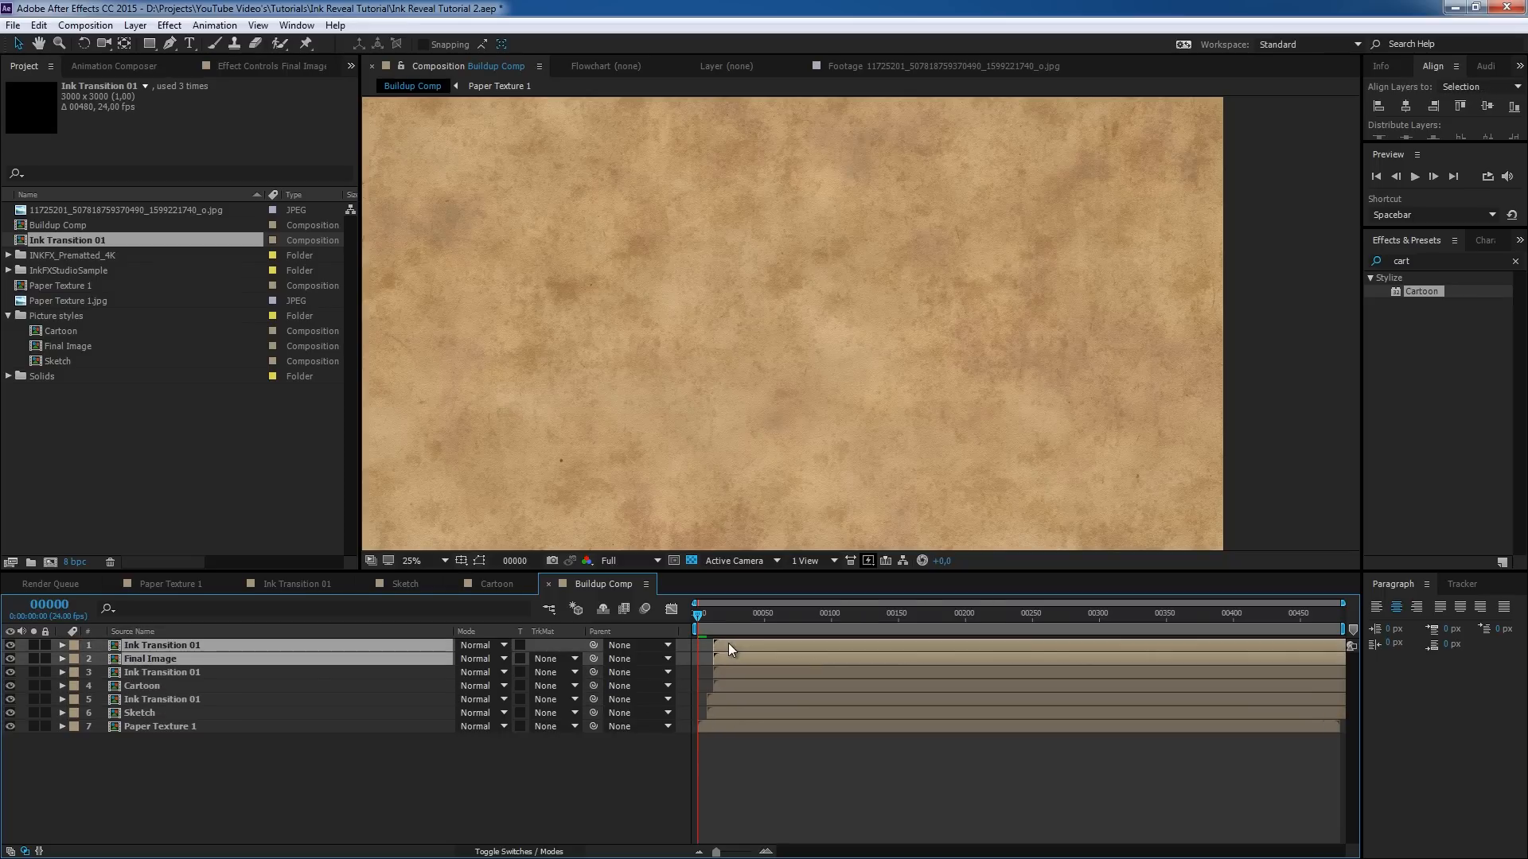
pyautogui.moveTo(737, 646); pyautogui.dragTo(730, 646)
pyautogui.click(717, 759)
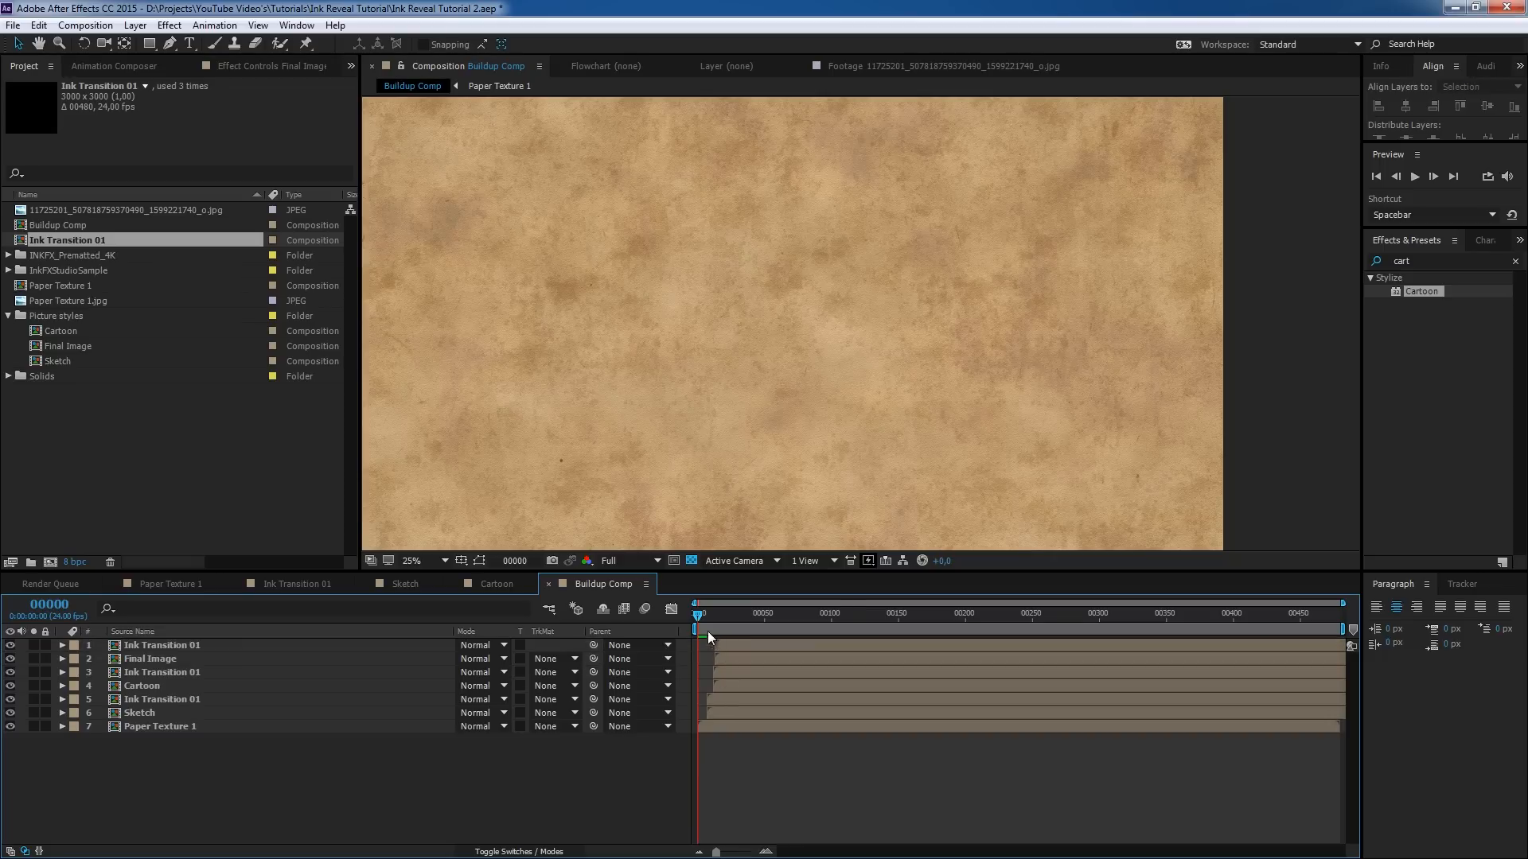
pyautogui.click(721, 645)
pyautogui.keyDown('shift'); pyautogui.click(724, 659); pyautogui.keyUp('shift')
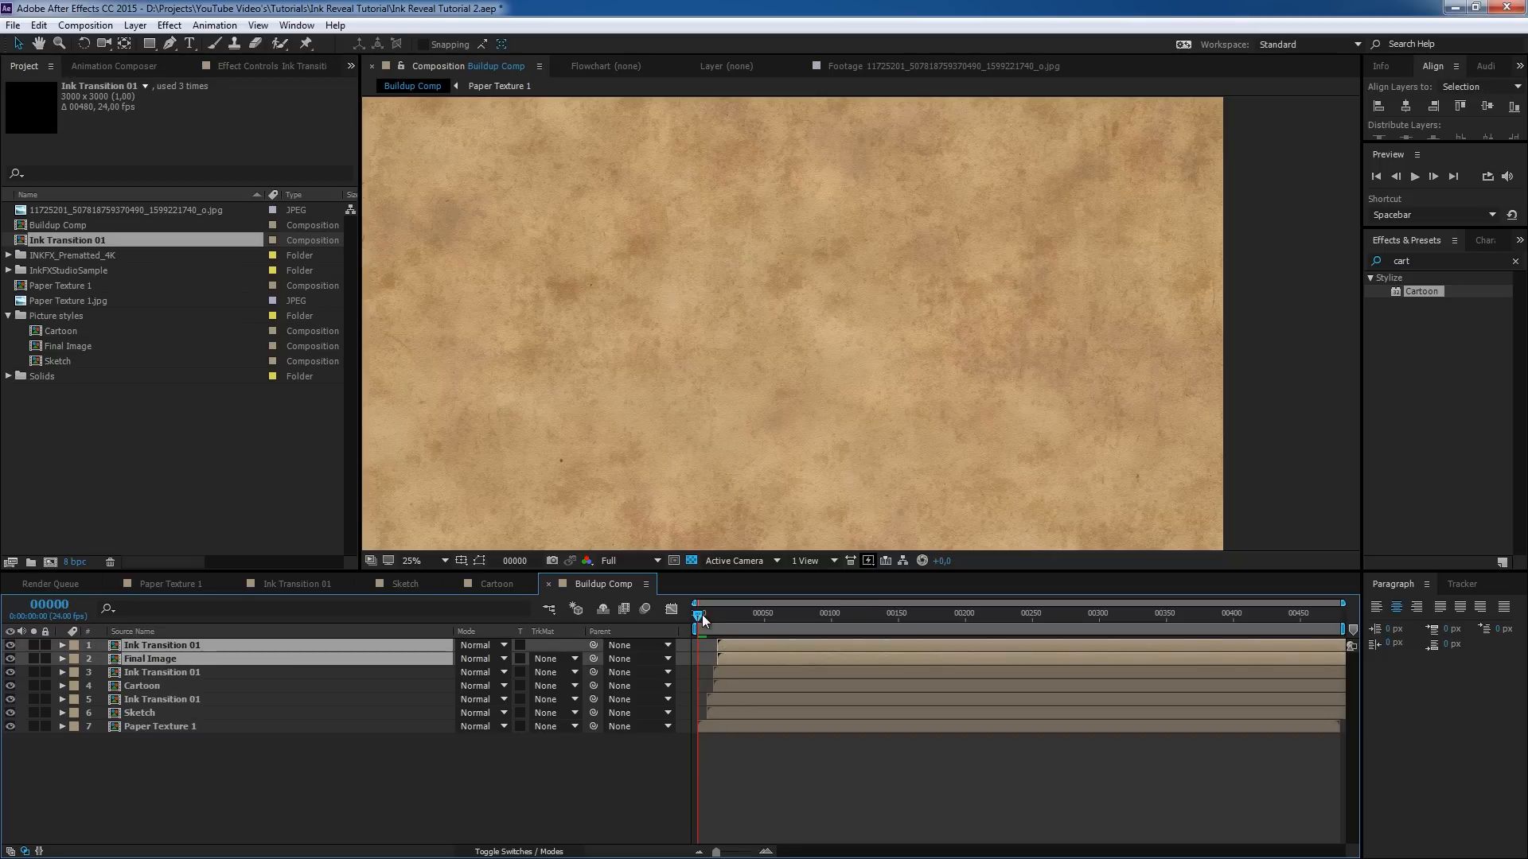
# - Go to frame 10 and set the Sketch layer's blending mode to Multiply
pyautogui.moveTo(700, 614)
pyautogui.mouseDown()
pyautogui.moveTo(724, 625)
pyautogui.moveTo(713, 615)
pyautogui.mouseUp()
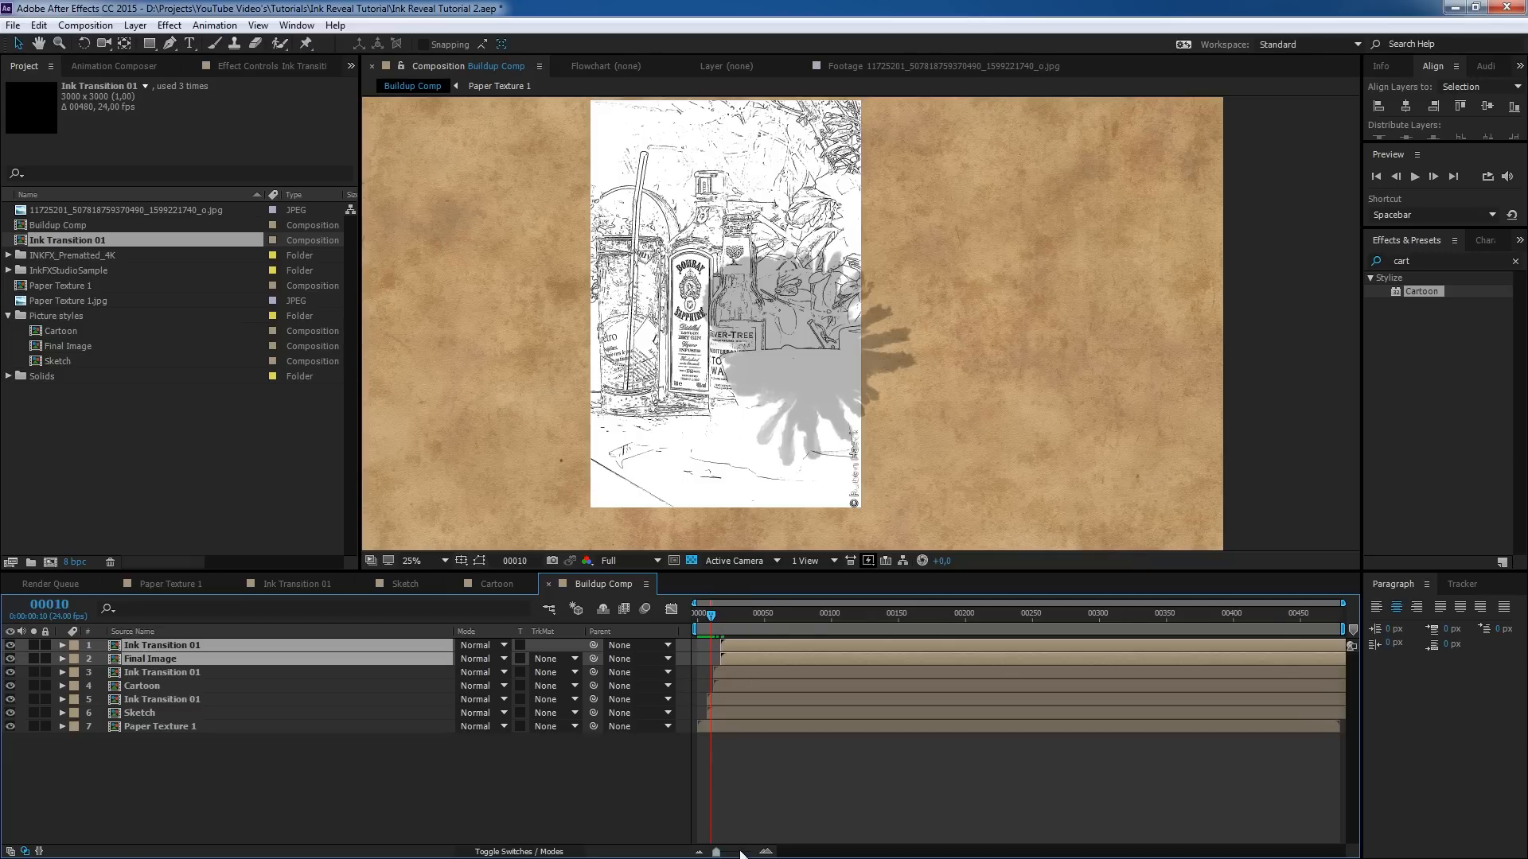
pyautogui.moveTo(717, 851); pyautogui.dragTo(743, 851)
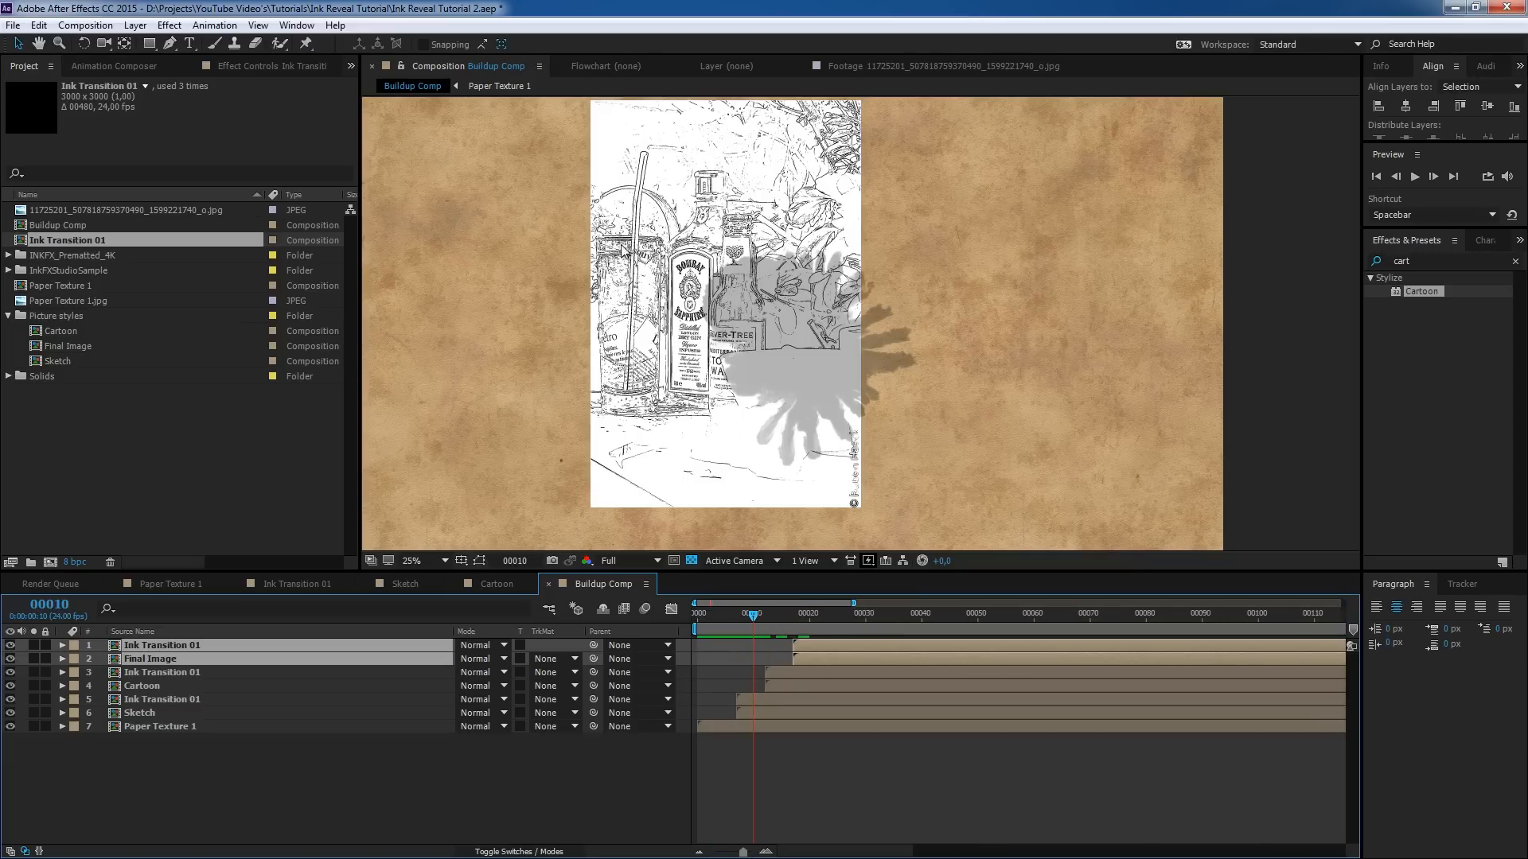
pyautogui.click(239, 768)
pyautogui.click(158, 713)
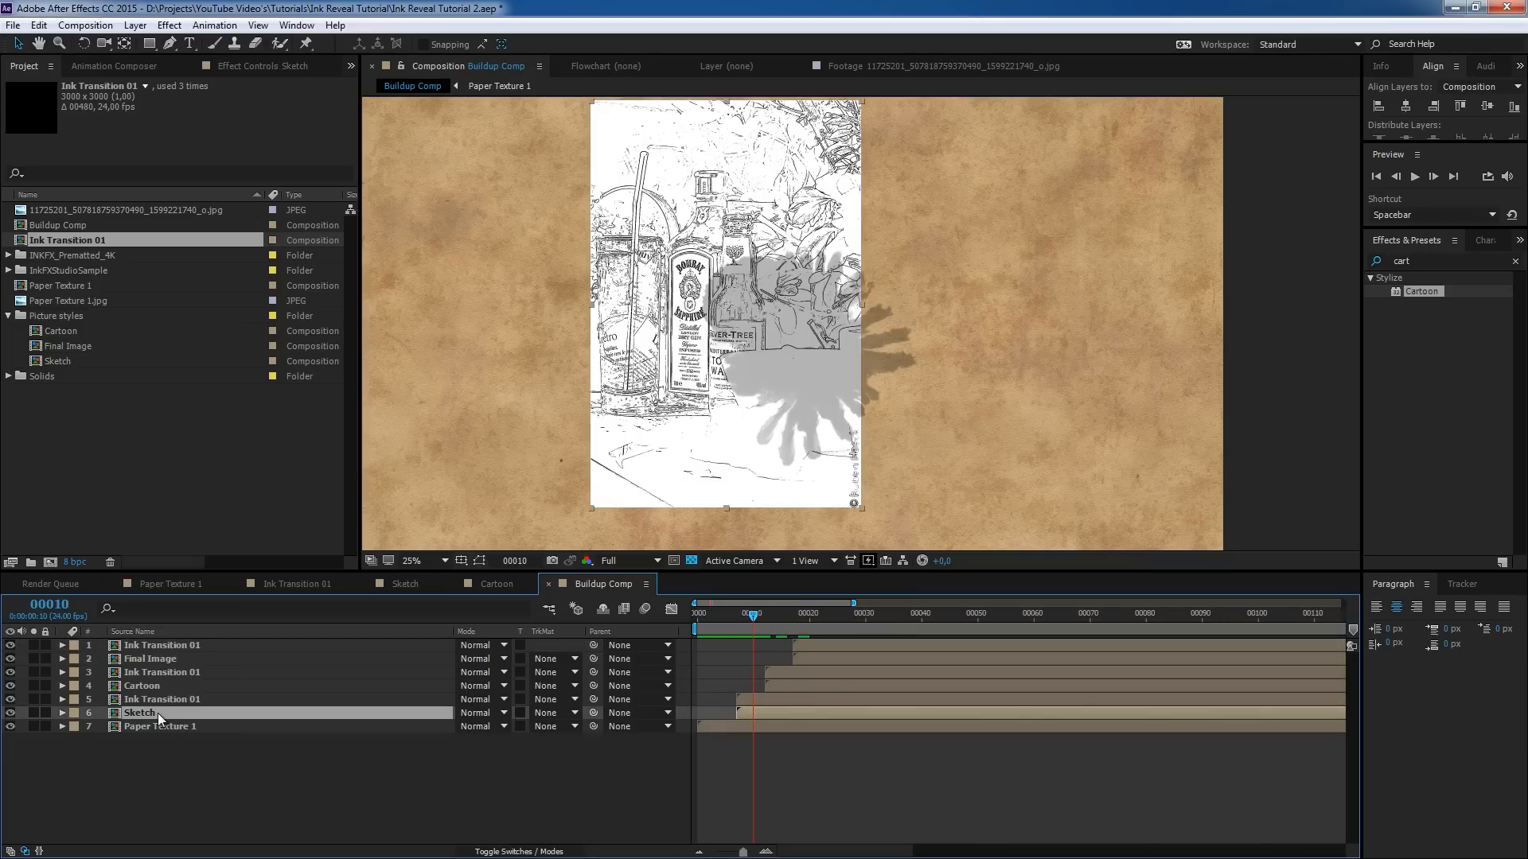
pyautogui.click(462, 714)
pyautogui.click(541, 93)
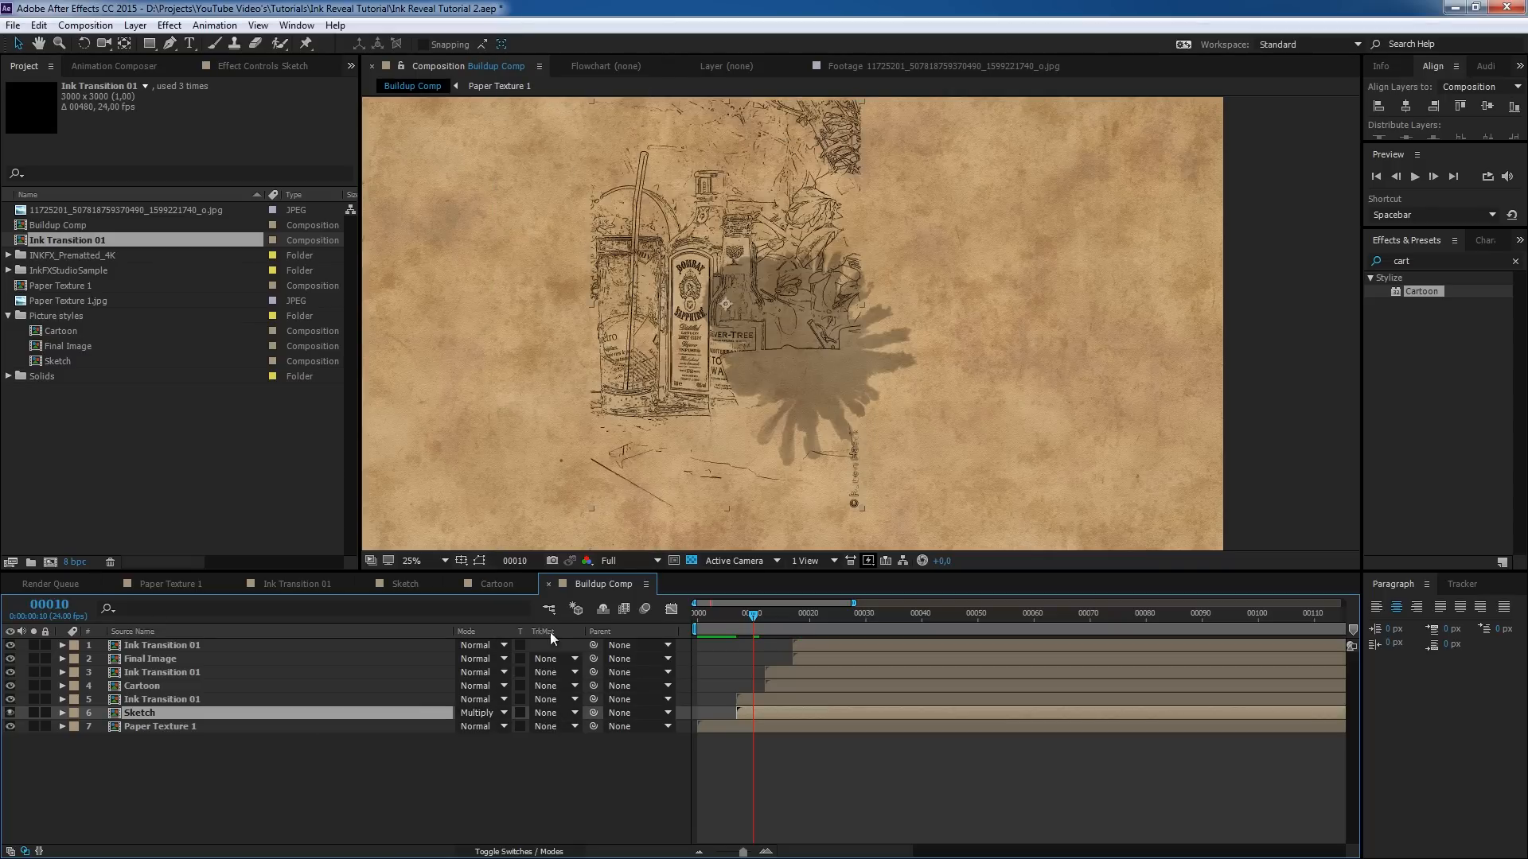
# - Set the Sketch layer's track matte to Alpha, using the Ink Transition 01 layer above it
pyautogui.click(518, 852)
pyautogui.click(521, 852)
pyautogui.click(521, 852)
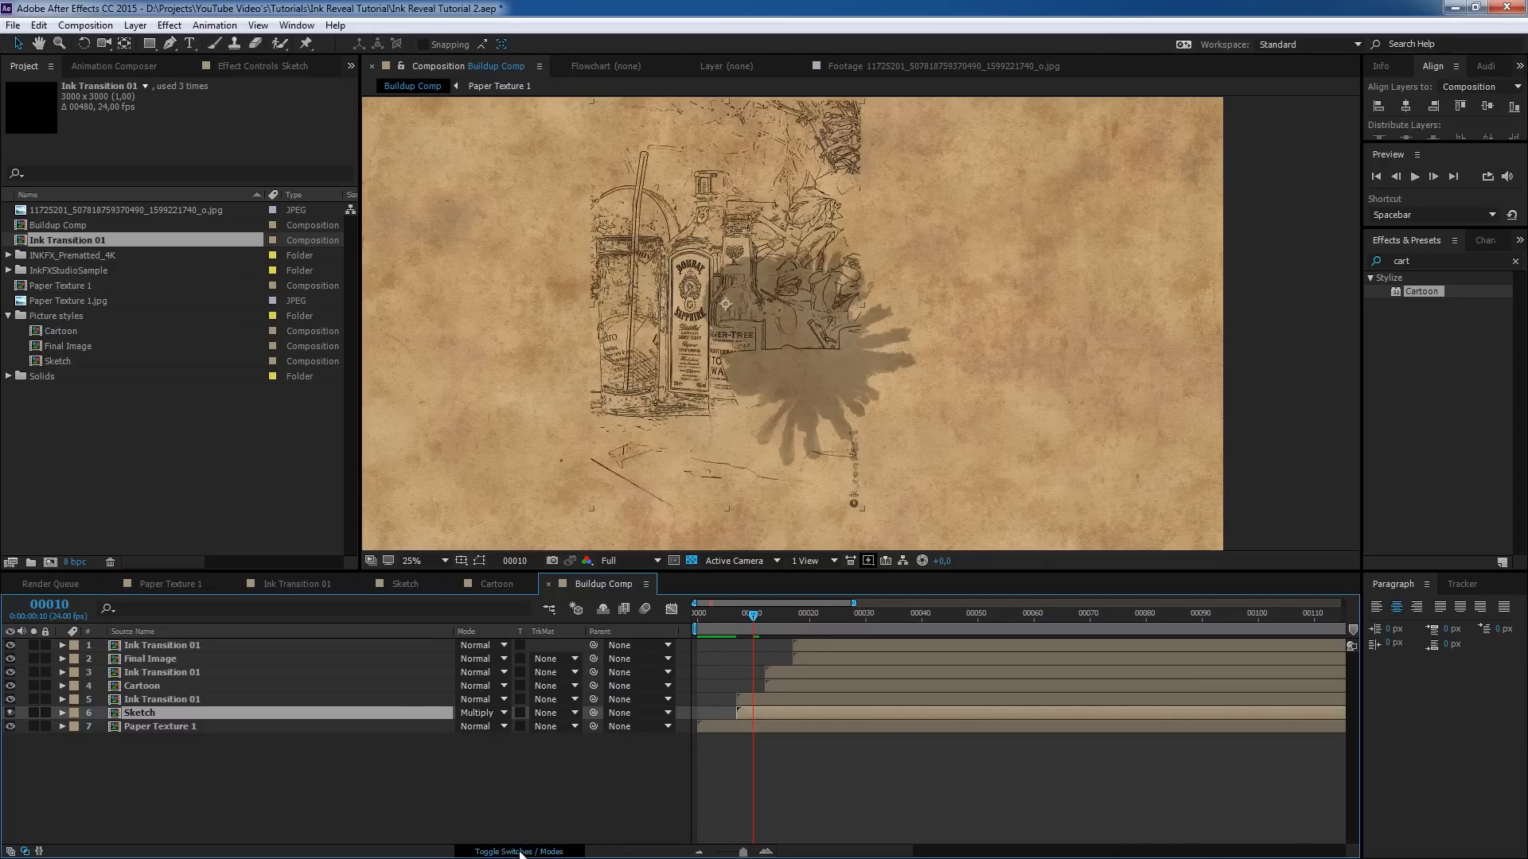
pyautogui.click(530, 850)
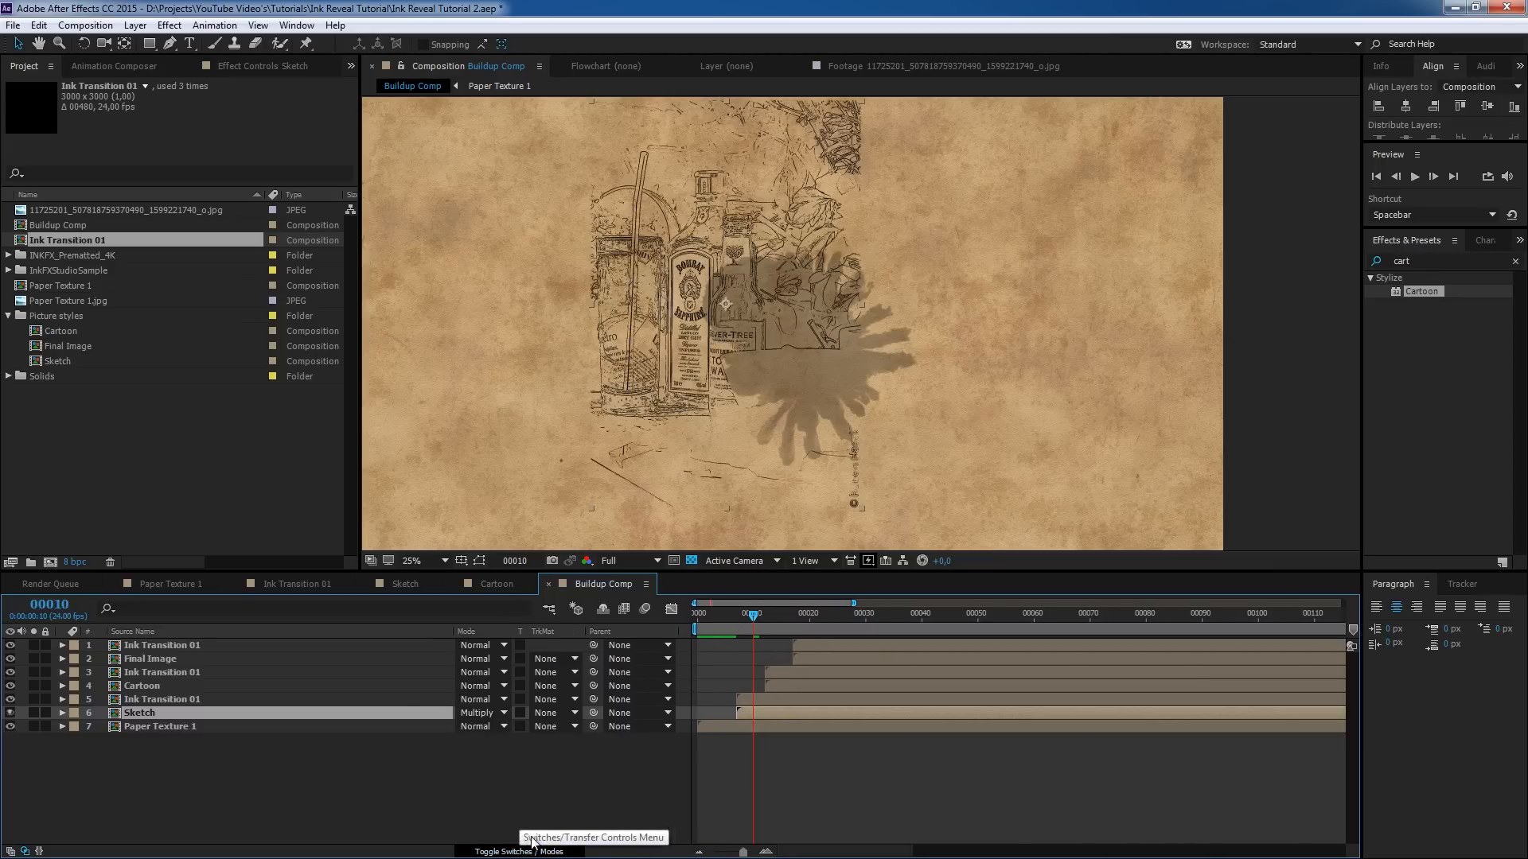
pyautogui.click(549, 713)
pyautogui.click(574, 755)
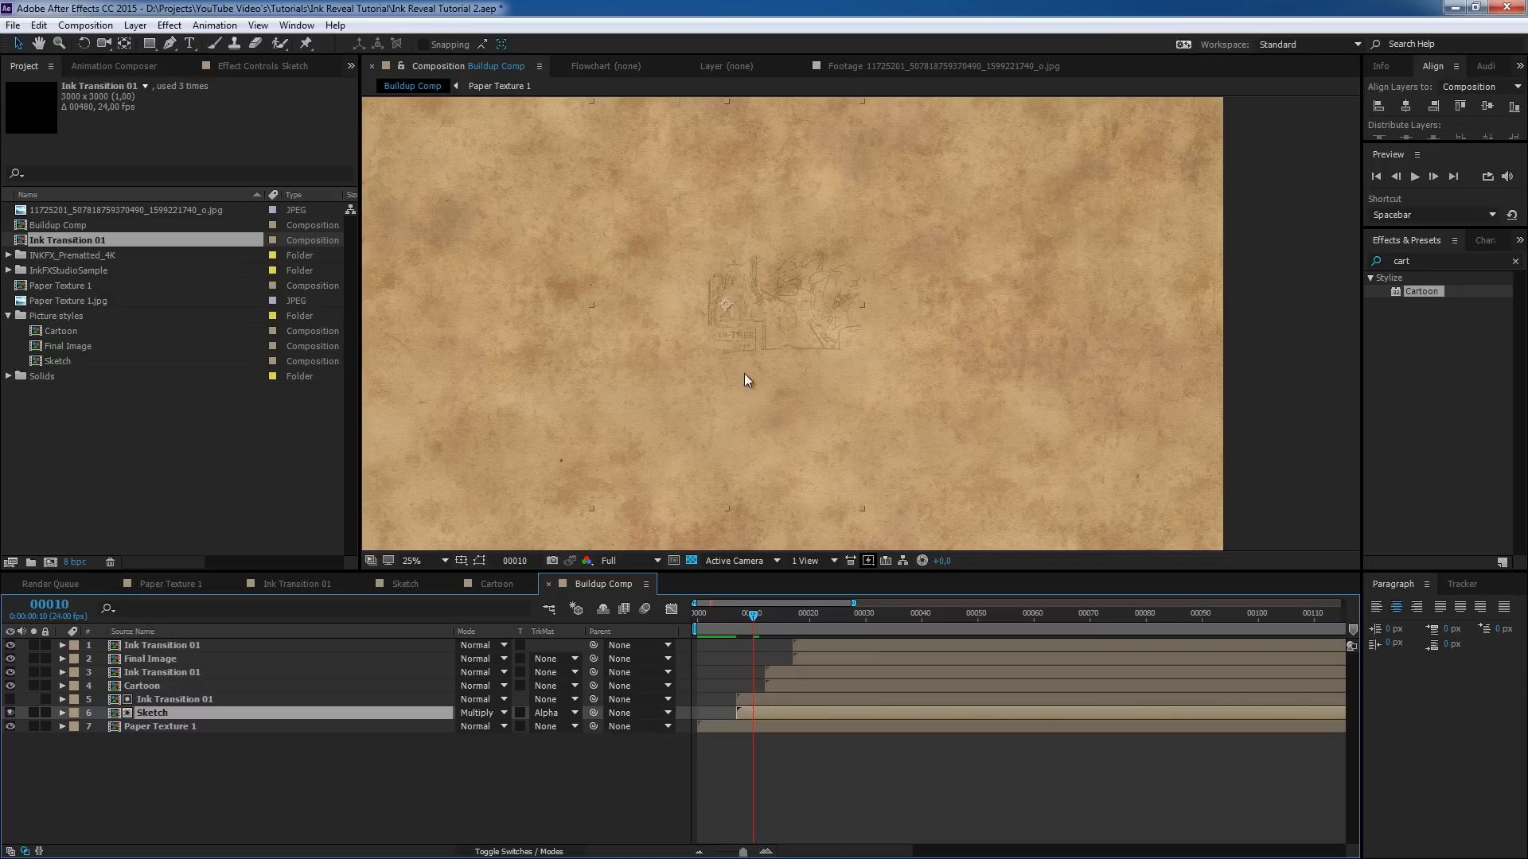
# - Remove the Sketch layer's track matte and make the Ink Transition 01 layer above it visible again
pyautogui.click(175, 698)
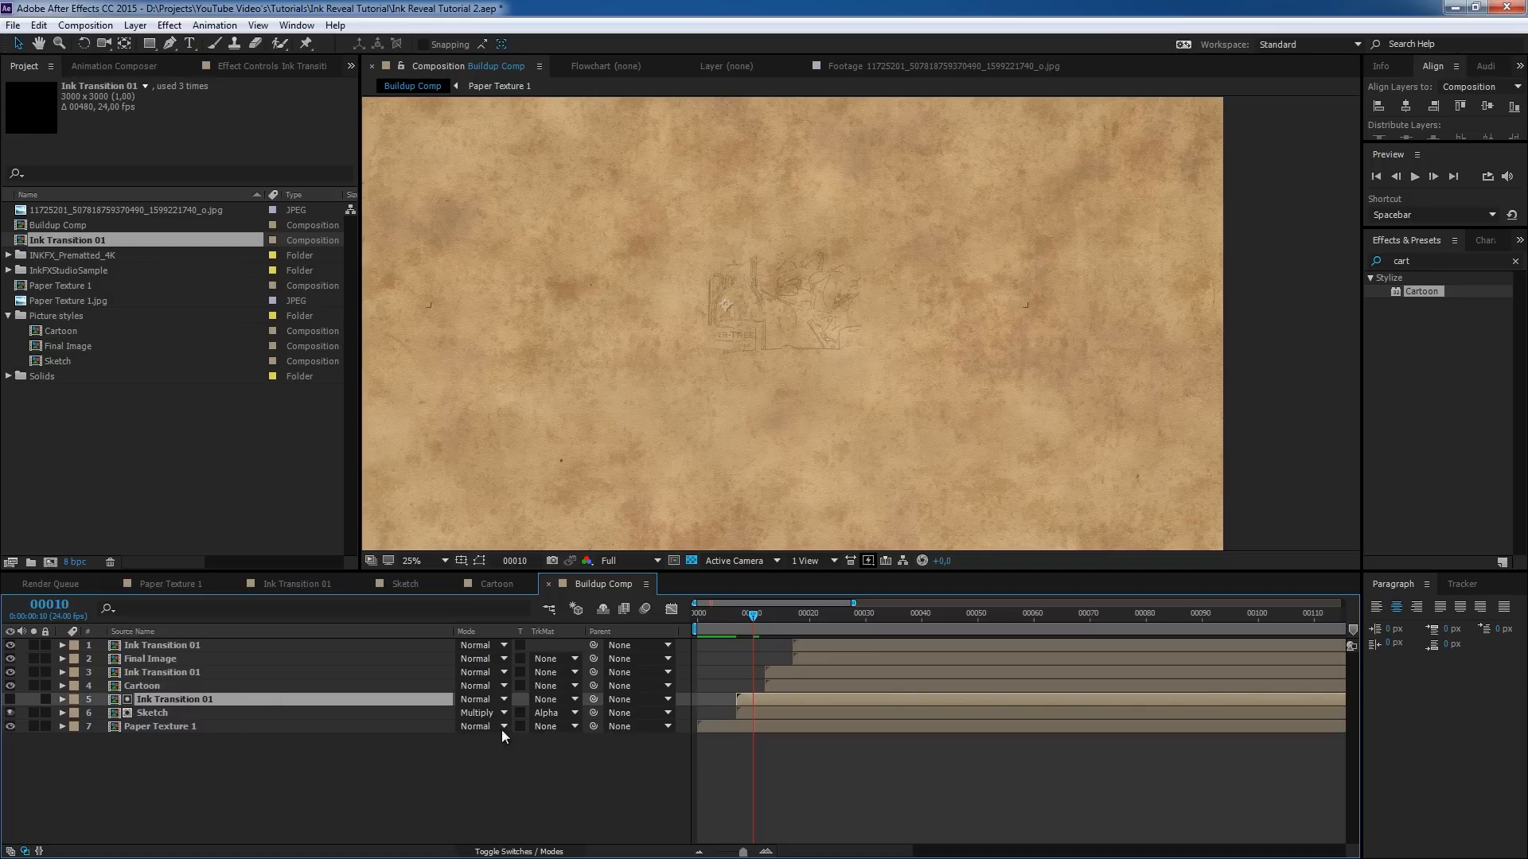
pyautogui.click(546, 714)
pyautogui.click(573, 727)
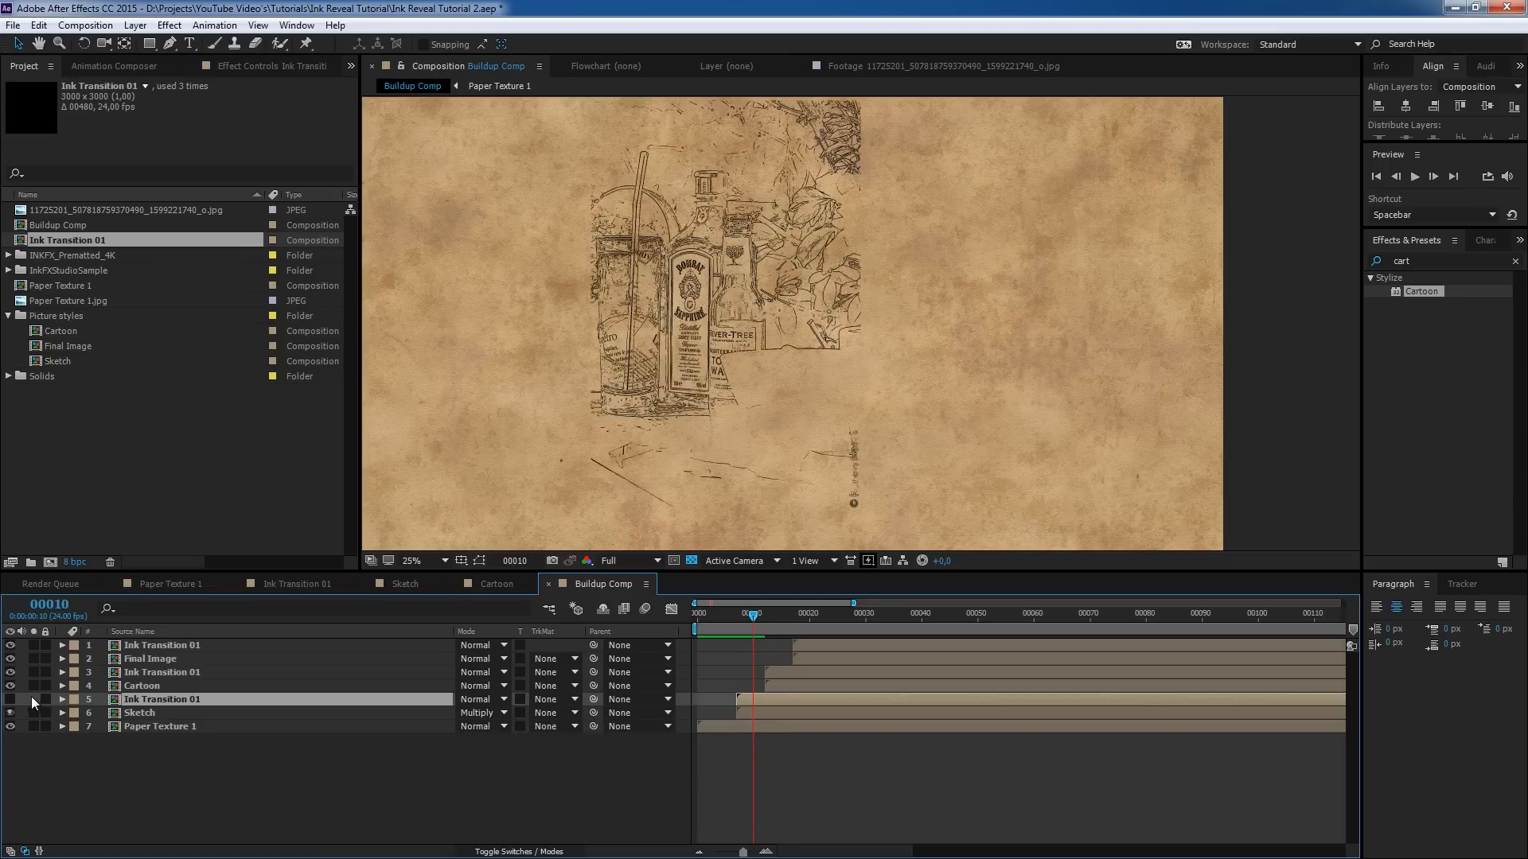
pyautogui.click(10, 699)
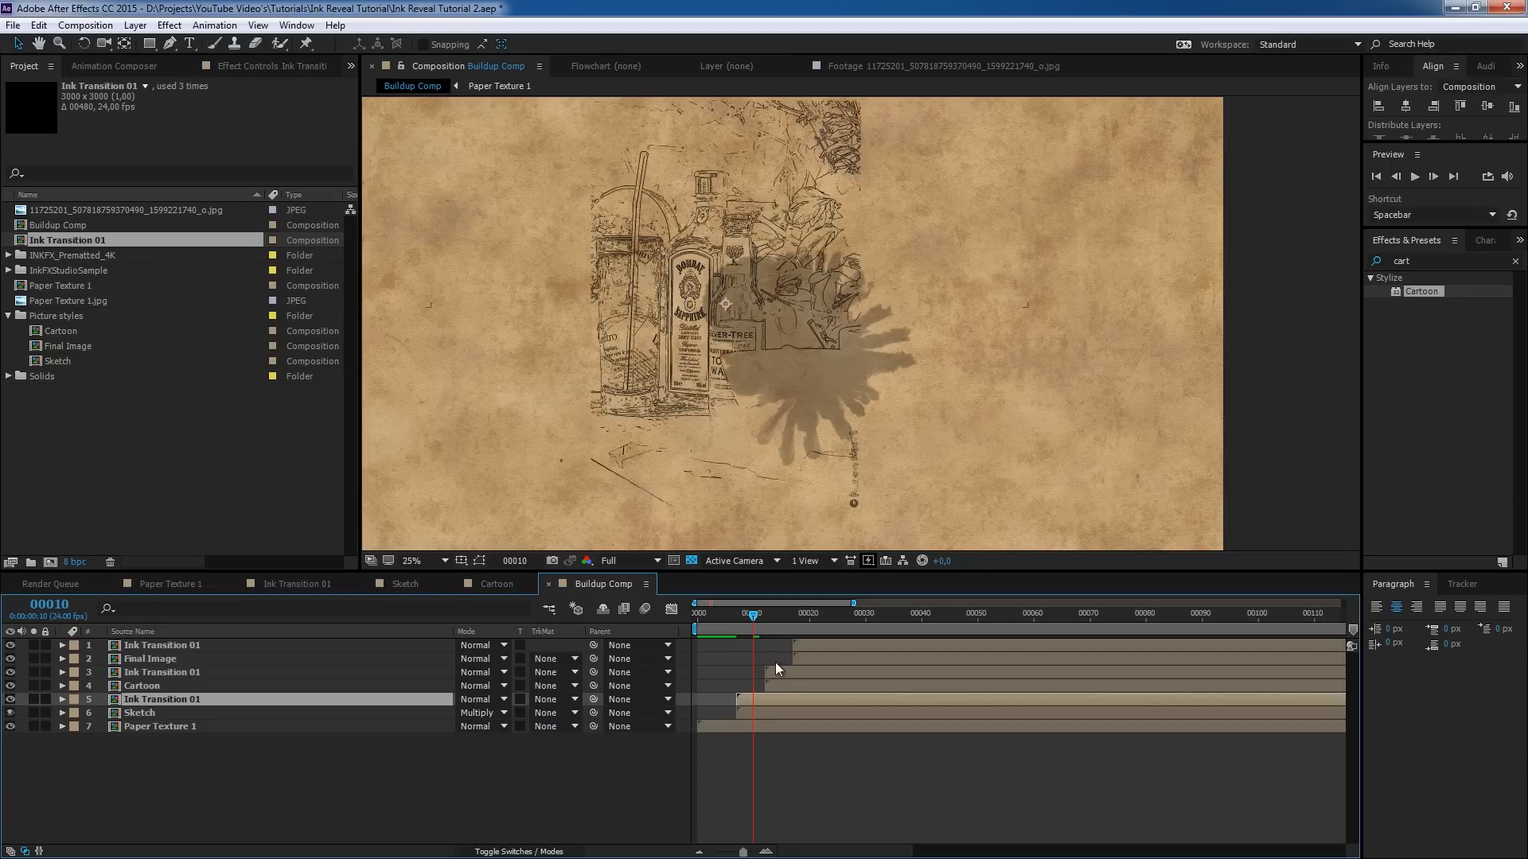
# - Solo Sketch and its Ink Transition 01 layer at frame 27 and scale the ink layer to 78%
pyautogui.moveTo(752, 618); pyautogui.dragTo(787, 623)
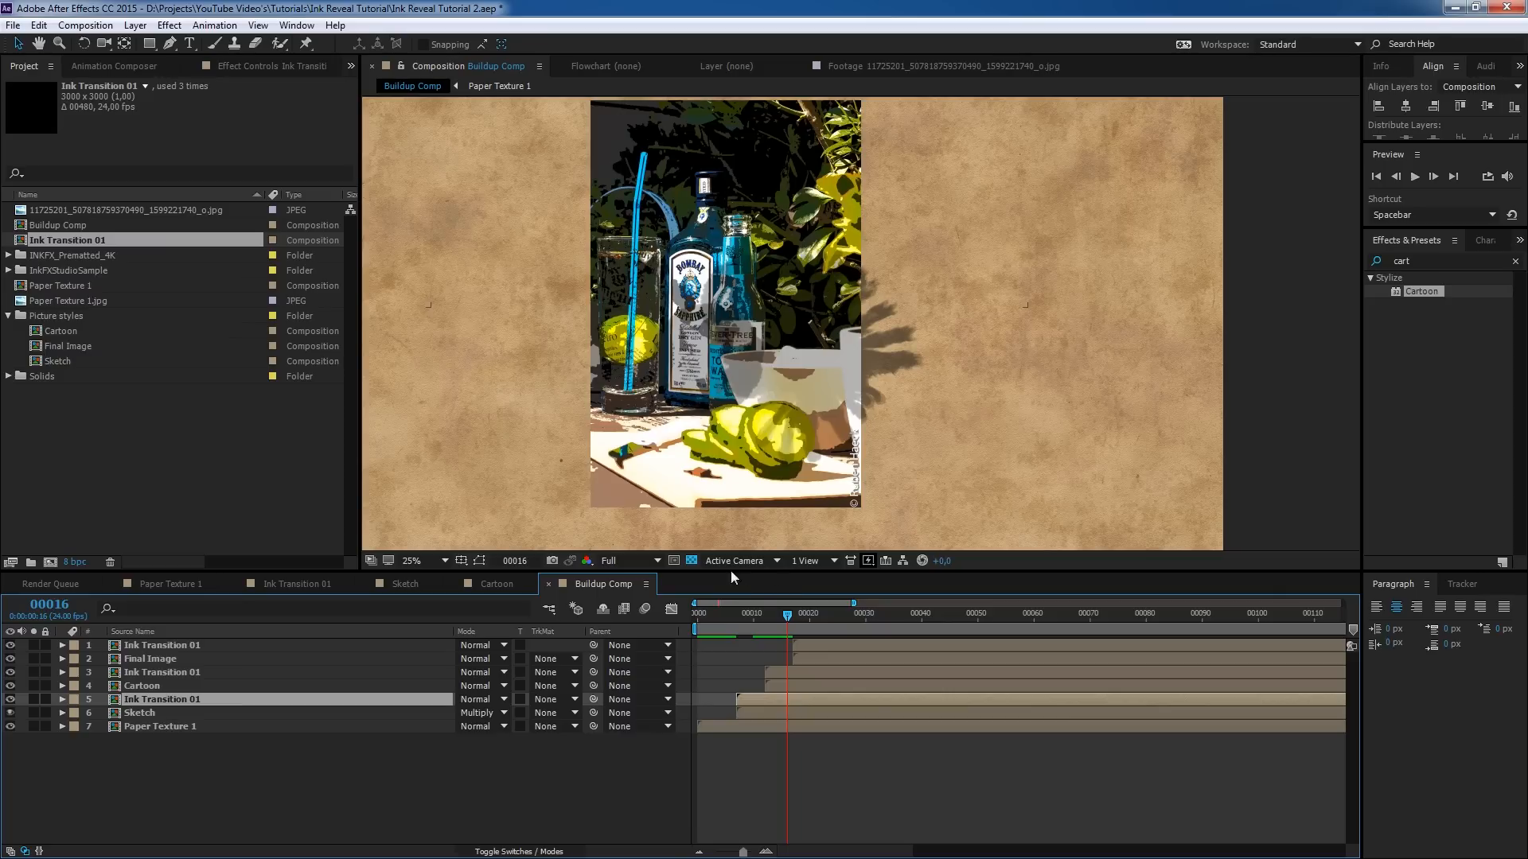
pyautogui.moveTo(786, 617); pyautogui.dragTo(847, 618)
pyautogui.moveTo(34, 713); pyautogui.dragTo(34, 701)
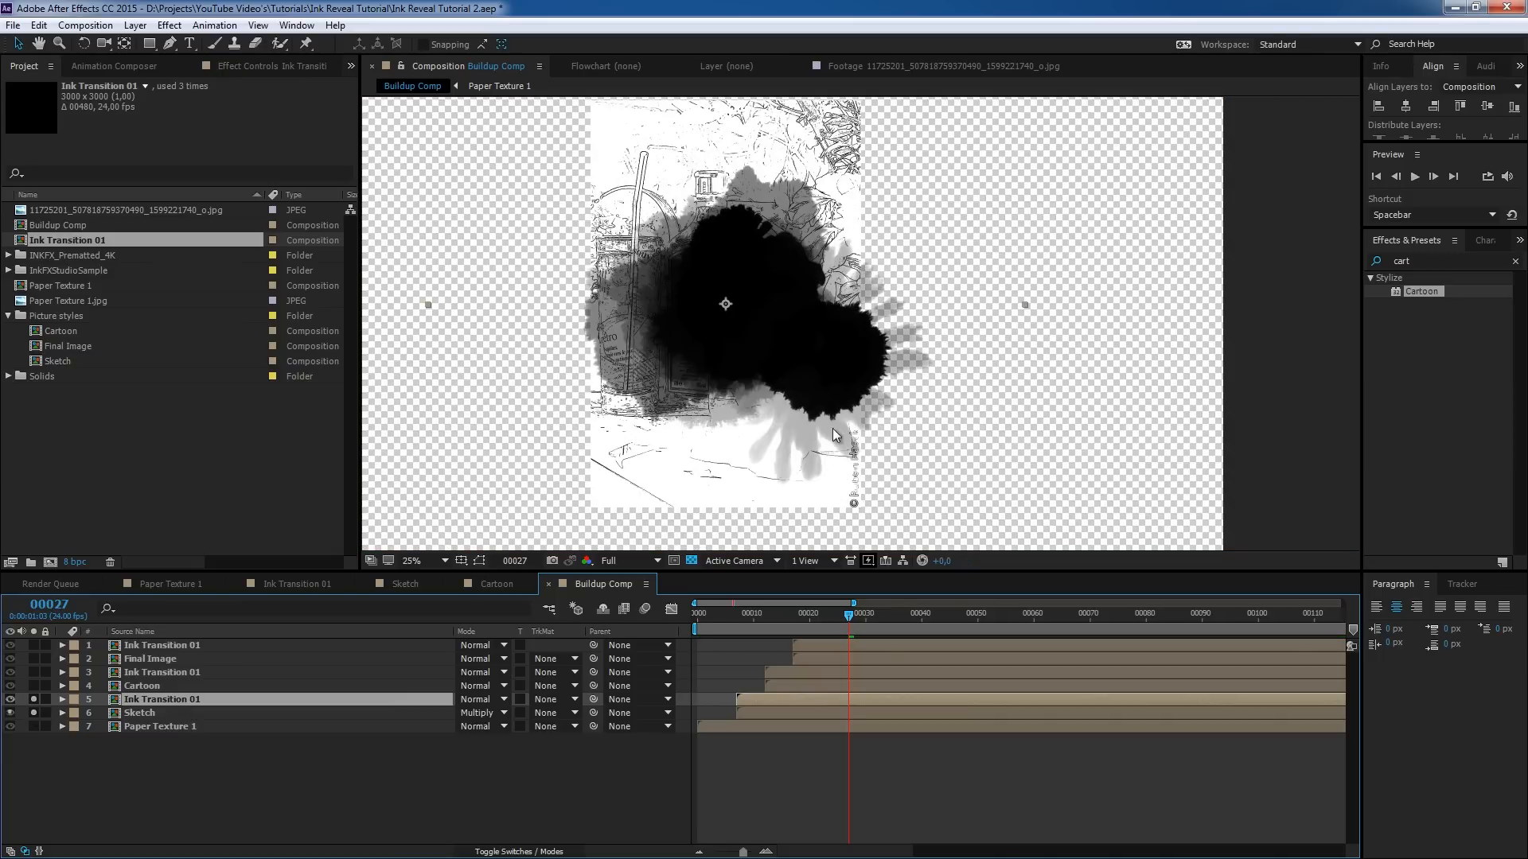
pyautogui.press('s')
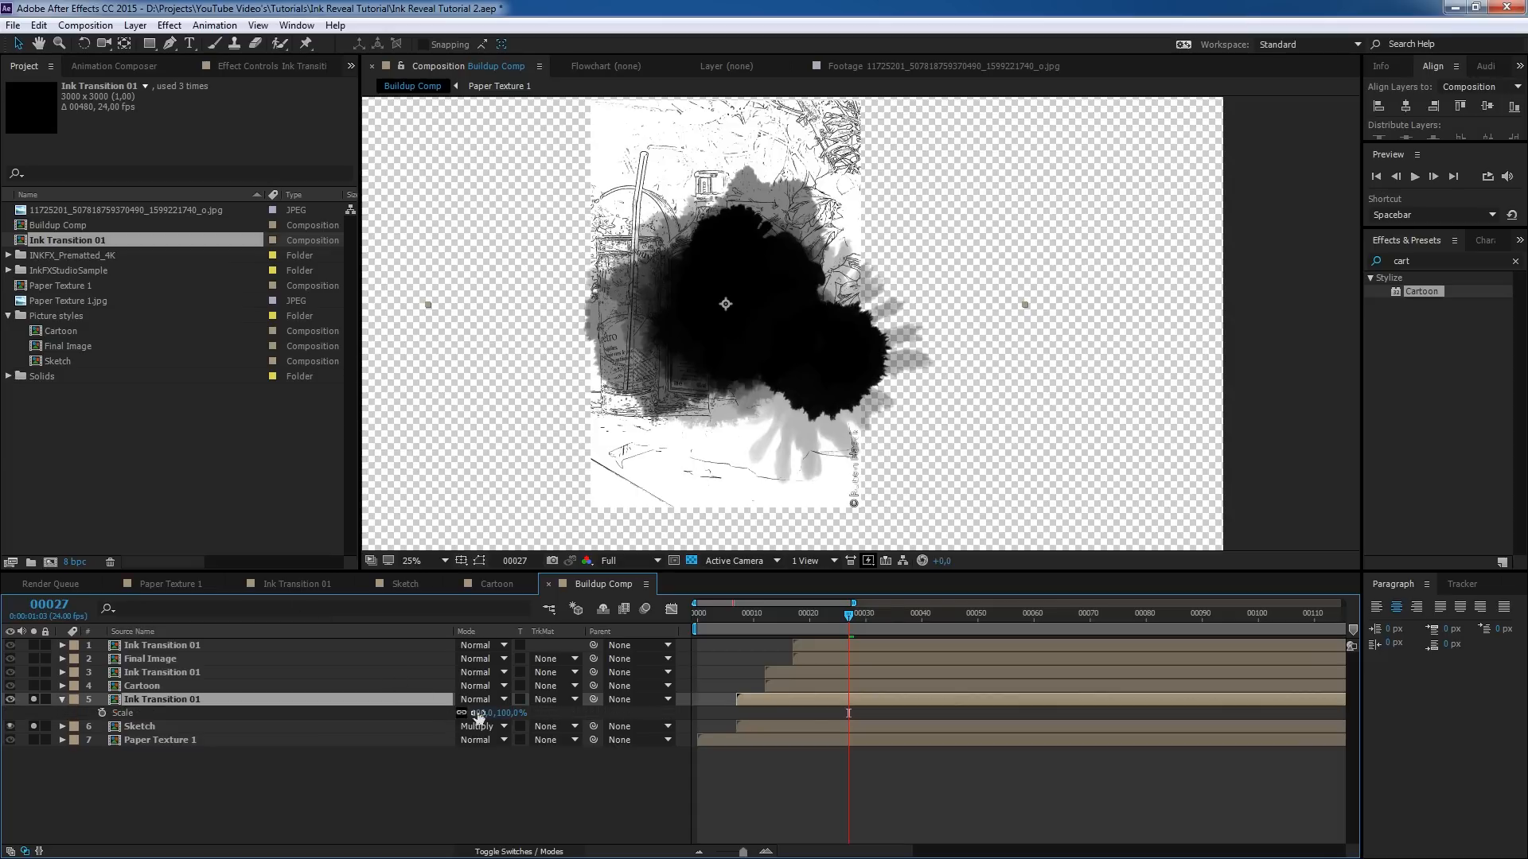
pyautogui.moveTo(481, 713); pyautogui.dragTo(458, 714)
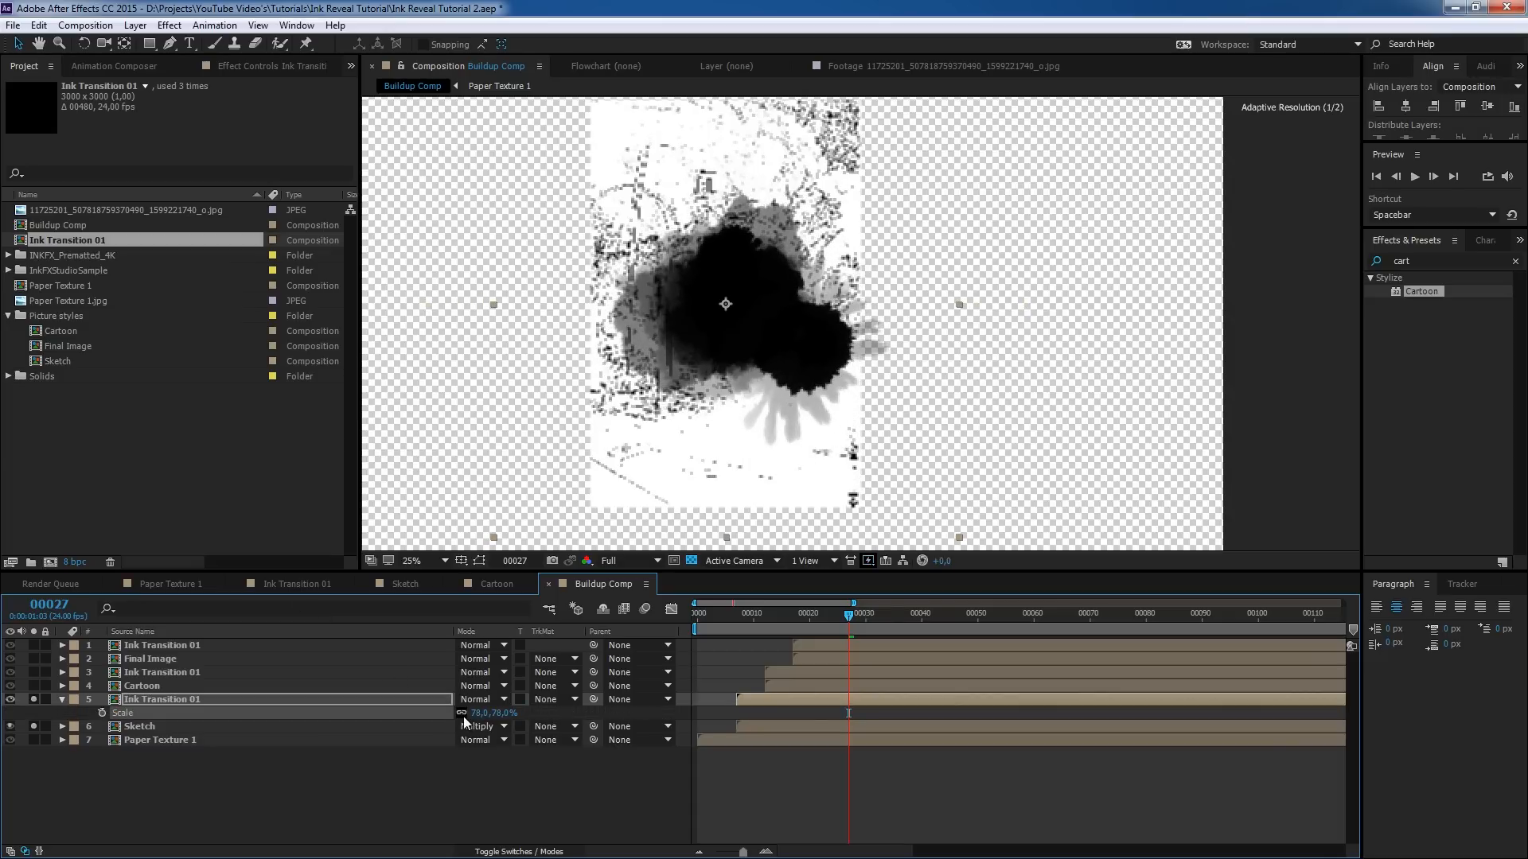
# - Rotate the Ink Transition 01 layer above Sketch clockwise by about 50 degrees and move it slightly upward
pyautogui.click(84, 43)
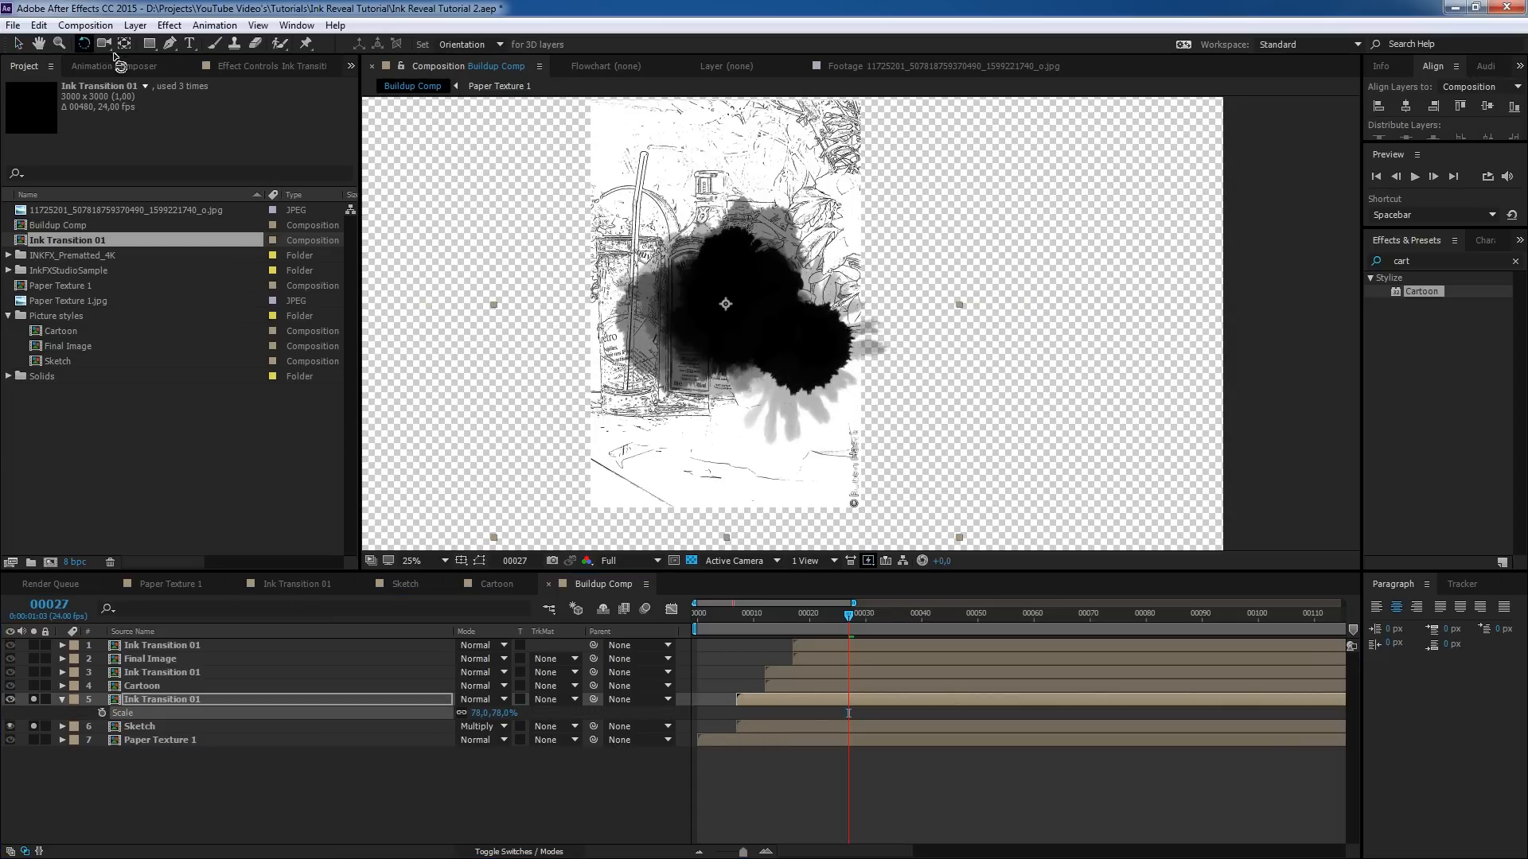
pyautogui.moveTo(747, 280)
pyautogui.mouseDown()
pyautogui.moveTo(790, 292)
pyautogui.moveTo(729, 282)
pyautogui.mouseUp()
pyautogui.press('v')
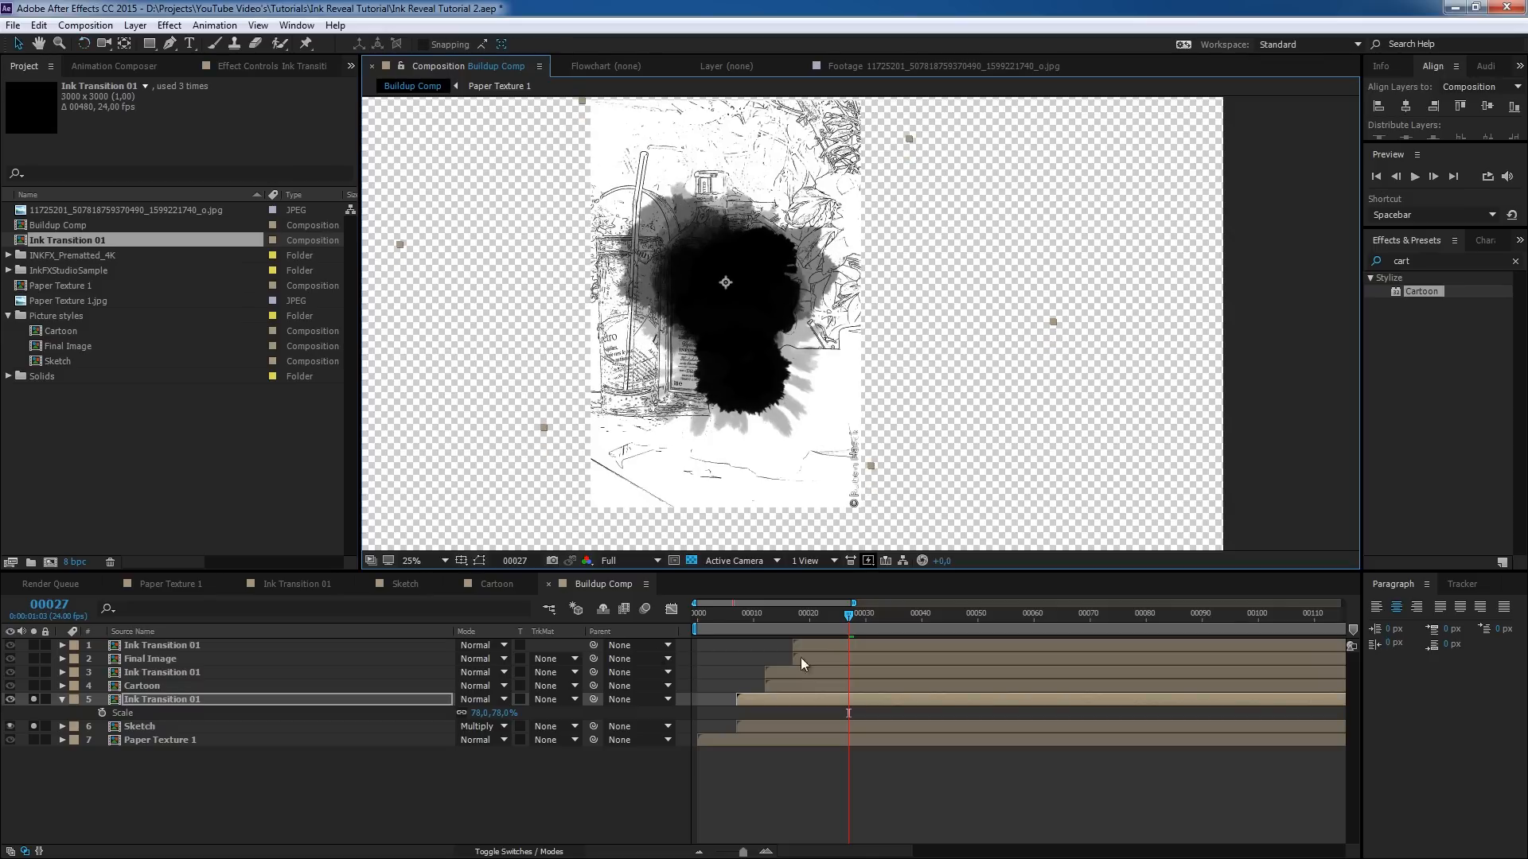
# - Check the ink at frame 69, open the Ink Transition 01 composition and delete its Ink FX 38 Done.mov layer
pyautogui.moveTo(848, 615); pyautogui.dragTo(1088, 631)
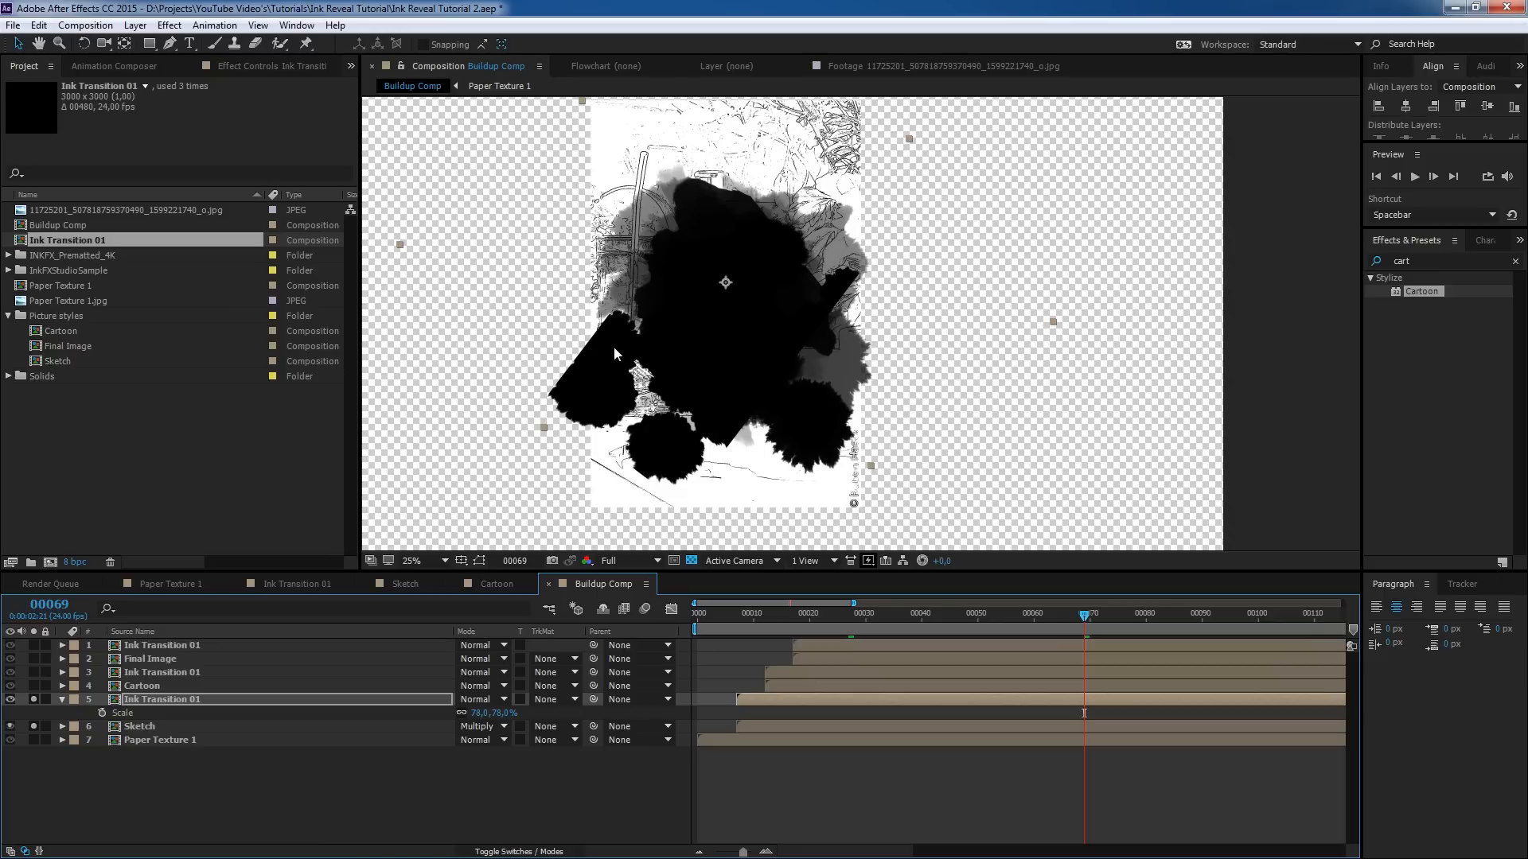
pyautogui.doubleClick(805, 699)
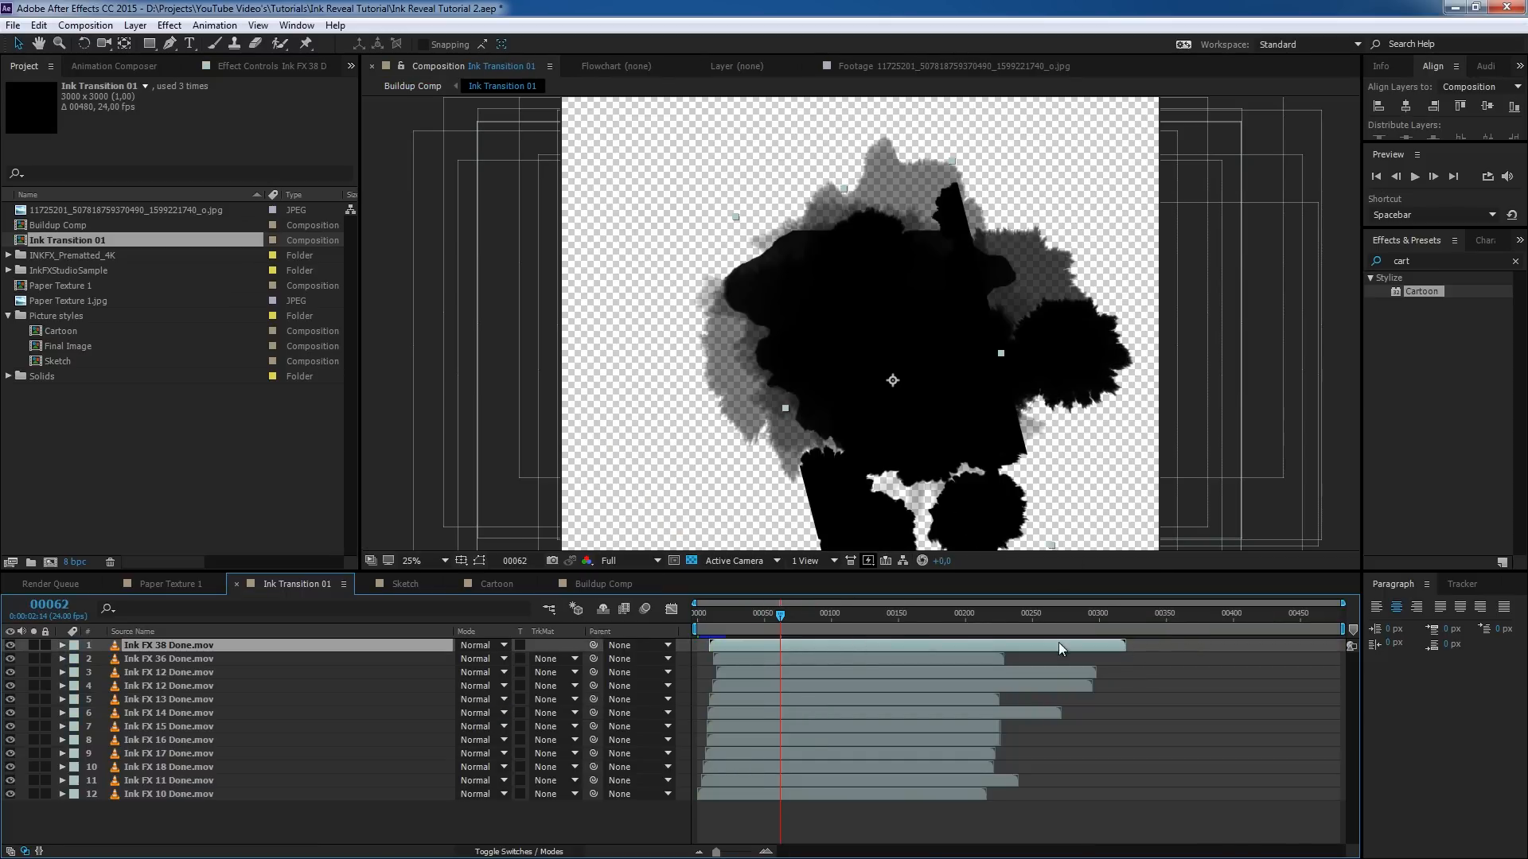
pyautogui.click(146, 660)
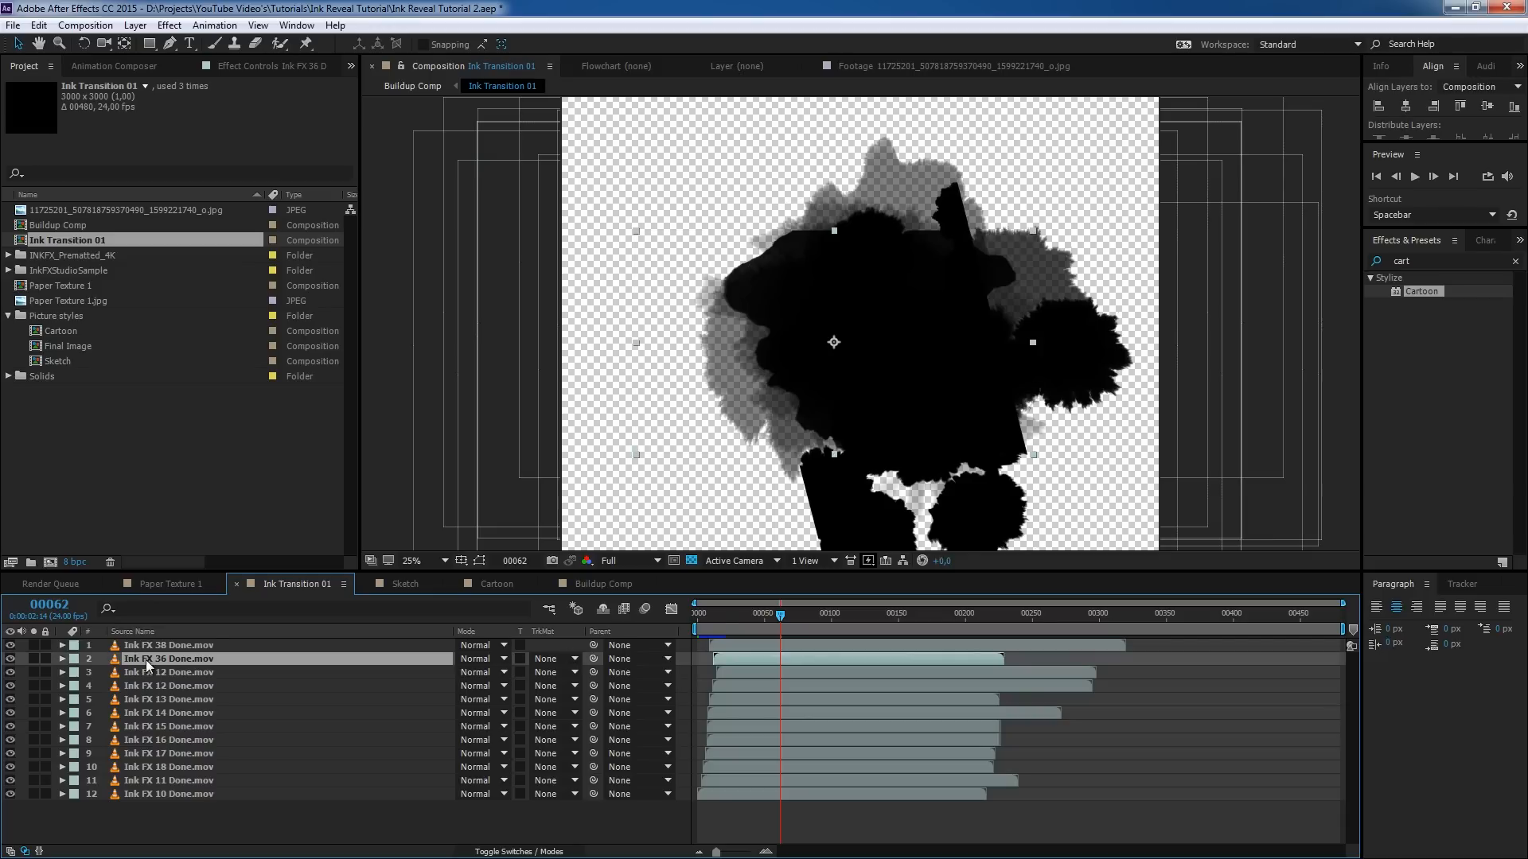
pyautogui.click(11, 659)
pyautogui.click(10, 659)
pyautogui.click(9, 646)
pyautogui.click(10, 646)
pyautogui.click(167, 647)
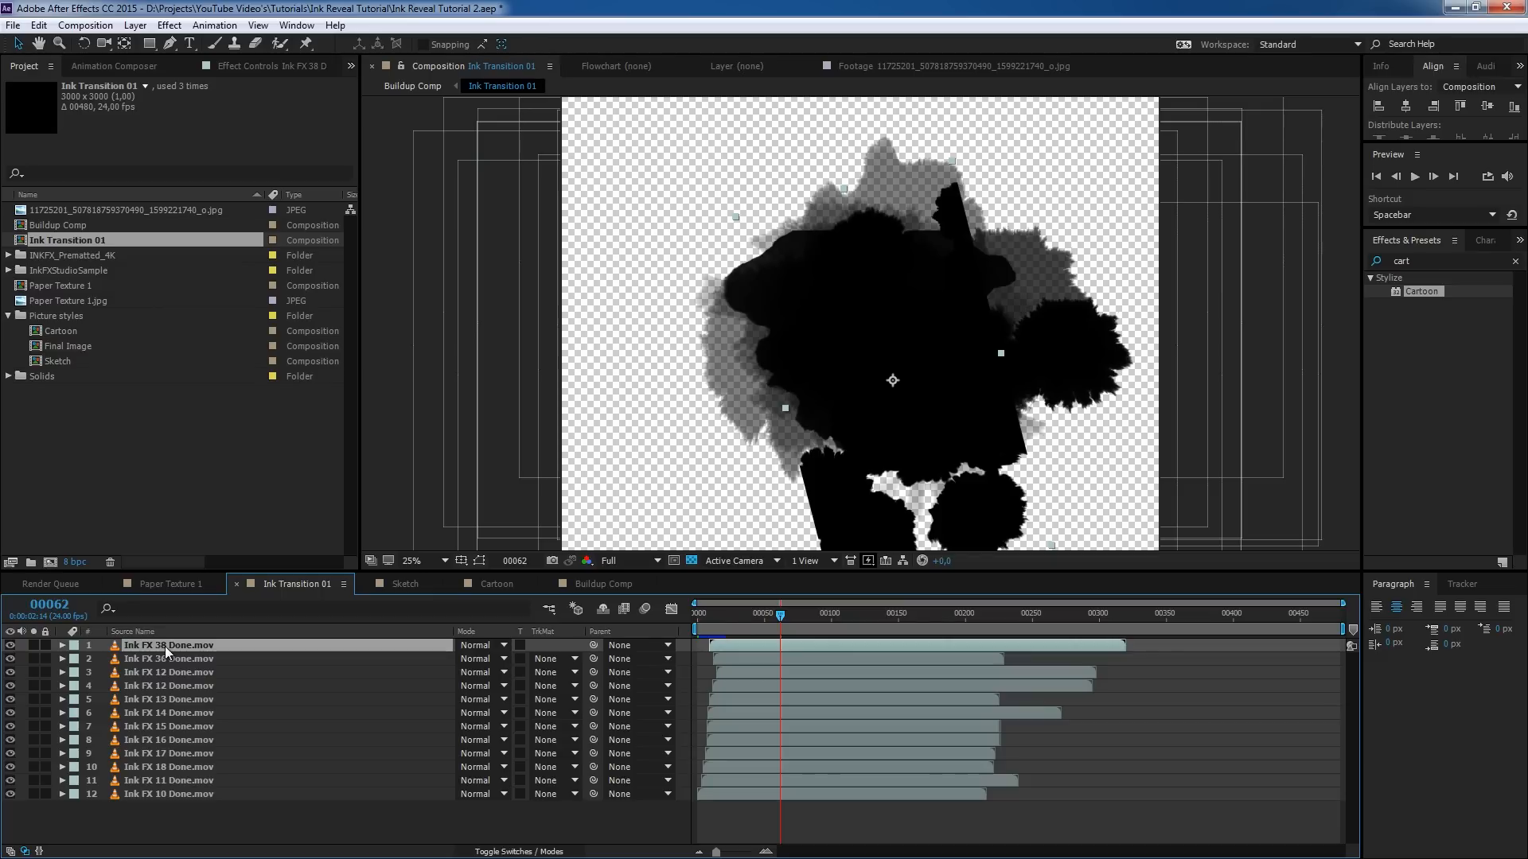
pyautogui.press('Delete')
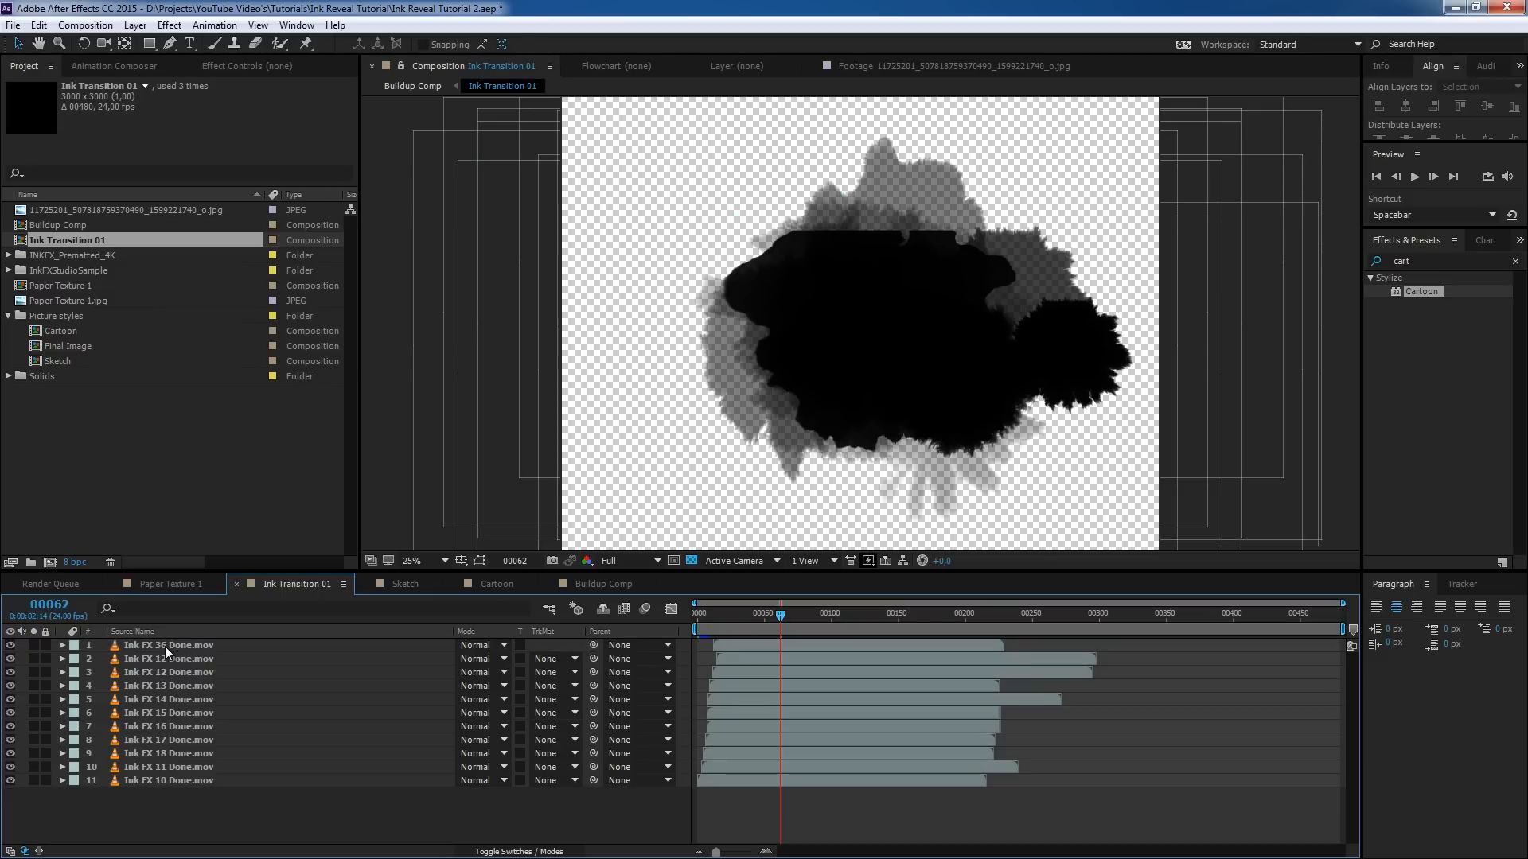
# - Delete the Ink FX 36 Done.mov layer from Ink Transition 01 and leave that composition
pyautogui.click(165, 646)
pyautogui.click(10, 645)
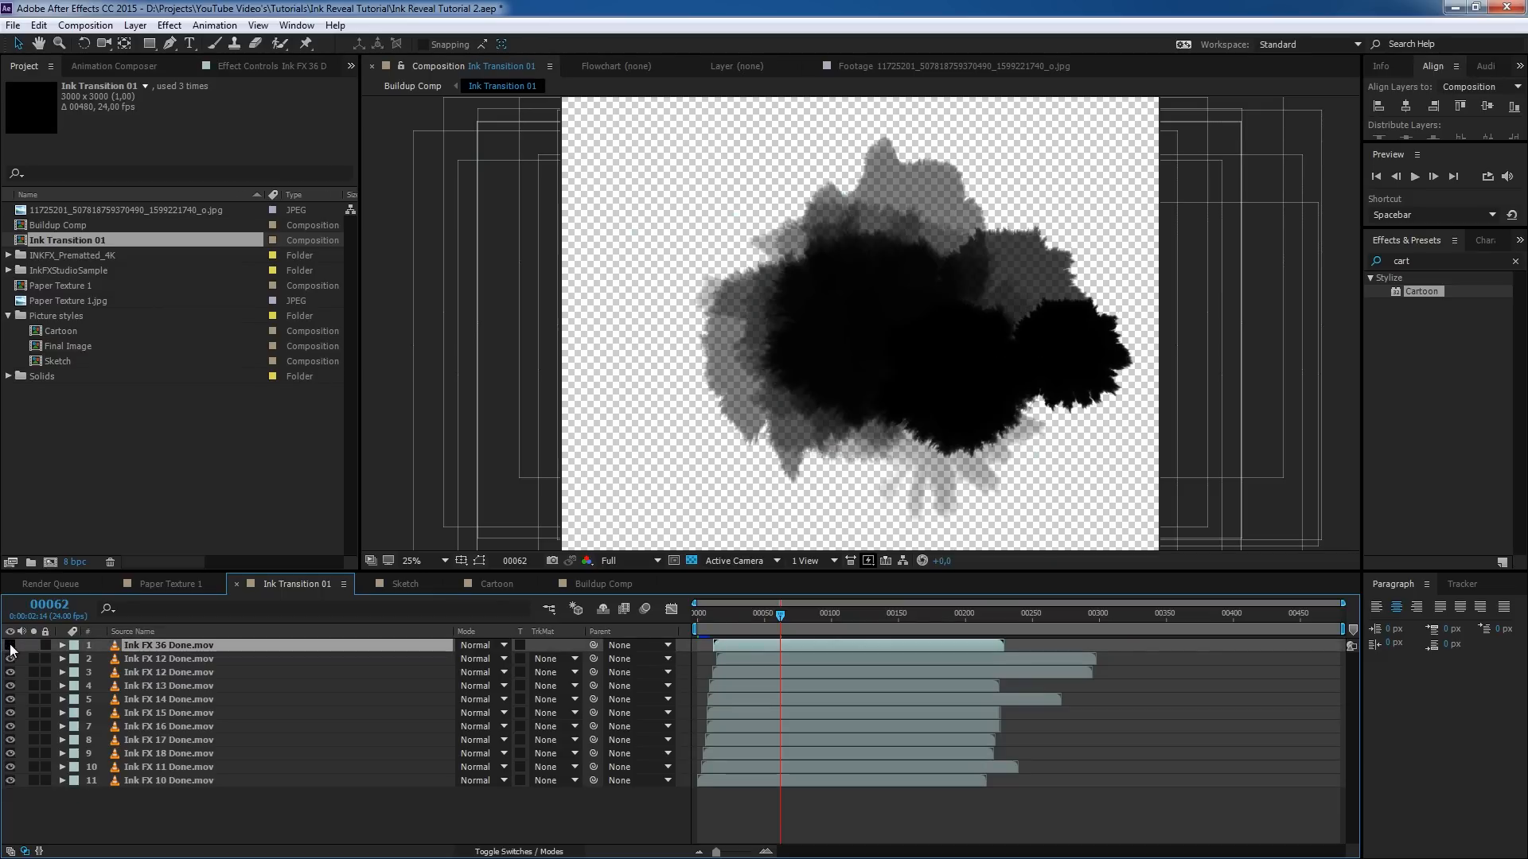
pyautogui.click(10, 645)
pyautogui.press('Delete')
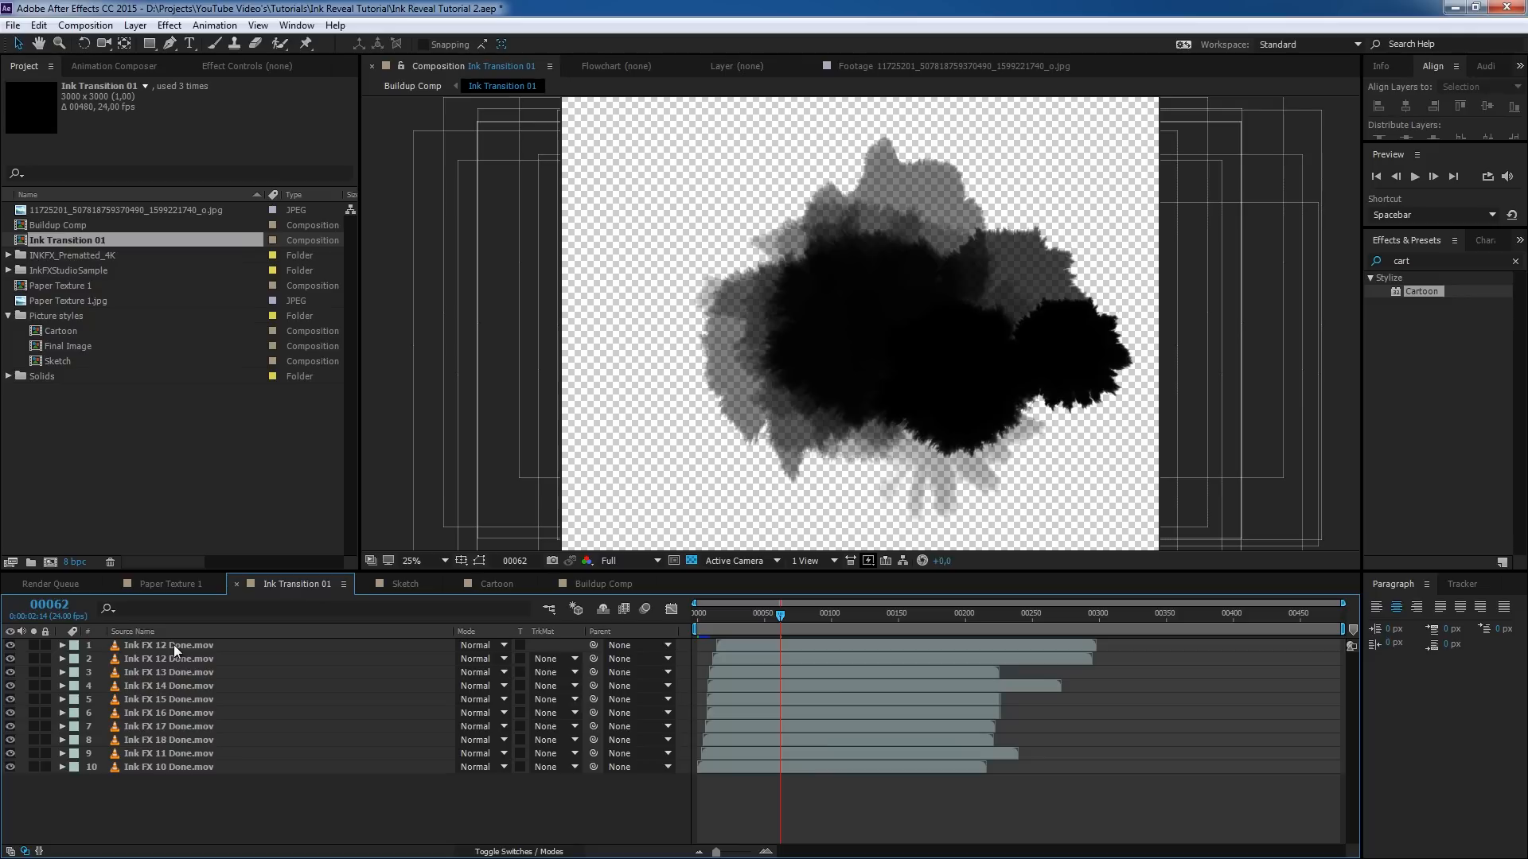
pyautogui.click(180, 584)
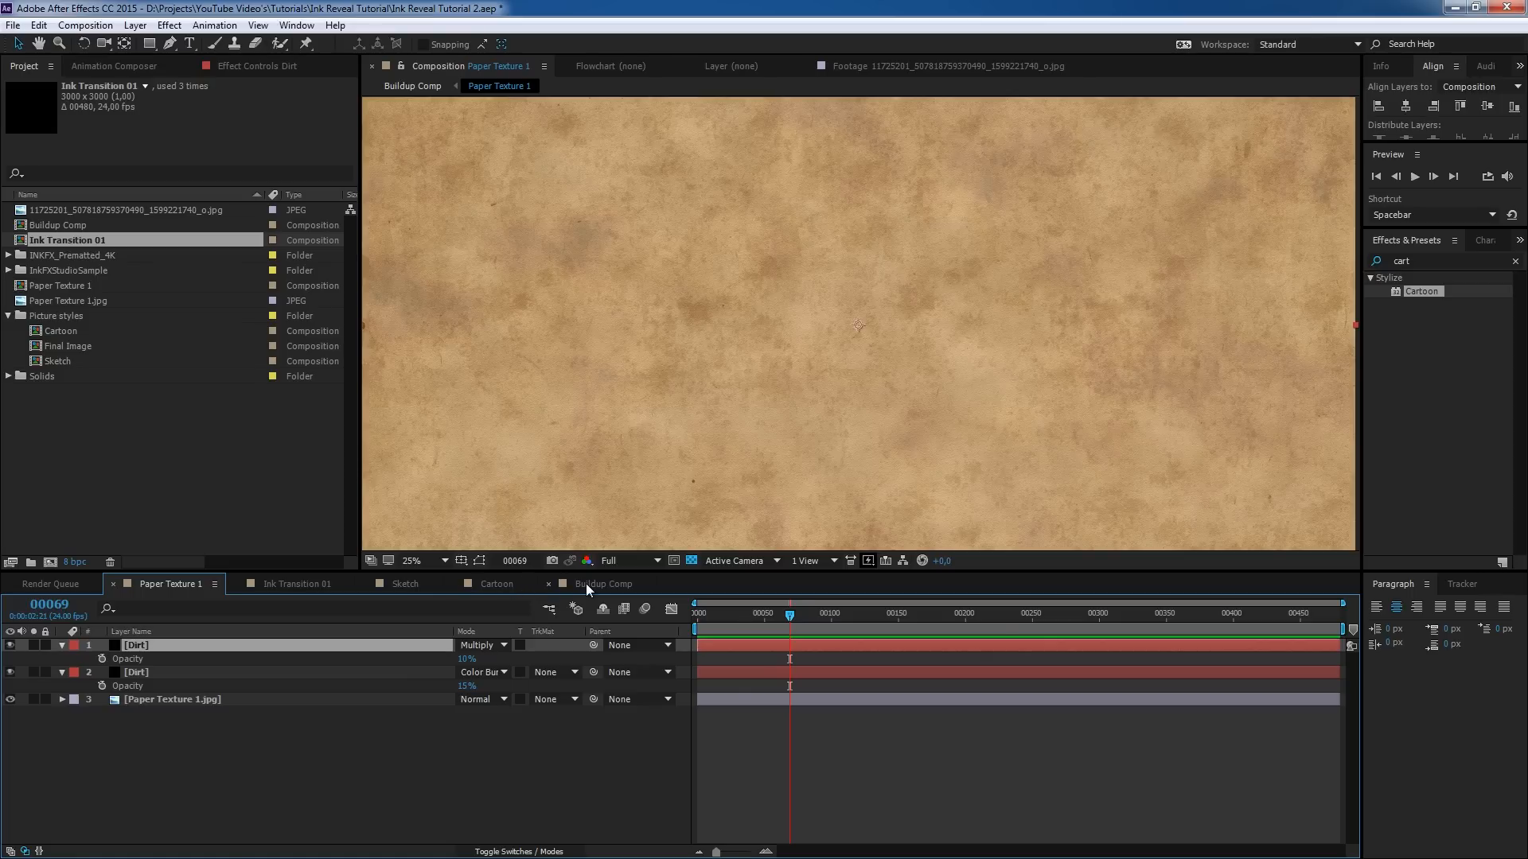
# - In Buildup Comp at frame 77, scale the Ink Transition 01 layer above Sketch to 70% and move it slightly up and left
pyautogui.click(585, 585)
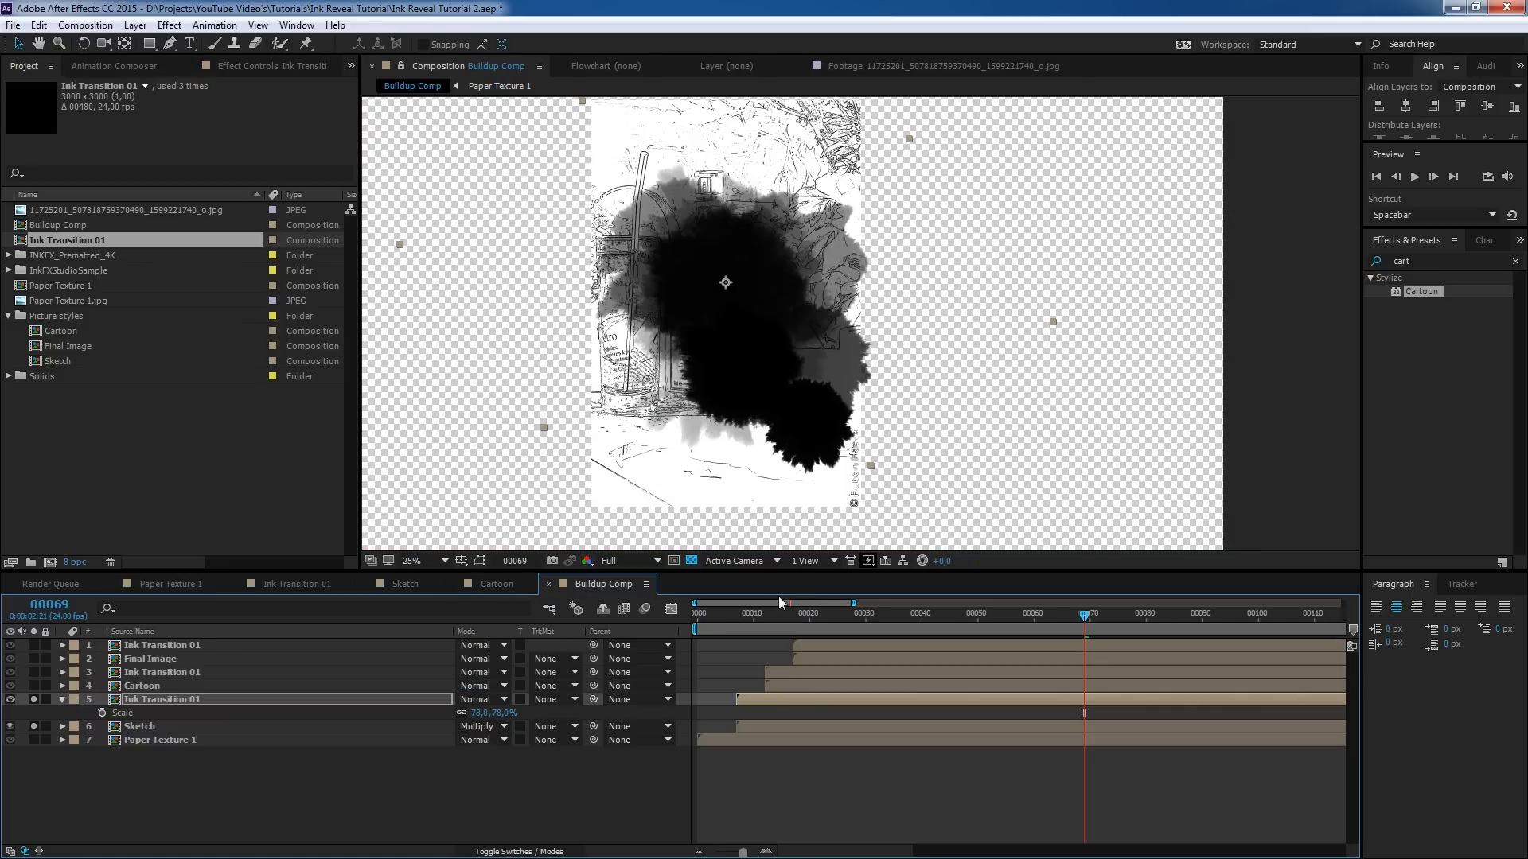
pyautogui.click(1129, 614)
pyautogui.click(480, 713)
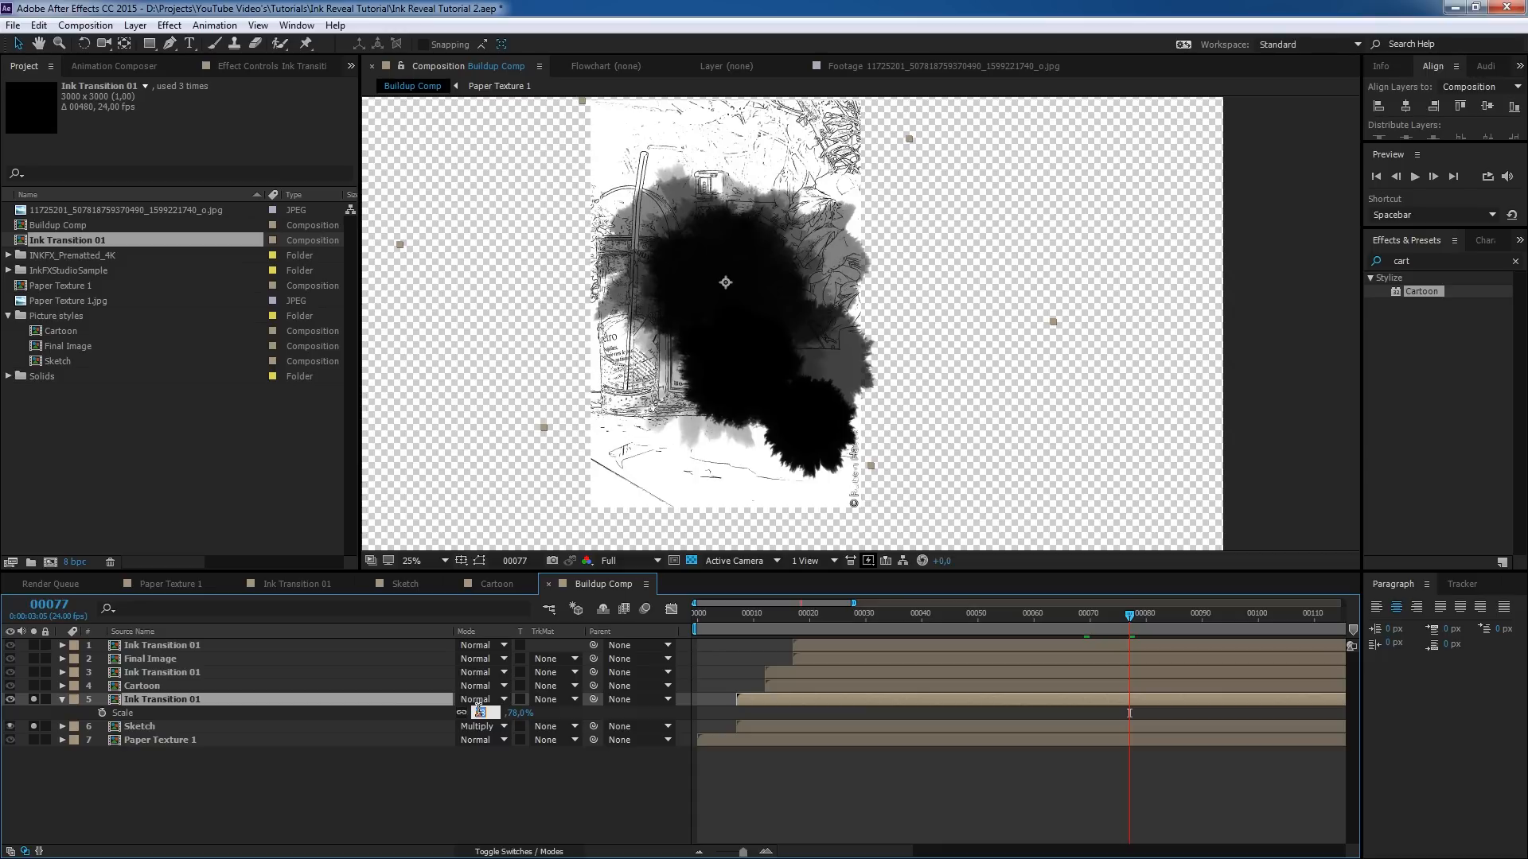
pyautogui.write('70')
pyautogui.press('Return')
pyautogui.moveTo(792, 373); pyautogui.dragTo(784, 367)
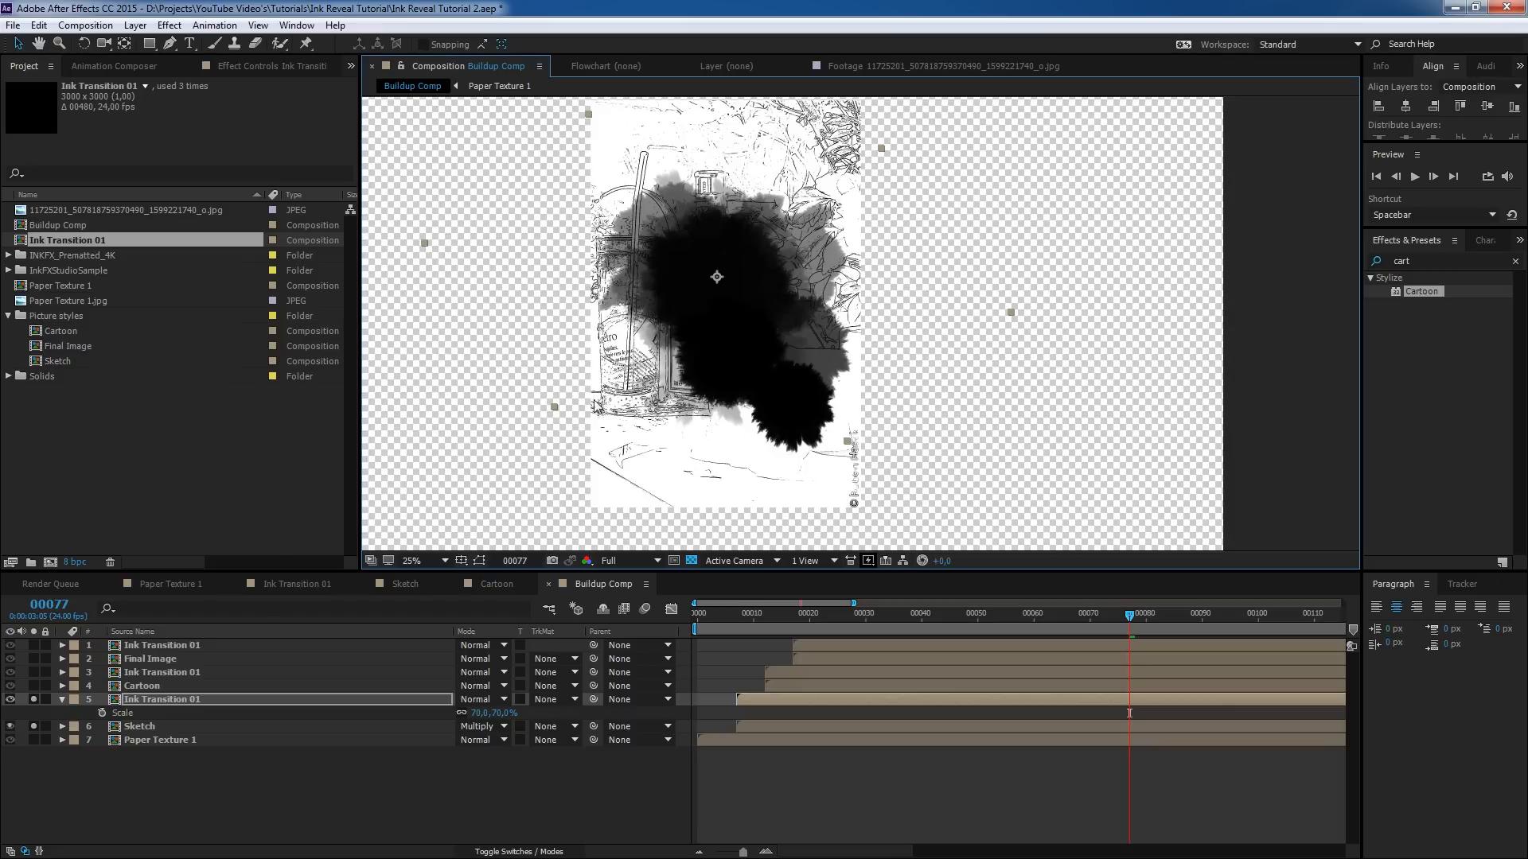
# - Reveal and copy the Position and Scale properties of the Ink Transition 01 layer above Sketch
pyautogui.click(156, 702)
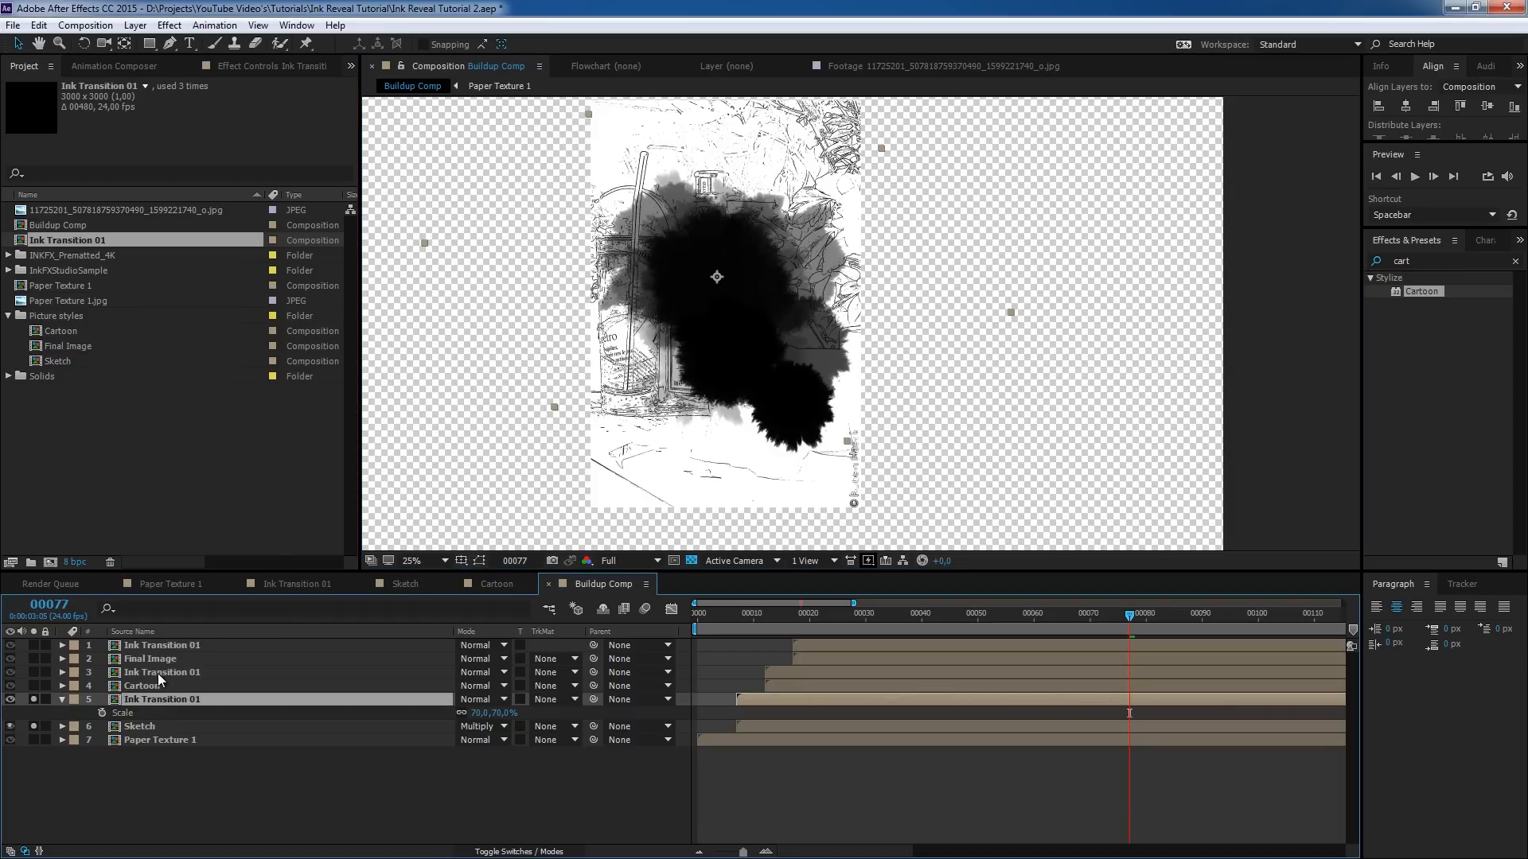
pyautogui.click(157, 674)
pyautogui.click(147, 699)
pyautogui.hotkey('shift', 'p')
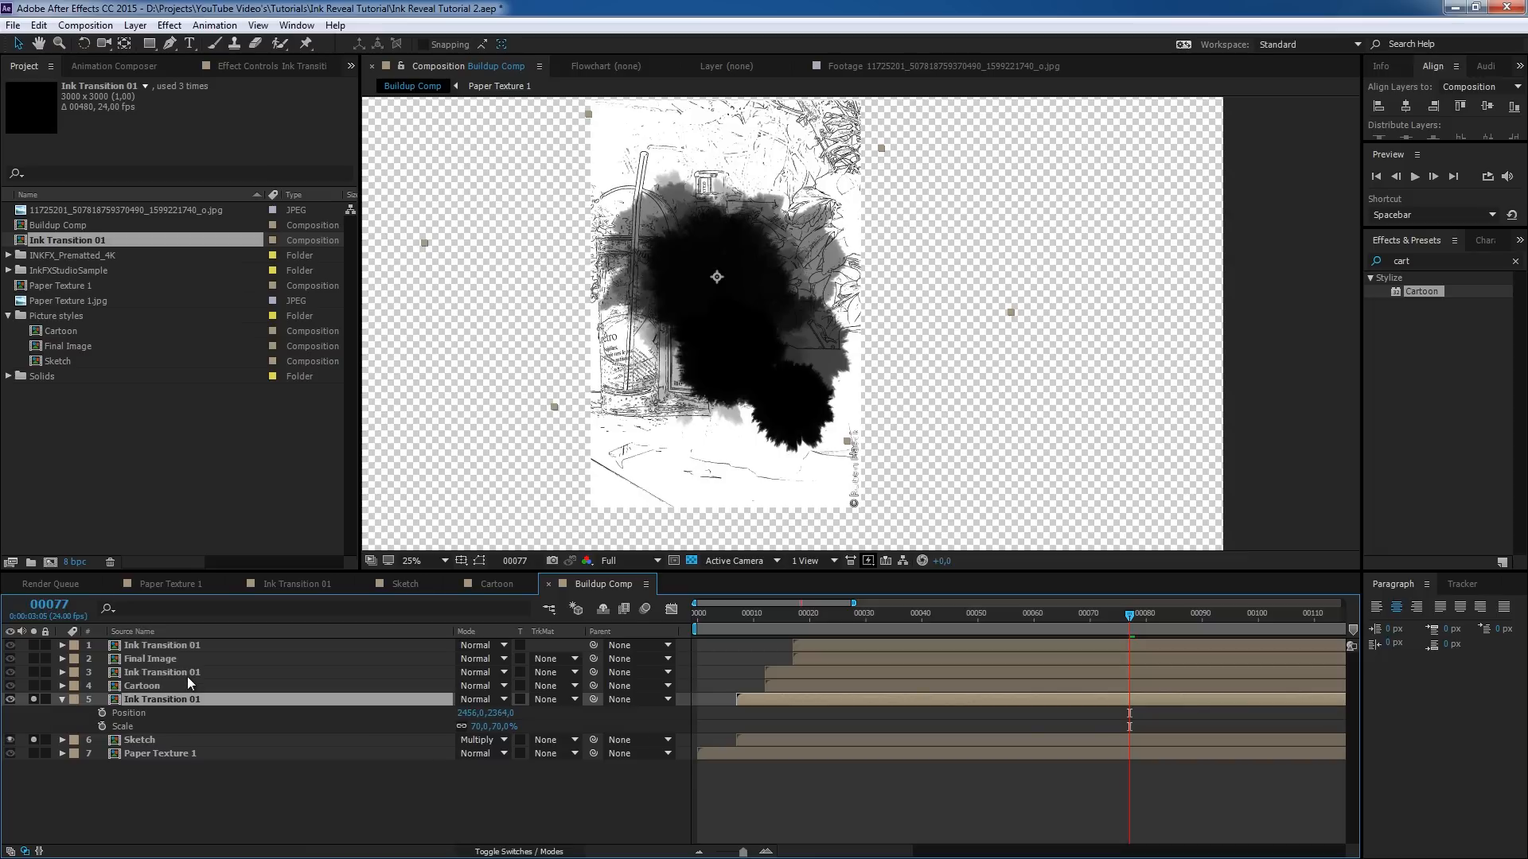
pyautogui.hotkey('shift', 's')
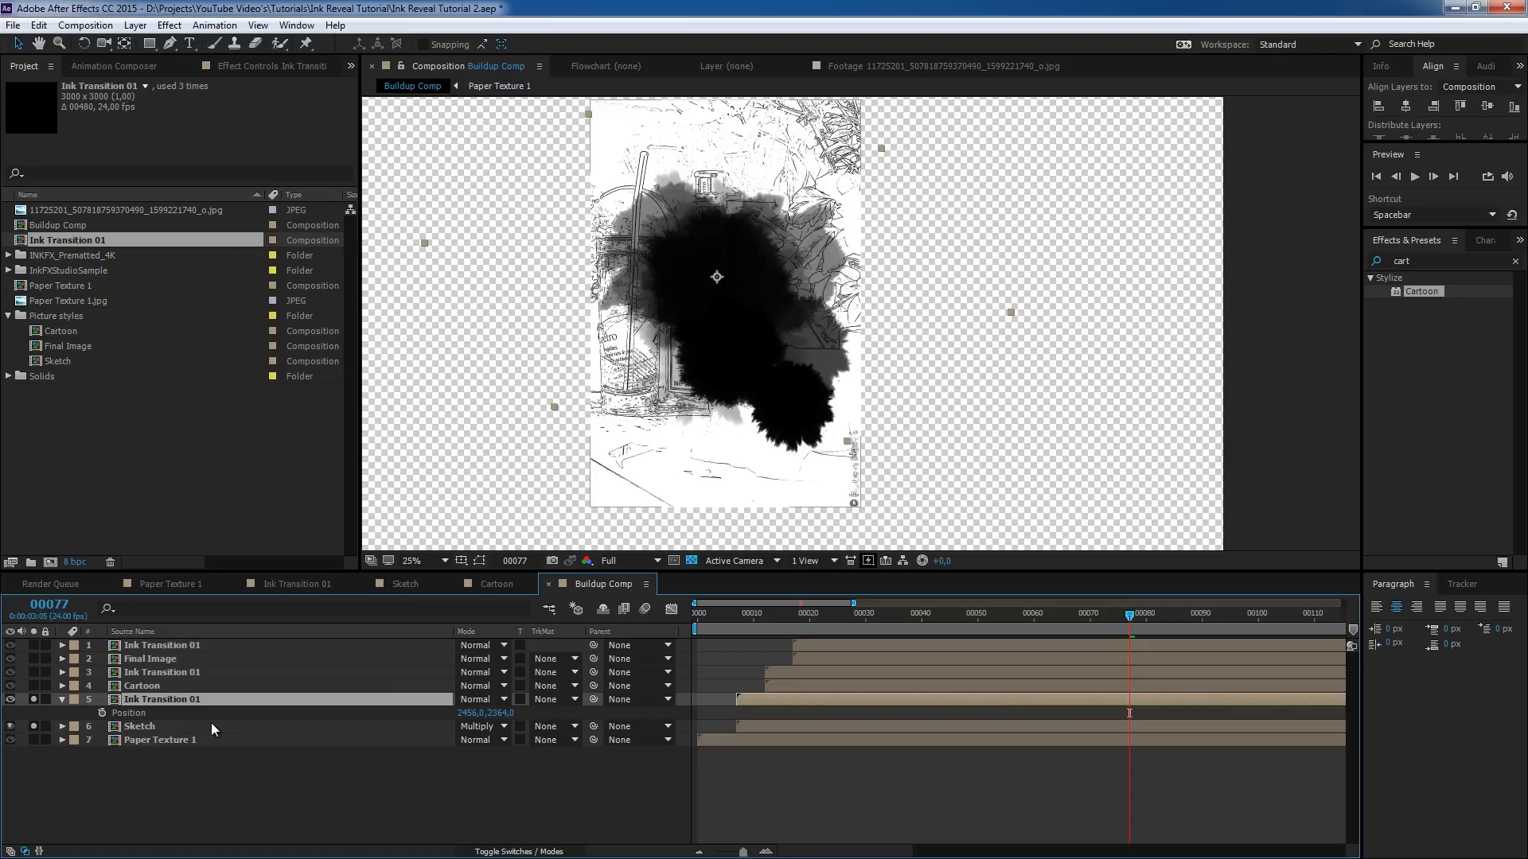
pyautogui.hotkey('shift', 's')
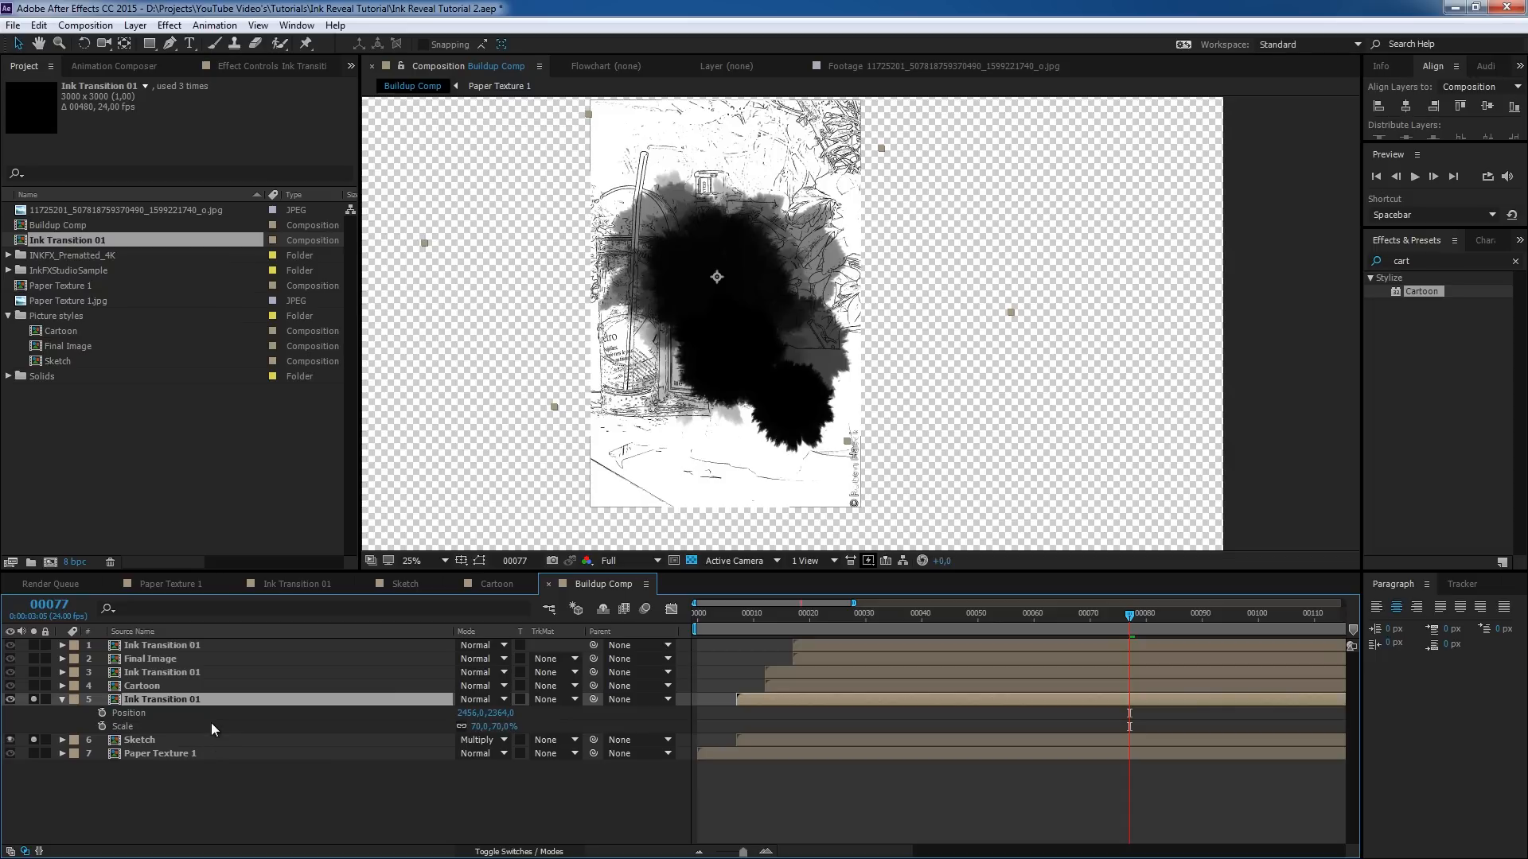
pyautogui.click(127, 727)
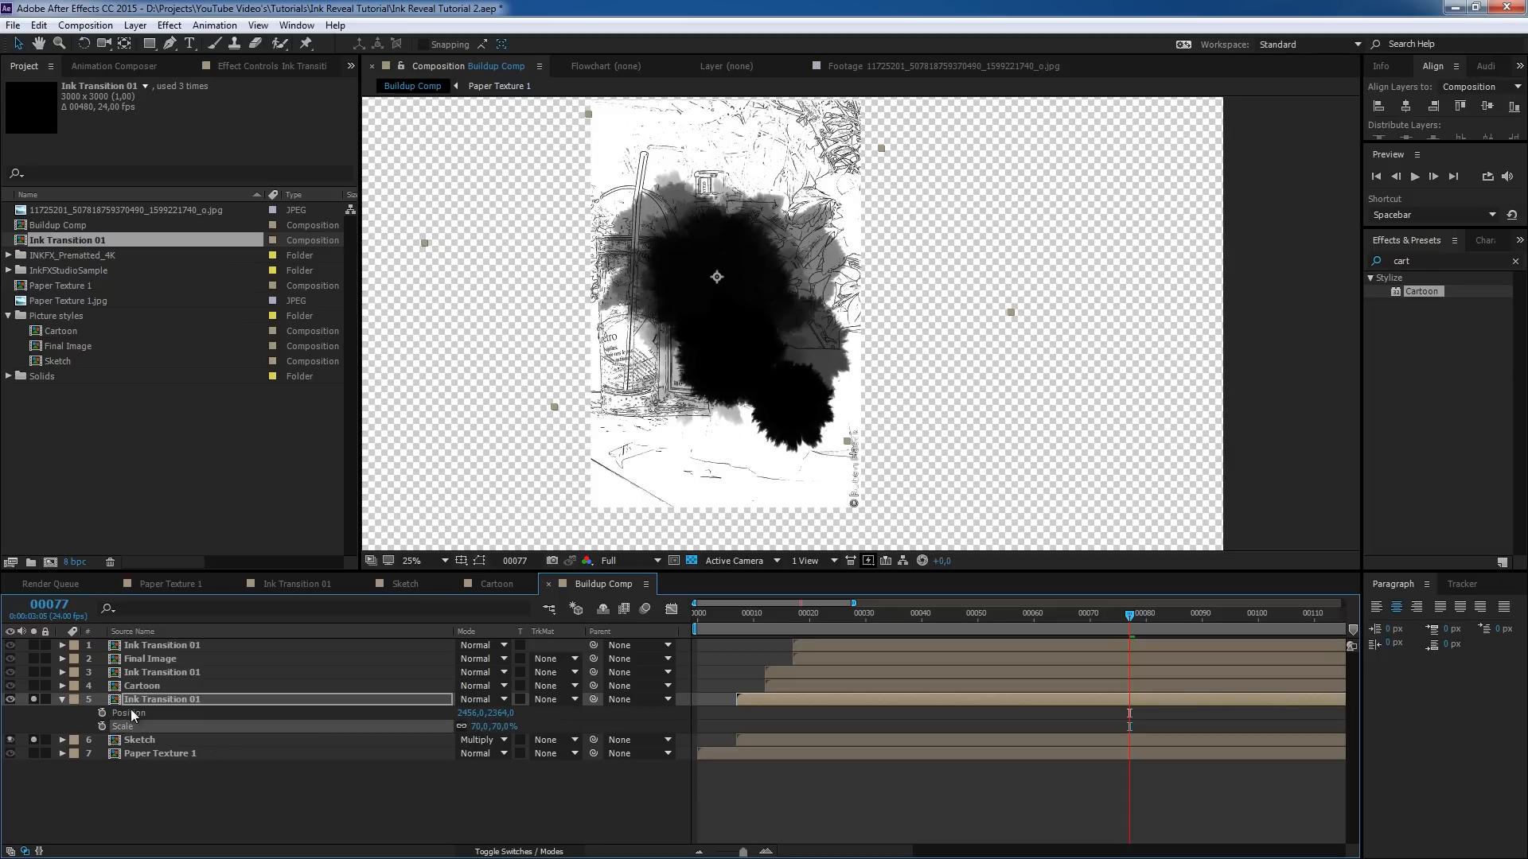
pyautogui.keyDown('shift'); pyautogui.click(133, 714); pyautogui.keyUp('shift')
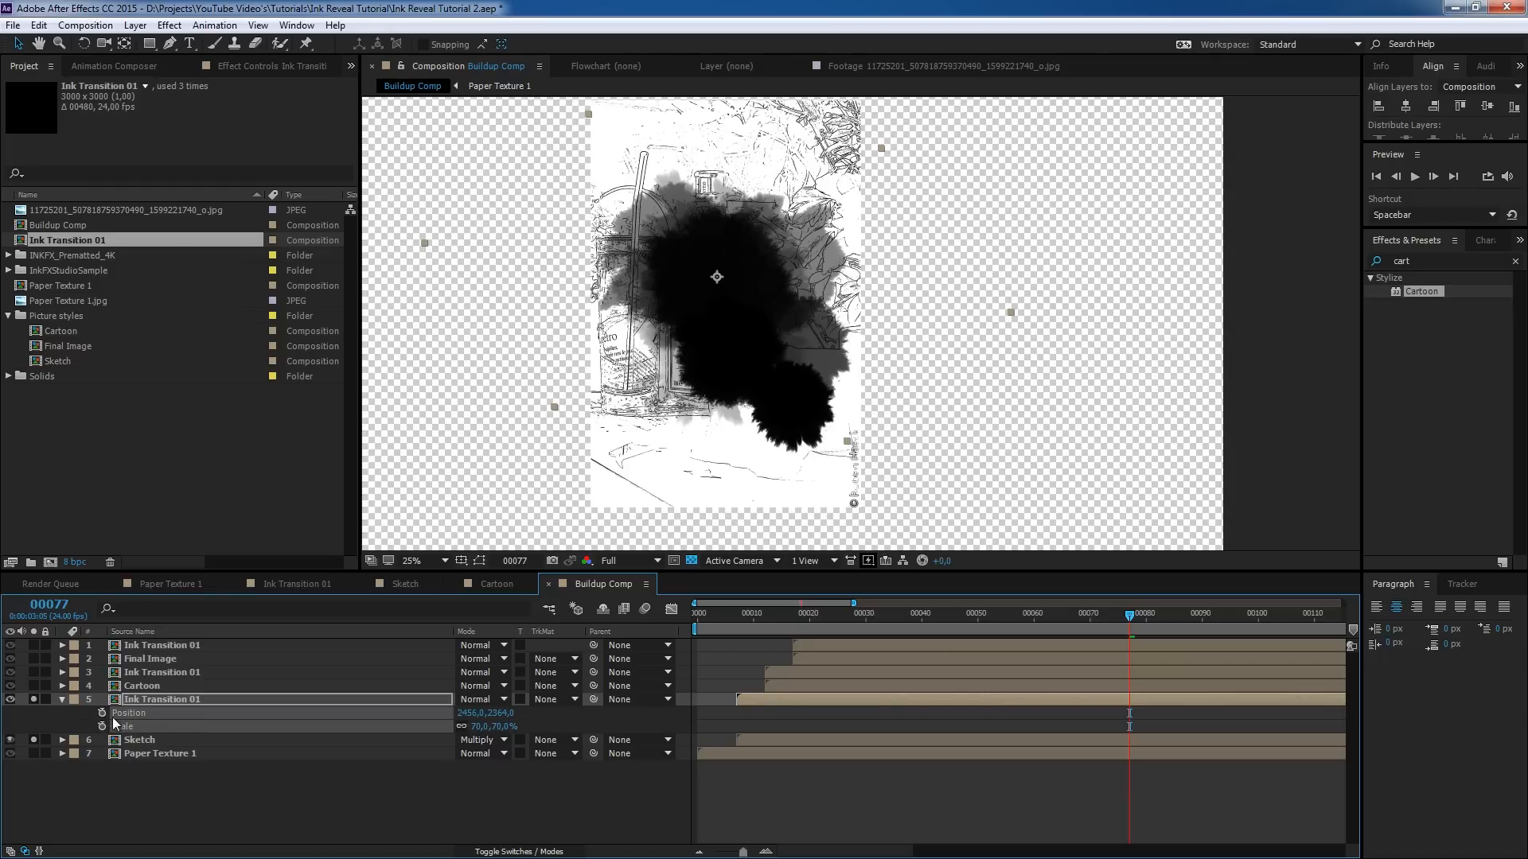
# - Paste the copied position and scale onto the Ink Transition 01 layers above Cartoon and Final Image, and reveal both properties there
pyautogui.click(156, 674)
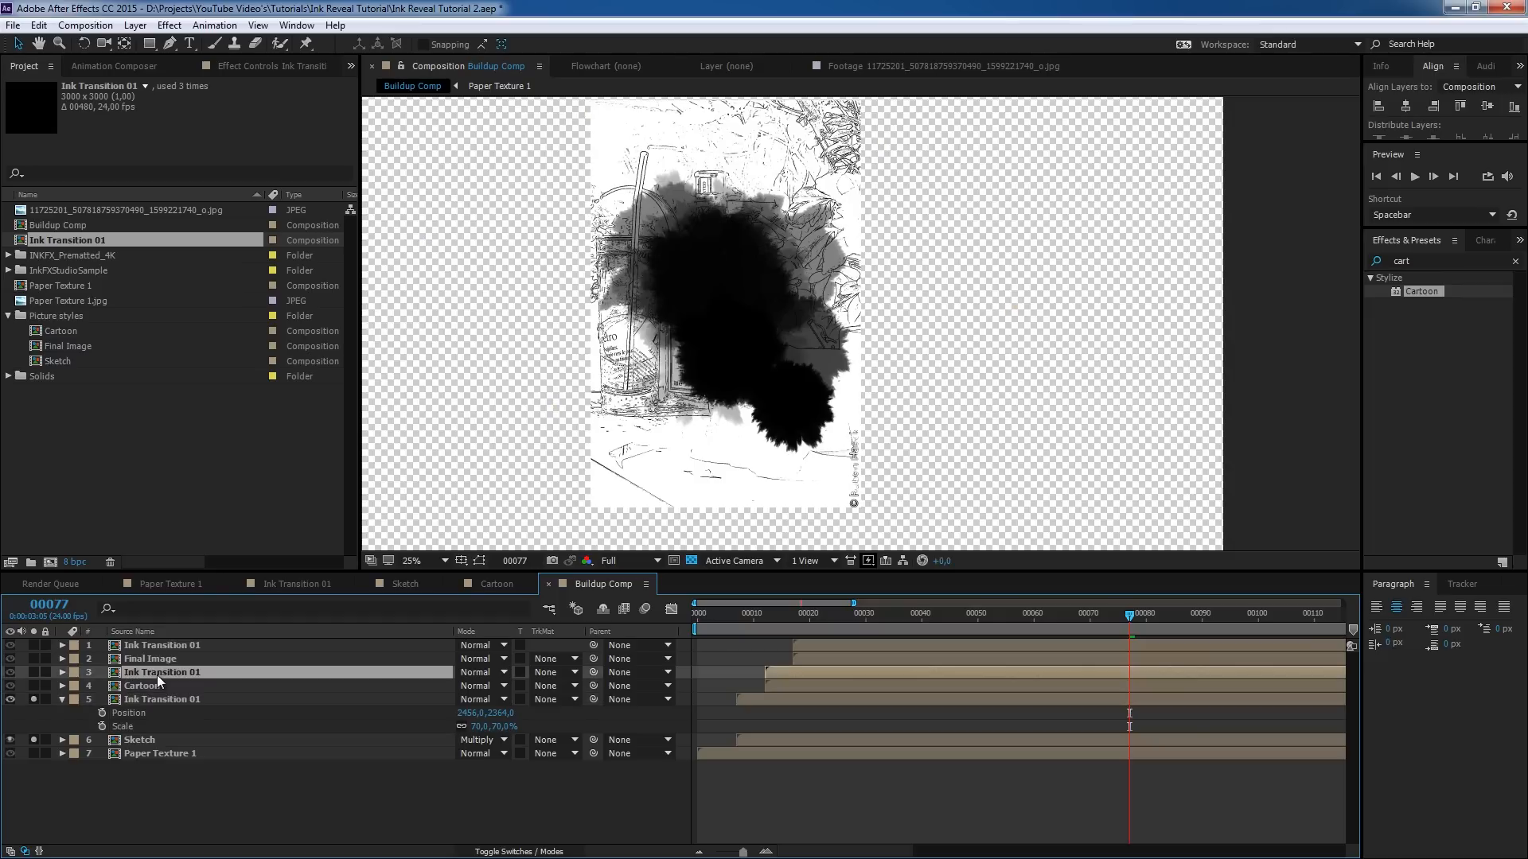
pyautogui.keyDown('ctrl'); pyautogui.click(173, 646); pyautogui.keyUp('ctrl')
pyautogui.moveTo(152, 672); pyautogui.dragTo(140, 684)
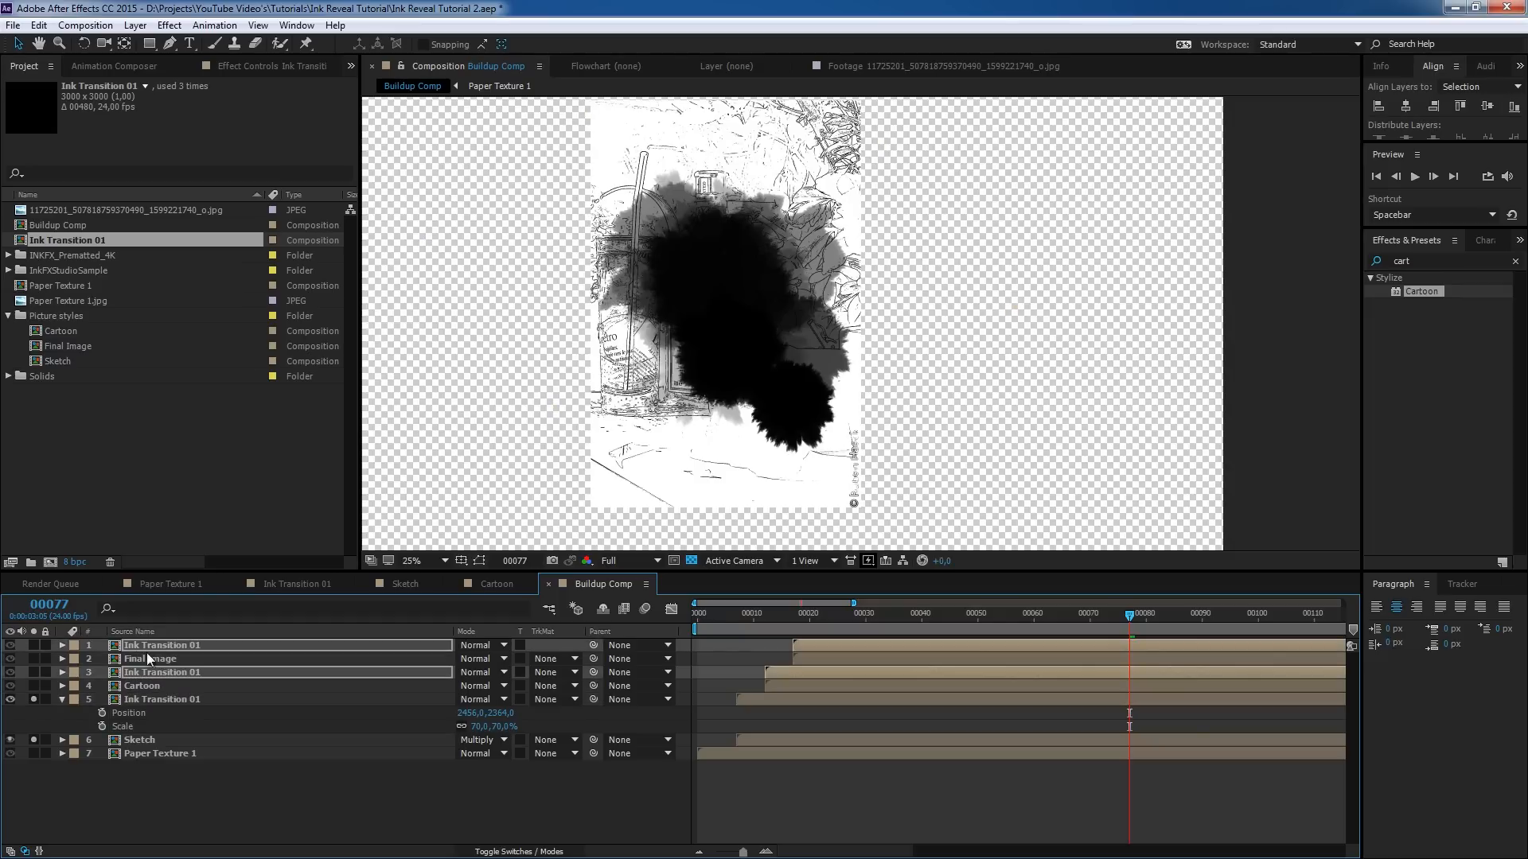
pyautogui.press('p')
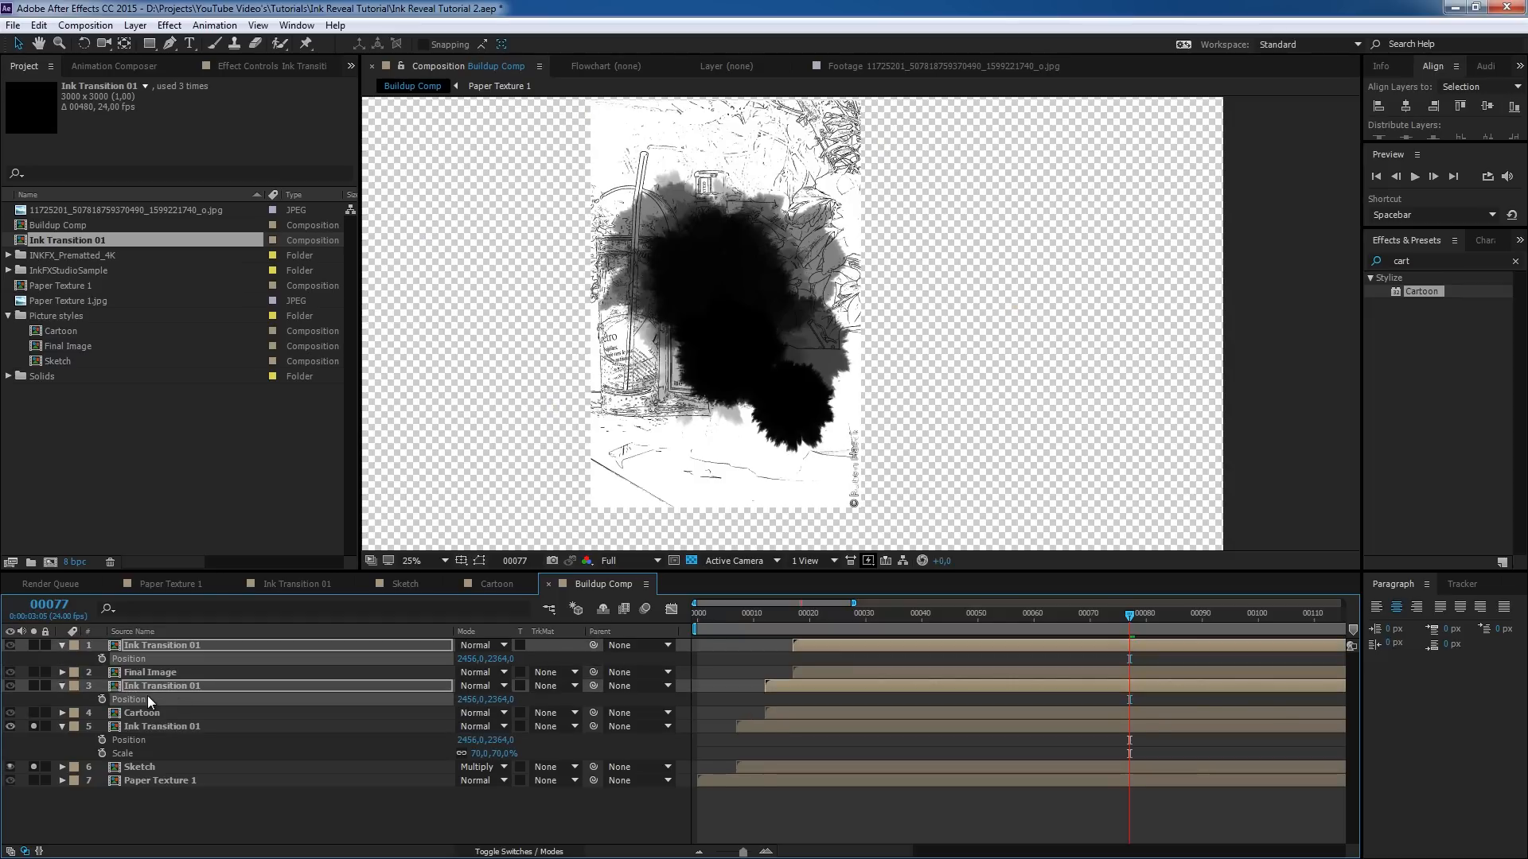
pyautogui.hotkey('shift', 's')
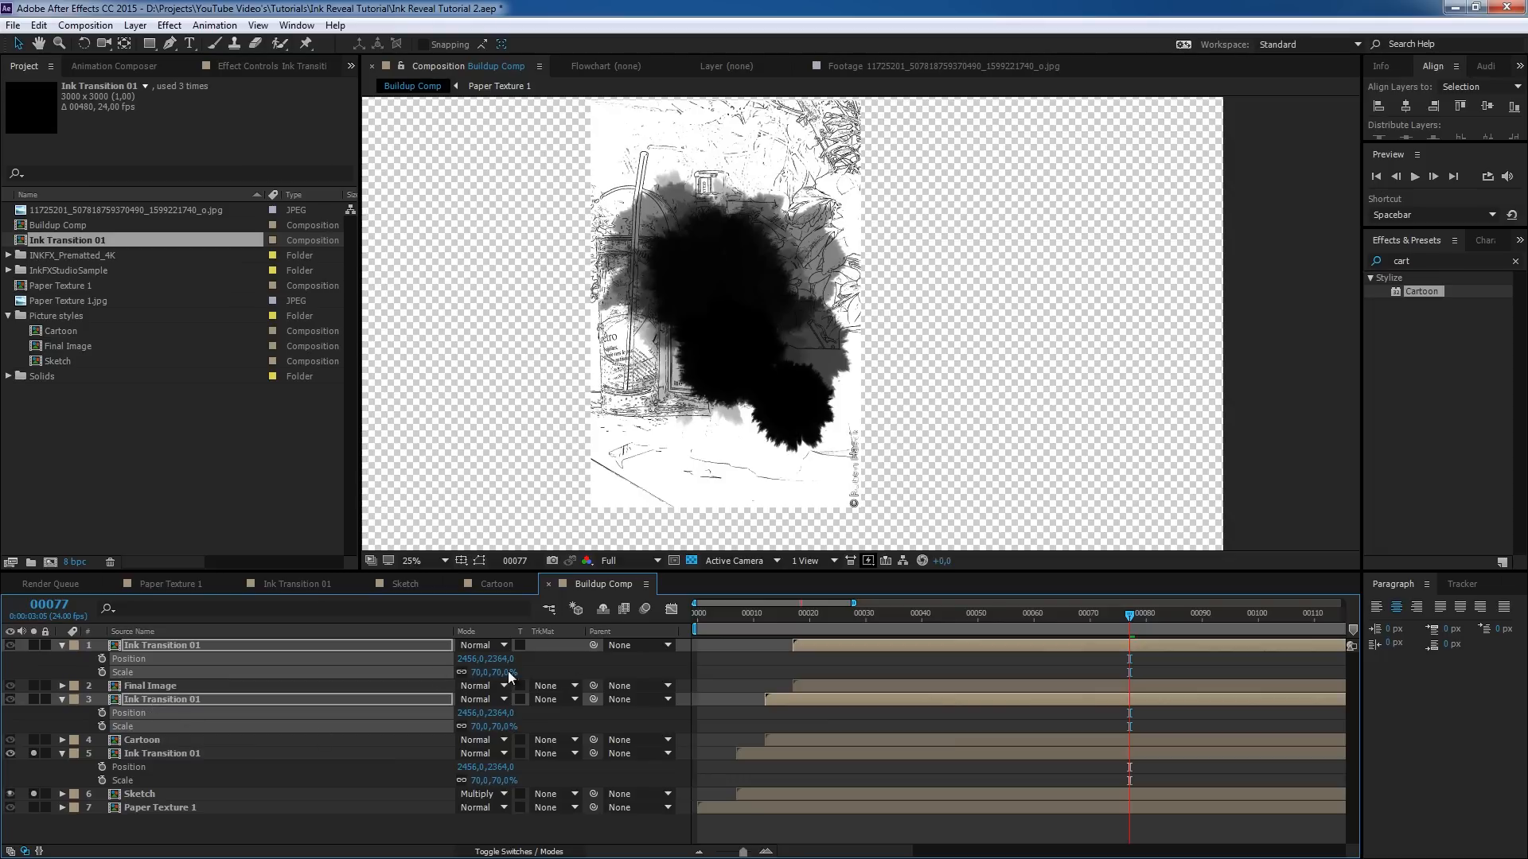
pyautogui.click(599, 667)
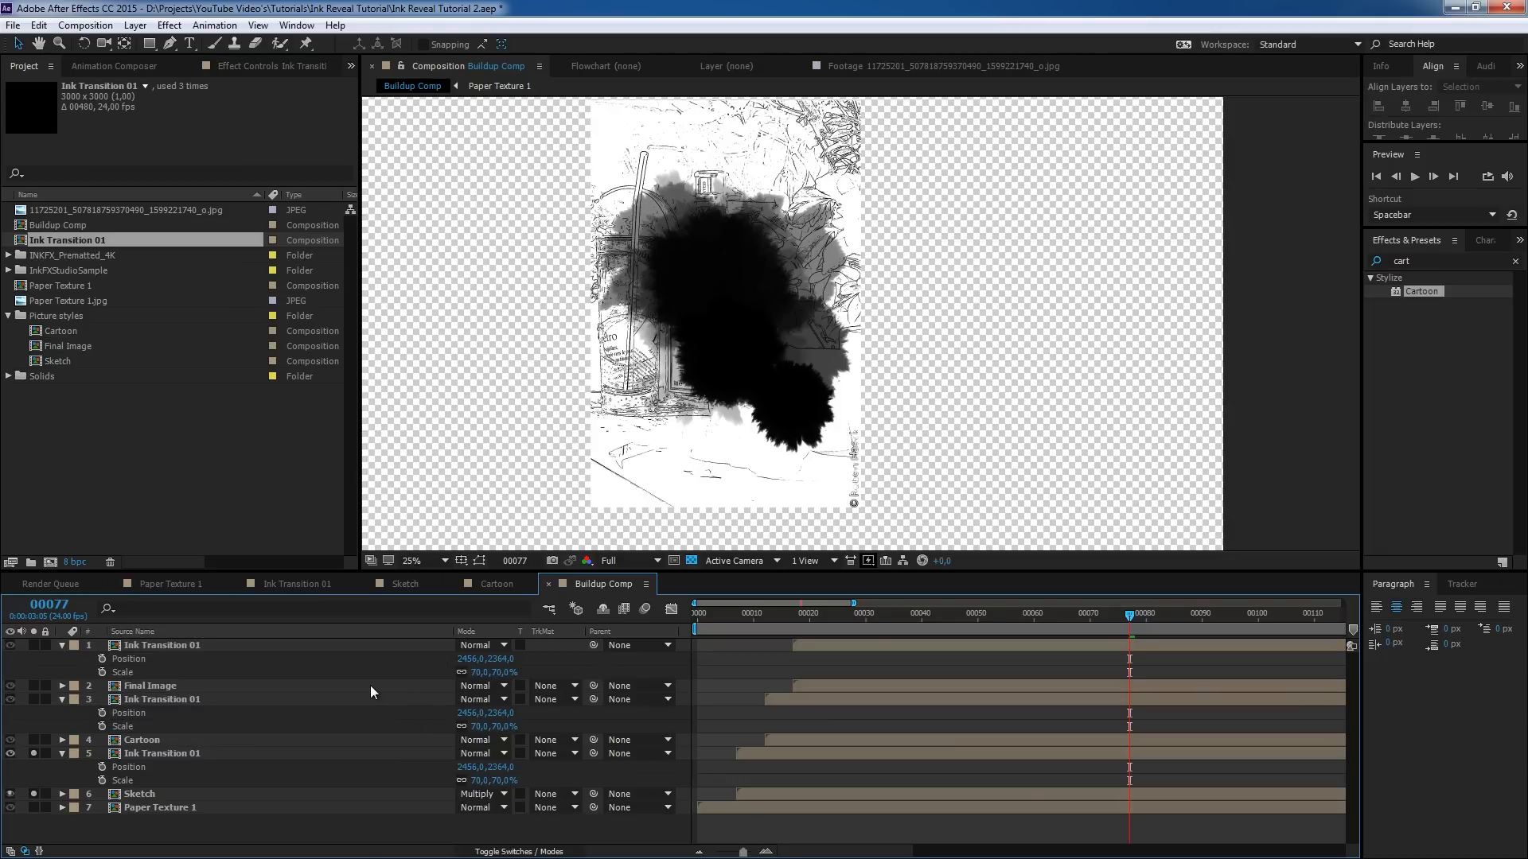
# - Turn off soloing for Sketch and its ink layer, and collapse the properties of all layers
pyautogui.click(145, 750)
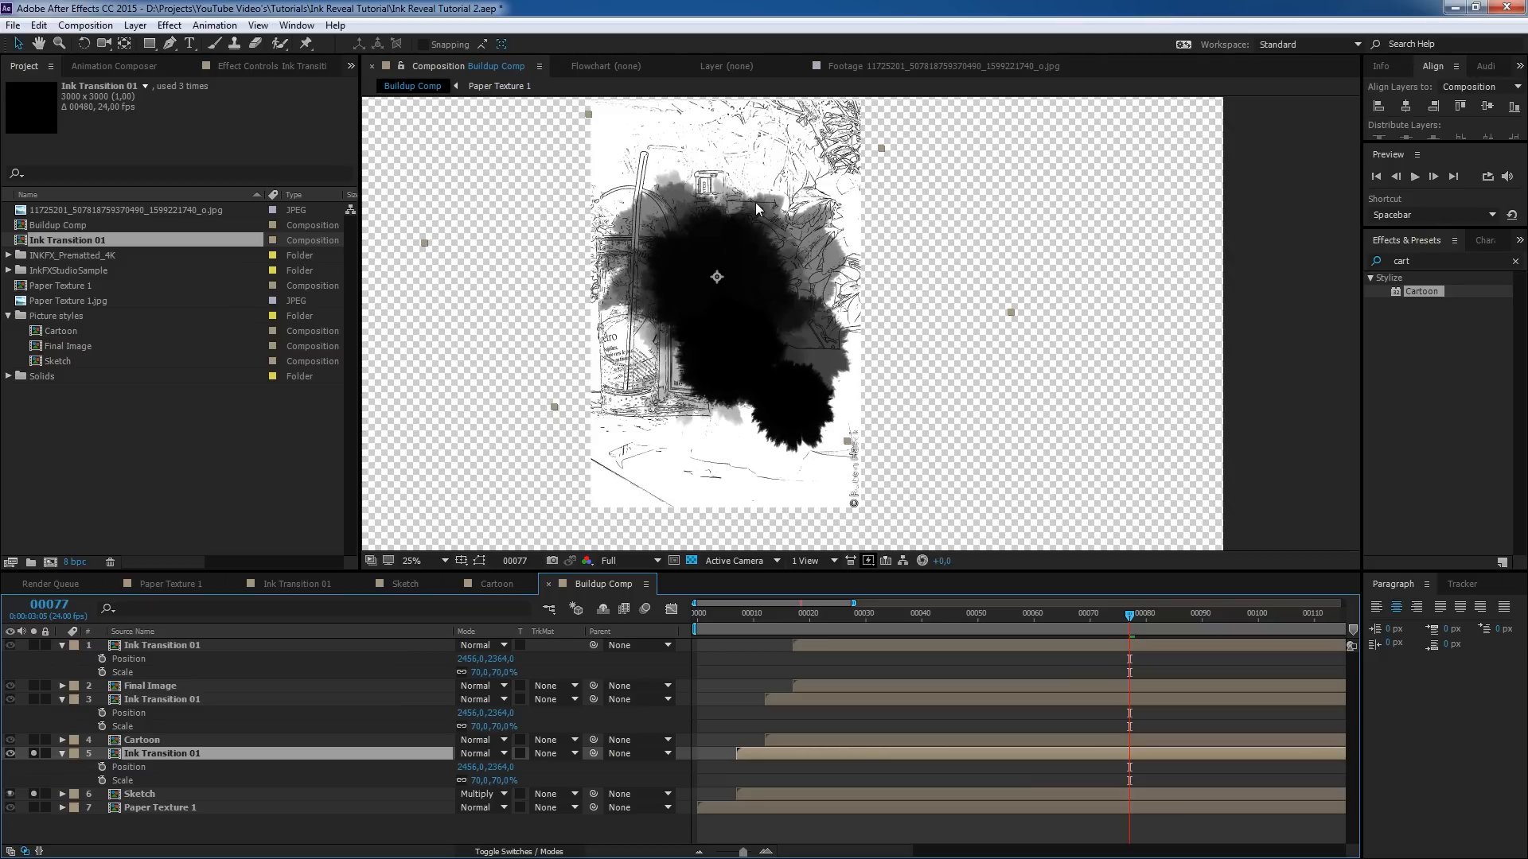
pyautogui.click(35, 753)
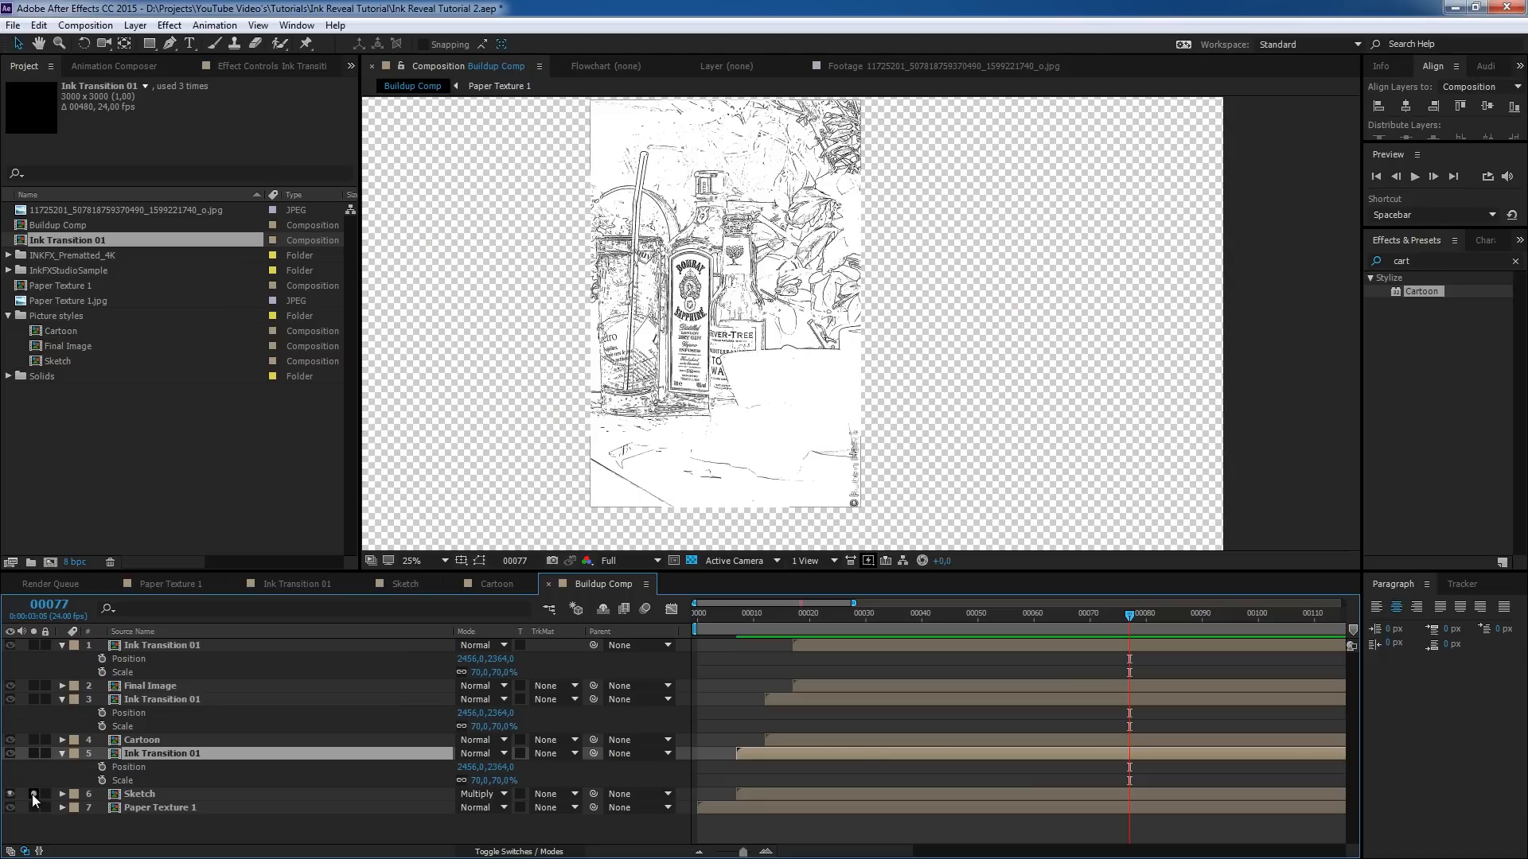
pyautogui.click(156, 698)
pyautogui.click(154, 686)
pyautogui.click(34, 686)
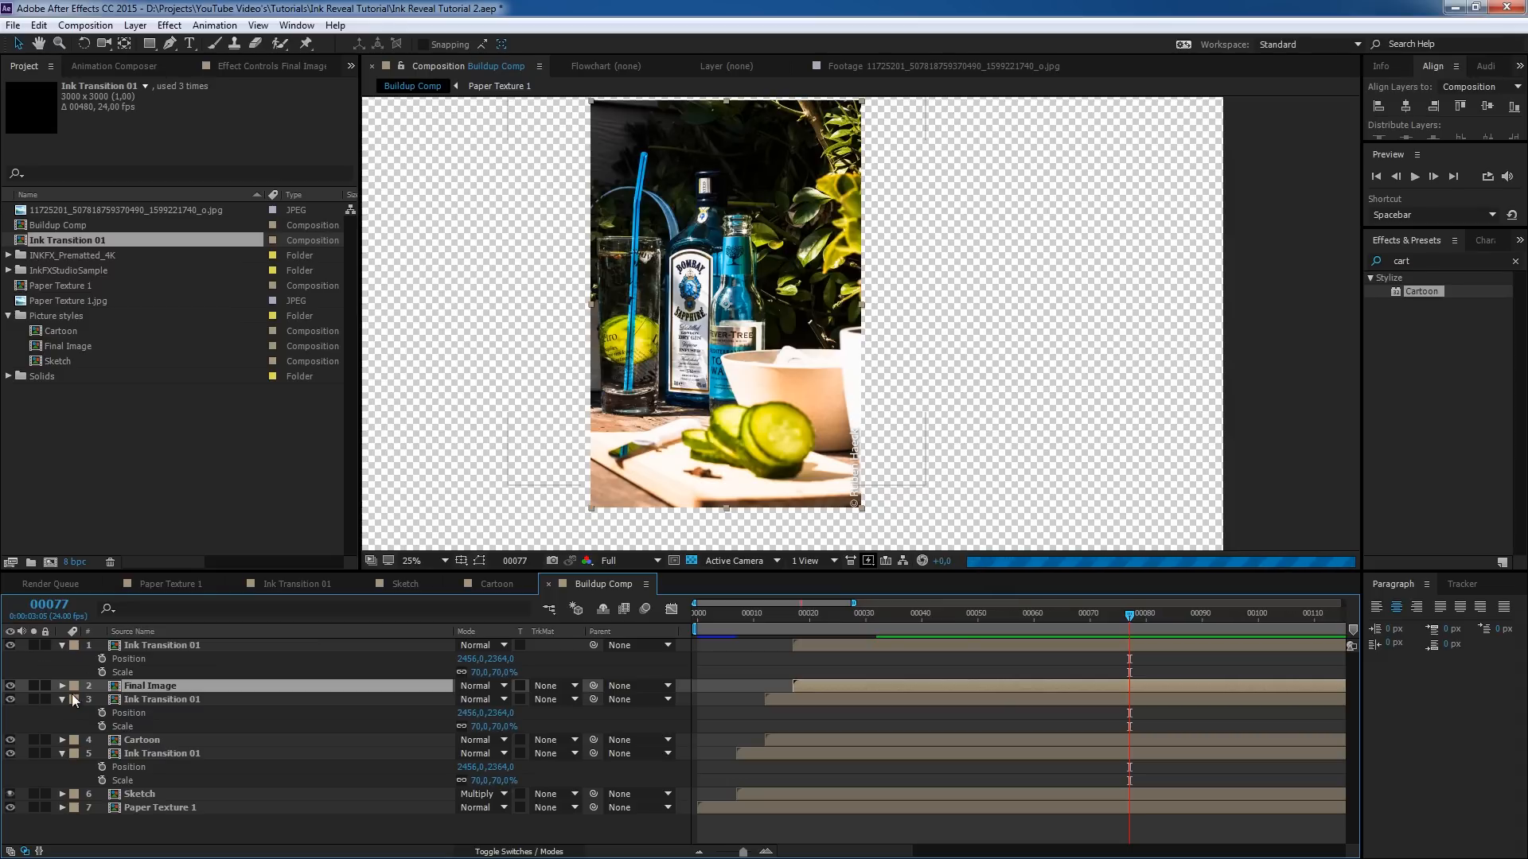
pyautogui.hotkey('ctrl', 'a')
pyautogui.click(63, 698)
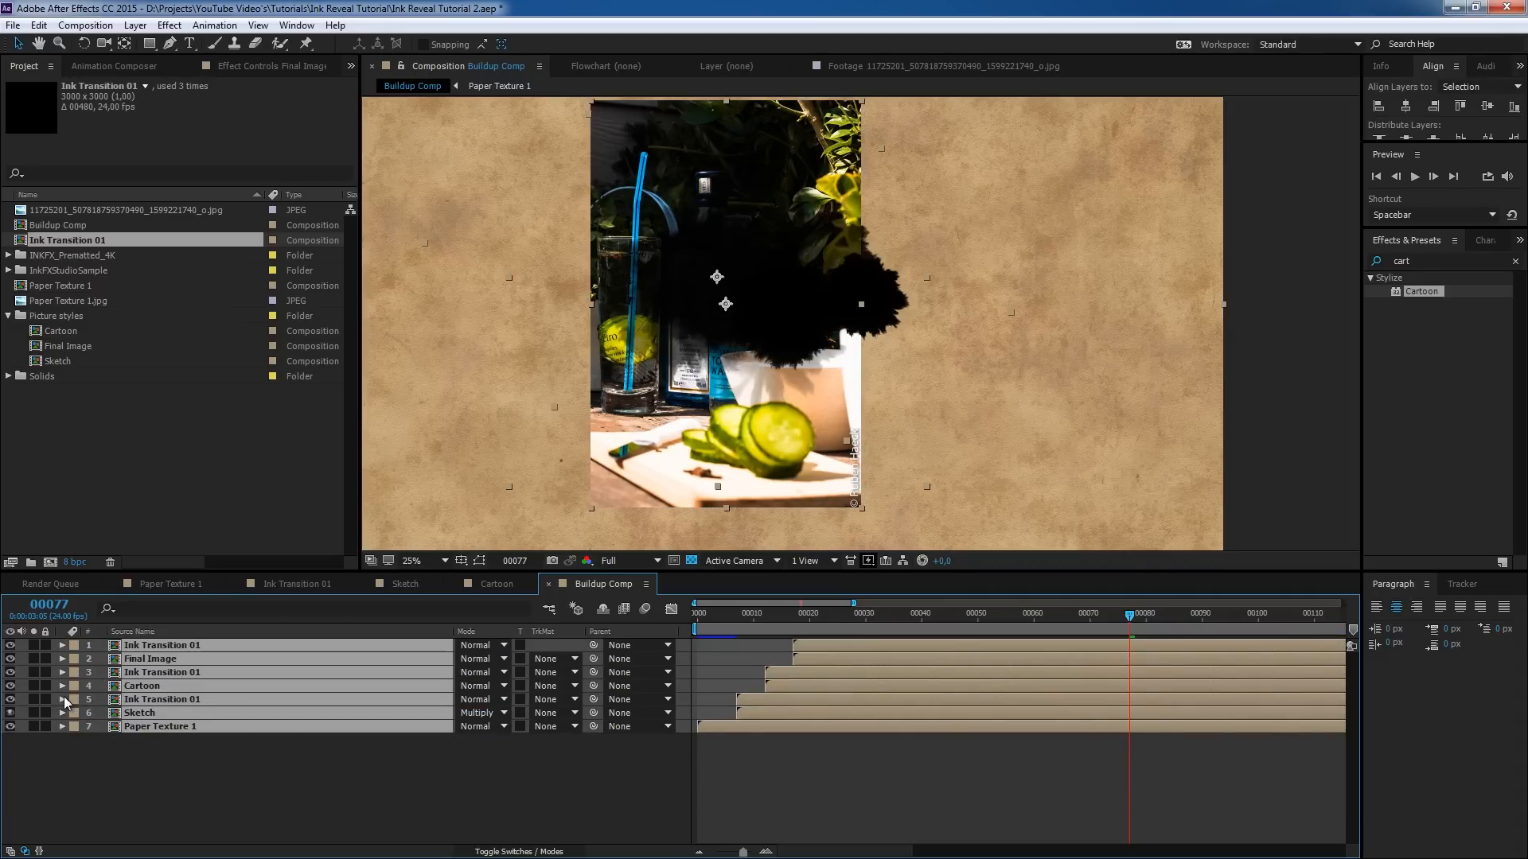
pyautogui.click(82, 768)
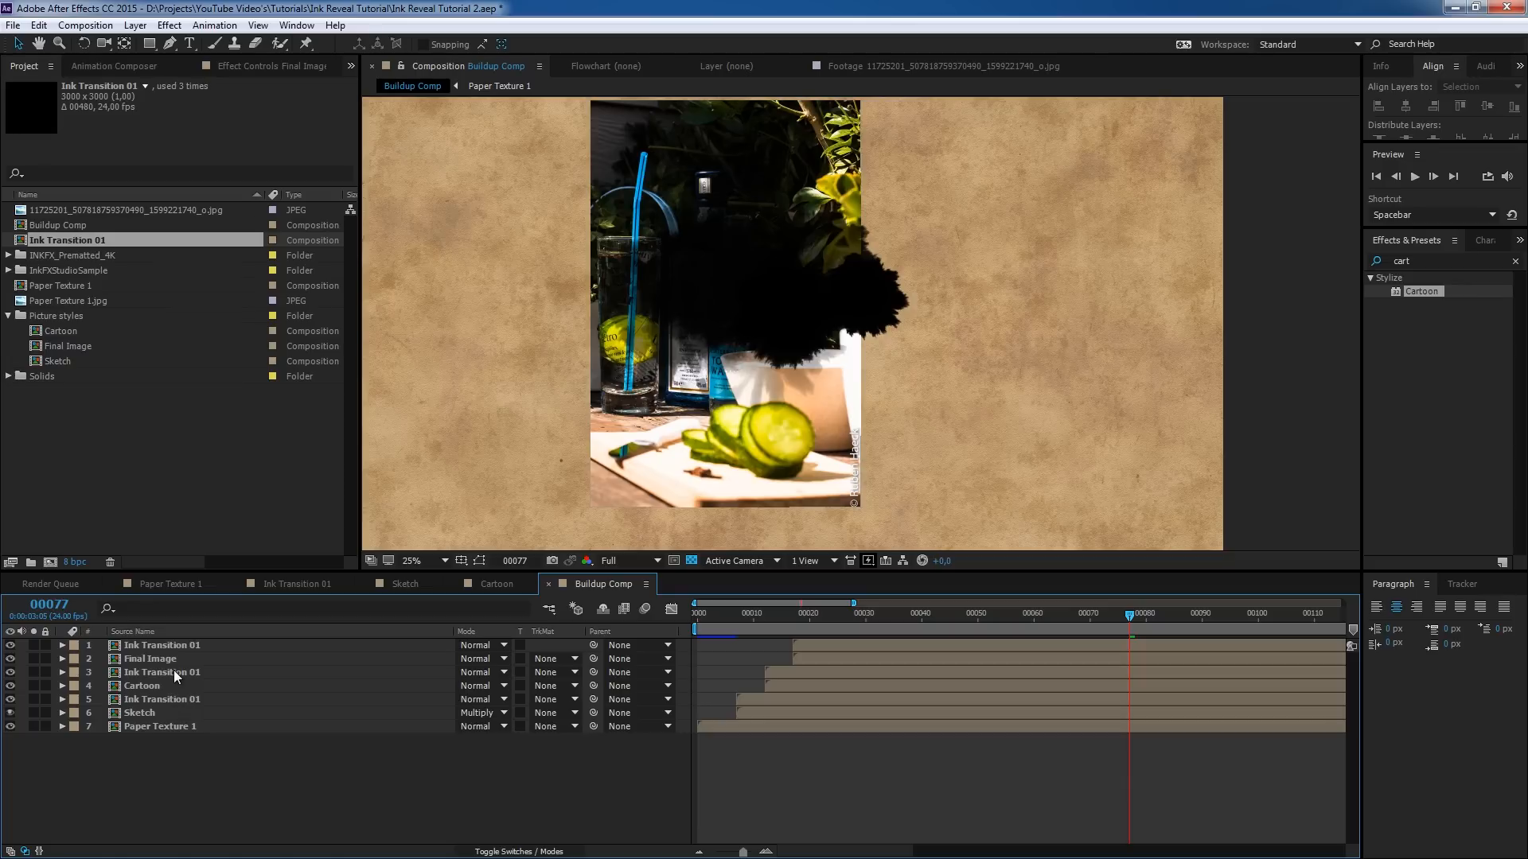
# - Copy the rotation of the Ink Transition 01 layer above Sketch to the other two Ink Transition 01 layers
pyautogui.click(151, 697)
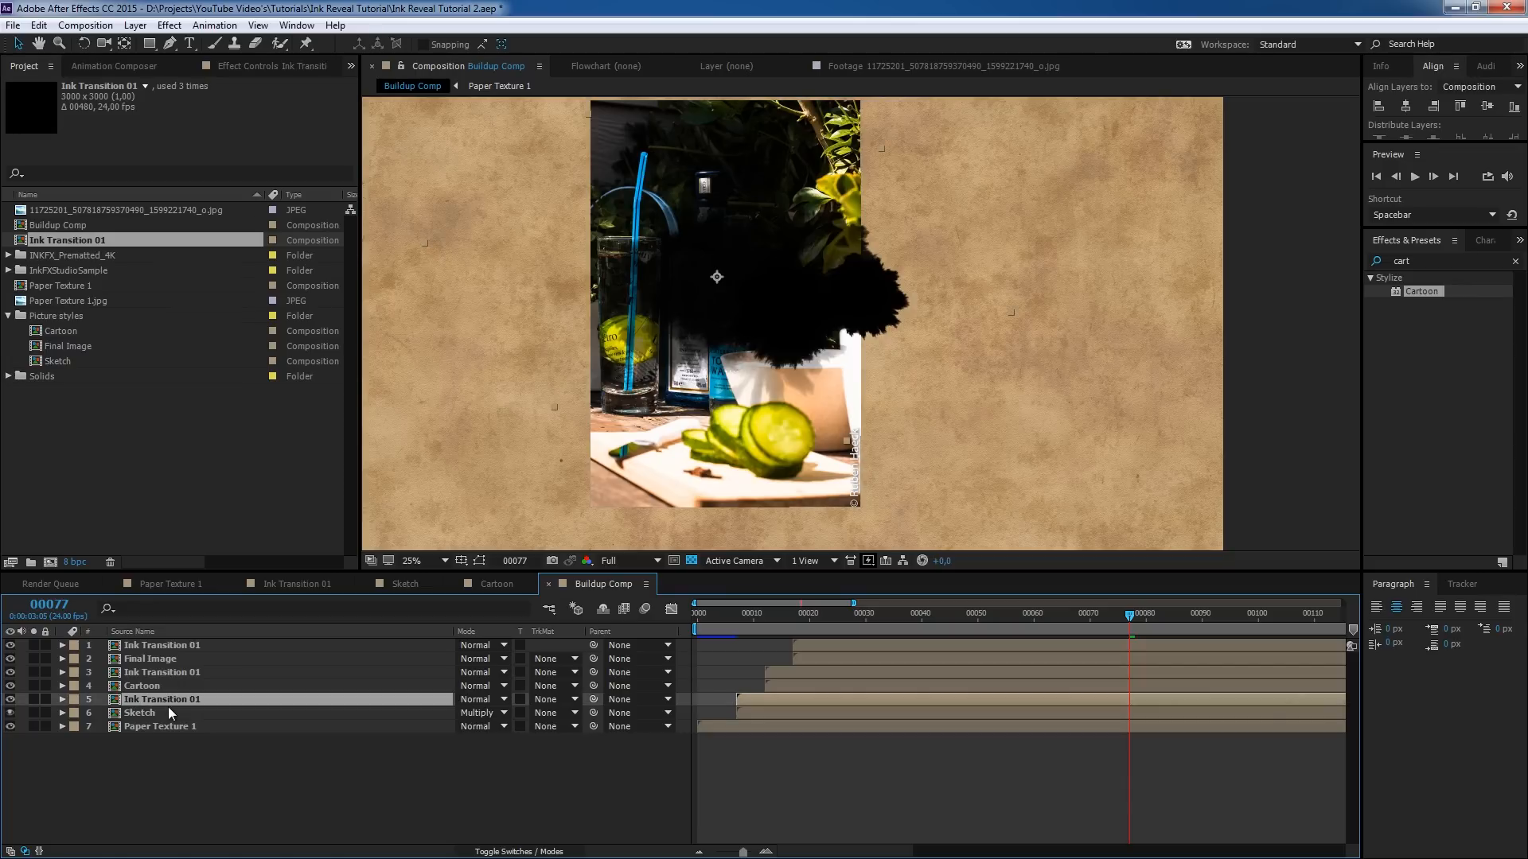
pyautogui.press('r')
pyautogui.click(148, 713)
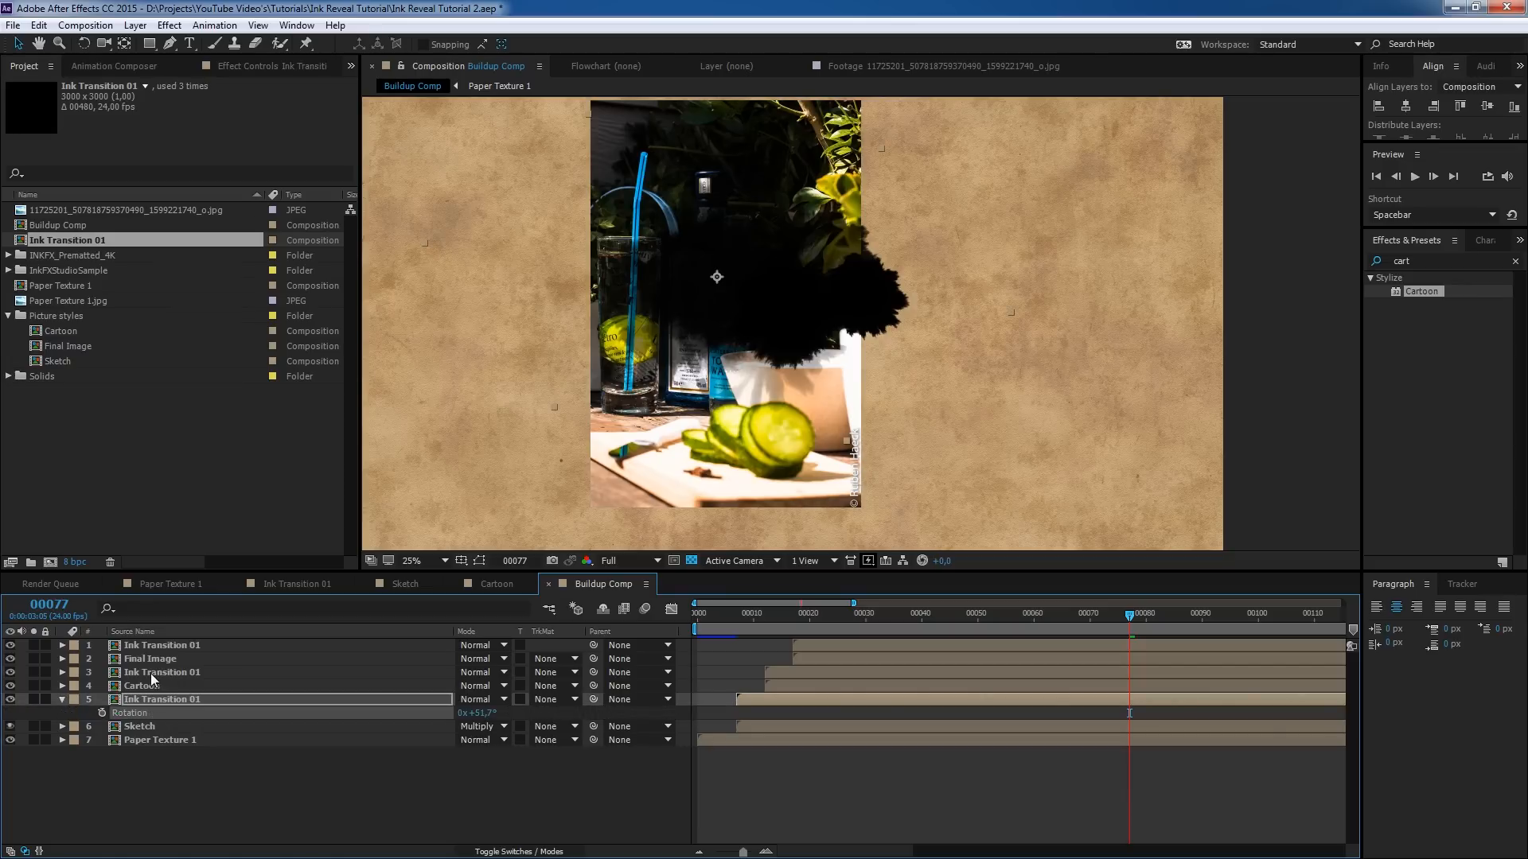
pyautogui.click(150, 672)
pyautogui.keyDown('ctrl'); pyautogui.click(166, 645); pyautogui.keyUp('ctrl')
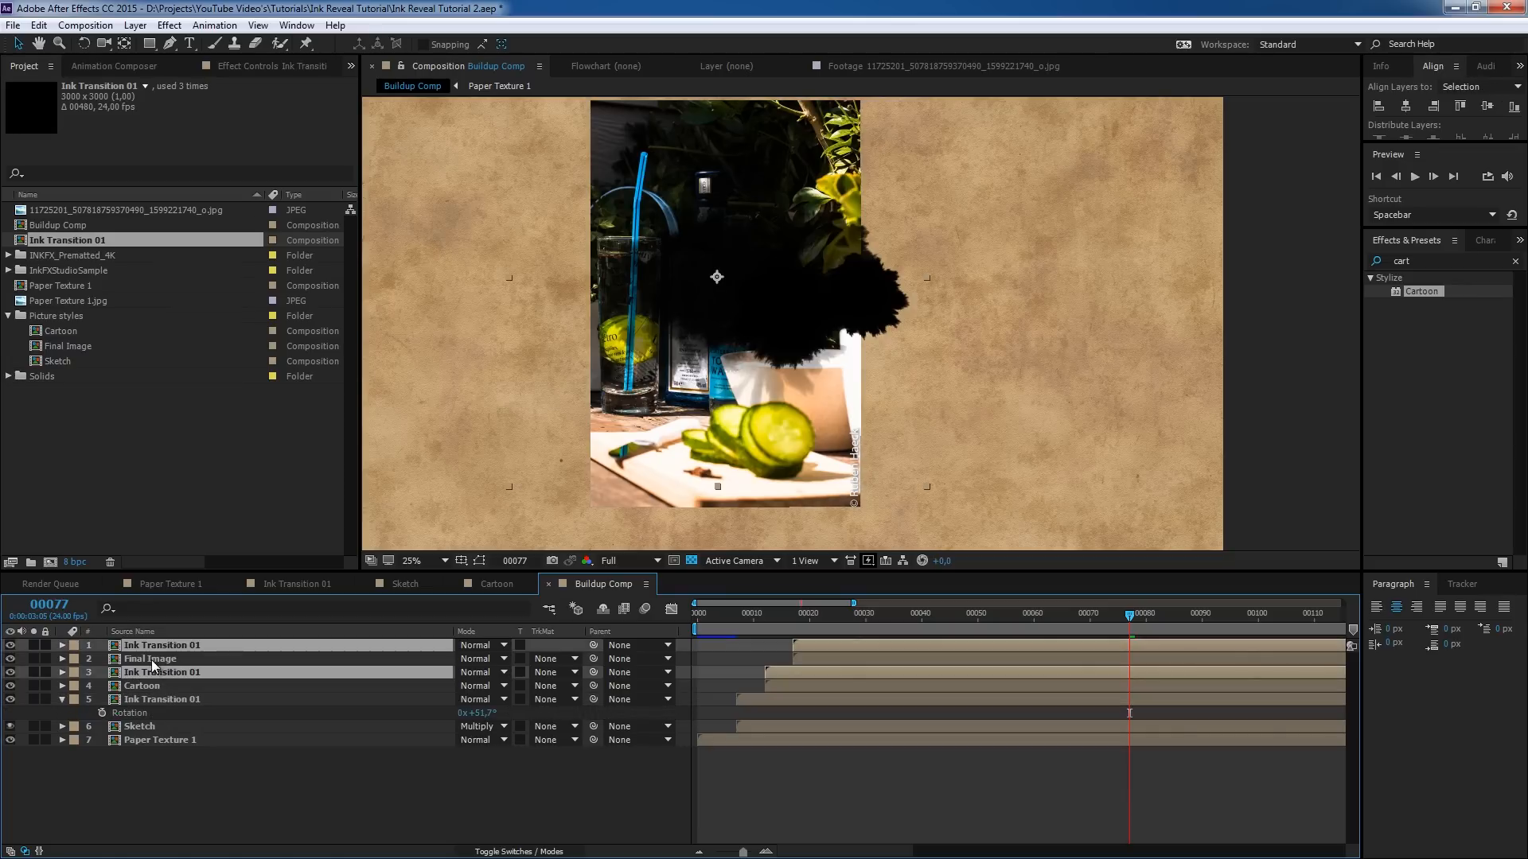
pyautogui.click(145, 783)
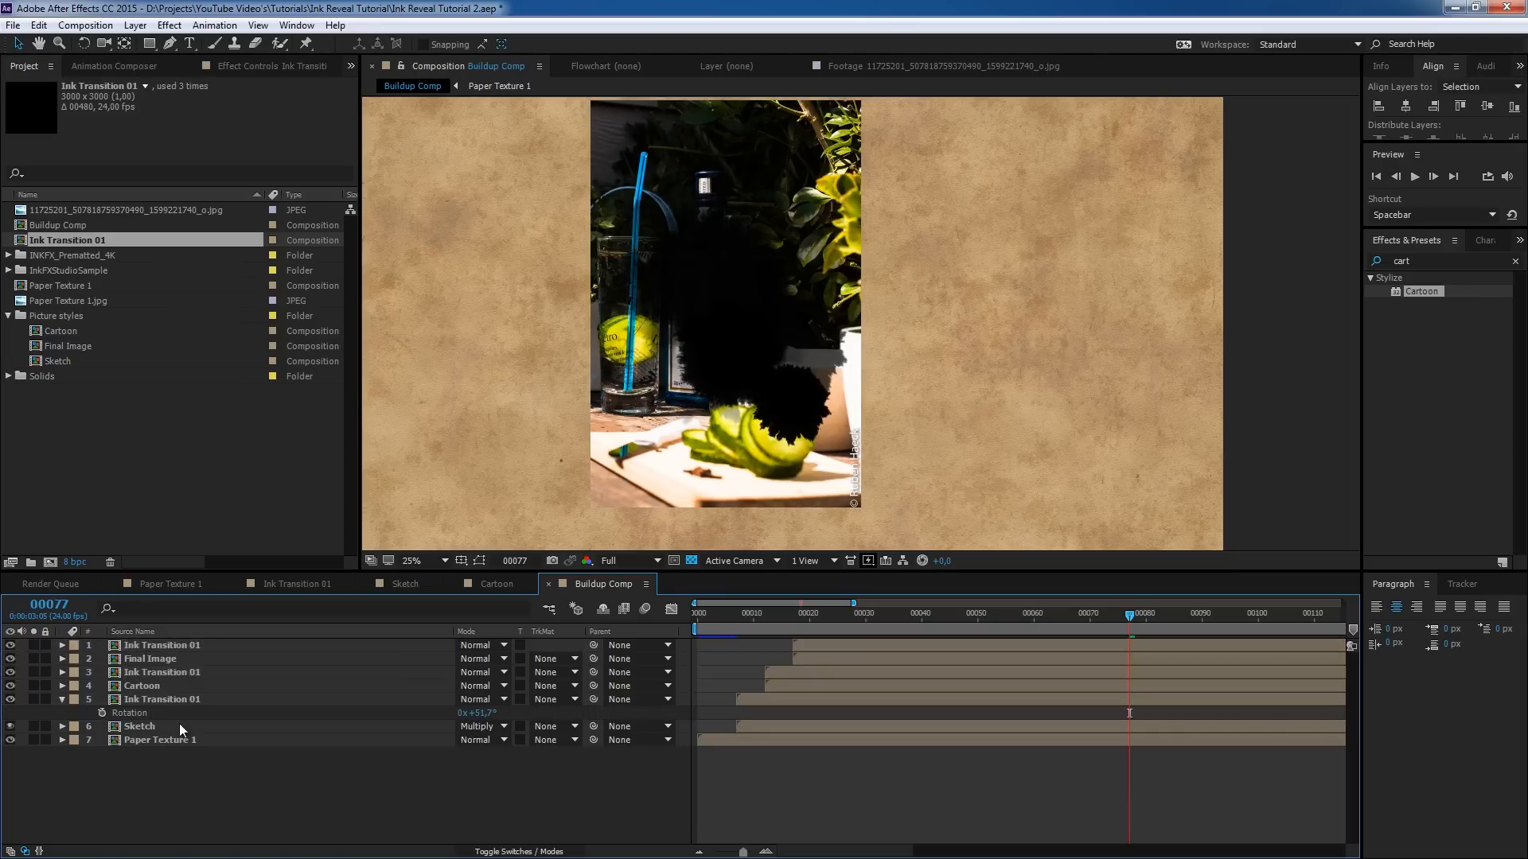
# - Set the track matte of Sketch, Cartoon and Final Image to Alpha, using the ink layer above each, and preview the reveal
pyautogui.click(130, 699)
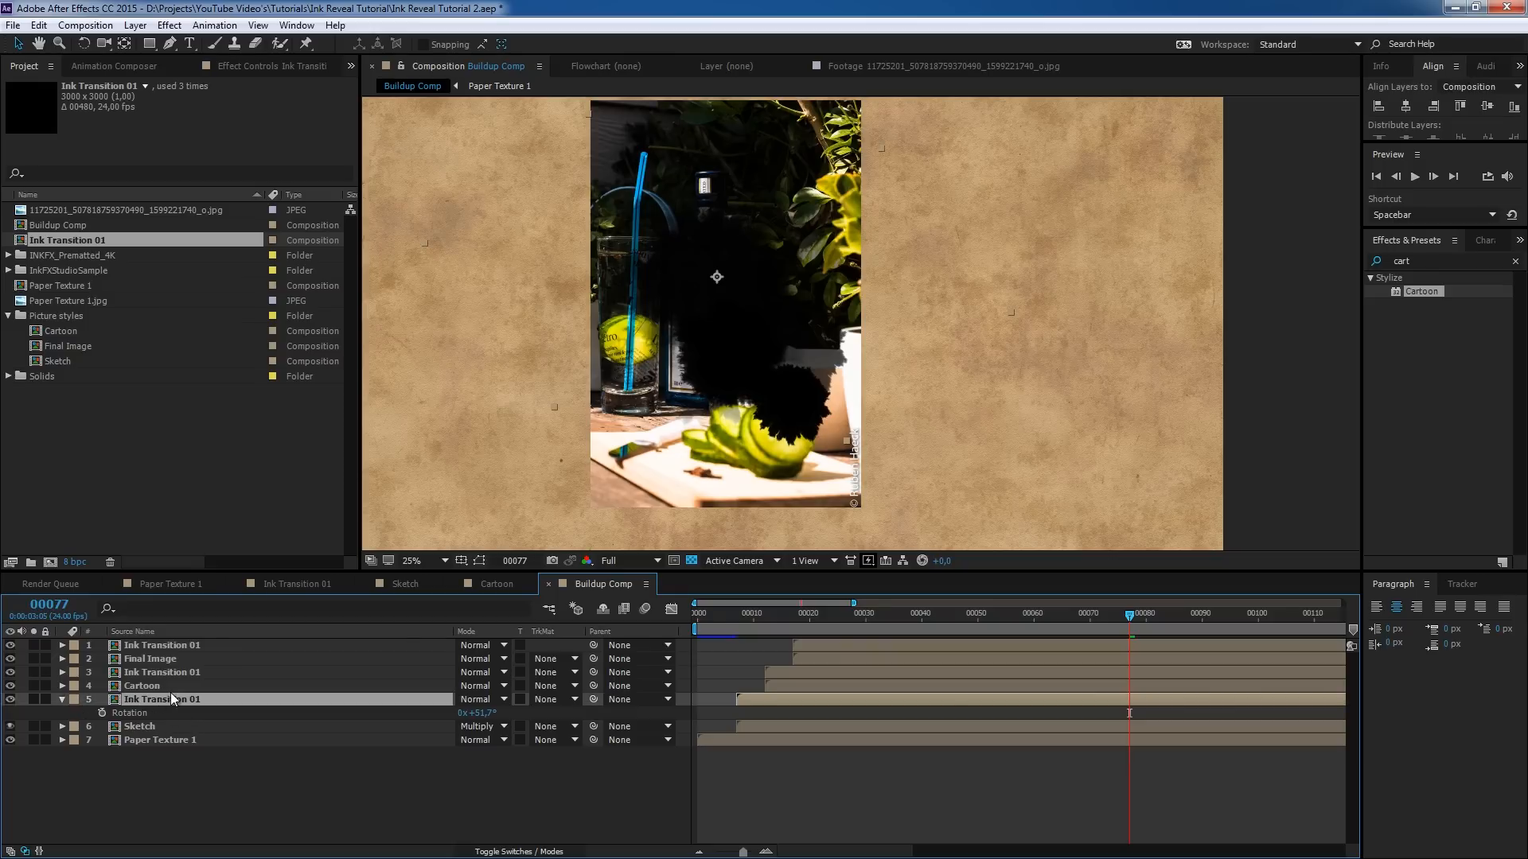
pyautogui.keyDown('ctrl'); pyautogui.click(170, 672); pyautogui.keyUp('ctrl')
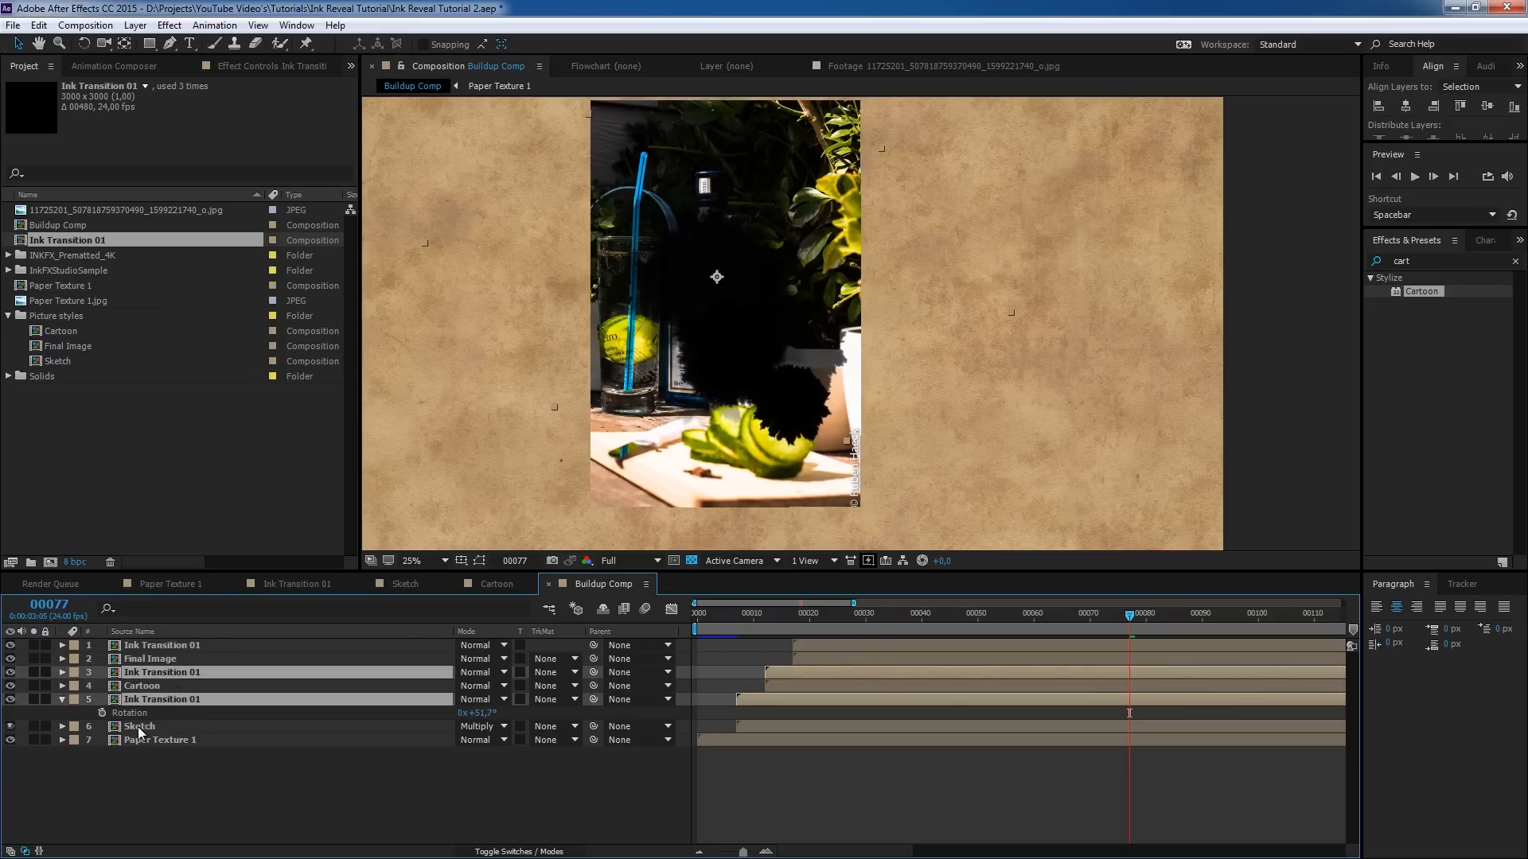
pyautogui.click(140, 727)
pyautogui.keyDown('ctrl'); pyautogui.click(160, 685); pyautogui.keyUp('ctrl')
pyautogui.keyDown('ctrl'); pyautogui.click(169, 658); pyautogui.keyUp('ctrl')
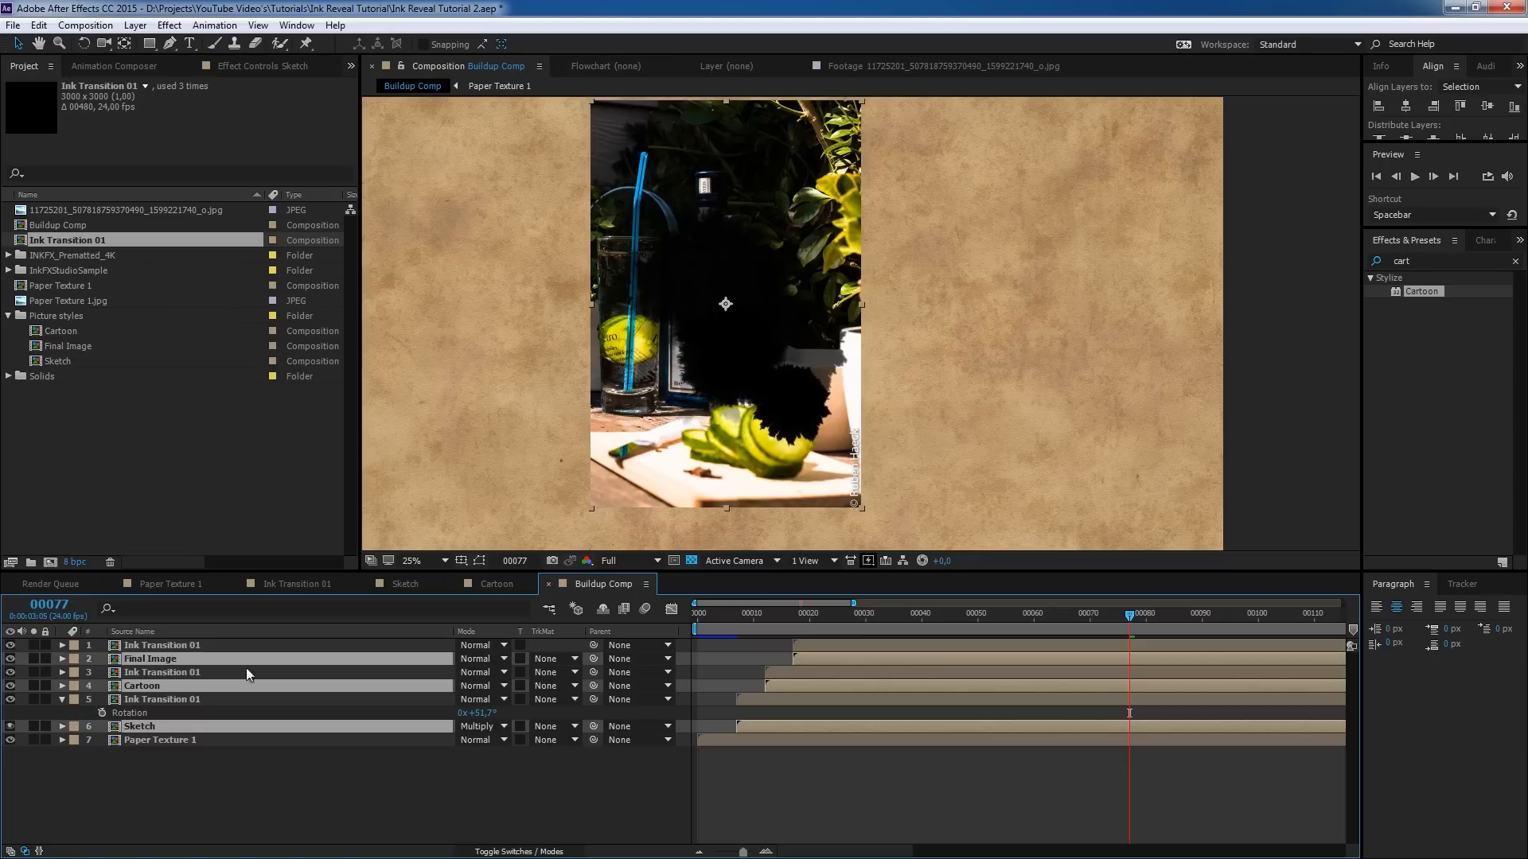
pyautogui.click(574, 658)
pyautogui.click(579, 700)
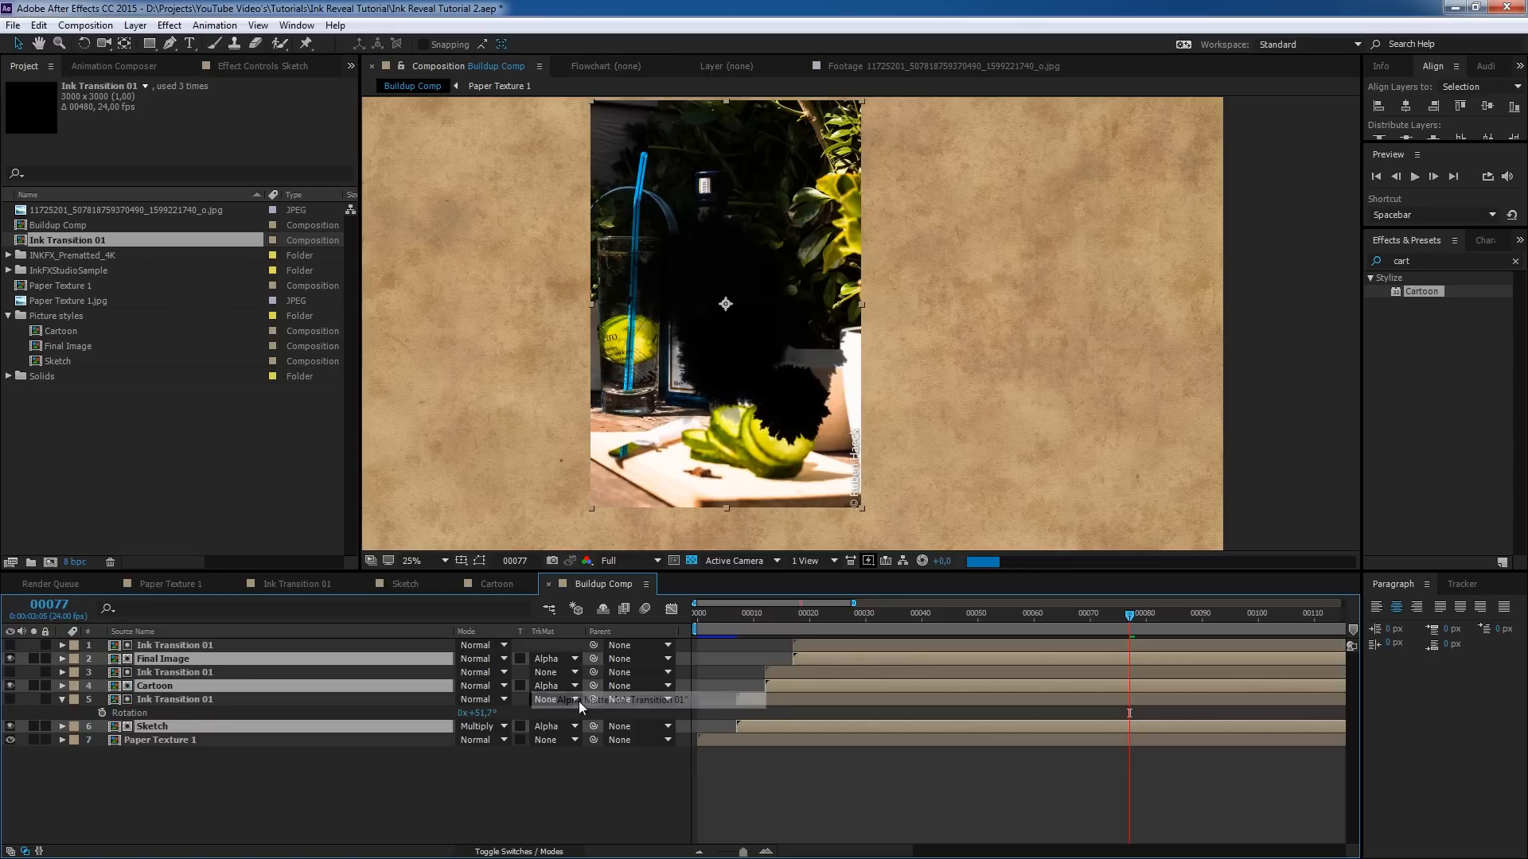
pyautogui.click(489, 772)
pyautogui.press('space')
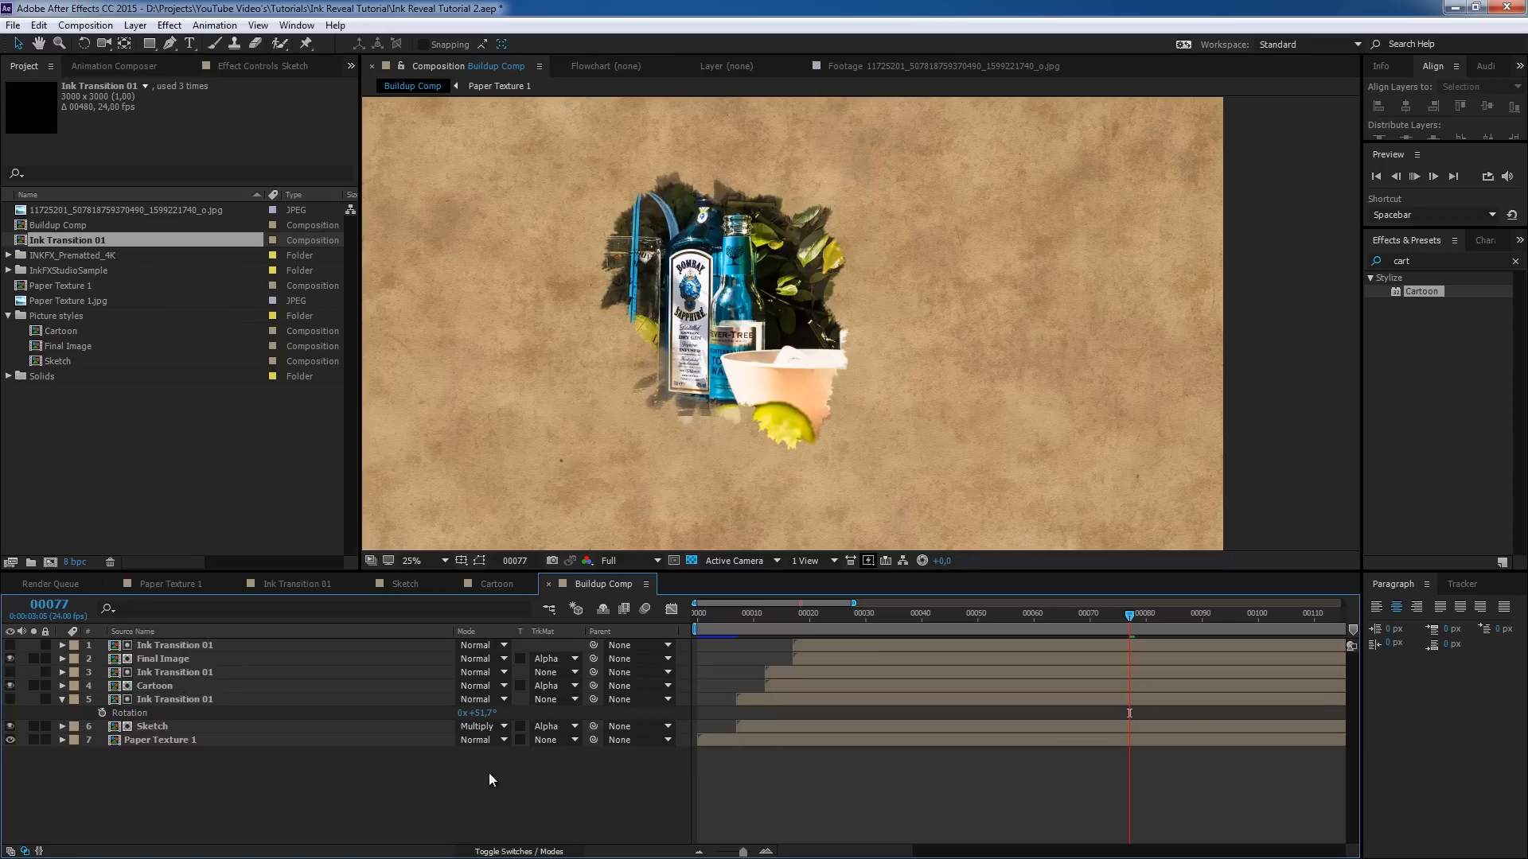
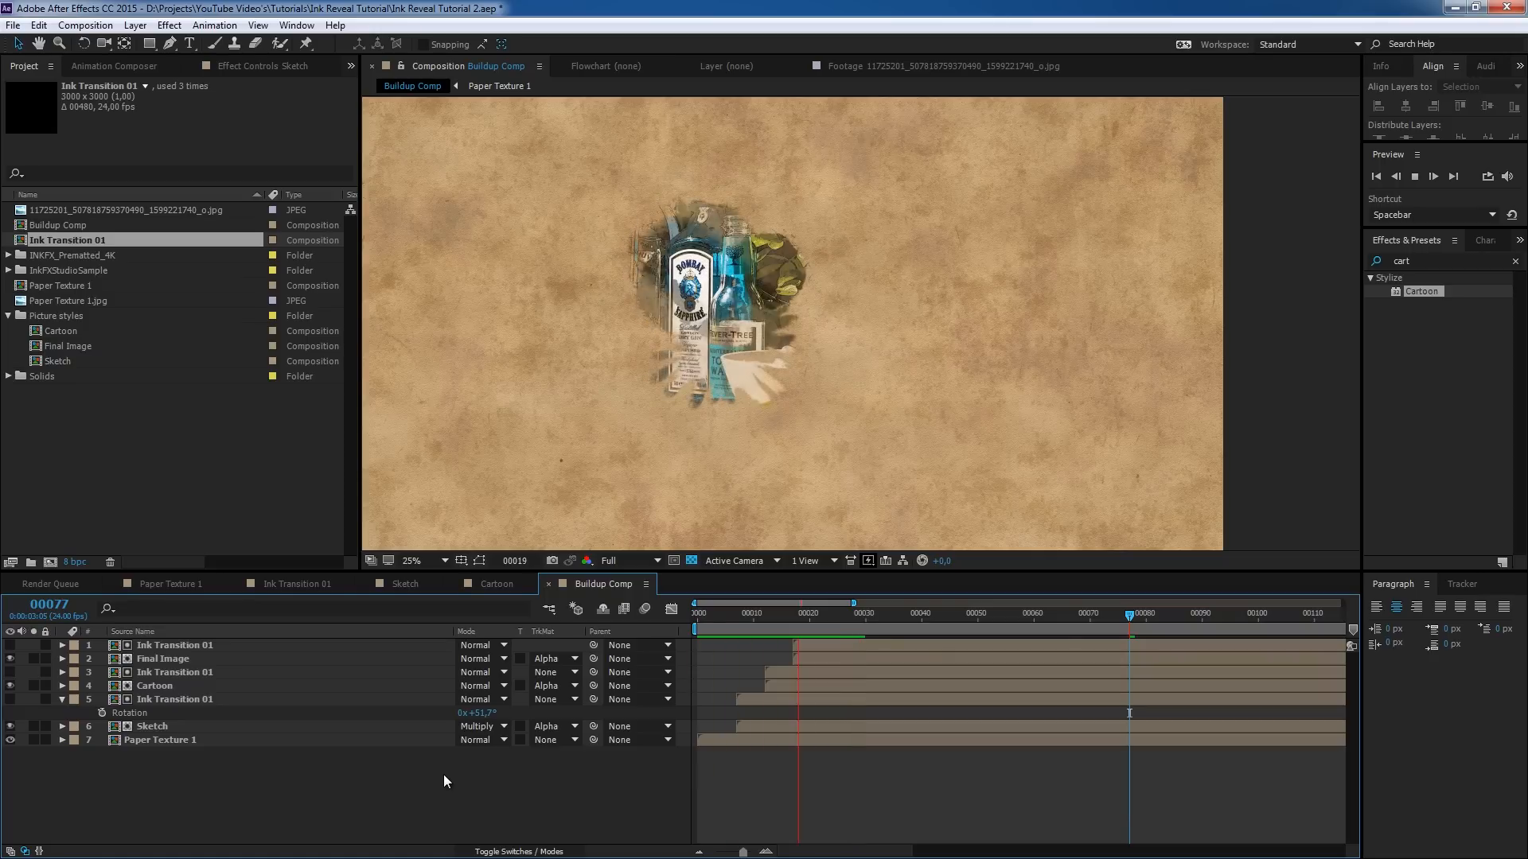
# - Stop at frame 19 and shift Cartoon, Final Image and their ink layers about 11 frames later, starting Cartoon near frame 23
pyautogui.click(838, 675)
pyautogui.click(761, 651)
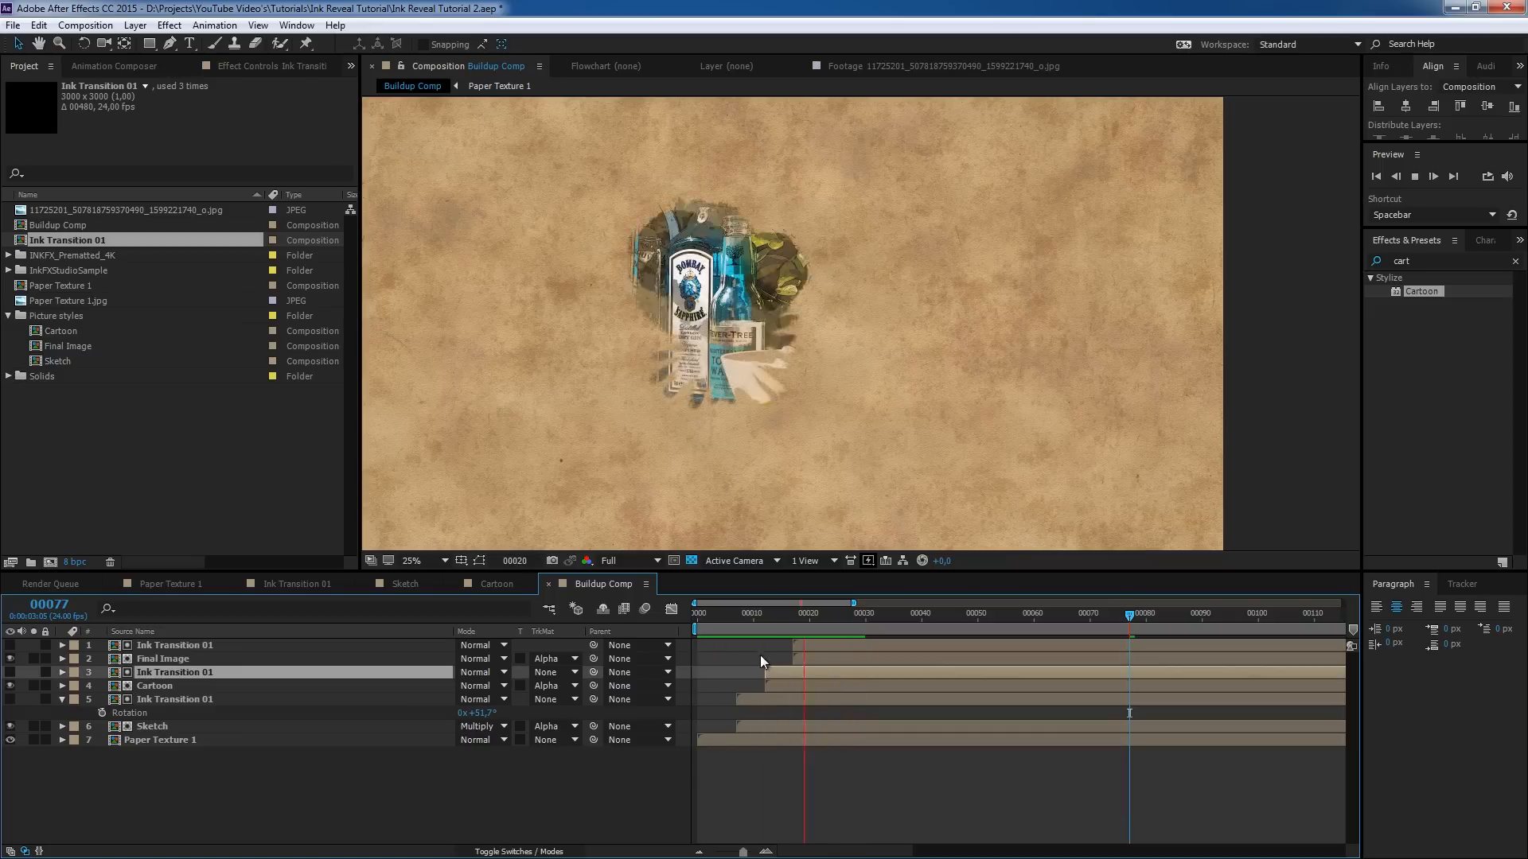
pyautogui.click(752, 618)
pyautogui.moveTo(748, 620); pyautogui.dragTo(804, 626)
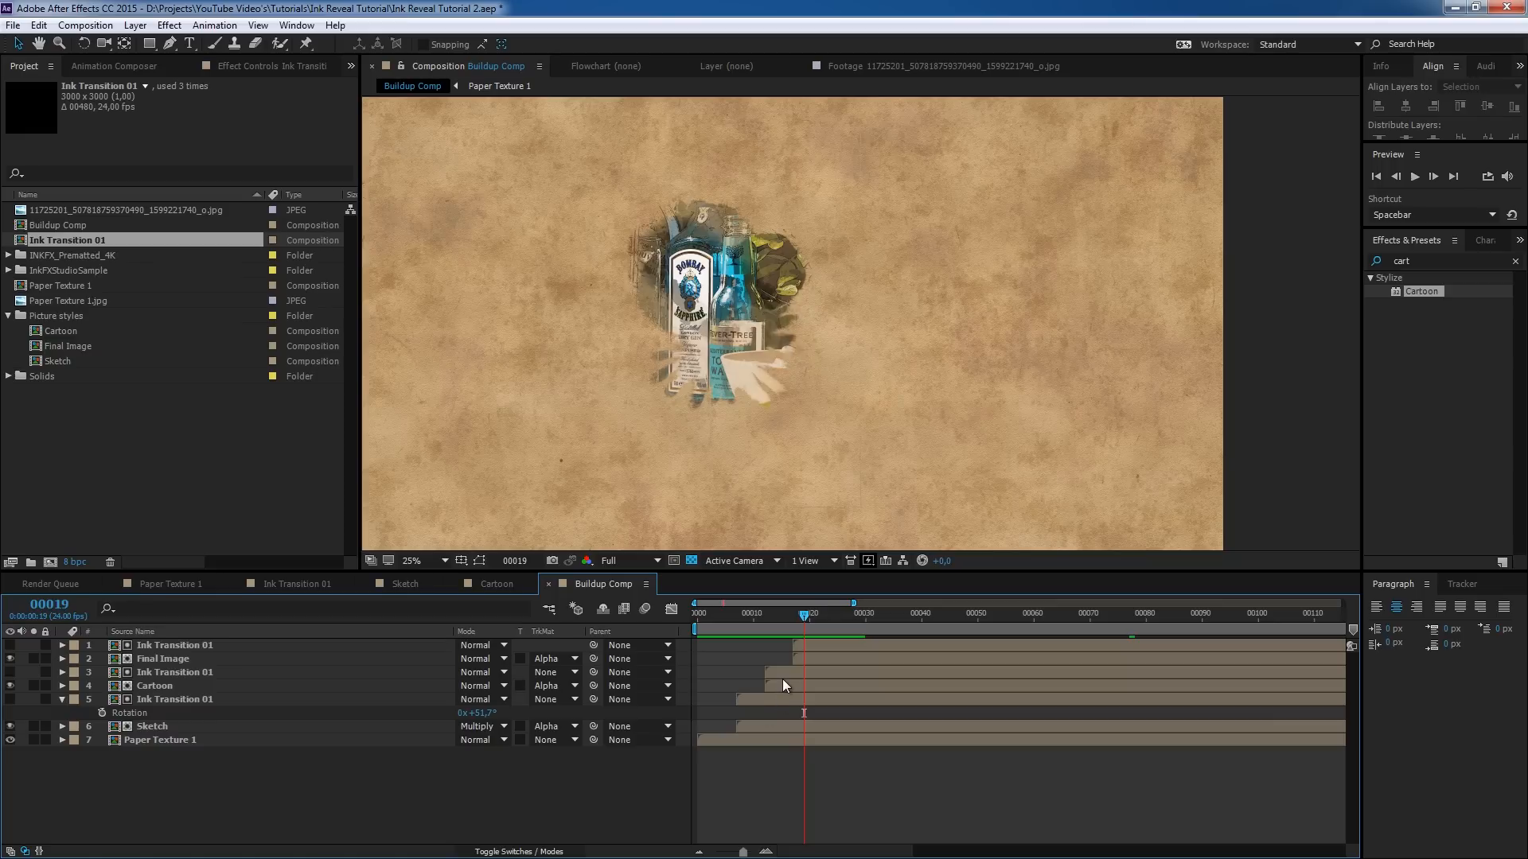
pyautogui.click(156, 685)
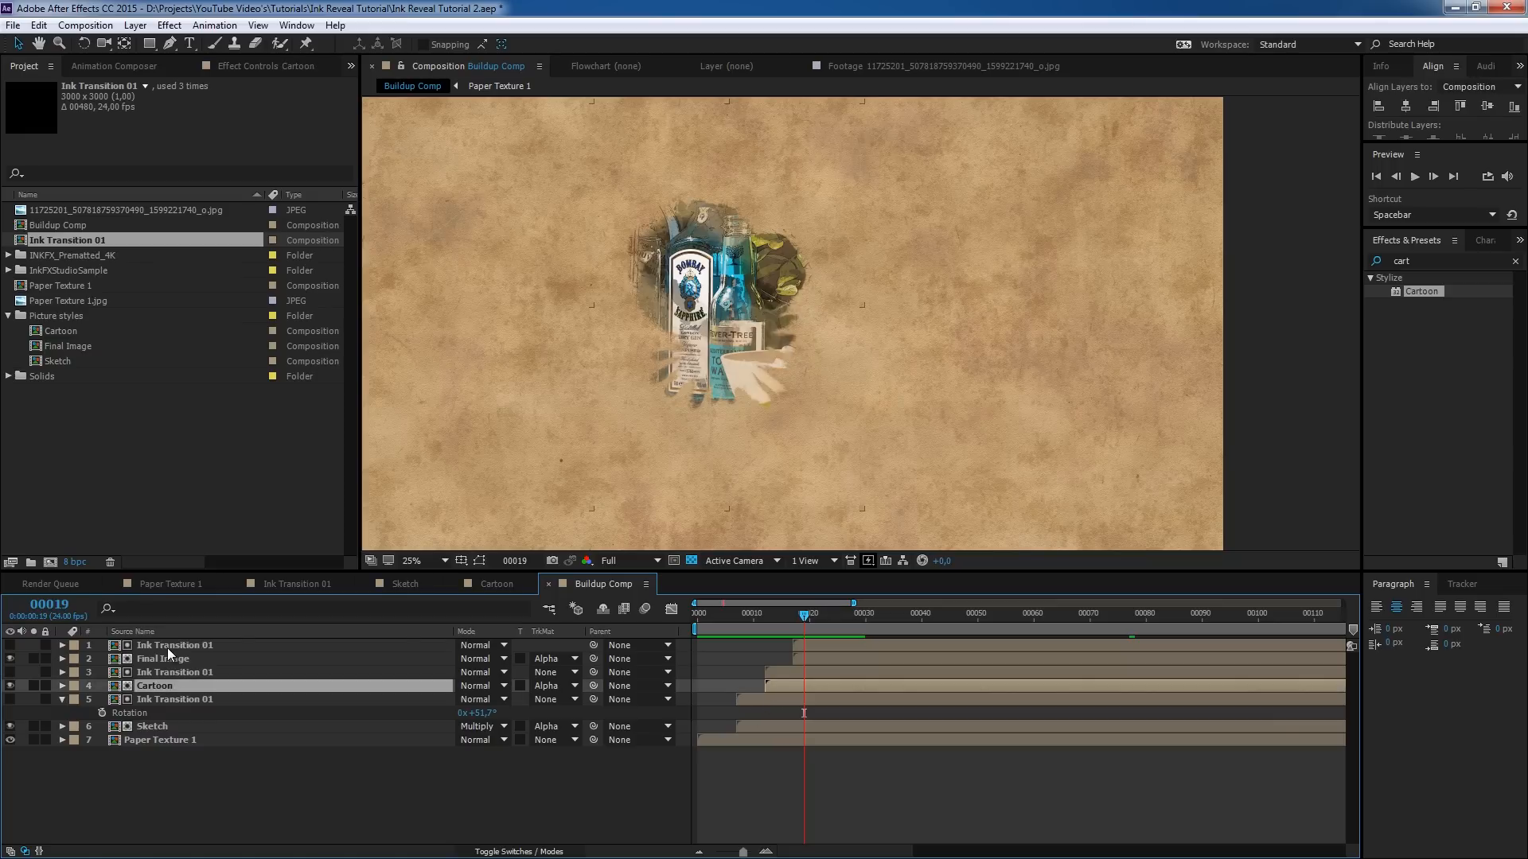
pyautogui.keyDown('shift'); pyautogui.click(167, 648); pyautogui.keyUp('shift')
pyautogui.moveTo(777, 687); pyautogui.dragTo(879, 698)
# - Move Final Image and its Ink Transition 01 layer to start at about frame 42, and preview the reveal
pyautogui.click(877, 657)
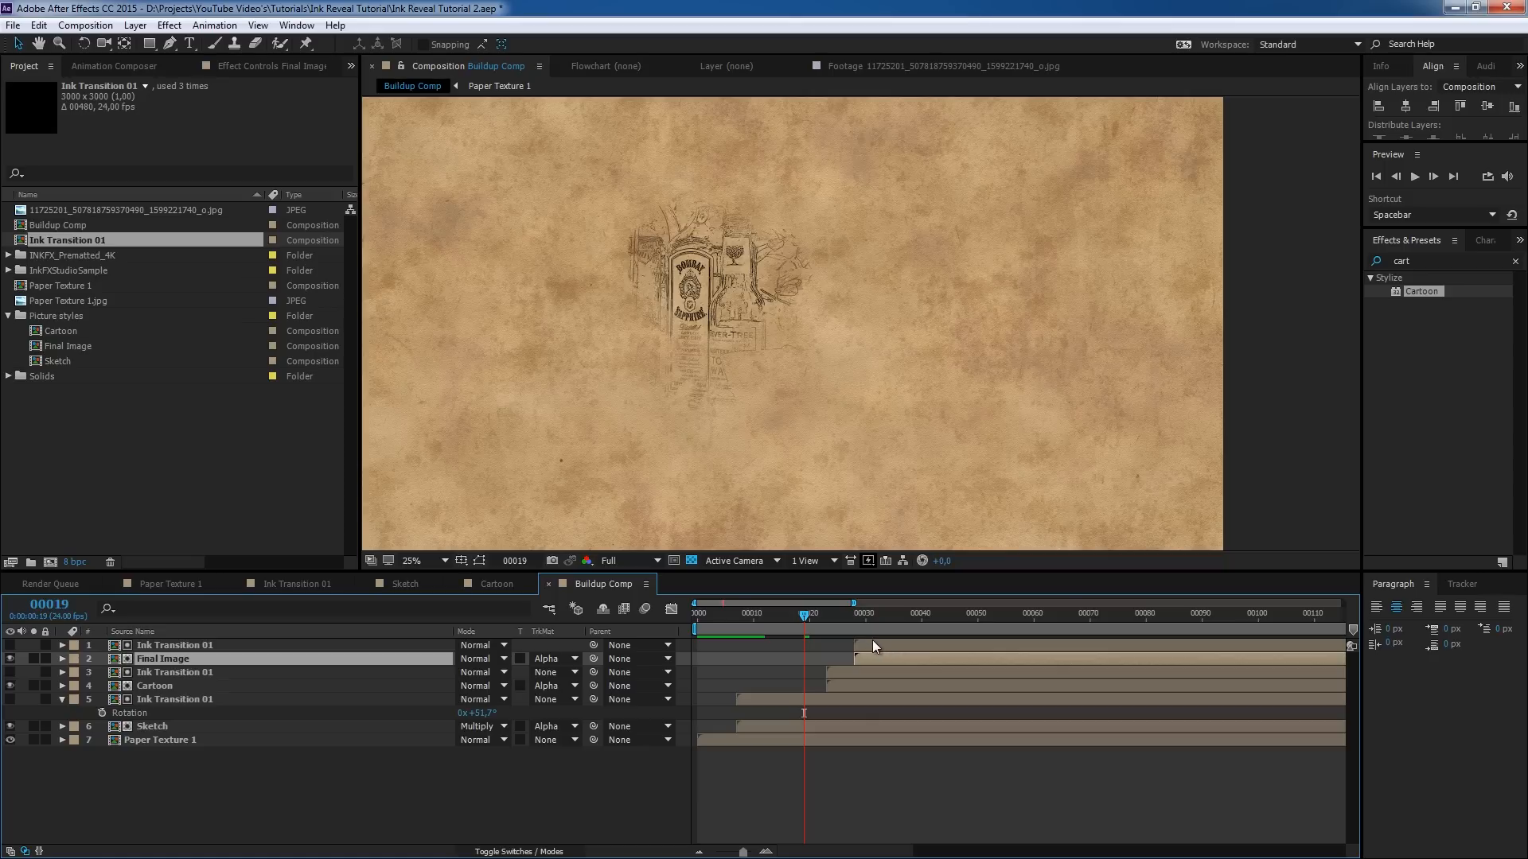
pyautogui.click(877, 643)
pyautogui.keyDown('shift'); pyautogui.click(871, 656); pyautogui.keyUp('shift')
pyautogui.moveTo(871, 656); pyautogui.dragTo(958, 652)
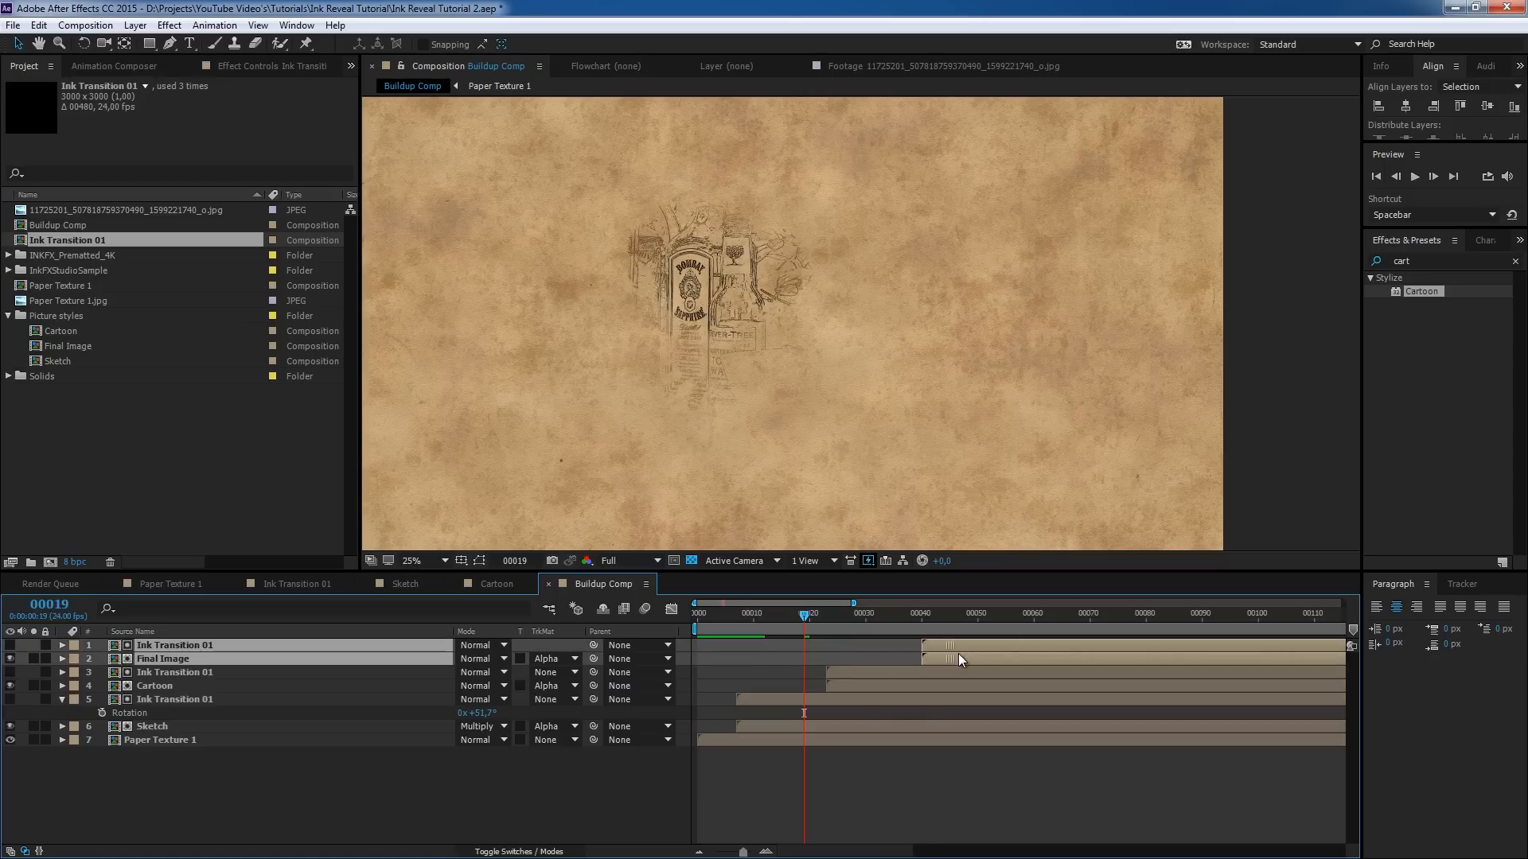
pyautogui.click(876, 776)
pyautogui.press('space')
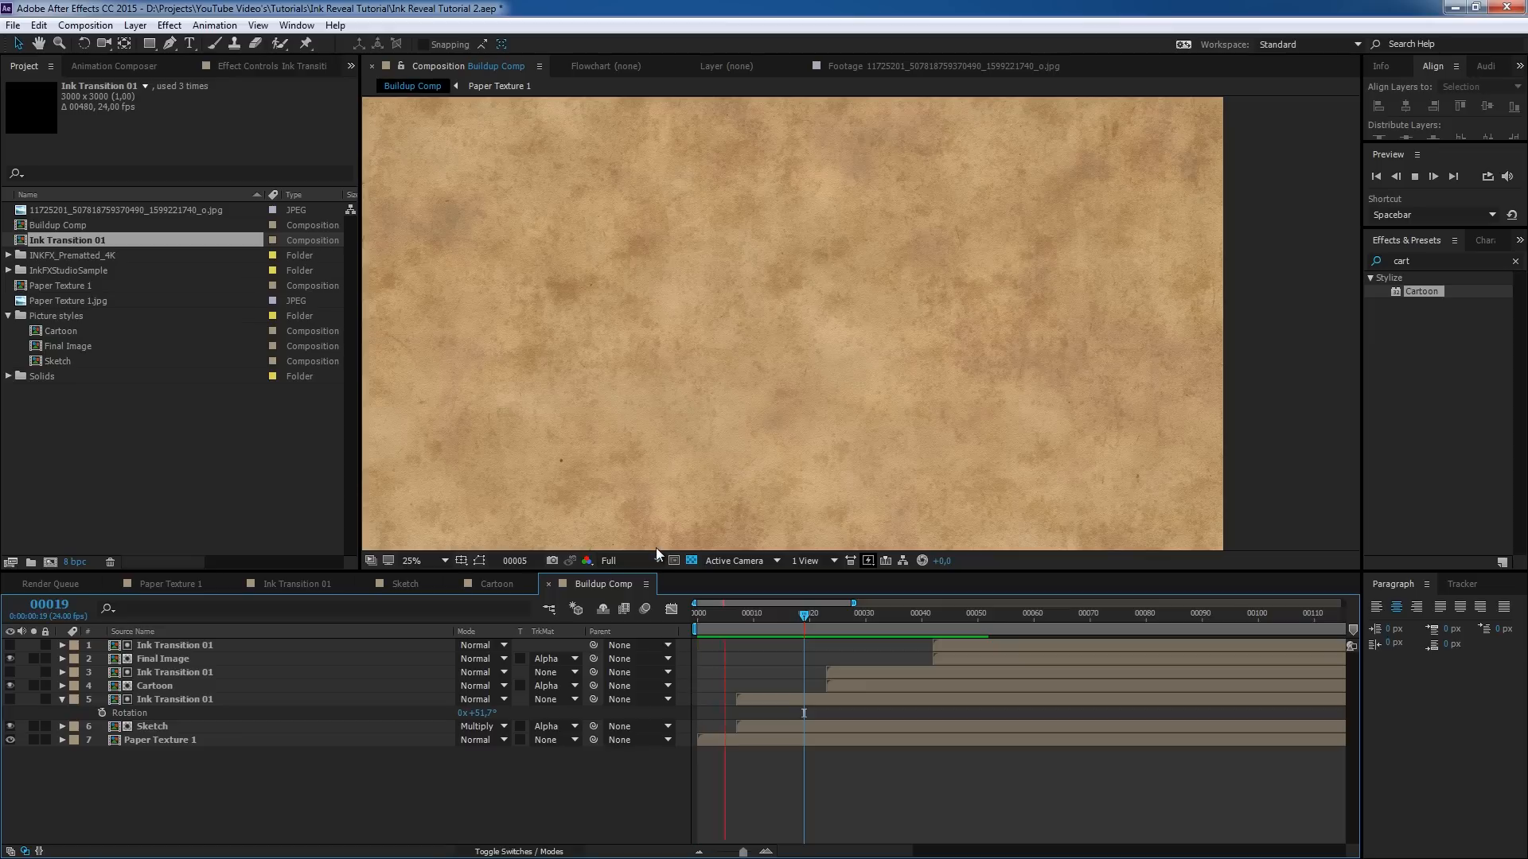
# - At frame 45, add Ink FX 17 Done.mov above all layers, place it beside the bottles' lower left and scale it to 62%
pyautogui.click(949, 622)
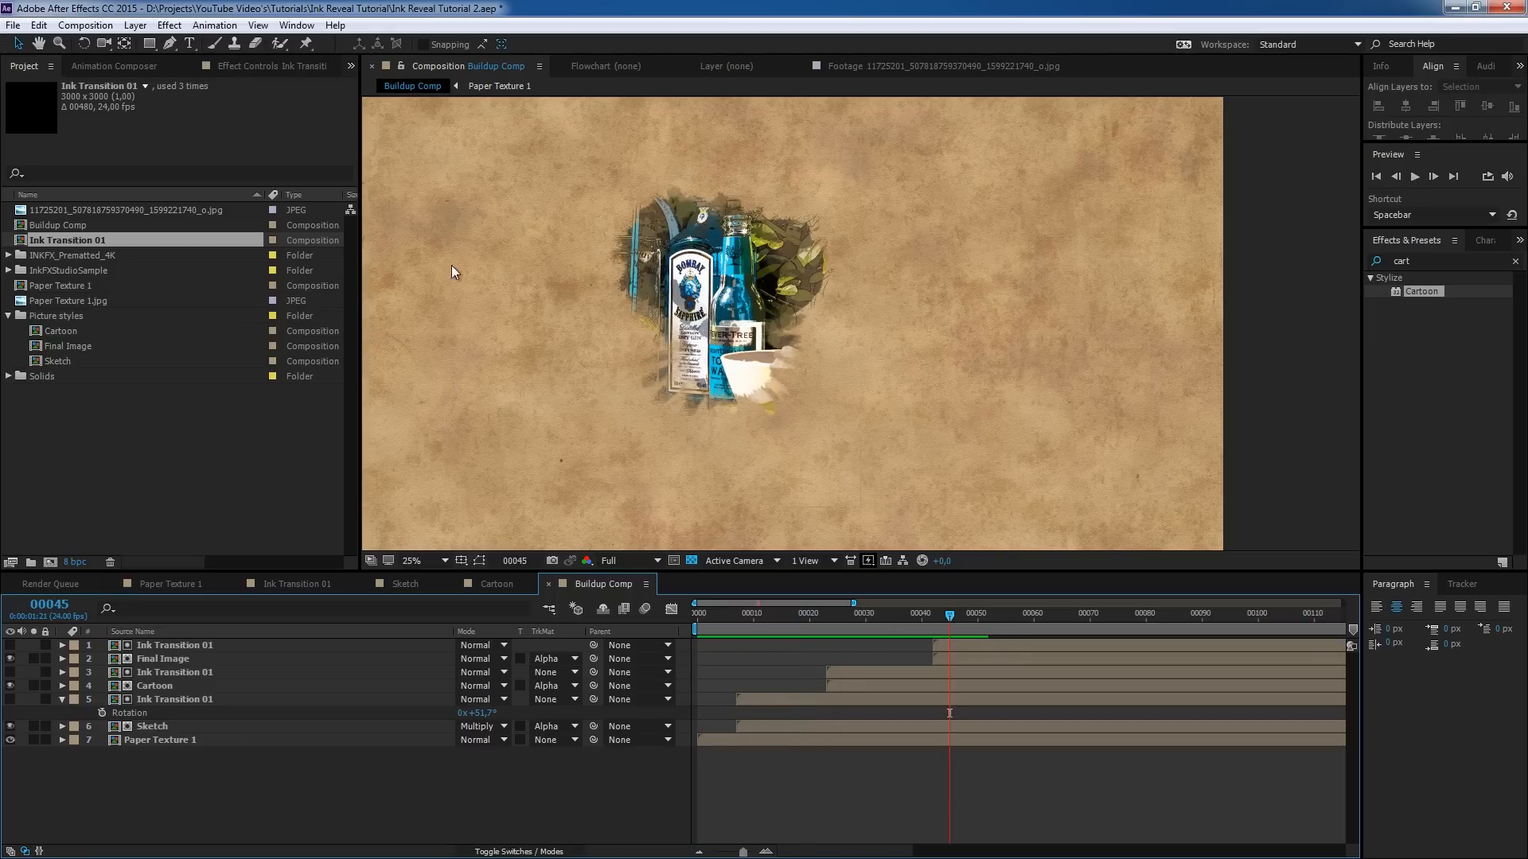
pyautogui.click(9, 256)
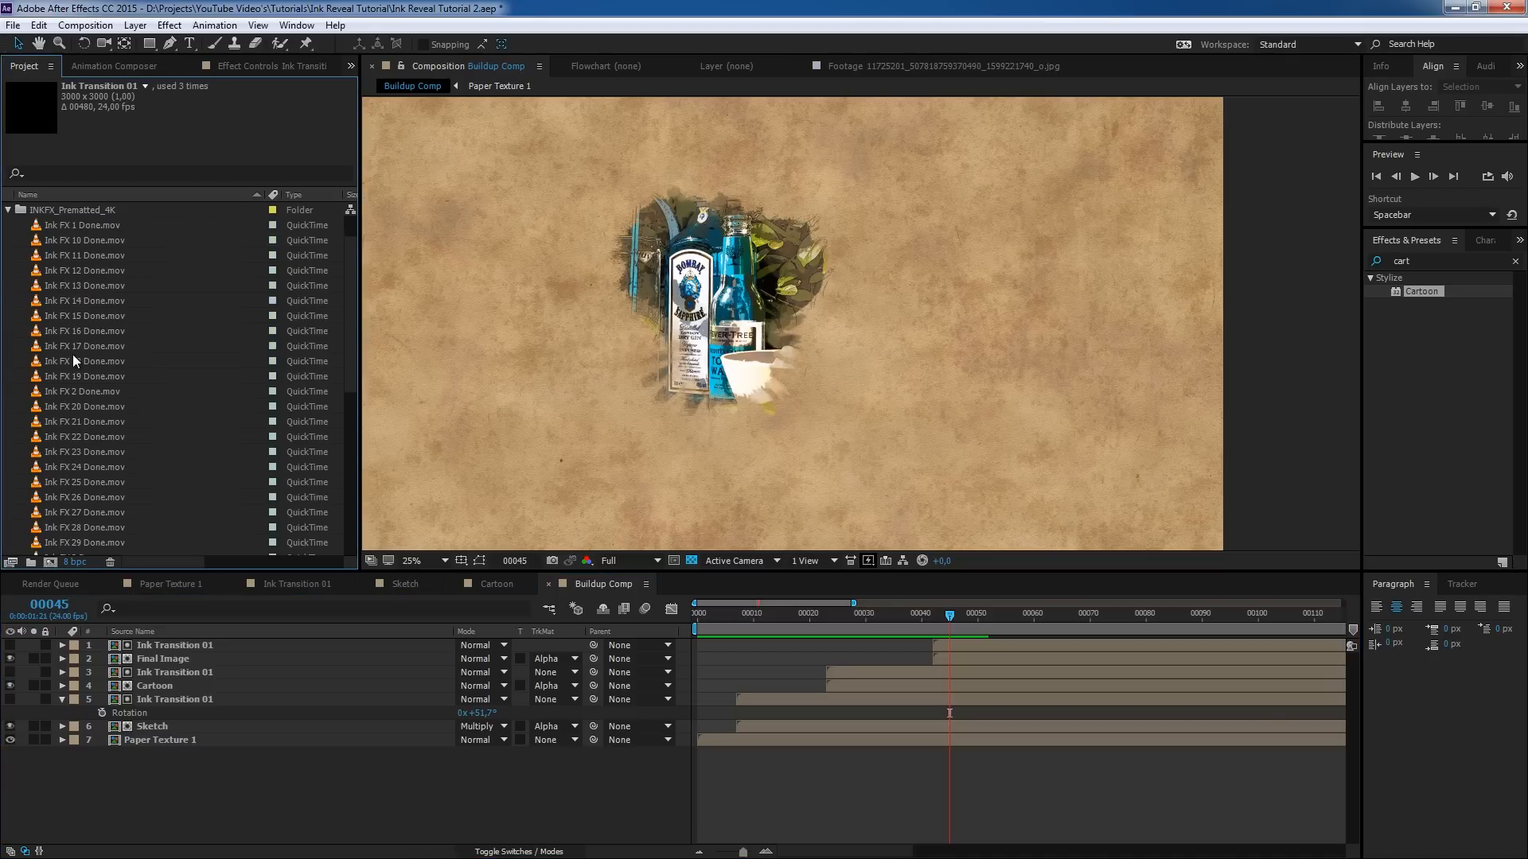
pyautogui.moveTo(84, 347); pyautogui.dragTo(158, 642)
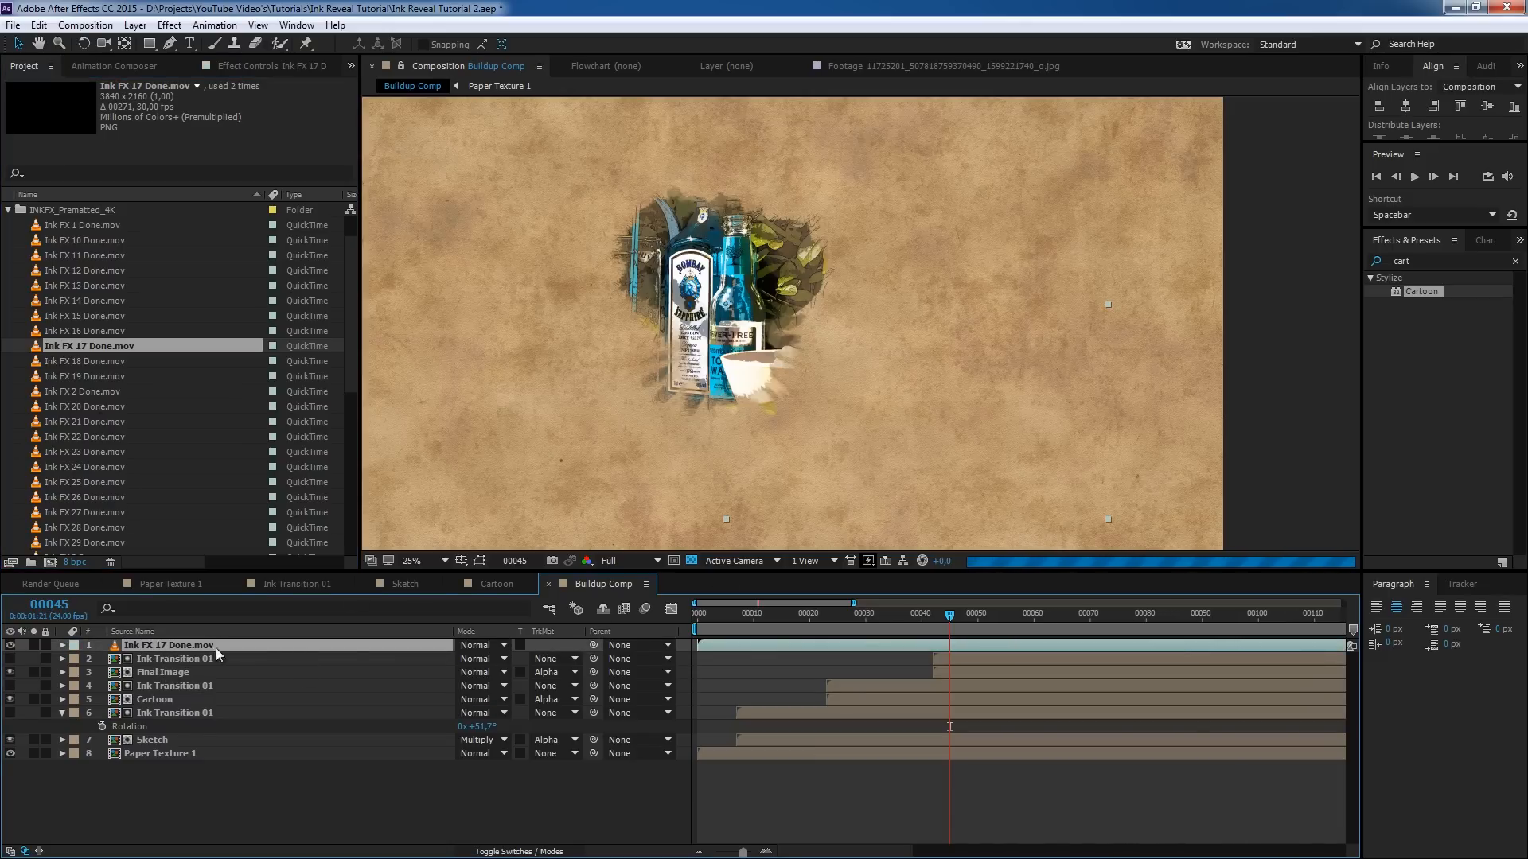
pyautogui.moveTo(724, 312)
pyautogui.mouseDown()
pyautogui.moveTo(631, 365)
pyautogui.moveTo(661, 378)
pyautogui.mouseUp()
pyautogui.press('s')
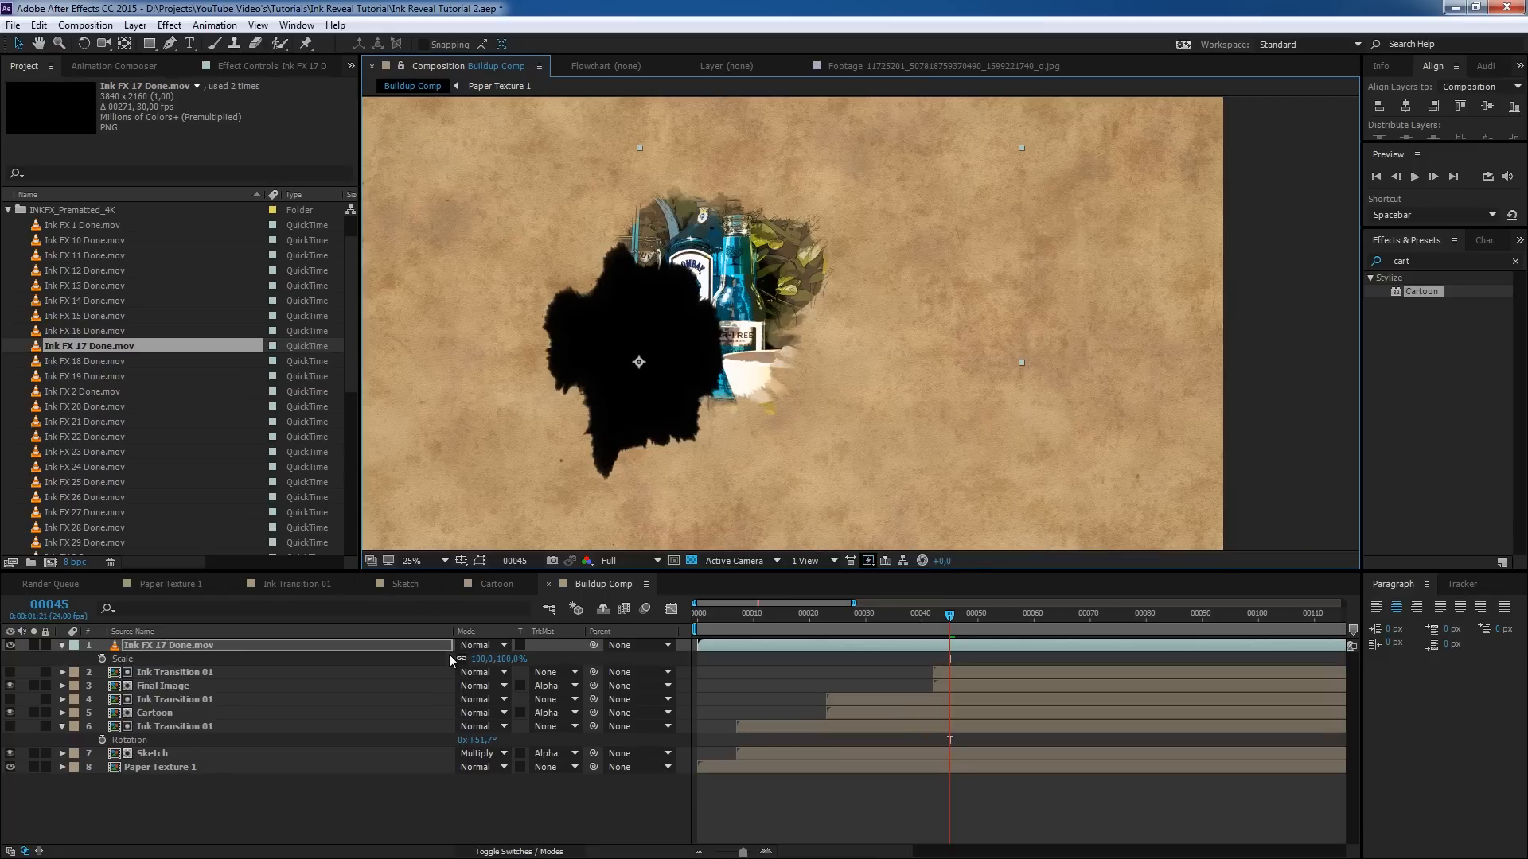
pyautogui.moveTo(462, 663); pyautogui.dragTo(457, 666)
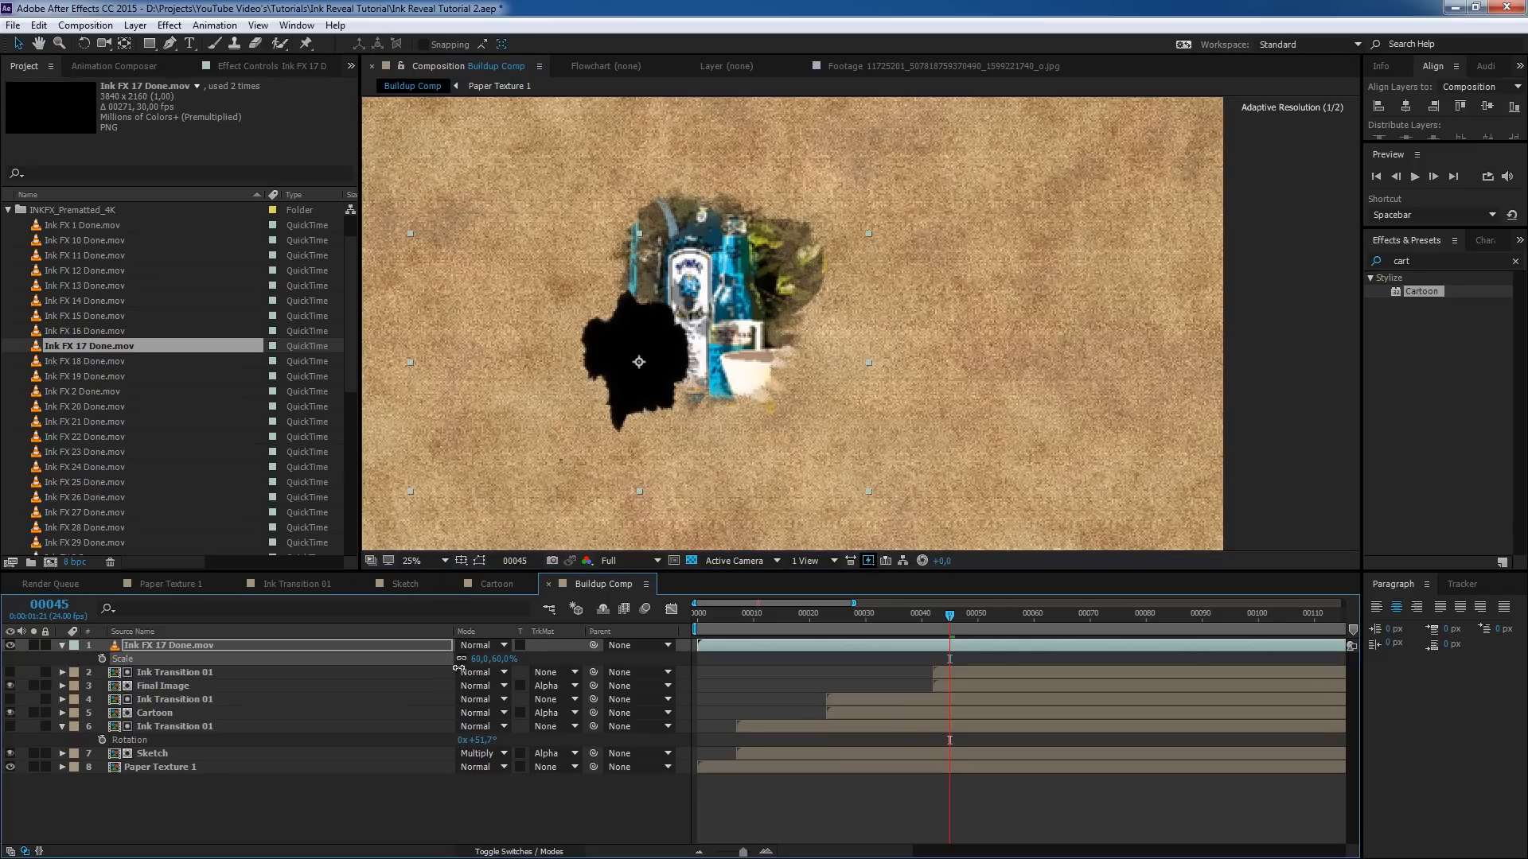
# - Try the Darken, Multiply and Classic Color Burn blending modes on the Ink FX 17 layer
pyautogui.click(483, 647)
pyautogui.click(536, 215)
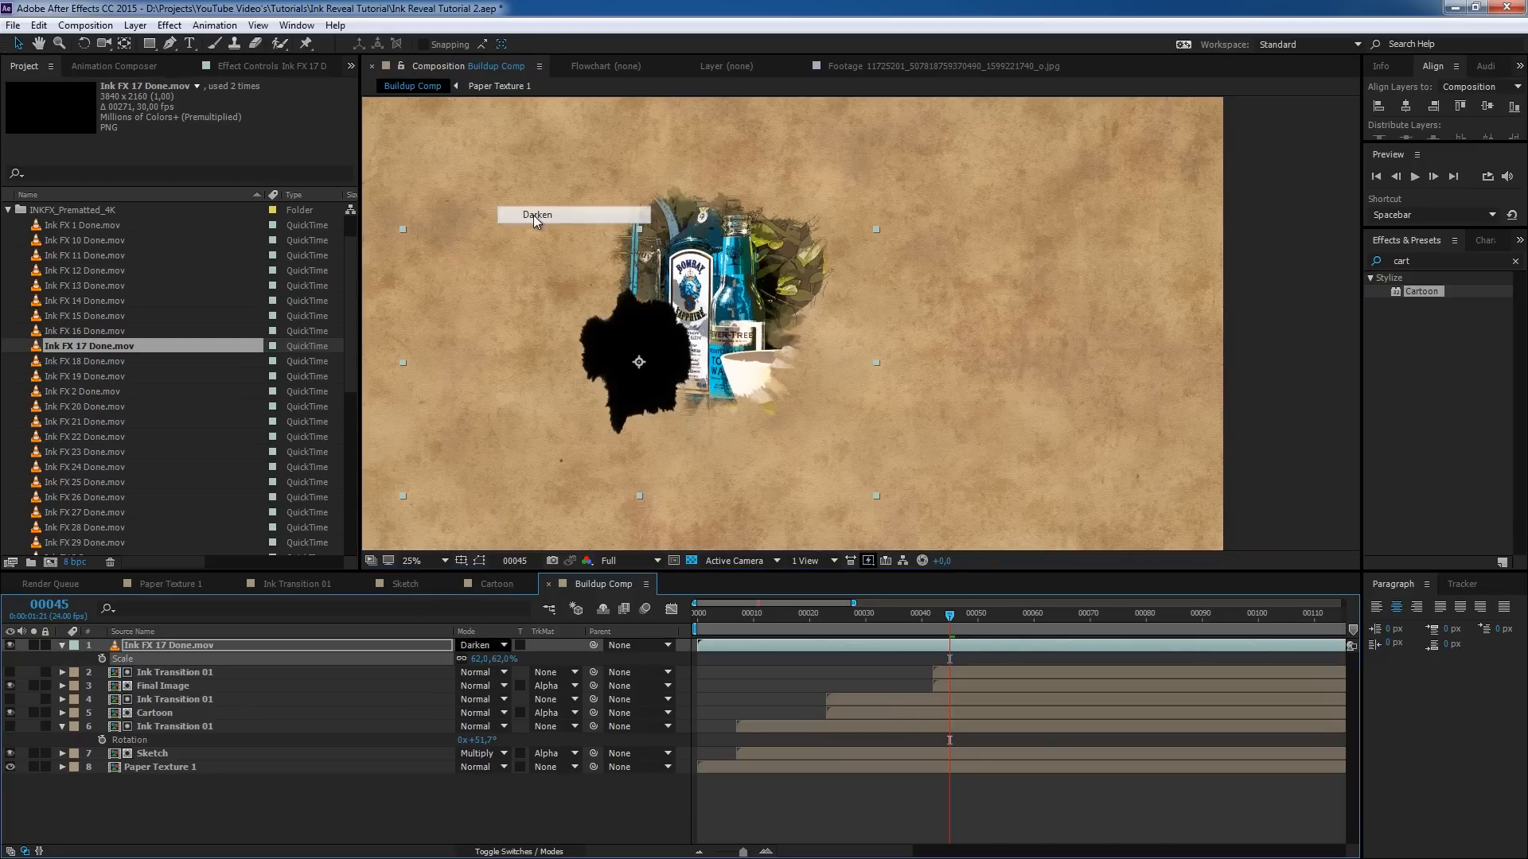
pyautogui.click(481, 647)
pyautogui.click(542, 233)
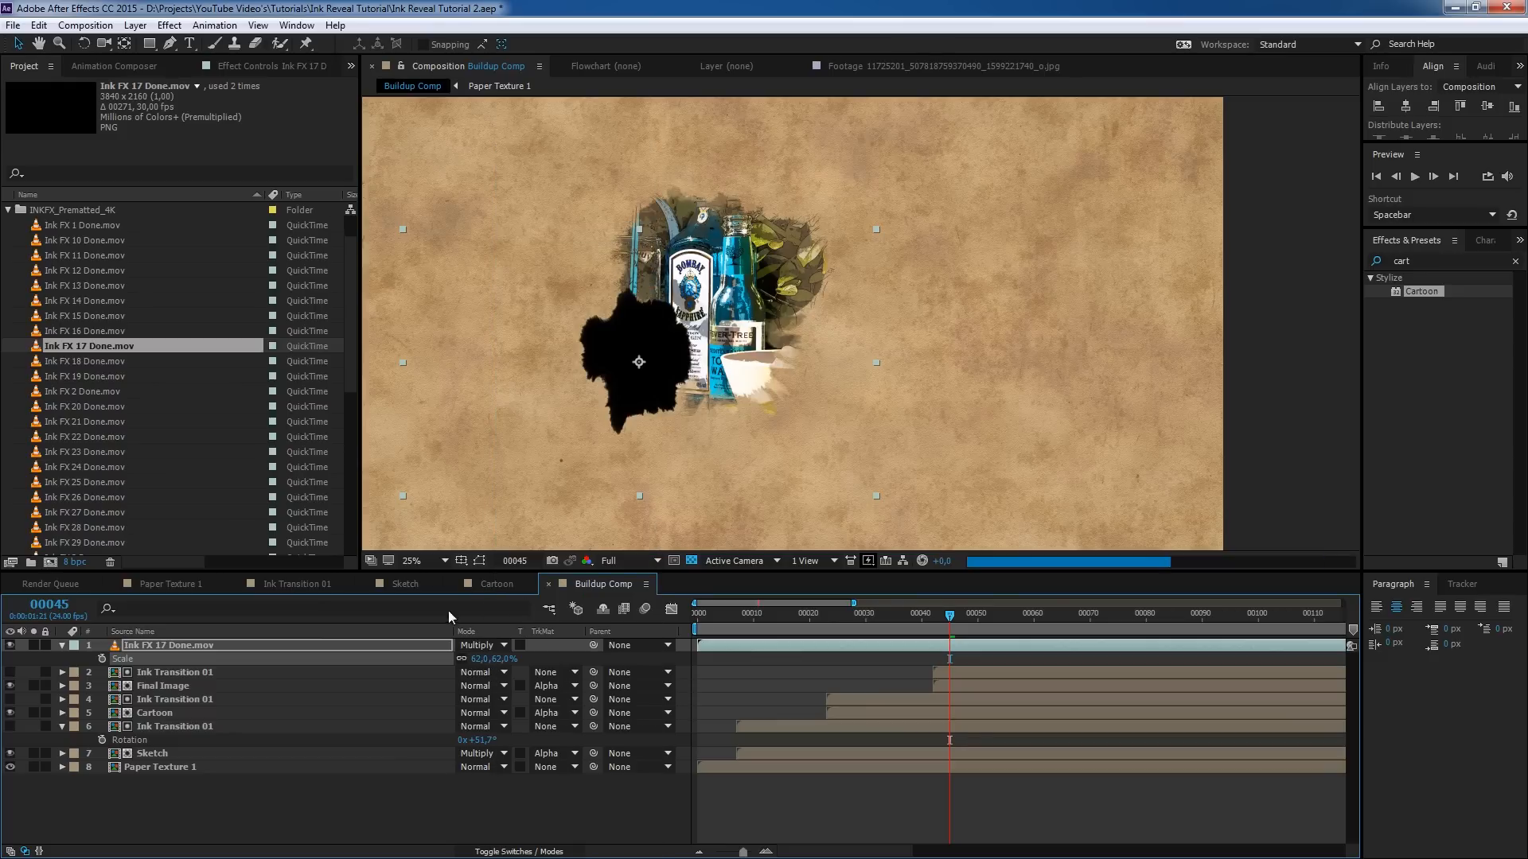
pyautogui.click(478, 646)
pyautogui.click(557, 267)
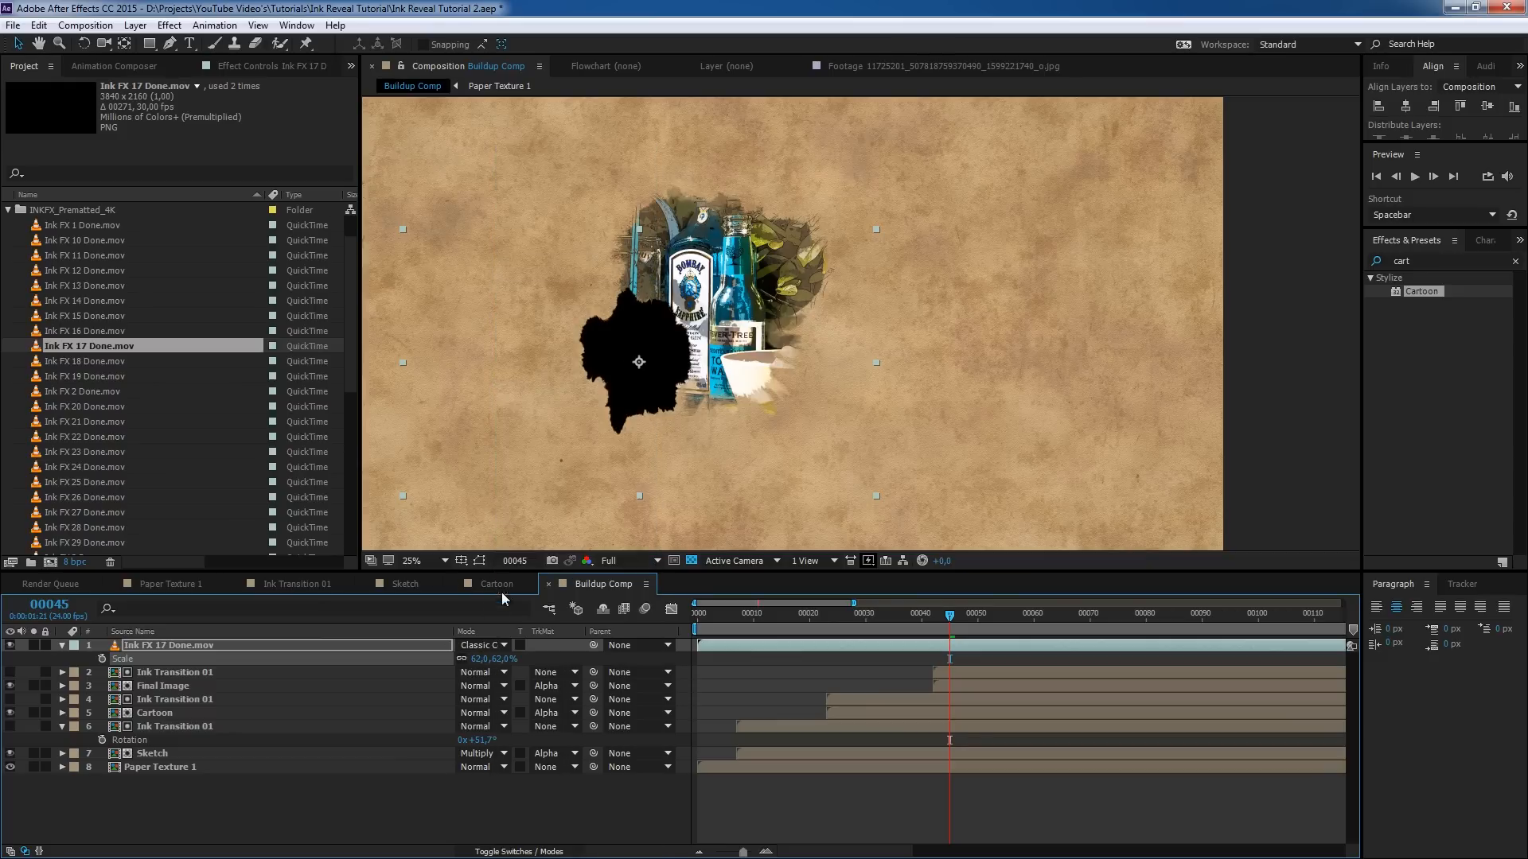
# - Set the Ink FX 17 layer's blending mode to Overlay and nudge the splat slightly away from the bottles
pyautogui.click(487, 648)
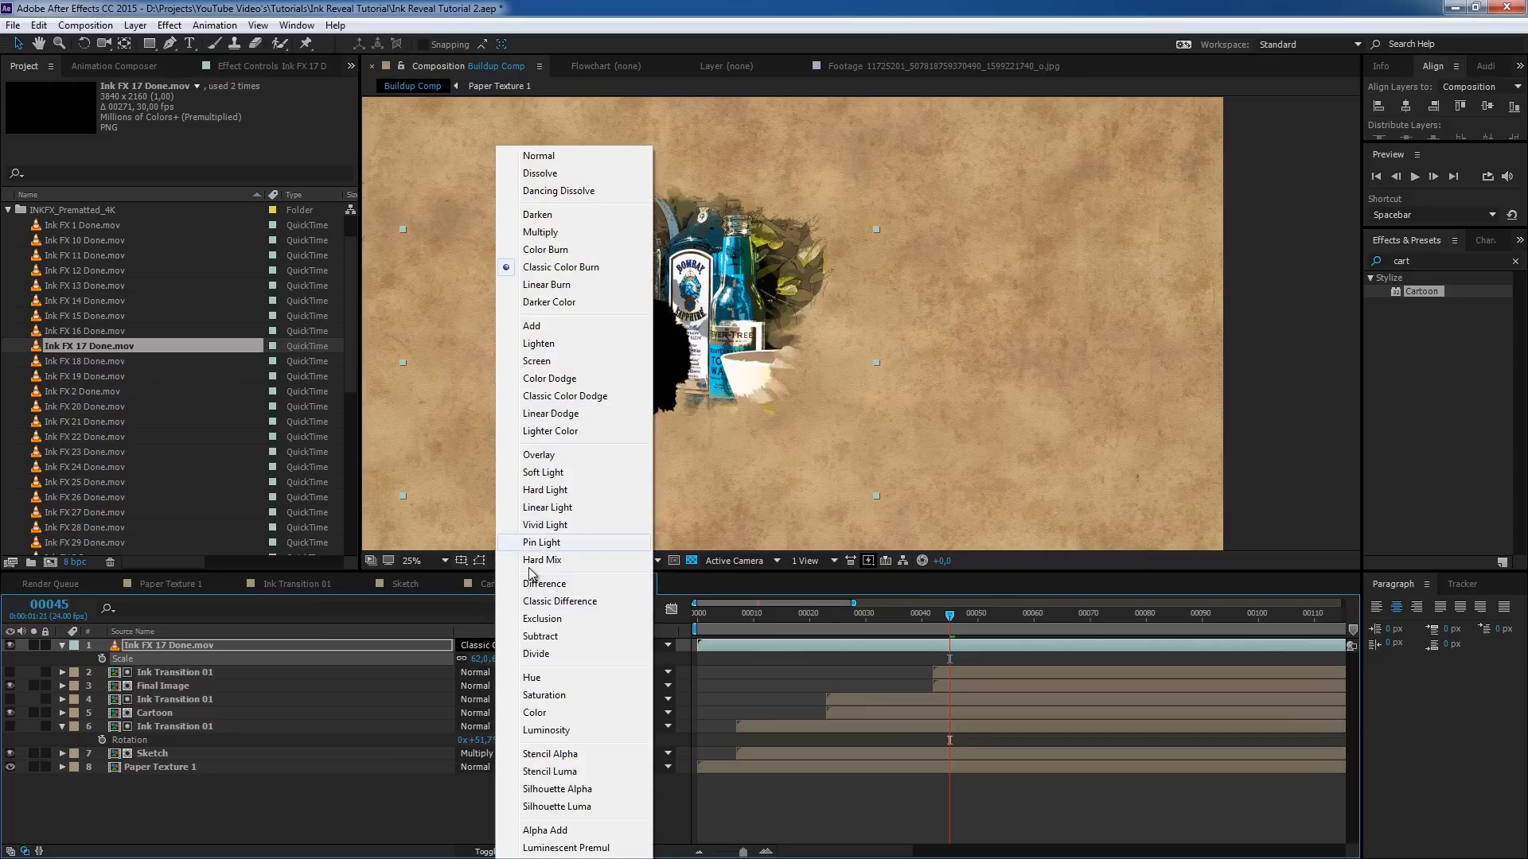
pyautogui.click(540, 455)
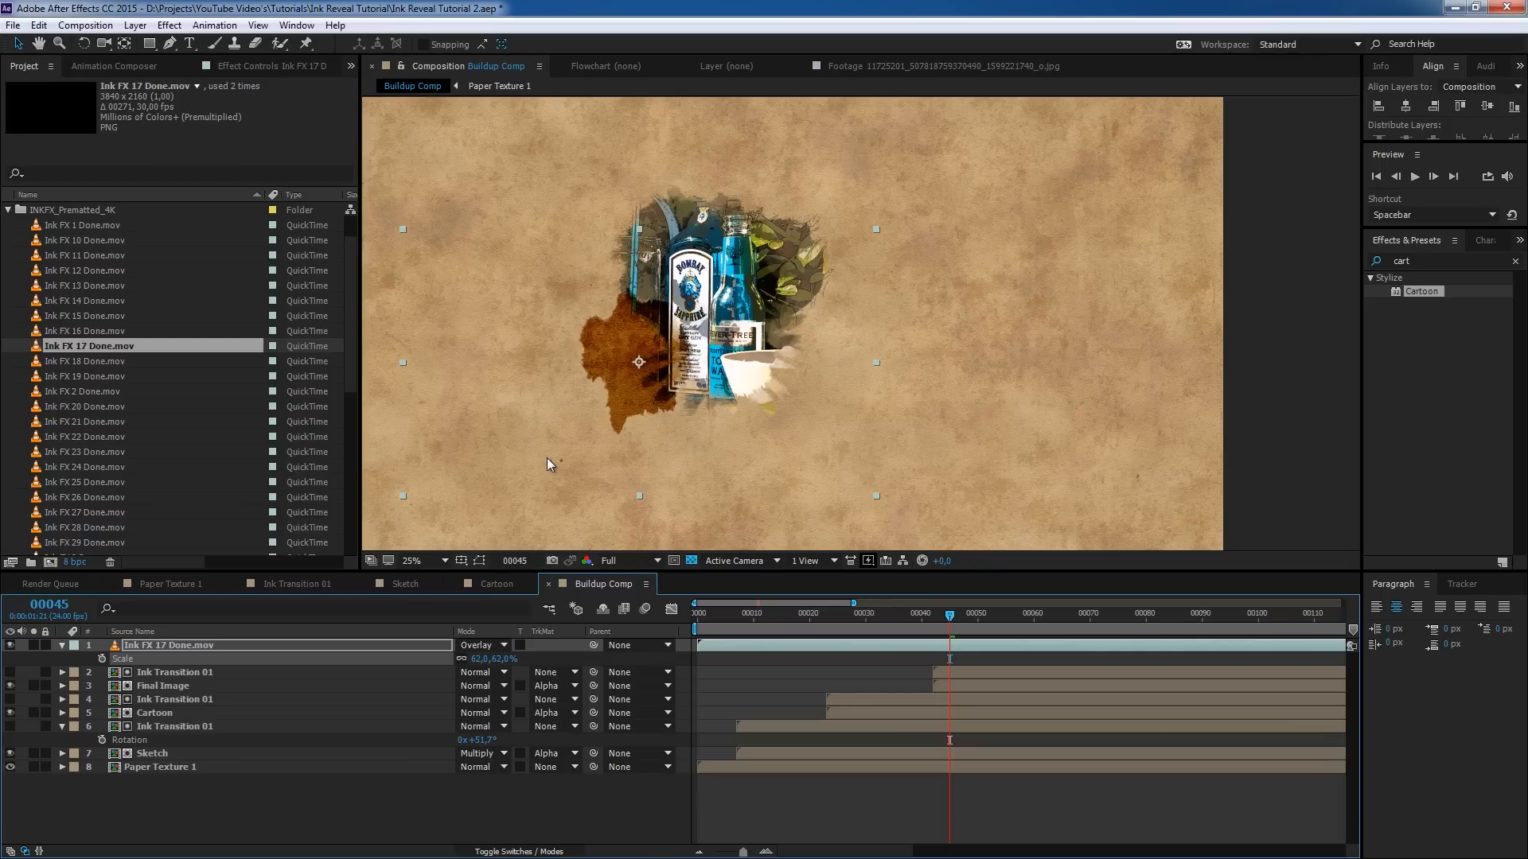
pyautogui.moveTo(641, 366); pyautogui.dragTo(628, 372)
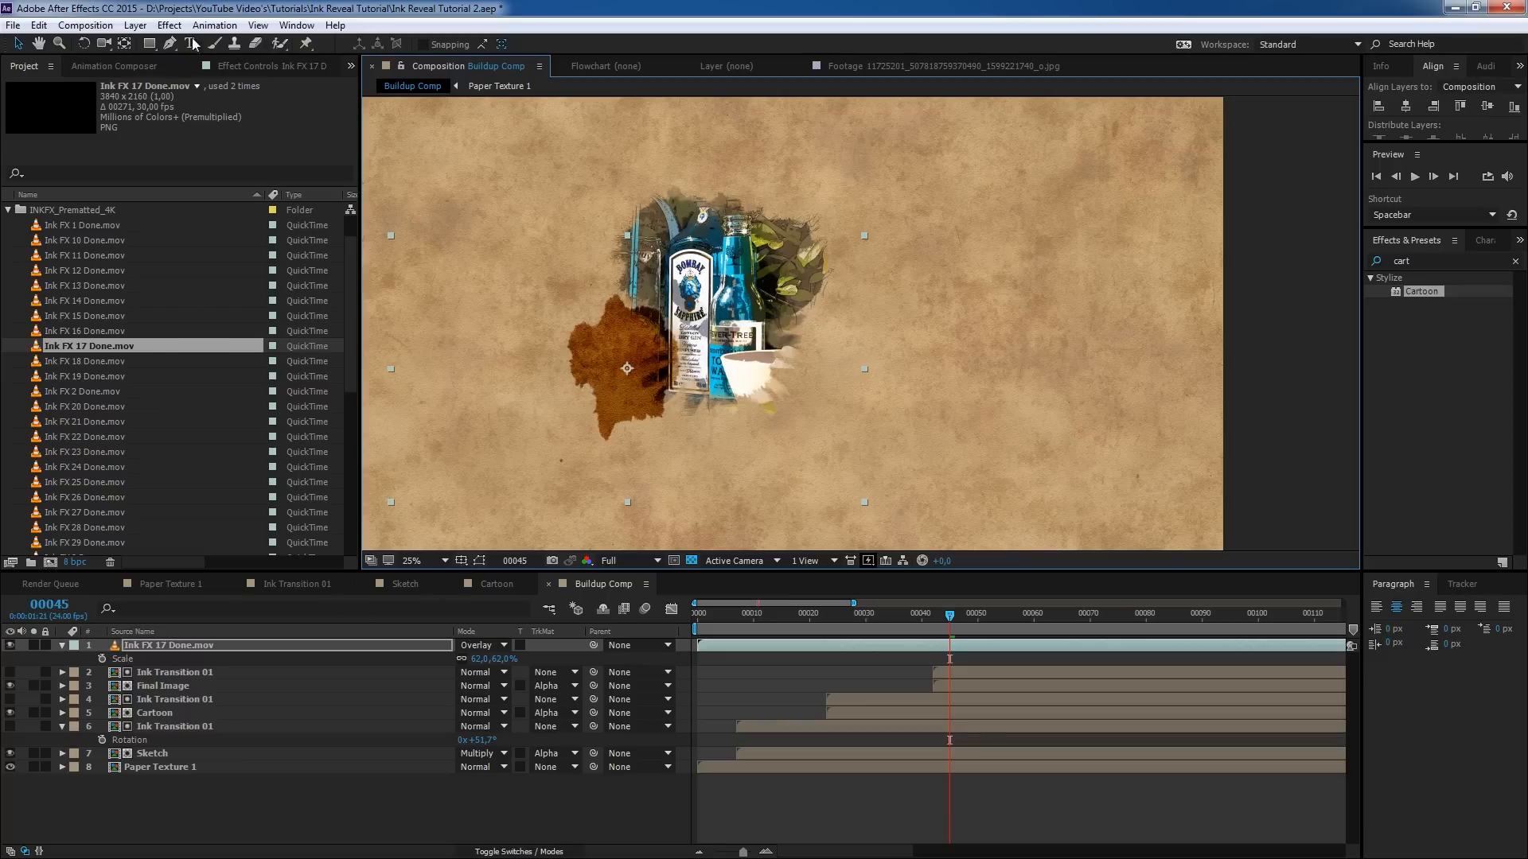
# - Apply the Tritone effect to the Ink FX 17 layer and set its Shadows colour to AAA536, sampled from the picture's foliage
pyautogui.click(169, 25)
pyautogui.moveTo(216, 196)
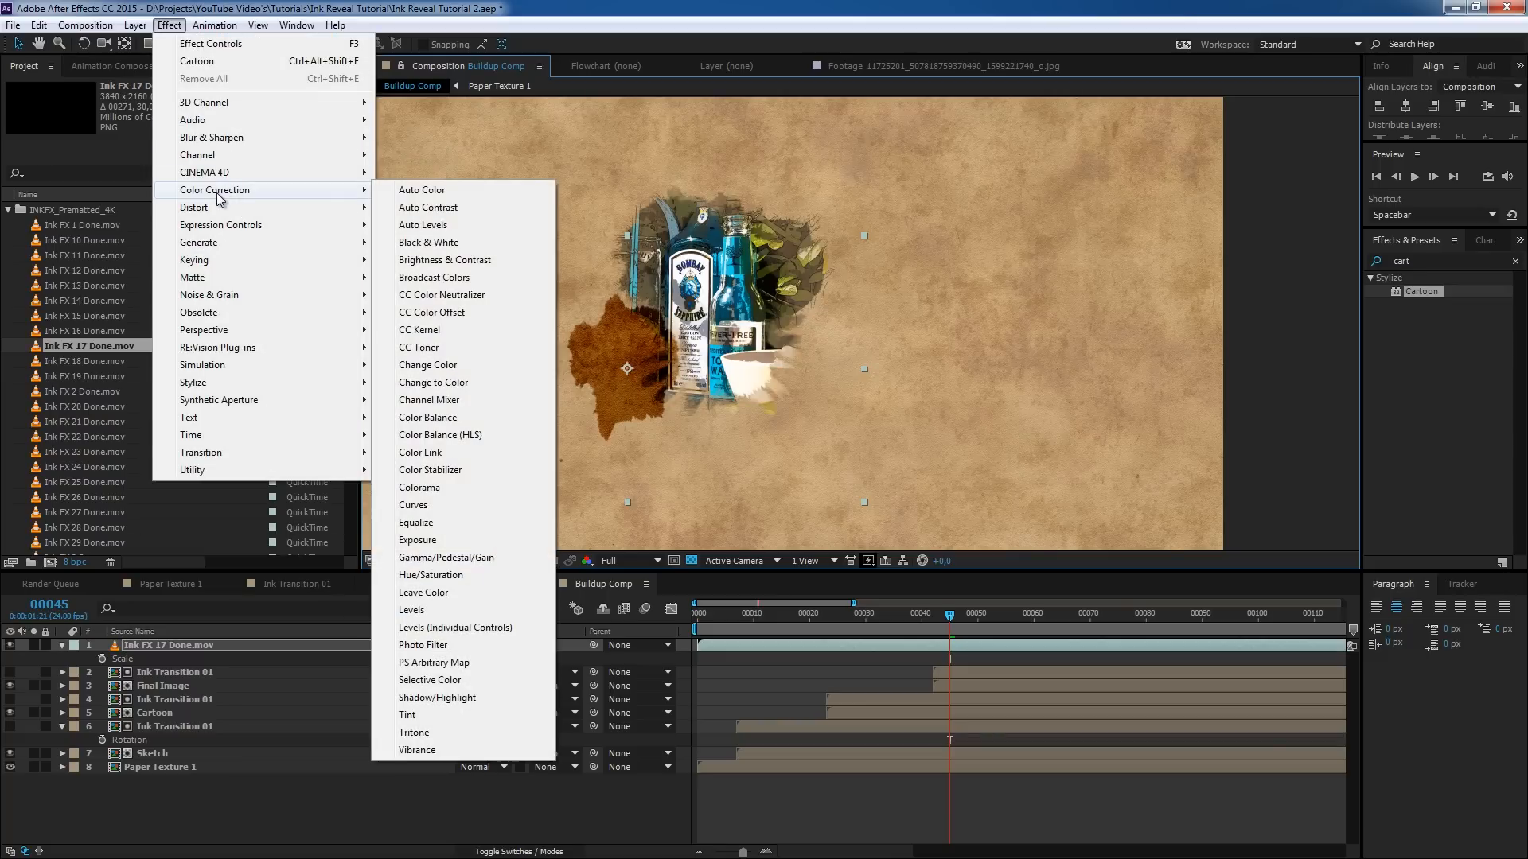
pyautogui.click(411, 733)
pyautogui.click(200, 140)
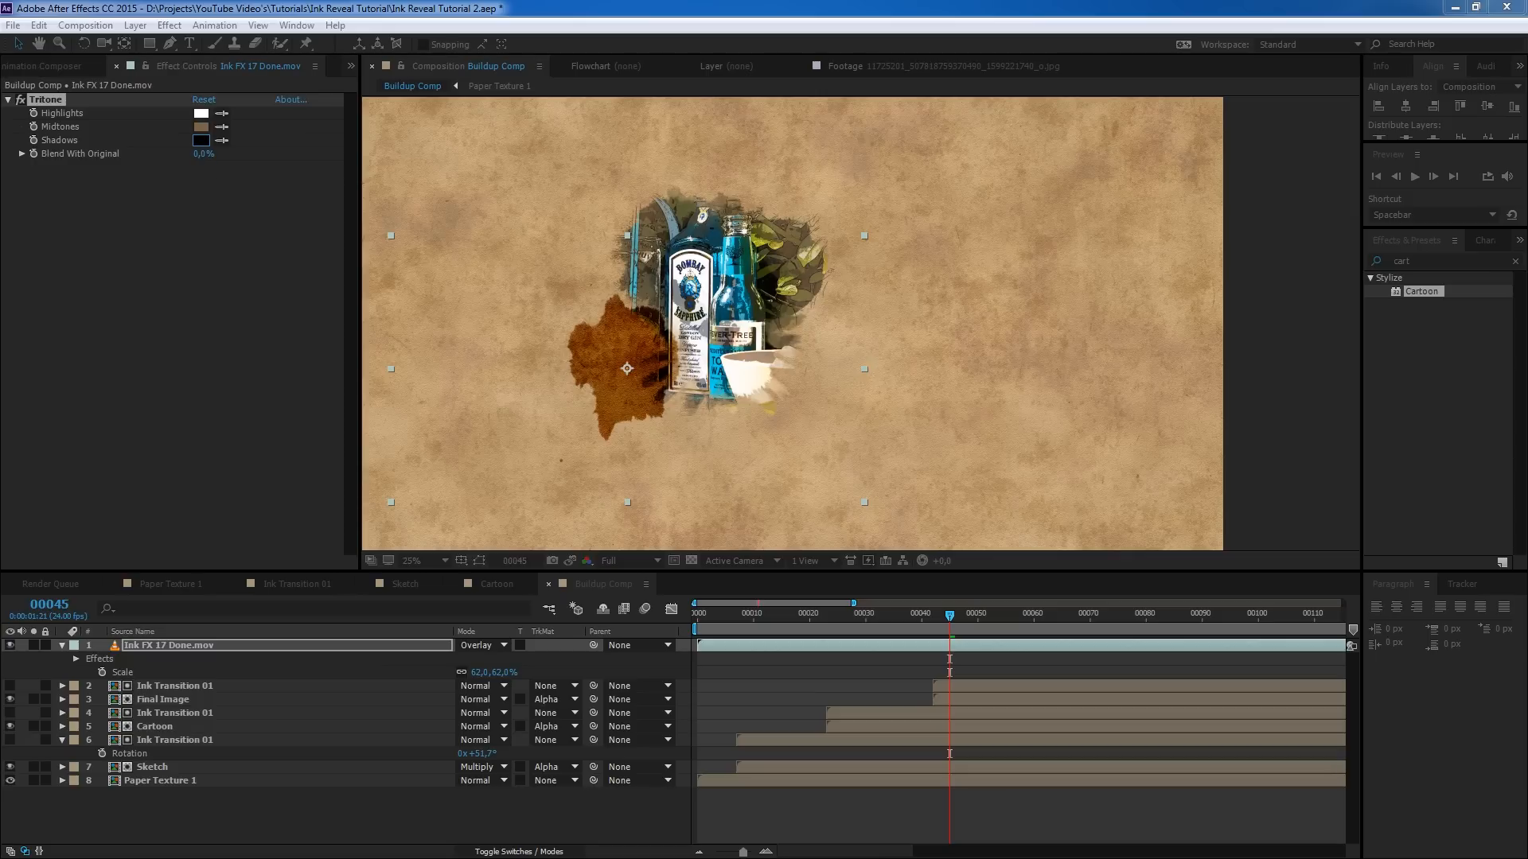
pyautogui.moveTo(84, 129); pyautogui.dragTo(1151, 333)
pyautogui.click(492, 517)
pyautogui.moveTo(1112, 494); pyautogui.dragTo(1112, 447)
pyautogui.click(1210, 437)
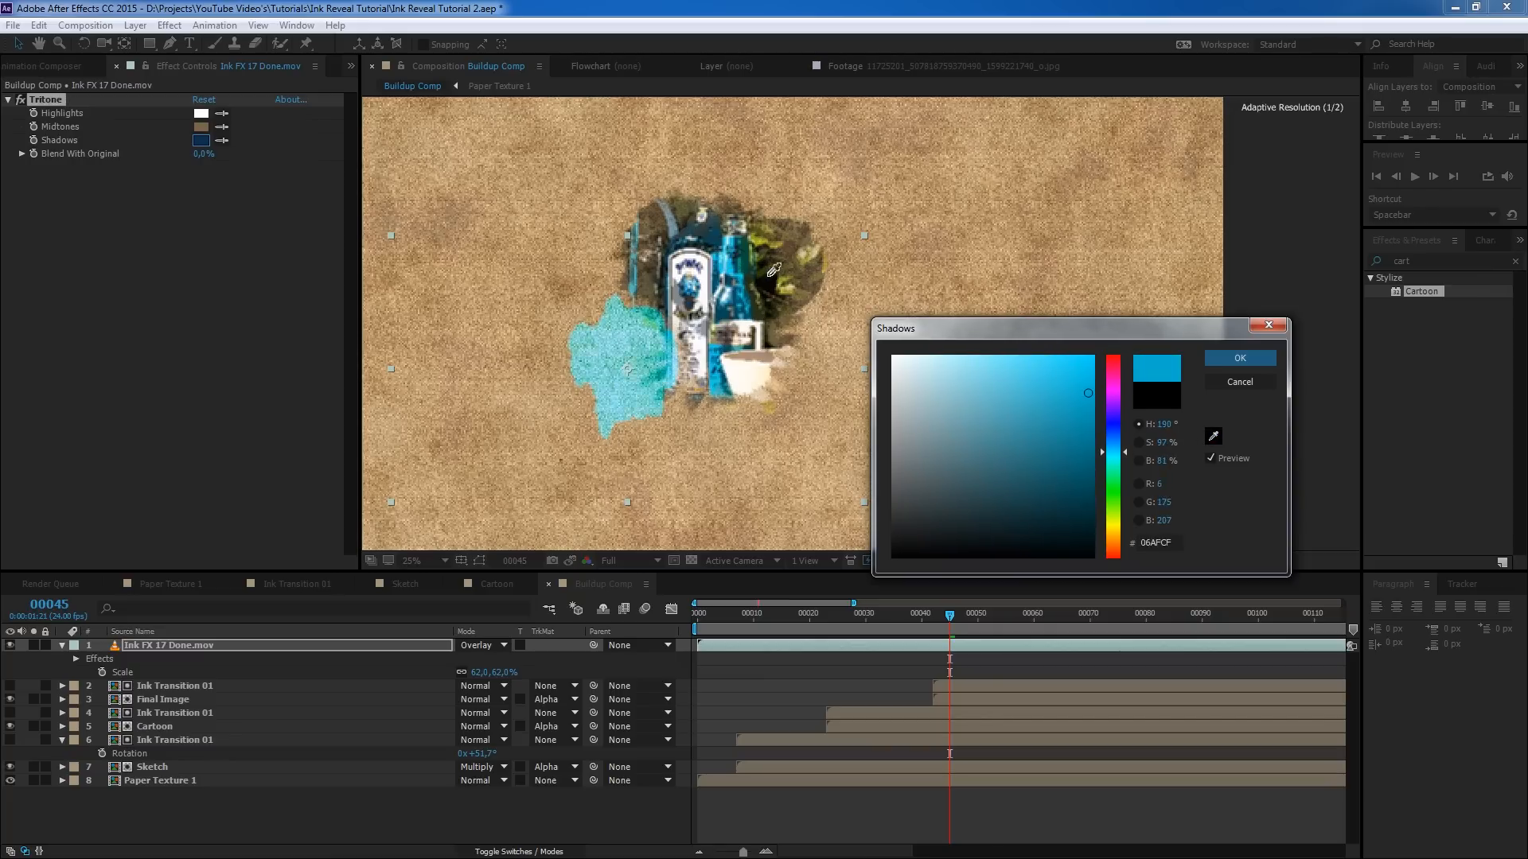
pyautogui.click(796, 271)
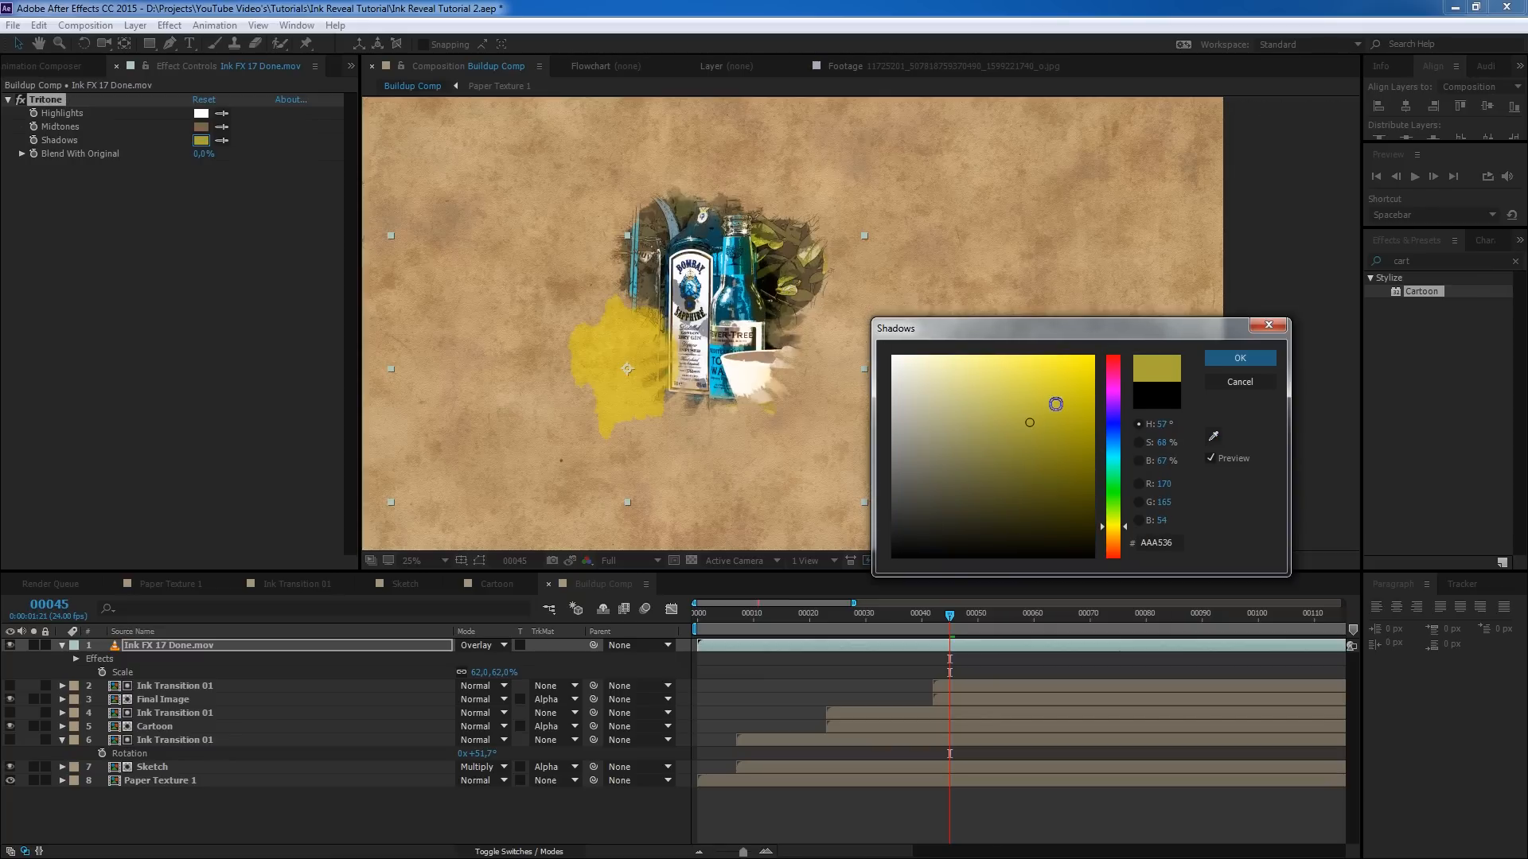
pyautogui.click(1240, 358)
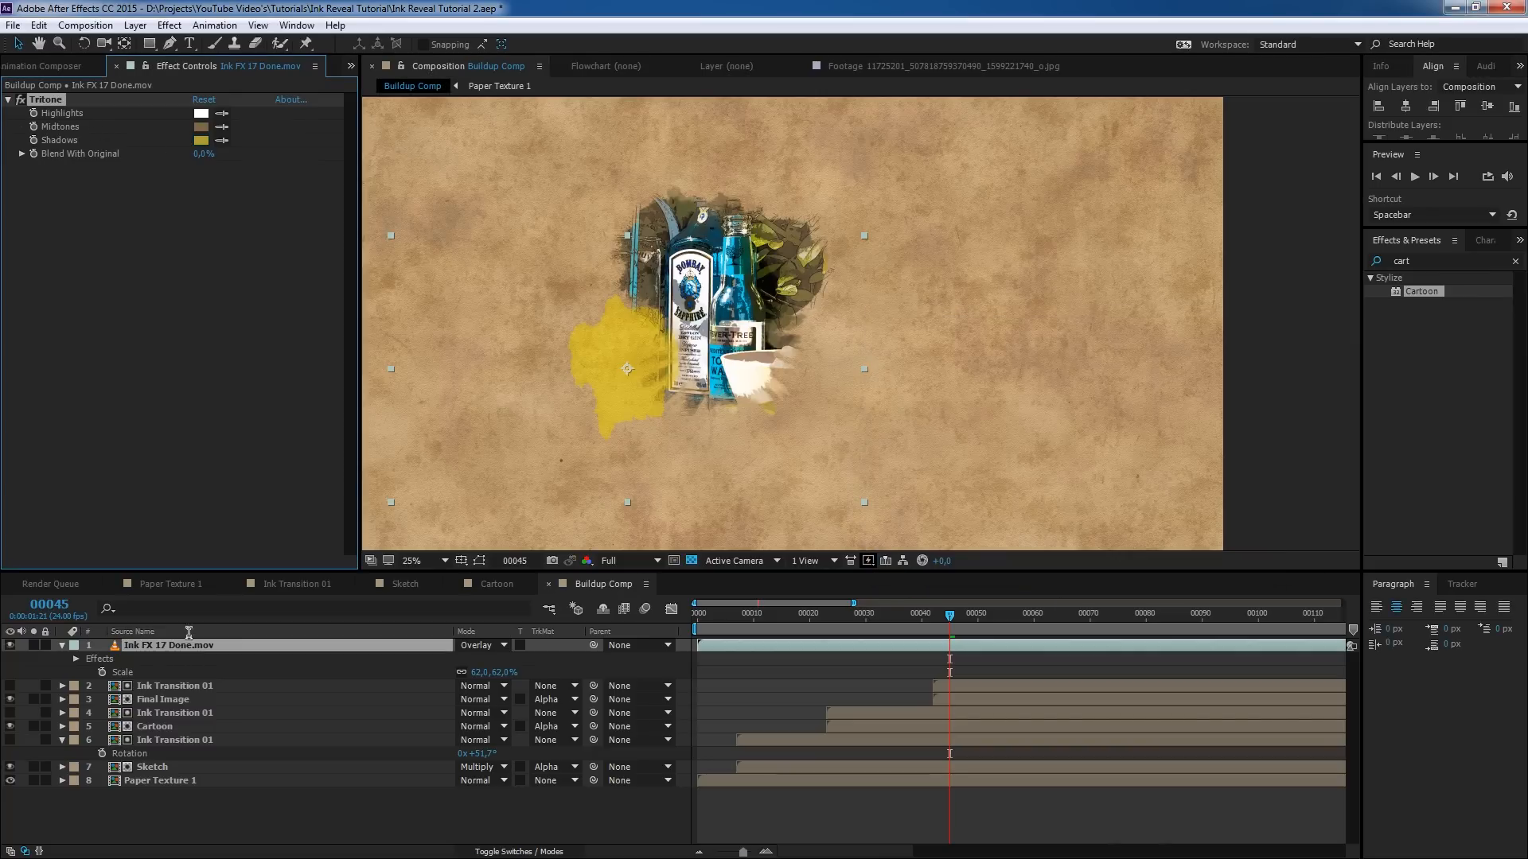
# - Add Ink FX 10 Done.mov above all layers, scale it to 62% and place it below the bottles, overlapping the yellow splat
pyautogui.click(50, 64)
pyautogui.click(347, 67)
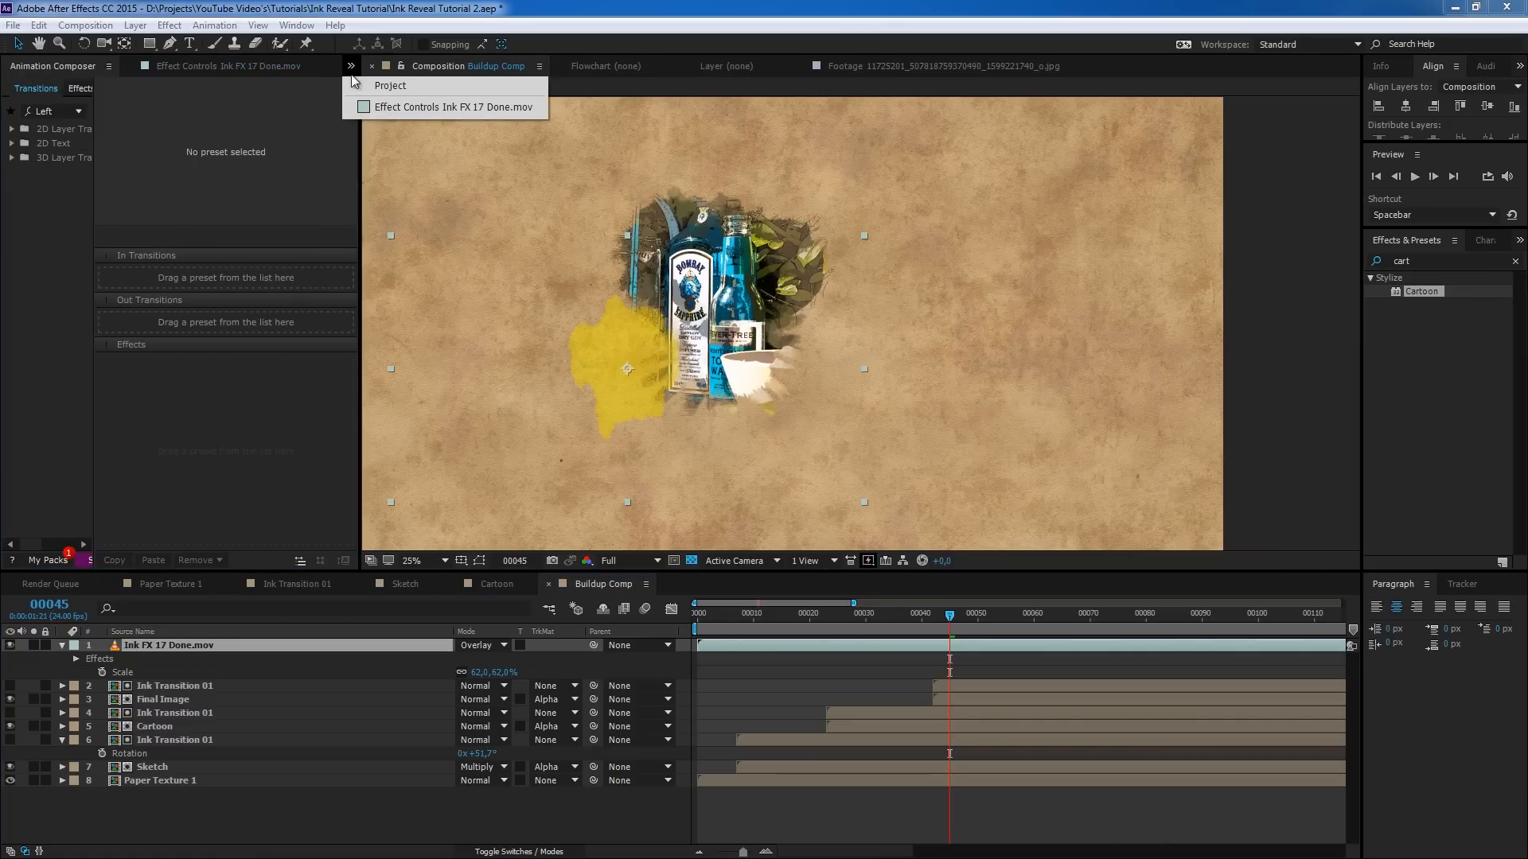
pyautogui.click(358, 83)
pyautogui.moveTo(84, 237)
pyautogui.mouseDown()
pyautogui.moveTo(223, 609)
pyautogui.moveTo(218, 643)
pyautogui.mouseUp()
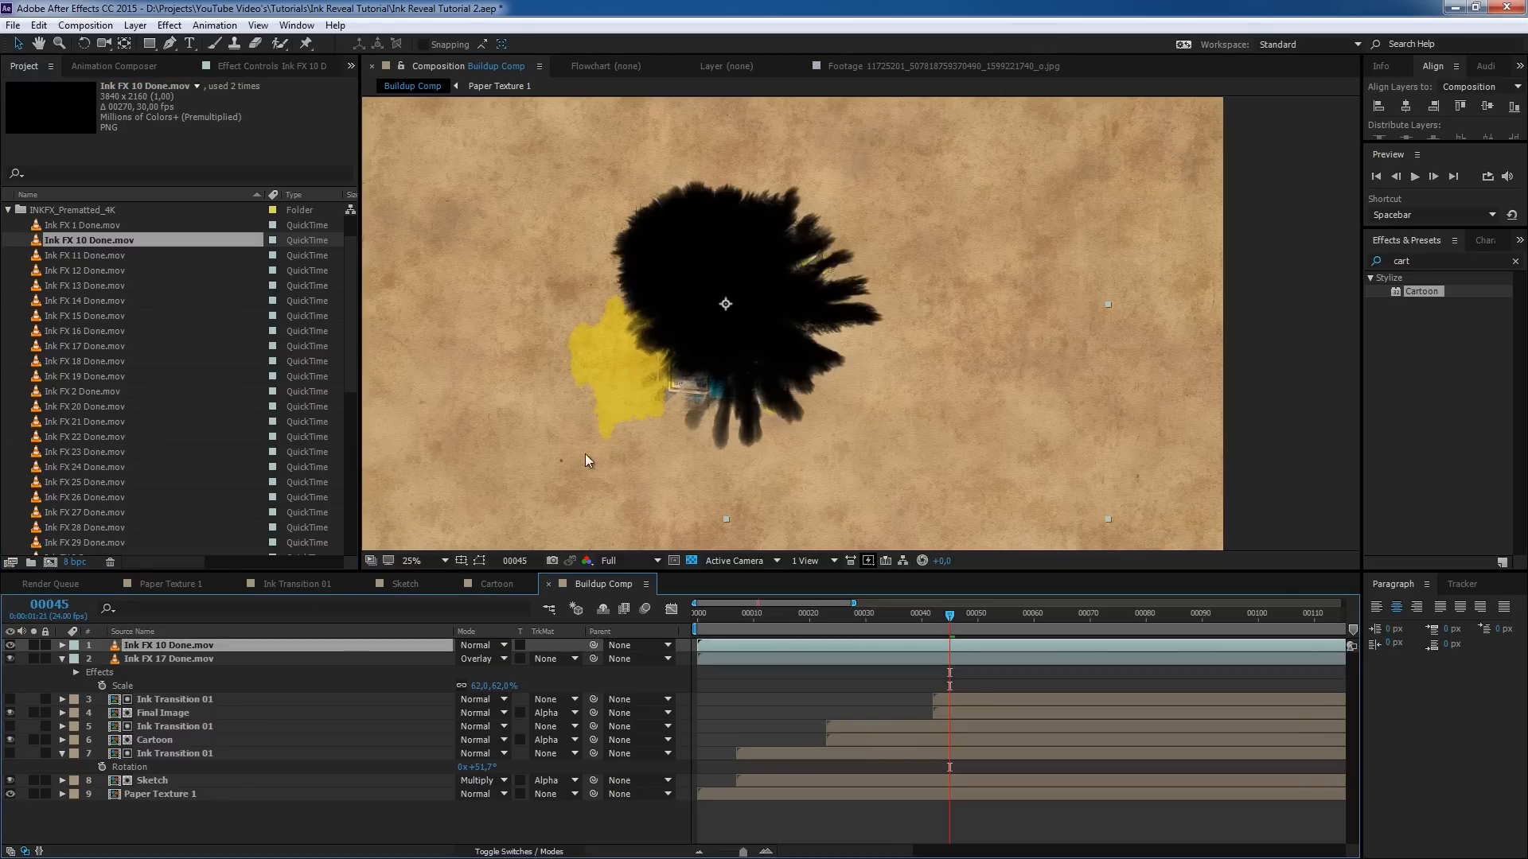
pyautogui.press('s')
pyautogui.moveTo(481, 658); pyautogui.dragTo(449, 662)
pyautogui.moveTo(756, 311)
pyautogui.mouseDown()
pyautogui.moveTo(727, 457)
pyautogui.moveTo(716, 421)
pyautogui.mouseUp()
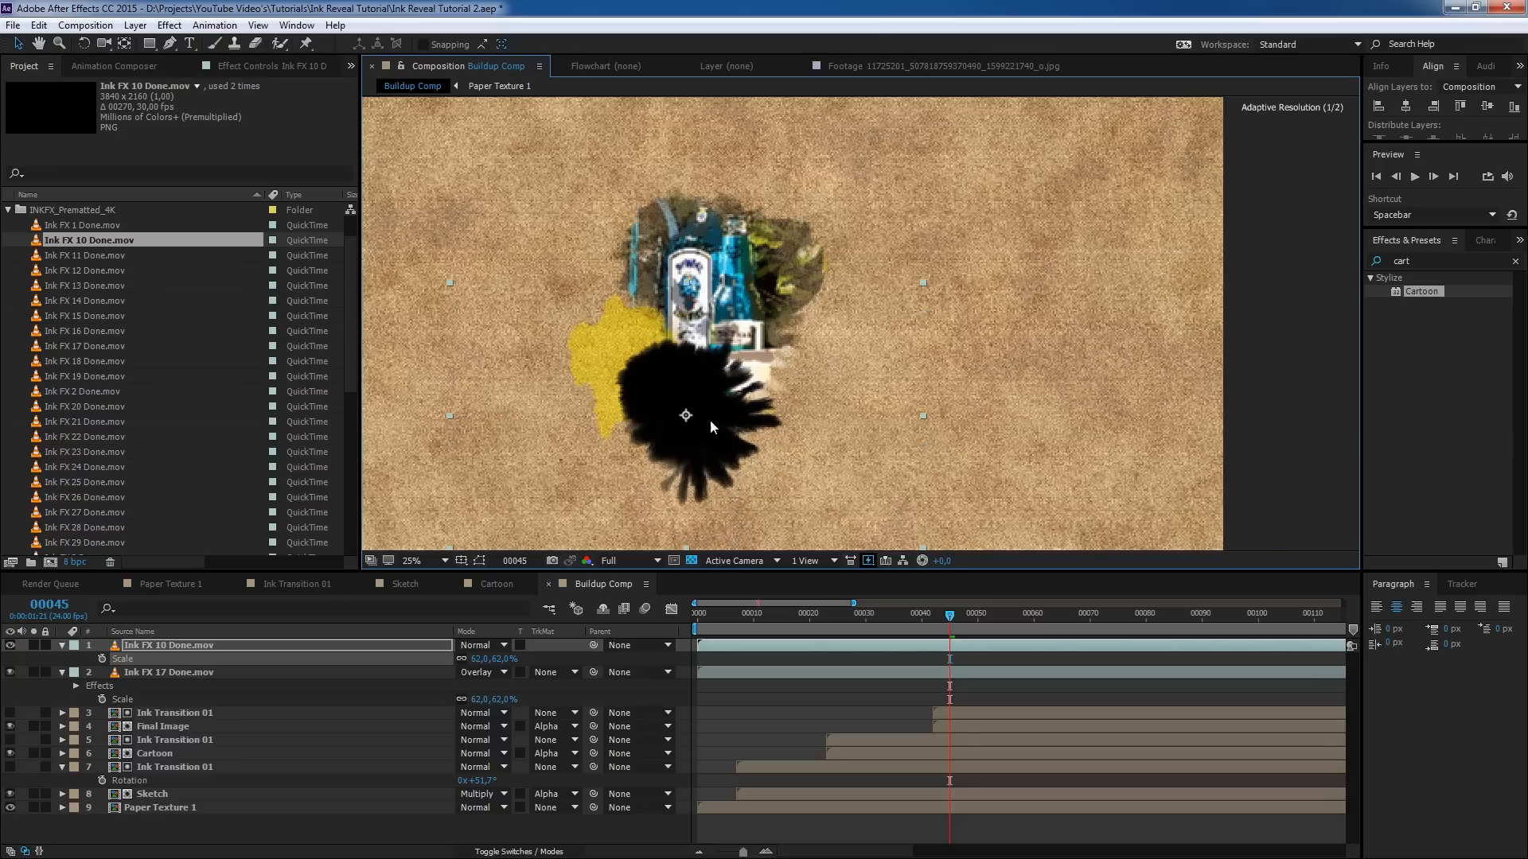
# - Copy the Tritone effect from Ink FX 17 to the Ink FX 10 layer, set it to Overlay and nudge it toward the first splat
pyautogui.click(177, 671)
pyautogui.click(235, 66)
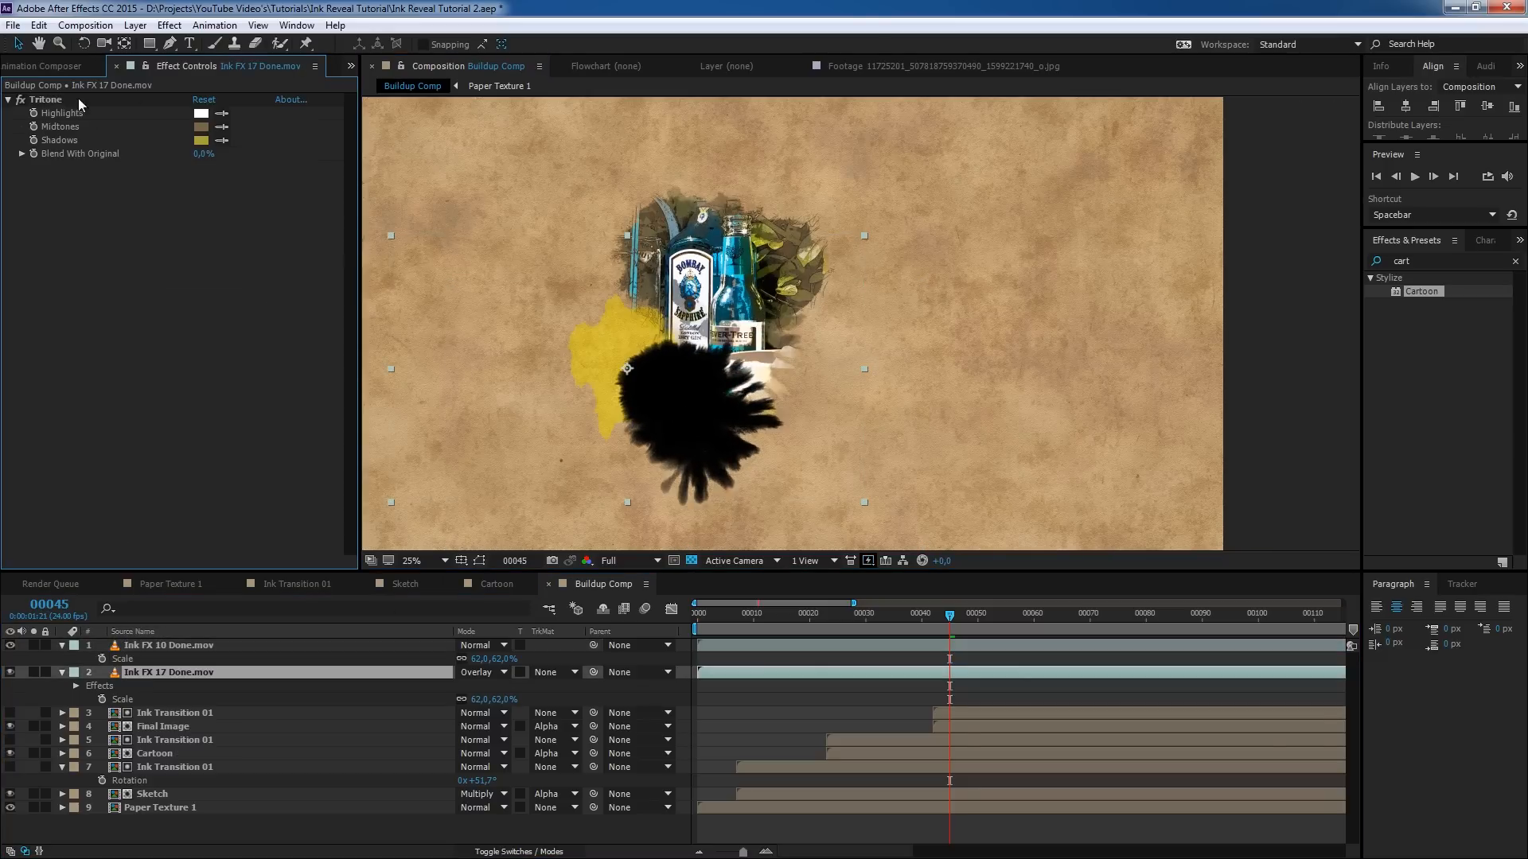
pyautogui.click(169, 645)
pyautogui.hotkey('ctrl', 'v')
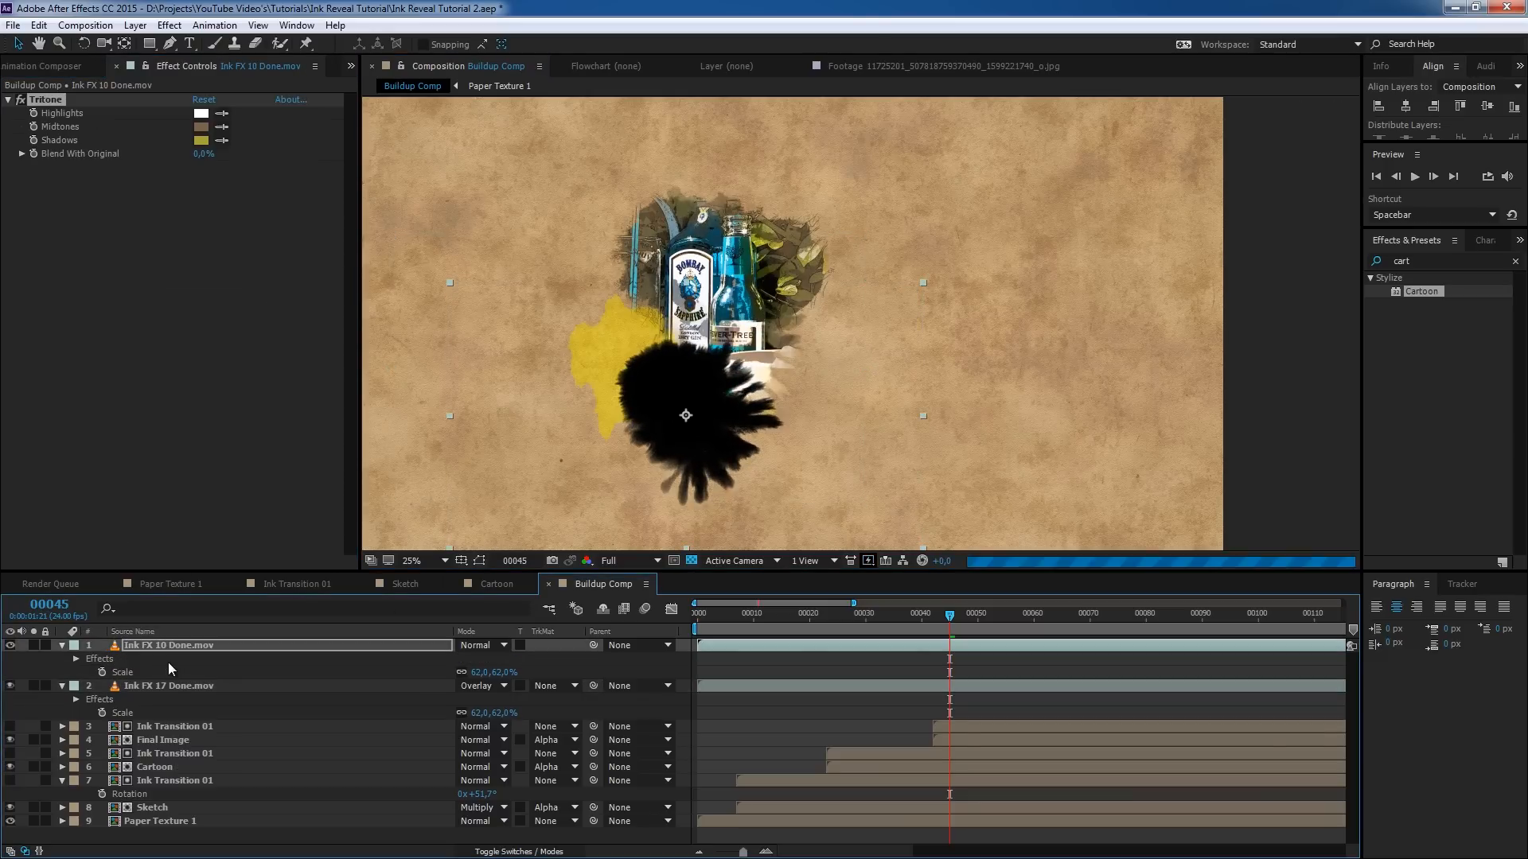
pyautogui.click(484, 647)
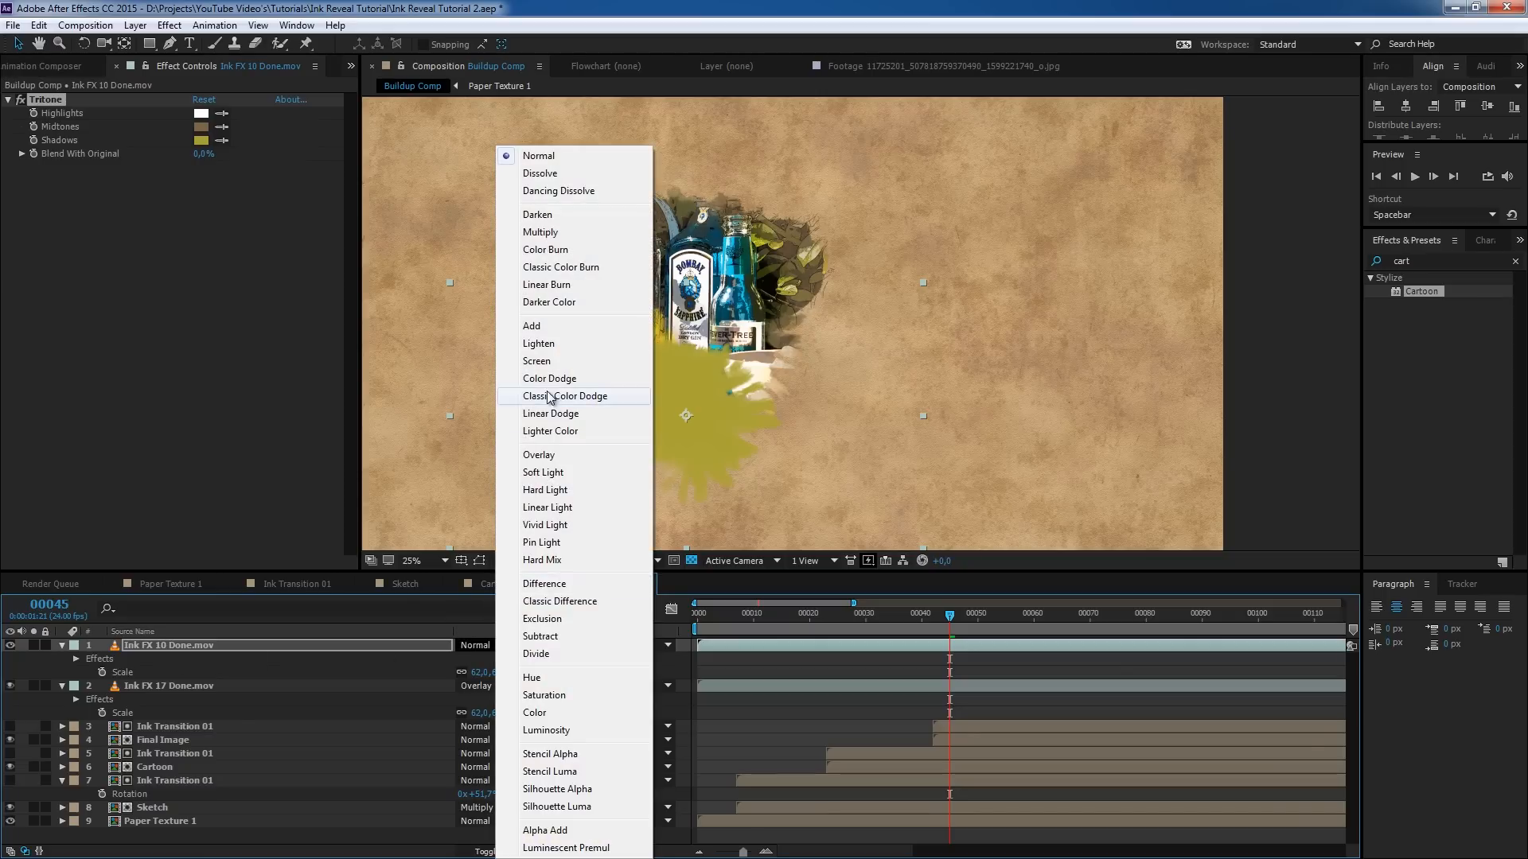
pyautogui.click(540, 459)
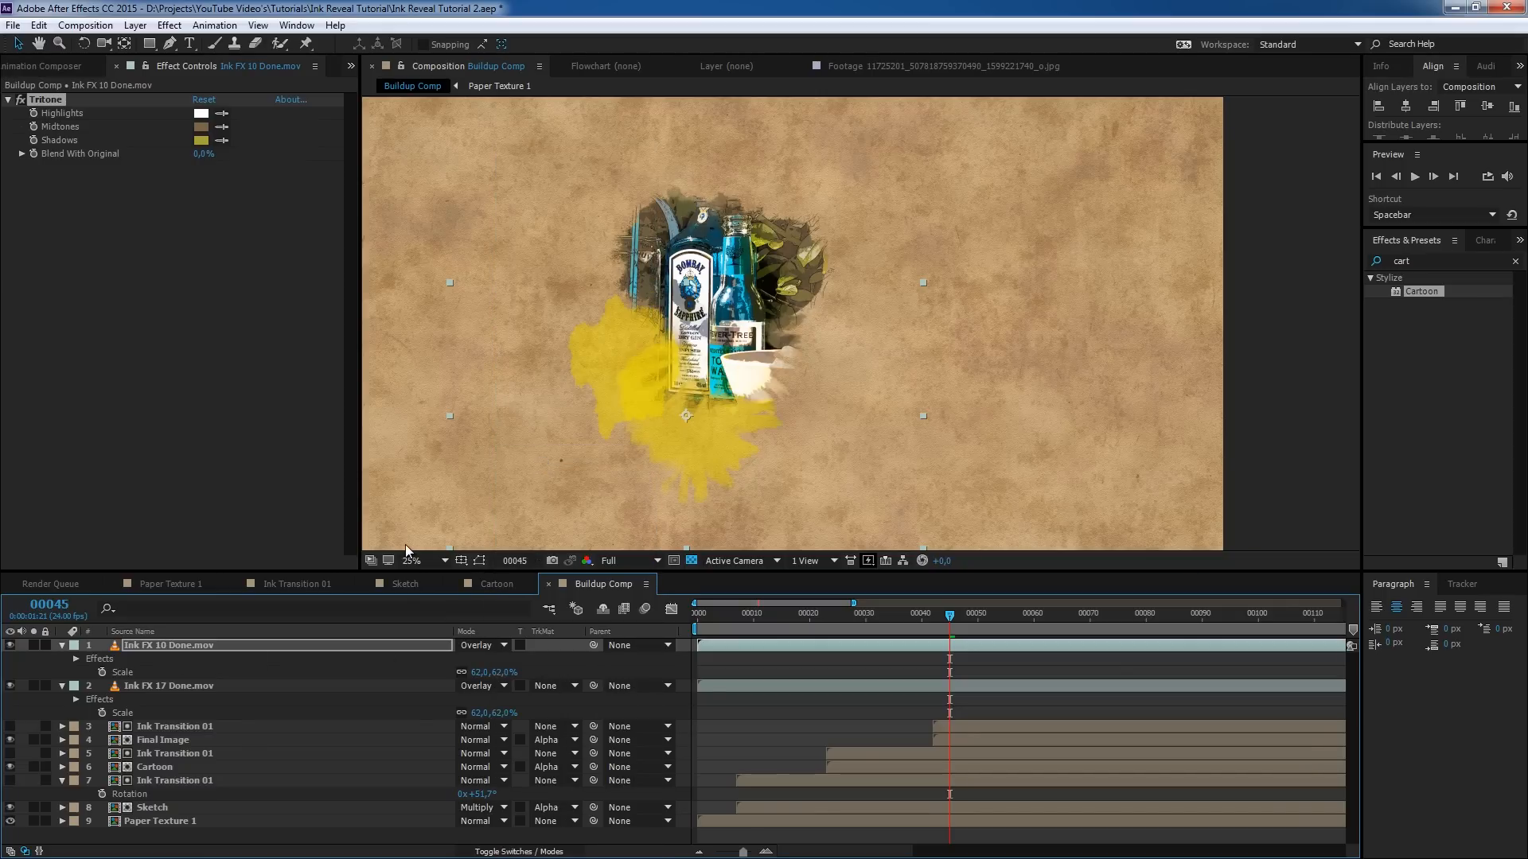
pyautogui.moveTo(718, 431); pyautogui.dragTo(715, 419)
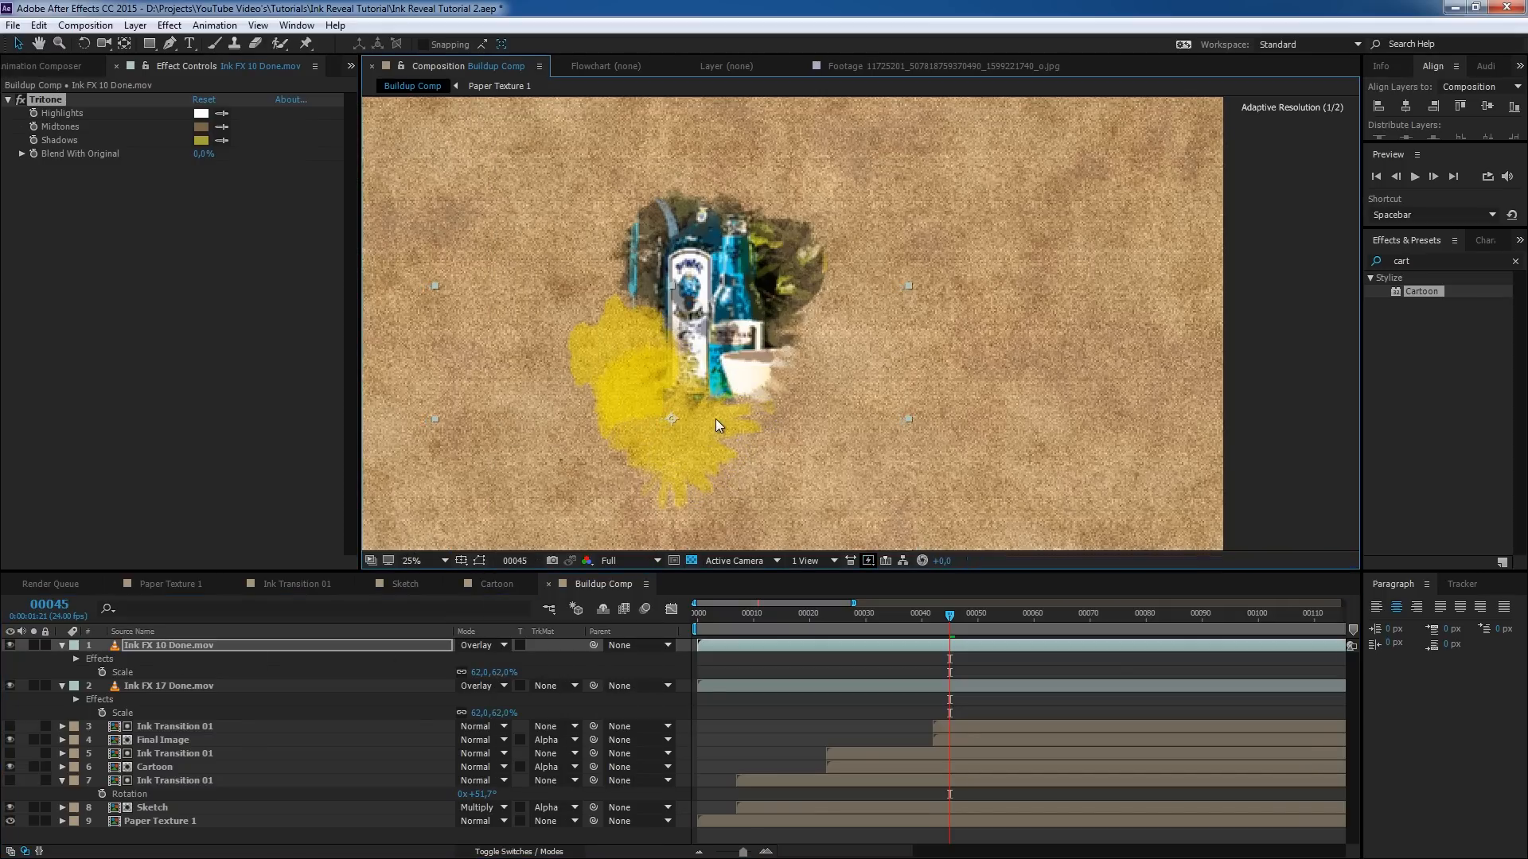
# - Add Ink FX 13 Done.mov above all layers, scale it to 58% and place it to the left of the yellow splats
pyautogui.scroll(2, 715, 419)
pyautogui.moveTo(430, 413); pyautogui.dragTo(782, 295)
pyautogui.press('v')
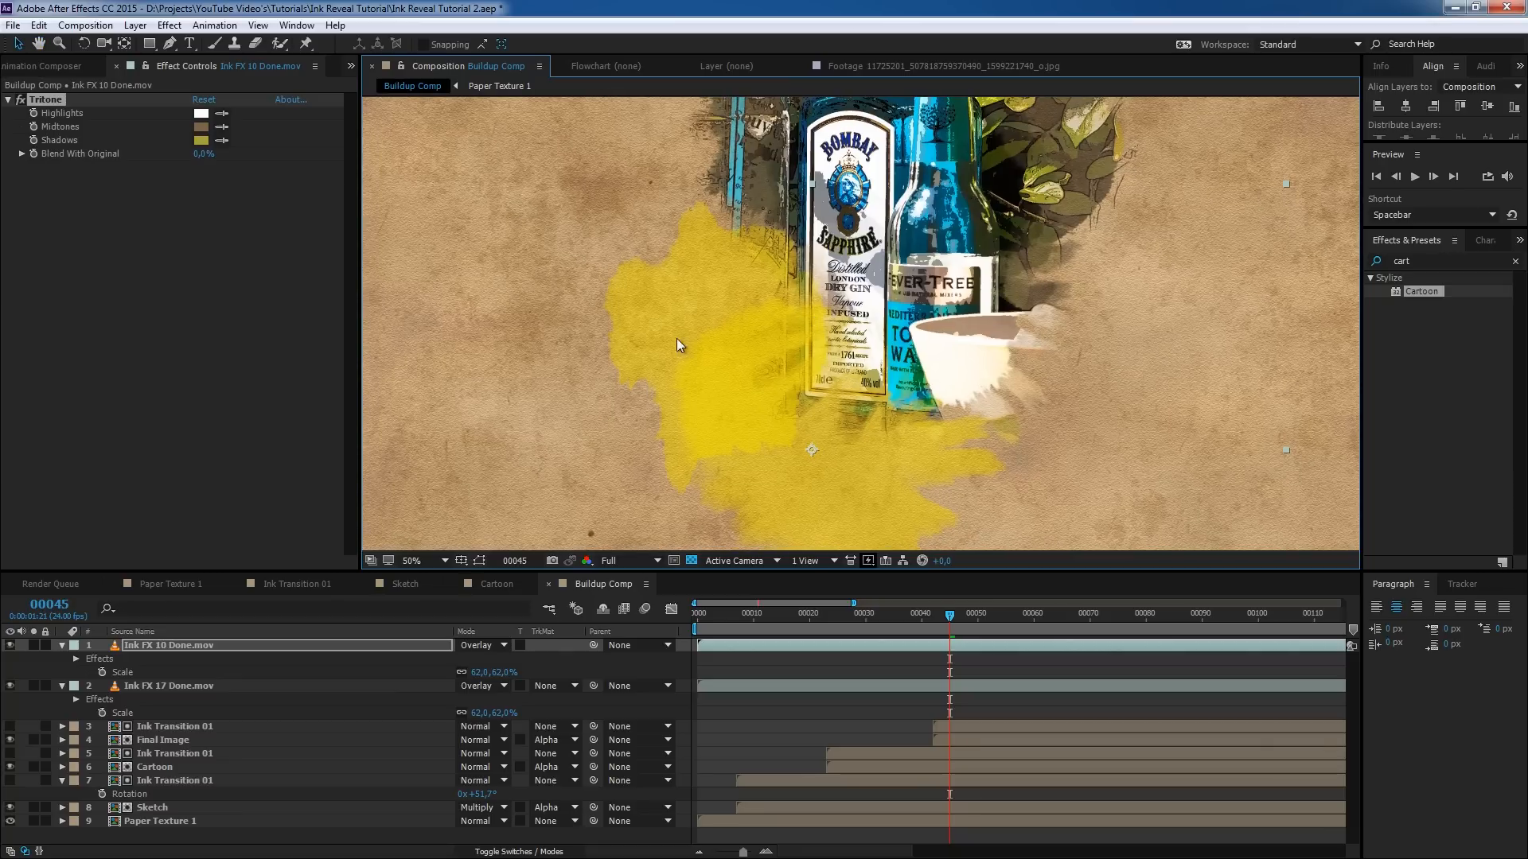
pyautogui.click(57, 65)
pyautogui.click(351, 65)
pyautogui.click(367, 89)
pyautogui.moveTo(85, 285)
pyautogui.mouseDown()
pyautogui.moveTo(196, 642)
pyautogui.moveTo(175, 642)
pyautogui.mouseUp()
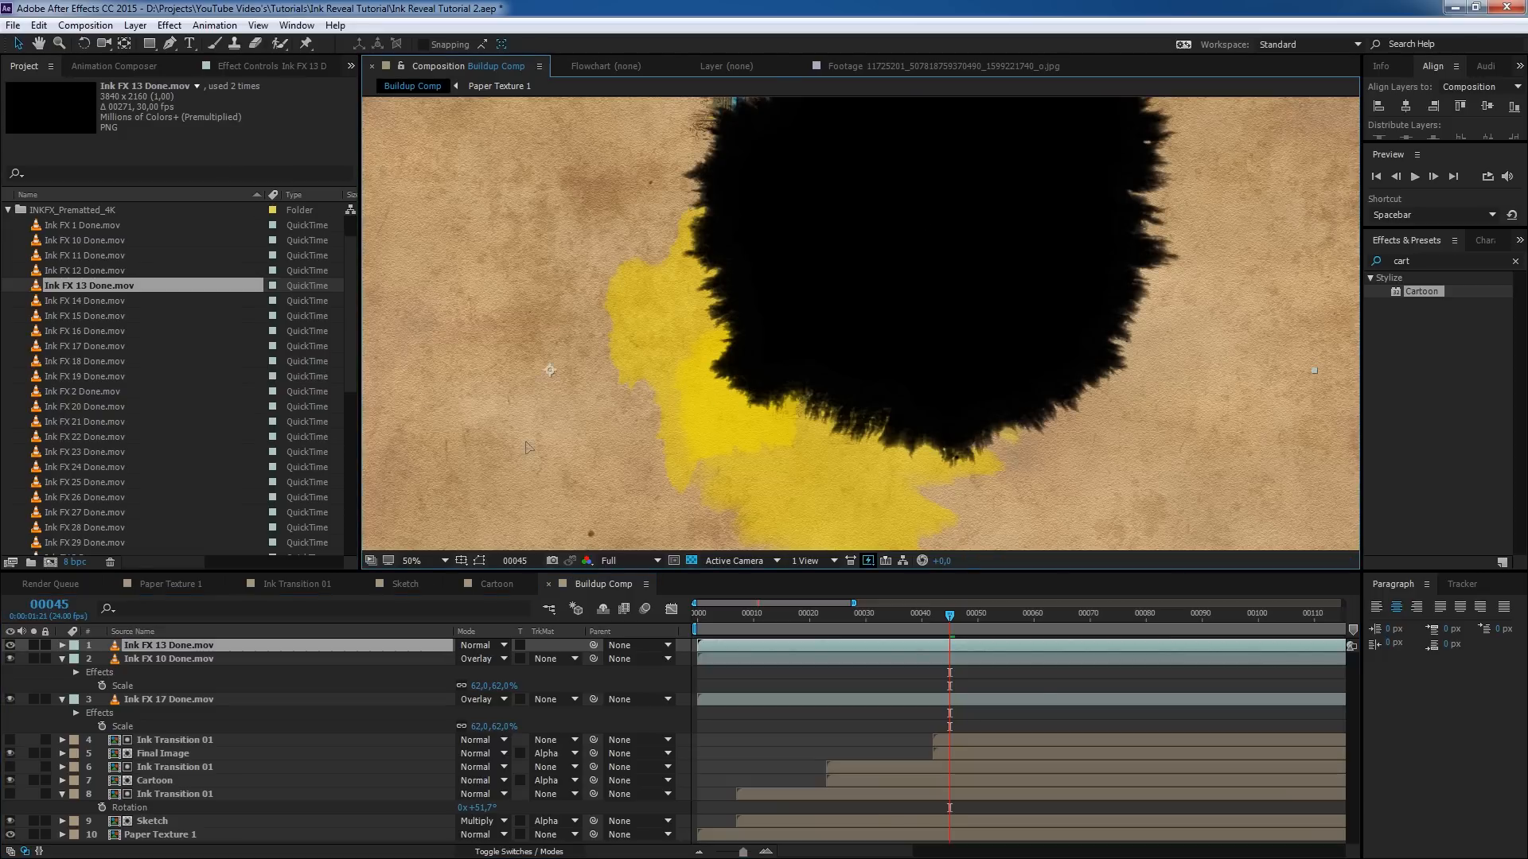
pyautogui.moveTo(904, 292); pyautogui.dragTo(527, 447)
pyautogui.press('s')
pyautogui.moveTo(478, 665); pyautogui.dragTo(427, 665)
# - Paste the Tritone effect onto the Ink FX 13 layer, set it to Overlay and shift it to overlap the other yellow splats
pyautogui.click(296, 643)
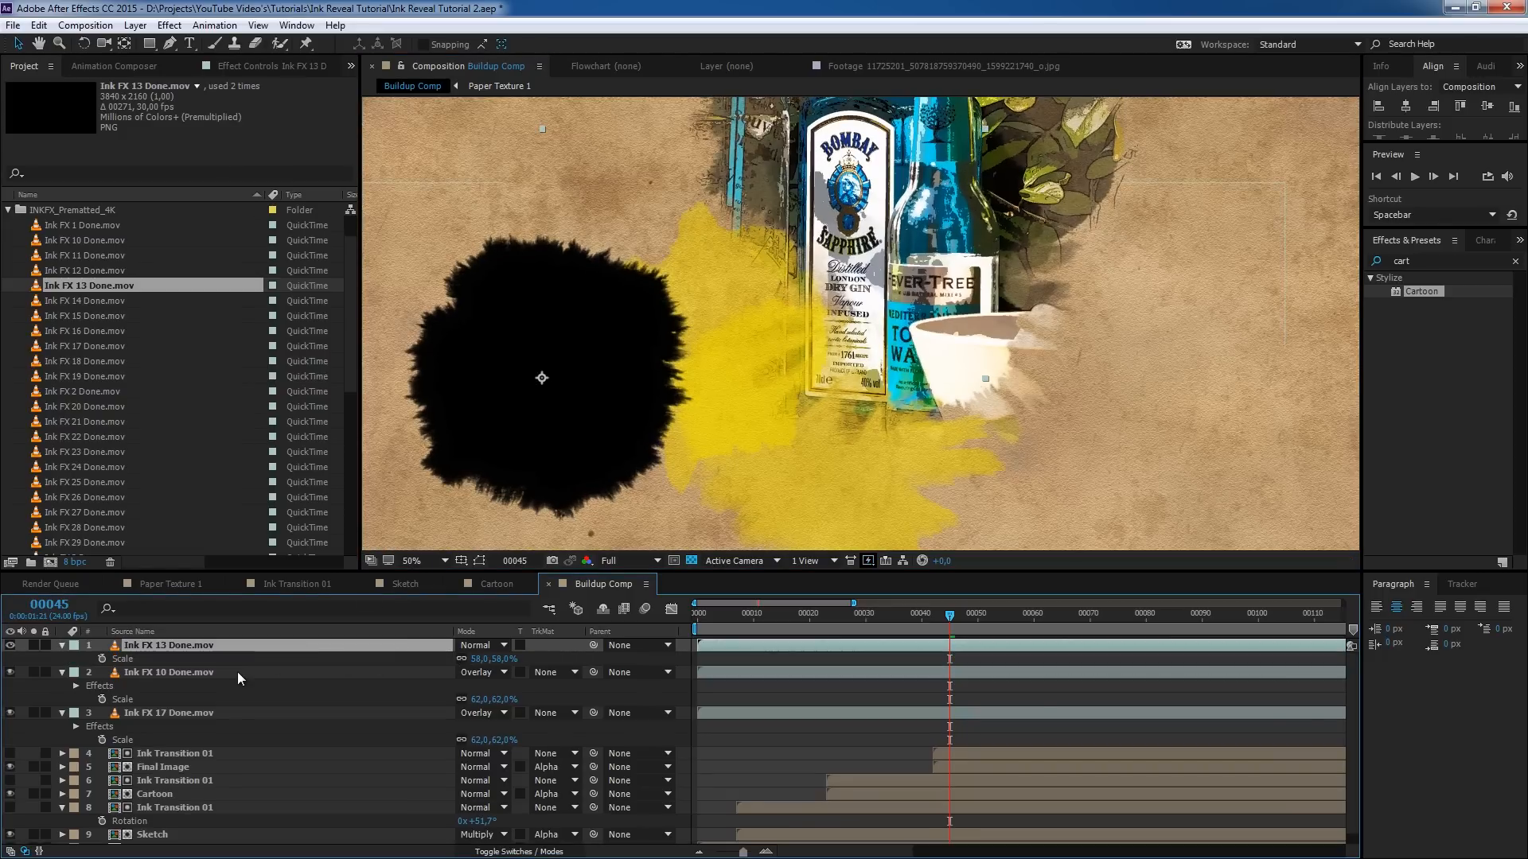
pyautogui.hotkey('ctrl', 'v')
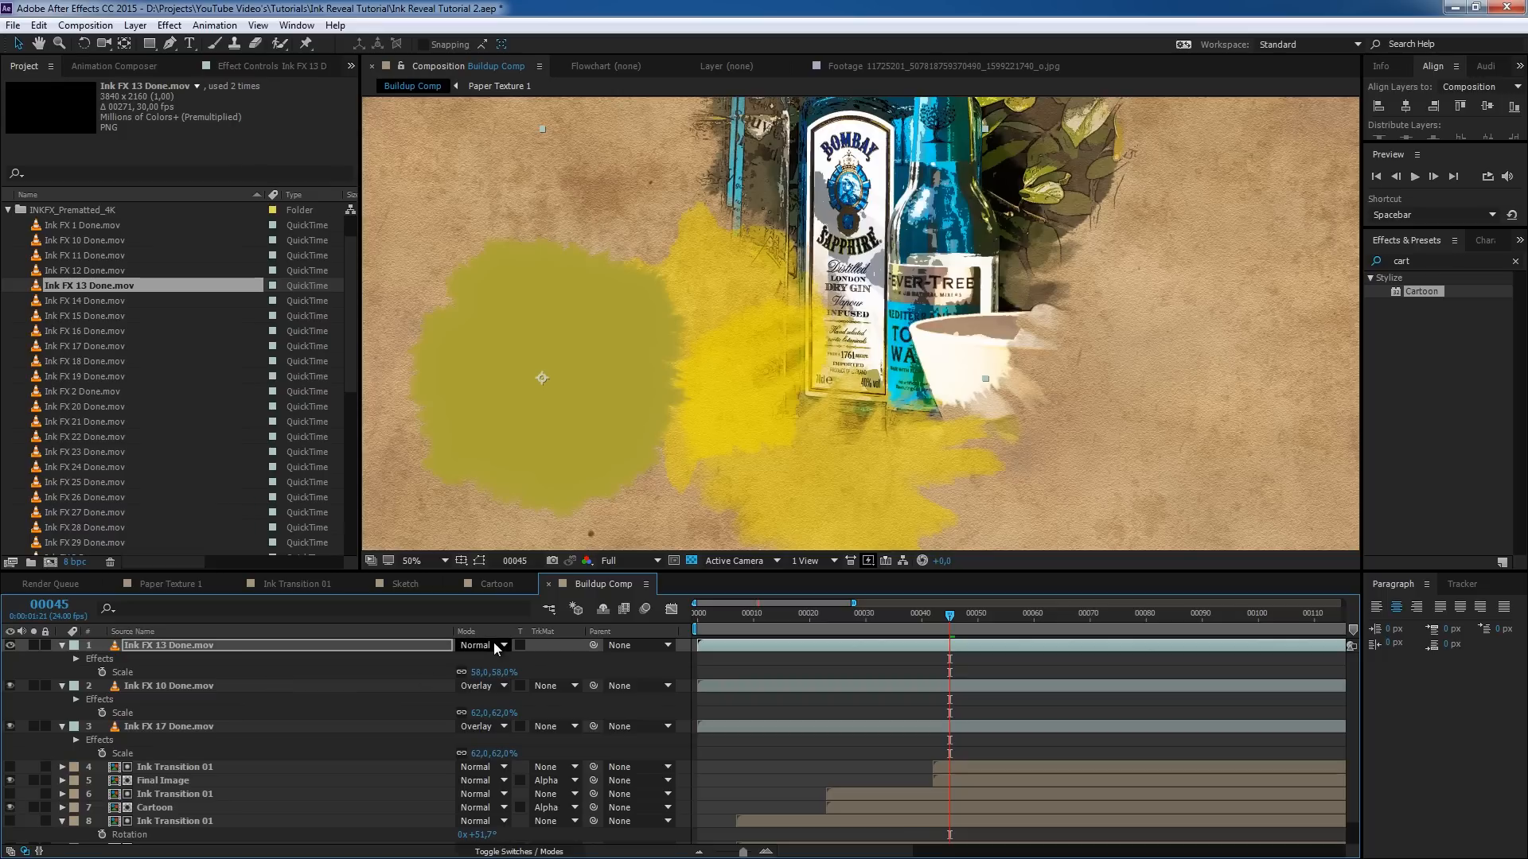
pyautogui.click(490, 643)
pyautogui.click(552, 456)
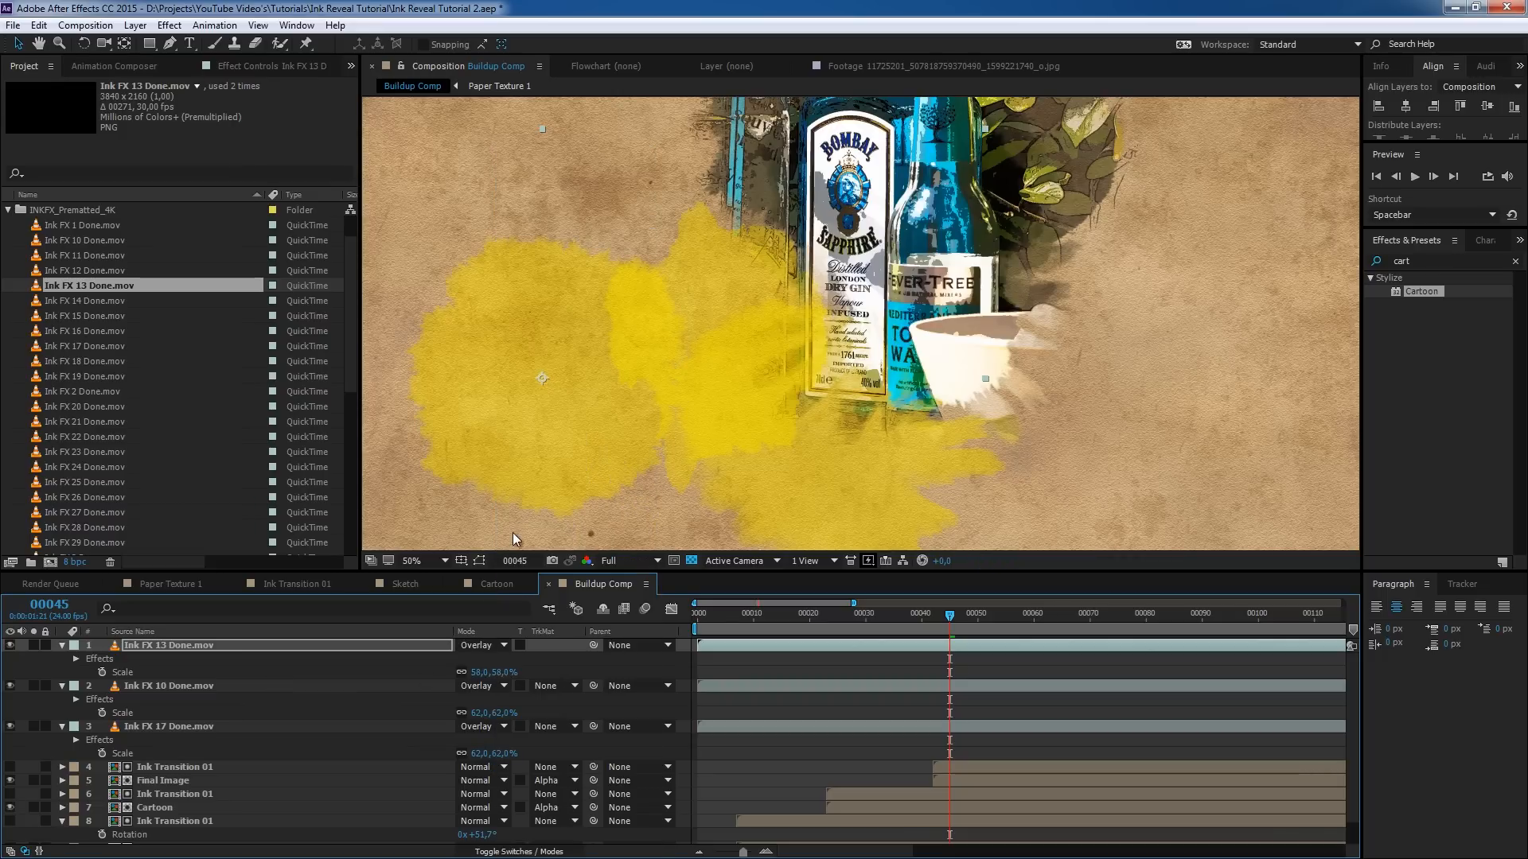
pyautogui.moveTo(622, 464); pyautogui.dragTo(692, 423)
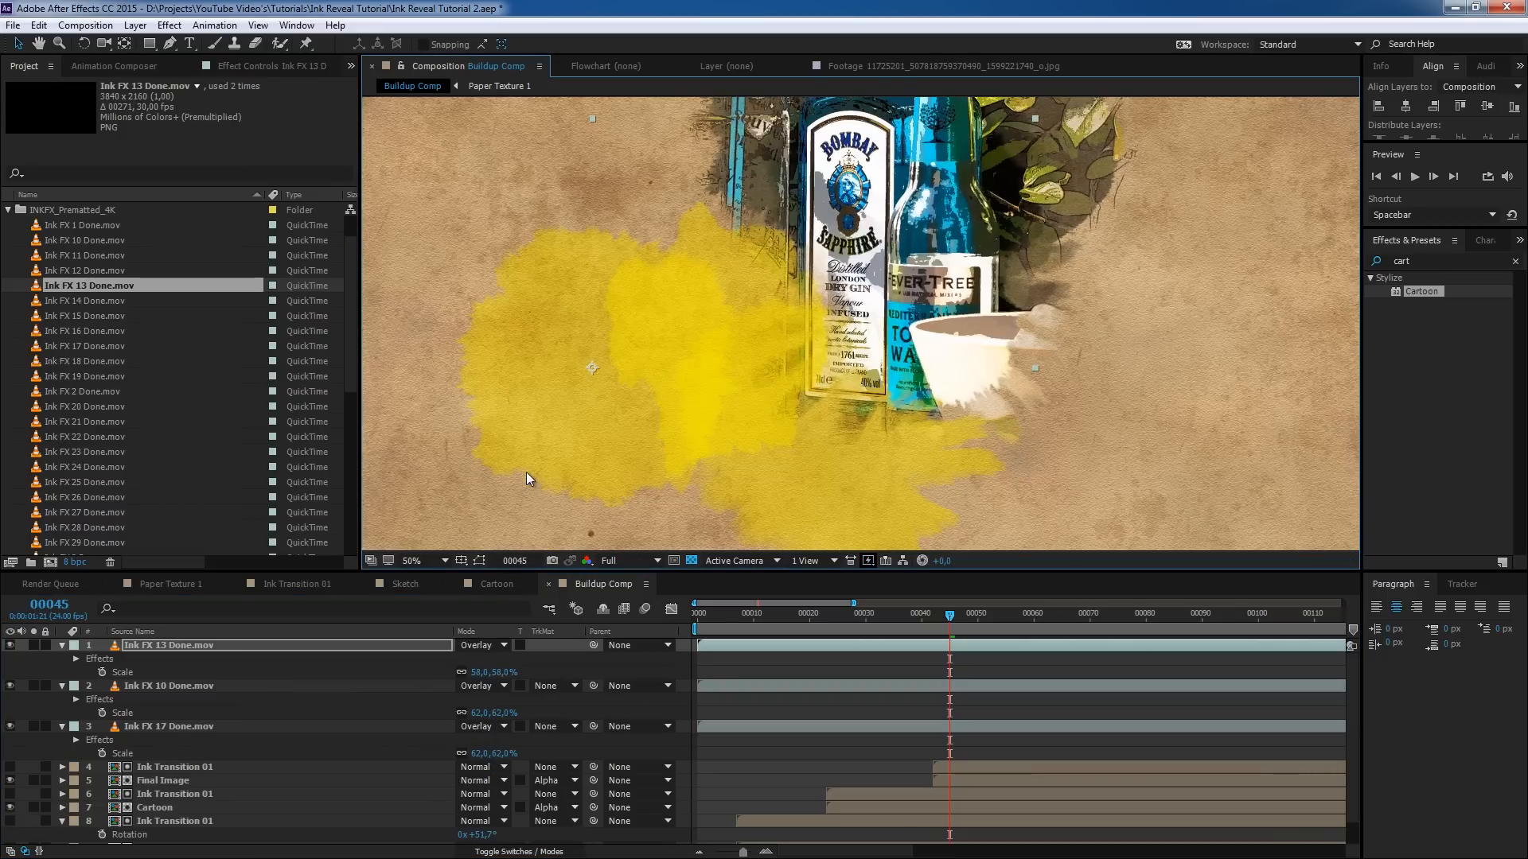
# - Add the text layer TOLERATED over the yellow splats
pyautogui.click(190, 45)
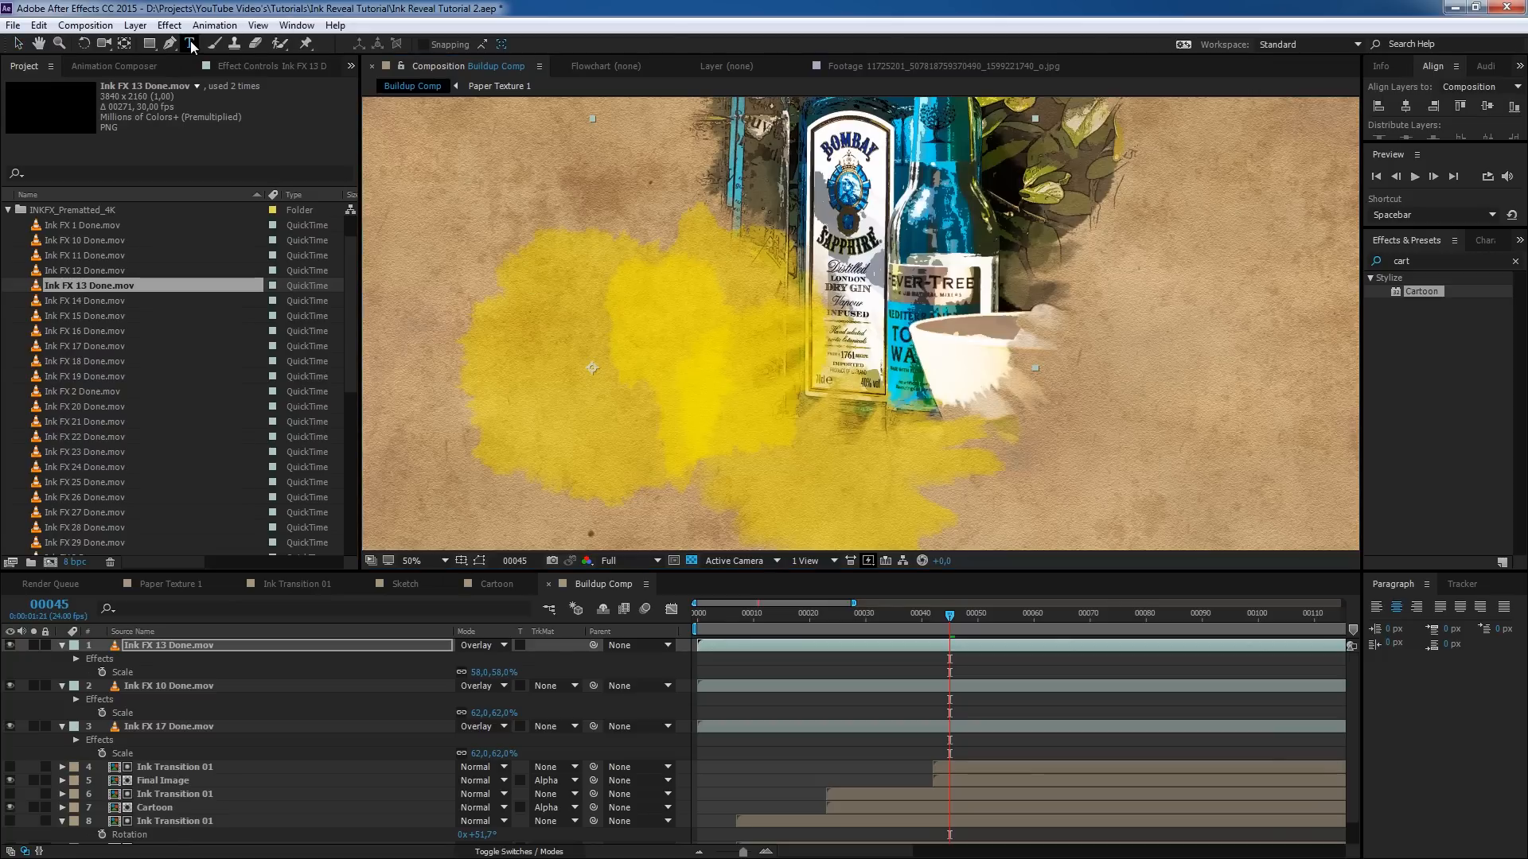
pyautogui.click(582, 365)
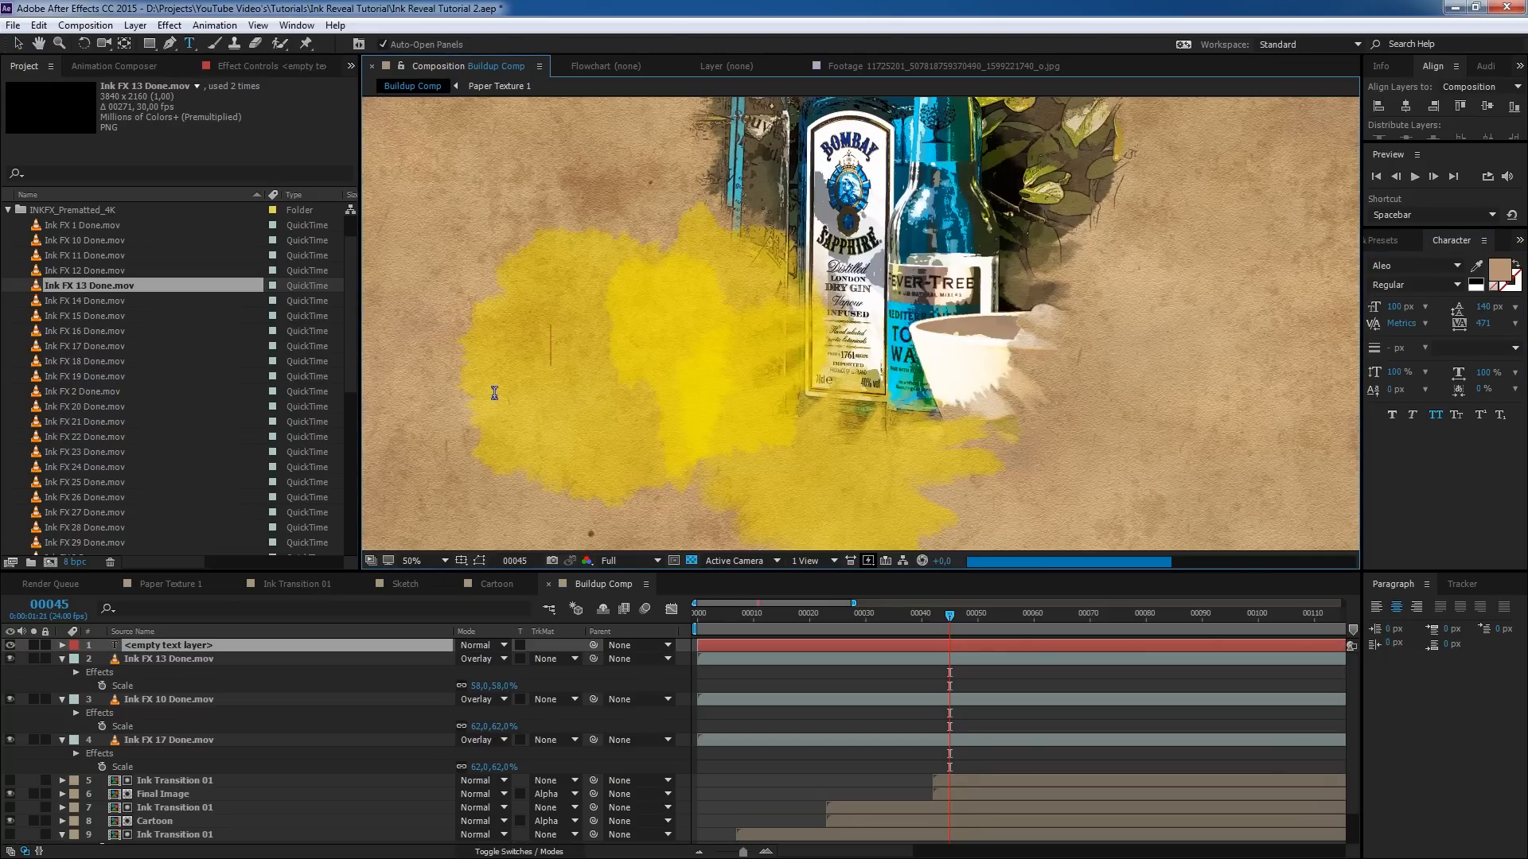
pyautogui.write('TOLERATED')
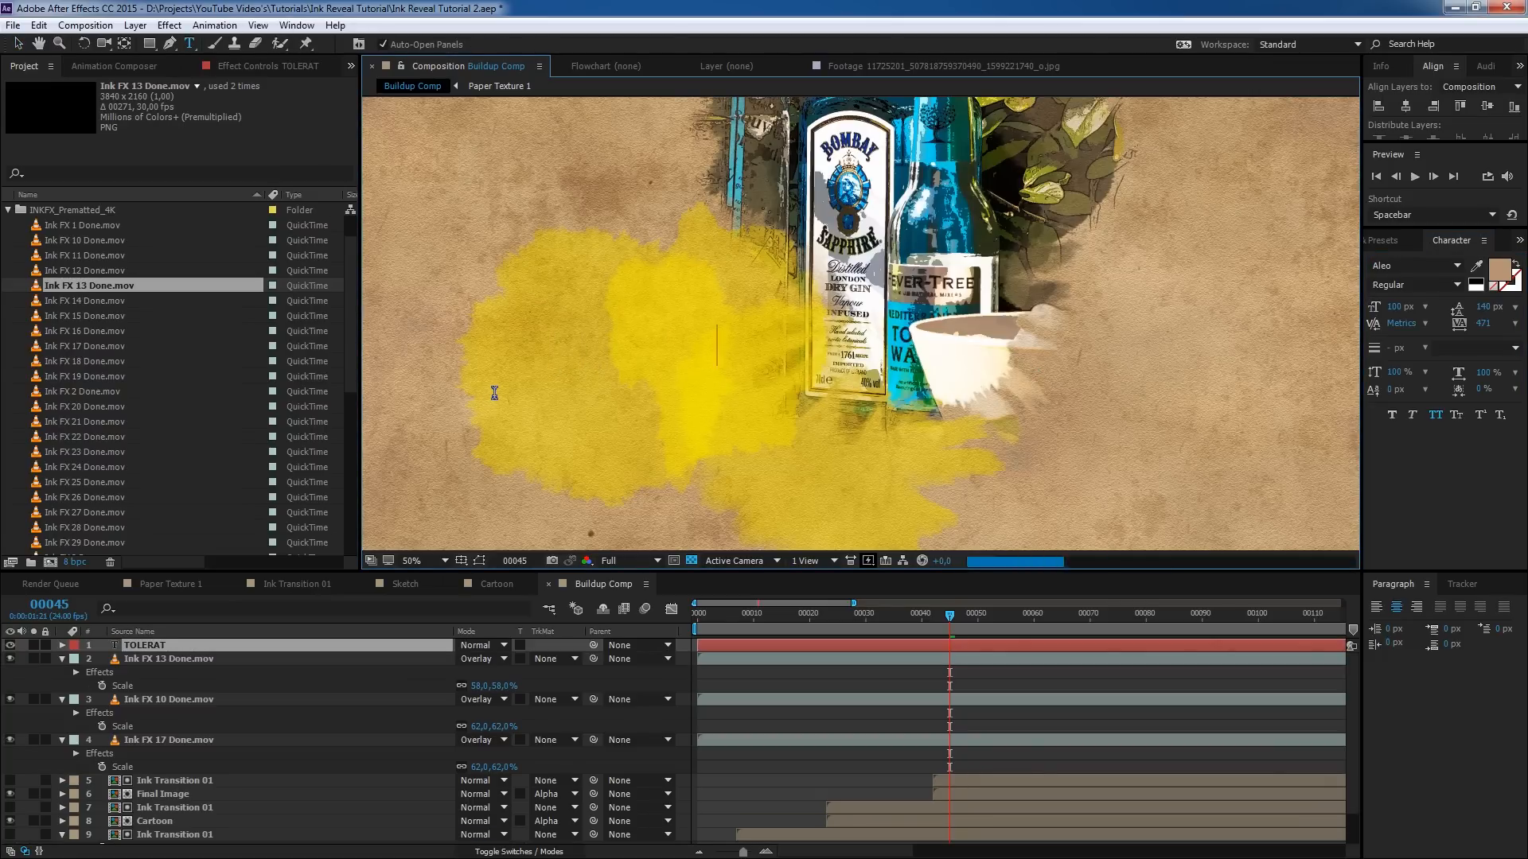
# - Set the font of the TOLERATED title to BigNoodleTitling
pyautogui.hotkey('ctrl', 'a')
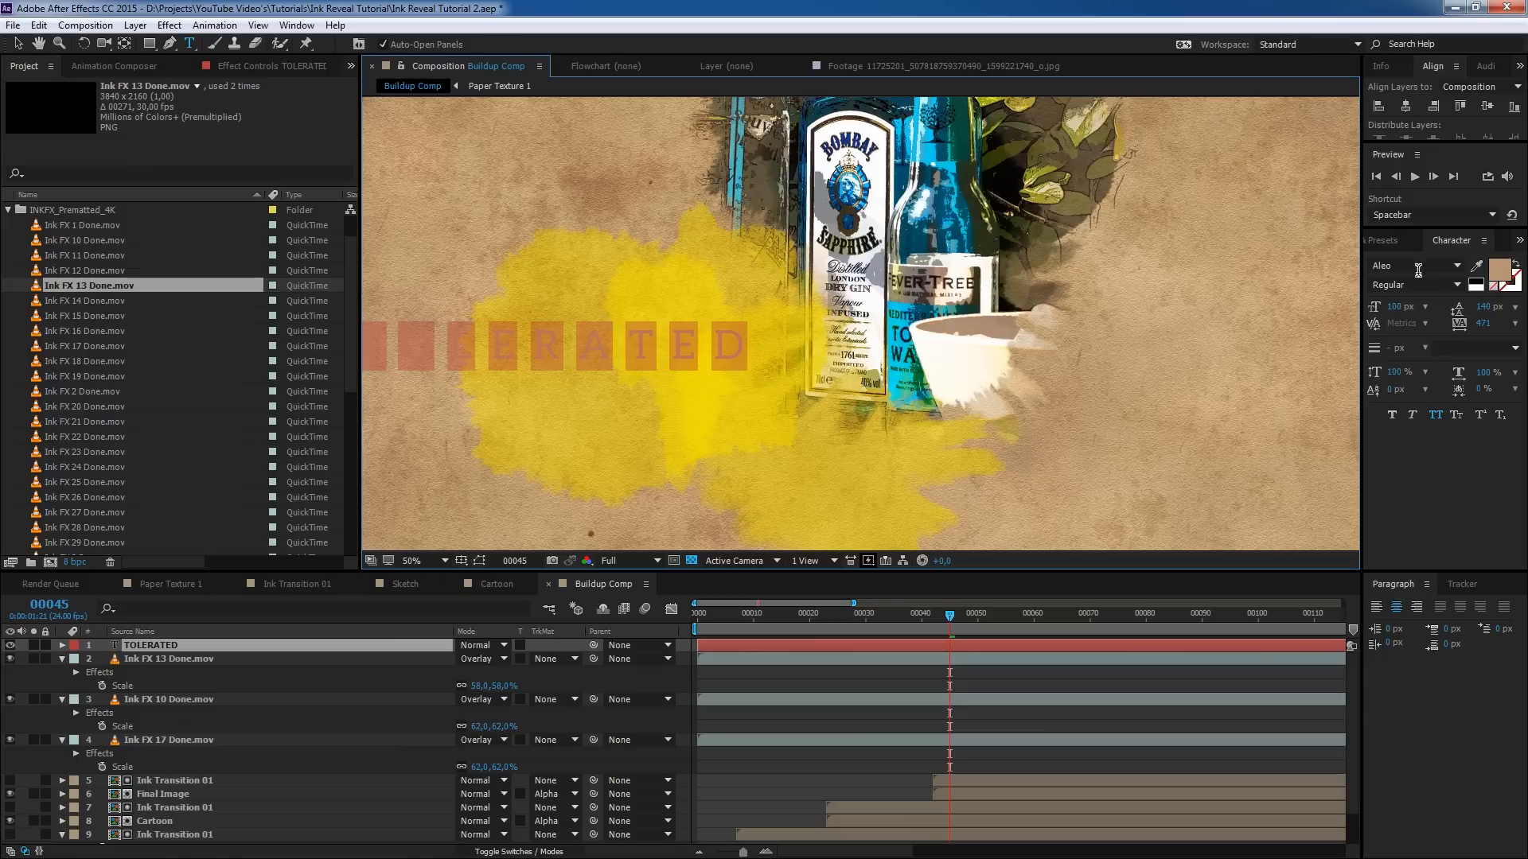
pyautogui.click(1414, 266)
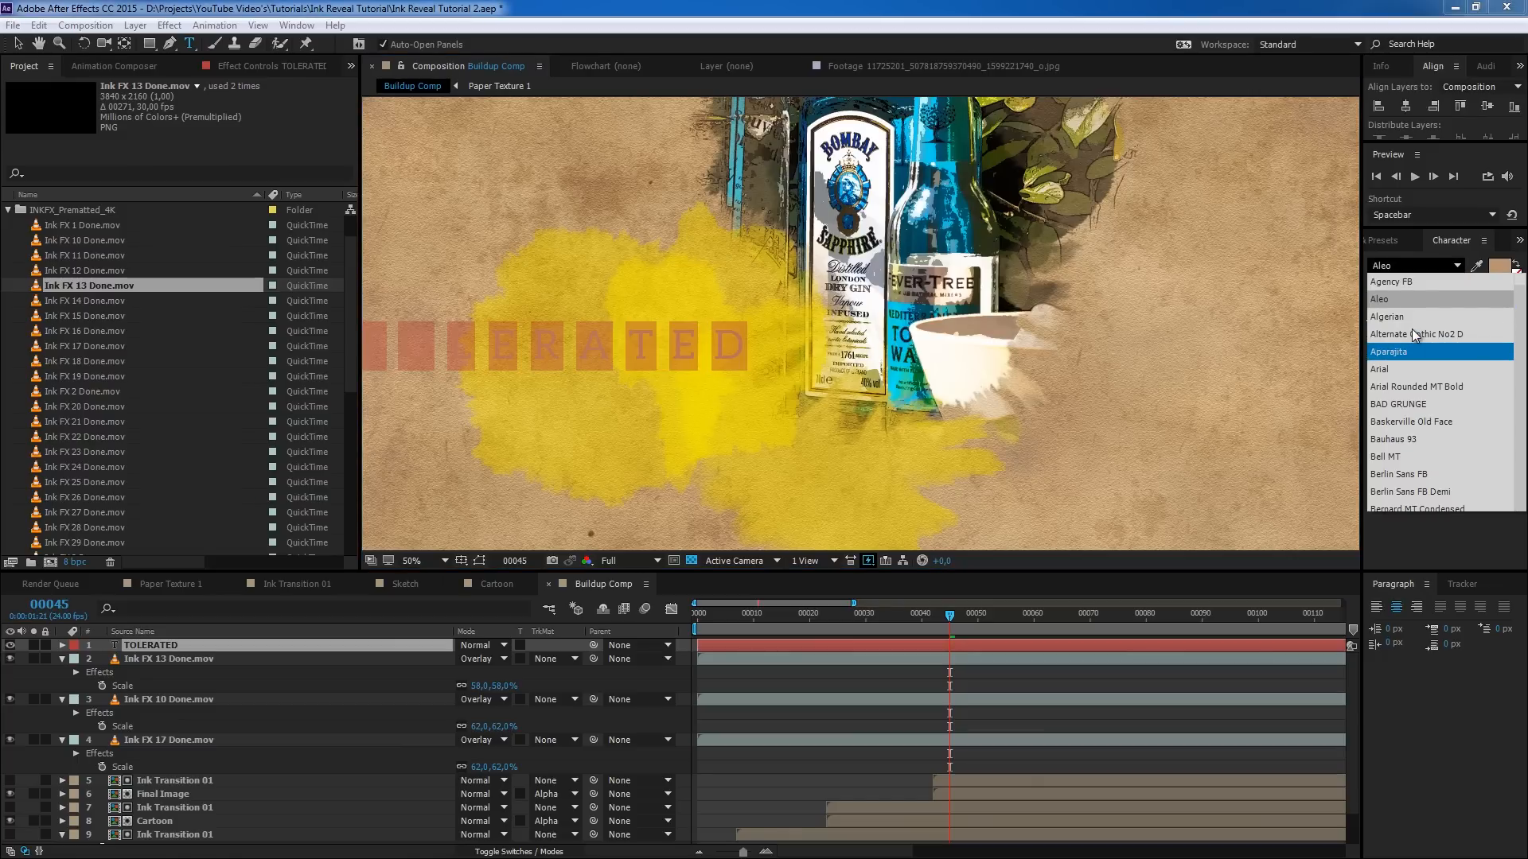
pyautogui.click(1398, 404)
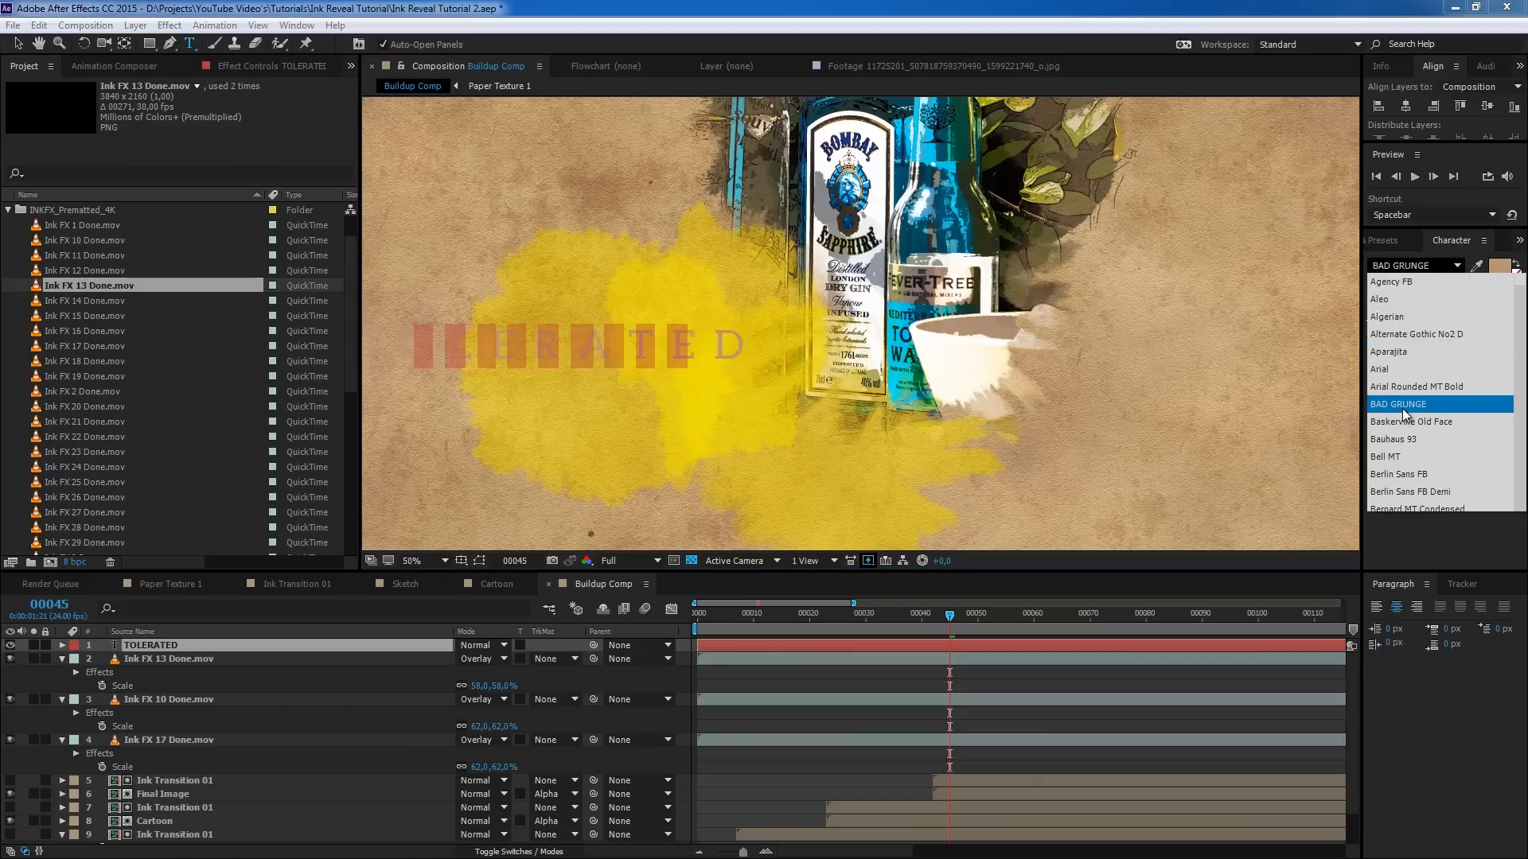
pyautogui.click(1409, 264)
pyautogui.write('BigNoodleTitling')
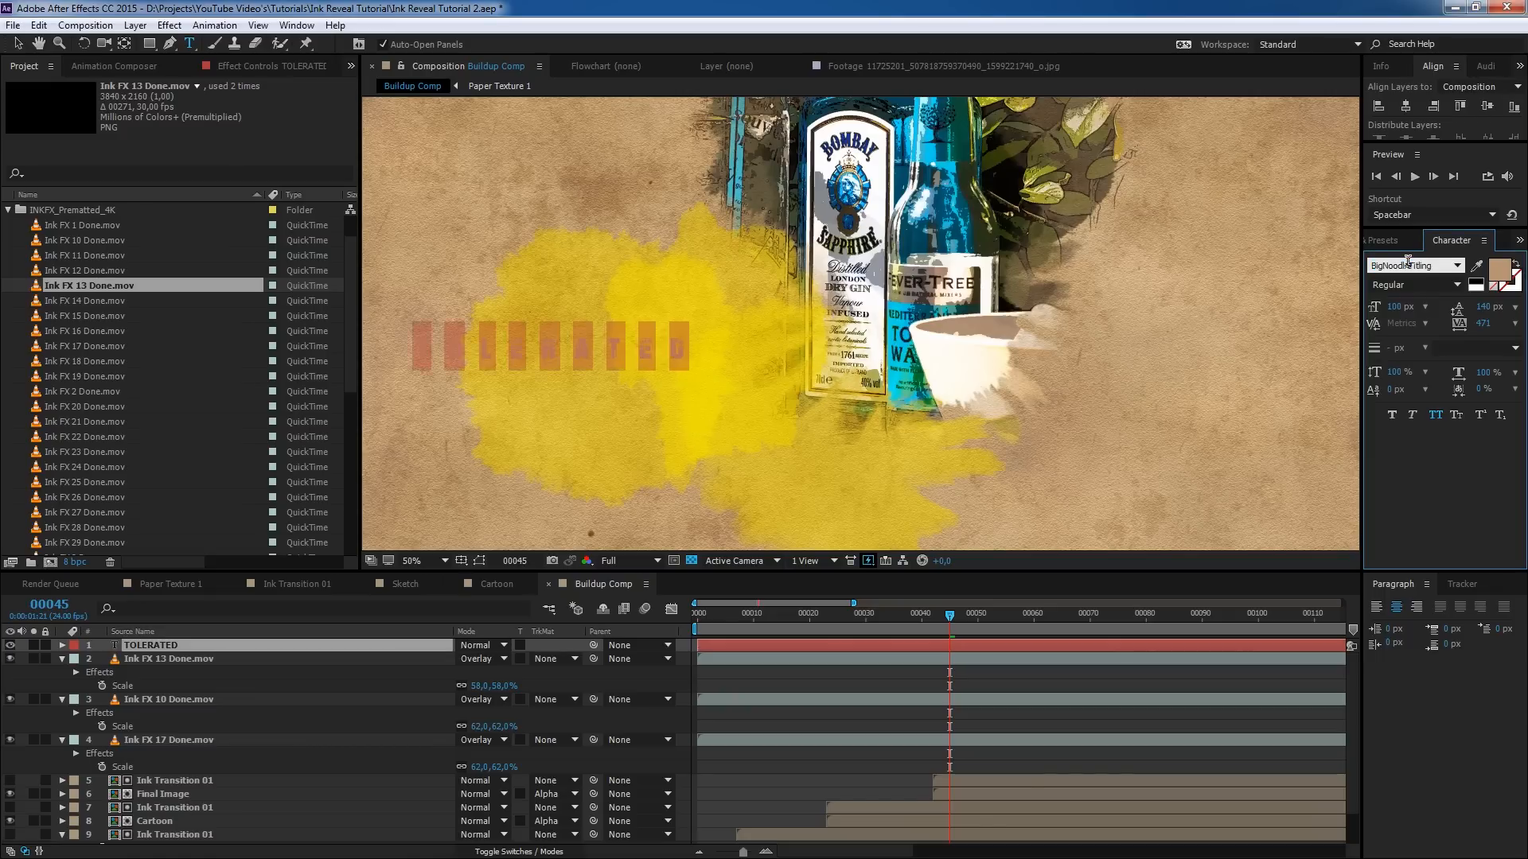
pyautogui.press('Return')
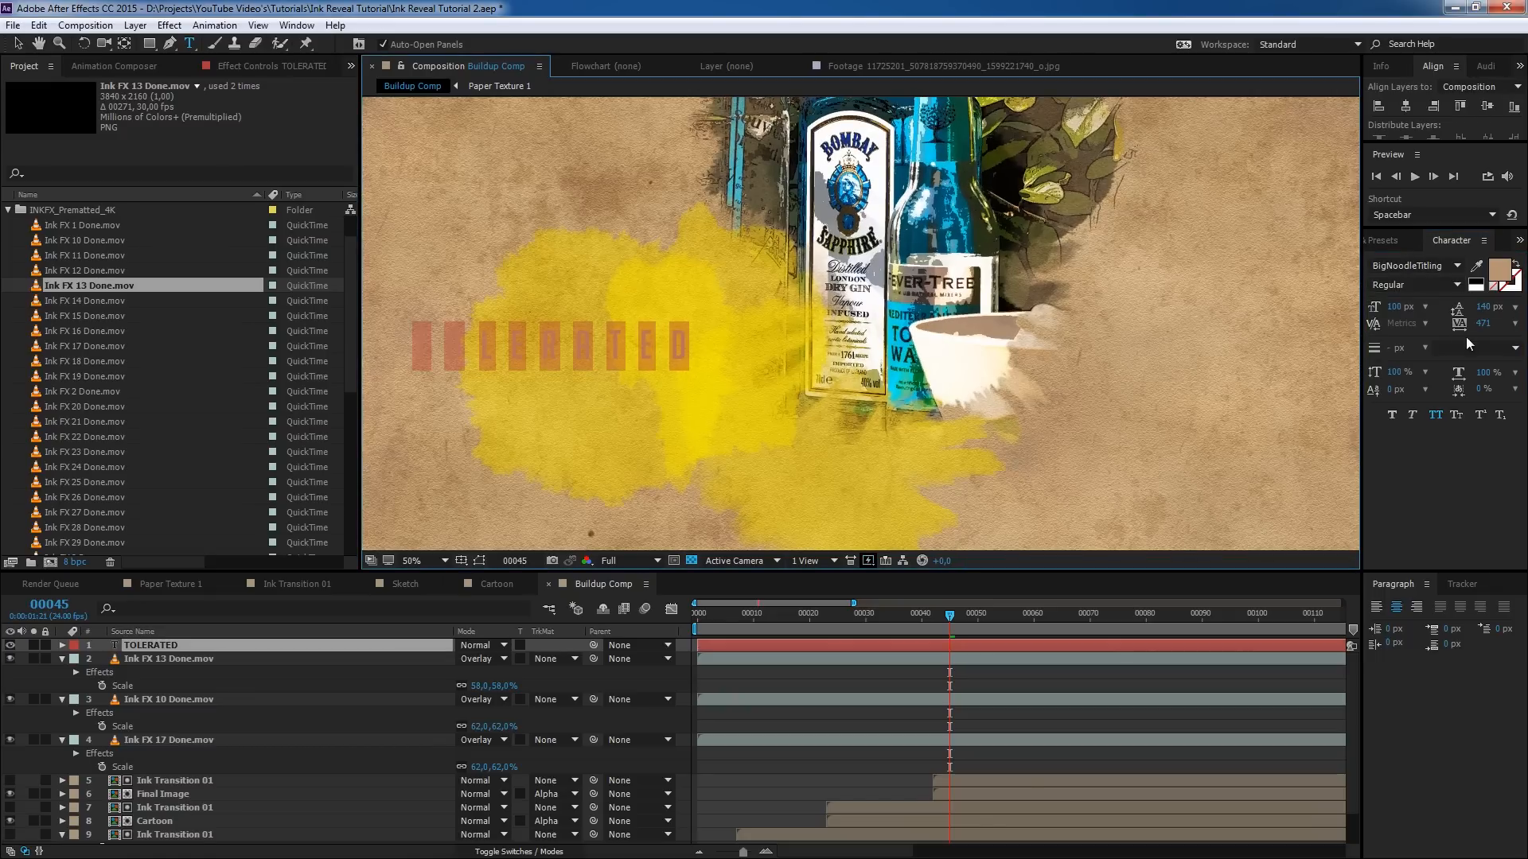
# - Recolor the TOLERATED title off-white by sampling the tonic bottle's label, and move it onto the yellow splats
pyautogui.click(1495, 277)
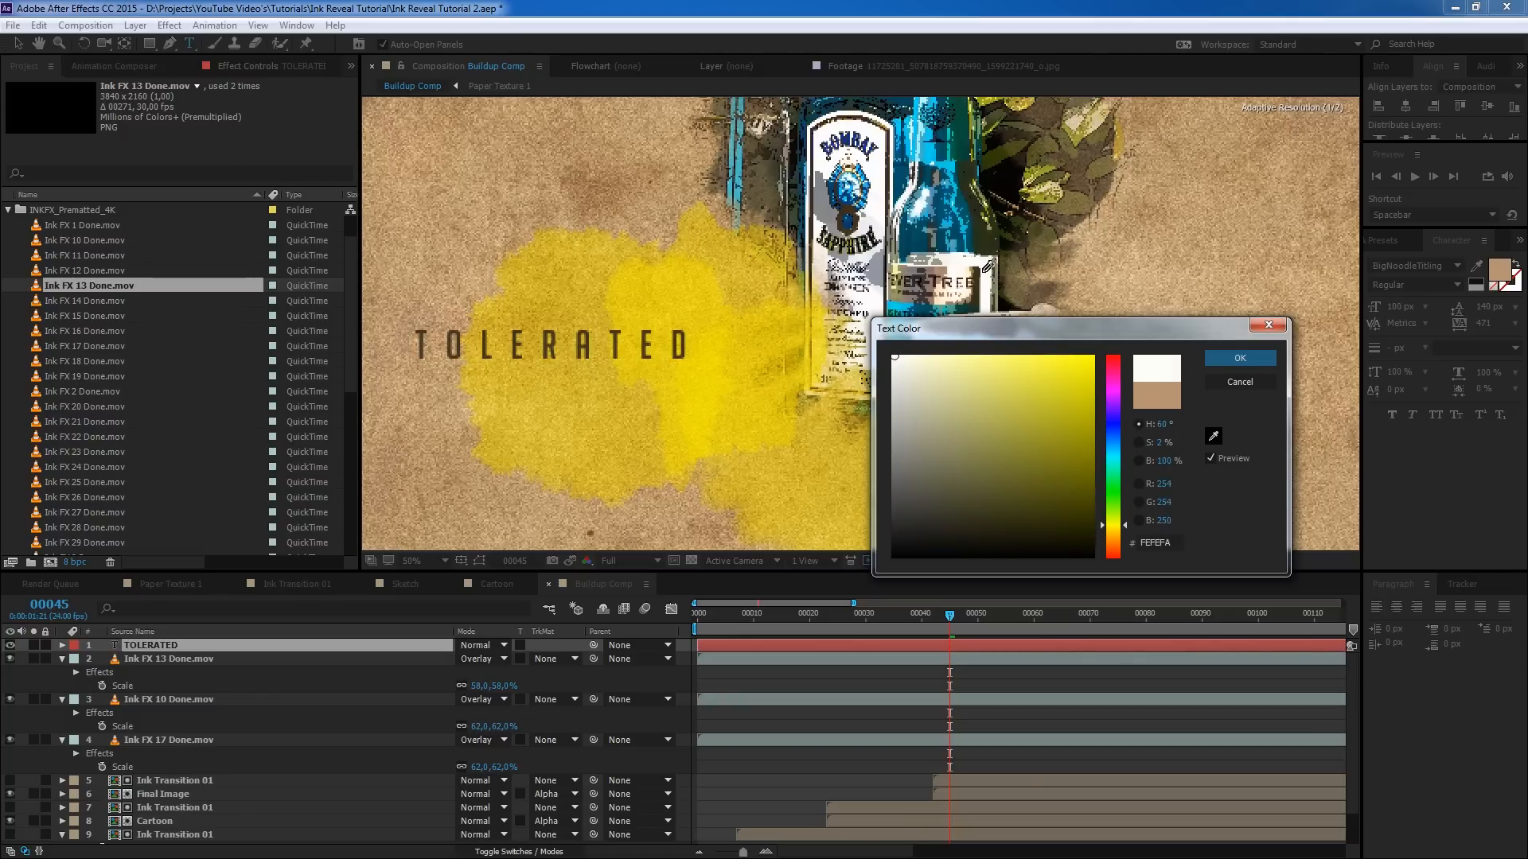
pyautogui.click(984, 272)
pyautogui.click(1256, 352)
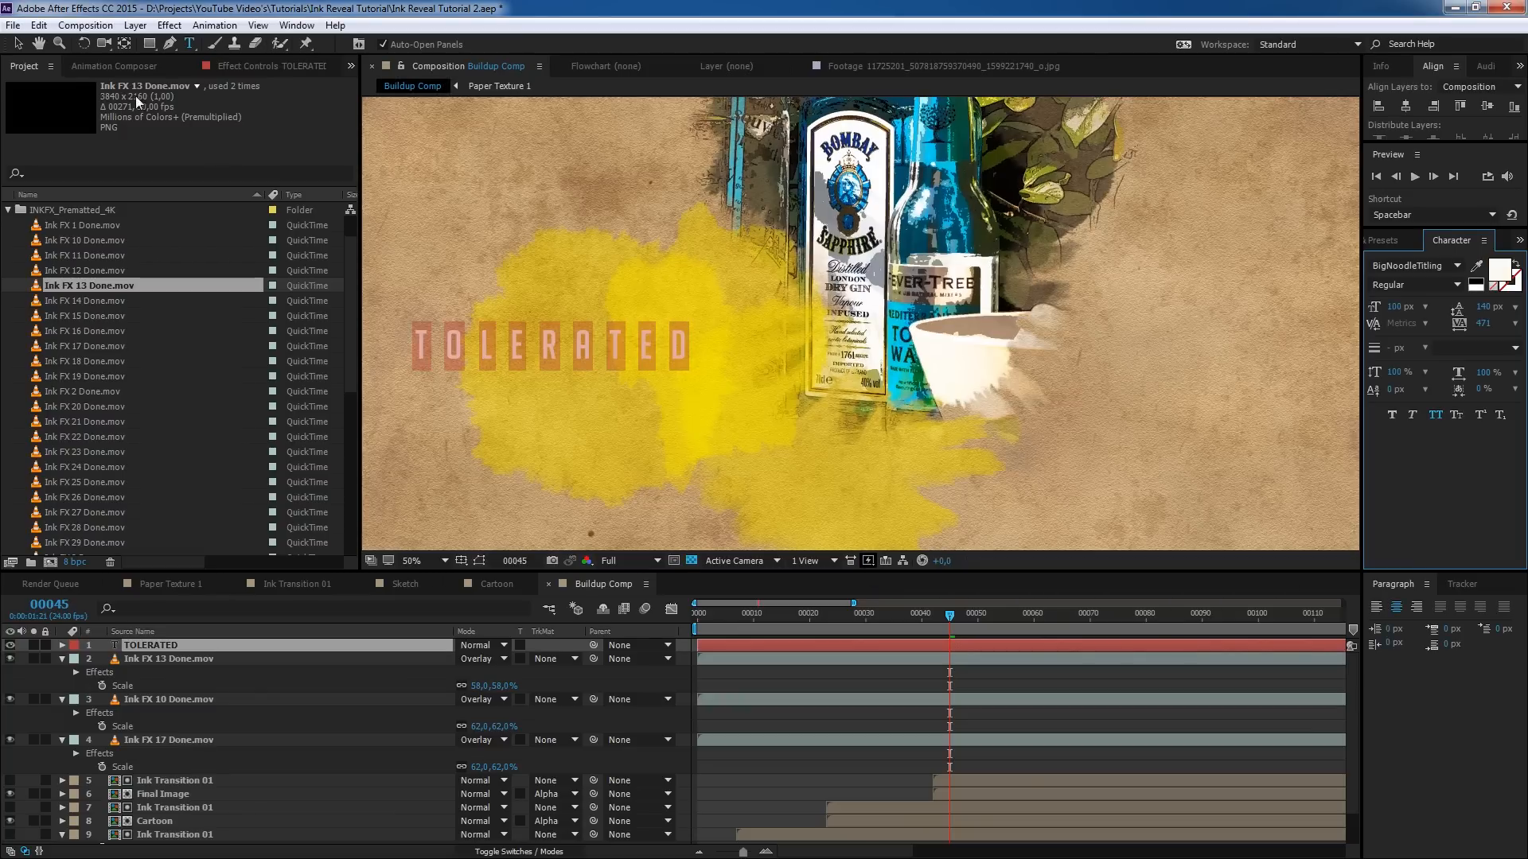
pyautogui.click(12, 39)
pyautogui.moveTo(464, 350); pyautogui.dragTo(557, 353)
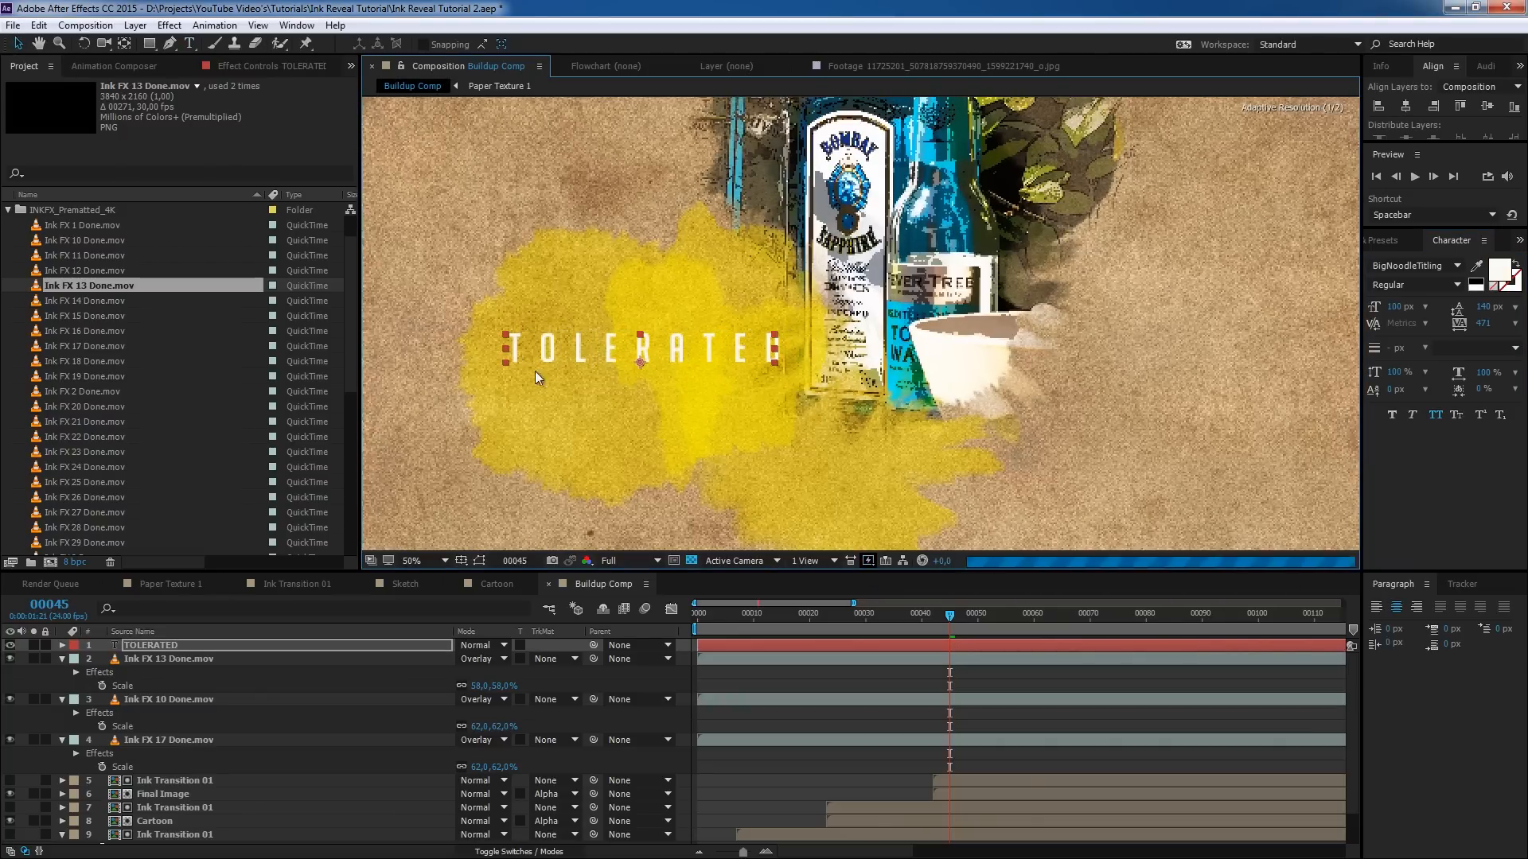
# - Shift the Tritone Shadows color of the Ink FX 13 layer to green with a hue of 78°
pyautogui.click(169, 656)
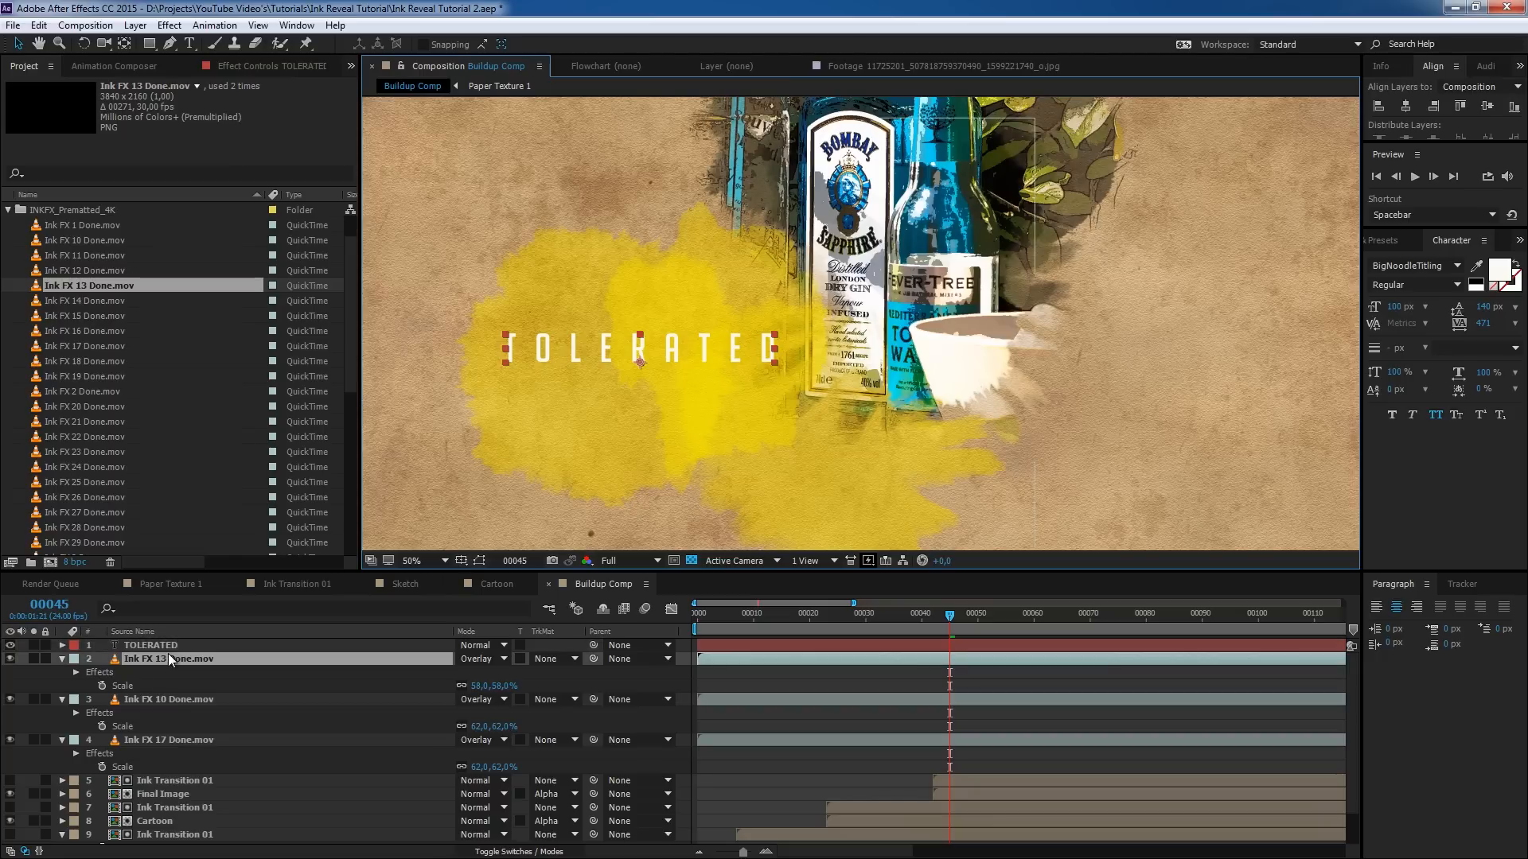
pyautogui.click(239, 66)
pyautogui.click(203, 141)
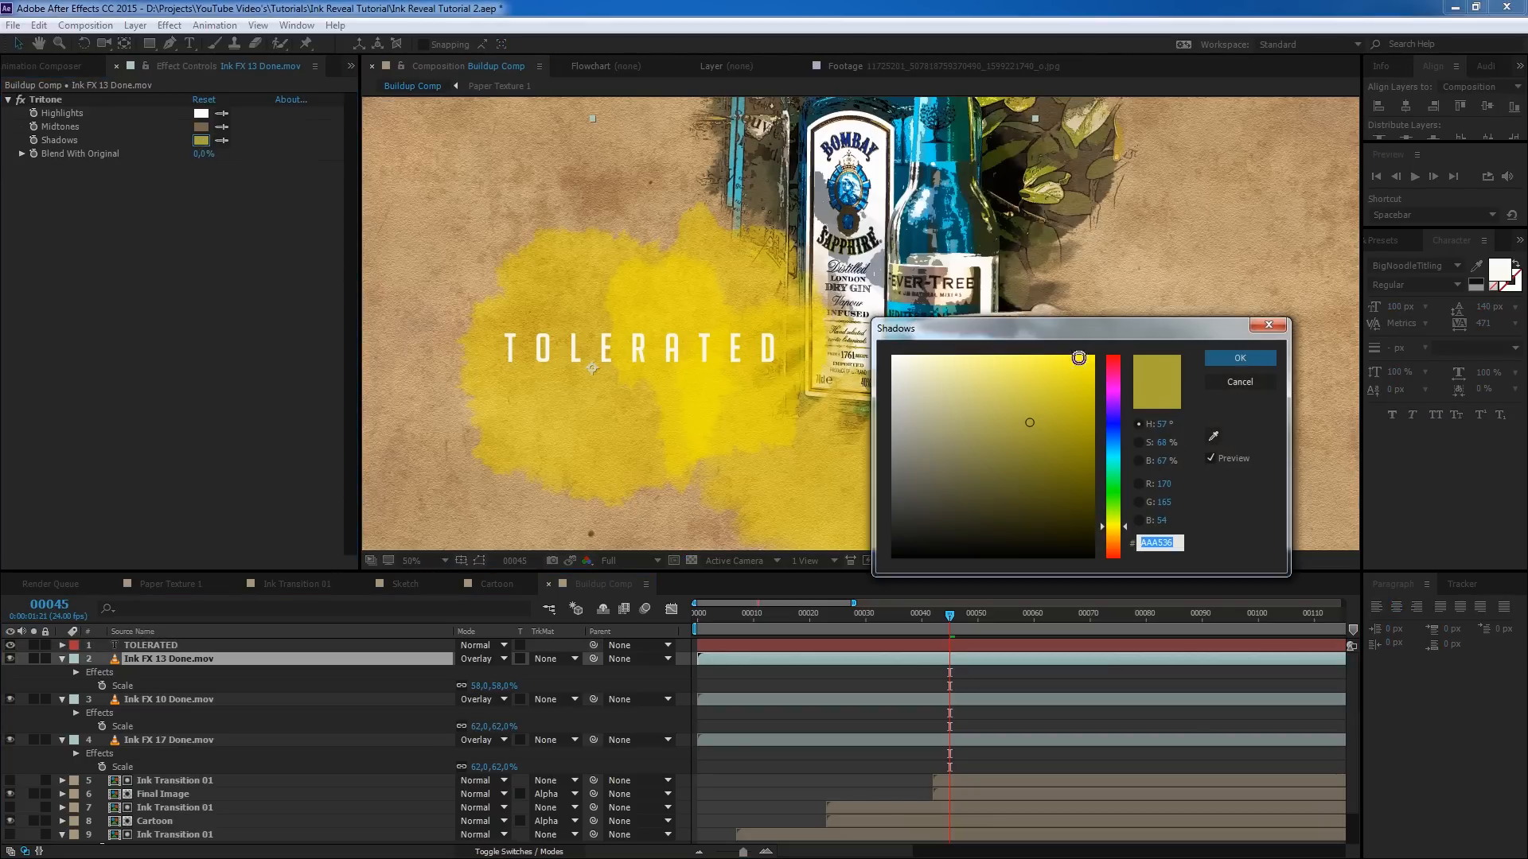
pyautogui.moveTo(1120, 519); pyautogui.dragTo(1115, 514)
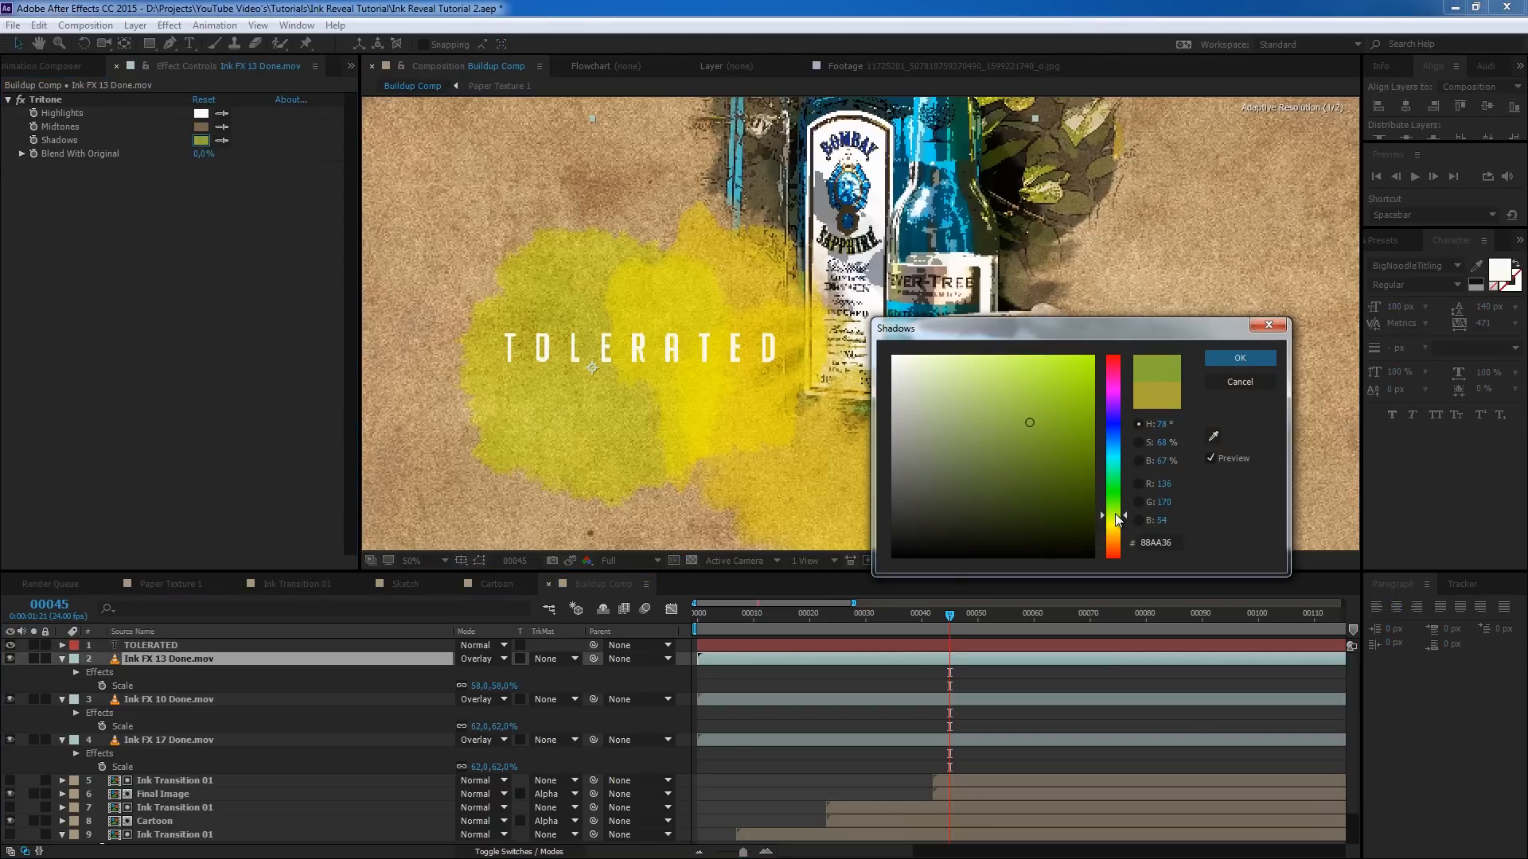
pyautogui.press('Escape')
# - Change the Tritone Shadows color of the Ink FX 10 layer to orange AA7A36
pyautogui.click(222, 699)
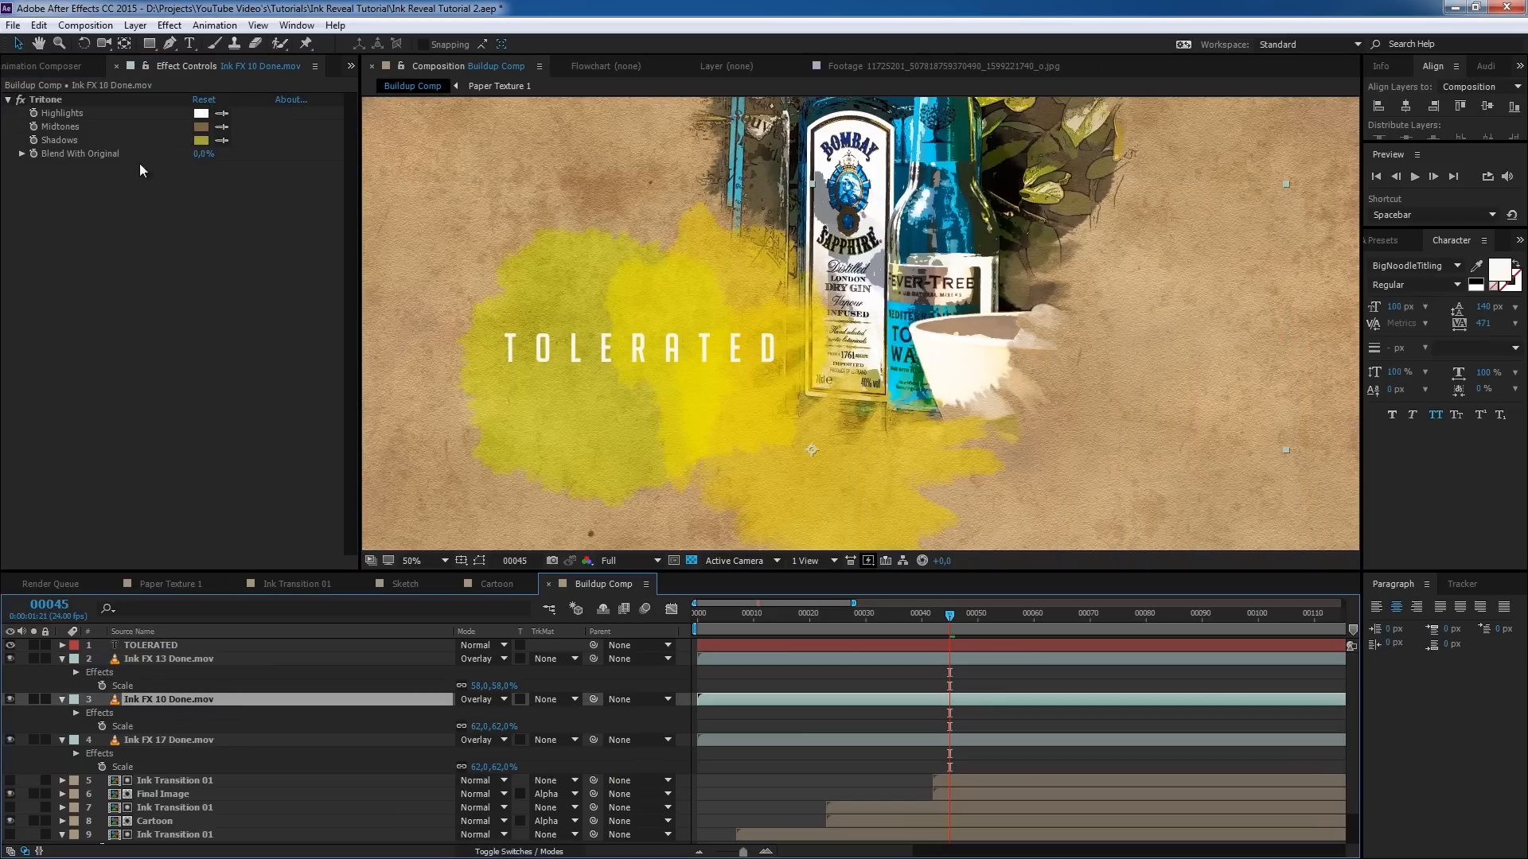
pyautogui.click(201, 140)
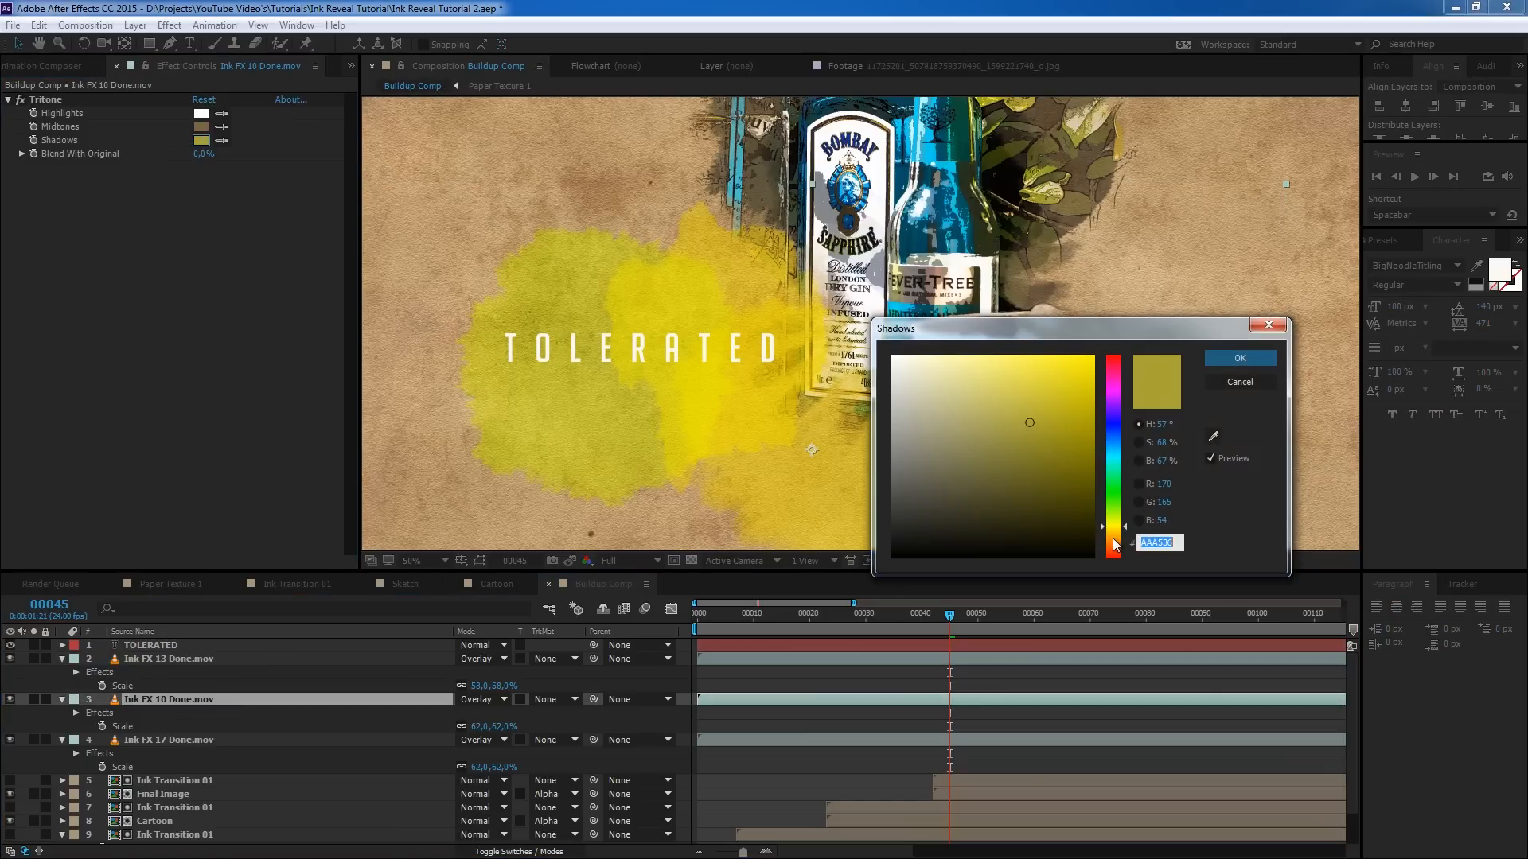
pyautogui.click(1115, 539)
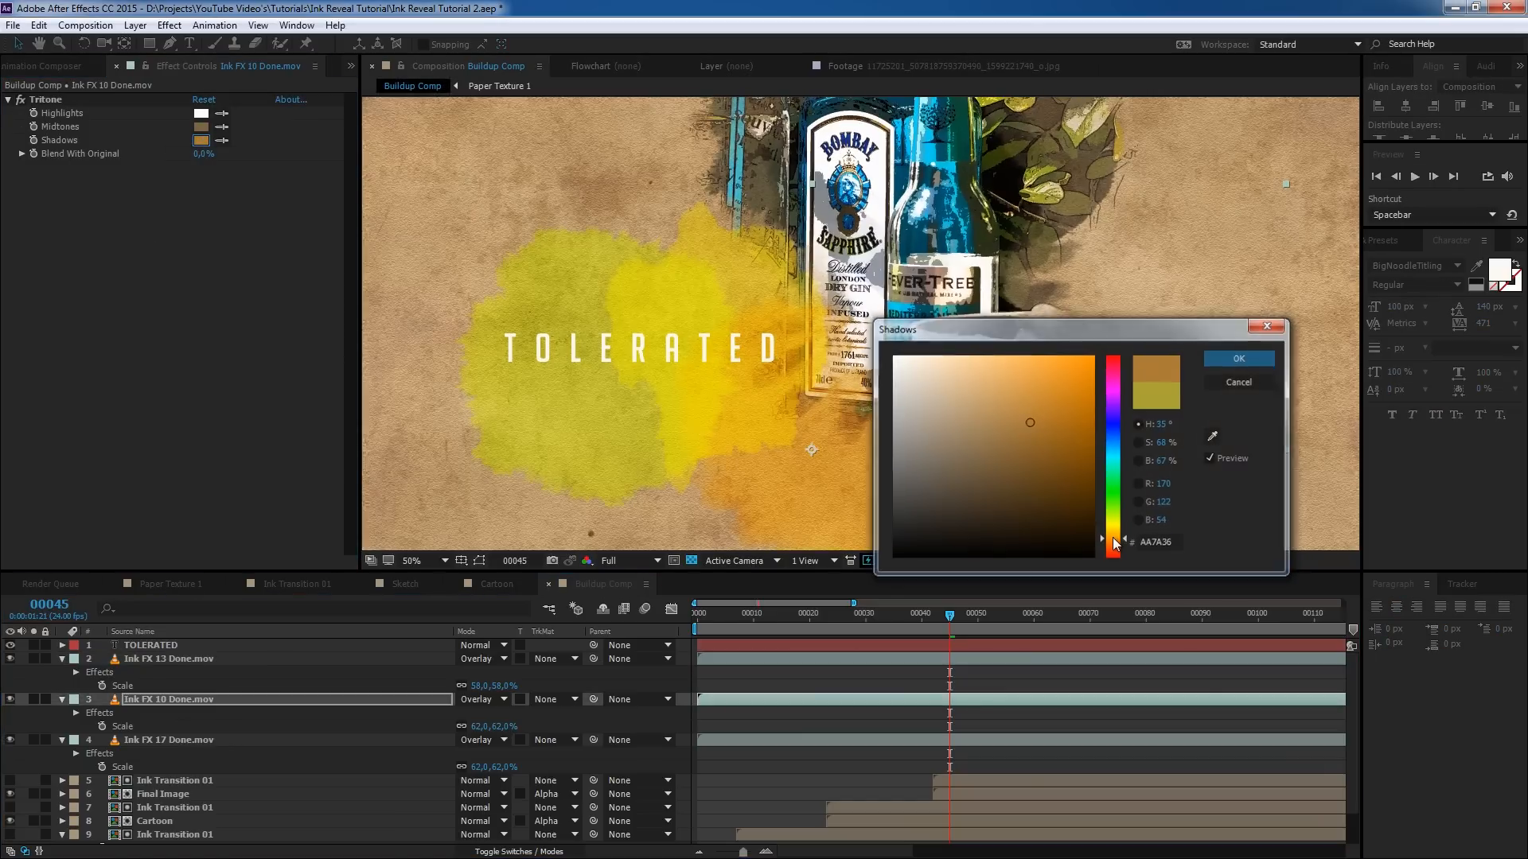
pyautogui.press('Return')
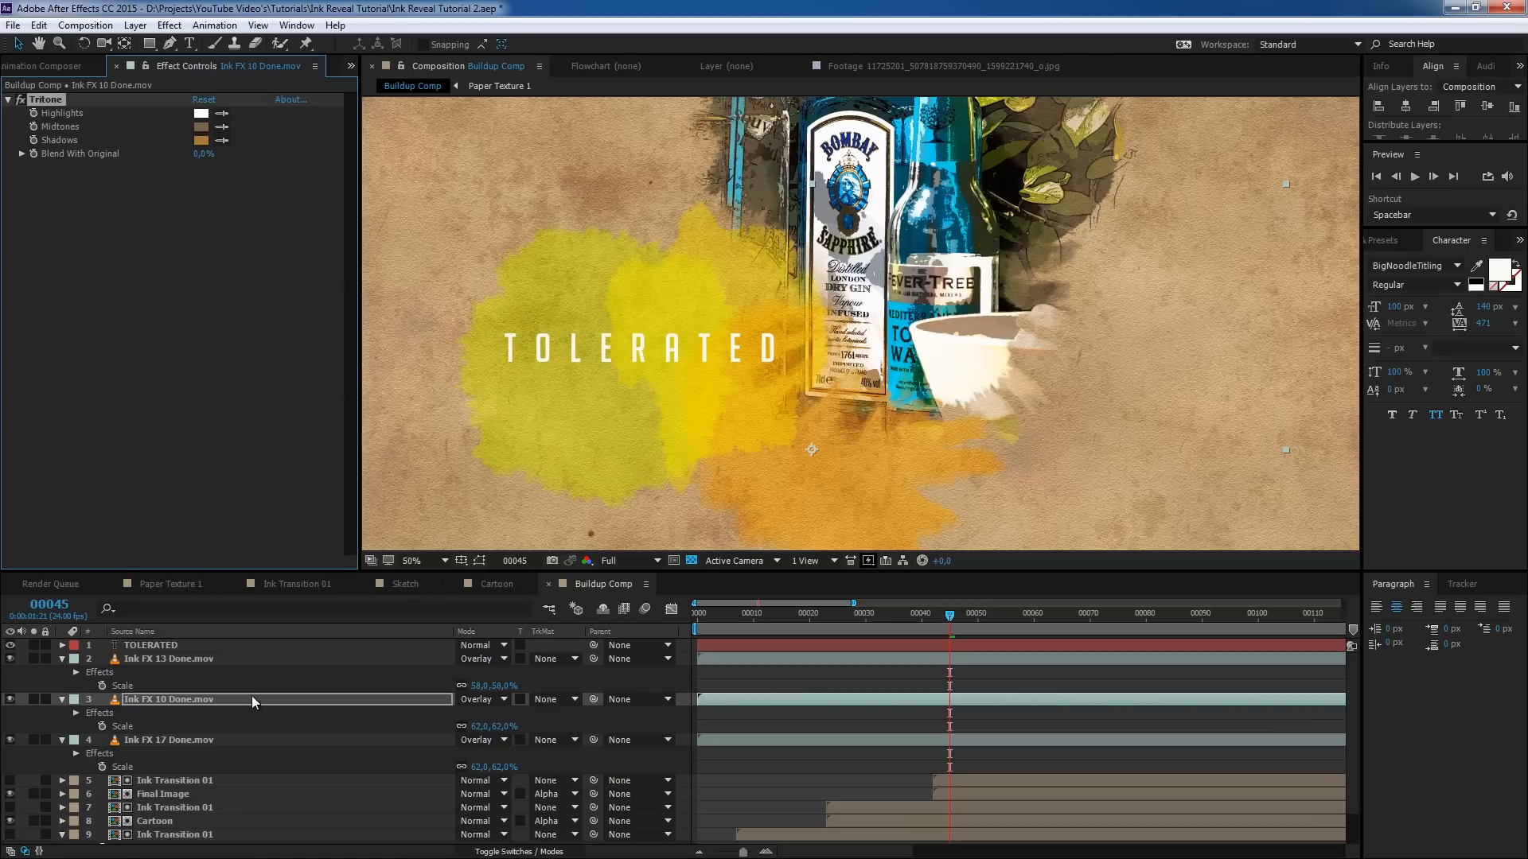
# - Darken and saturate the Ink FX 13 layer's Tritone Shadows color to green 72951F
pyautogui.click(180, 658)
pyautogui.click(203, 141)
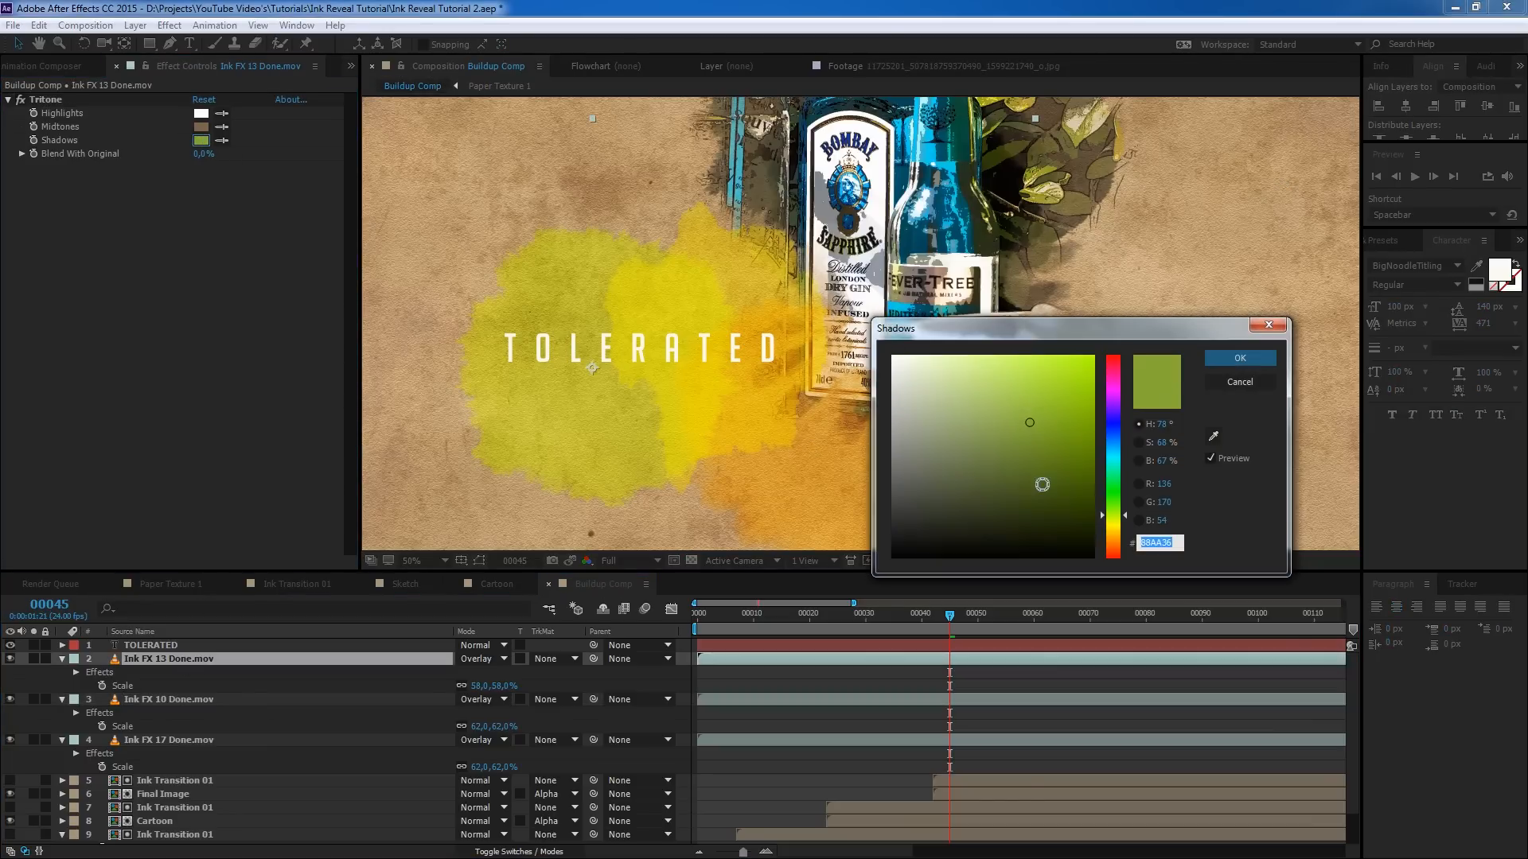
pyautogui.click(1039, 464)
pyautogui.moveTo(1040, 467); pyautogui.dragTo(1053, 439)
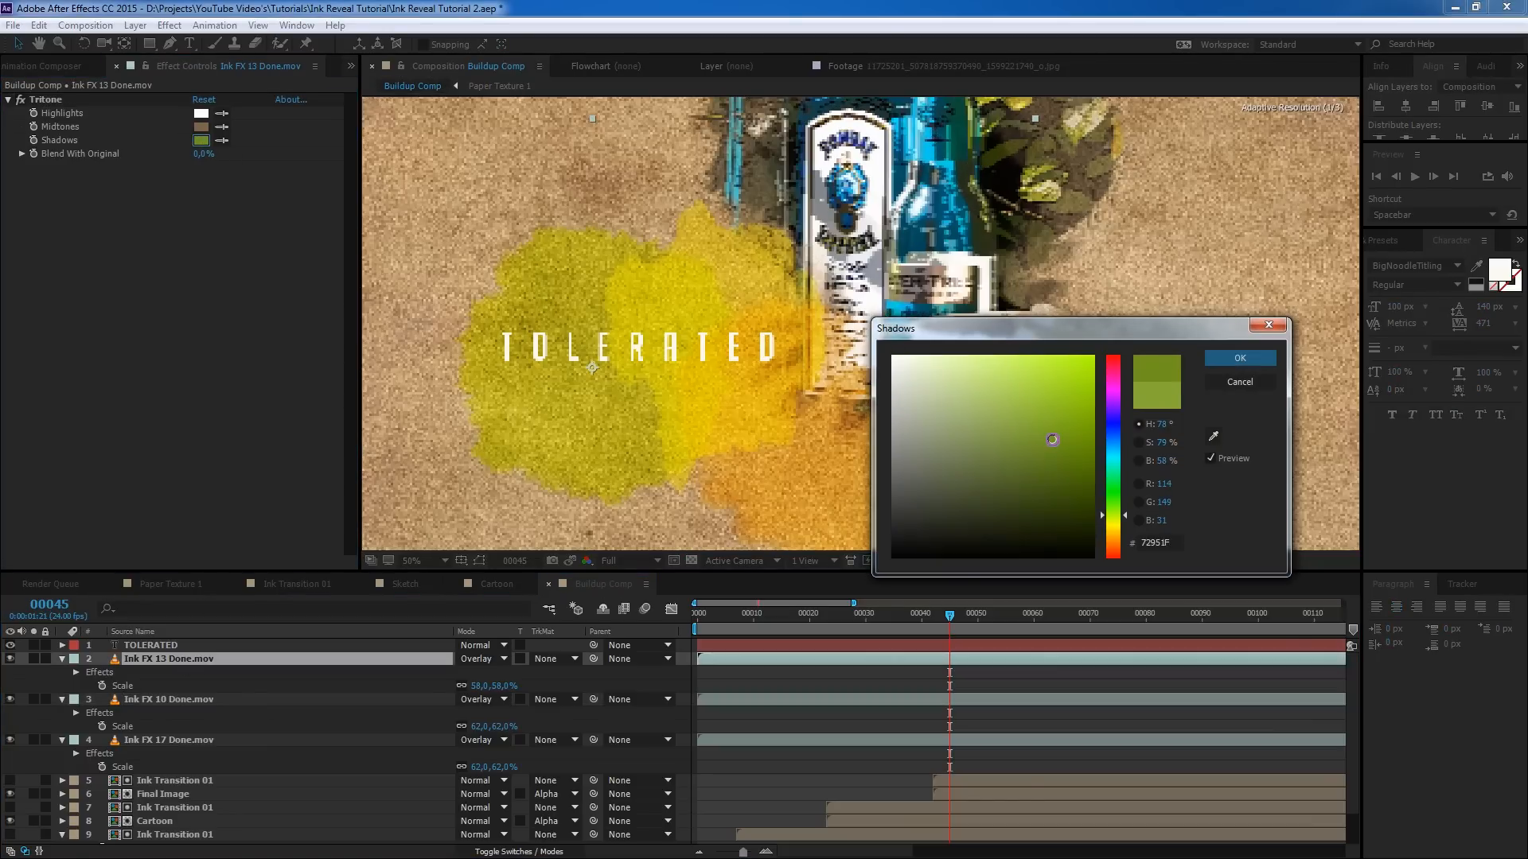
pyautogui.click(1240, 358)
# - Change the Tritone Shadows color of the Ink FX 17 layer to deep orange 9E6523
pyautogui.click(169, 740)
pyautogui.click(202, 141)
pyautogui.click(1043, 460)
pyautogui.click(1047, 435)
pyautogui.moveTo(1048, 436); pyautogui.dragTo(1049, 432)
pyautogui.click(1116, 541)
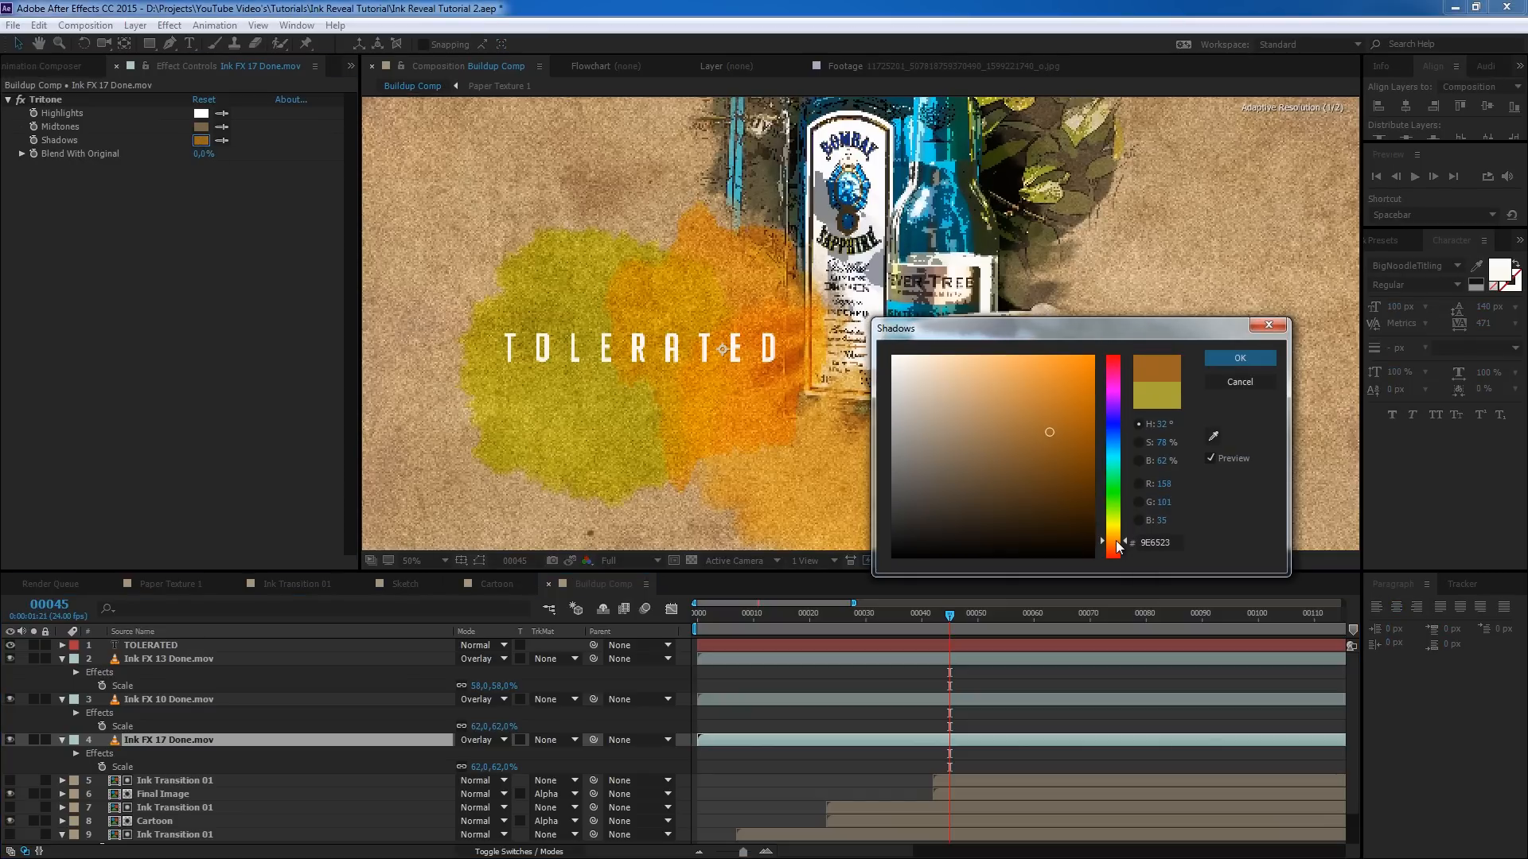
pyautogui.press('Return')
# - Set the tracking of the TOLERATED title to 0
pyautogui.press('space')
pyautogui.moveTo(966, 291); pyautogui.dragTo(889, 334)
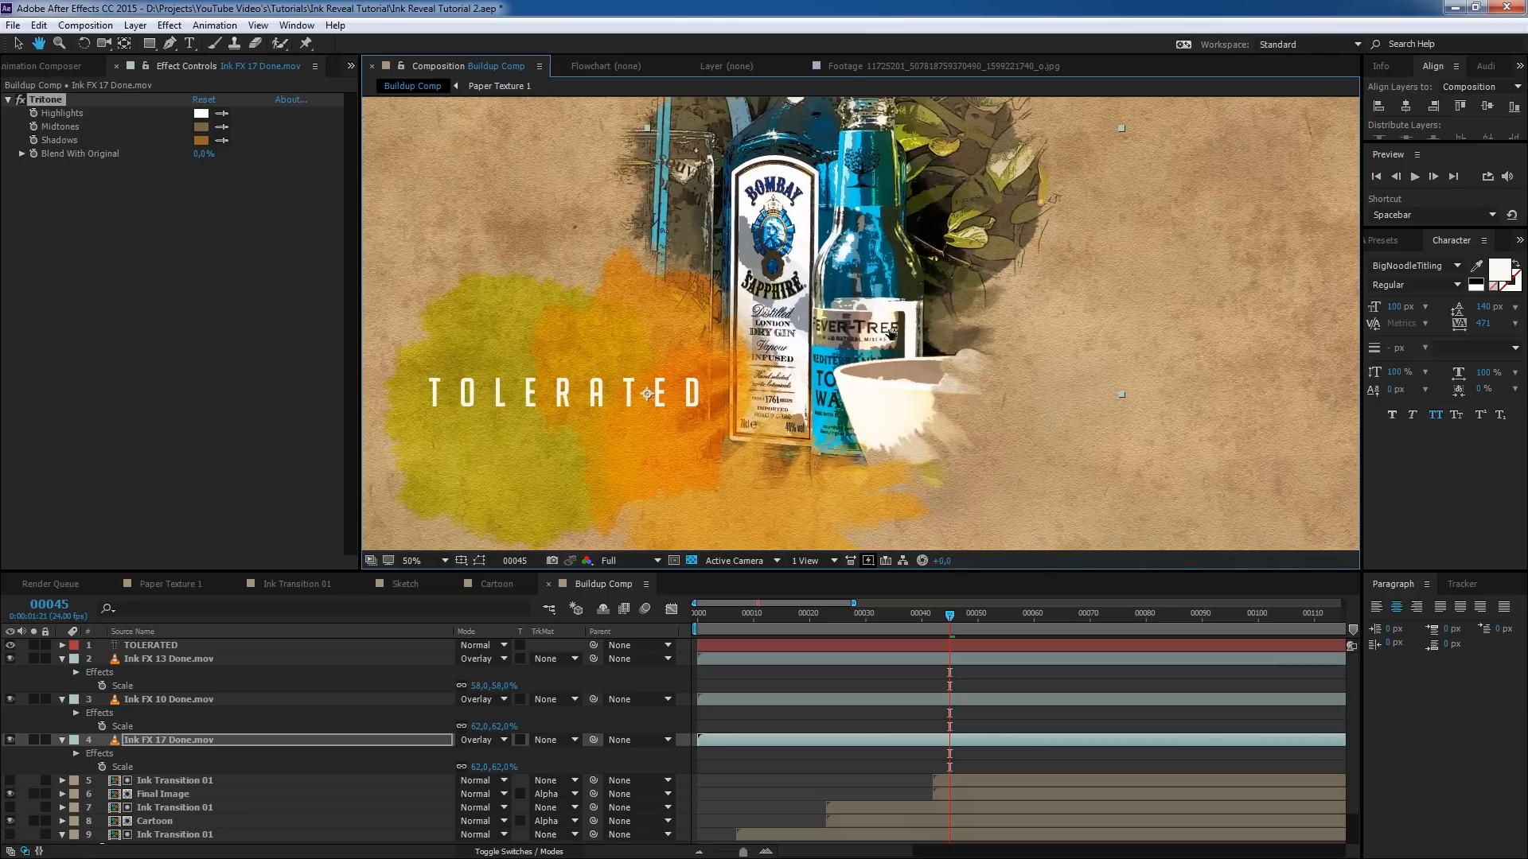
pyautogui.click(156, 645)
pyautogui.press('t')
pyautogui.doubleClick(595, 402)
pyautogui.click(1484, 328)
pyautogui.write('0')
pyautogui.press('Return')
# - Try other fonts on the TOLERATED title, including Birds of Paradise, Bookshelf Symbol 7 and Brush Script Std
pyautogui.click(1457, 267)
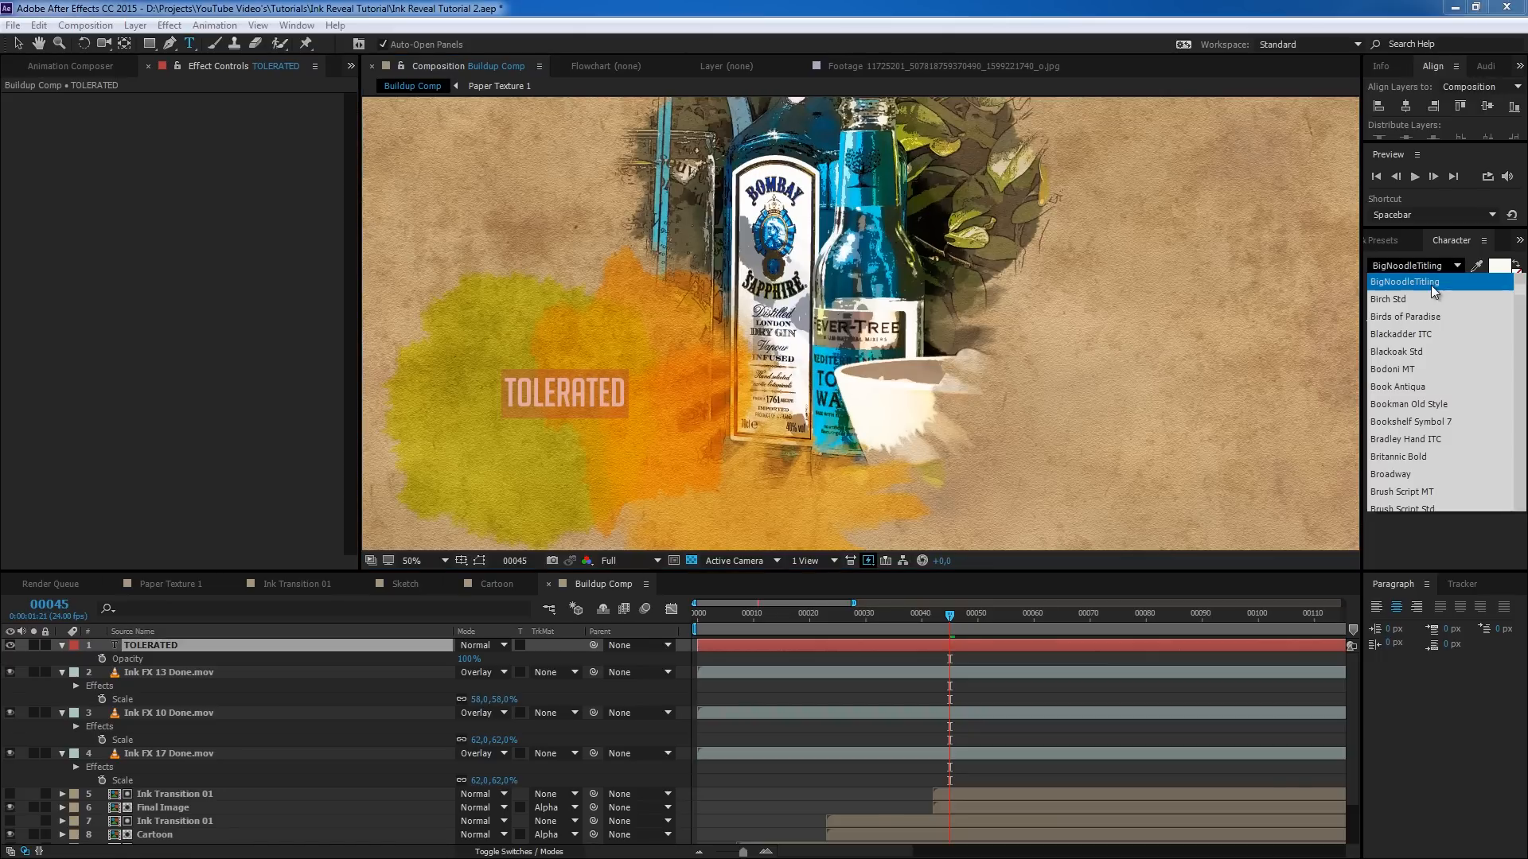
pyautogui.click(1404, 295)
pyautogui.press('Down')
pyautogui.press('Down')
pyautogui.press('Down')
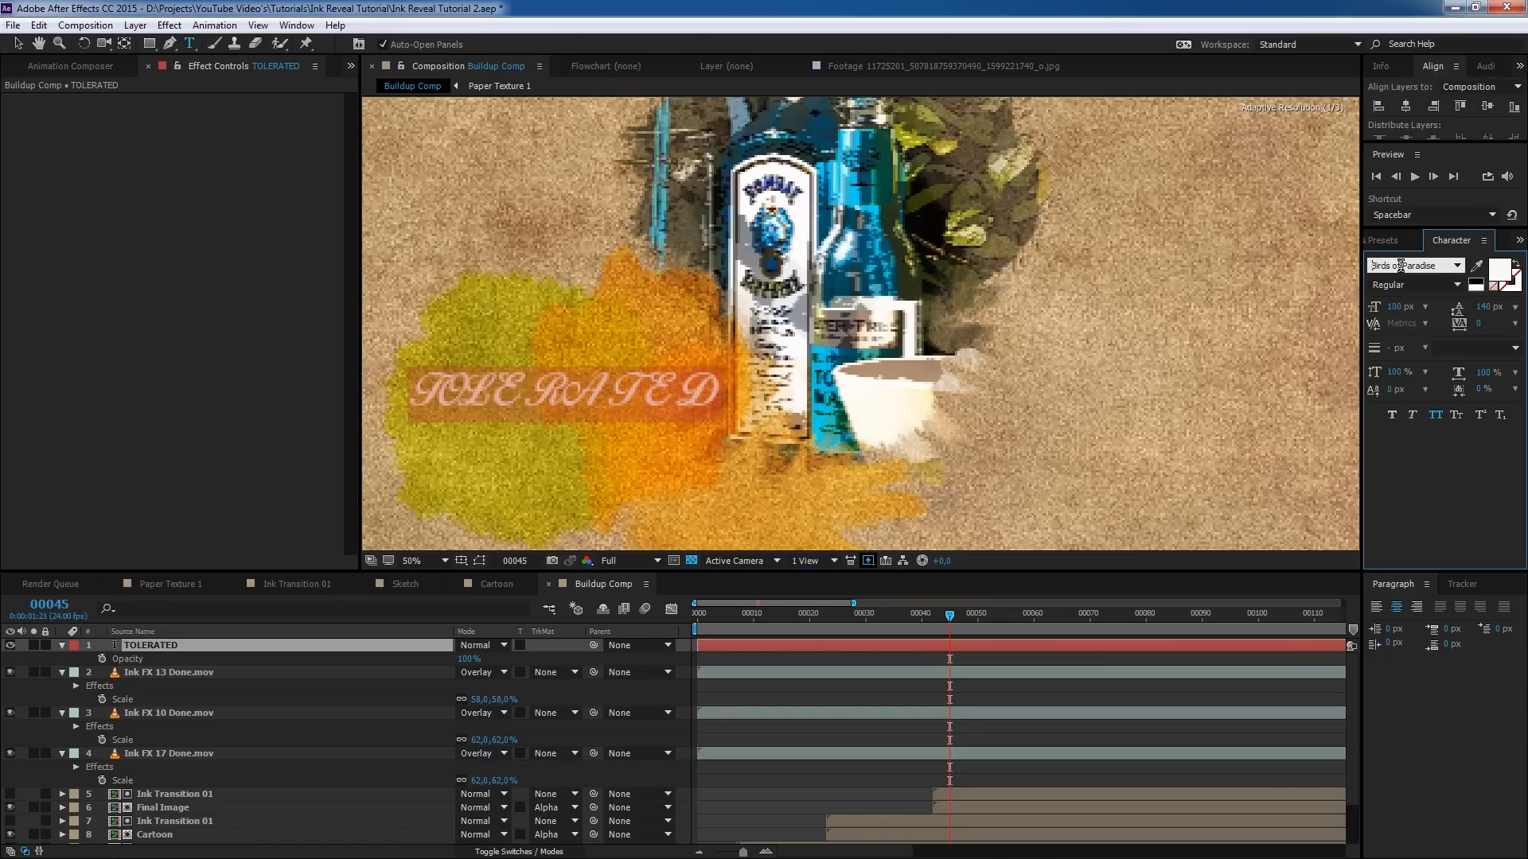
pyautogui.press('Down')
pyautogui.press('Down')
pyautogui.press('Down')
pyautogui.press('Down')
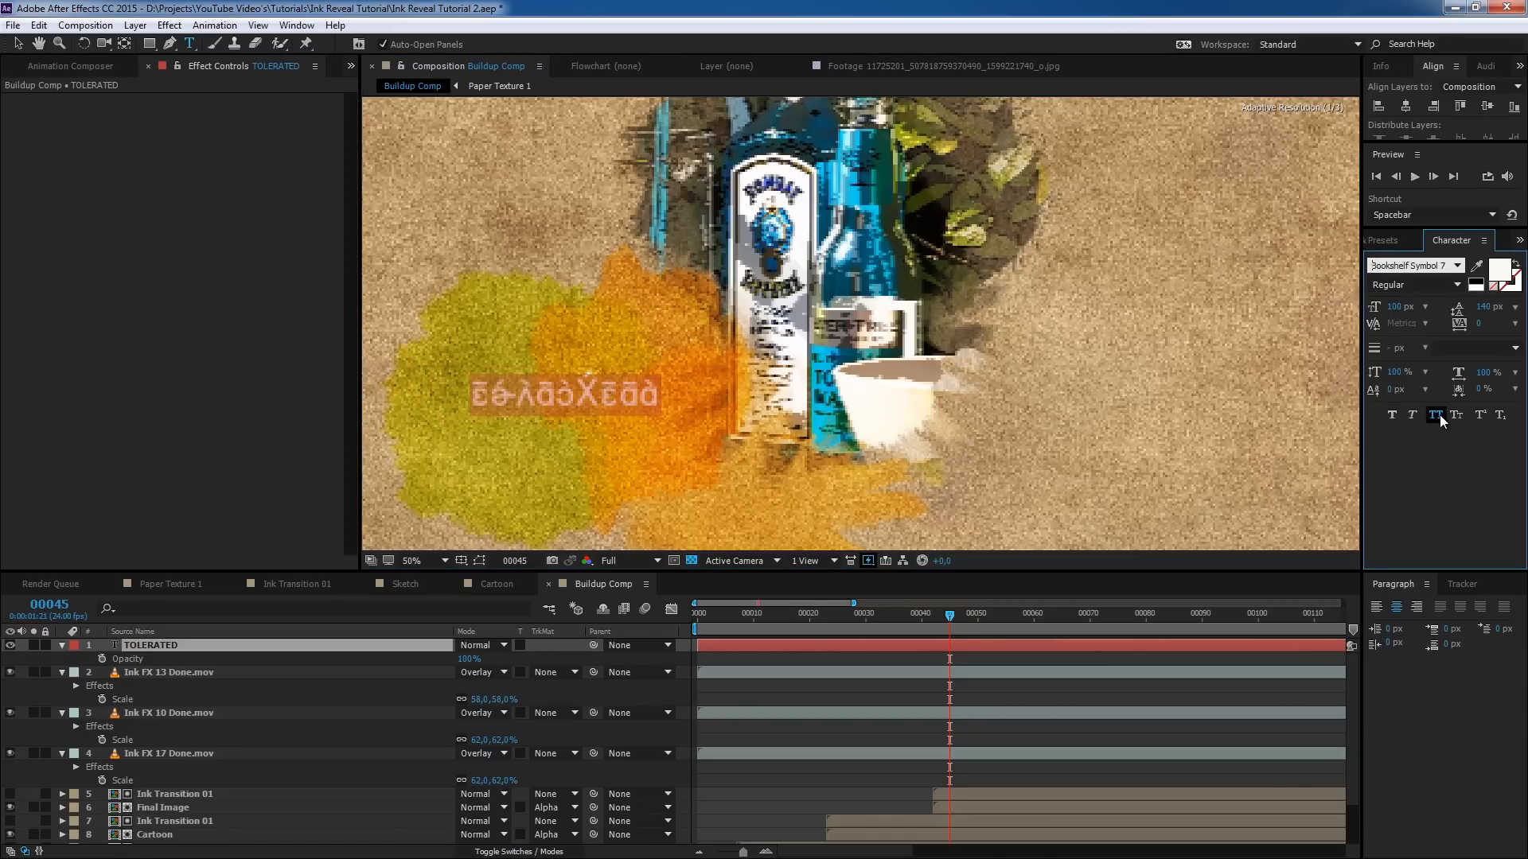
pyautogui.press('Down')
pyautogui.press('Down')
pyautogui.press('Down')
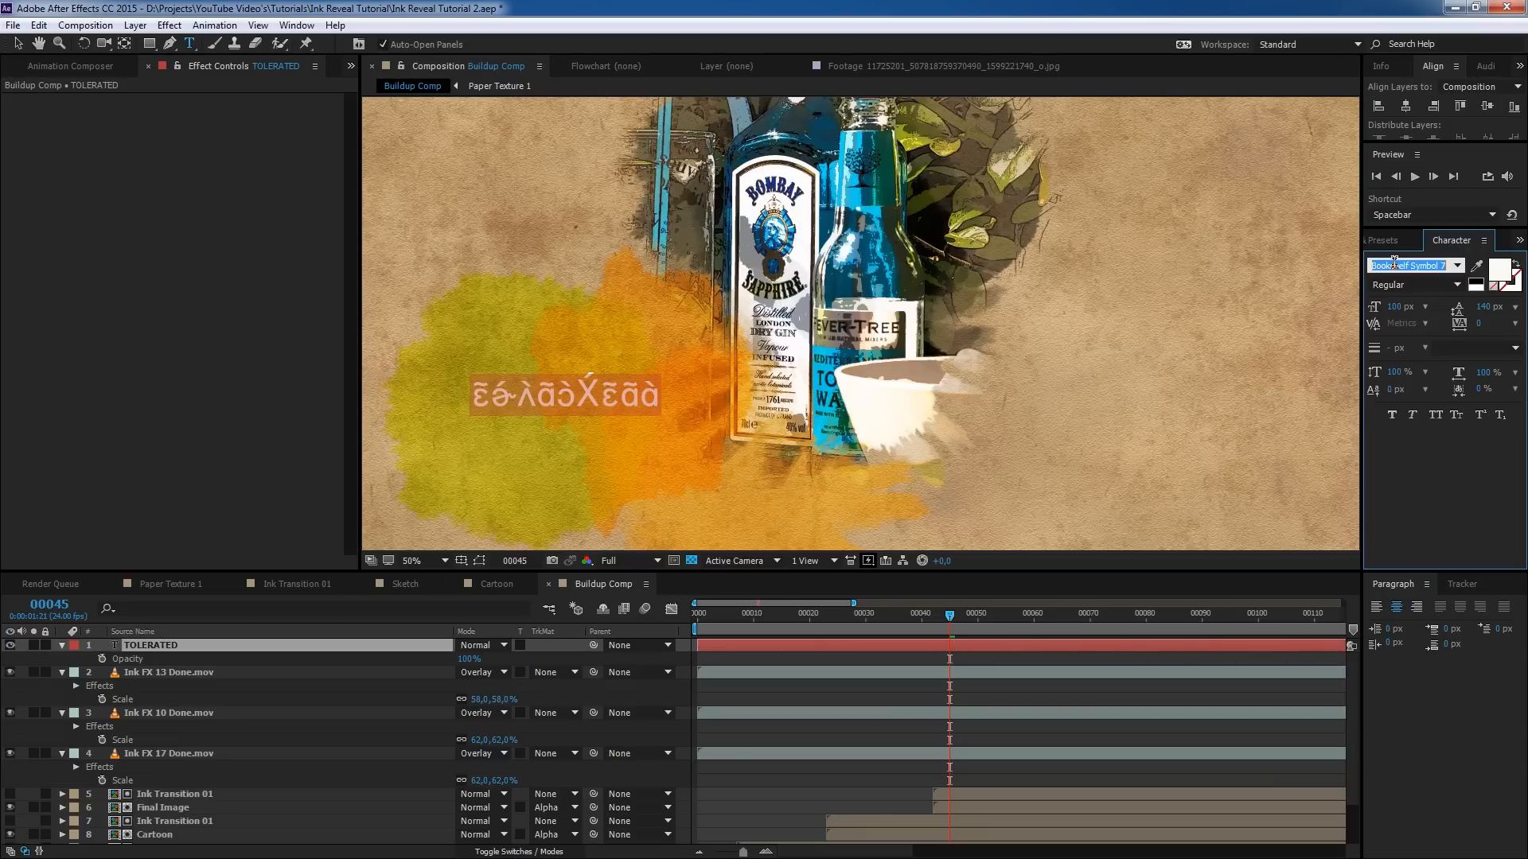
pyautogui.press('Down')
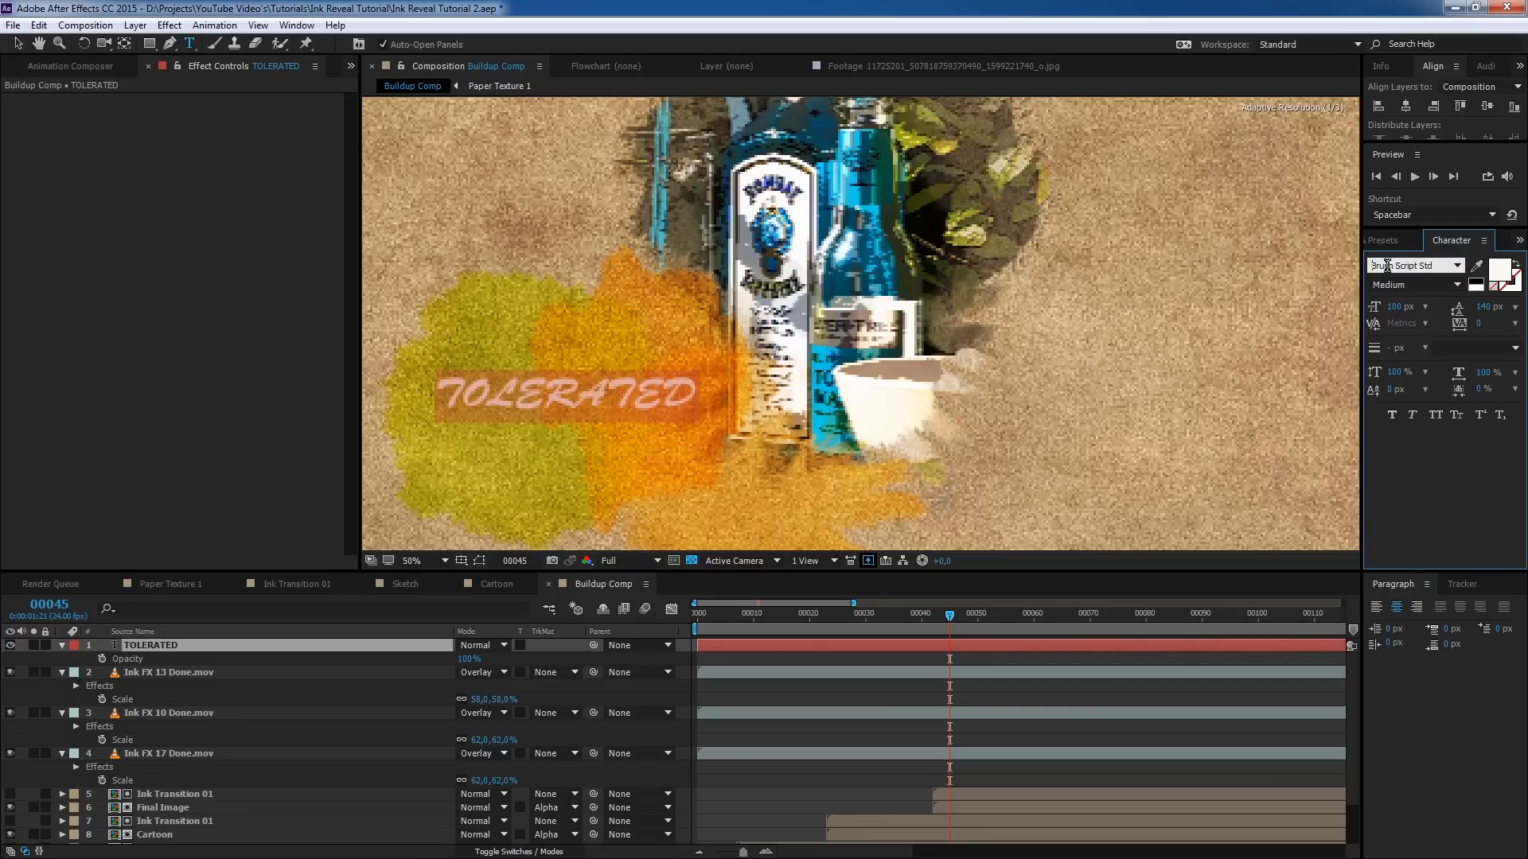
pyautogui.press('Down')
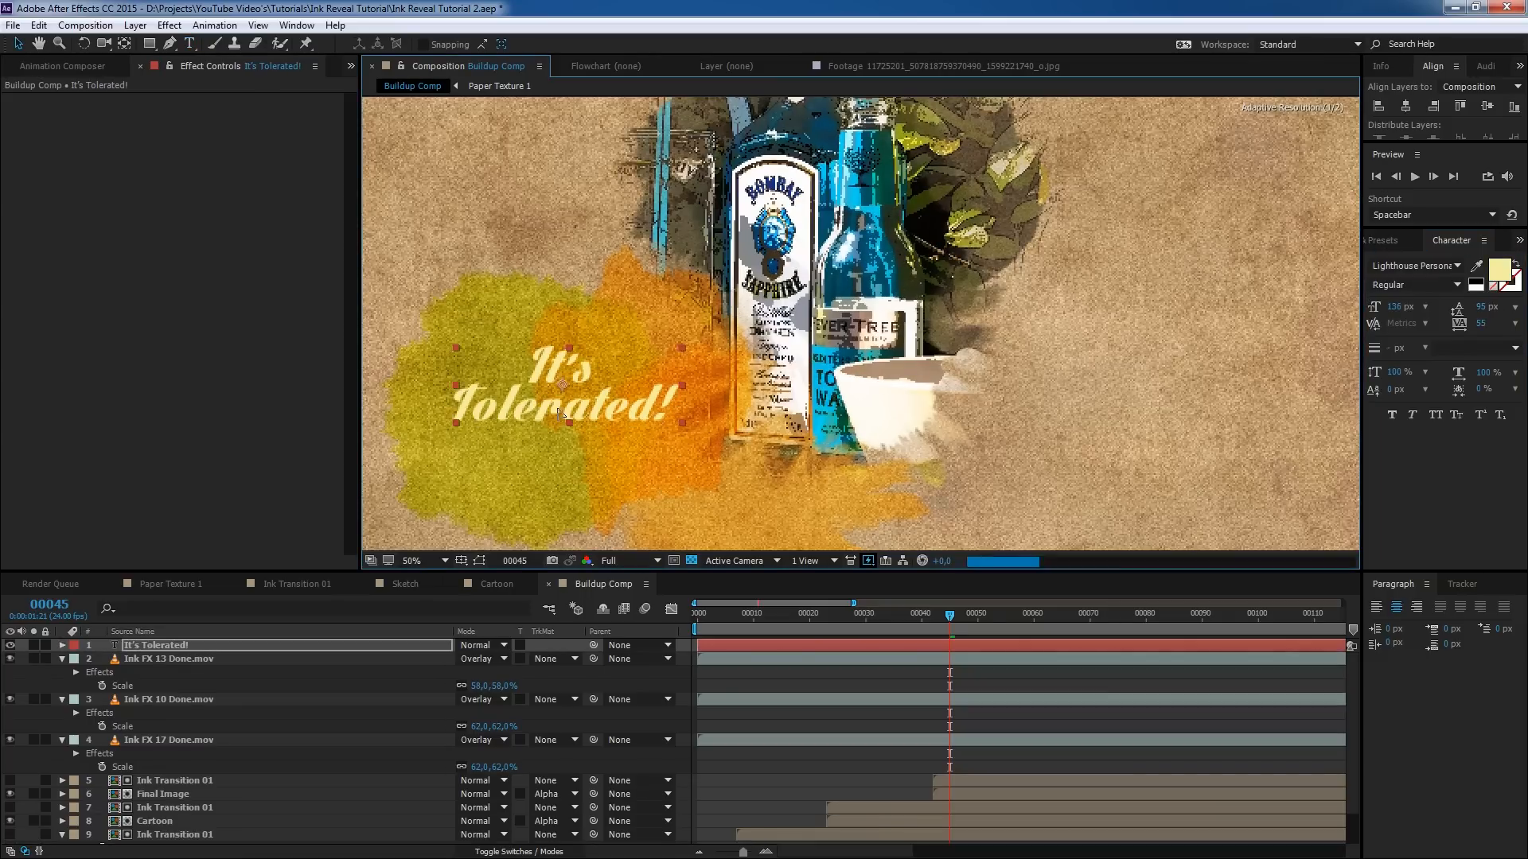
# - Nudge the It's Tolerated! title slightly down so it sits centered across the green and orange splats
pyautogui.moveTo(560, 413); pyautogui.dragTo(566, 416)
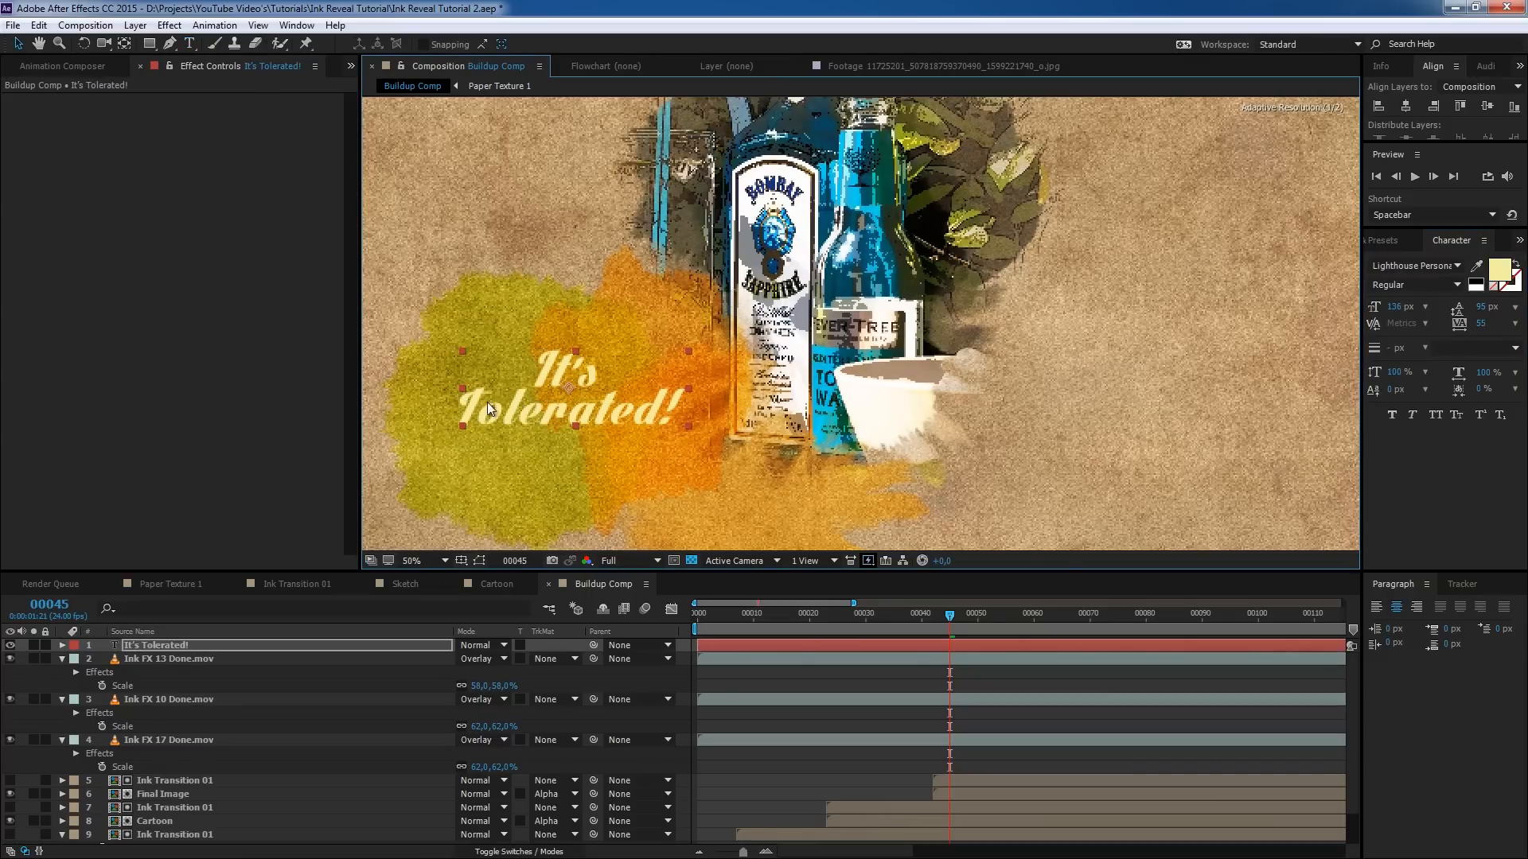
pyautogui.moveTo(608, 417); pyautogui.dragTo(606, 420)
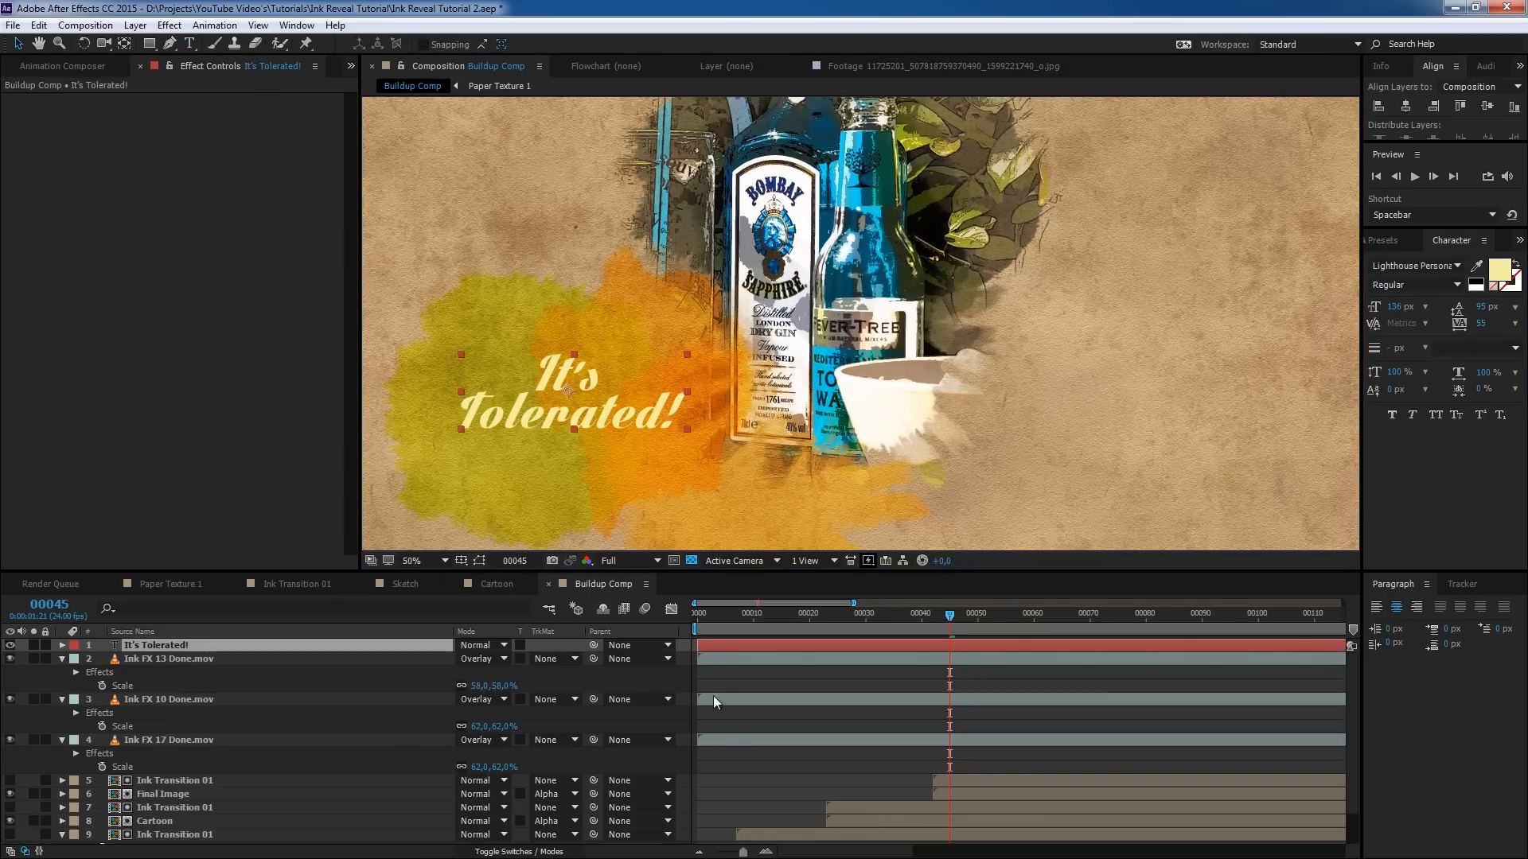
# - Shift the title and three Ink FX layers to start at frame 45, and stagger Ink FX 10 and Ink FX 17 slightly earlier
pyautogui.keyDown('shift'); pyautogui.click(723, 738); pyautogui.keyUp('shift')
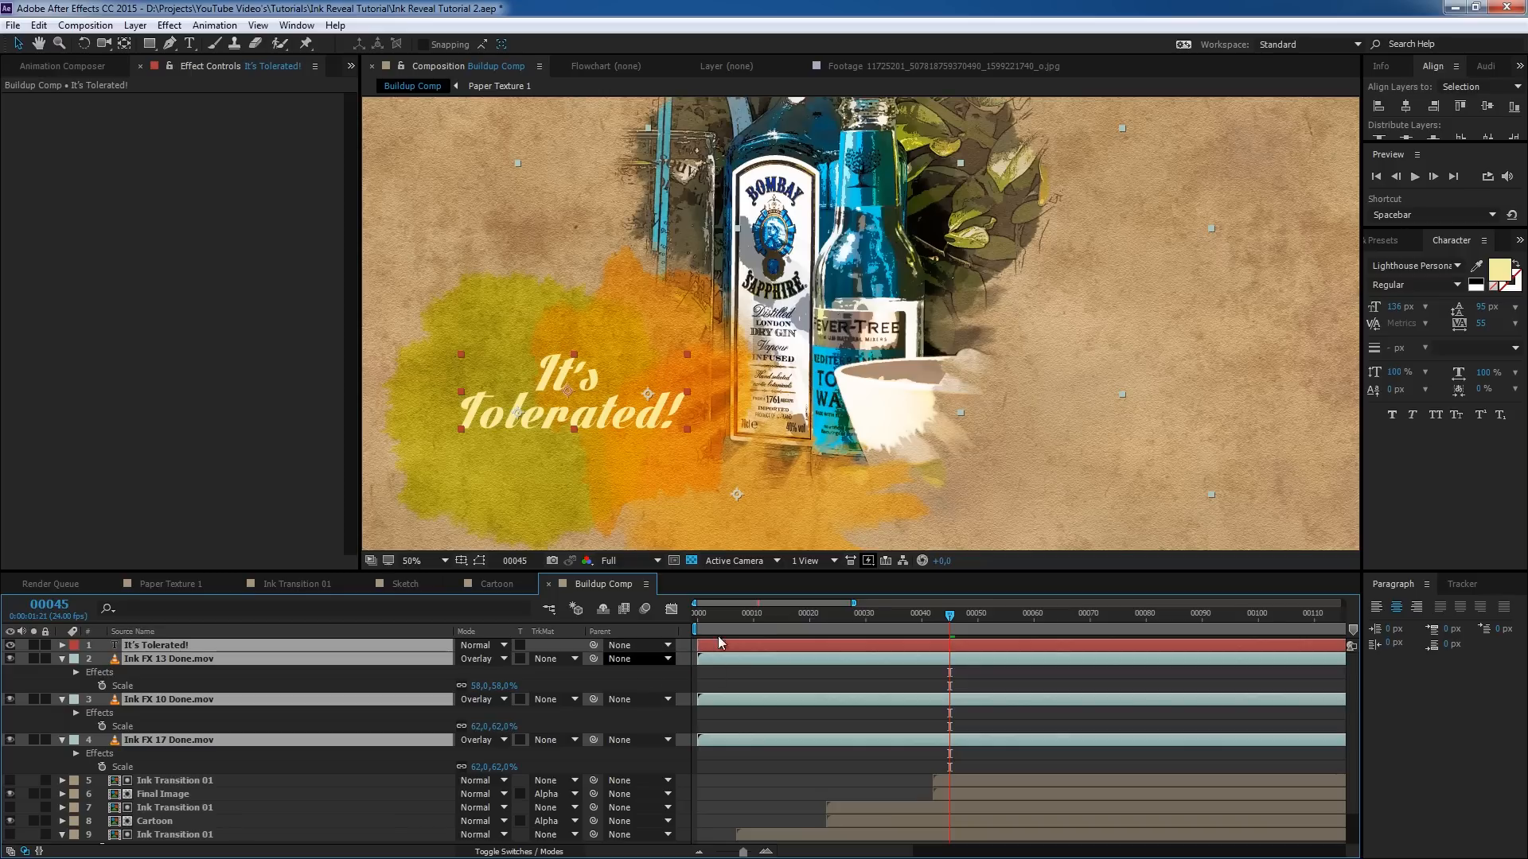
pyautogui.moveTo(737, 646); pyautogui.dragTo(971, 660)
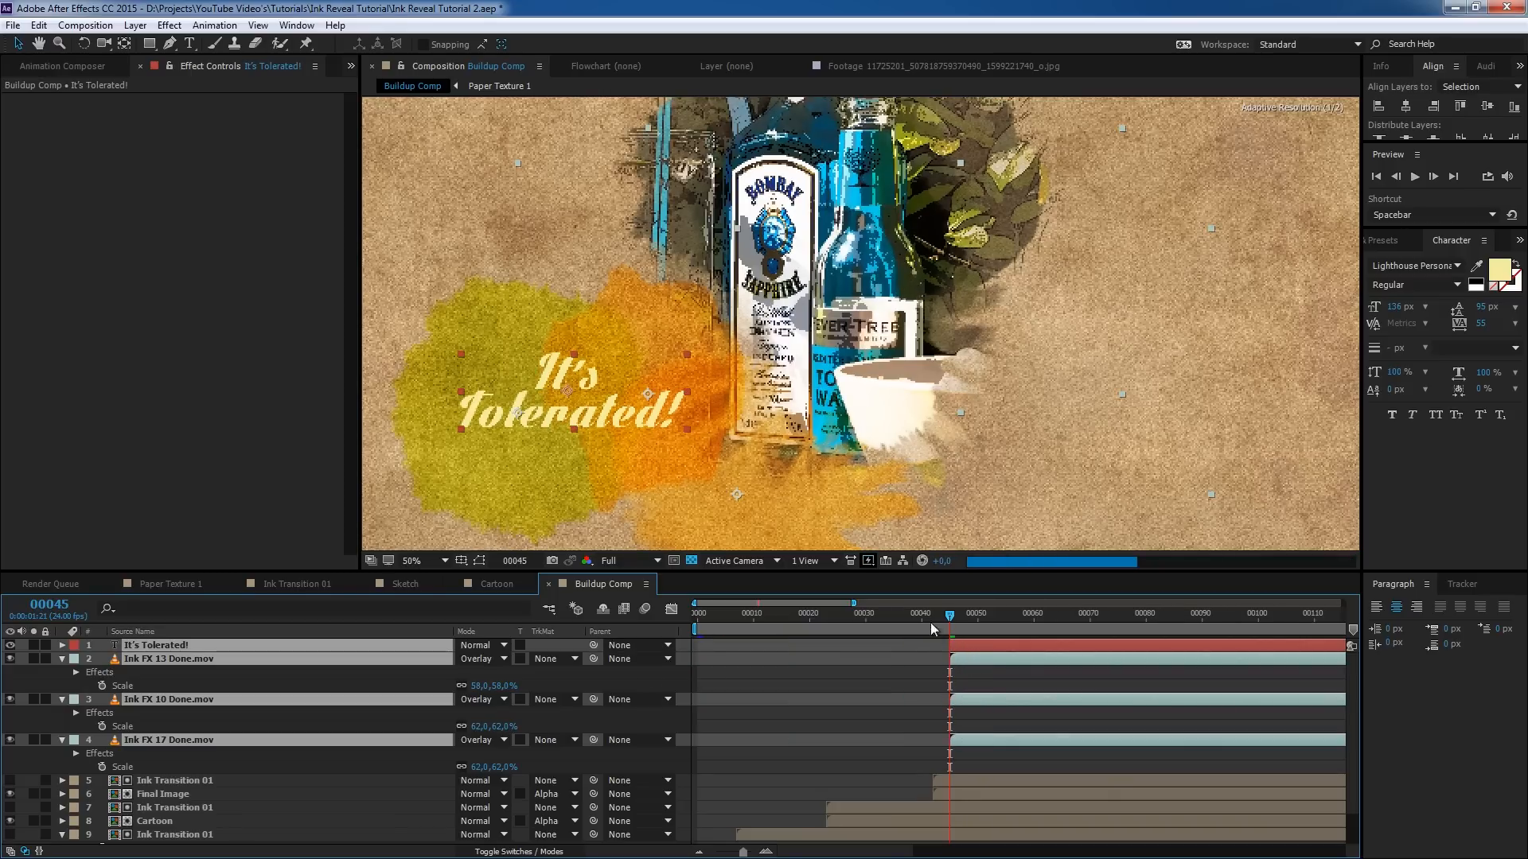
pyautogui.click(958, 676)
pyautogui.click(965, 701)
pyautogui.moveTo(964, 701); pyautogui.dragTo(958, 741)
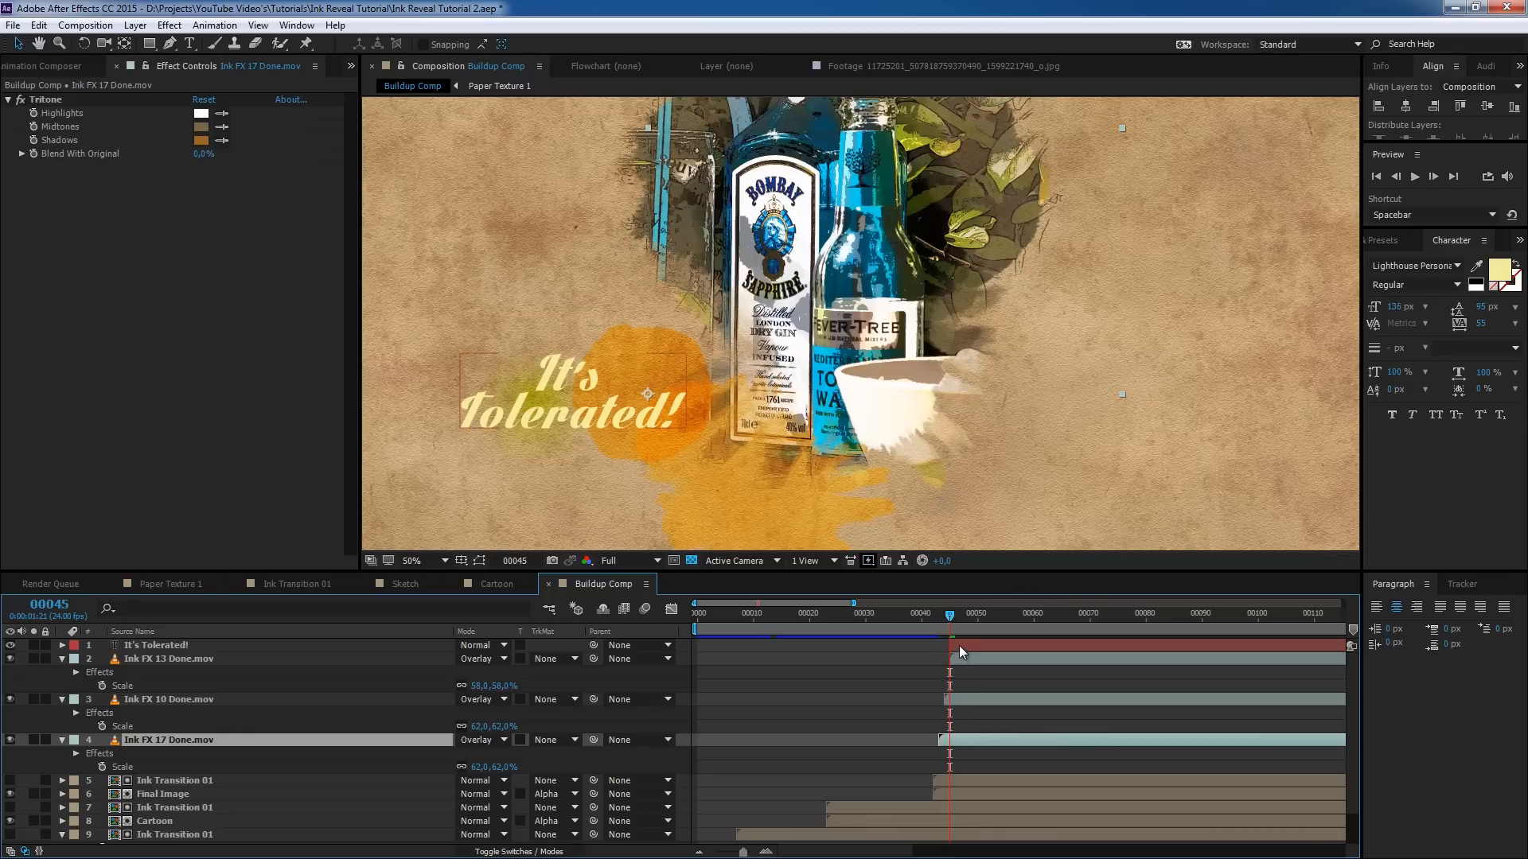
# - Try moving the It's Tolerated! title layer beneath Ink FX 13 Done.mov in the layer stack
pyautogui.moveTo(960, 645)
pyautogui.mouseDown()
pyautogui.moveTo(1005, 648)
pyautogui.moveTo(954, 618)
pyautogui.moveTo(965, 647)
pyautogui.mouseUp()
pyautogui.moveTo(176, 645); pyautogui.dragTo(156, 684)
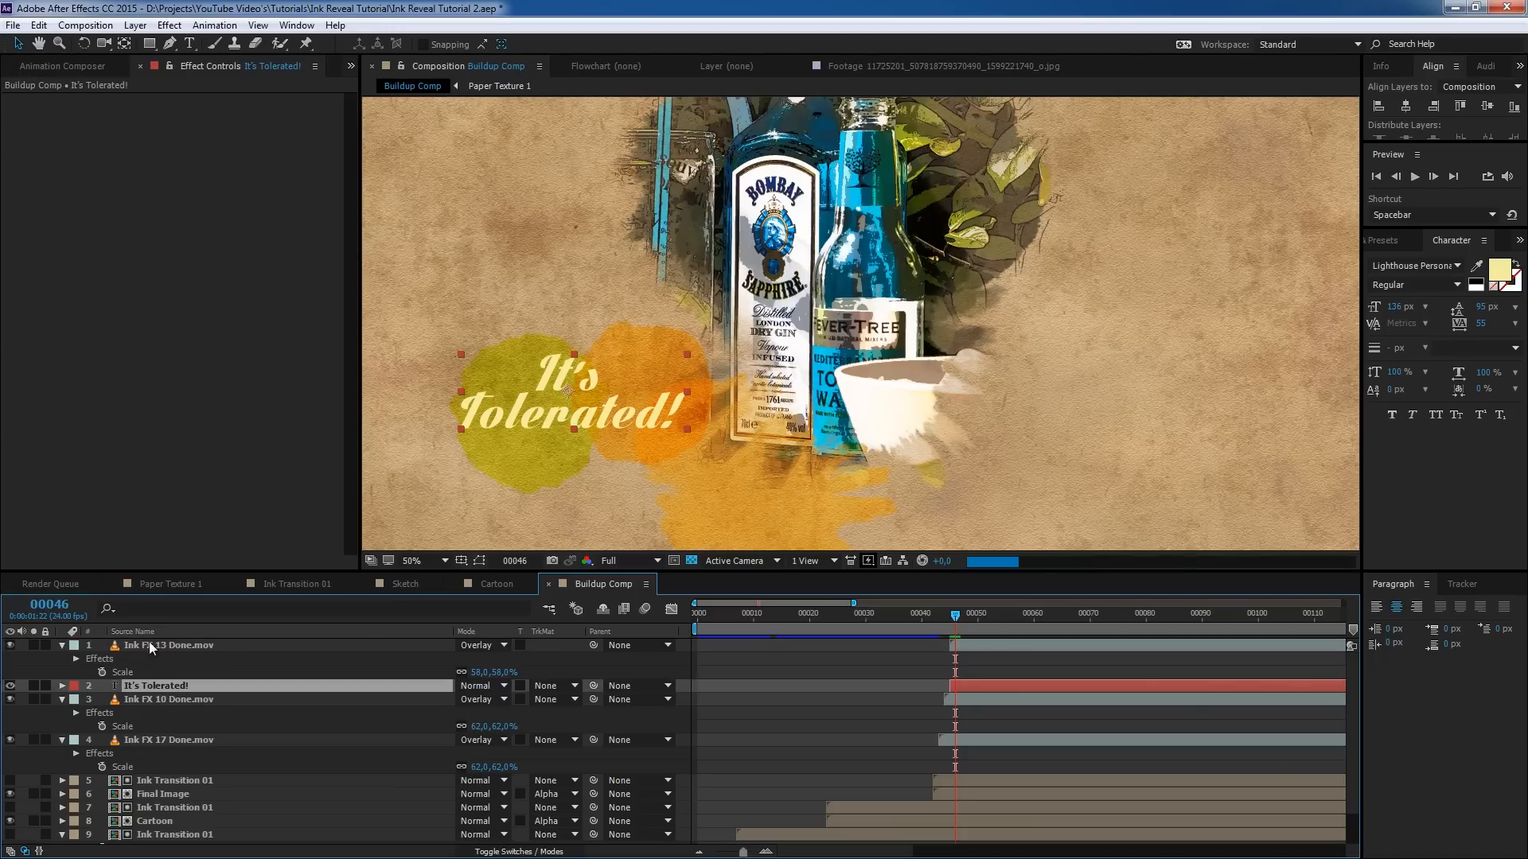
pyautogui.click(155, 645)
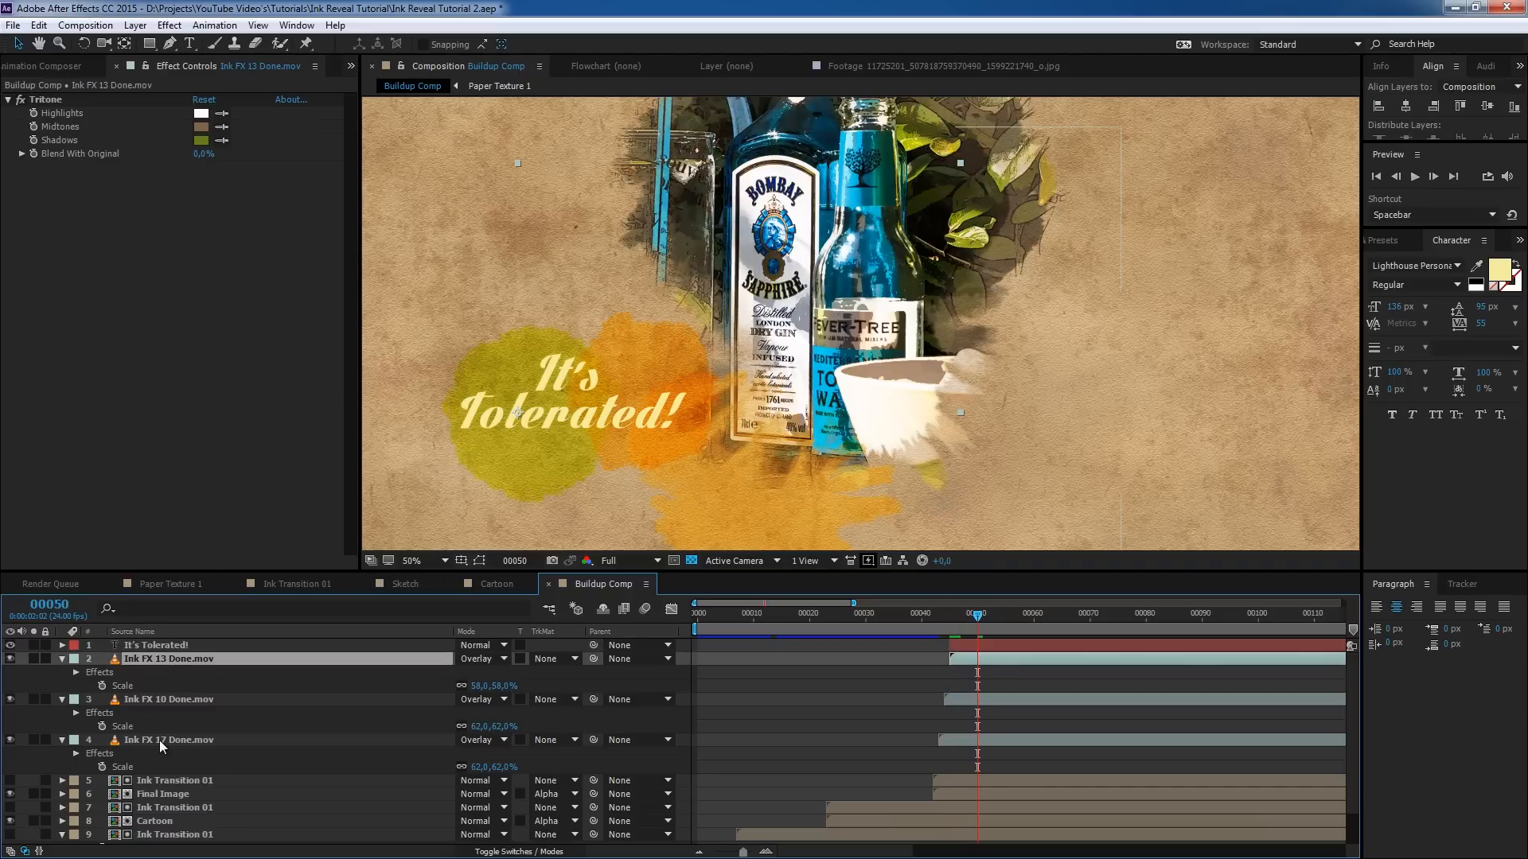
# - Pre-compose the three Ink FX layers as Ink comp 2 and set its blending mode to Overlay
pyautogui.keyDown('shift'); pyautogui.click(160, 740); pyautogui.keyUp('shift')
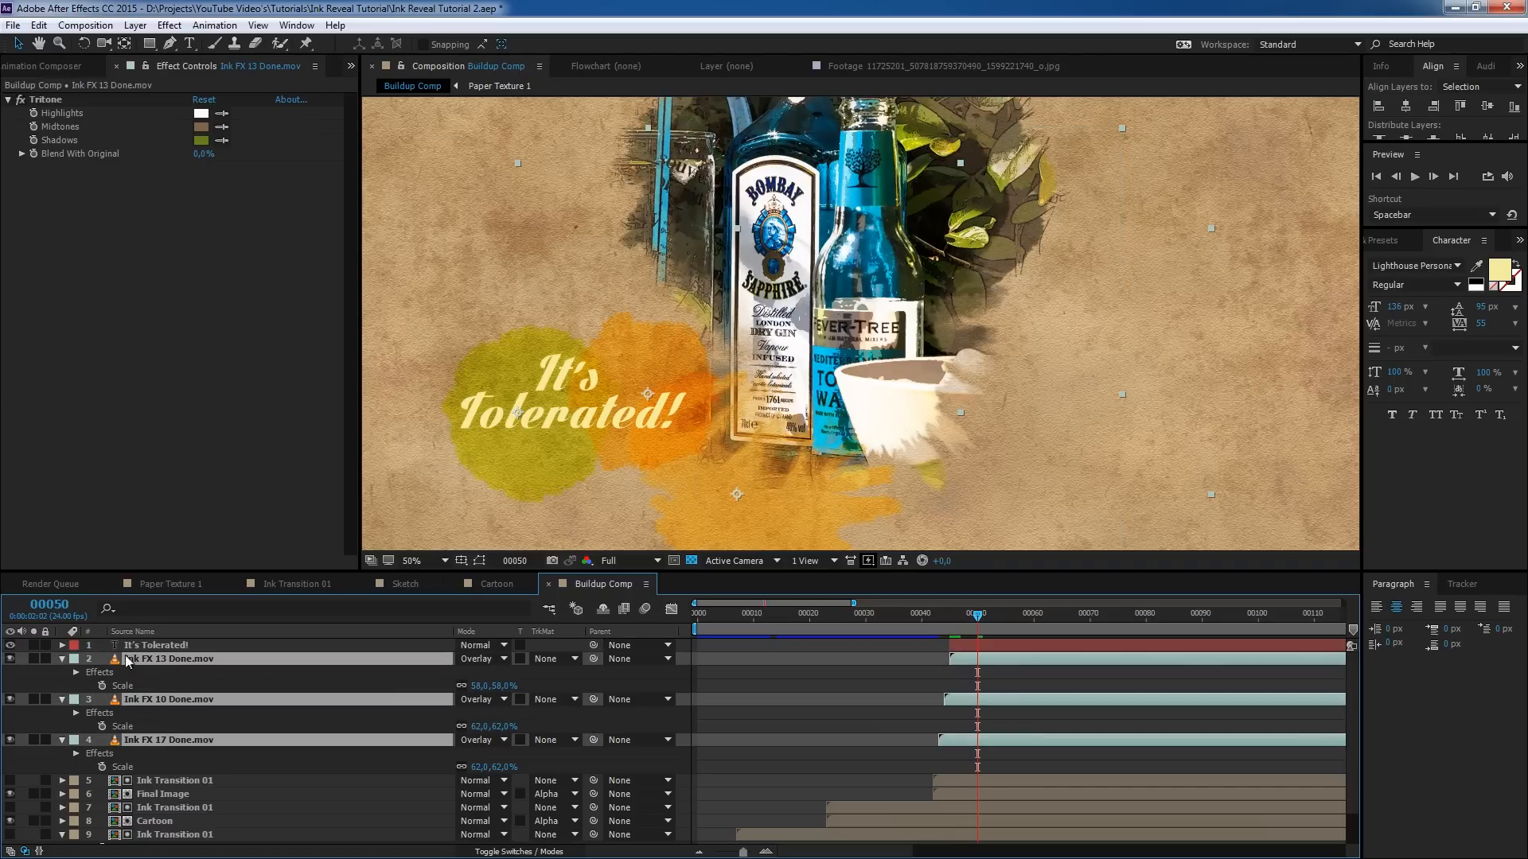
pyautogui.click(133, 25)
pyautogui.click(175, 624)
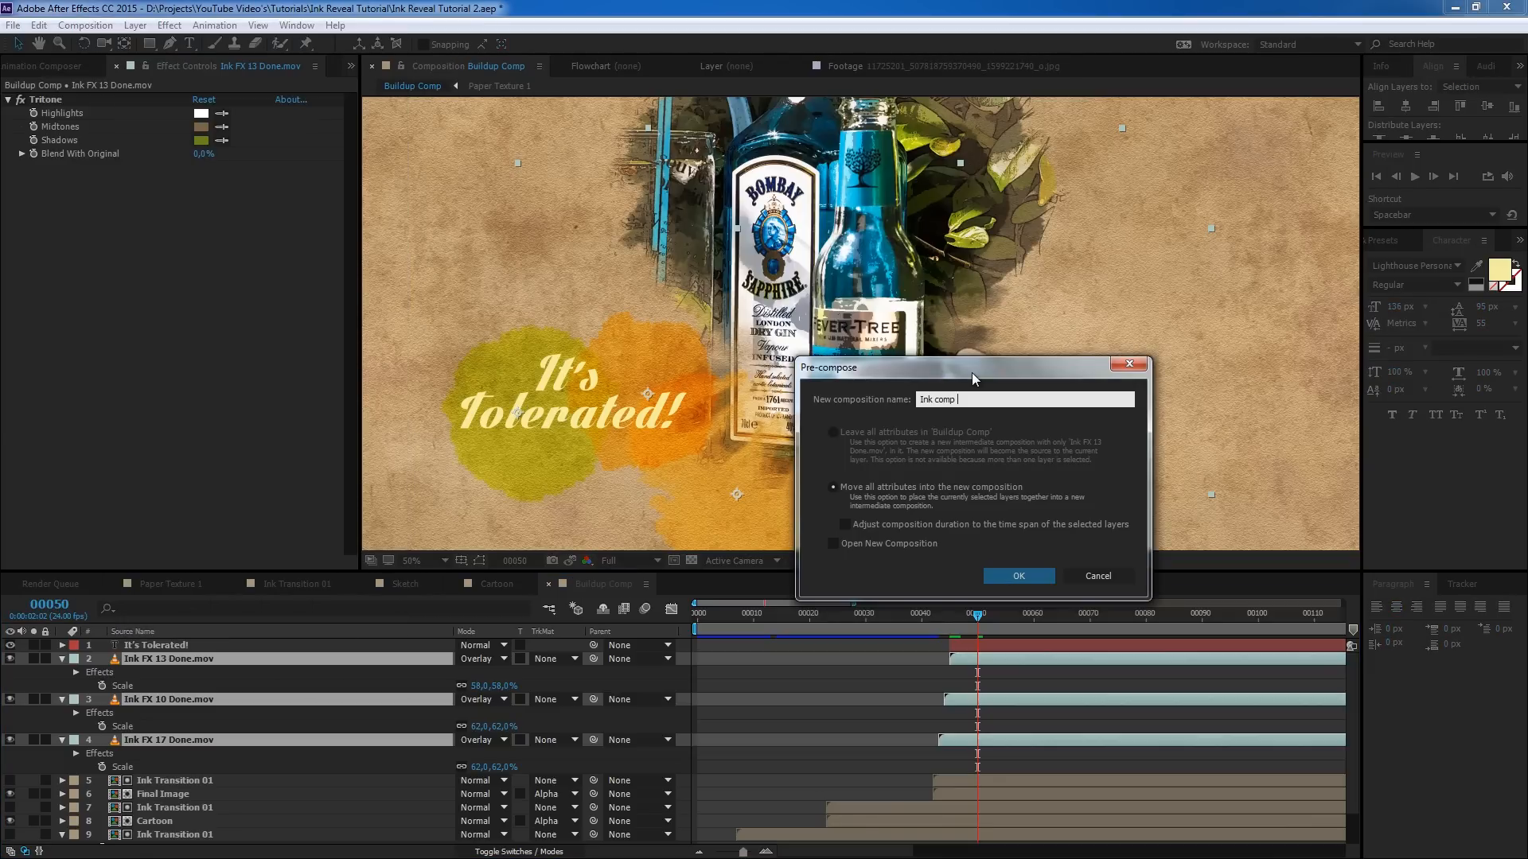
pyautogui.press('Return')
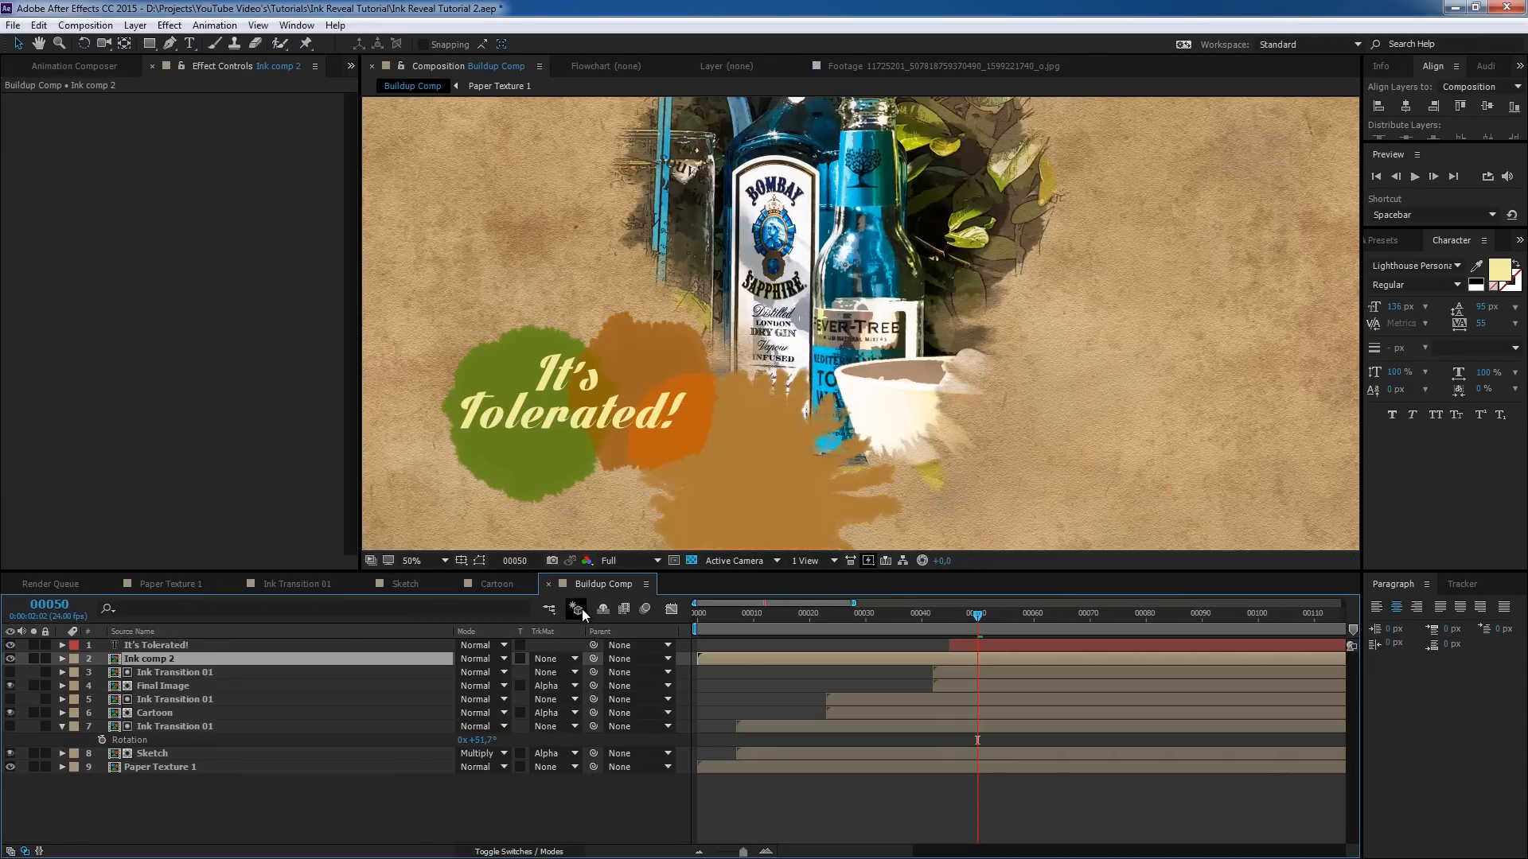
pyautogui.click(493, 658)
pyautogui.click(549, 458)
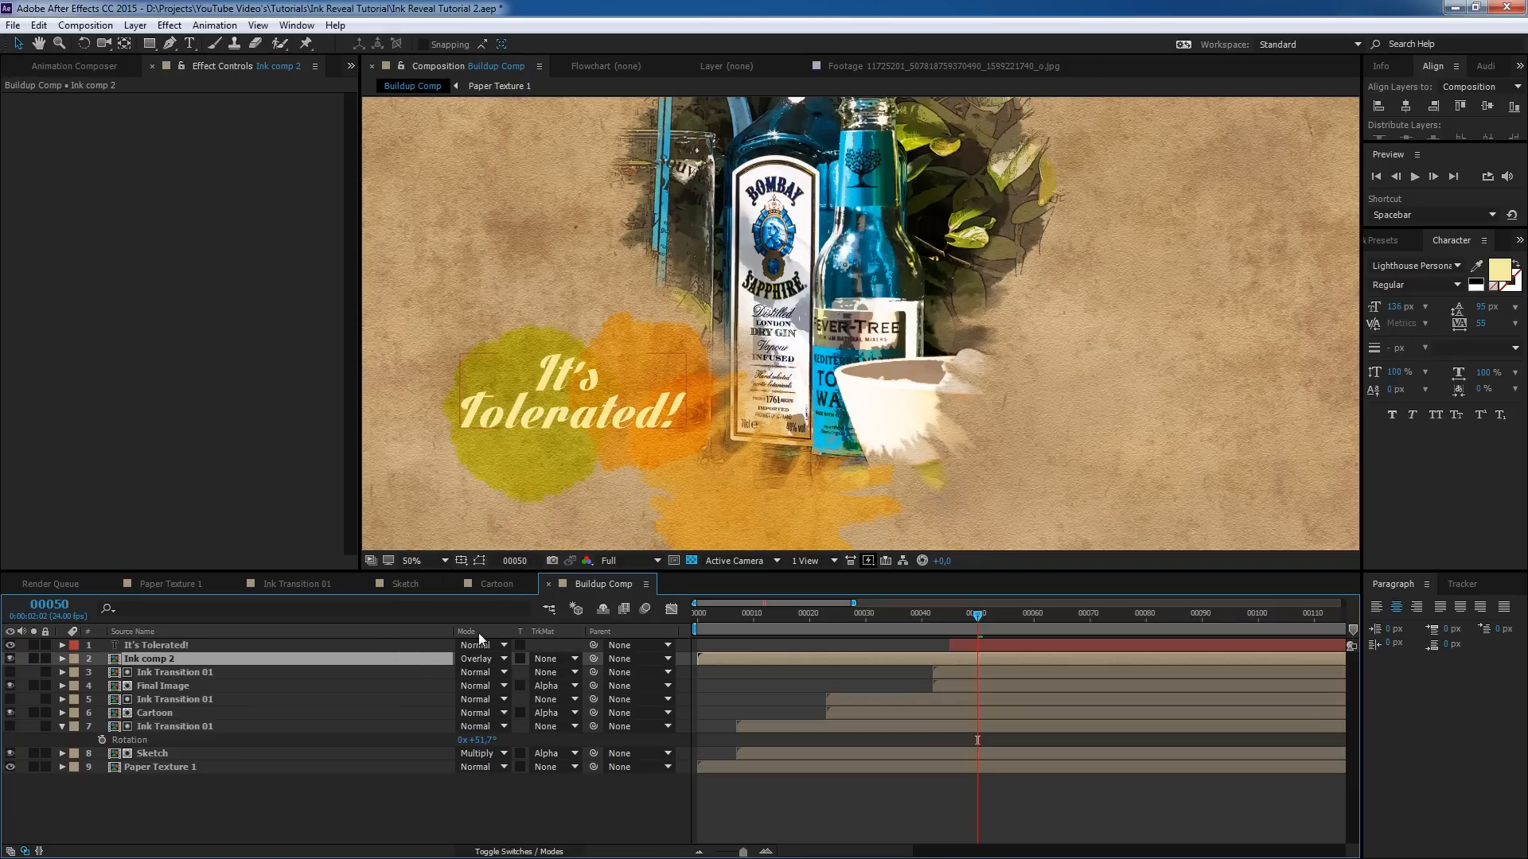
# - Try using the It's Tolerated! title as an alpha matte for Ink comp 2
pyautogui.click(546, 659)
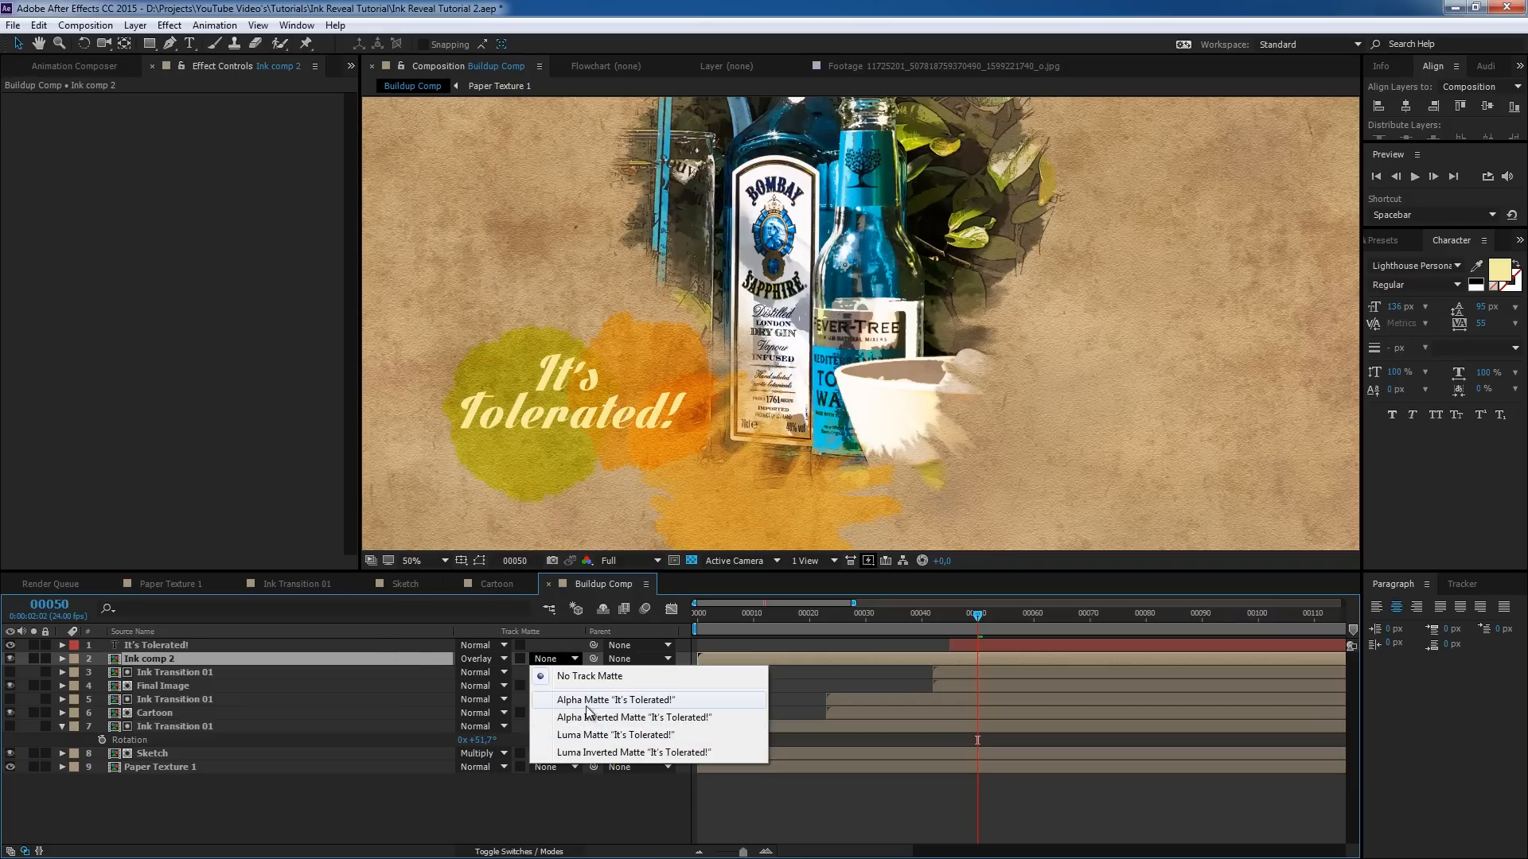
pyautogui.click(590, 700)
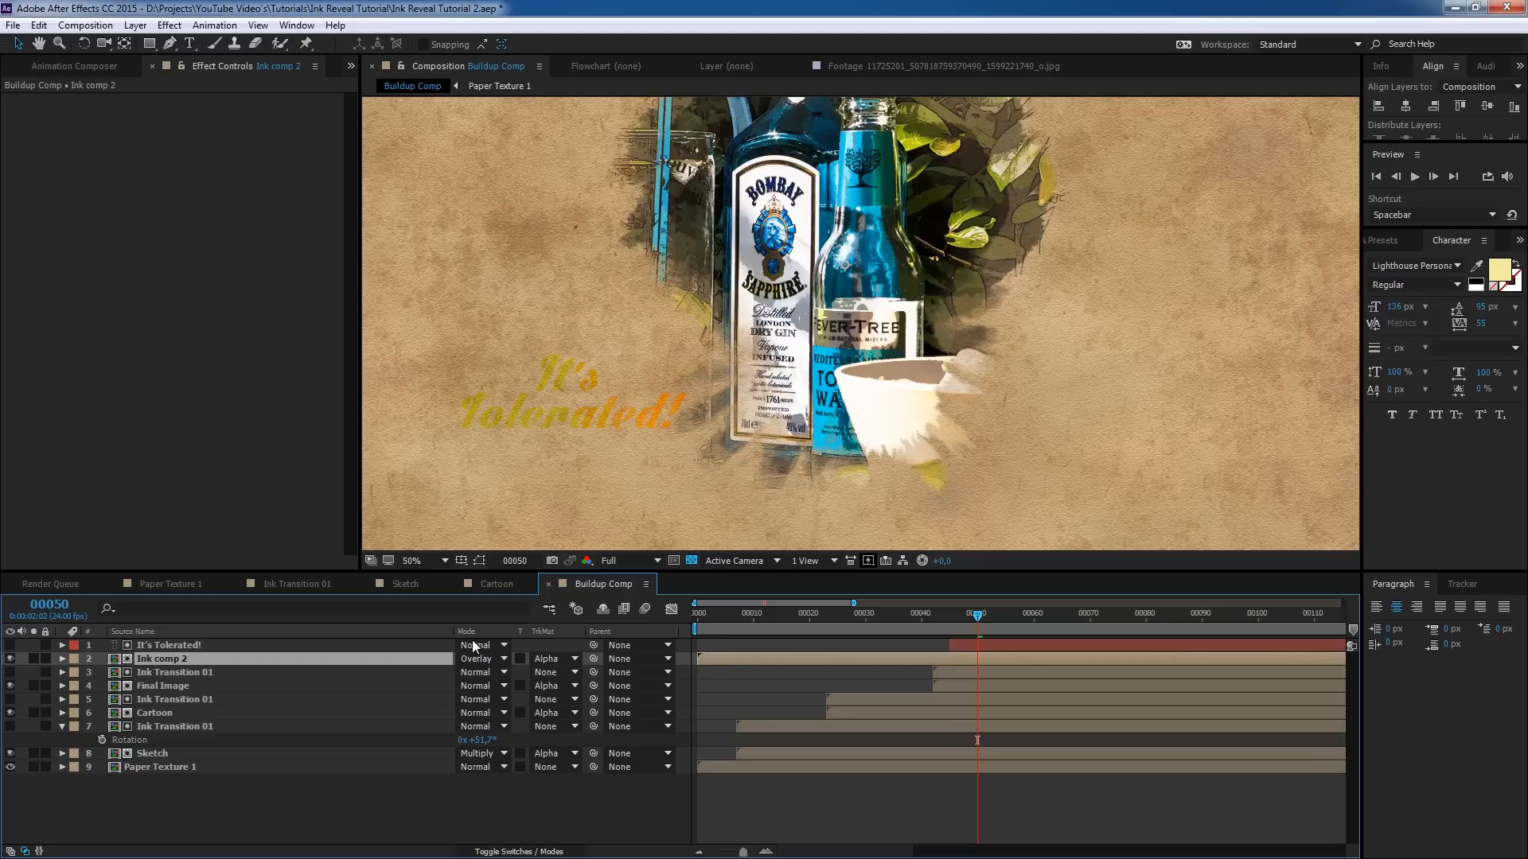
pyautogui.hotkey('ctrl', 'z')
# - Move the It's Tolerated! title beneath Ink comp 2 and give it an alpha matte from Ink comp 2
pyautogui.moveTo(255, 645); pyautogui.dragTo(208, 661)
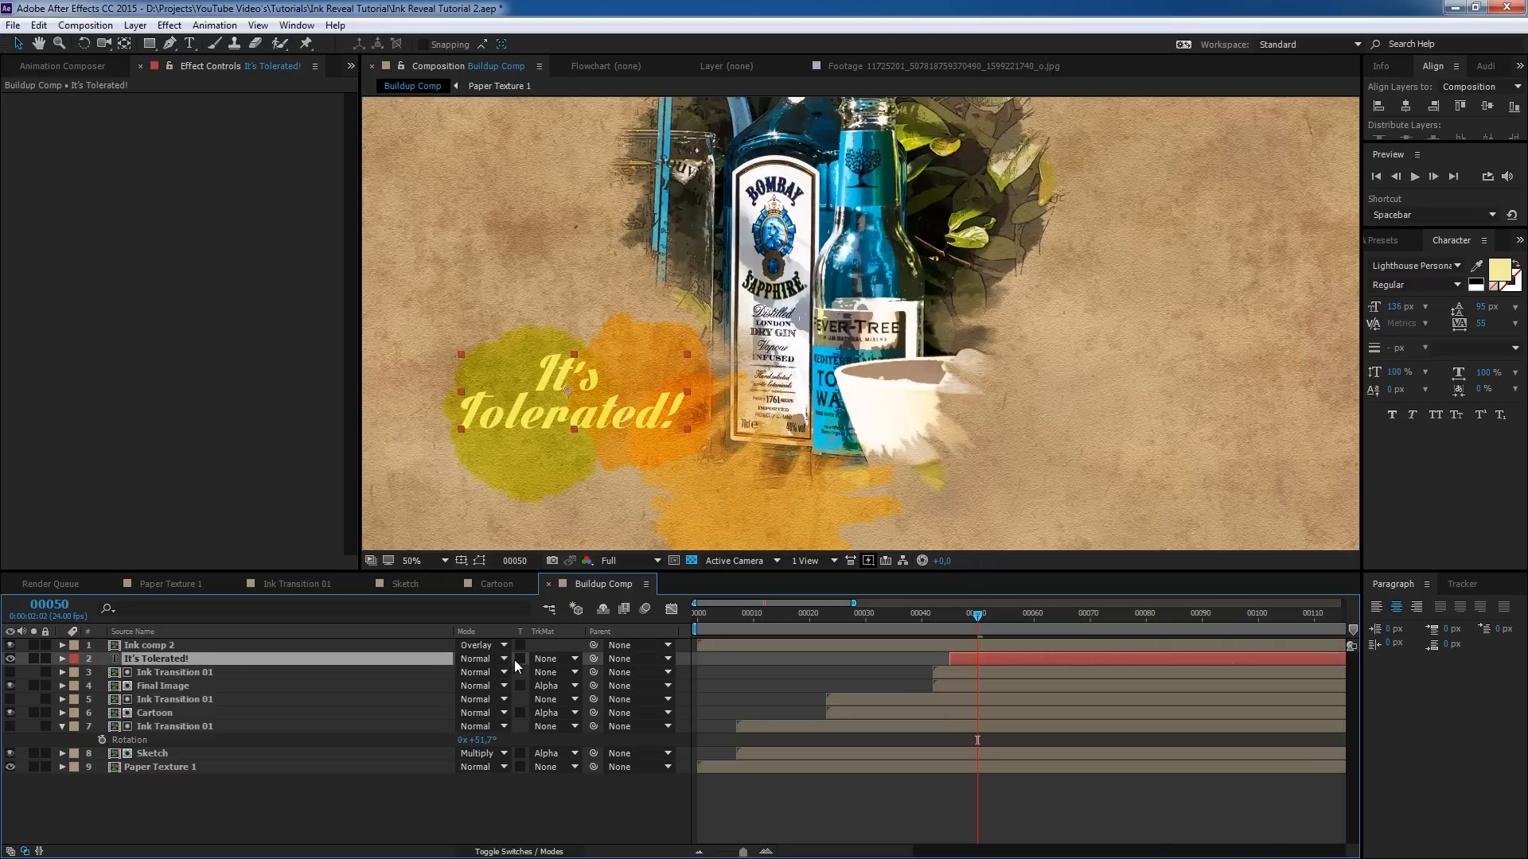
pyautogui.click(547, 660)
pyautogui.click(576, 698)
pyautogui.moveTo(968, 621); pyautogui.dragTo(939, 629)
# - Duplicate Ink comp 2, place the copy beneath the title without a track matte, and make it visible
pyautogui.click(933, 645)
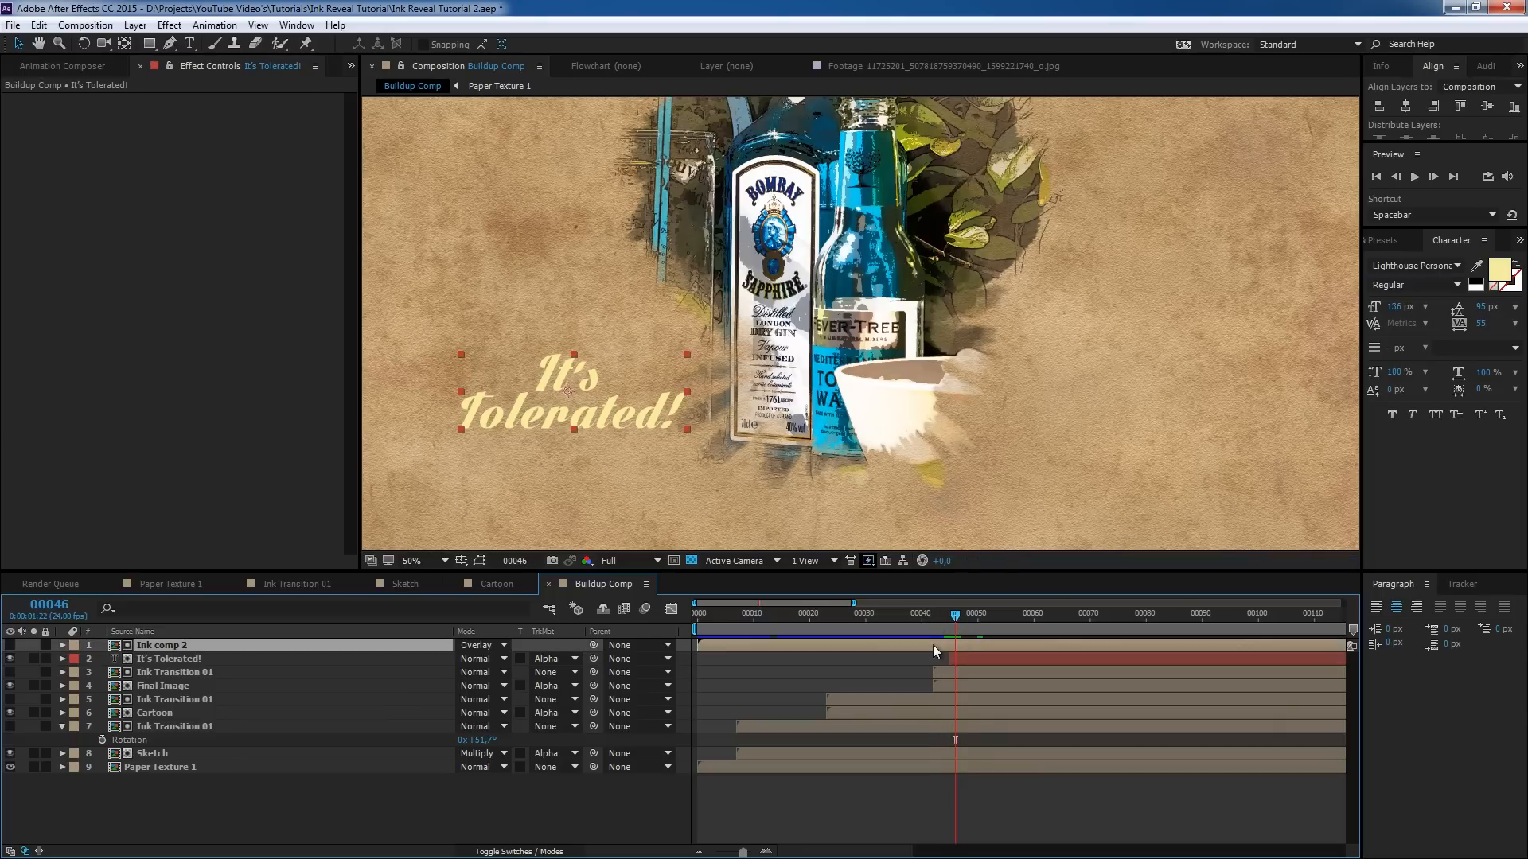
pyautogui.hotkey('ctrl', 'd')
pyautogui.moveTo(186, 642); pyautogui.dragTo(180, 675)
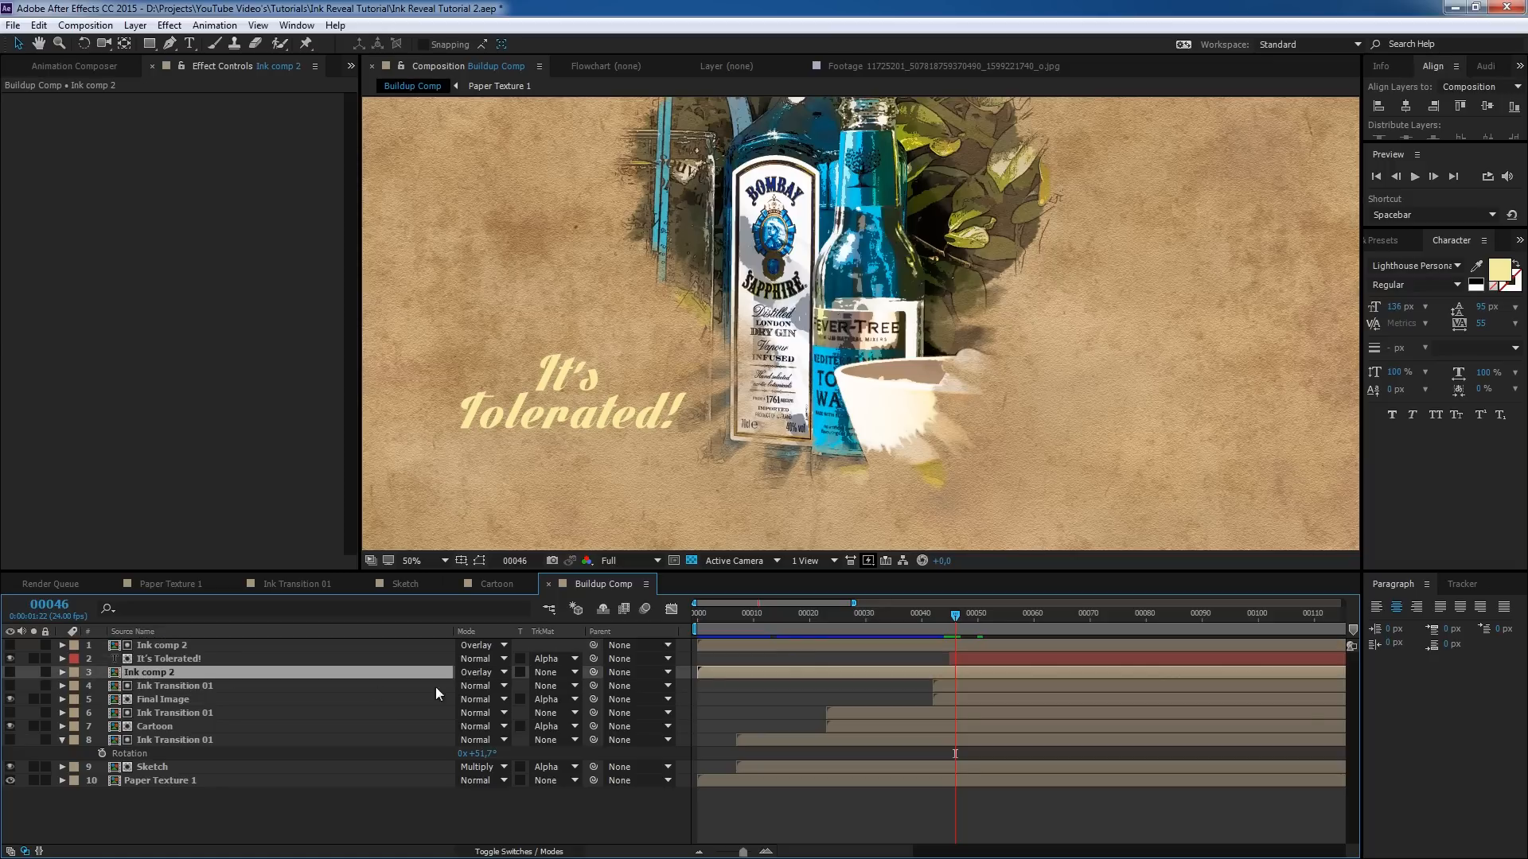
pyautogui.click(552, 675)
pyautogui.click(557, 686)
pyautogui.click(9, 673)
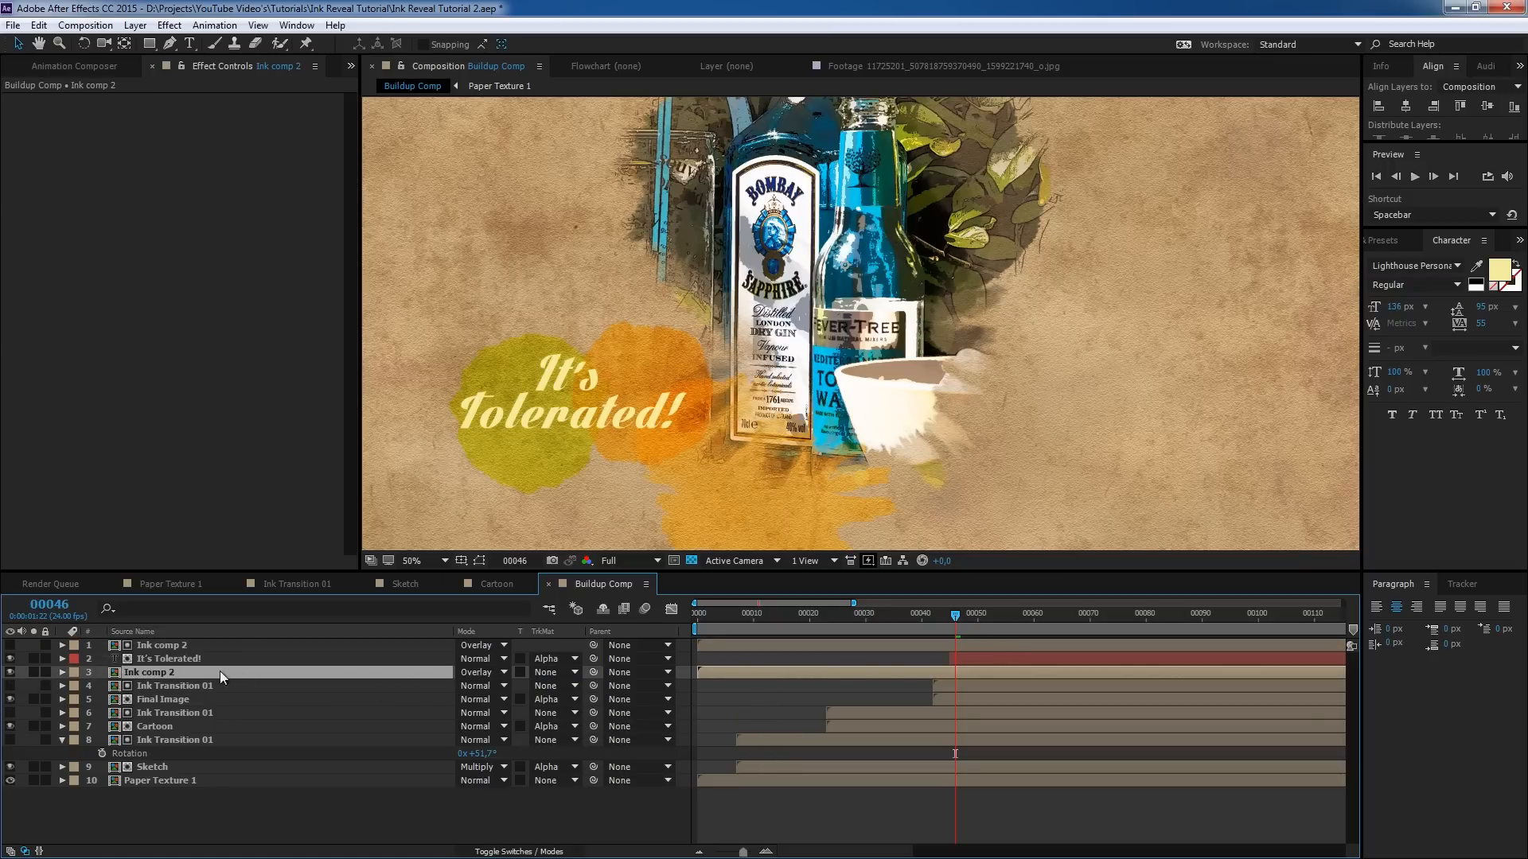
# - Review the title's alpha matte setup and check how the ink reveals the text between frames 45 and 51
pyautogui.click(160, 658)
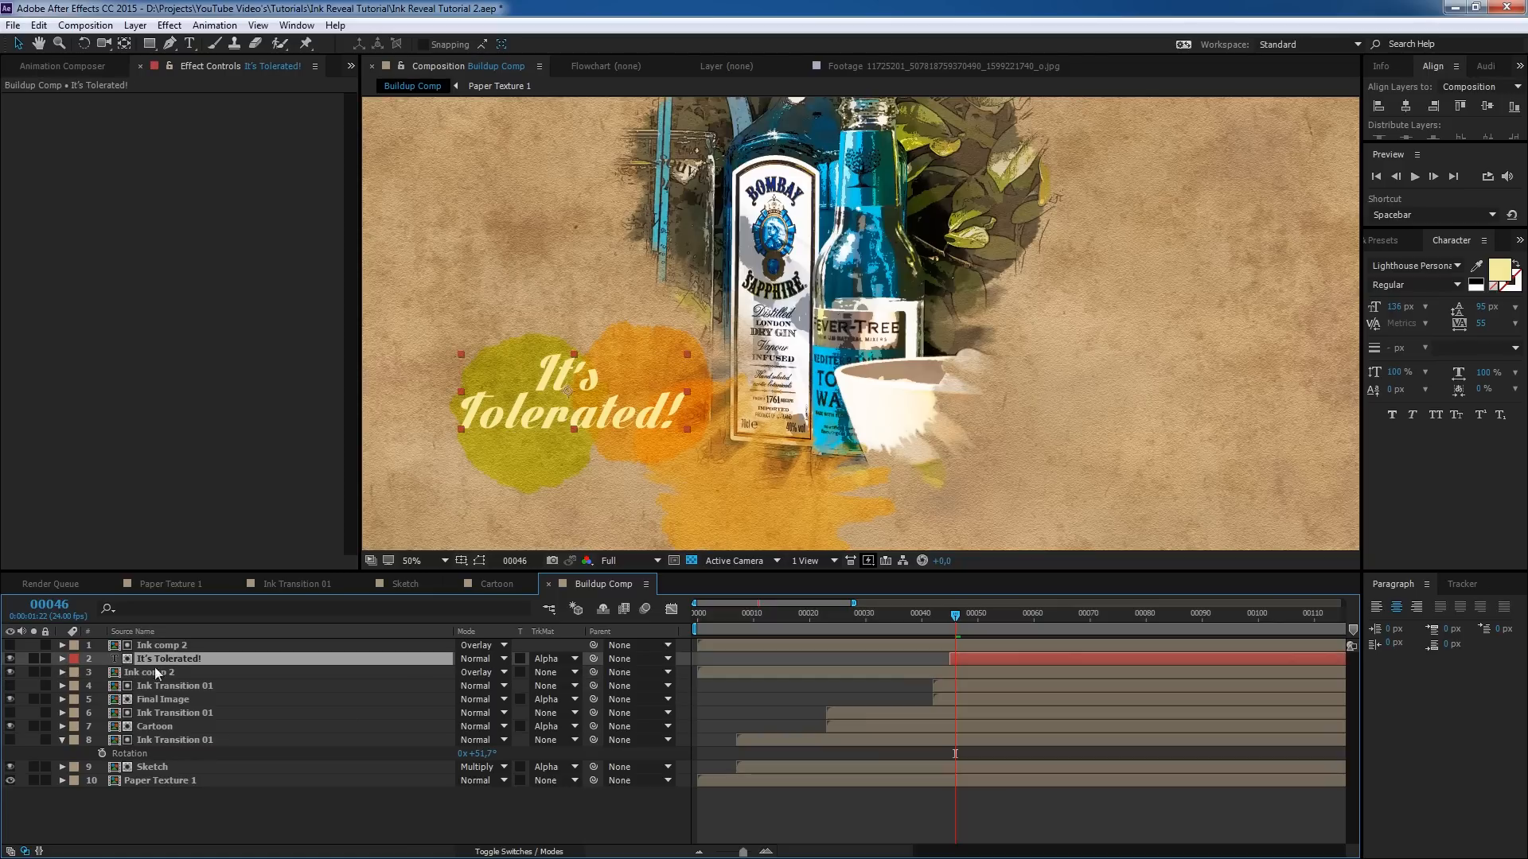
pyautogui.click(166, 643)
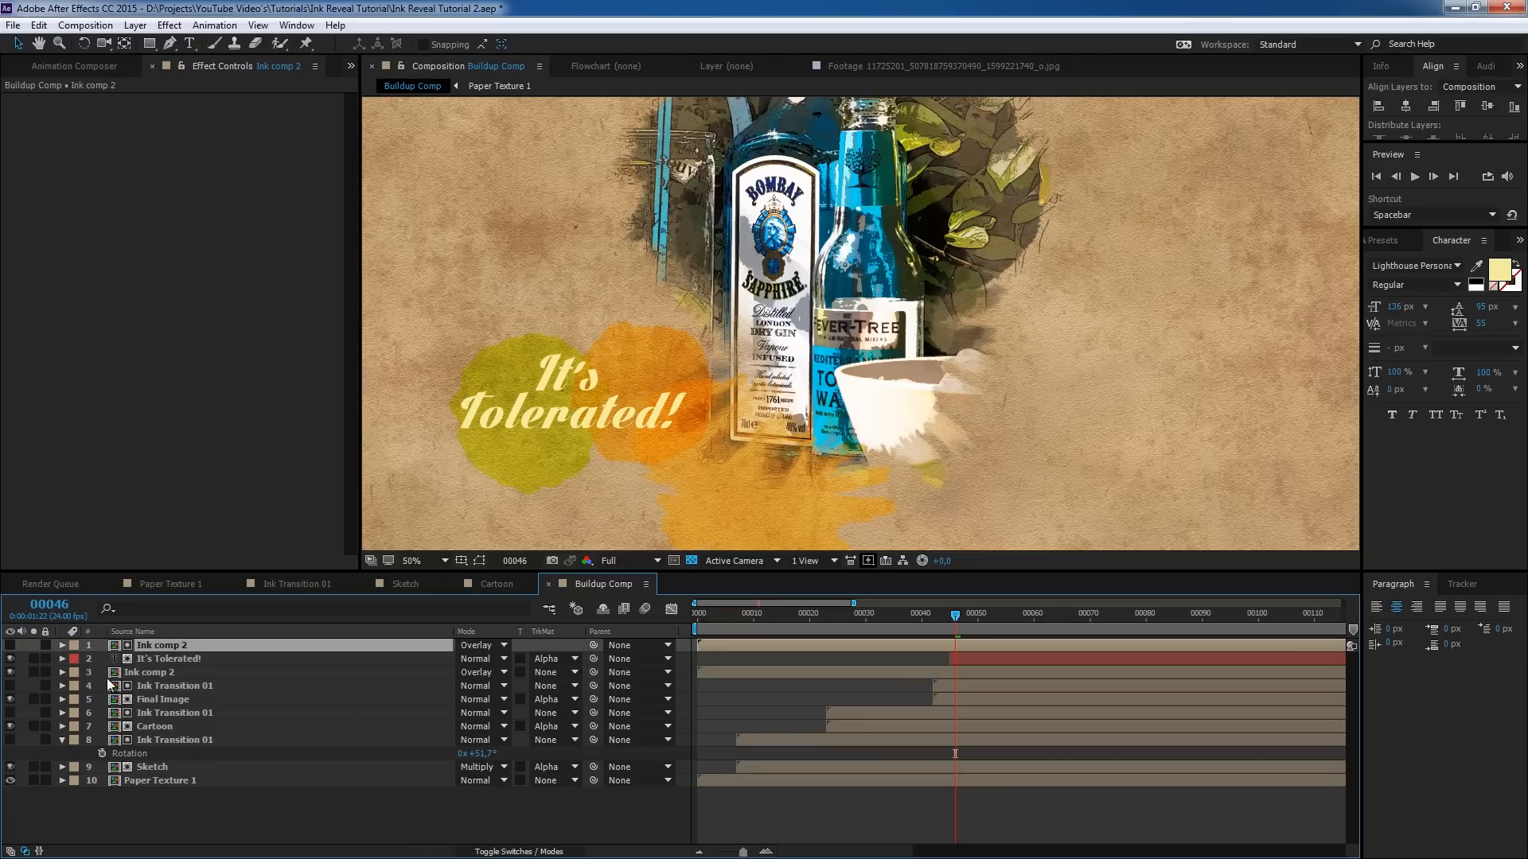
pyautogui.click(553, 658)
pyautogui.click(562, 699)
pyautogui.moveTo(949, 621)
pyautogui.mouseDown()
pyautogui.moveTo(967, 621)
pyautogui.moveTo(946, 620)
pyautogui.mouseUp()
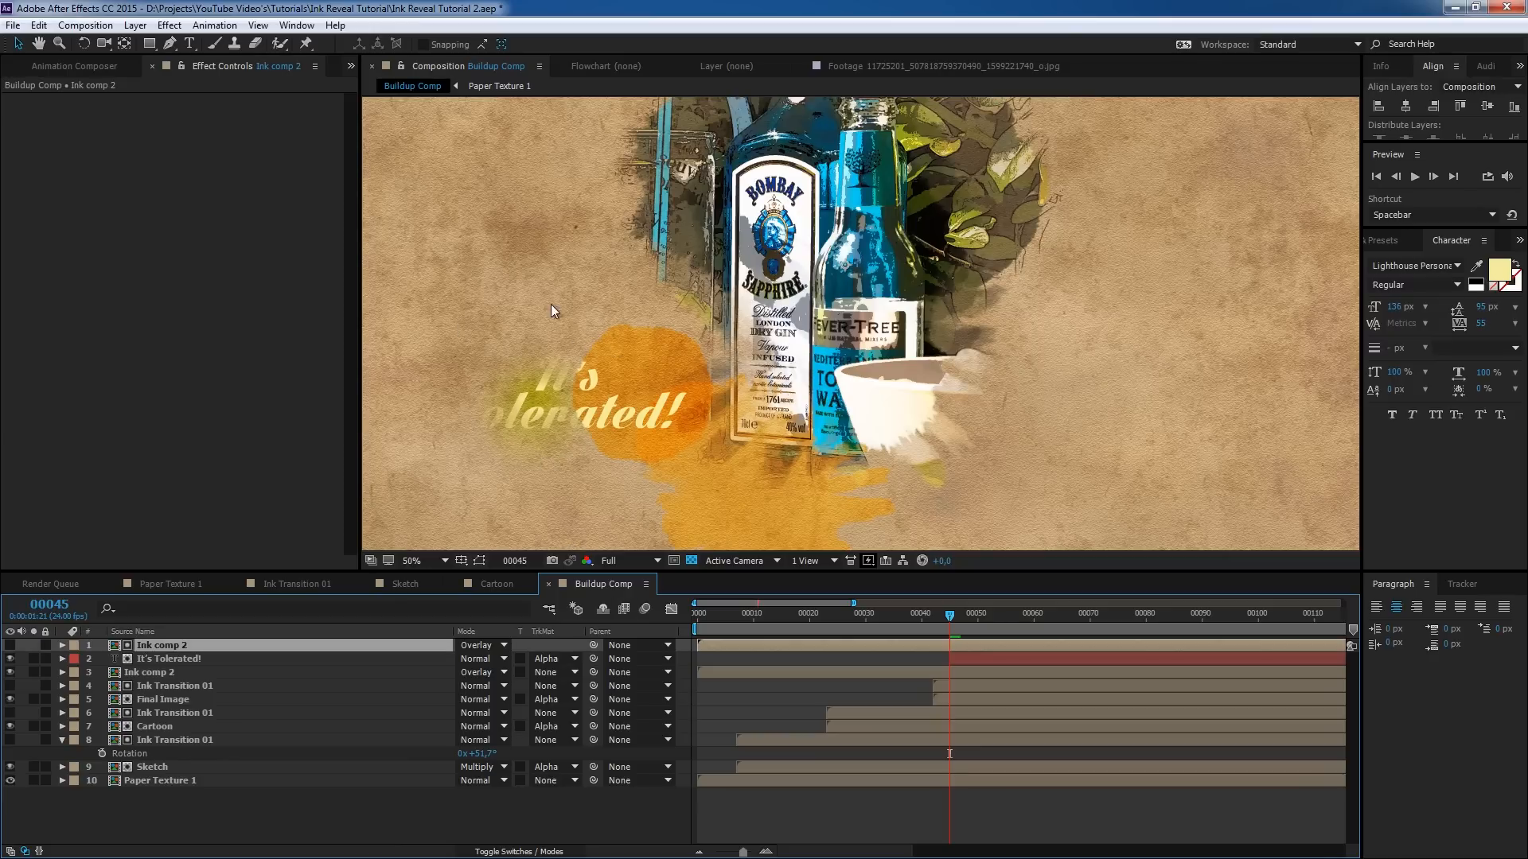
pyautogui.click(985, 625)
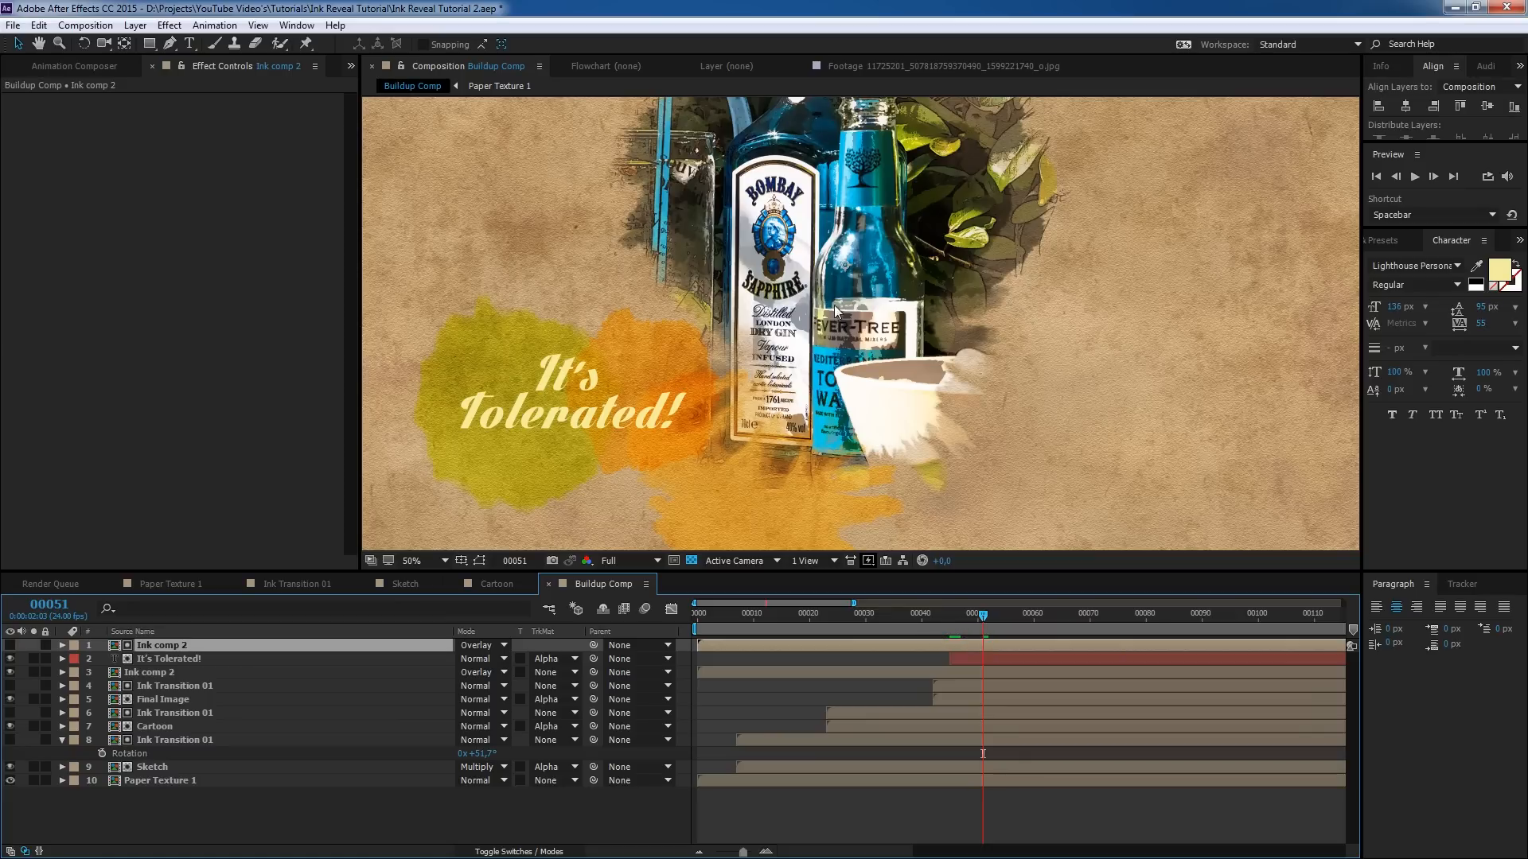
pyautogui.moveTo(752, 491); pyautogui.dragTo(796, 435)
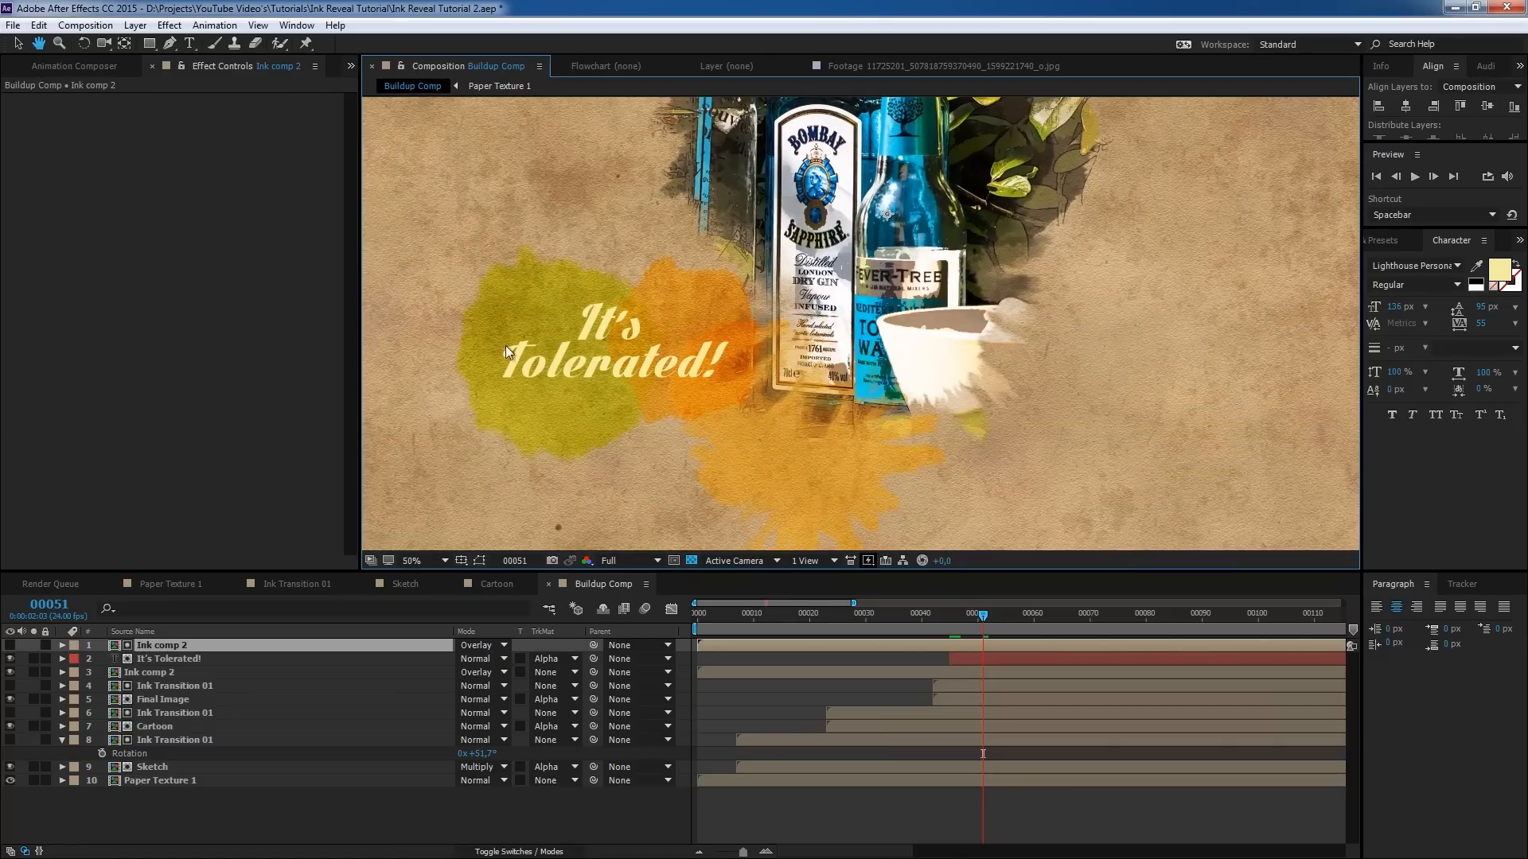
# - Create a new composition with a size of 1920 x 1080 px
pyautogui.click(351, 66)
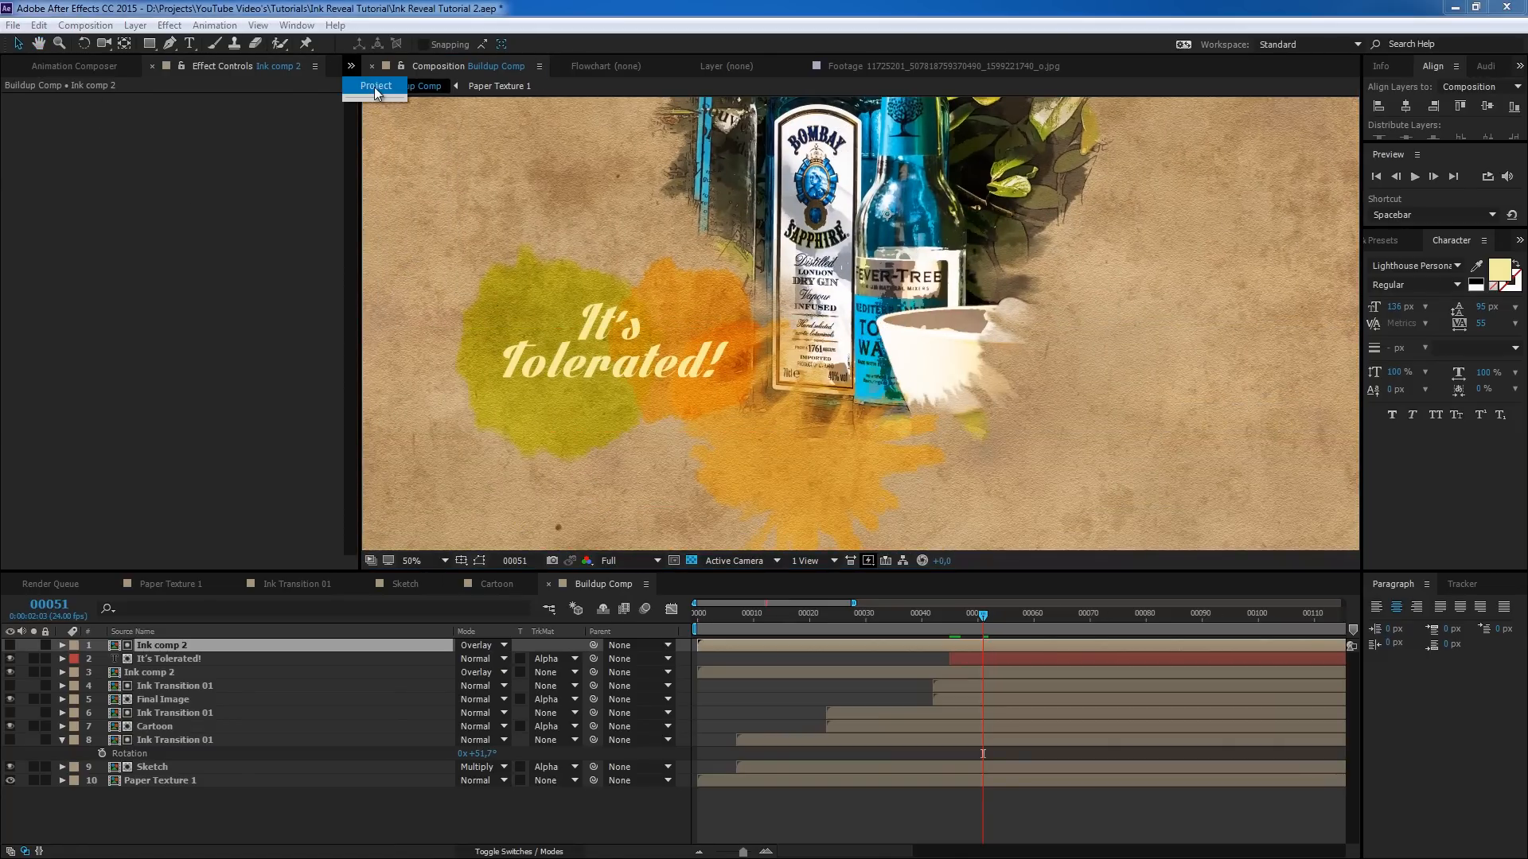
pyautogui.click(374, 88)
pyautogui.click(9, 270)
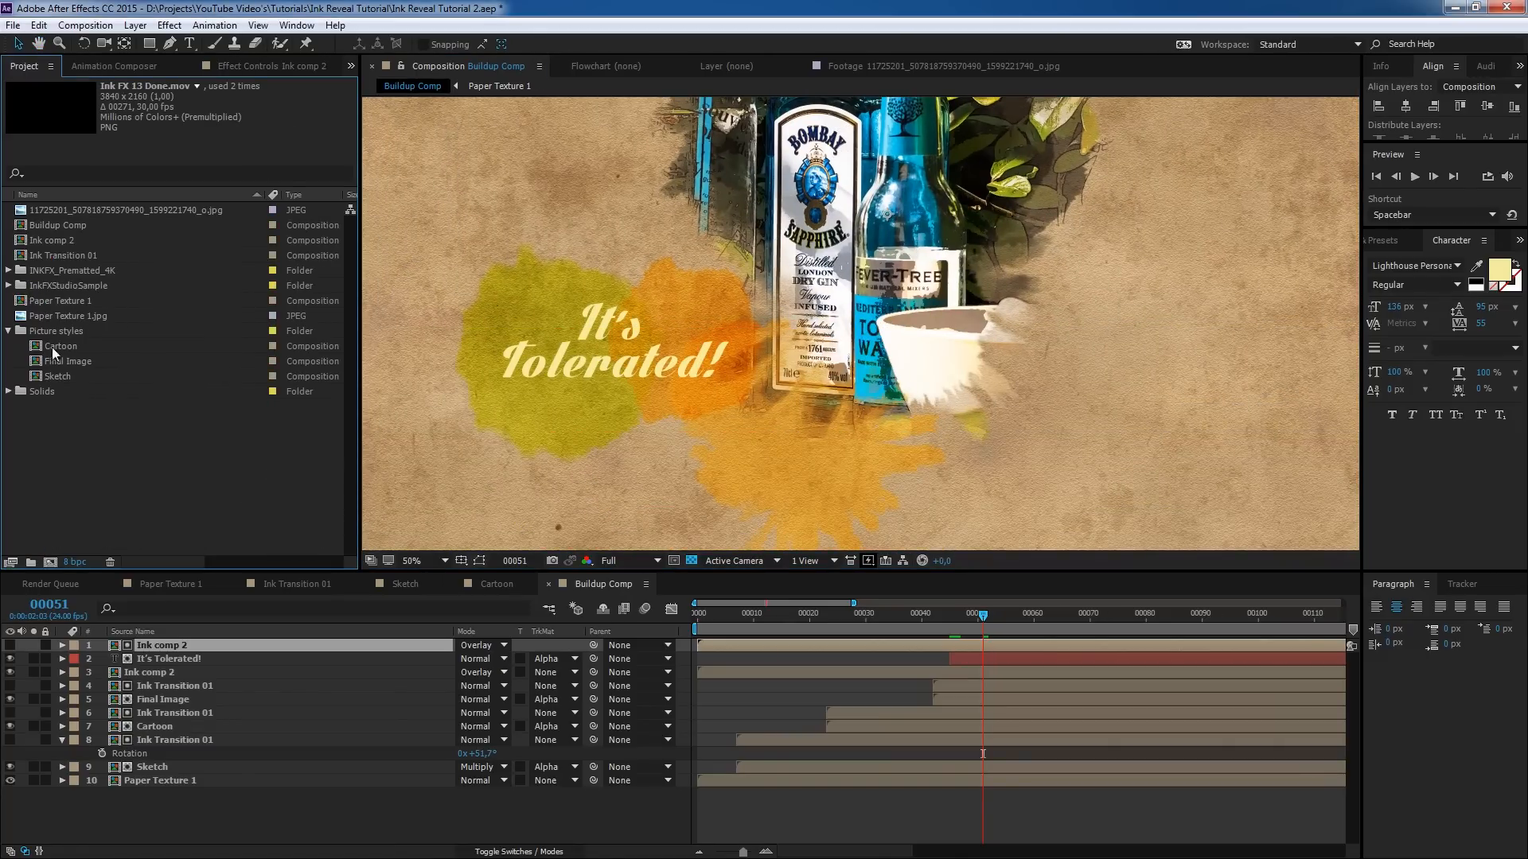
pyautogui.click(85, 25)
pyautogui.click(104, 36)
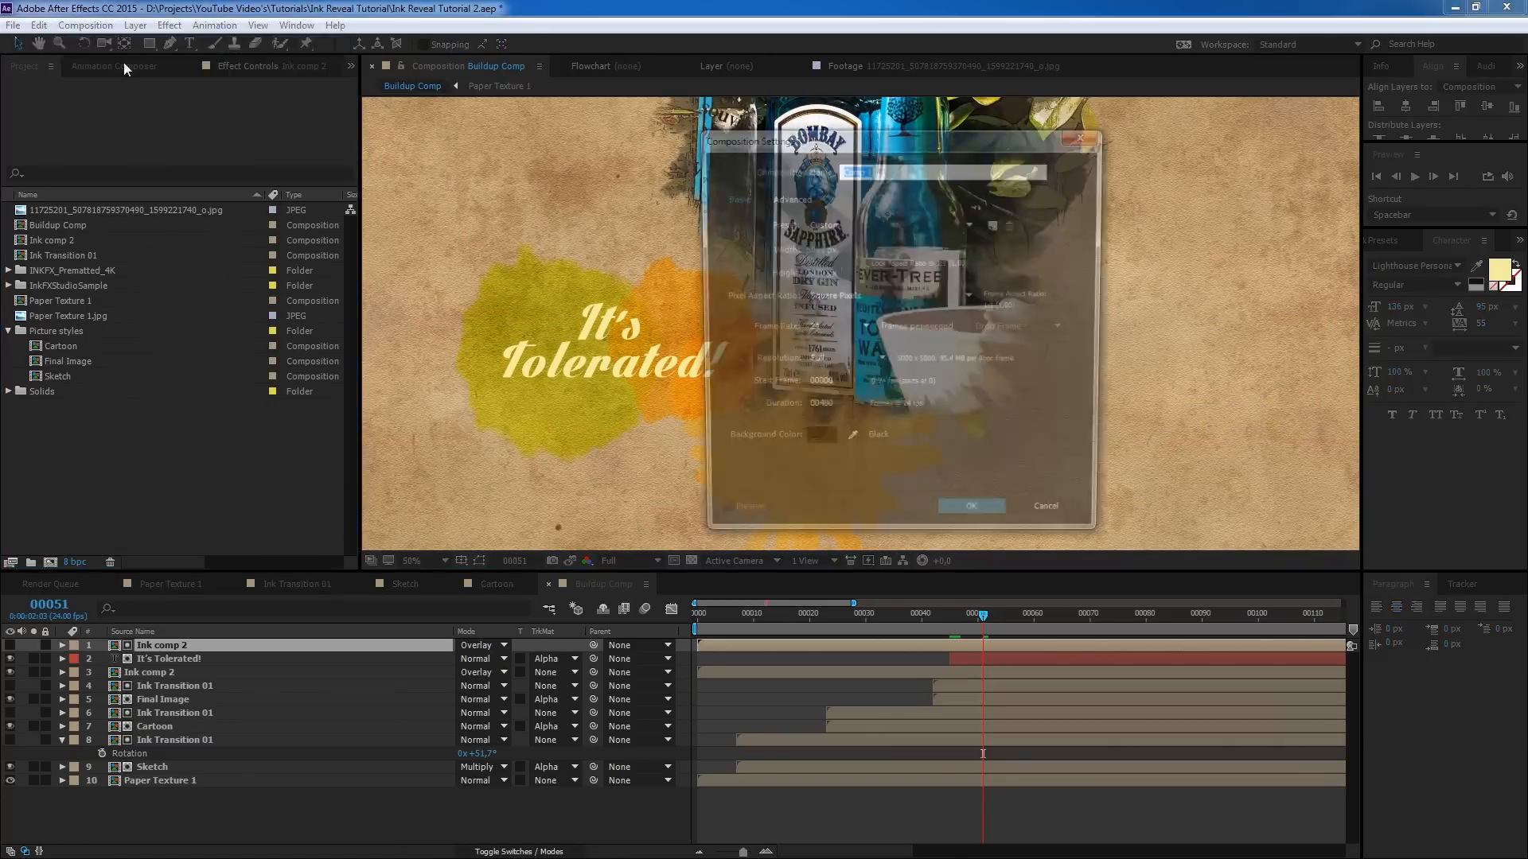
pyautogui.click(810, 249)
pyautogui.write('192')
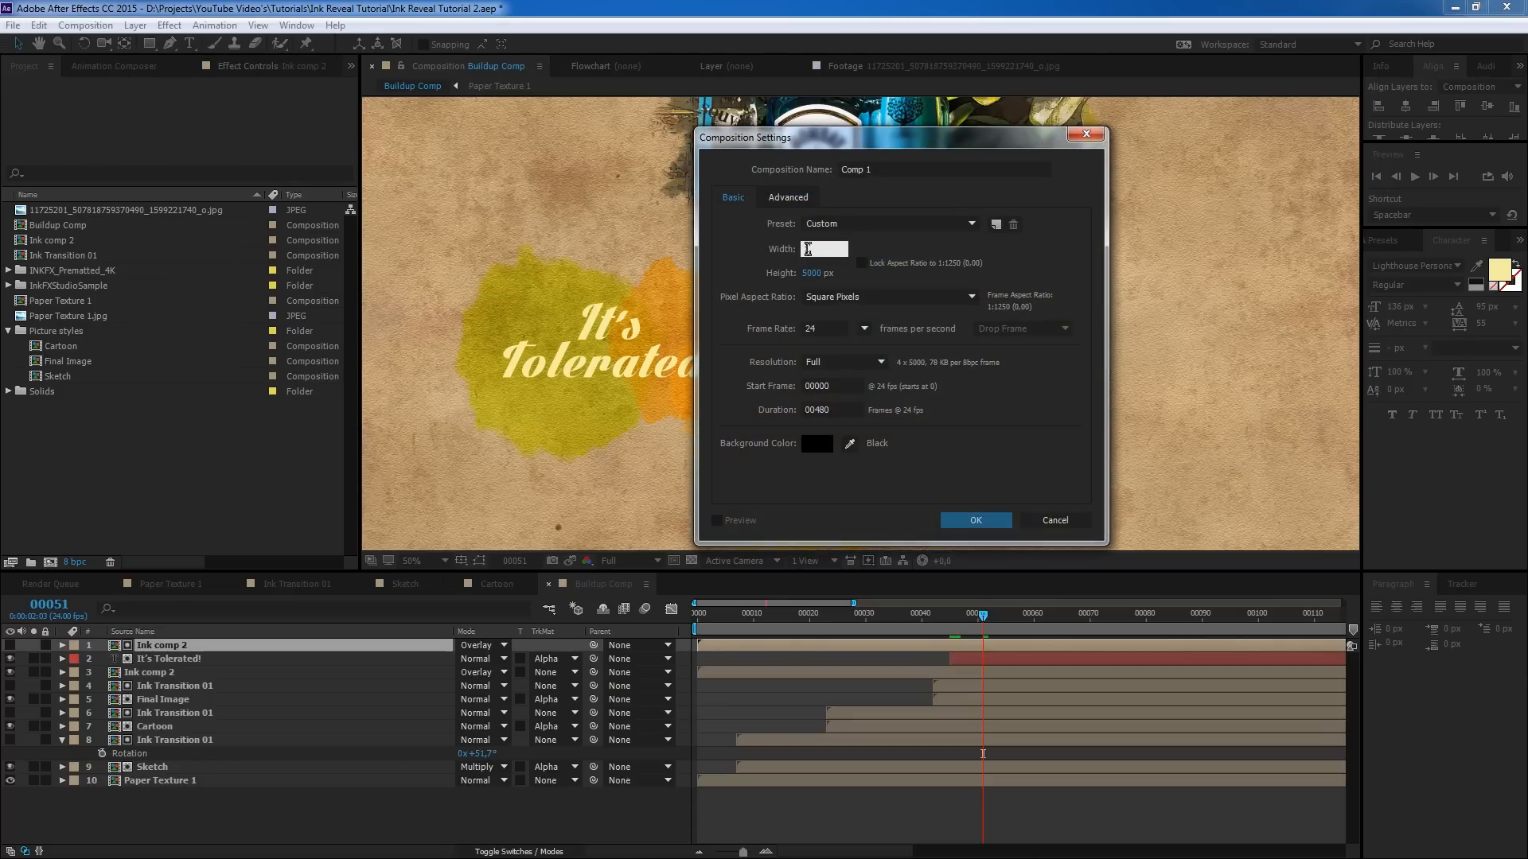
pyautogui.write('0')
pyautogui.press('Tab')
pyautogui.write('1080')
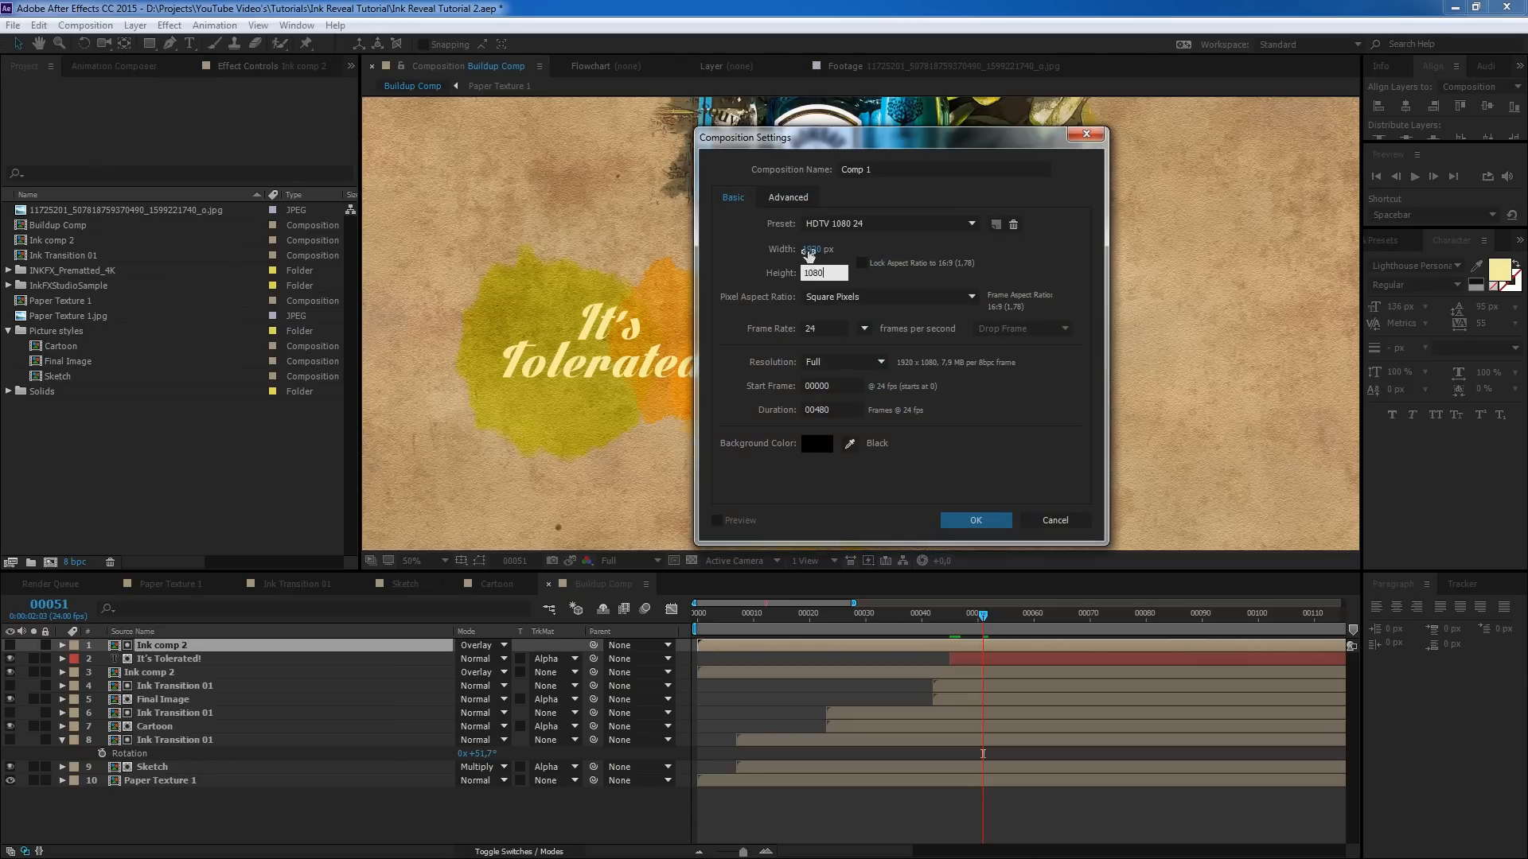
pyautogui.press('Return')
# - Add Buildup Comp to Comp 1 and reposition it in the frame while viewing frame 110
pyautogui.moveTo(78, 222); pyautogui.dragTo(179, 672)
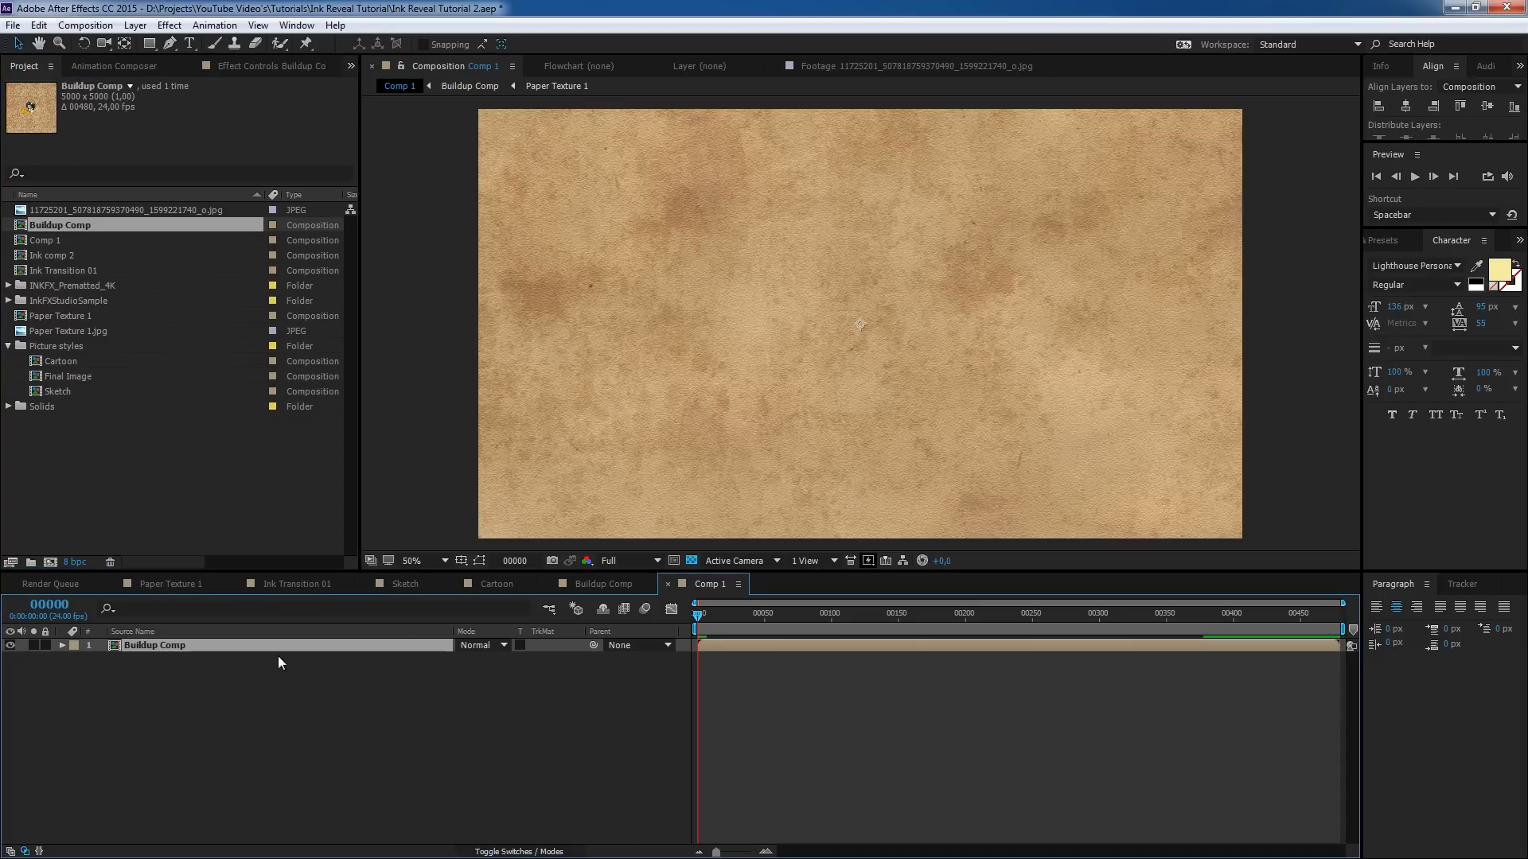
pyautogui.moveTo(719, 619); pyautogui.dragTo(753, 619)
pyautogui.click(843, 615)
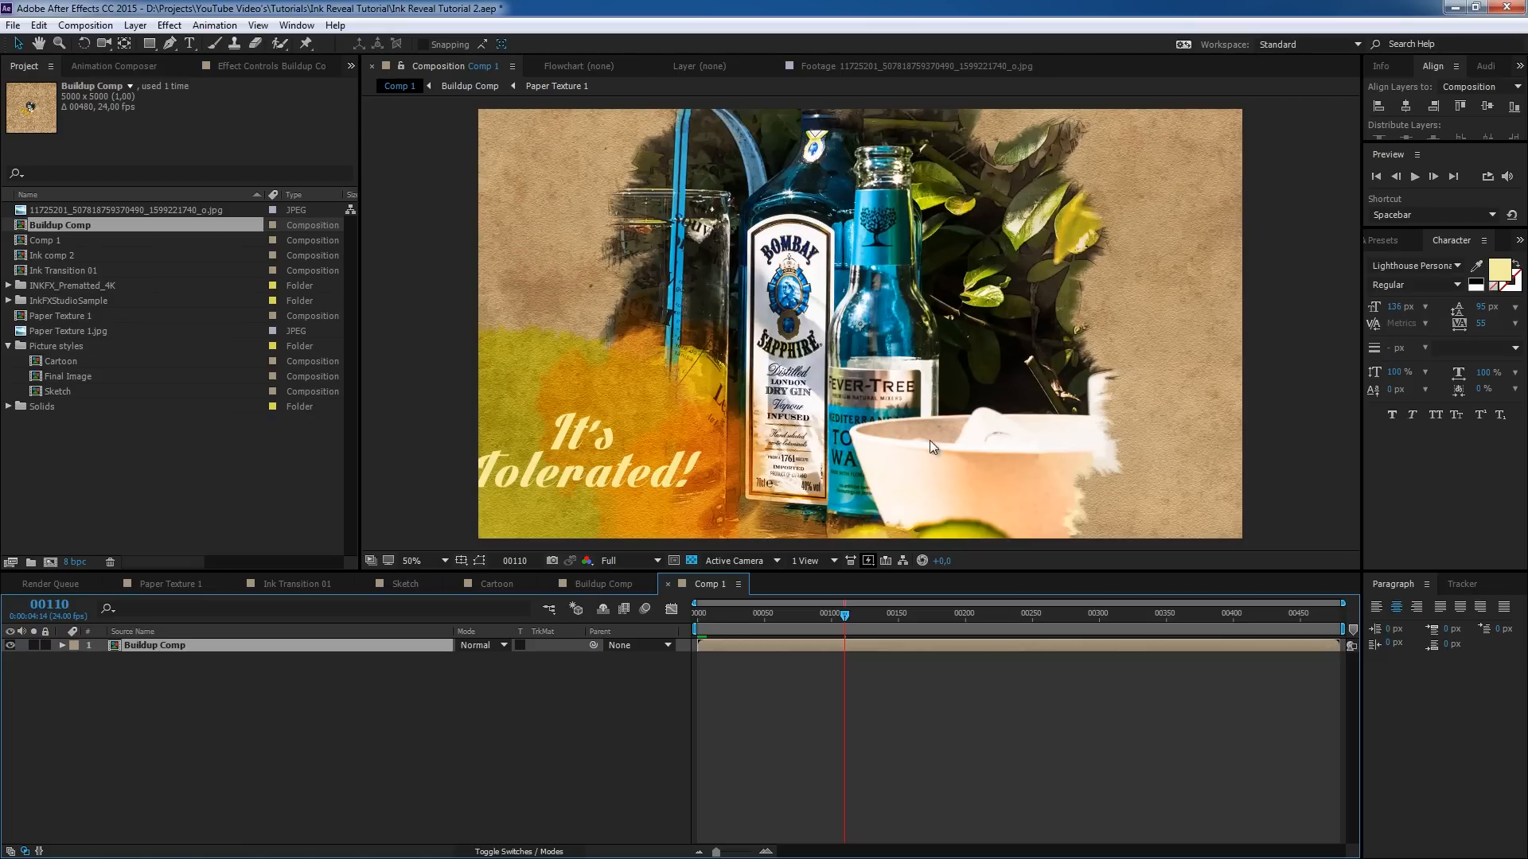
pyautogui.moveTo(760, 327); pyautogui.dragTo(868, 271)
# - Try Buildup Comp at 70% and 80% scale, settle on 90%, and reposition it to frame the bottles and title
pyautogui.press('s')
pyautogui.click(475, 659)
pyautogui.write('70')
pyautogui.press('Return')
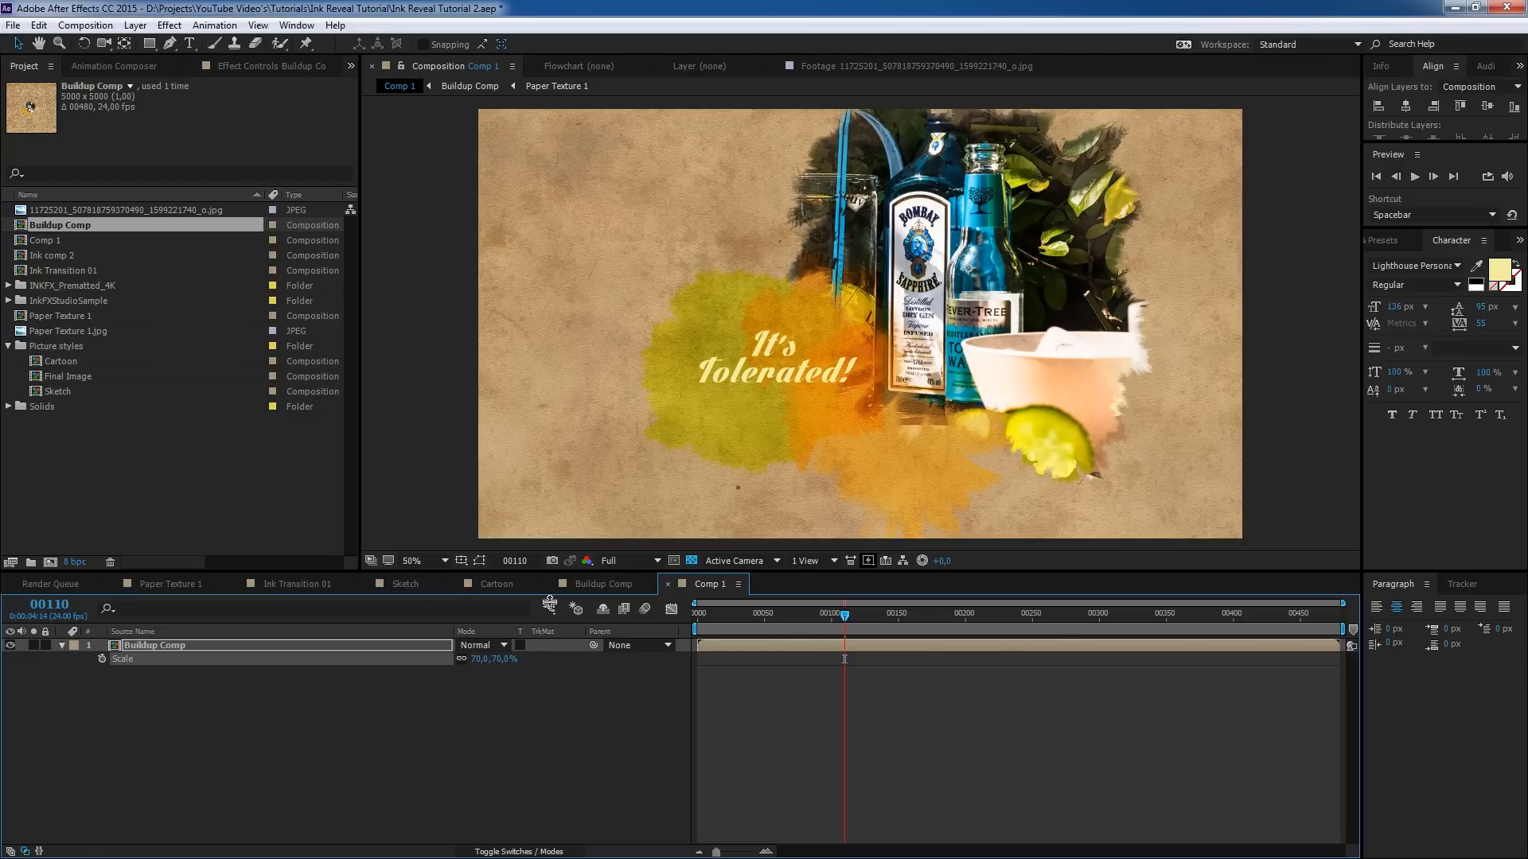
pyautogui.click(479, 660)
pyautogui.write('80')
pyautogui.press('Return')
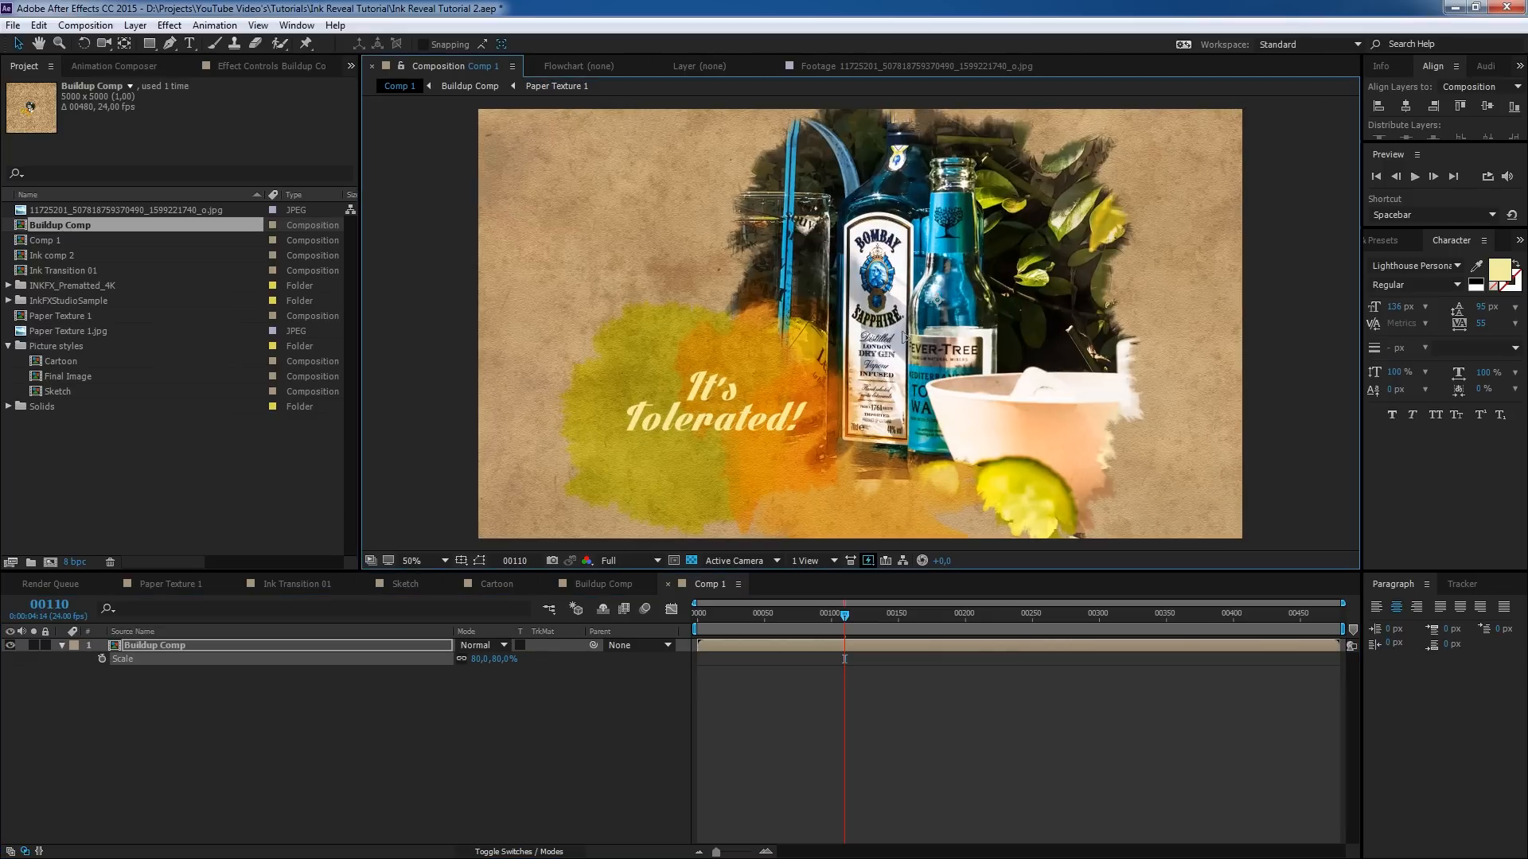
pyautogui.click(473, 660)
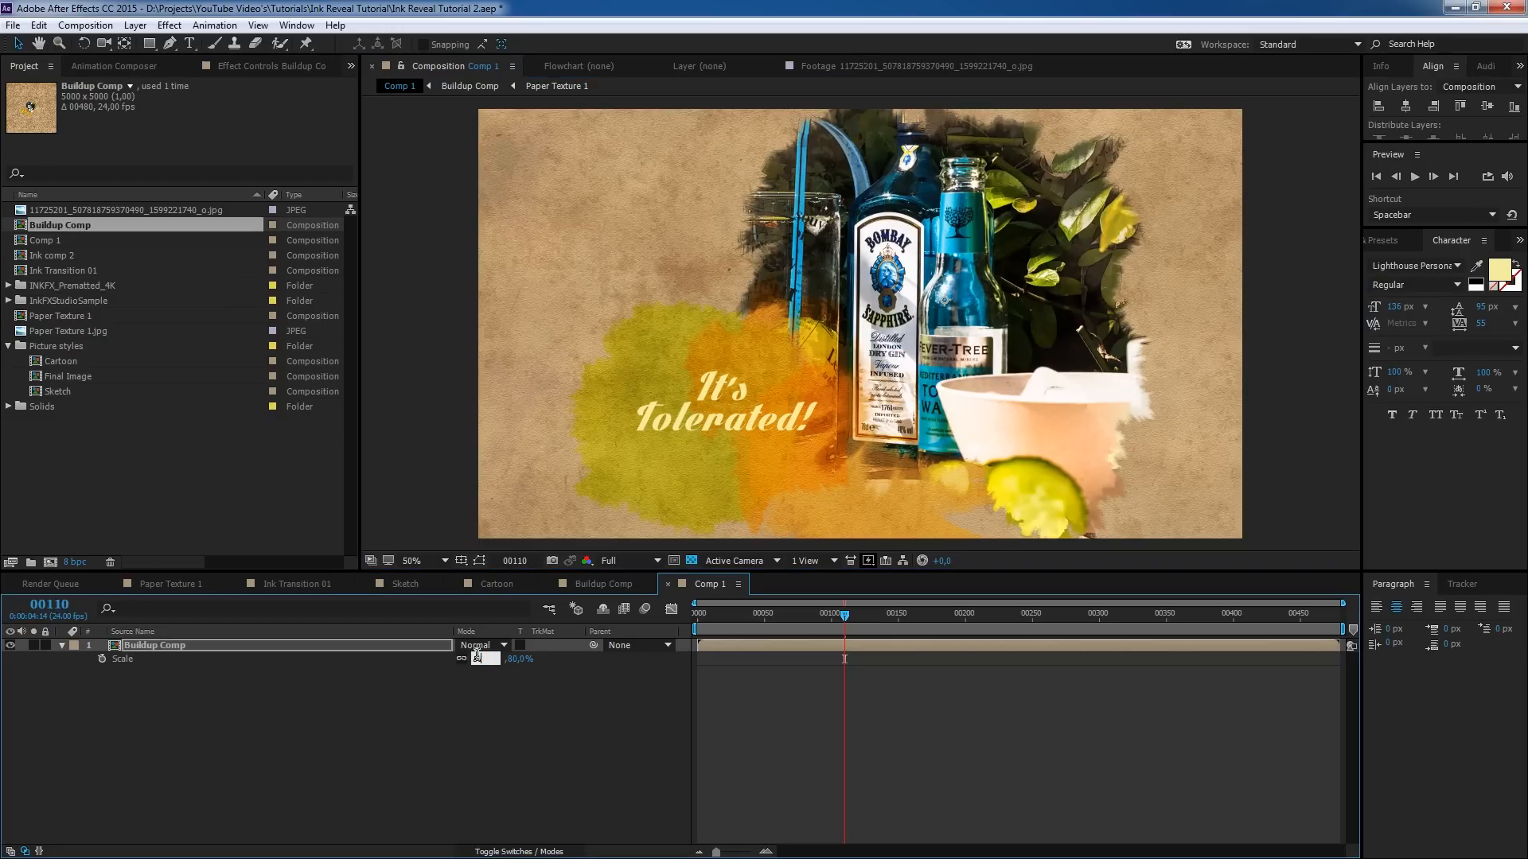
pyautogui.press('Return')
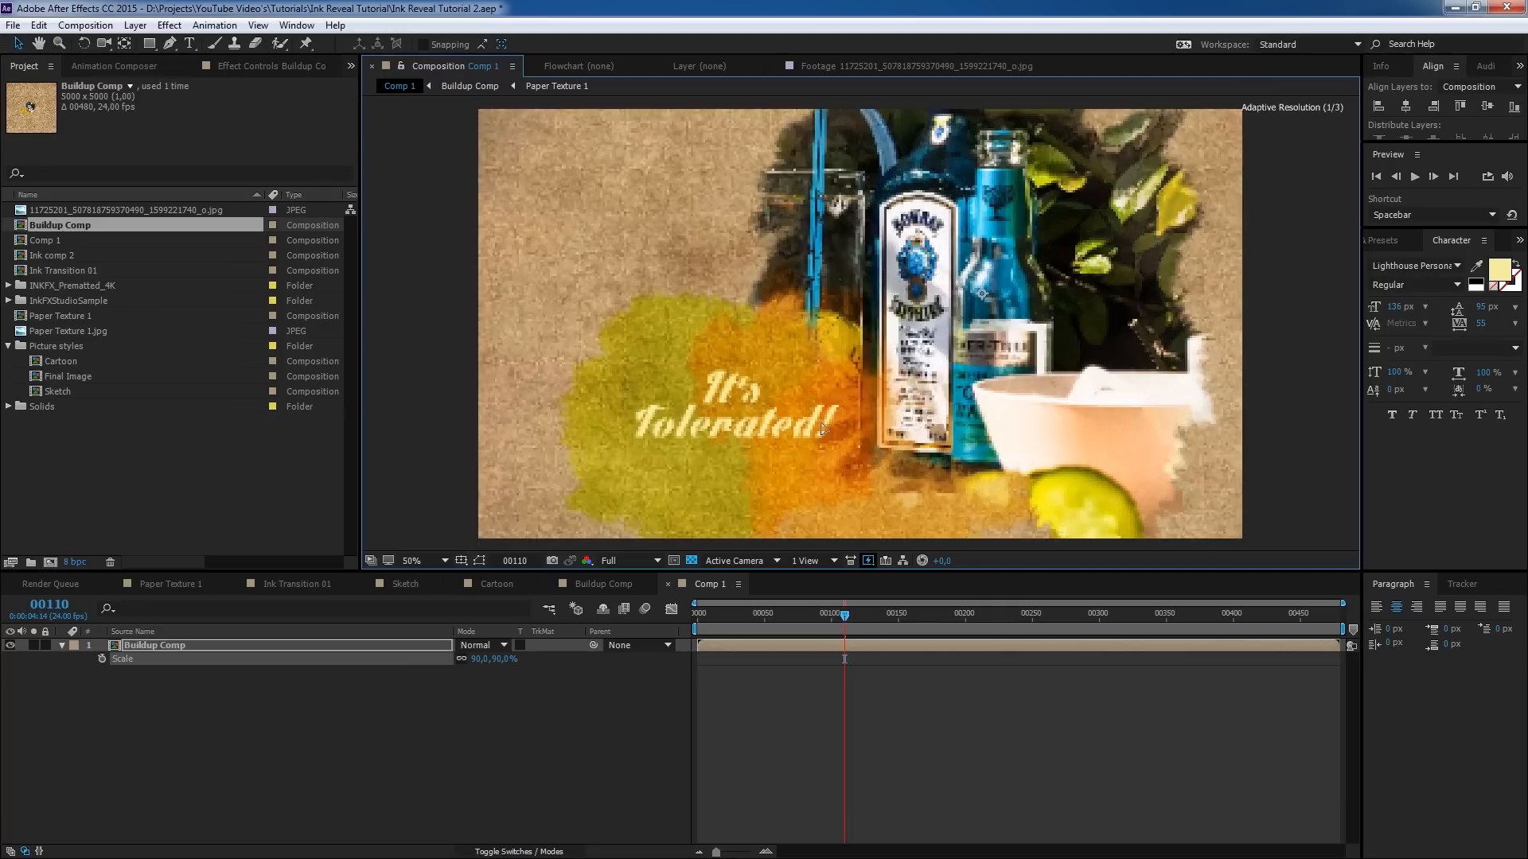
# - Add an adjustment layer above Buildup Comp and apply the Curves effect to it
pyautogui.rightClick(288, 715)
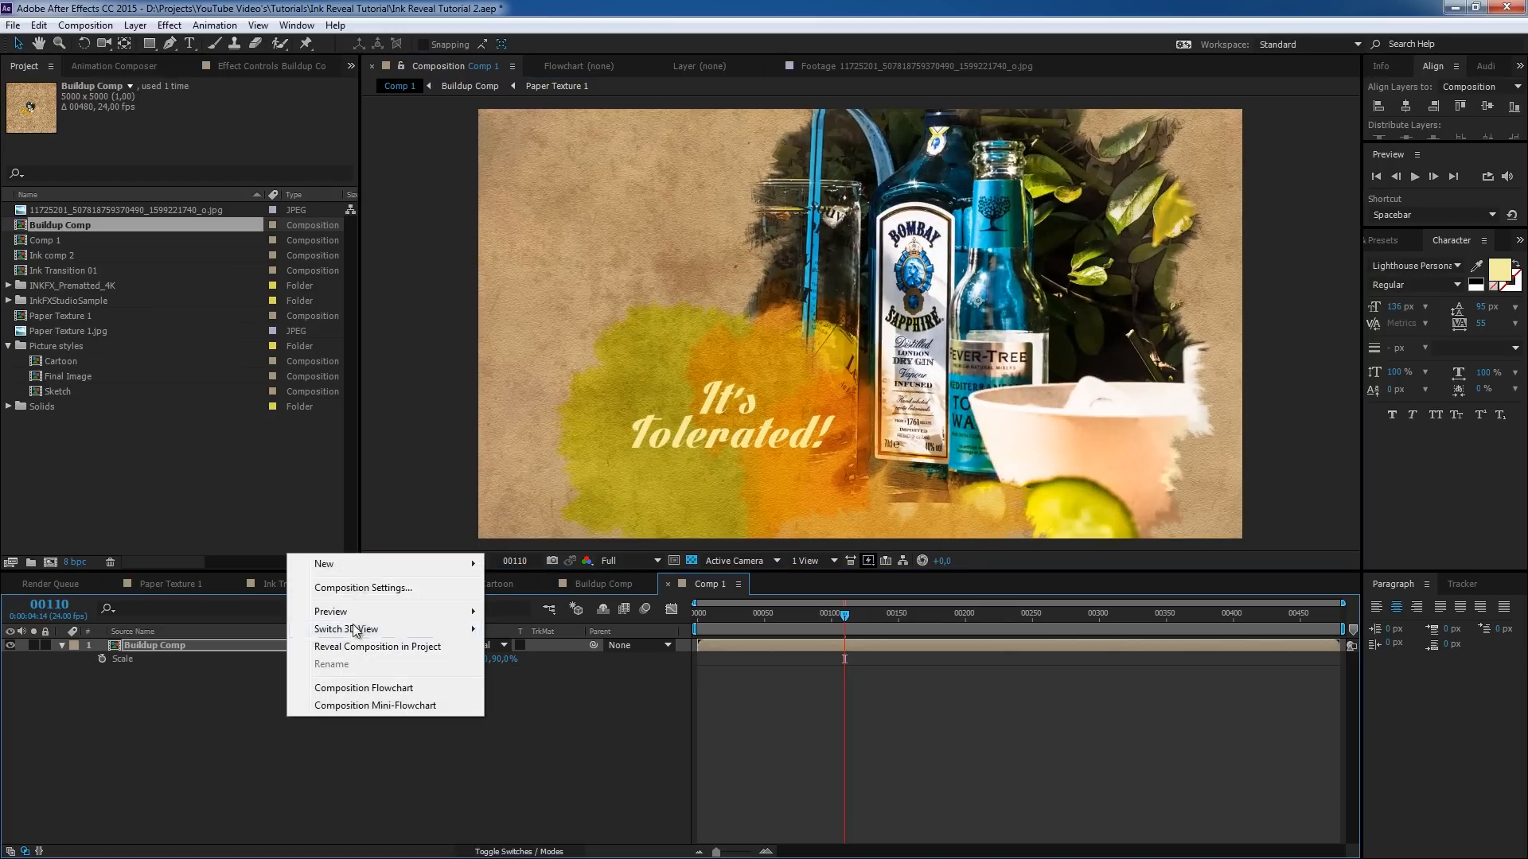
pyautogui.moveTo(342, 564)
pyautogui.click(546, 694)
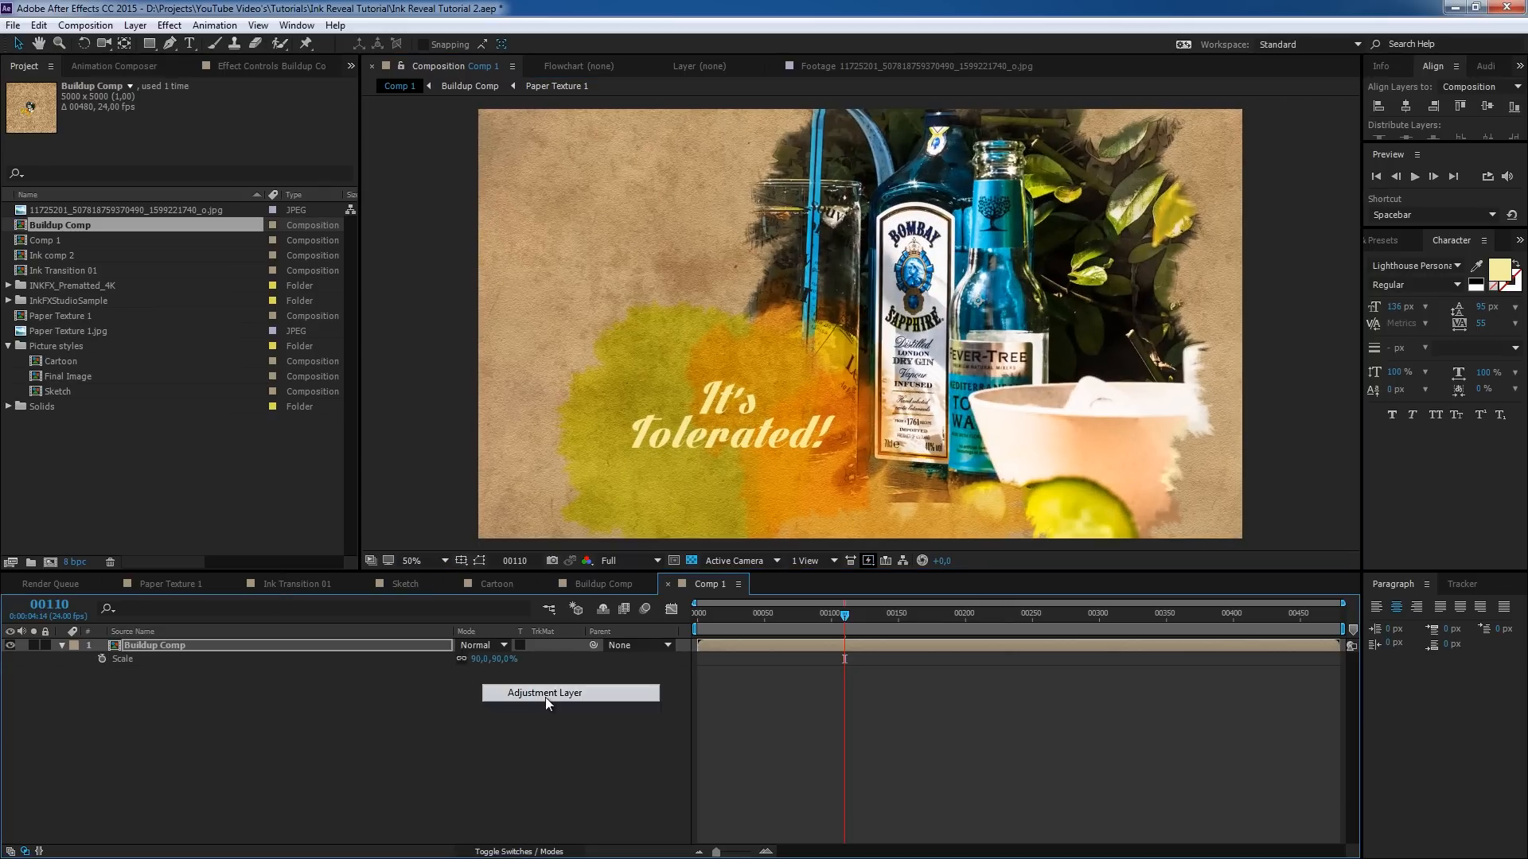
pyautogui.click(167, 25)
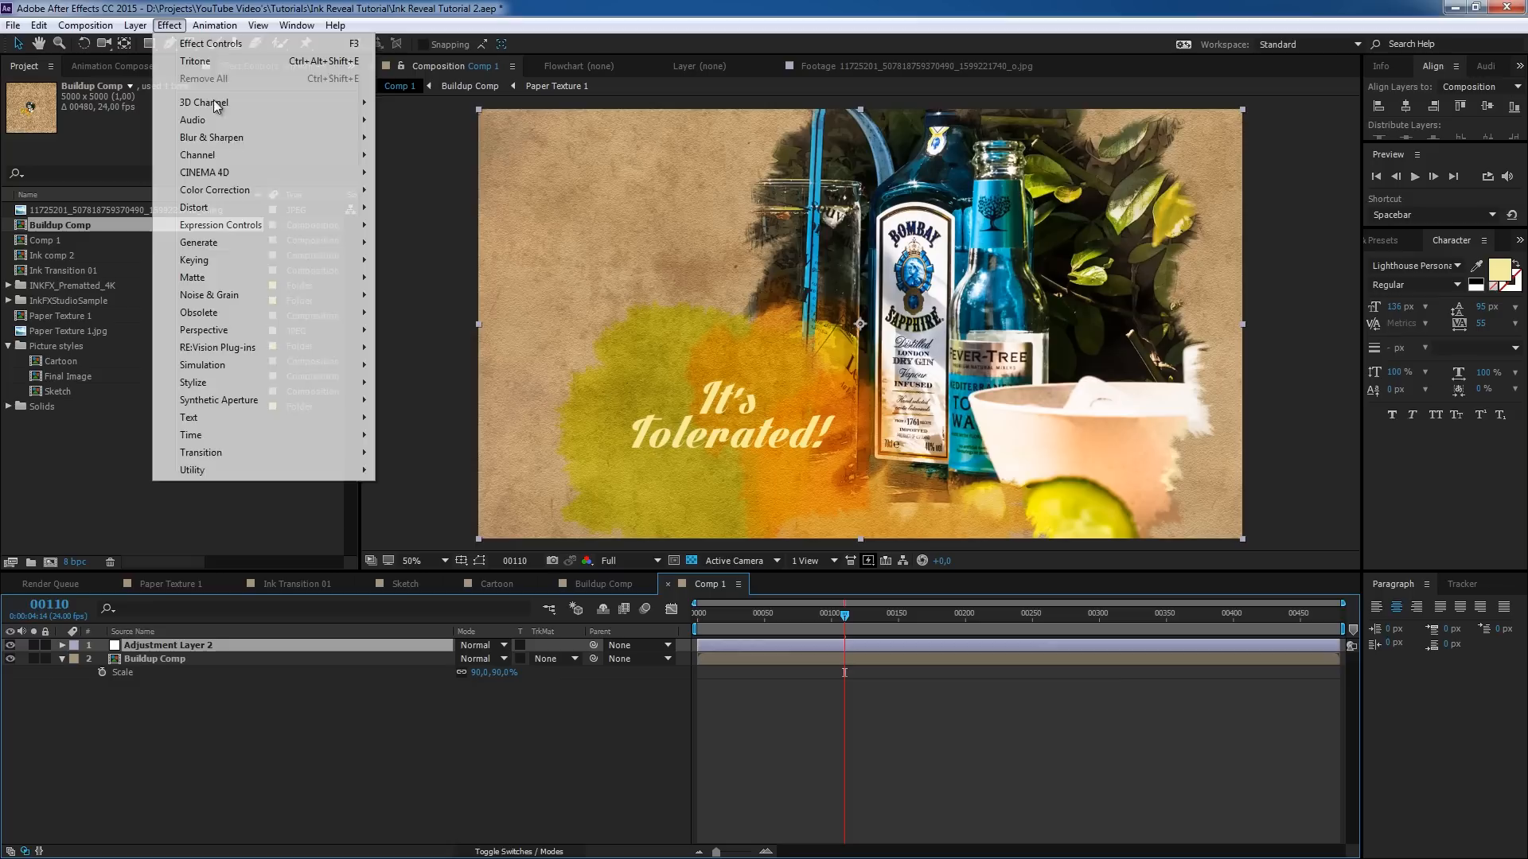
pyautogui.moveTo(232, 189)
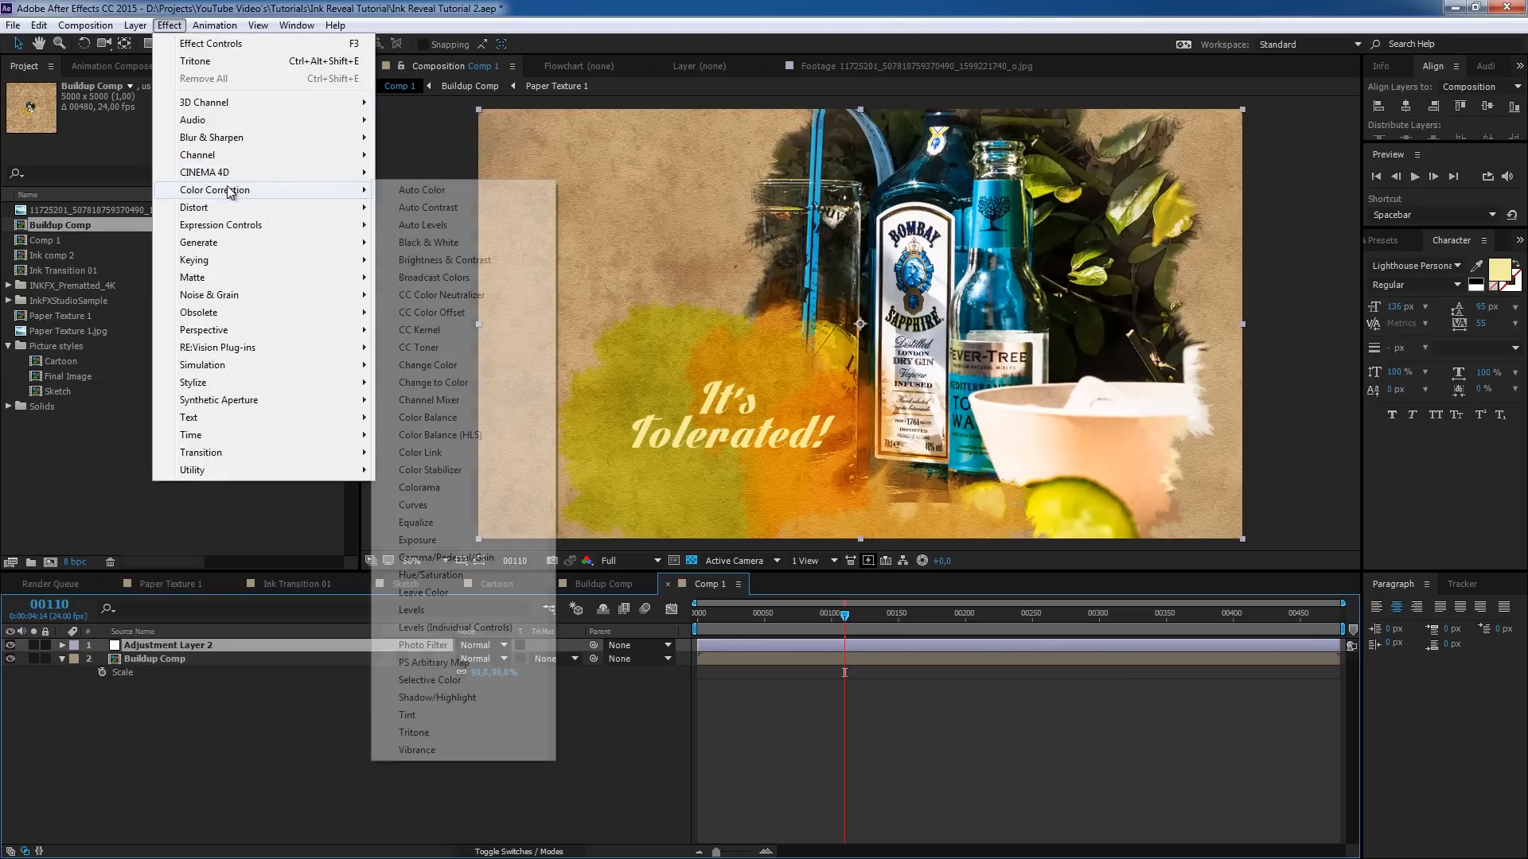
pyautogui.click(413, 506)
# - Shape the RGB curve into a contrast S-curve and raise the Red channel's midtones and highlights
pyautogui.moveTo(79, 305); pyautogui.dragTo(96, 323)
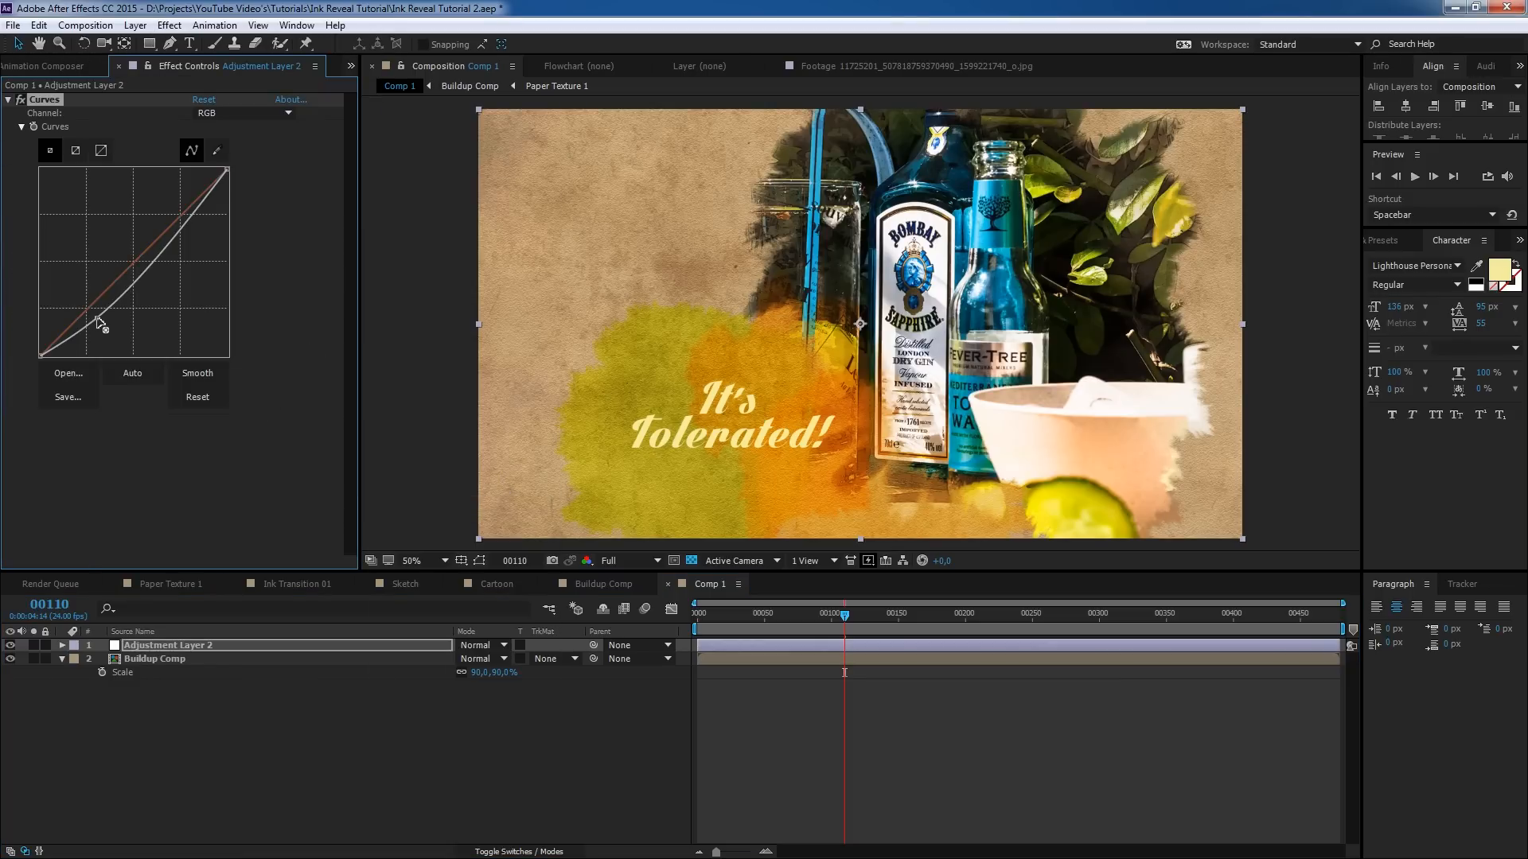
pyautogui.moveTo(178, 239); pyautogui.dragTo(183, 211)
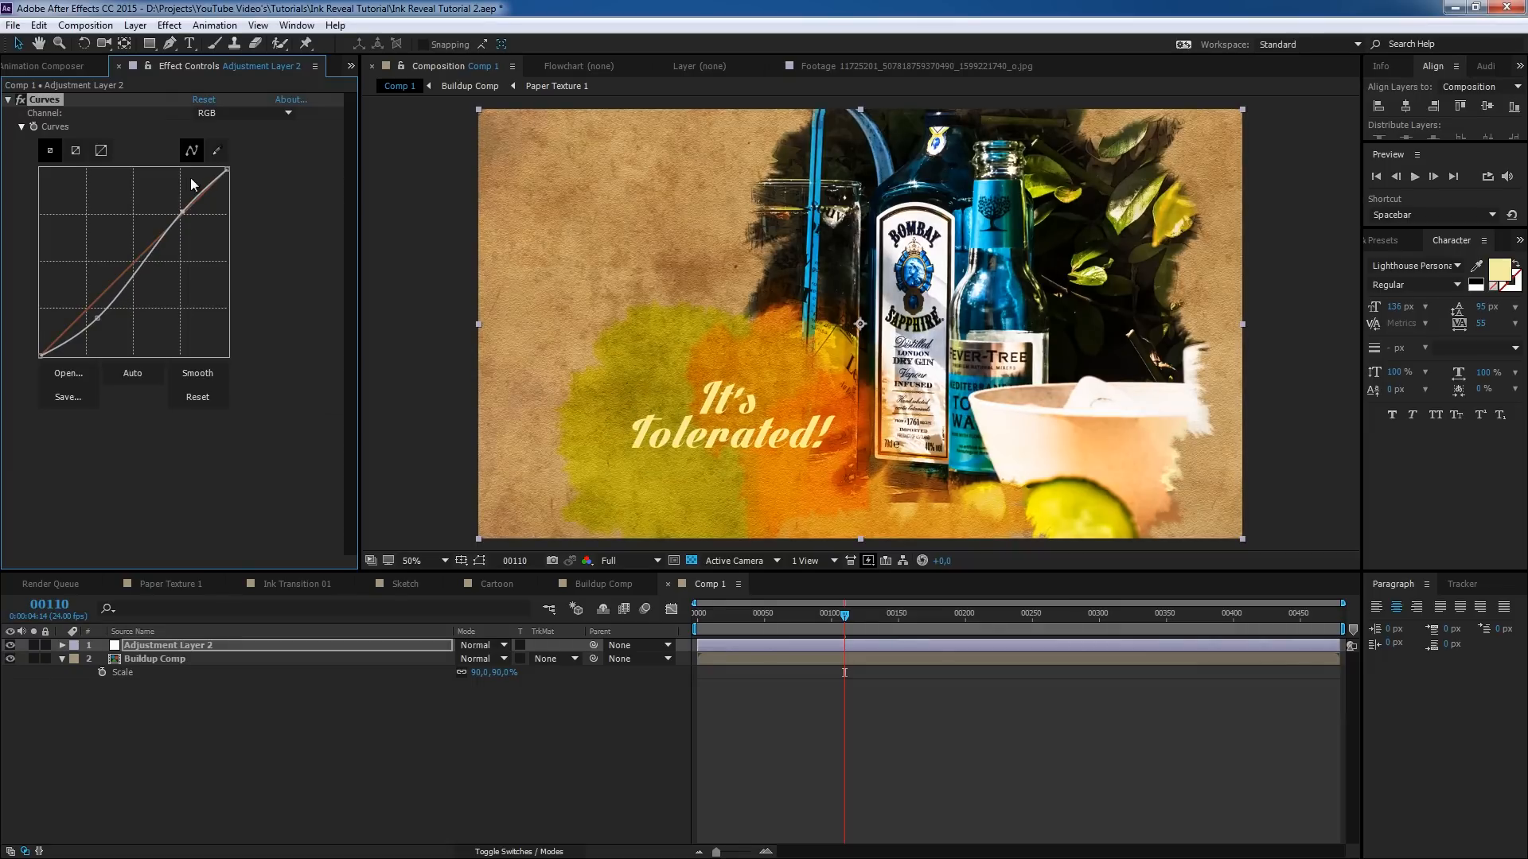
pyautogui.click(218, 112)
pyautogui.click(211, 151)
pyautogui.moveTo(113, 281); pyautogui.dragTo(113, 267)
pyautogui.moveTo(82, 315); pyautogui.dragTo(88, 311)
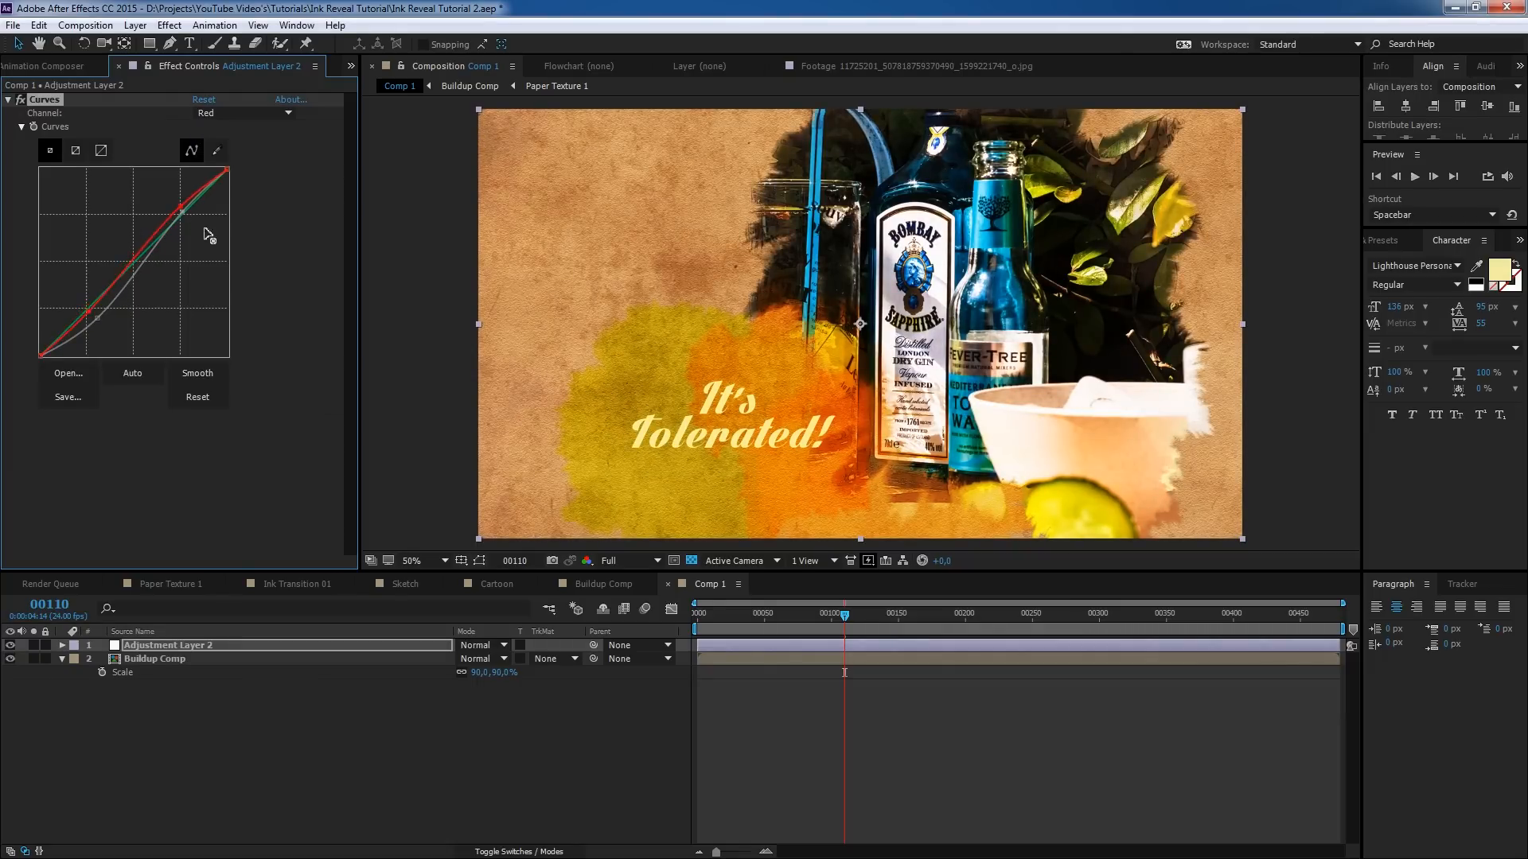
# - Lower the Blue channel's highlights in Curves and lift the shadows of the RGB curve
pyautogui.click(233, 114)
pyautogui.click(217, 183)
pyautogui.click(232, 114)
pyautogui.click(215, 128)
pyautogui.moveTo(99, 320)
pyautogui.mouseDown()
pyautogui.moveTo(42, 349)
pyautogui.moveTo(90, 313)
pyautogui.mouseUp()
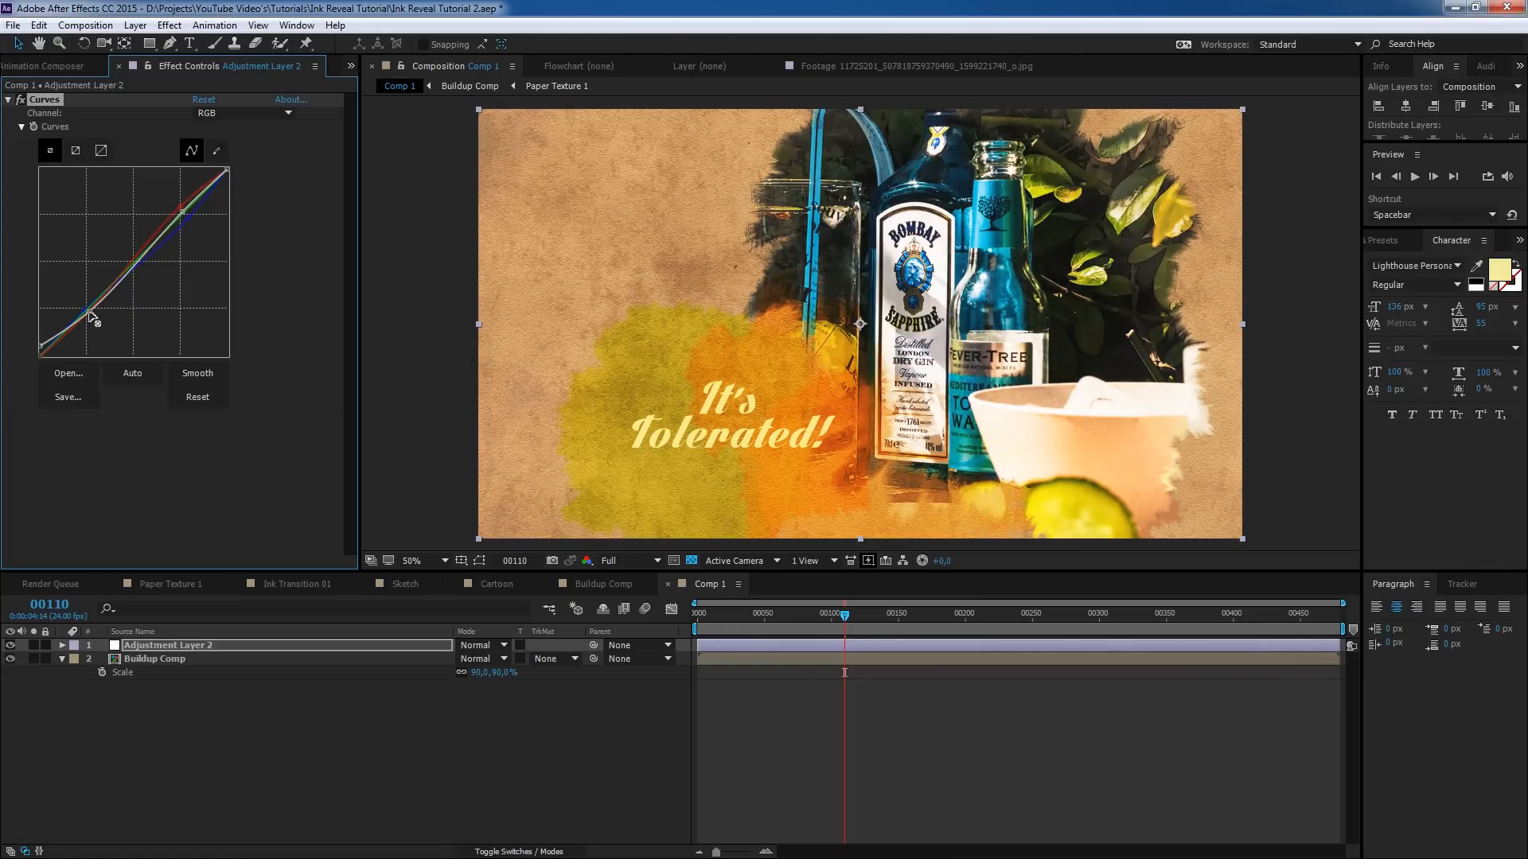
# - Lower the Green channel's highlights slightly in the Curves effect on Adjustment Layer 2
pyautogui.click(222, 115)
pyautogui.click(227, 165)
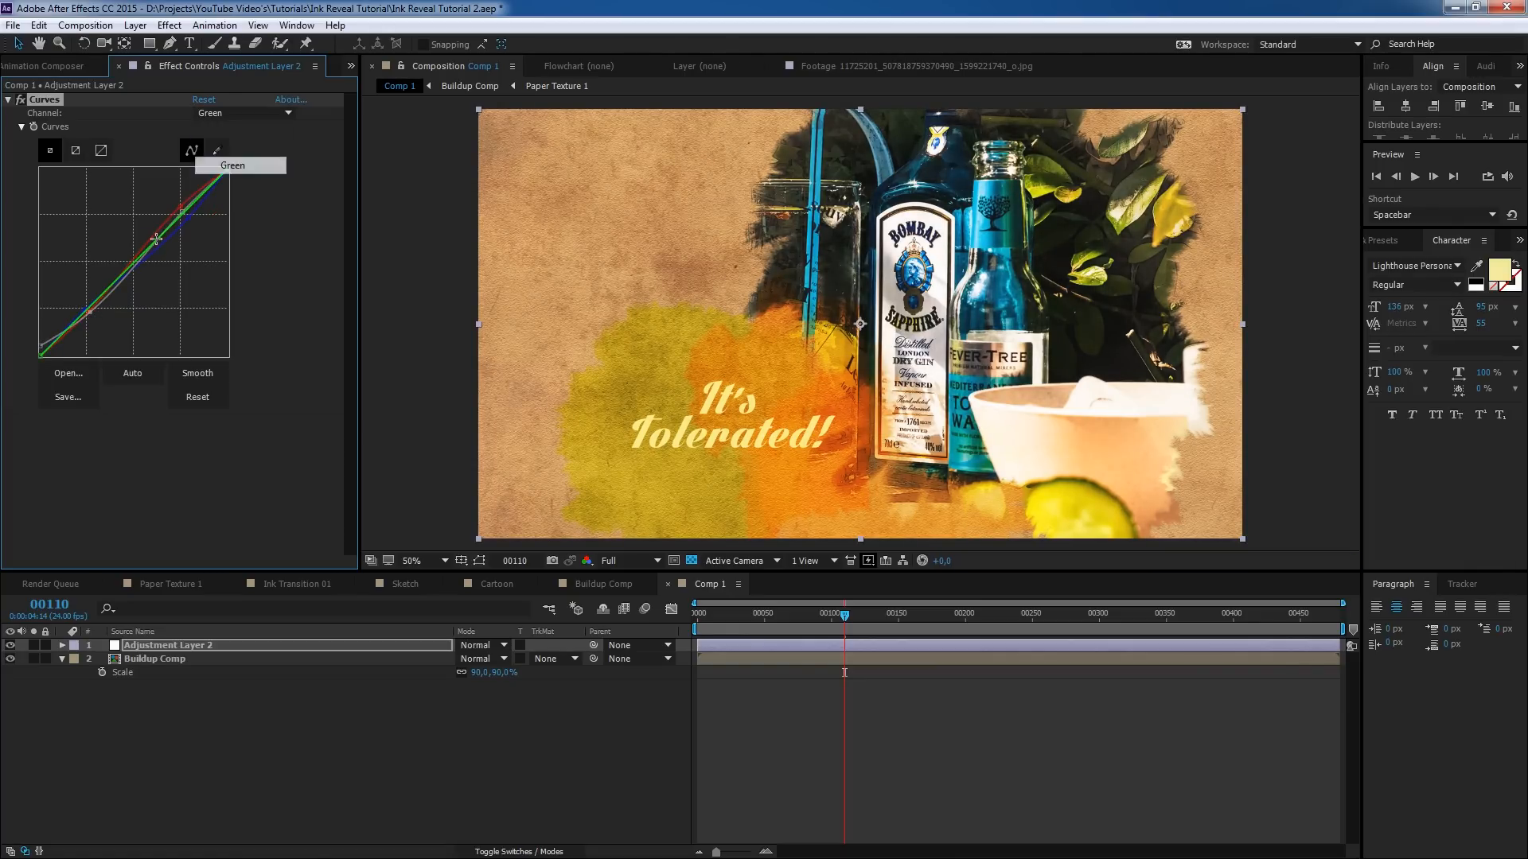
pyautogui.moveTo(192, 205); pyautogui.dragTo(197, 211)
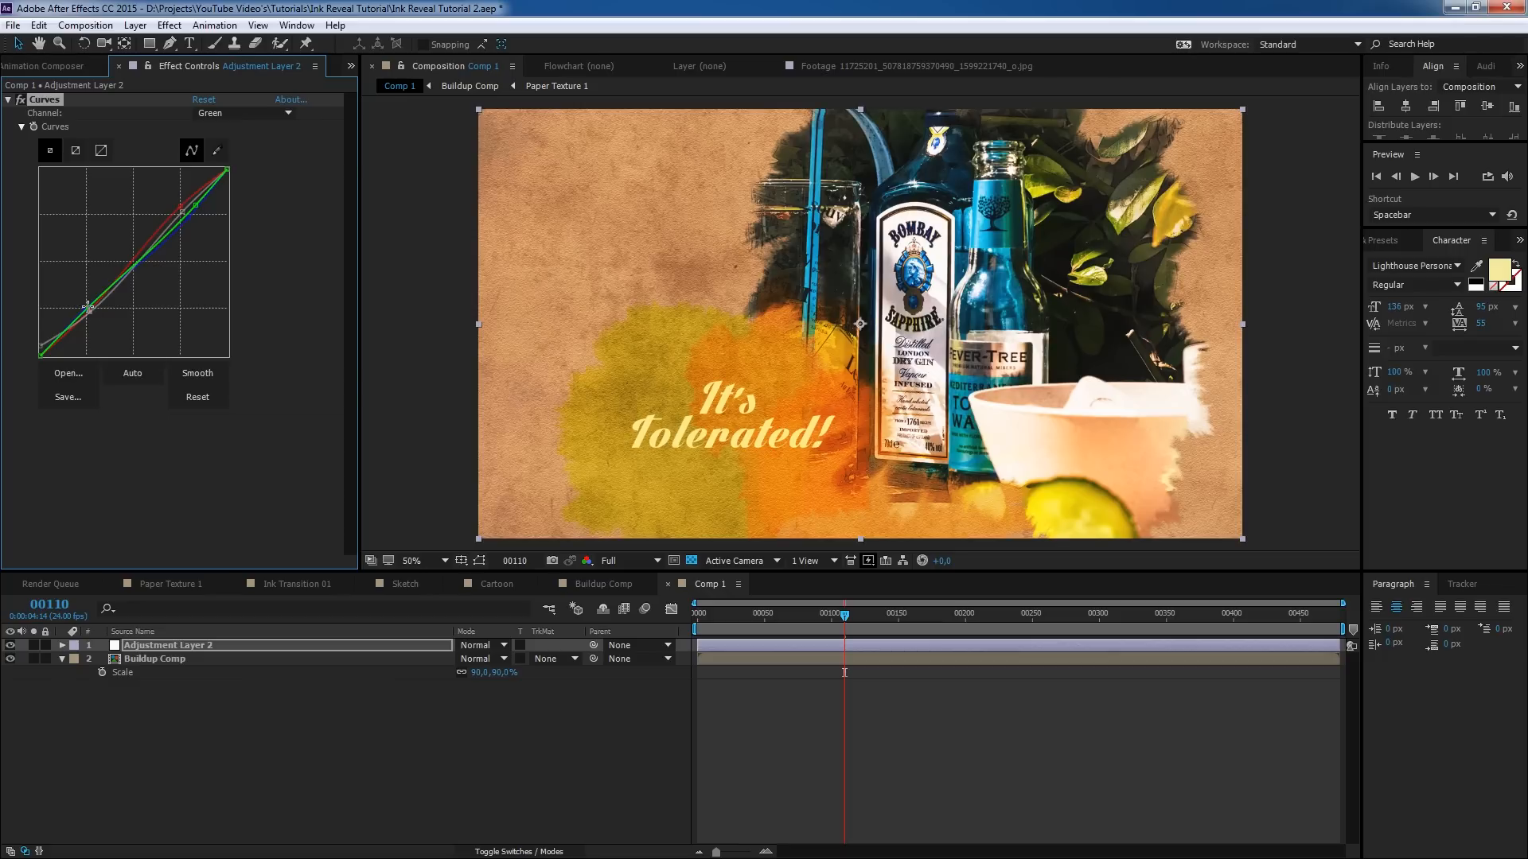
# - Add a new black solid of 1920 x 1080 px above the adjustment layer
pyautogui.rightClick(312, 752)
pyautogui.moveTo(366, 600)
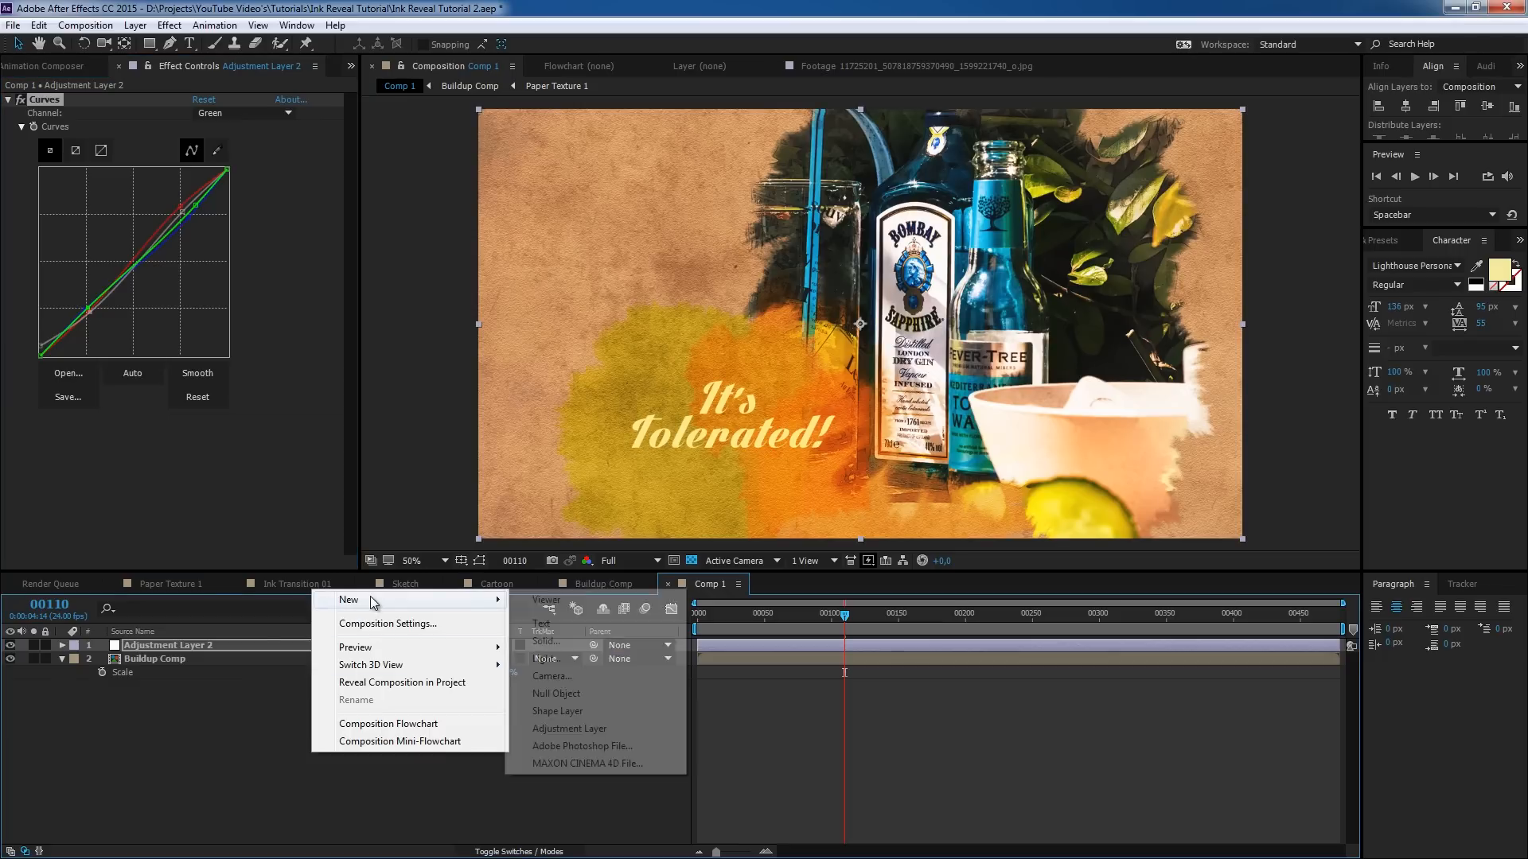
pyautogui.click(566, 642)
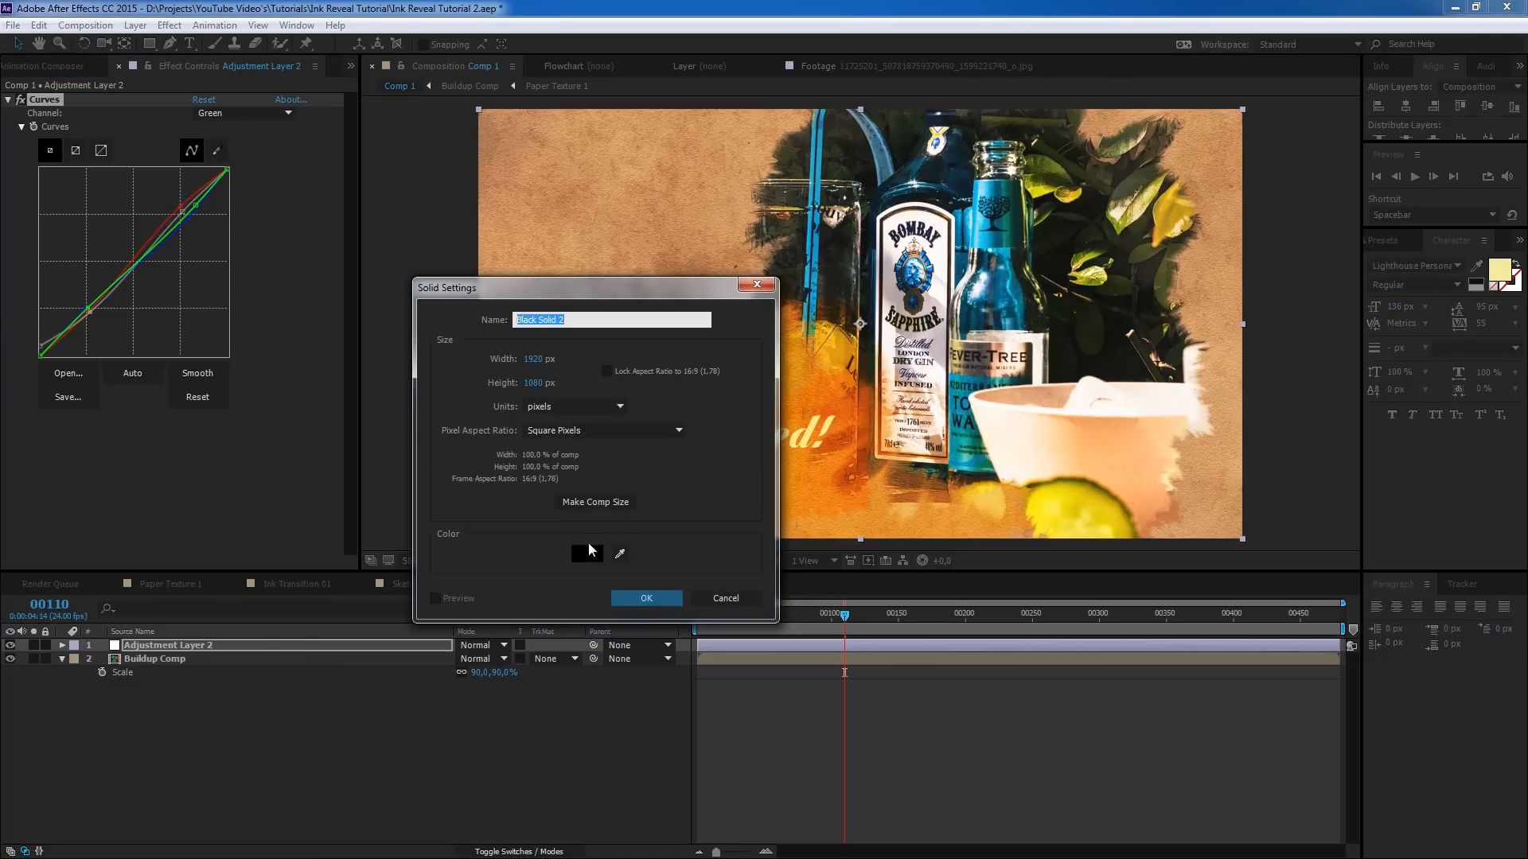
pyautogui.click(583, 553)
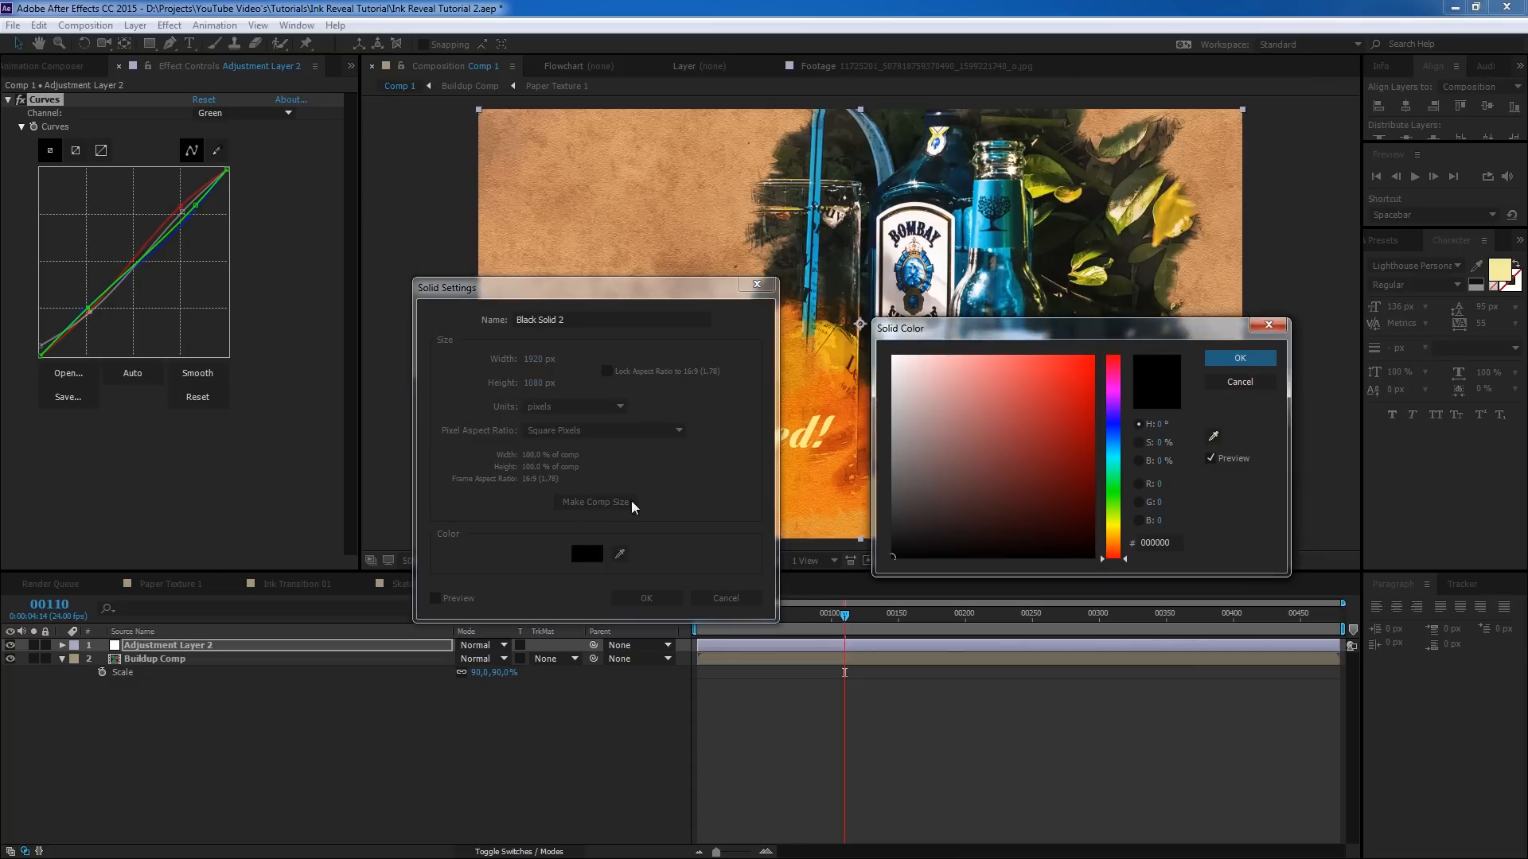
pyautogui.press('Return')
pyautogui.click(630, 598)
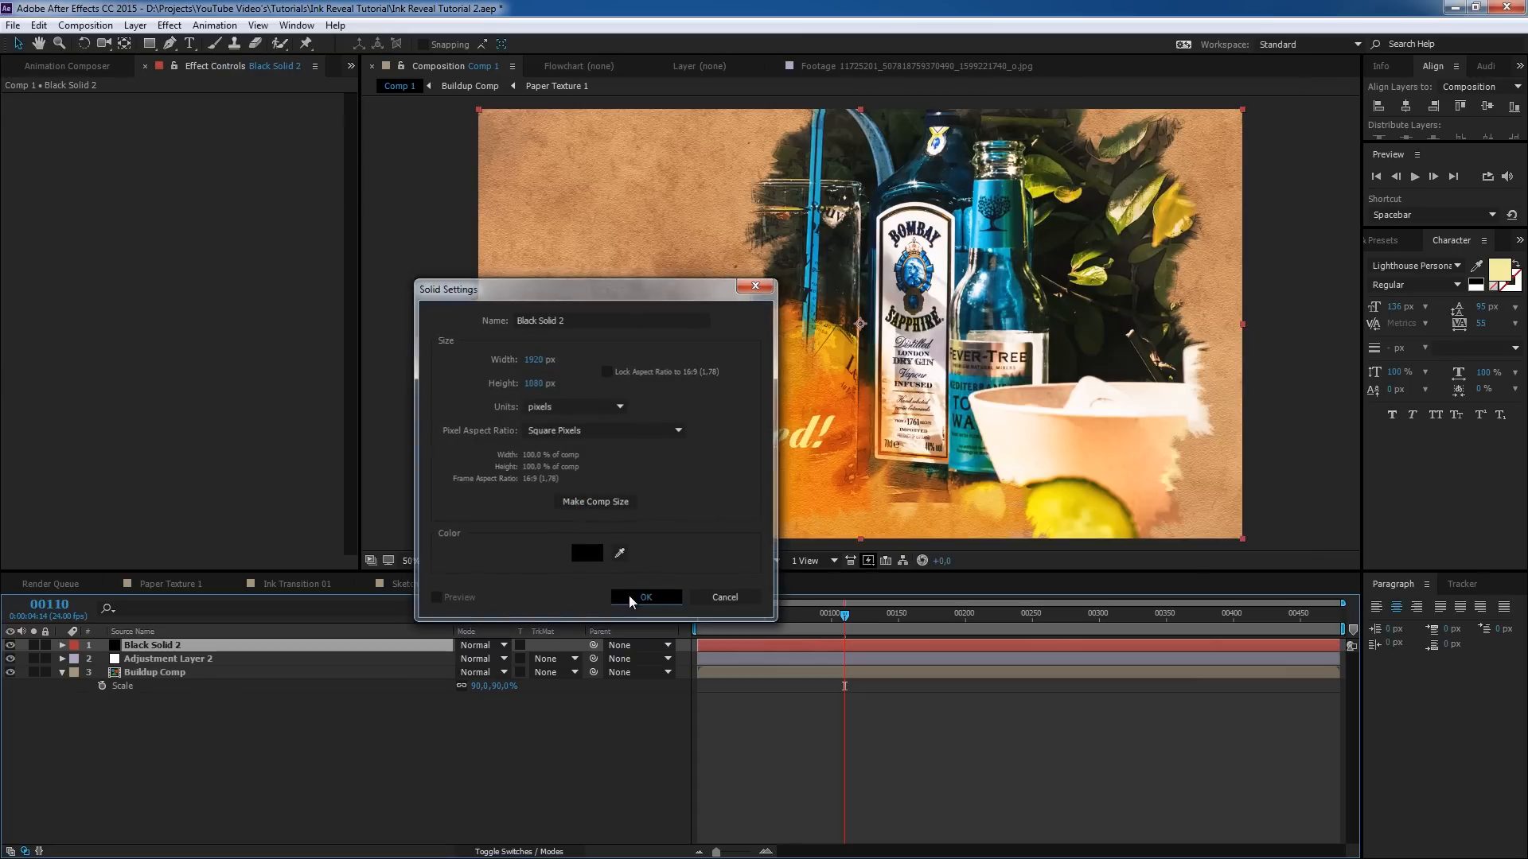
# - Draw an elliptical mask nearly filling the frame on the black solid and set its mode to Subtract
pyautogui.doubleClick(145, 42)
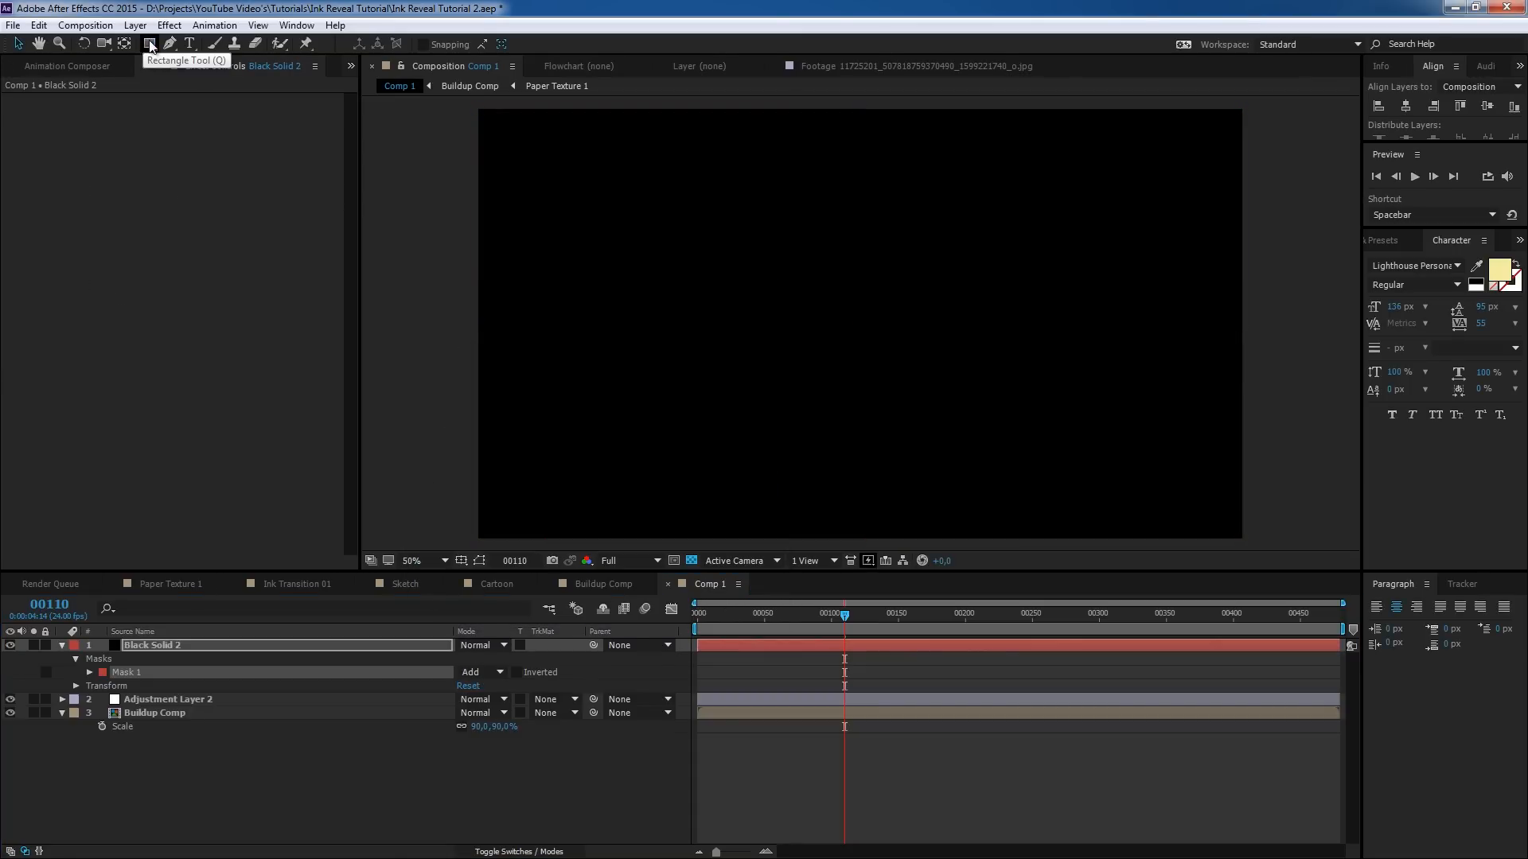
pyautogui.hotkey('ctrl', 'z')
pyautogui.moveTo(149, 43); pyautogui.dragTo(209, 78)
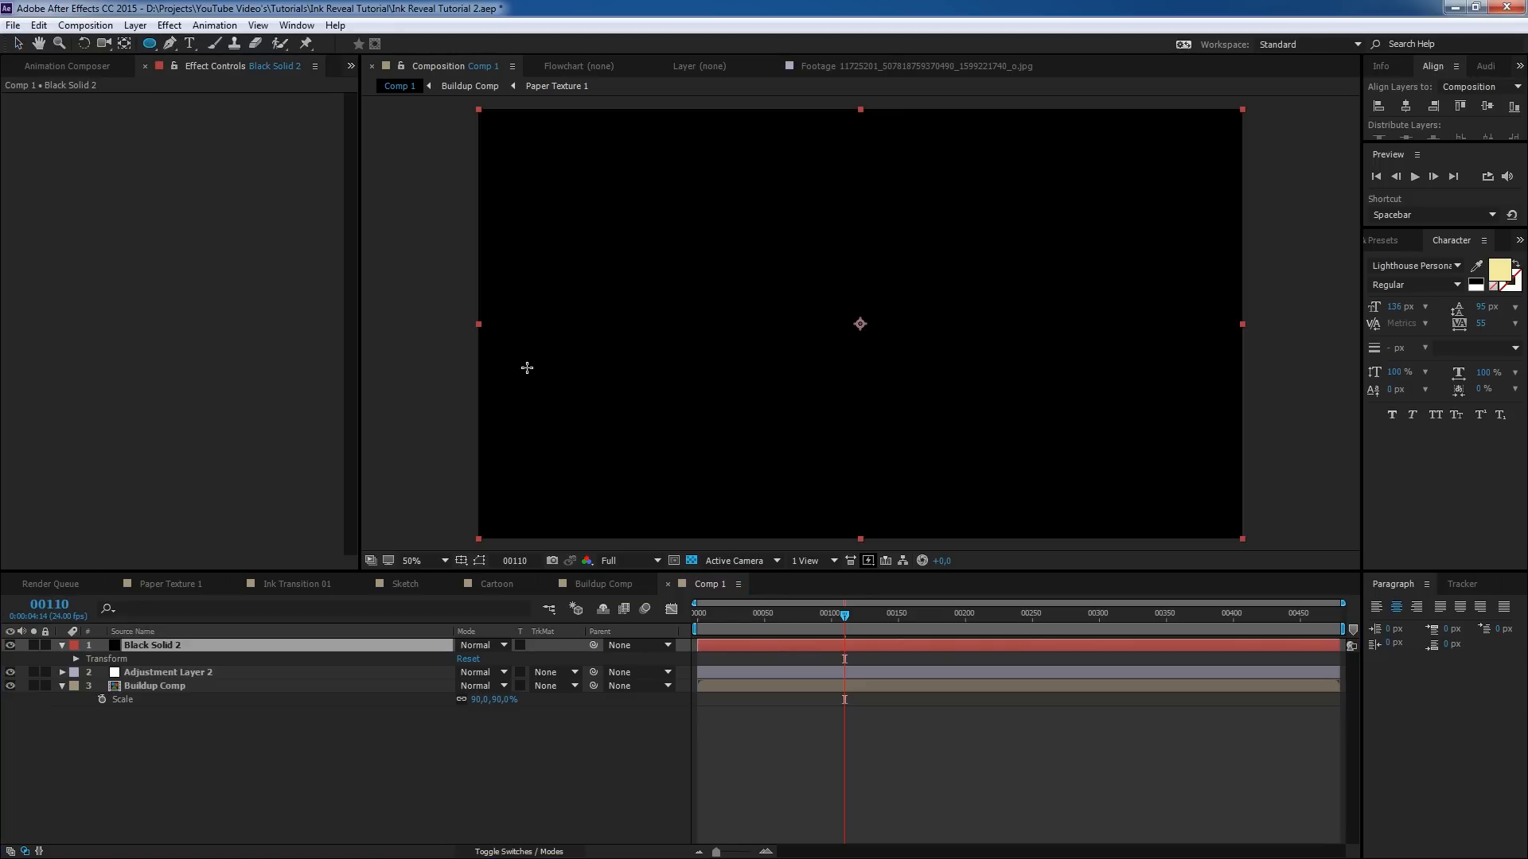
pyautogui.moveTo(497, 125)
pyautogui.mouseDown()
pyautogui.moveTo(1194, 446)
pyautogui.moveTo(1189, 514)
pyautogui.moveTo(1225, 523)
pyautogui.mouseUp()
pyautogui.click(481, 672)
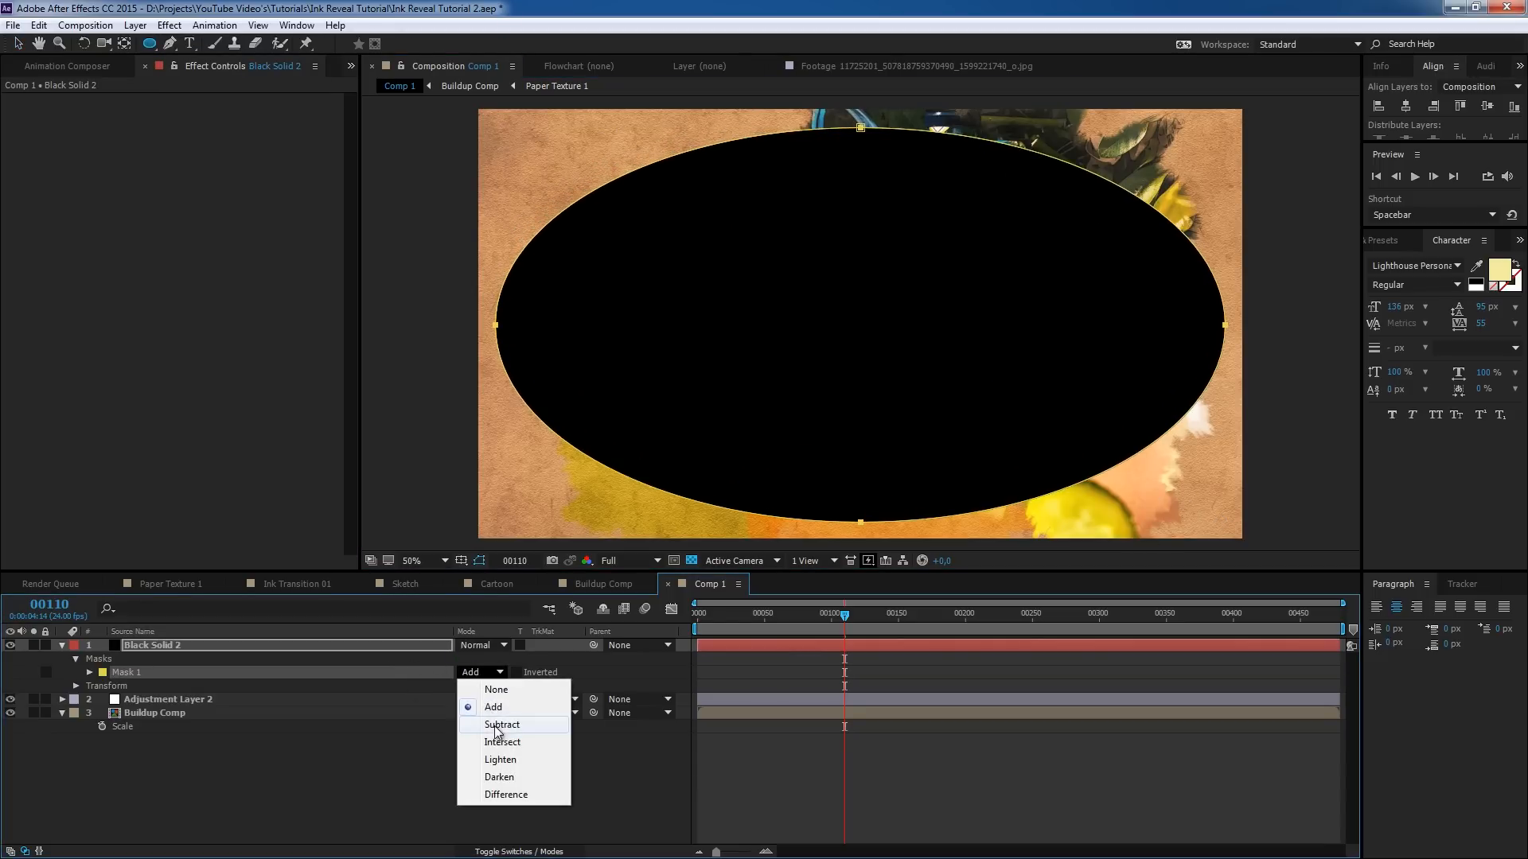
pyautogui.click(495, 727)
# - Set the elliptical mask's feather to 500 pixels
pyautogui.press('f')
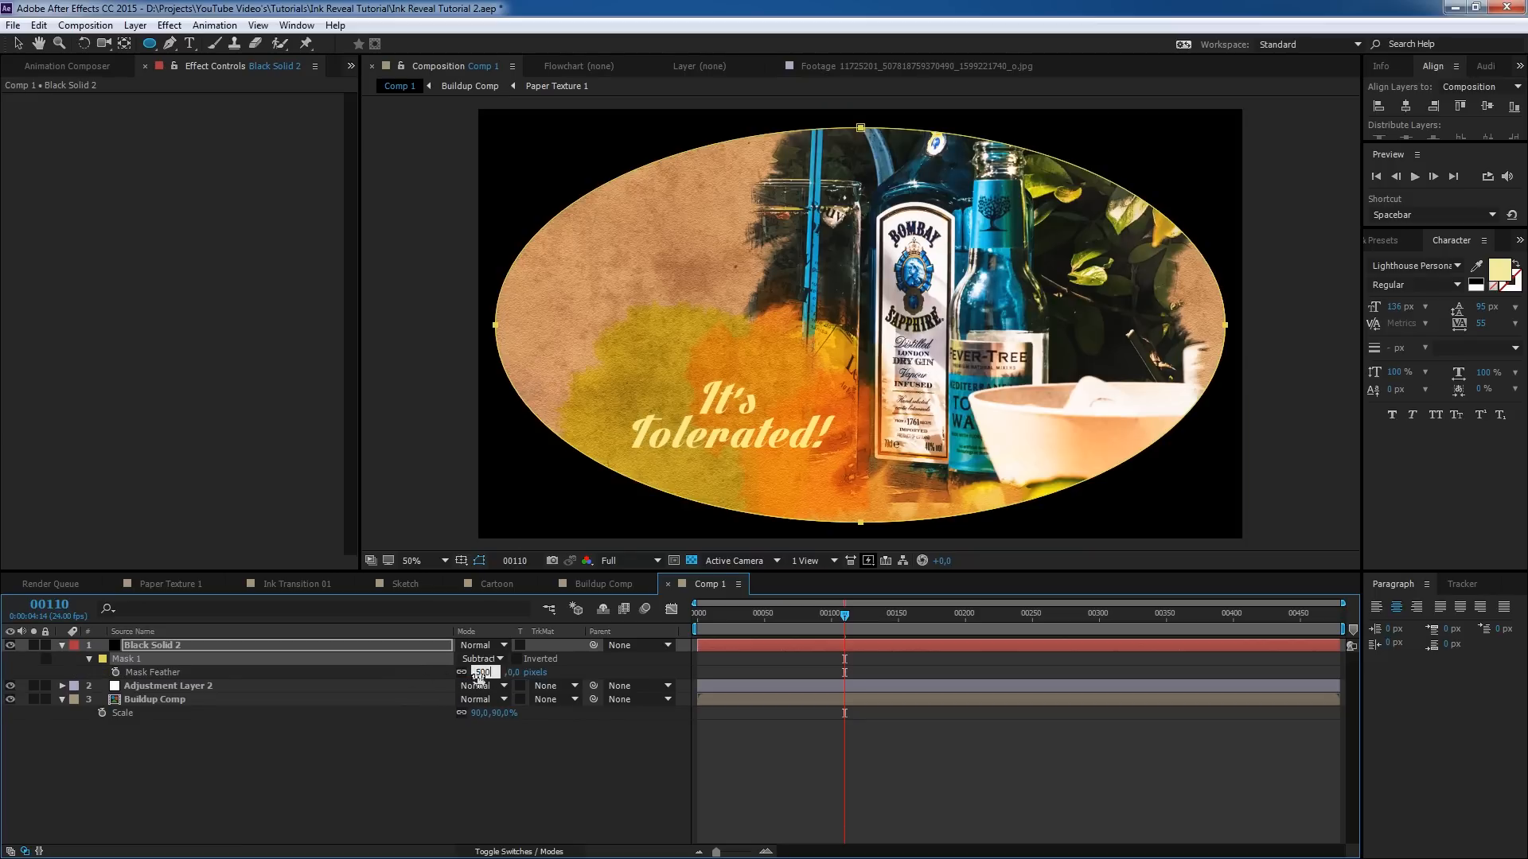
pyautogui.click(481, 676)
pyautogui.write('500')
pyautogui.press('Return')
# - Set the black solid's blending mode to Overlay and its opacity to 25%
pyautogui.click(417, 644)
pyautogui.click(482, 646)
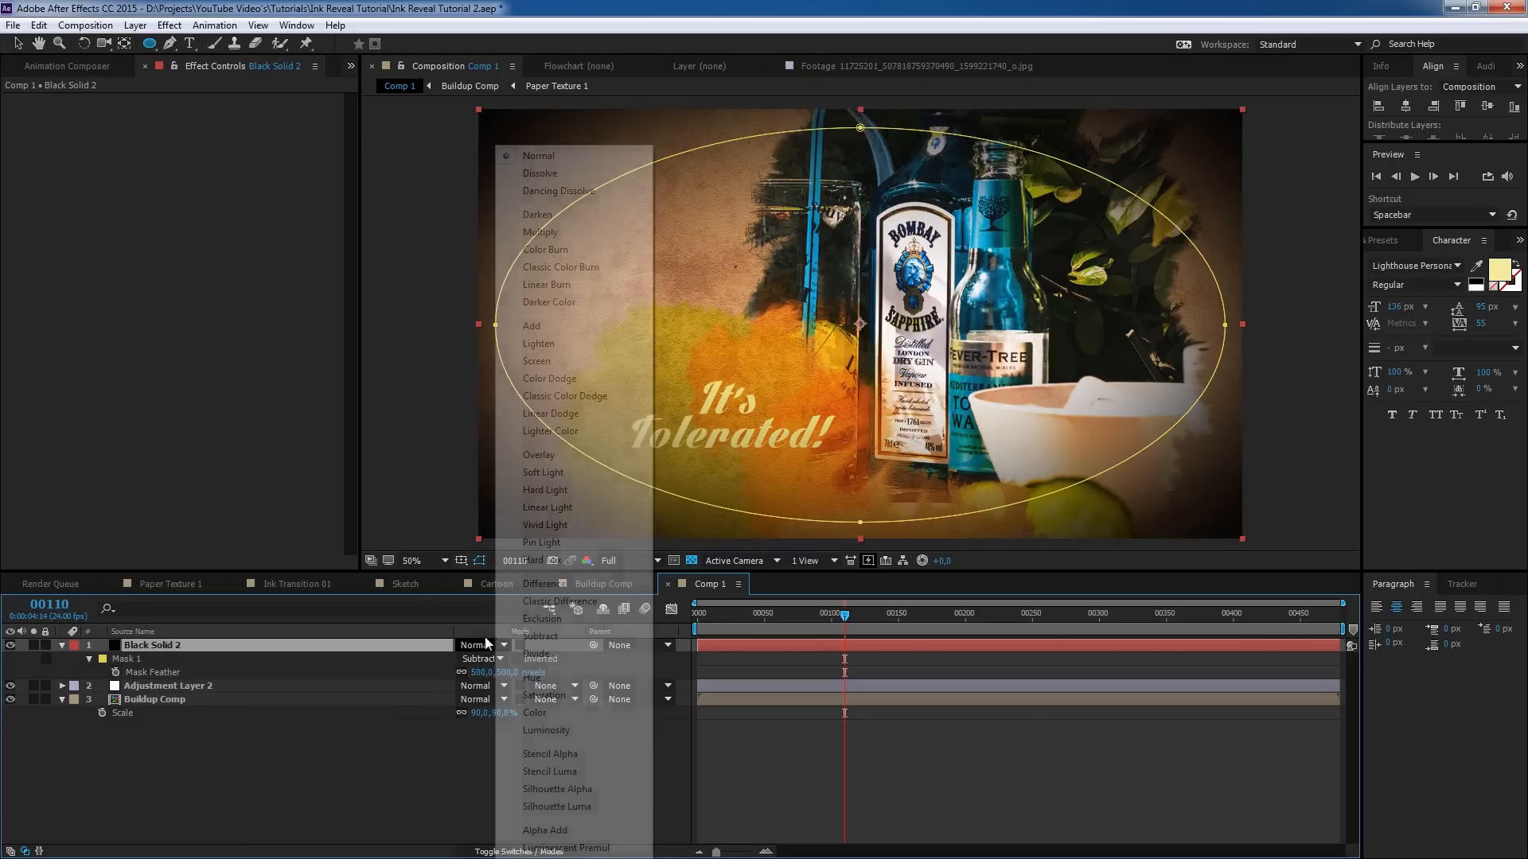
pyautogui.click(546, 456)
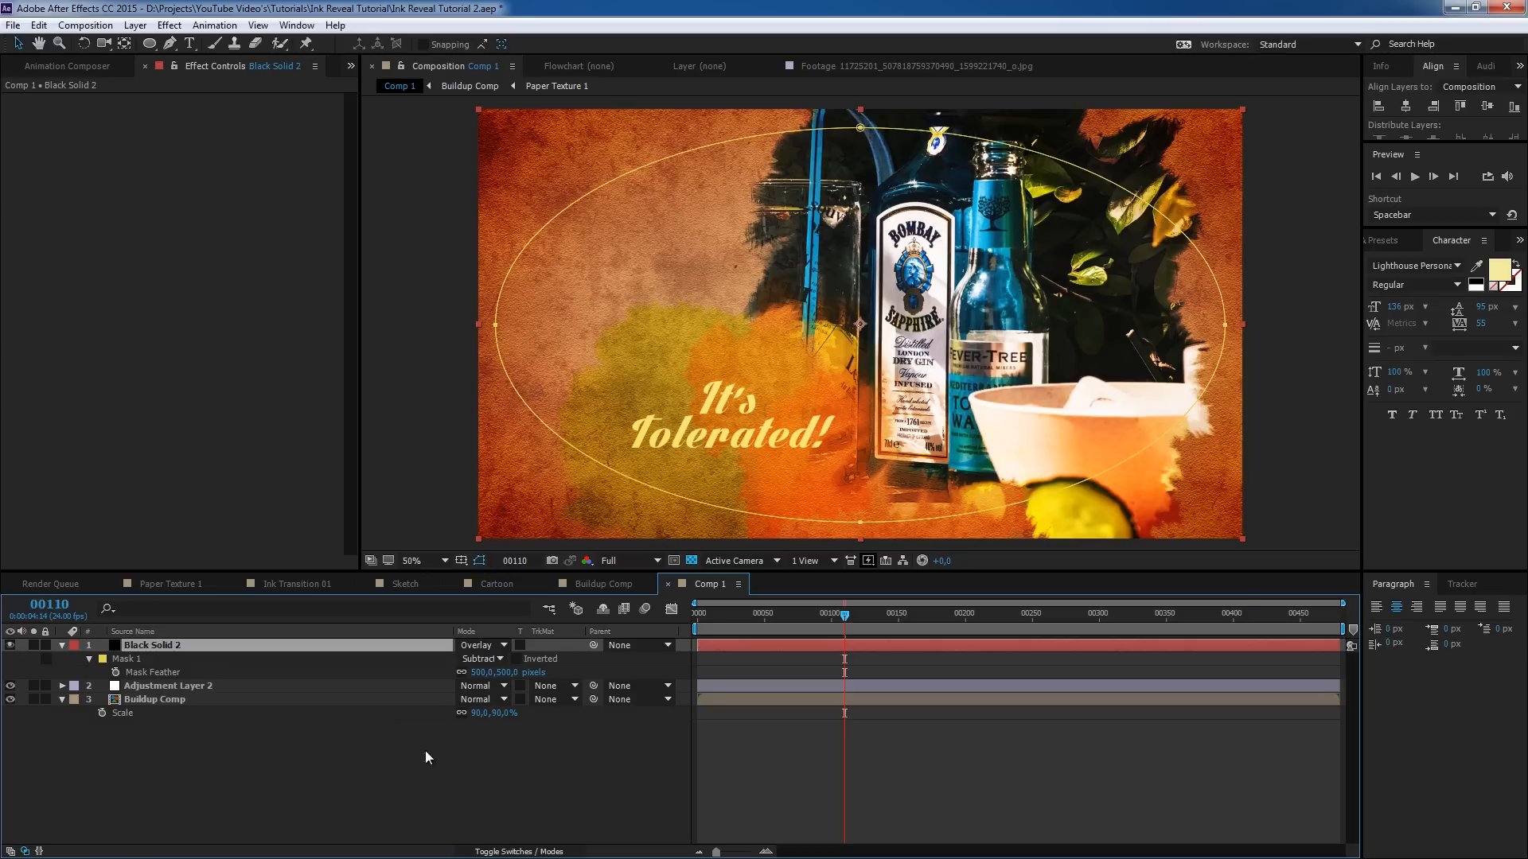
pyautogui.press('t')
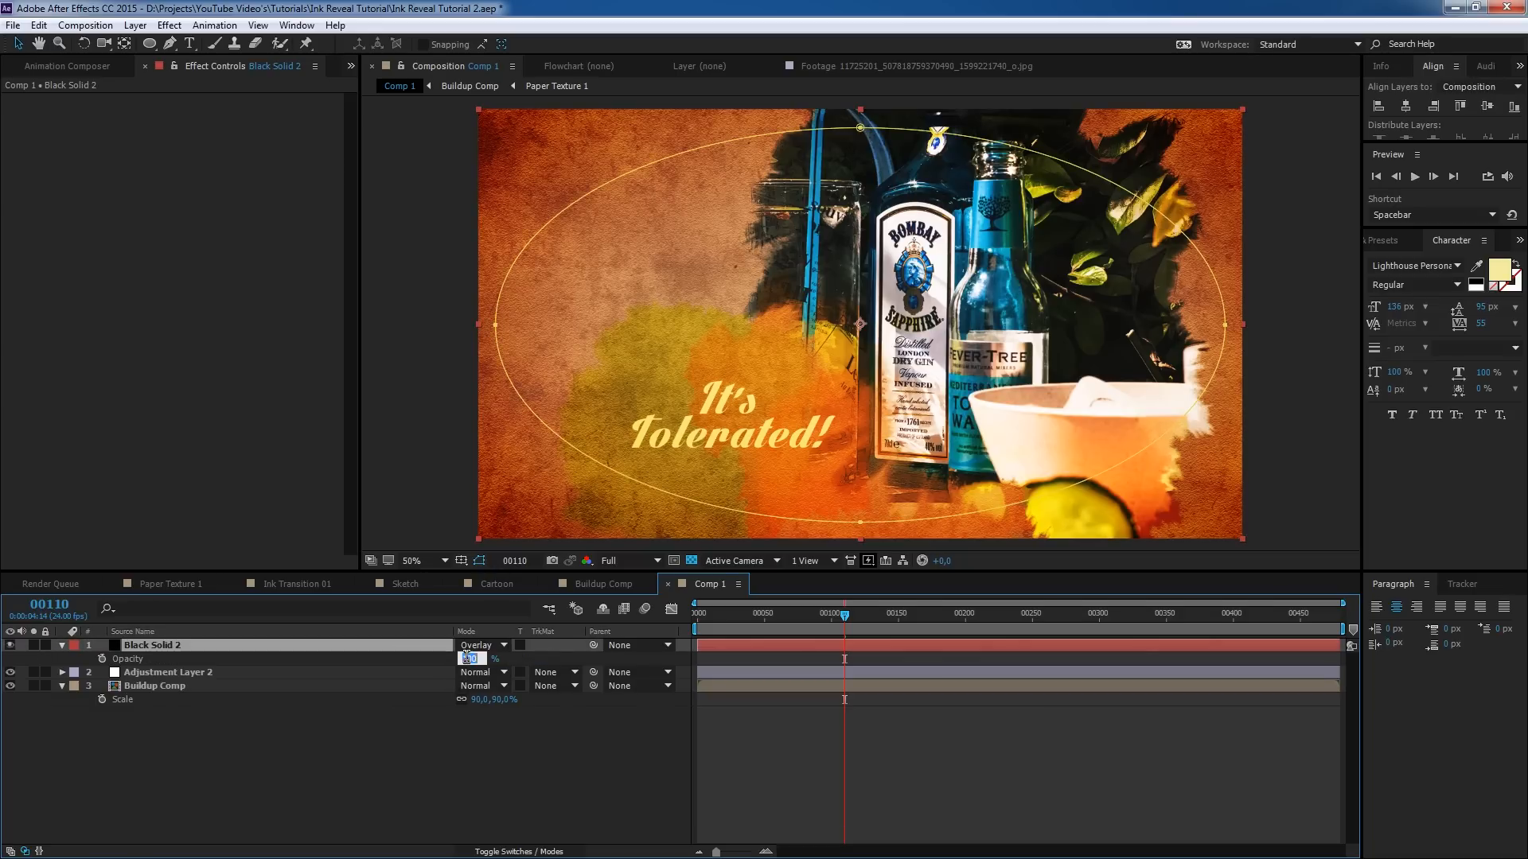
pyautogui.write('25')
pyautogui.press('Return')
pyautogui.click(461, 764)
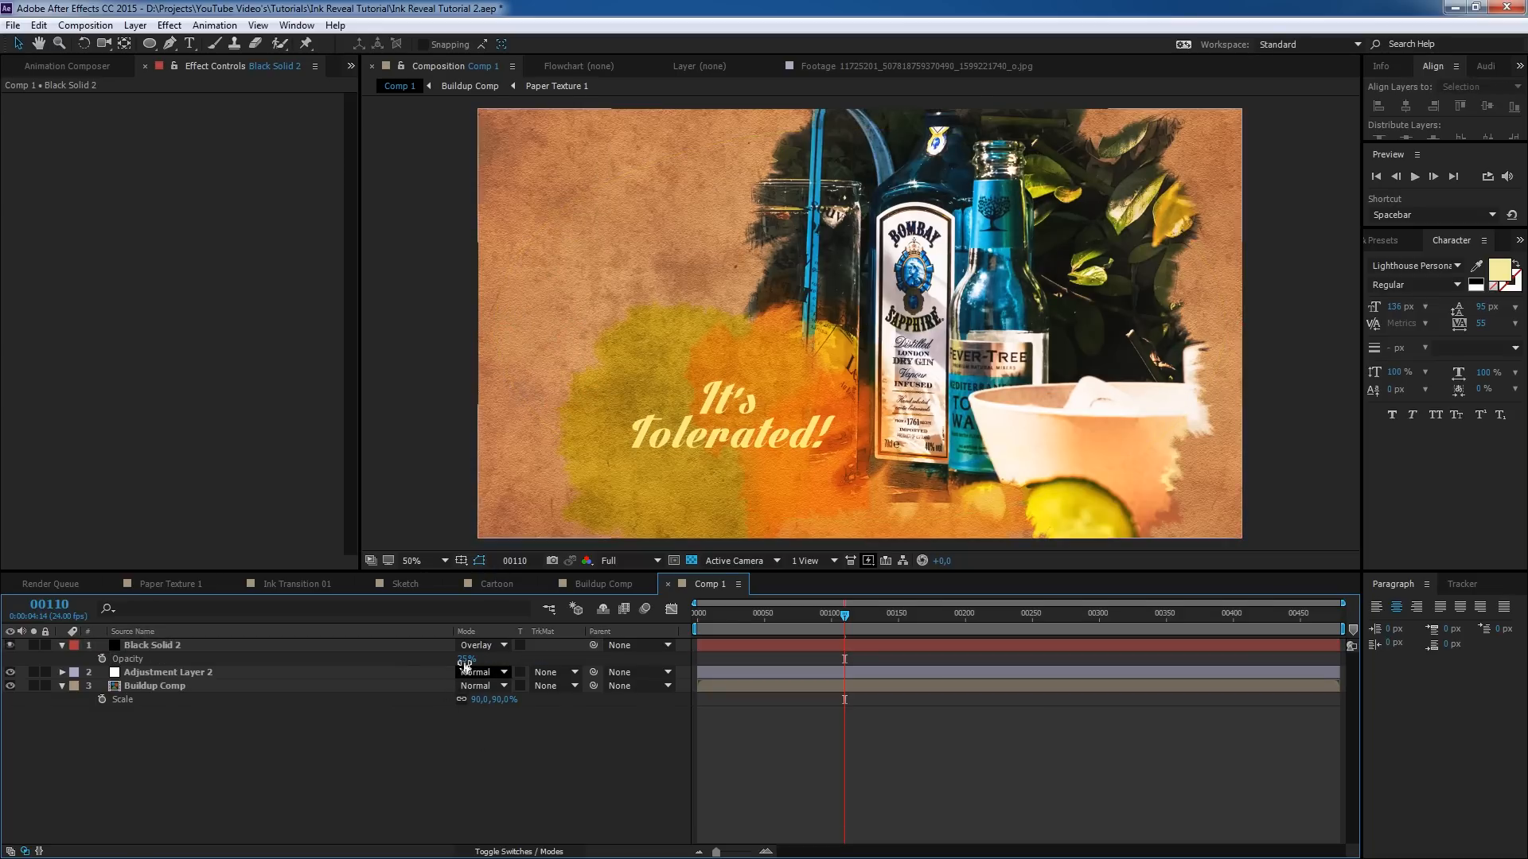
# - Hide and show the black solid twice to compare the image with and without the vignette
pyautogui.click(11, 646)
pyautogui.click(11, 646)
pyautogui.click(12, 646)
pyautogui.click(11, 646)
# - Try the Multiply blending mode on the black solid, then return it to Overlay
pyautogui.moveTo(157, 641)
pyautogui.mouseDown()
pyautogui.moveTo(155, 675)
pyautogui.moveTo(168, 637)
pyautogui.mouseUp()
pyautogui.click(484, 646)
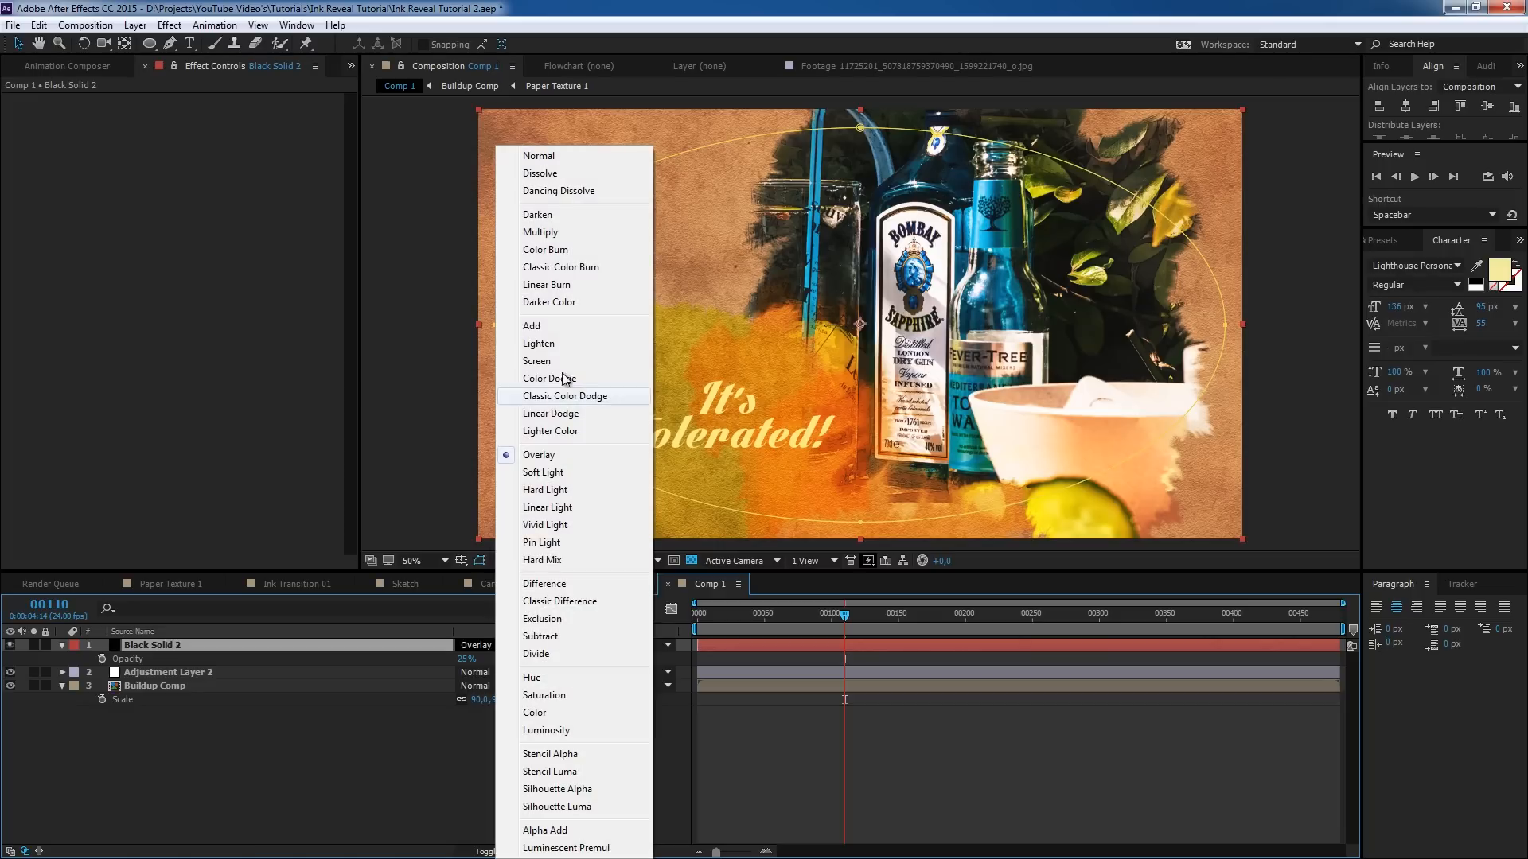
pyautogui.click(541, 232)
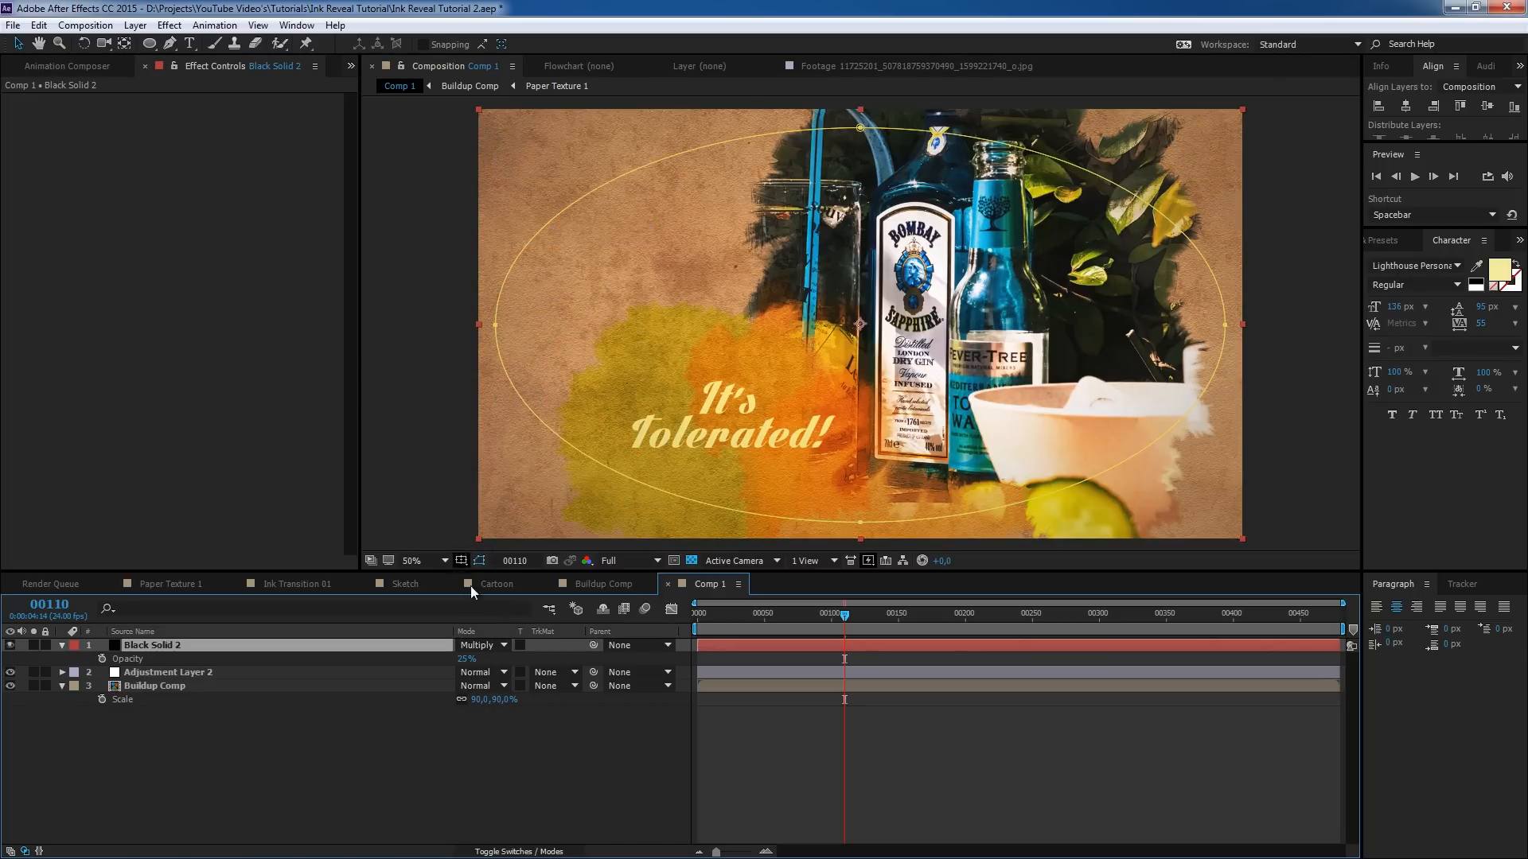
pyautogui.click(479, 647)
pyautogui.click(542, 455)
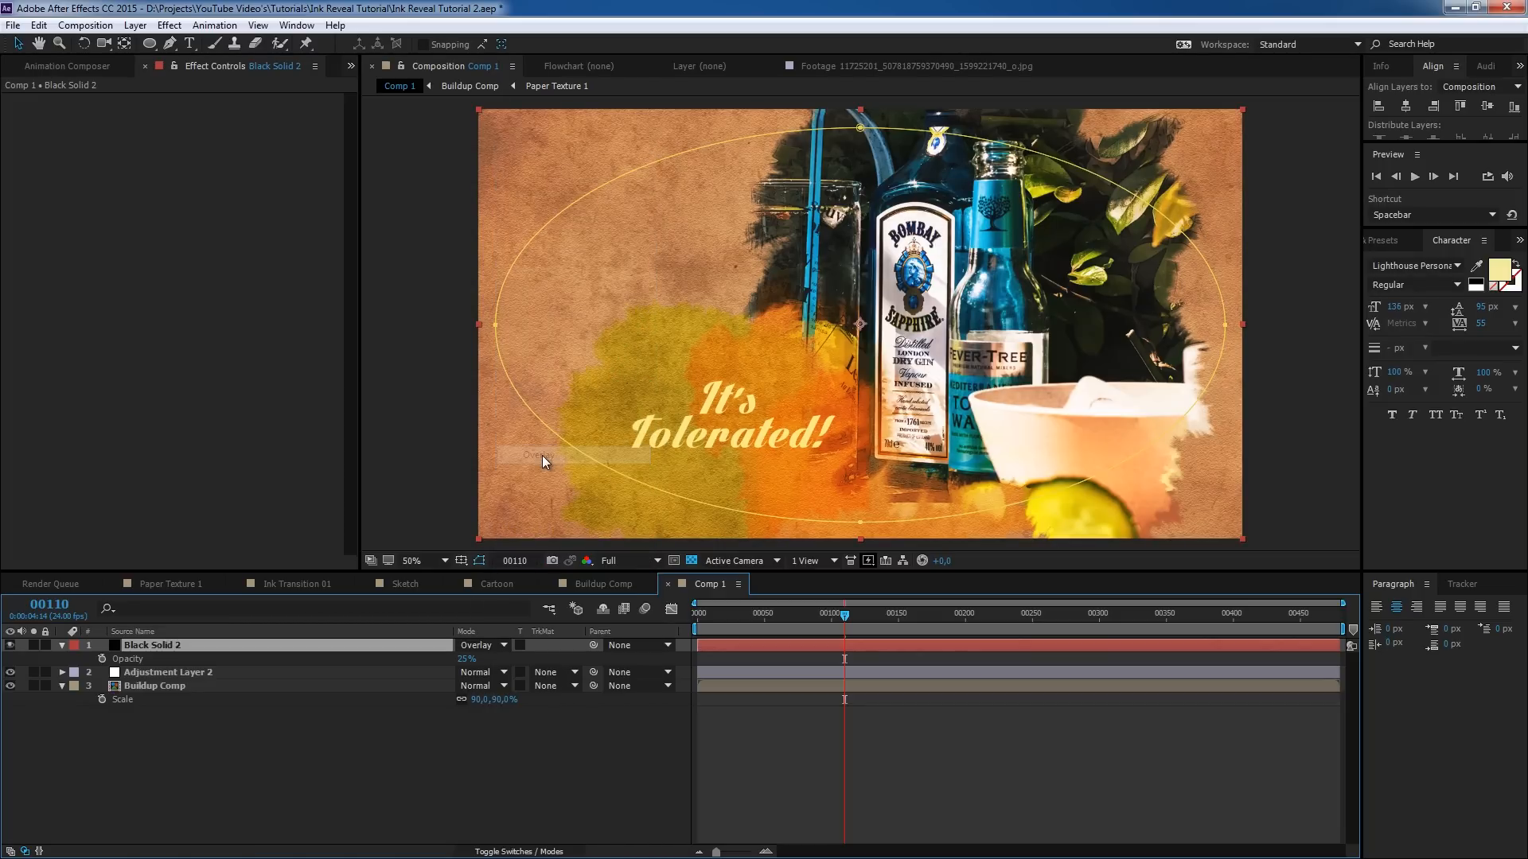
pyautogui.click(507, 740)
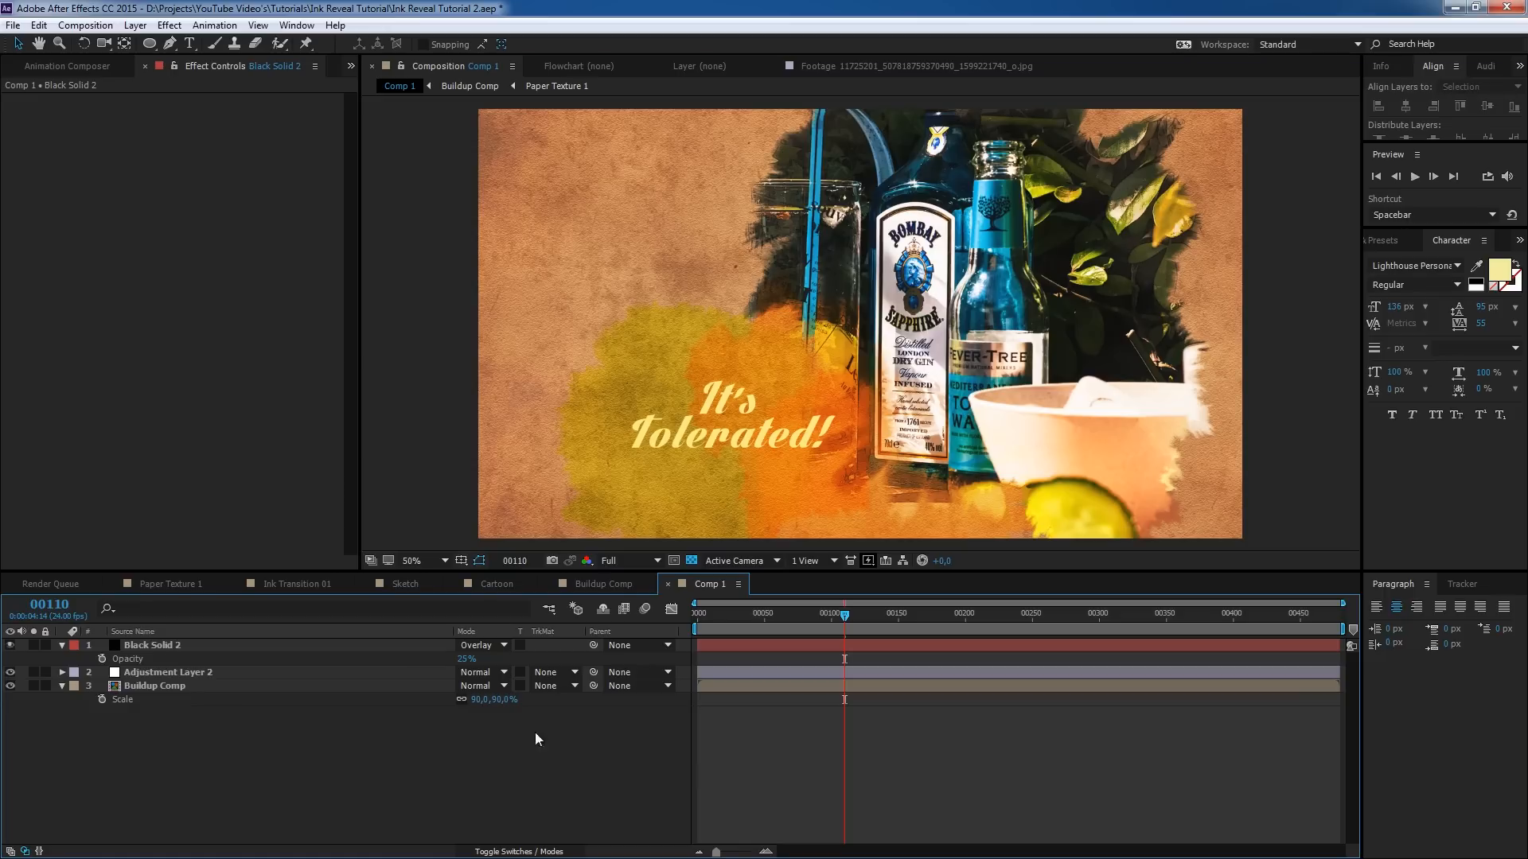
# - Set the black solid's mask feather to 250 pixels and preview the composition
pyautogui.click(296, 643)
pyautogui.write('f')
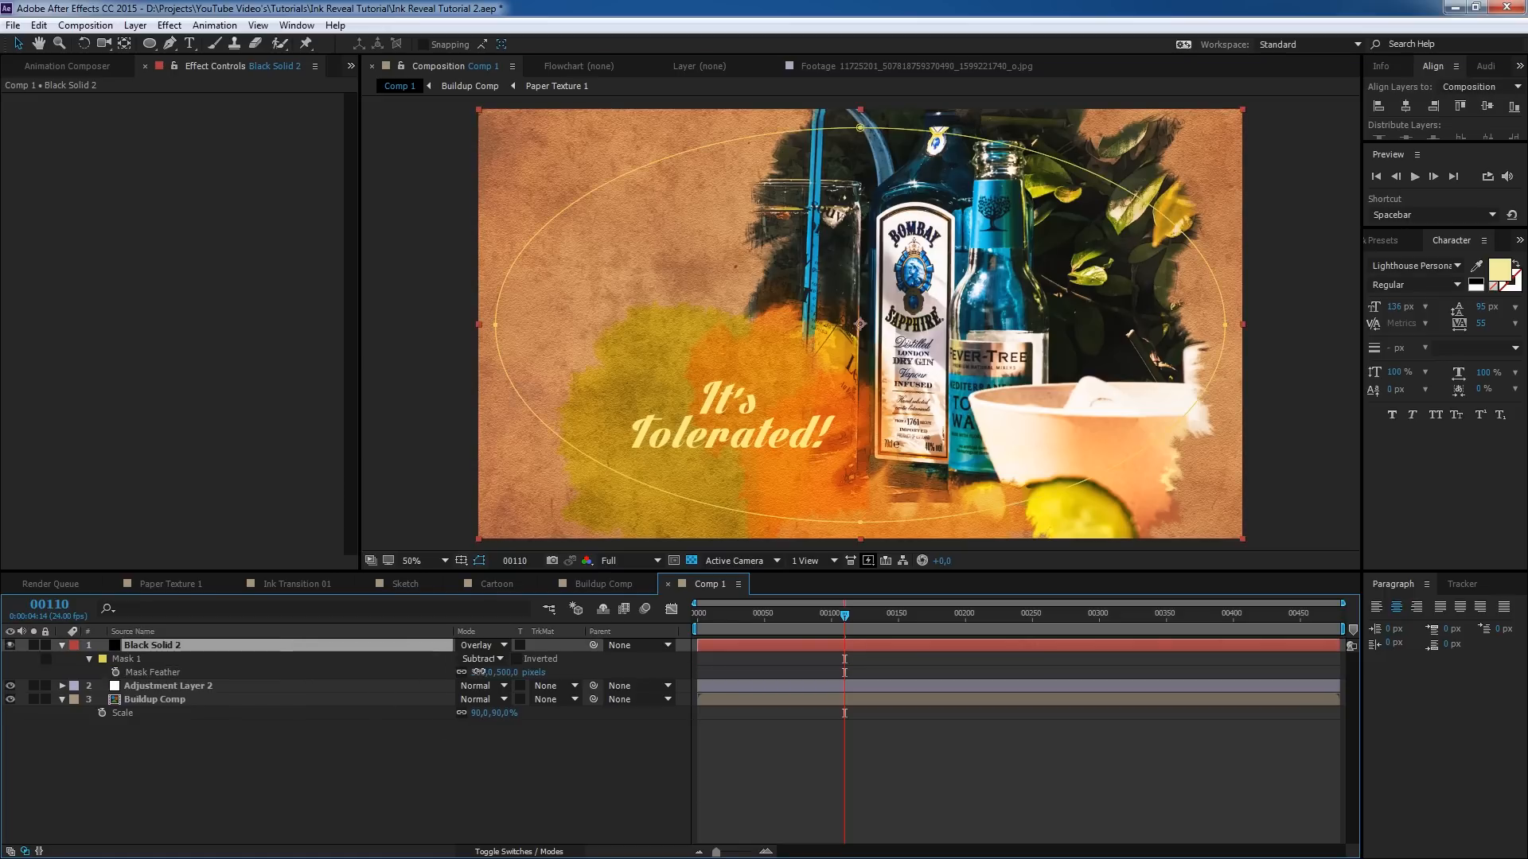
pyautogui.write('250')
pyautogui.press('Return')
pyautogui.click(428, 778)
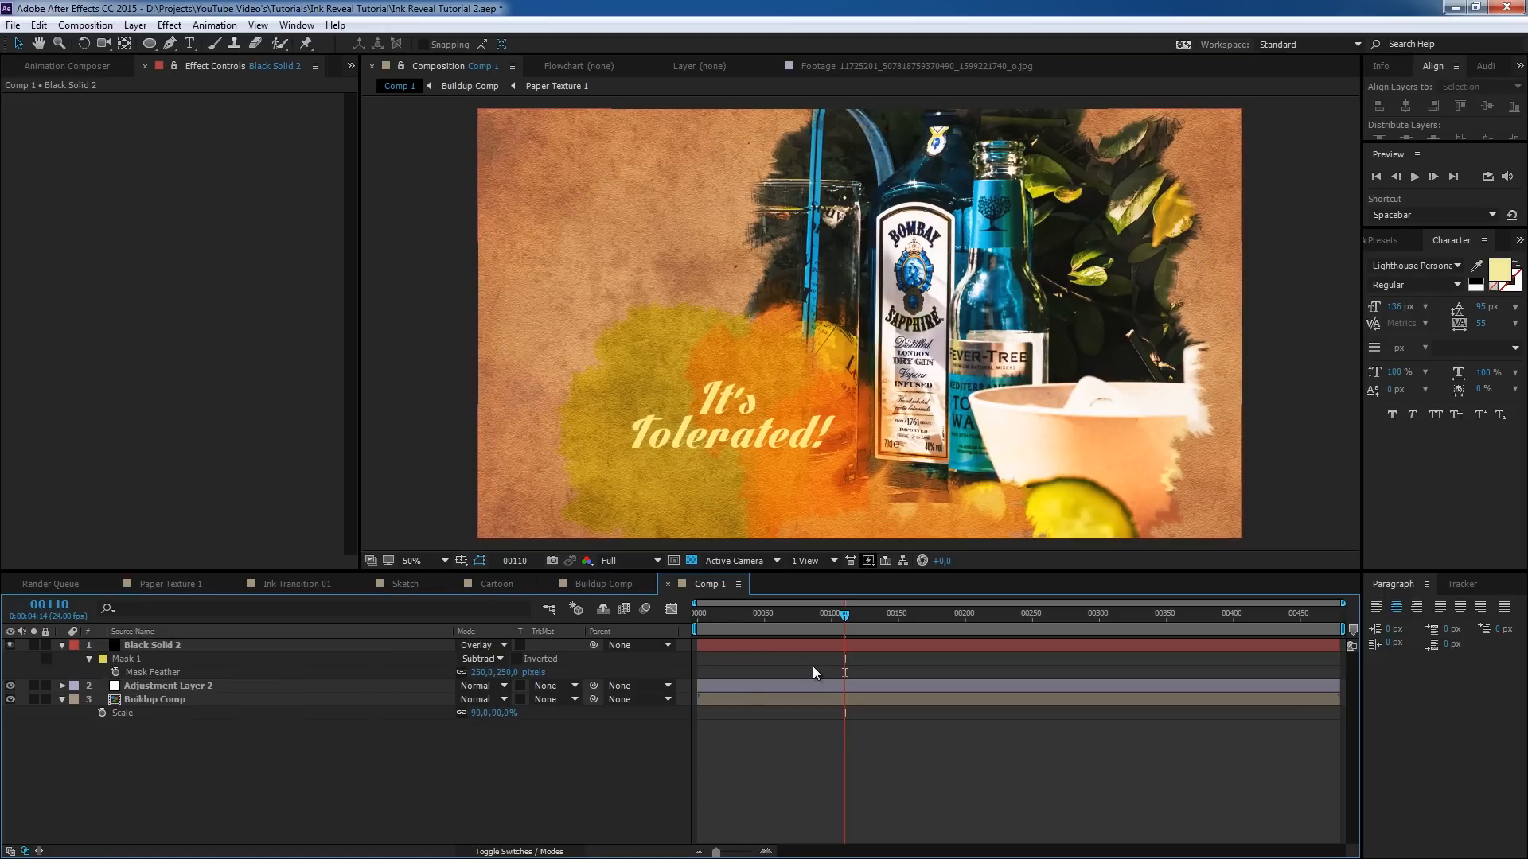
pyautogui.press('space')
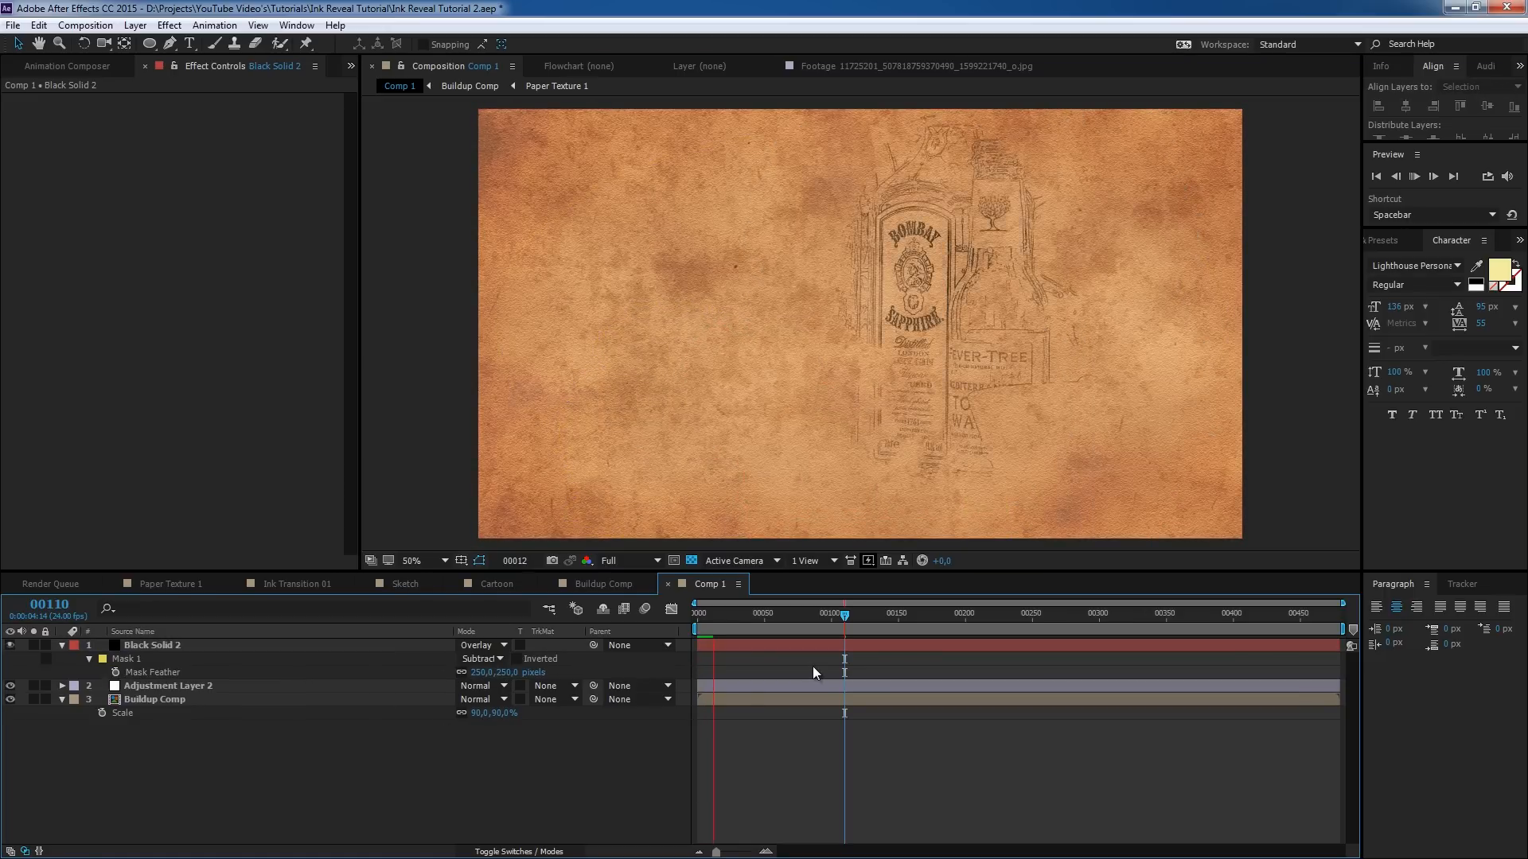